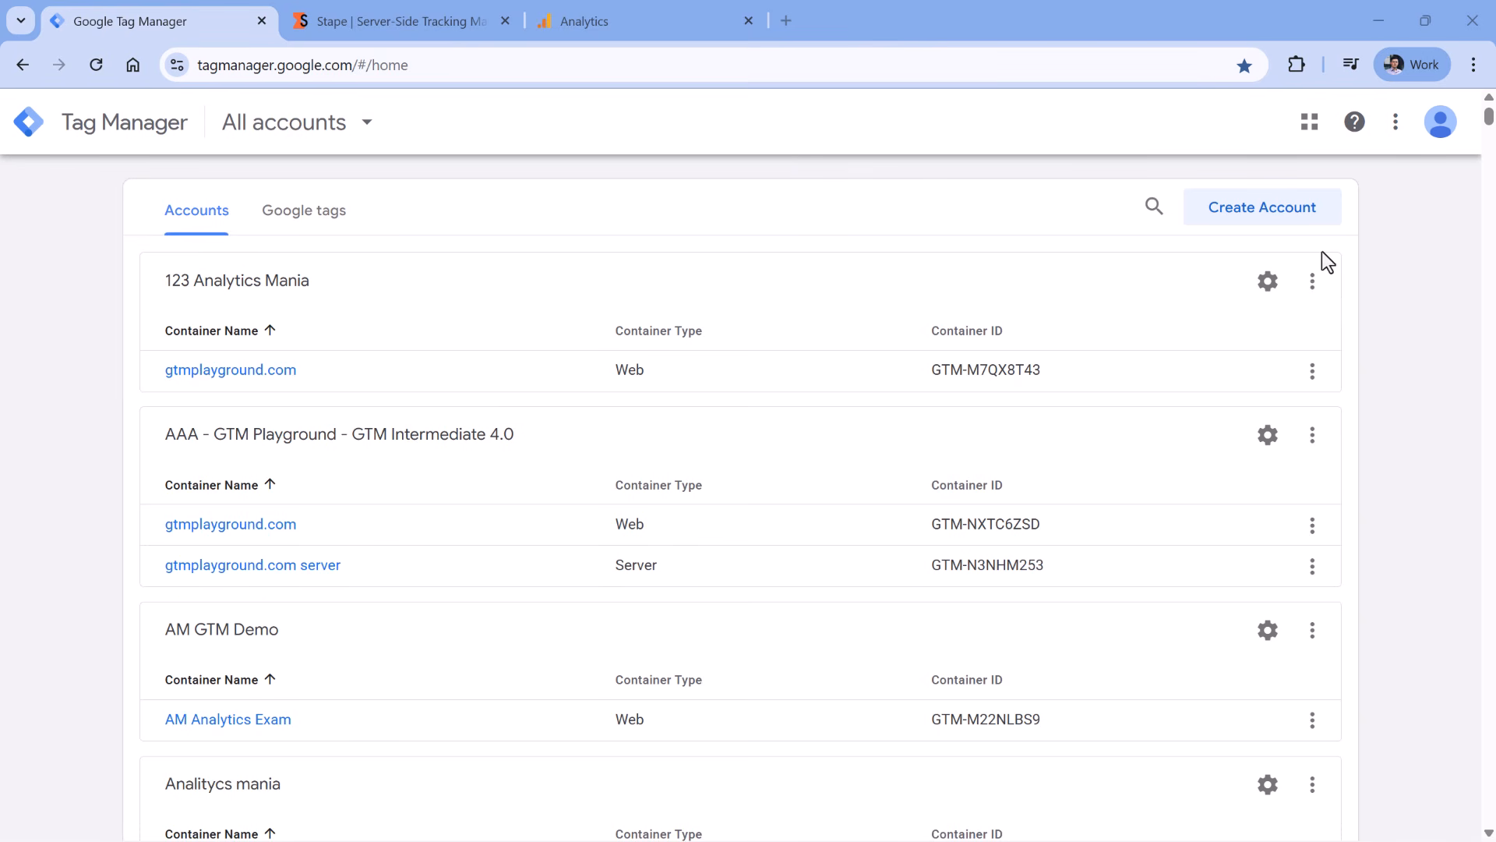
- Create a server container named 'gtmplayground.com SGTM' in the 123 Analytics Mania account
left_click(1313, 287)
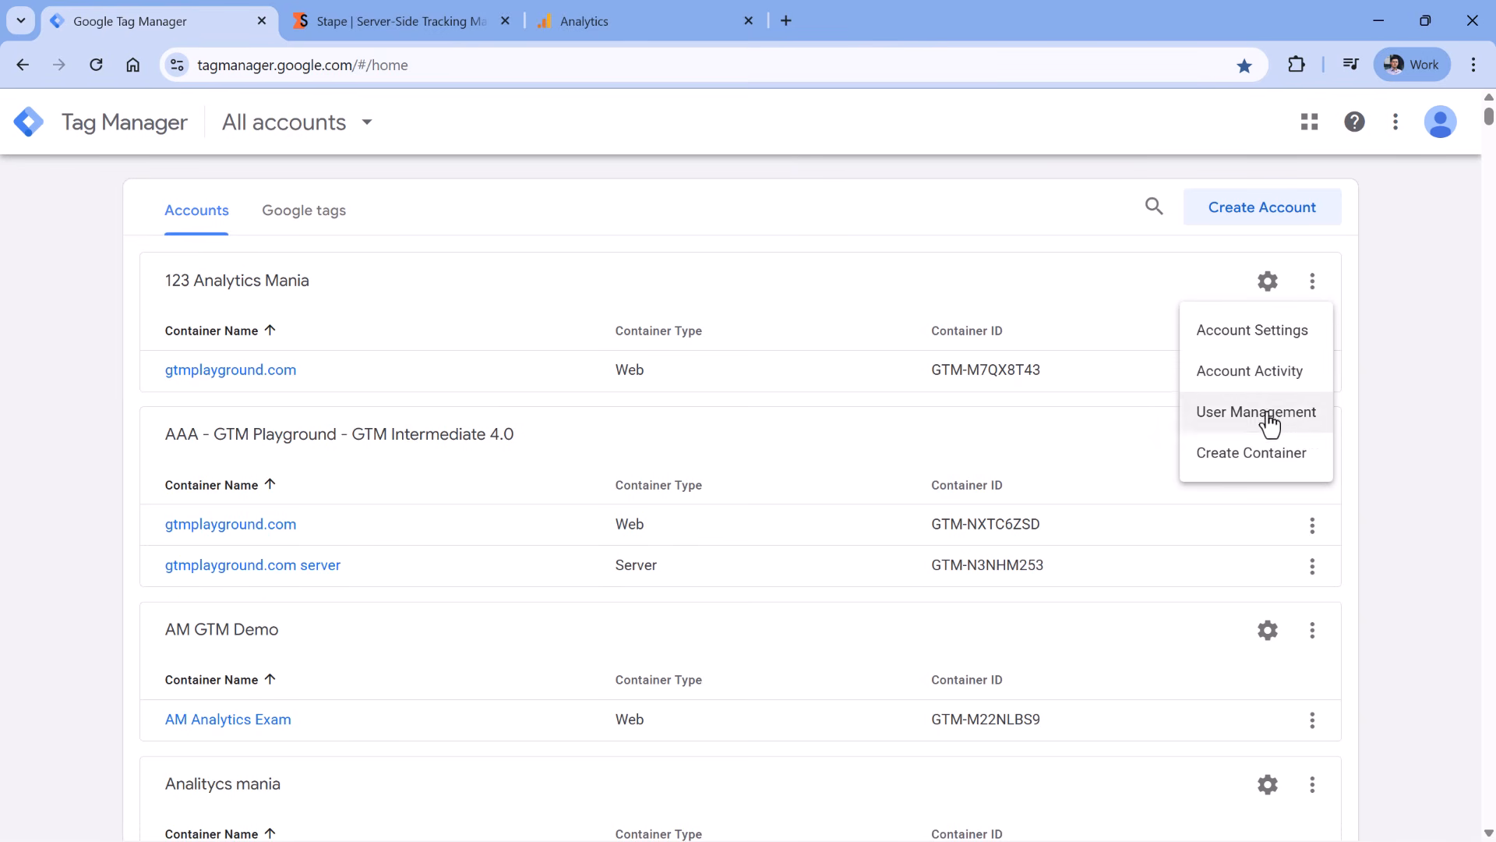
left_click(1254, 455)
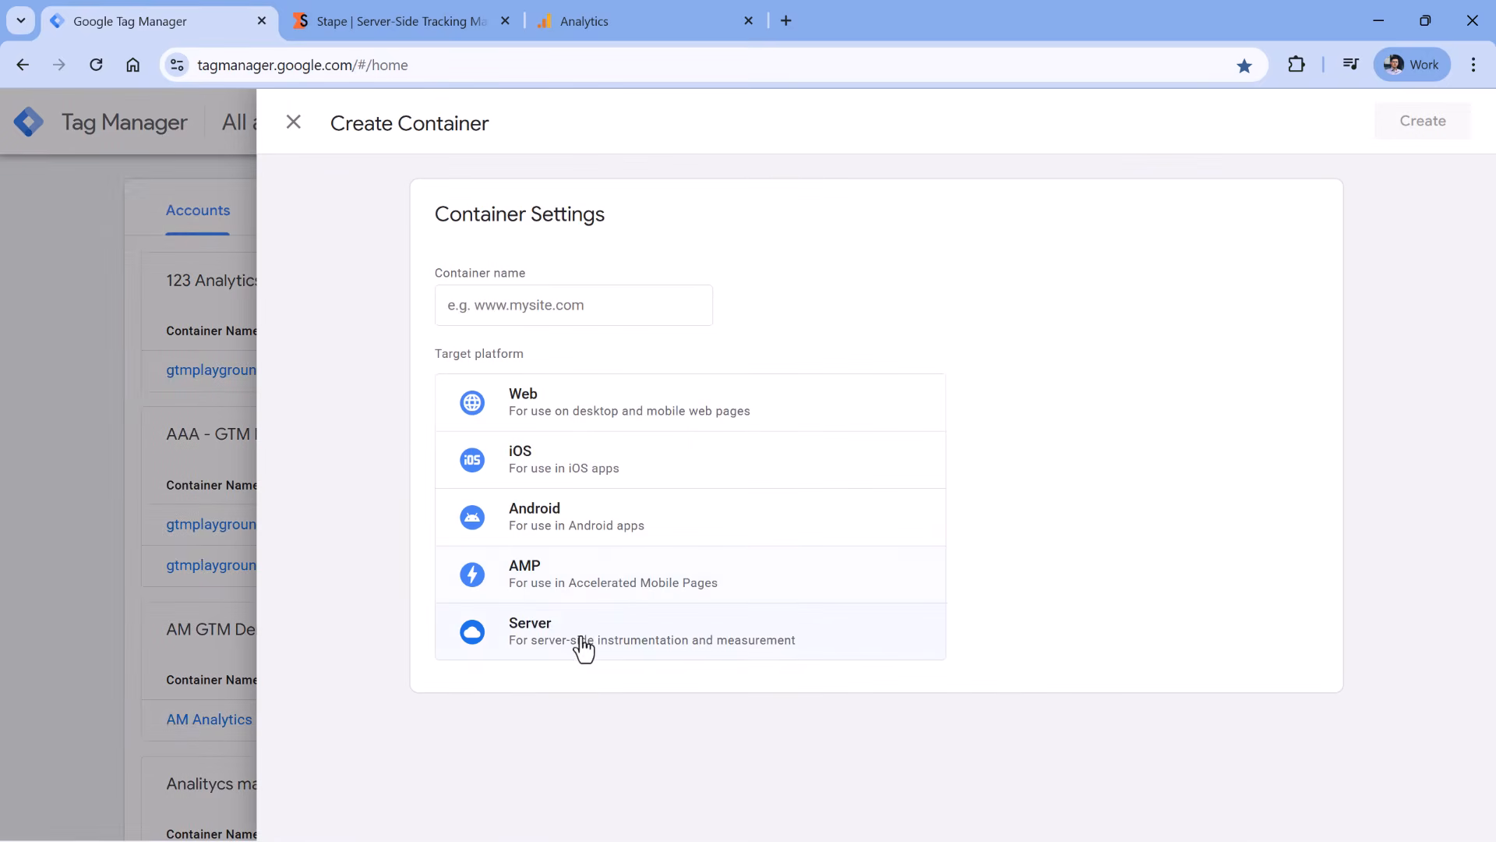
left_click(583, 648)
left_click(506, 305)
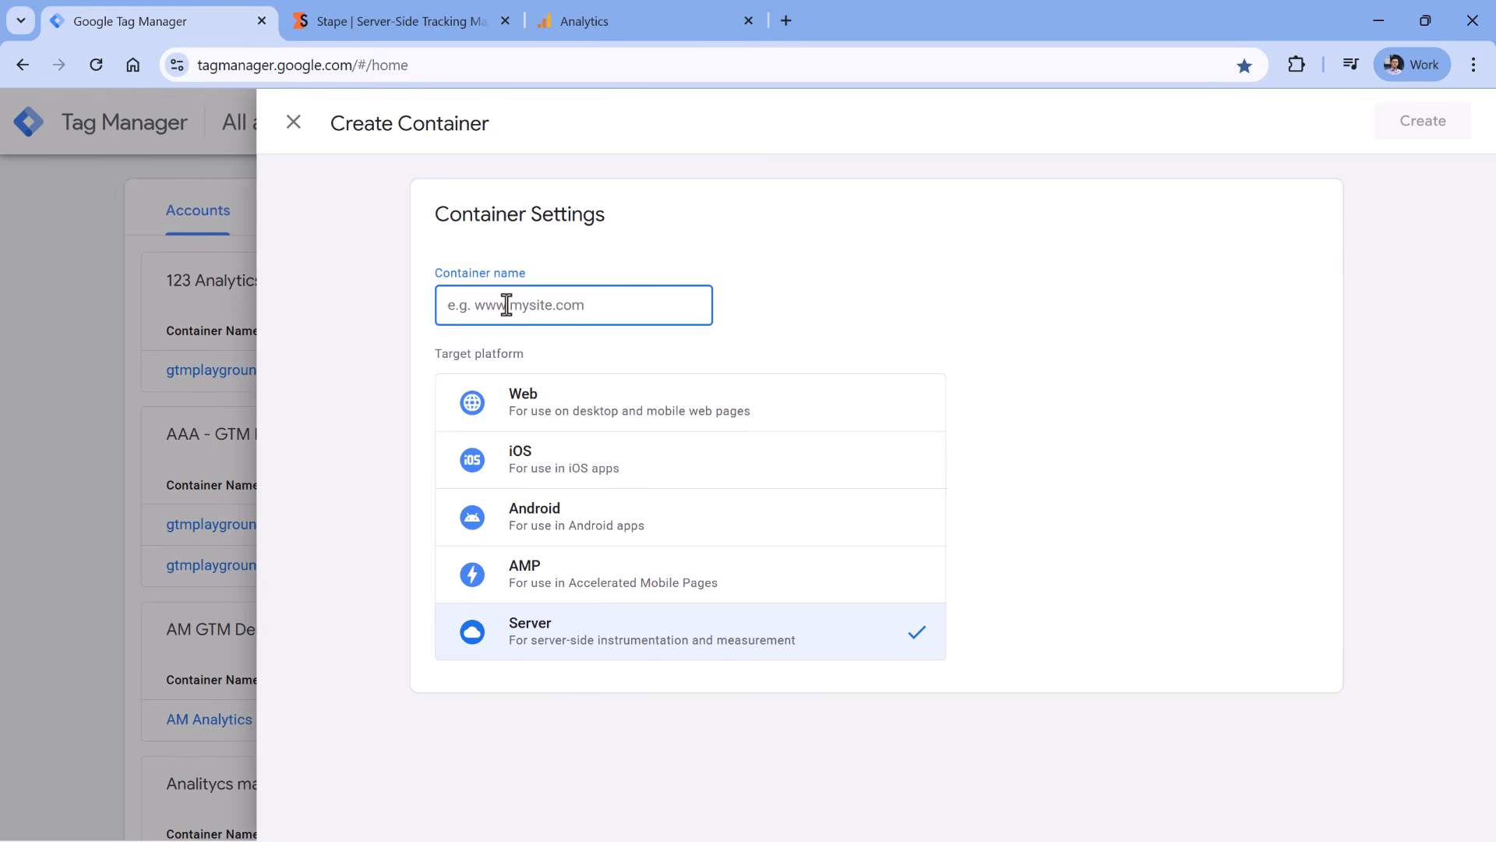
type("gtmplayground.com")
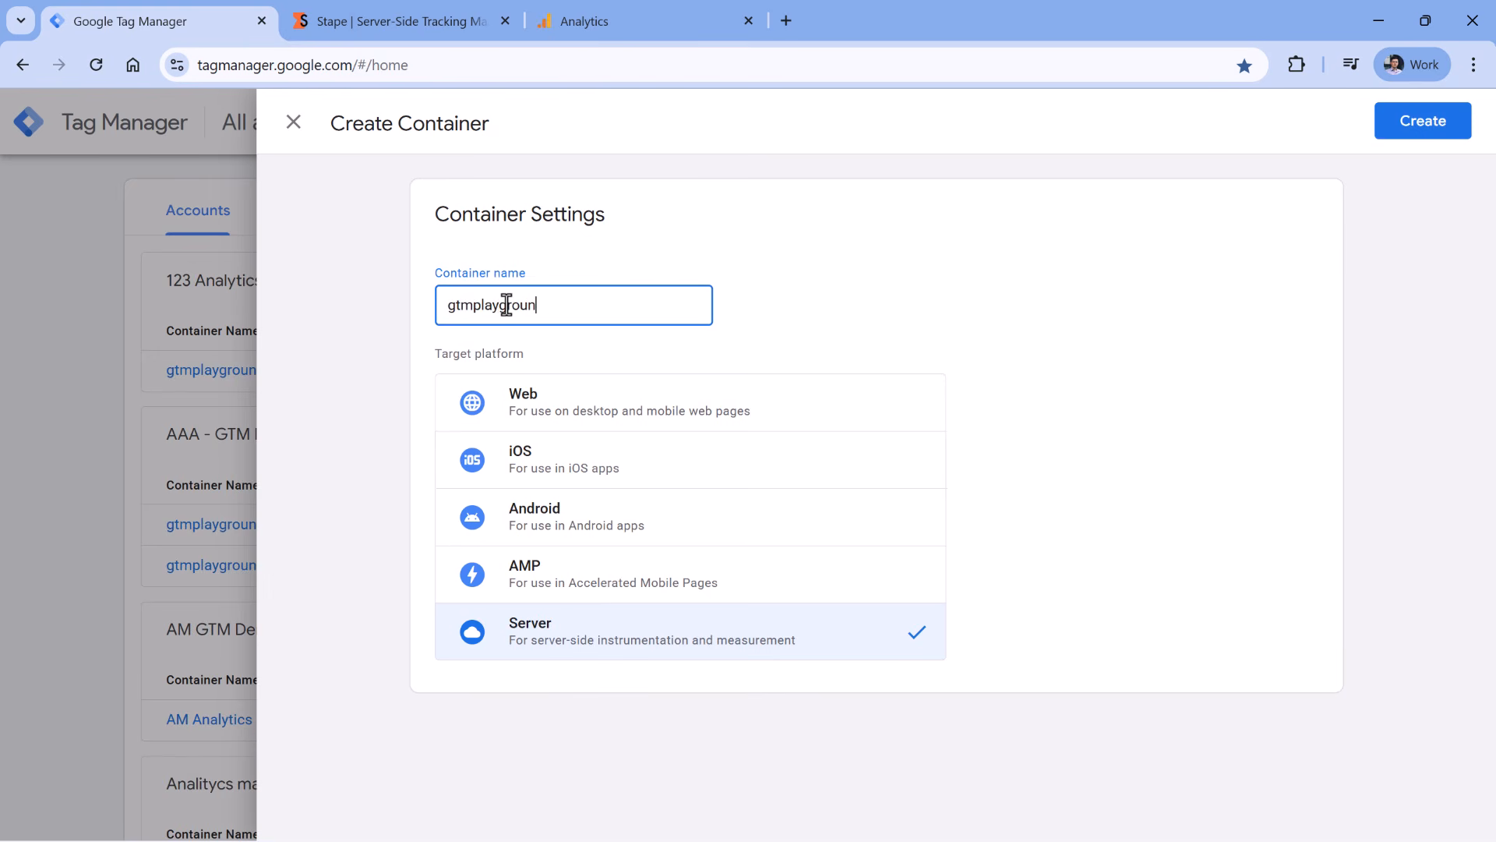
type(" SGTM")
left_click(1425, 133)
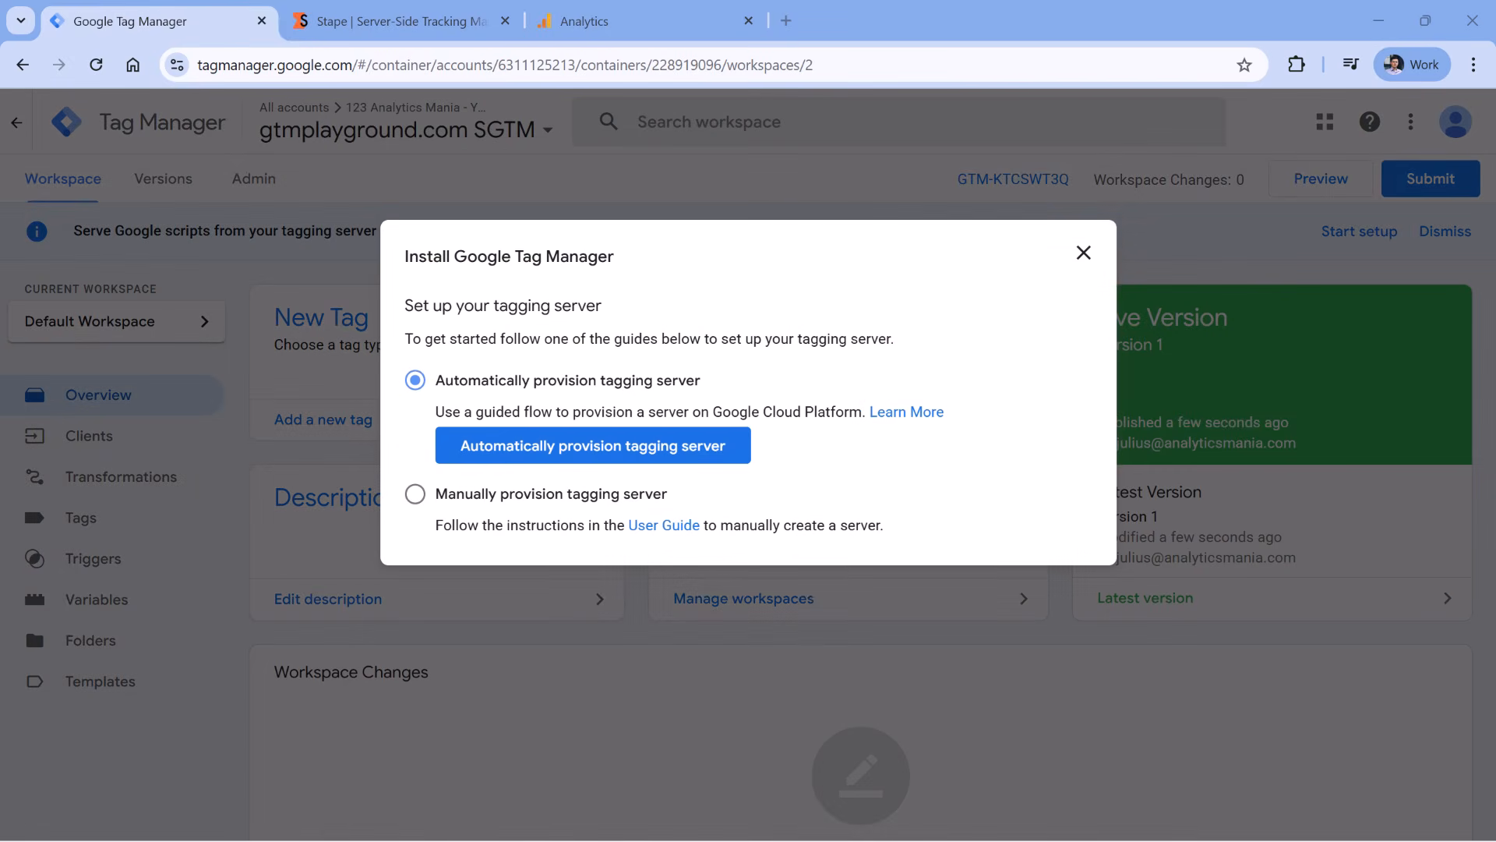
- Choose manual tagging server provisioning to reveal the container config string
left_click(415, 494)
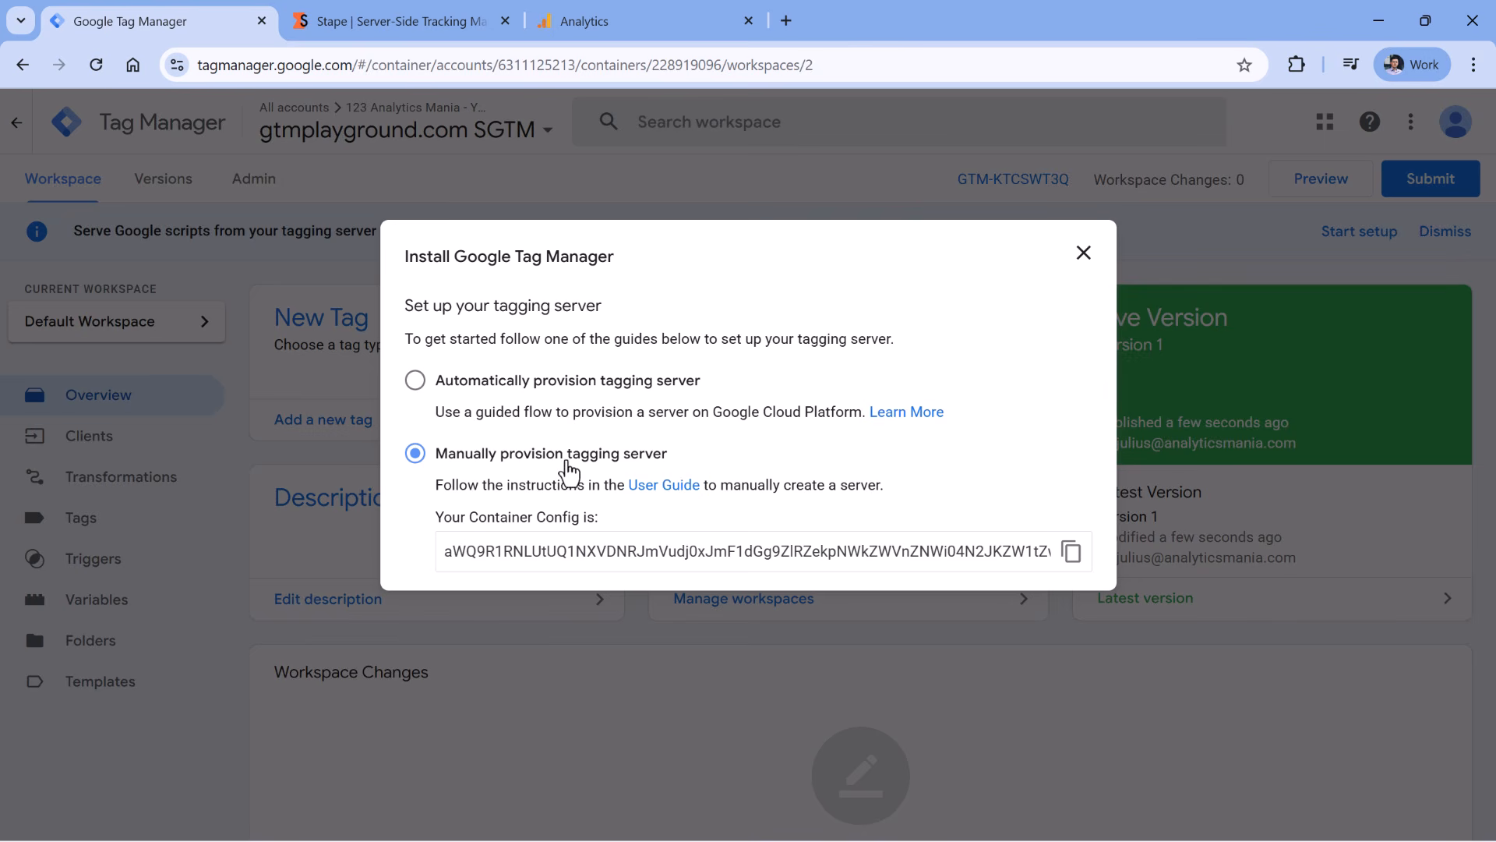
left_click_drag(514, 560, 918, 558)
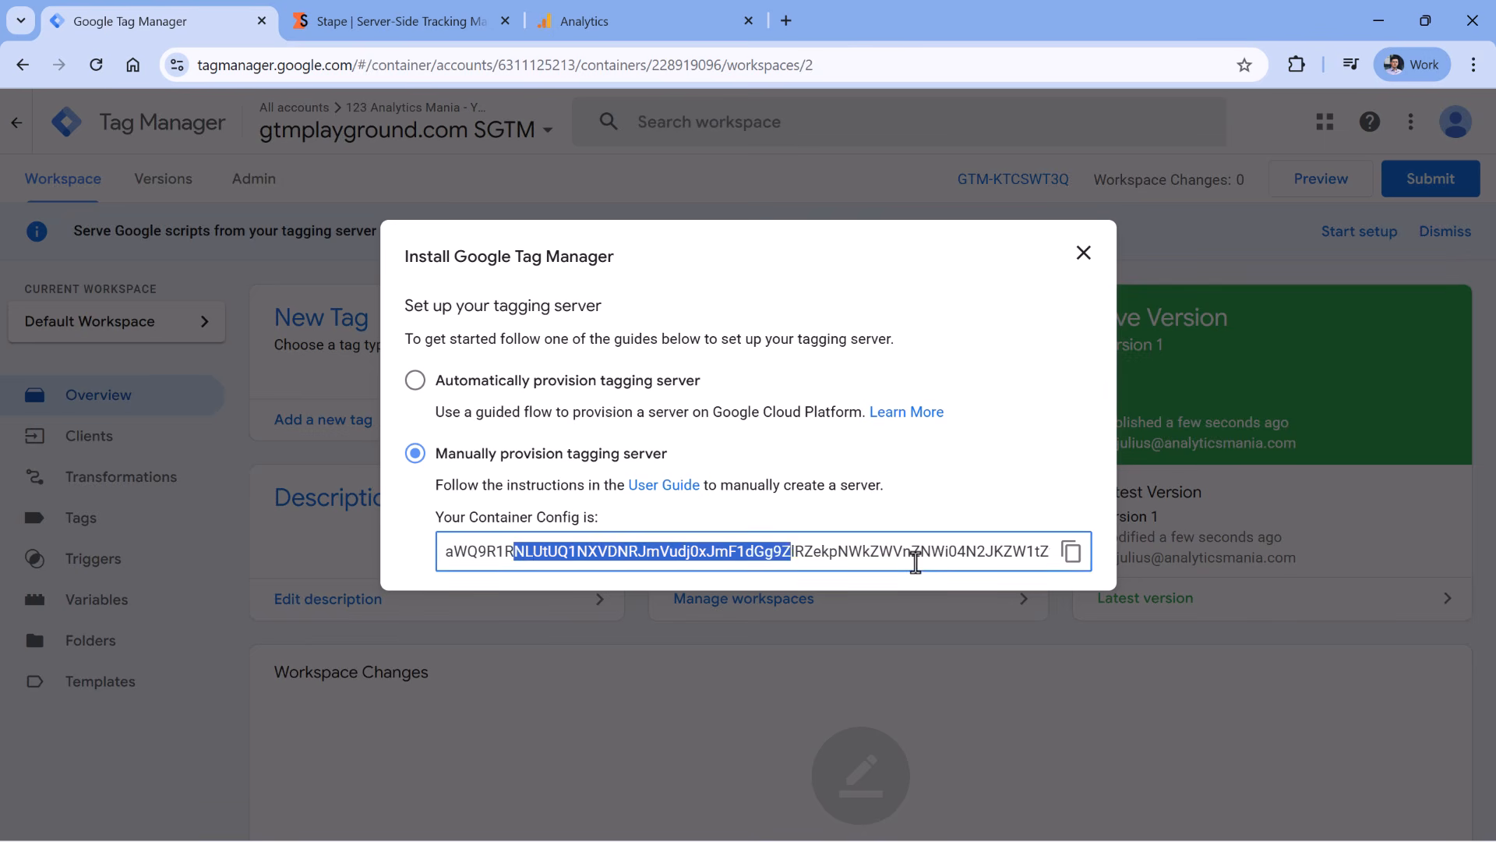
left_click(933, 555)
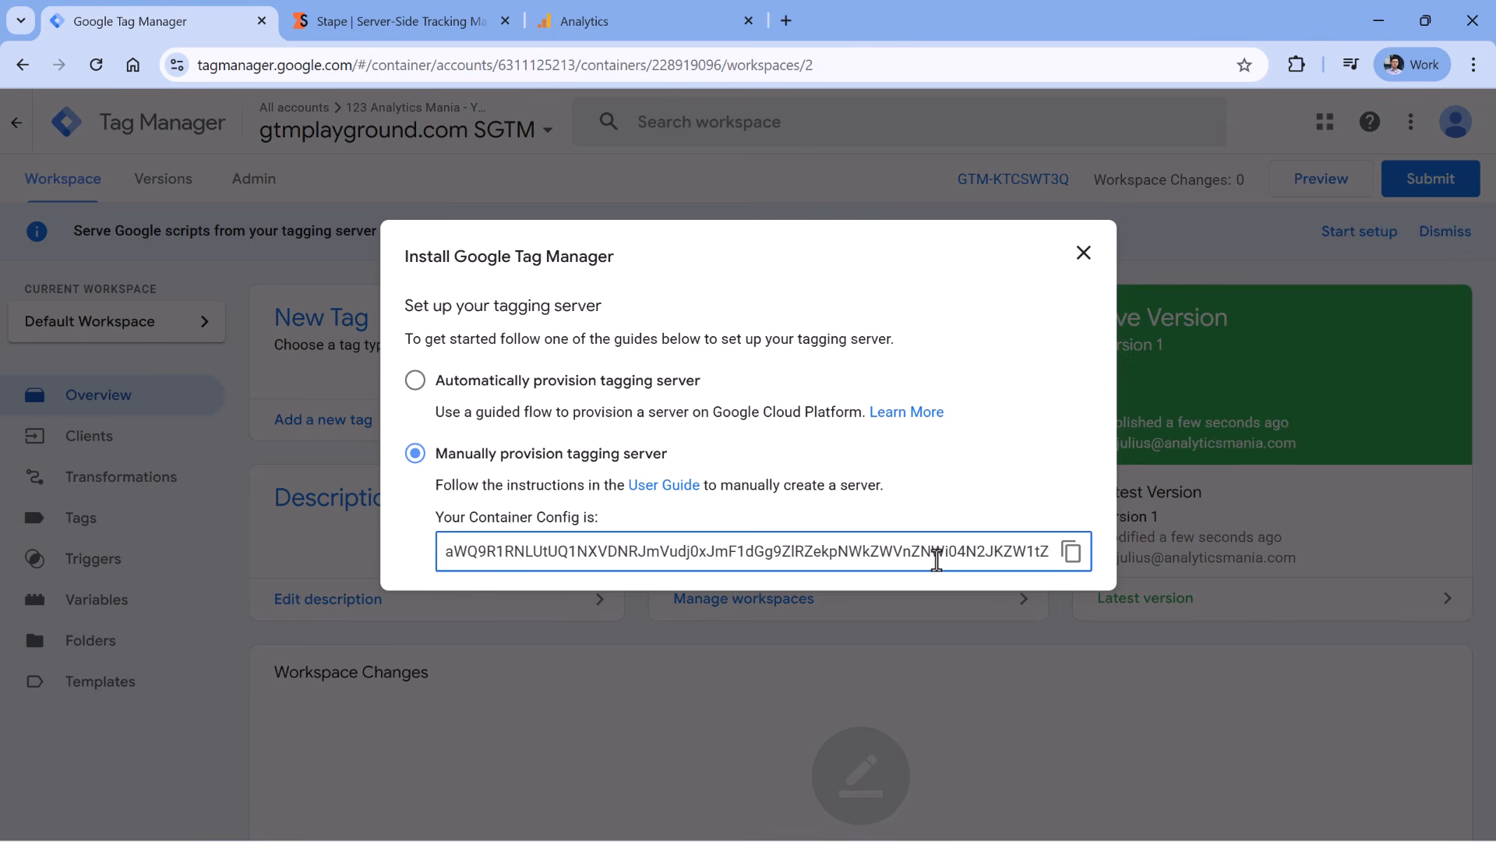
left_click(450, 28)
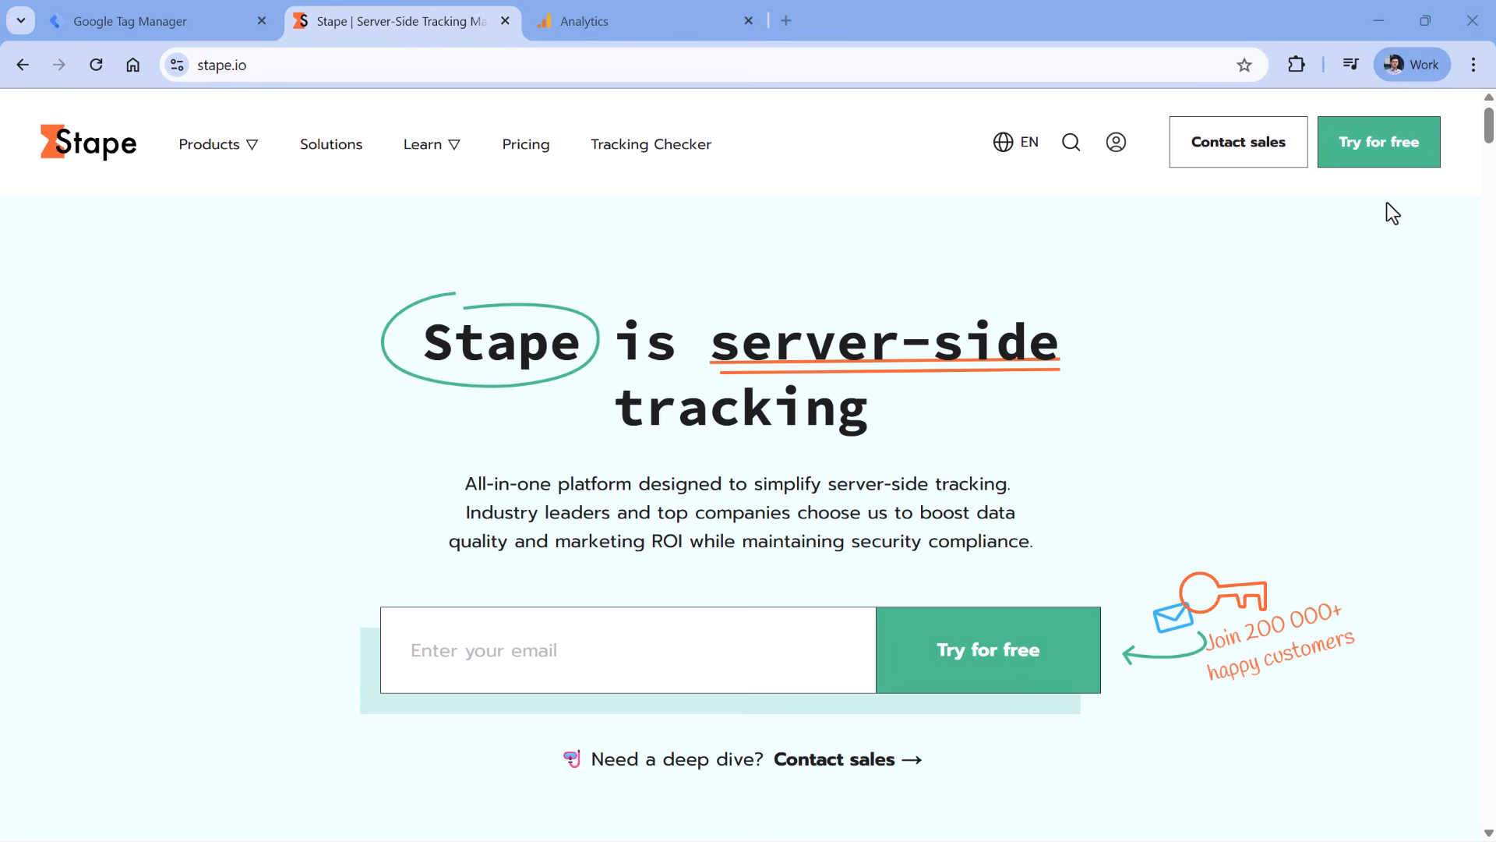
- Sign up for Stape with servers kept in the EU and the terms of use accepted
left_click(1384, 156)
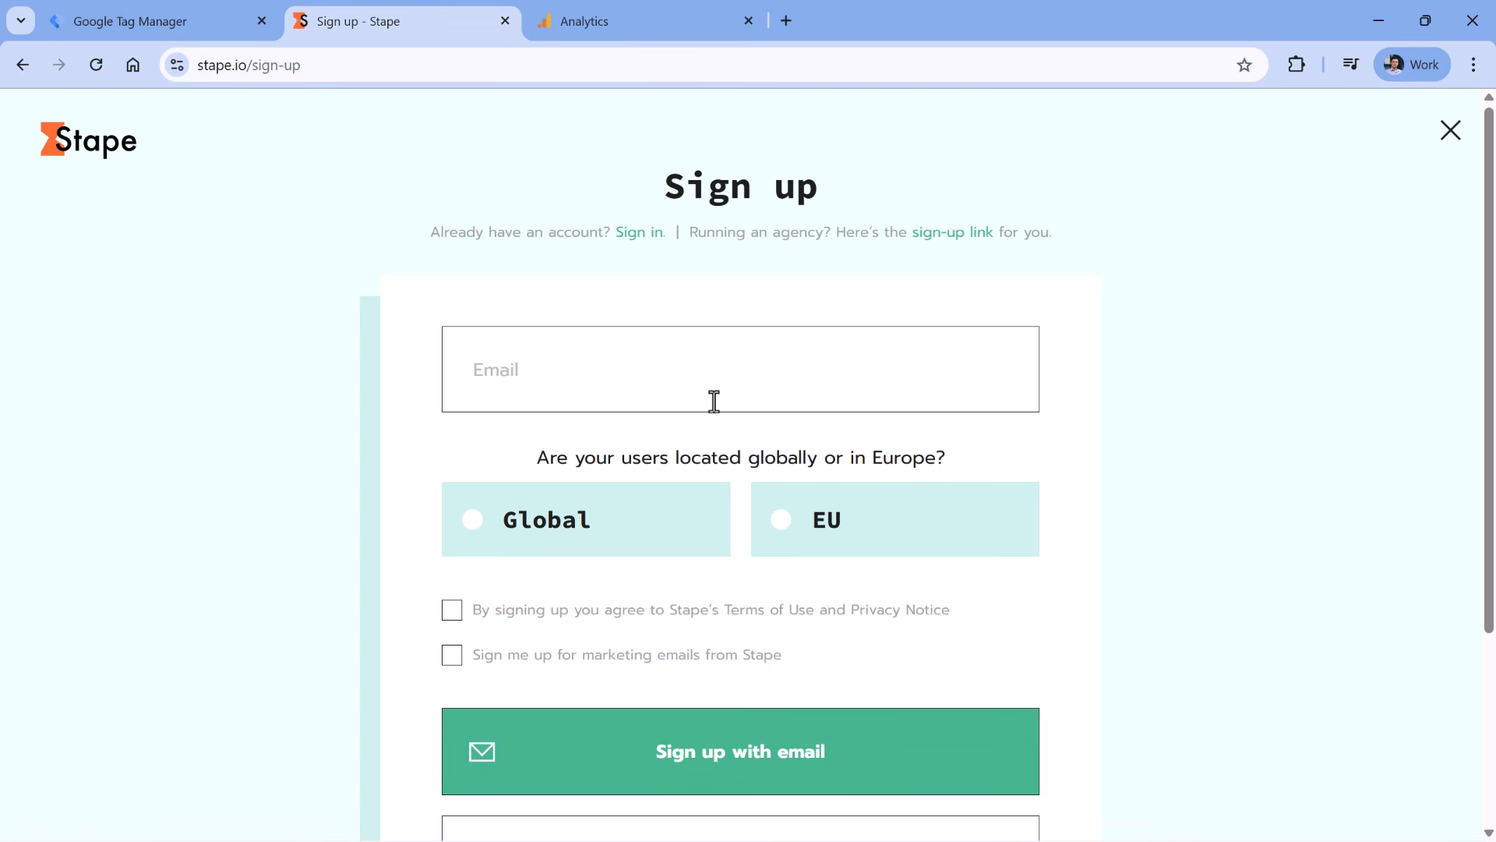
left_click(781, 521)
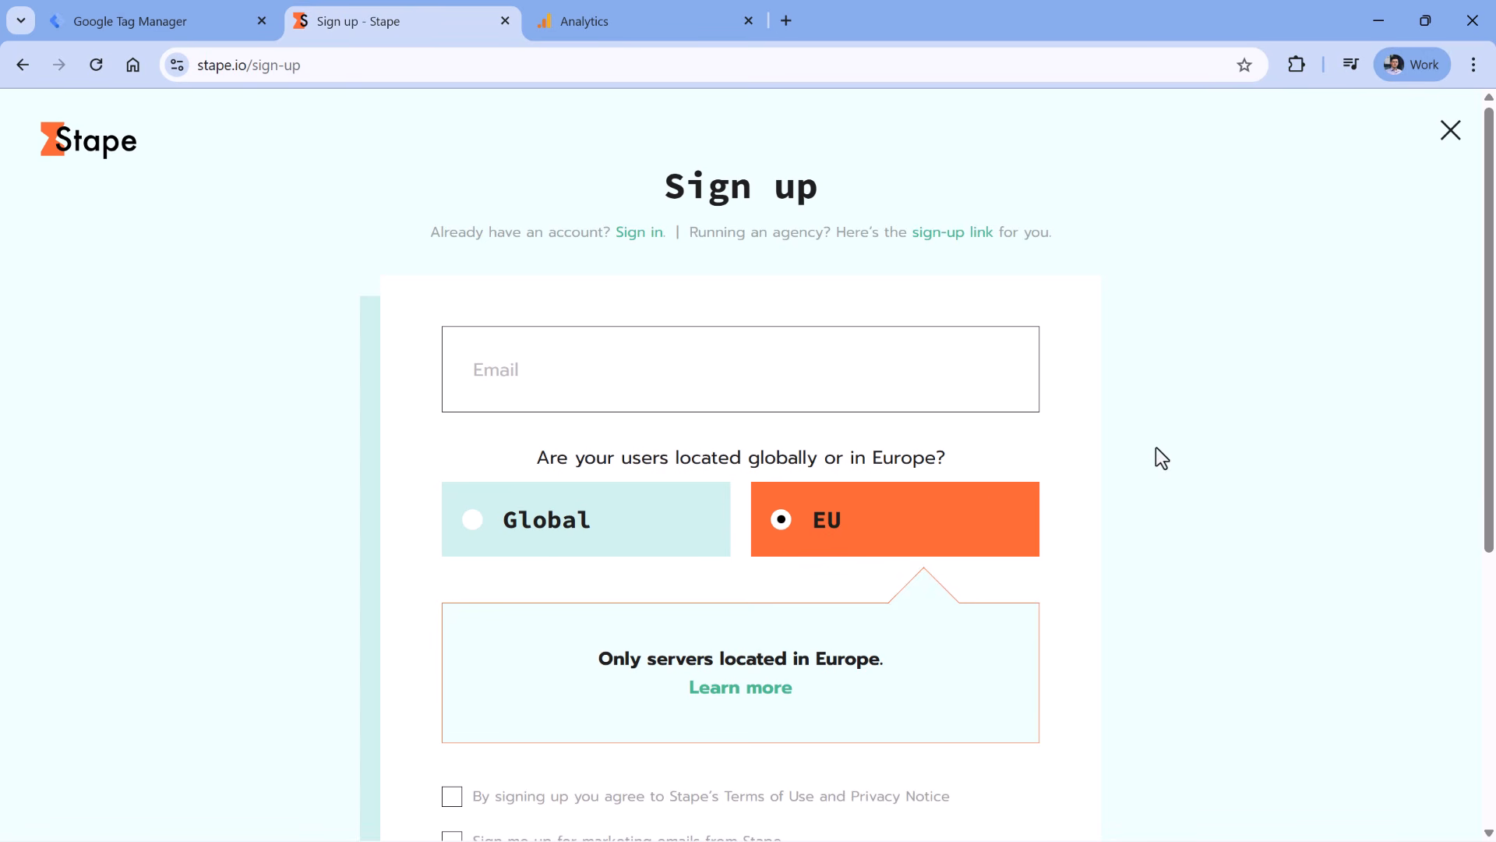
scroll(761, 234, "down", 3)
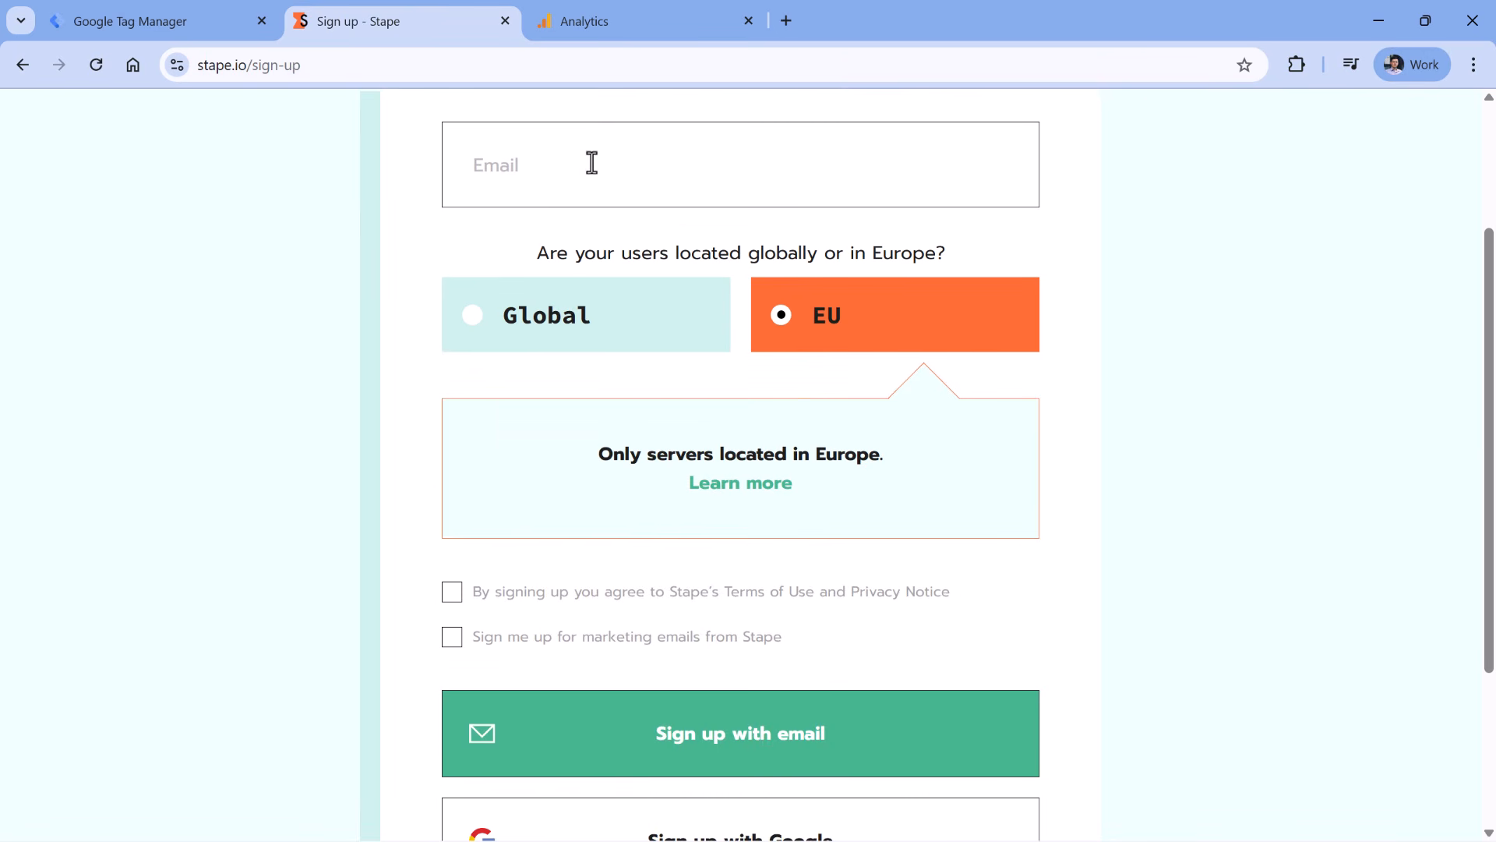
scroll(1092, 335, "down", 3)
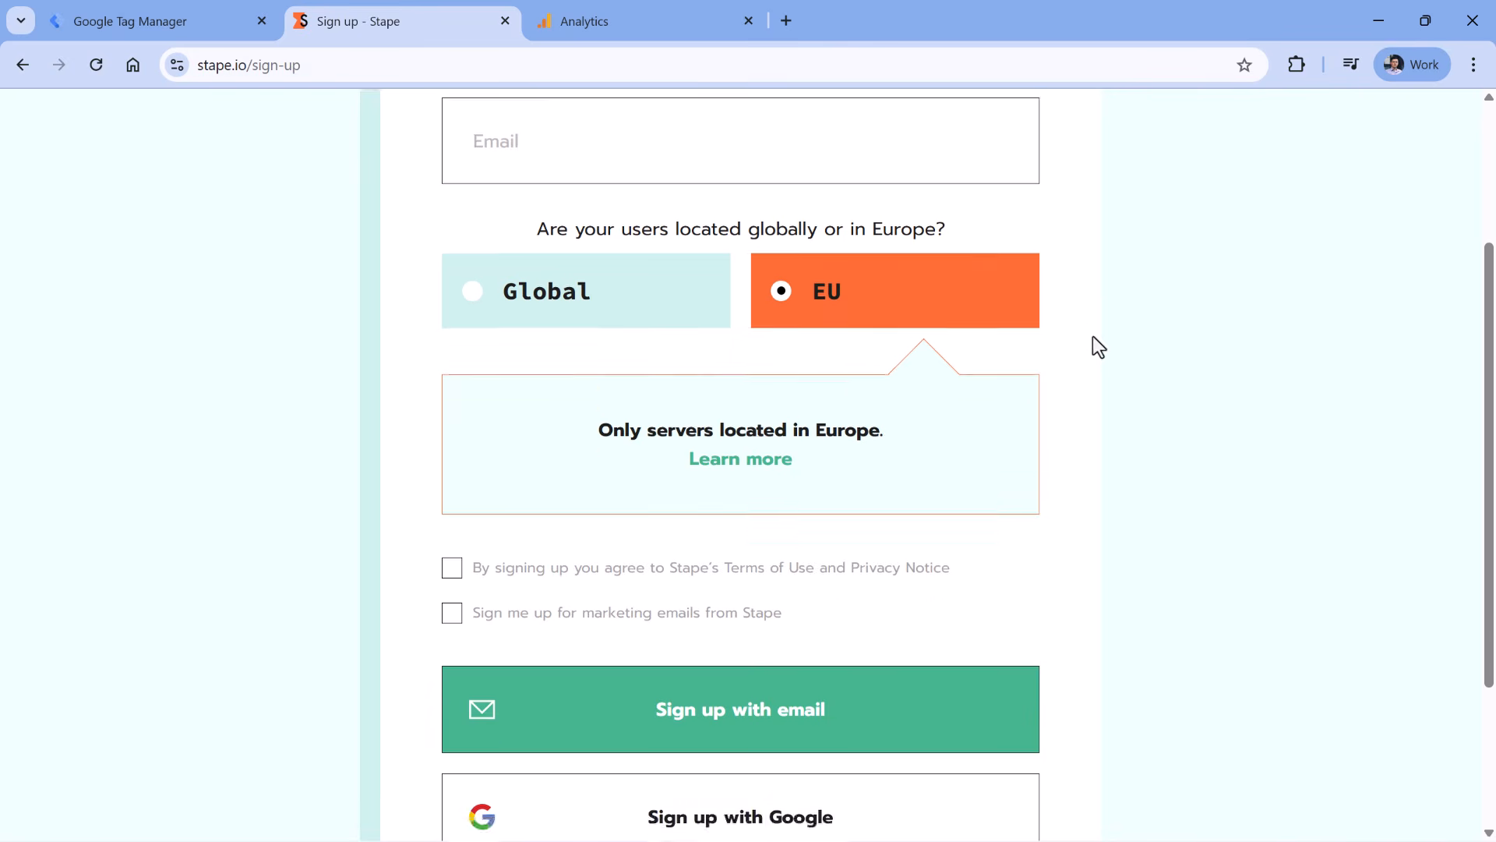
left_click(489, 396)
left_click(450, 386)
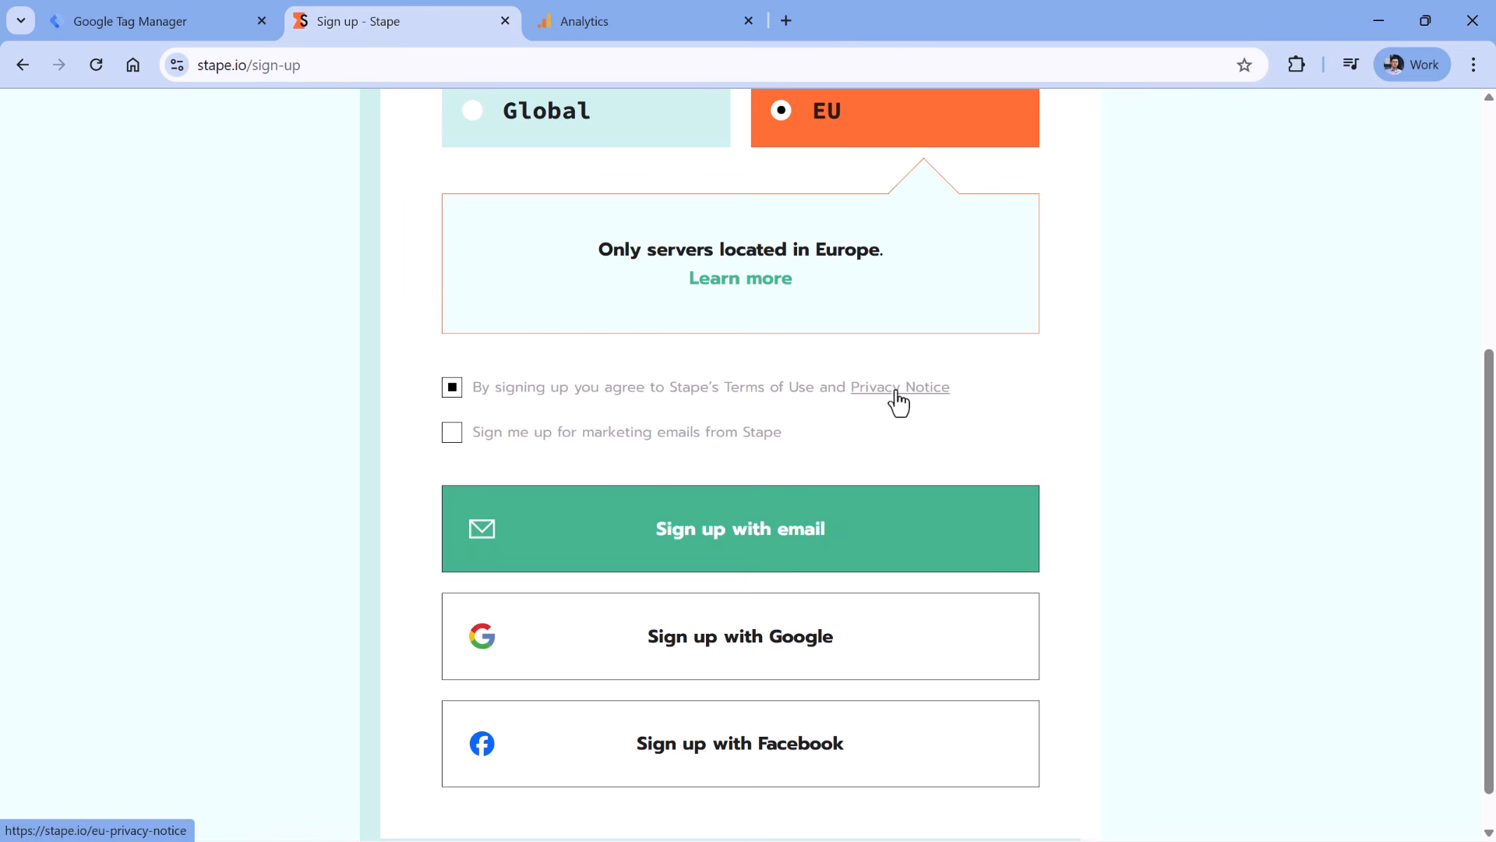
scroll(1140, 360, "up", 1)
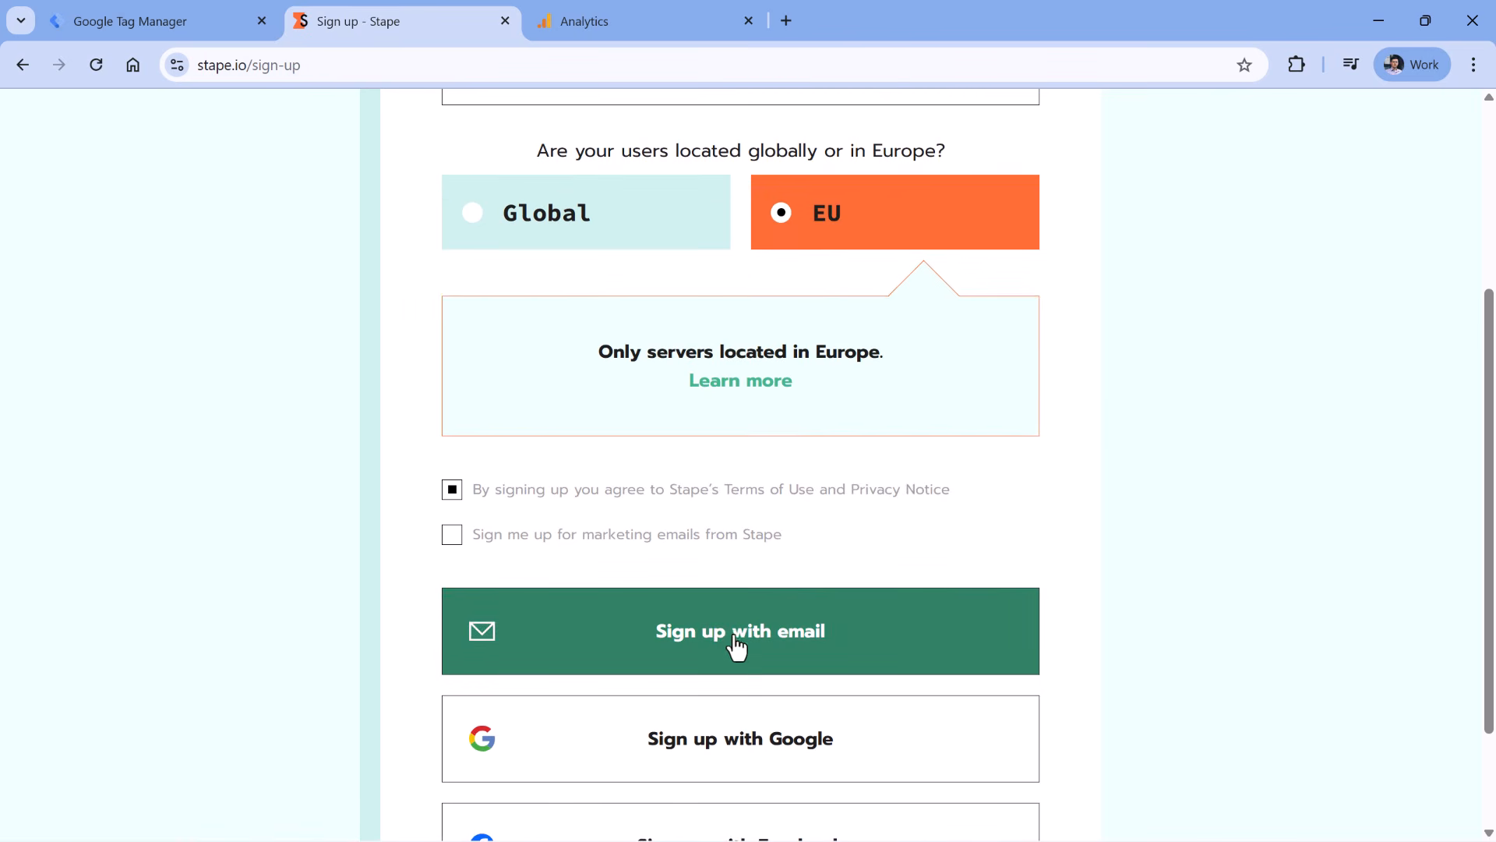
scroll(735, 647, "up", 2)
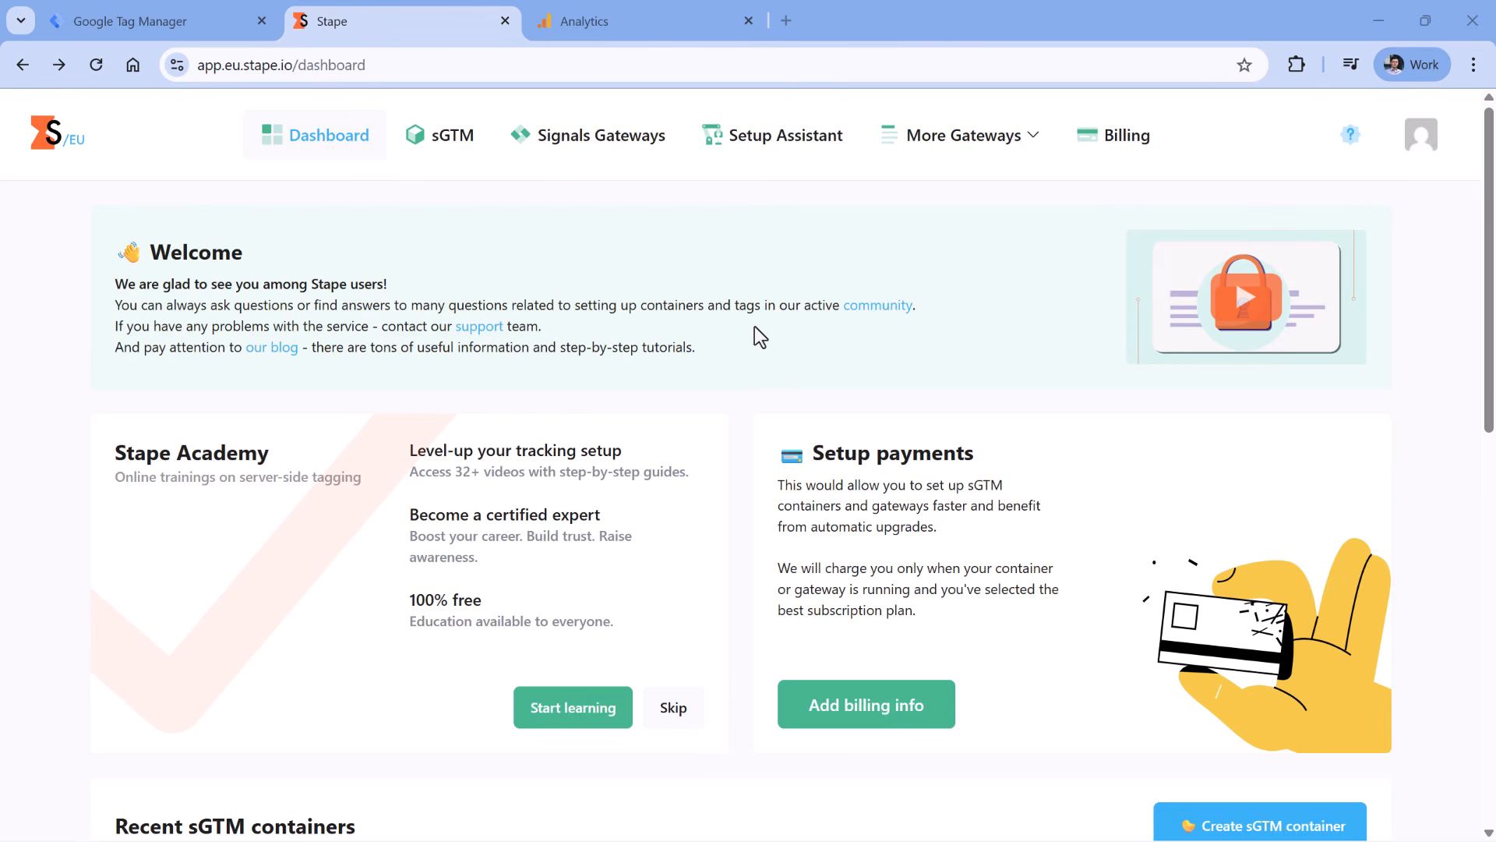
- Start a new Stape sGTM container named 'gtm playground' and move to its configuration field
scroll(772, 337, "down", 2)
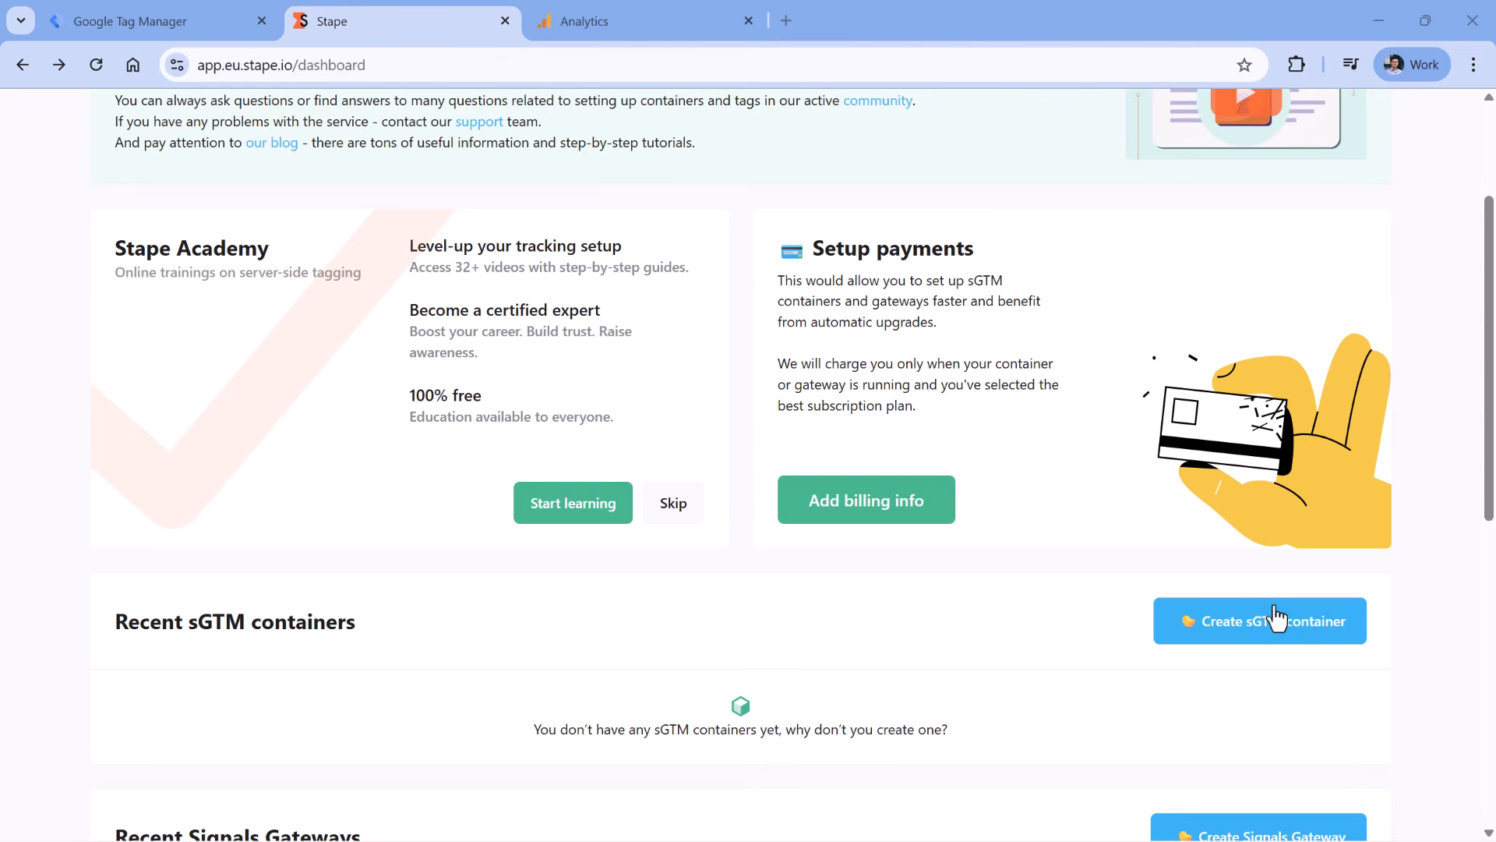
scroll(1255, 642, "up", 2)
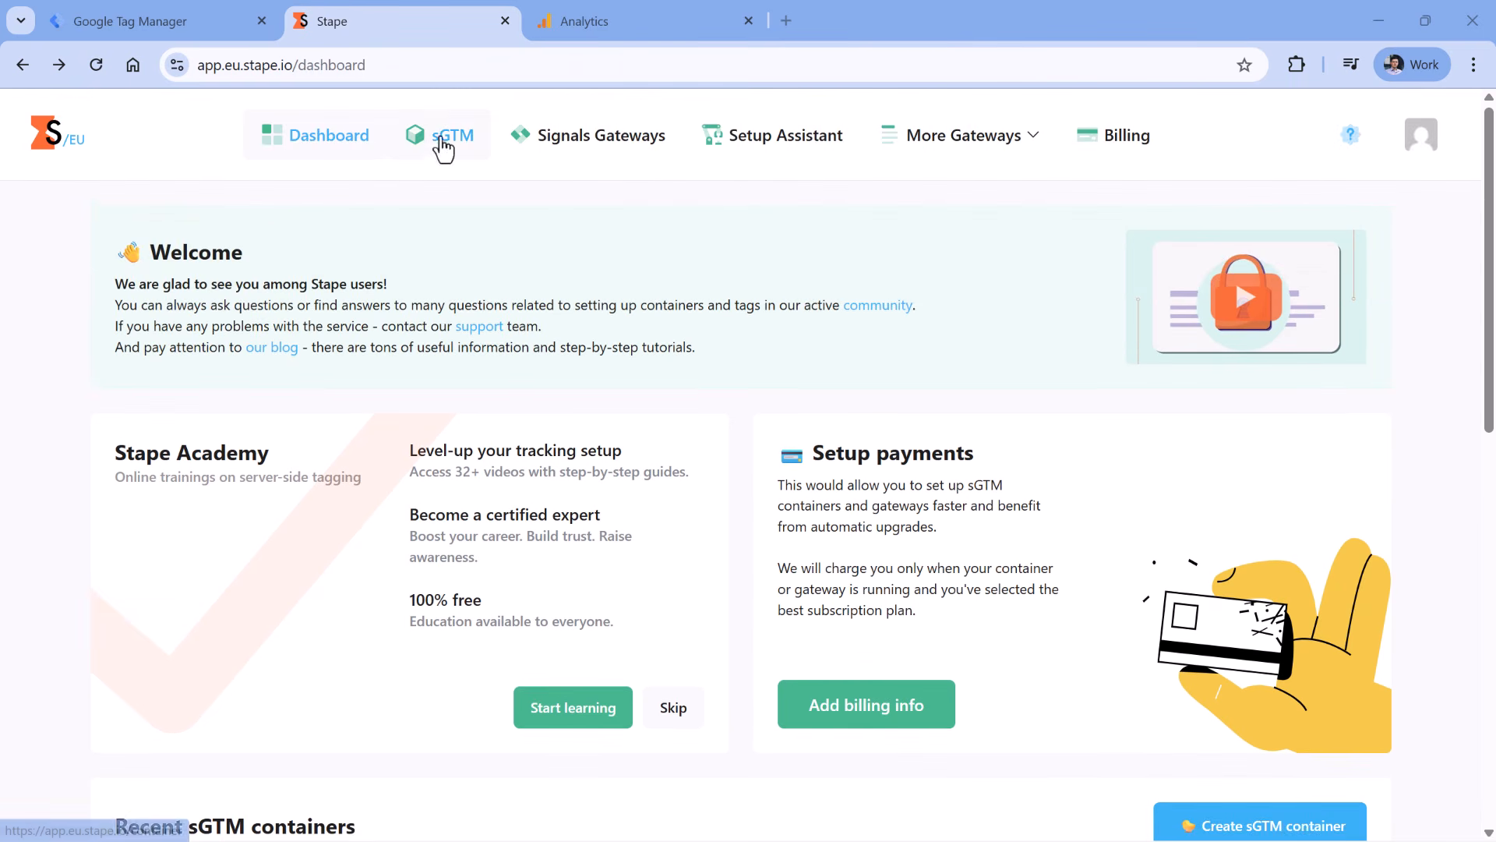
left_click(442, 146)
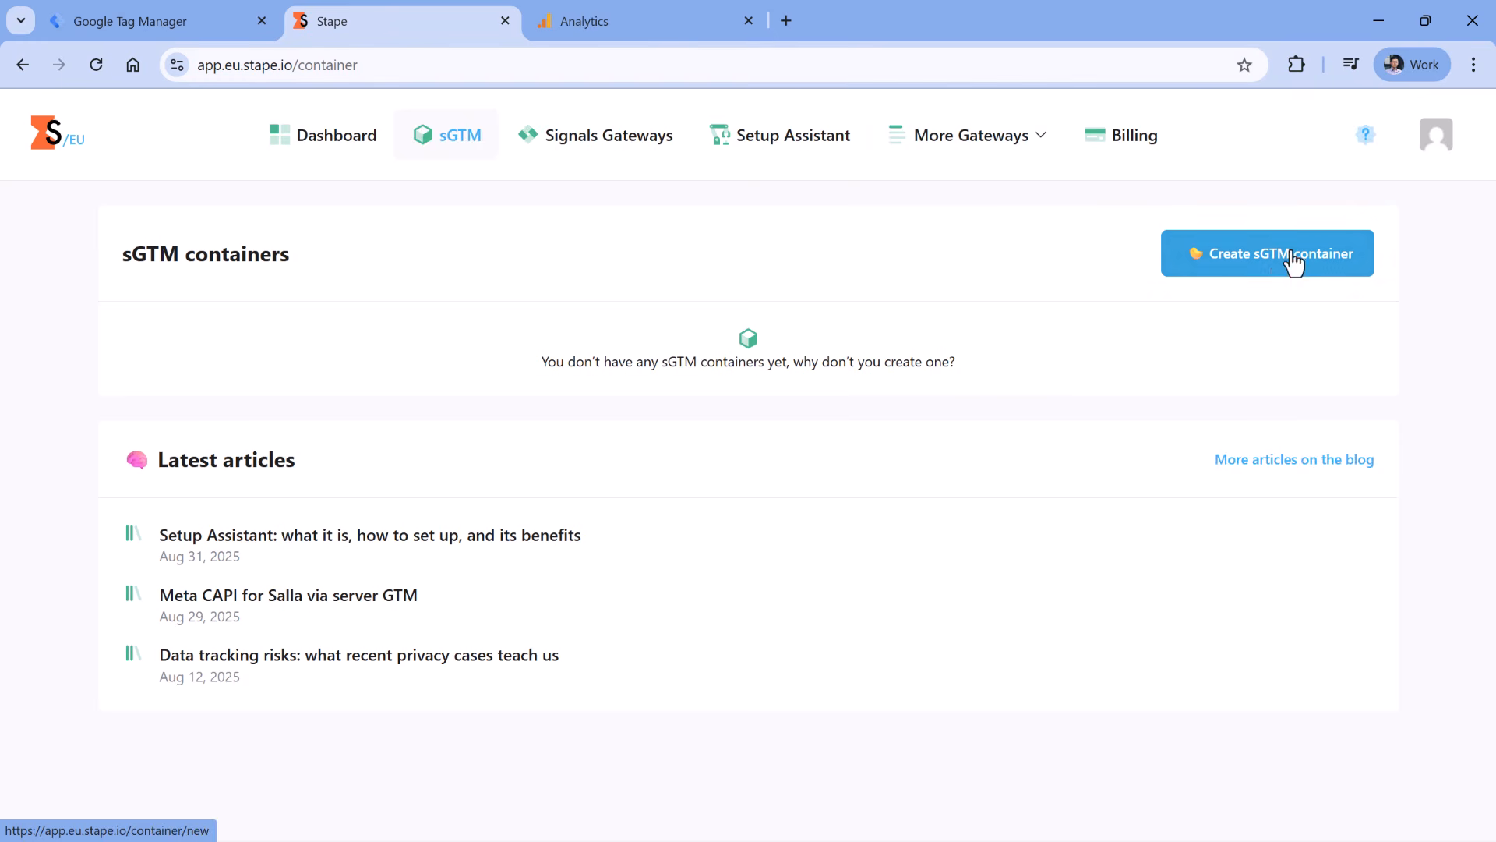
left_click(1272, 269)
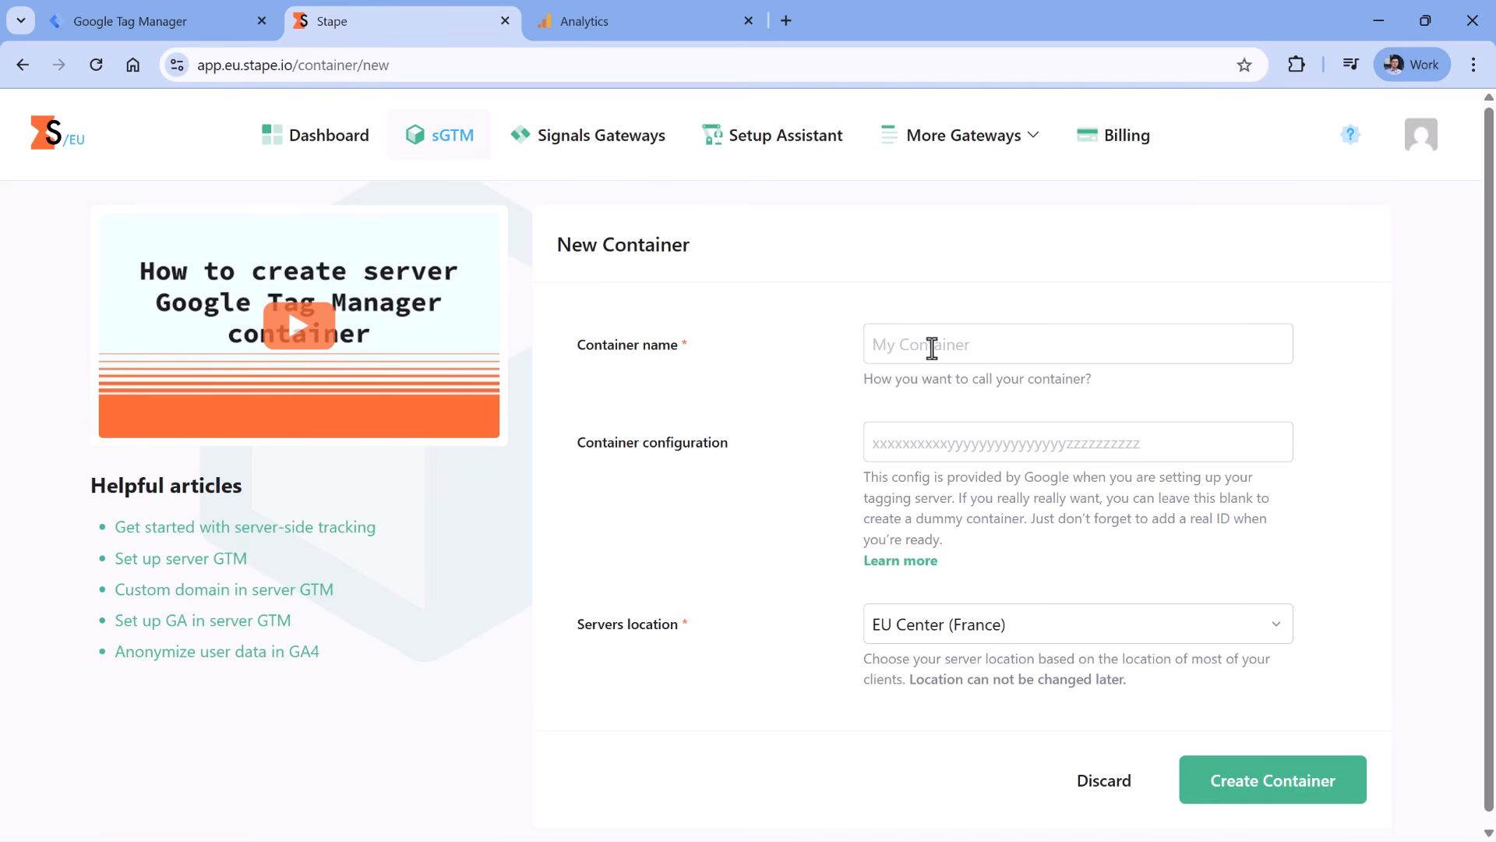
type("Gtm")
key("BackSpace")
key("BackSpace")
key("BackSpace")
type("gtm playground")
left_click(1024, 433)
- Copy the server container's config string from Tag Manager's manual provisioning dialog
left_click(154, 22)
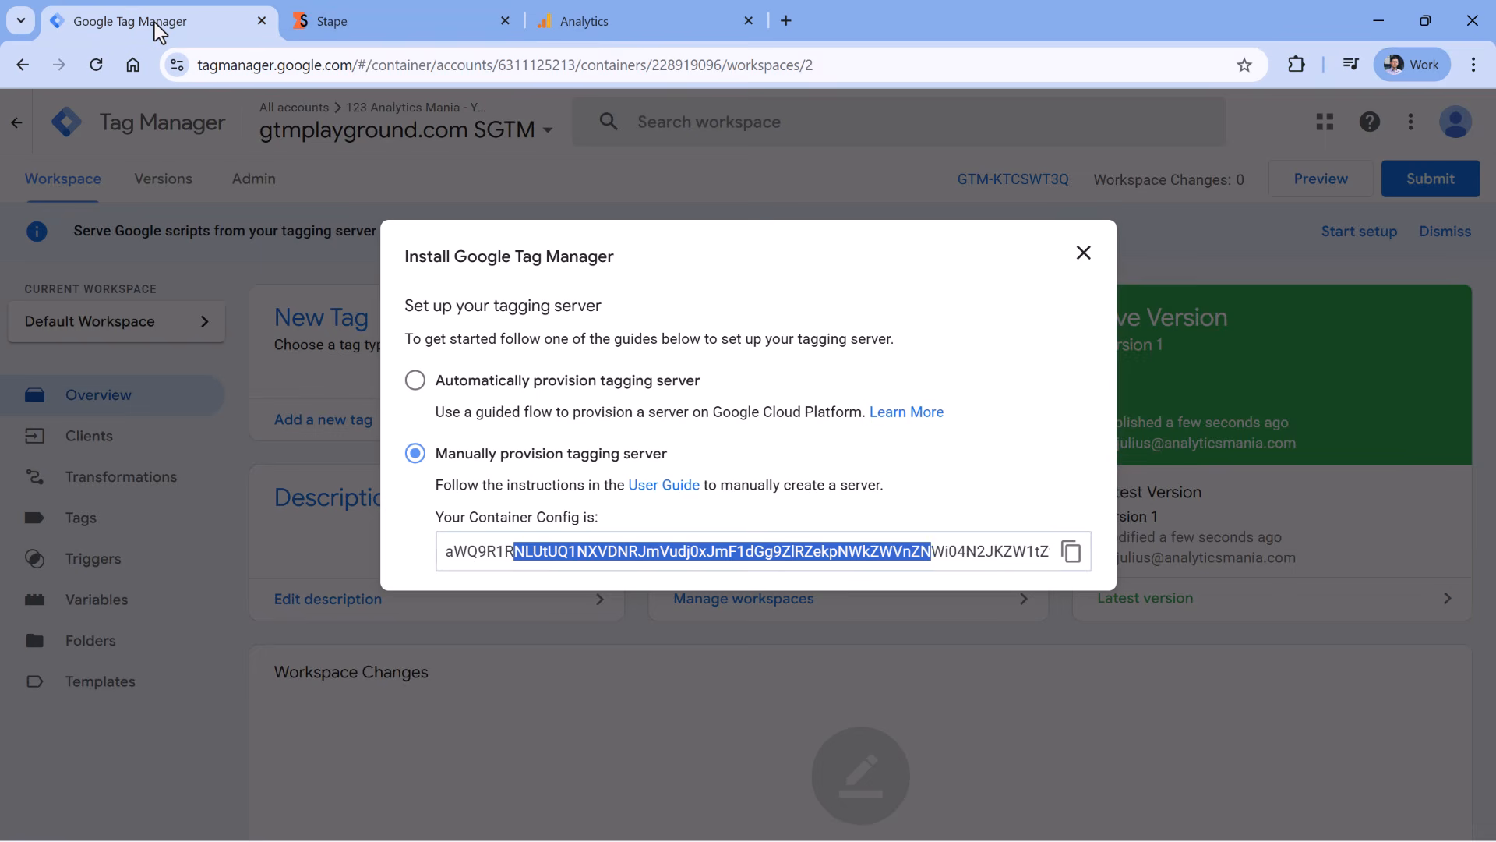
double_click(543, 557)
left_click(547, 555)
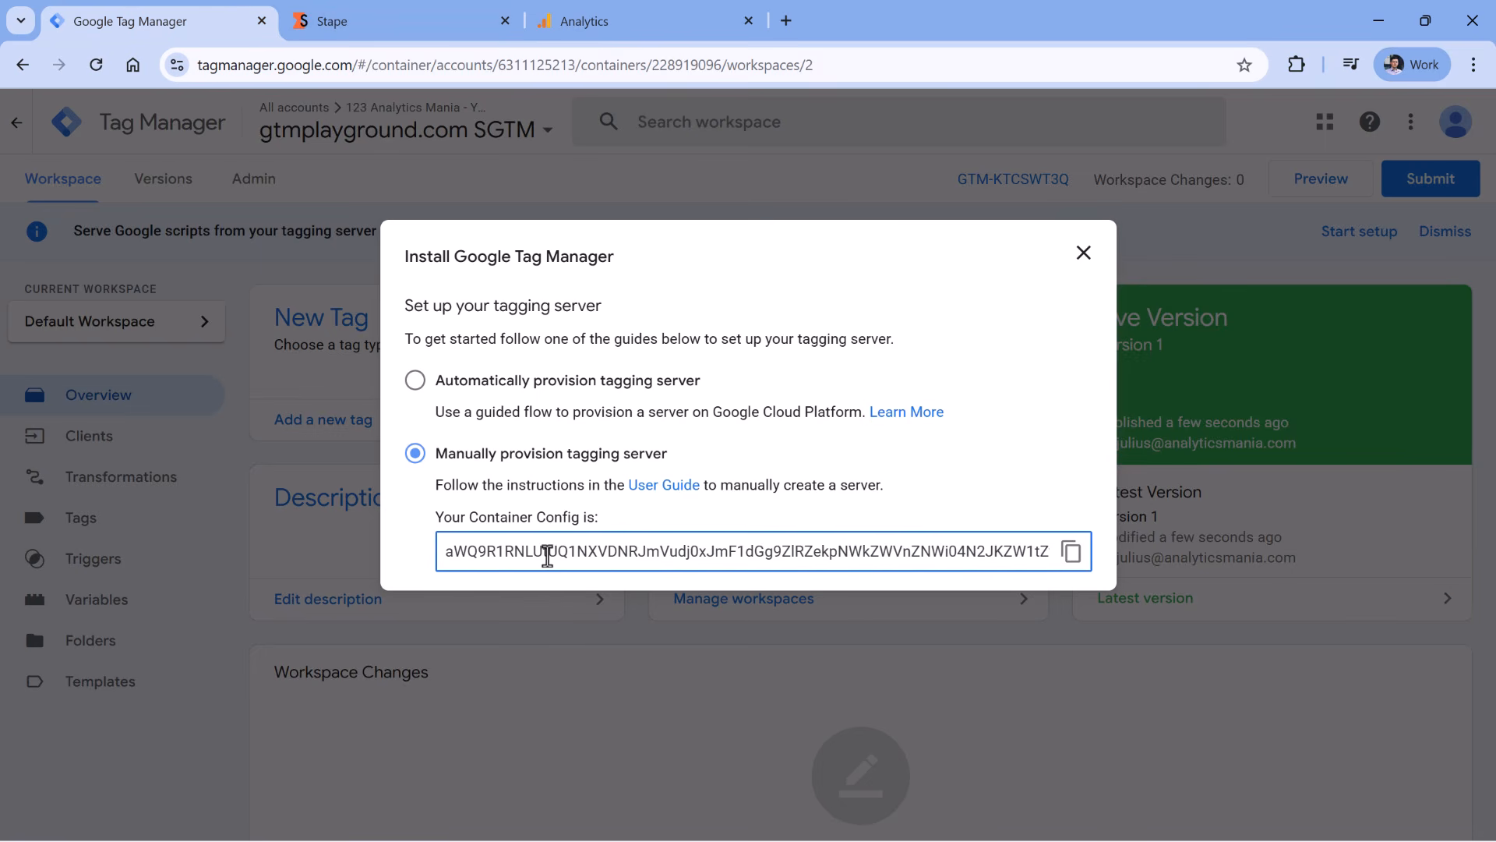
left_click(1082, 257)
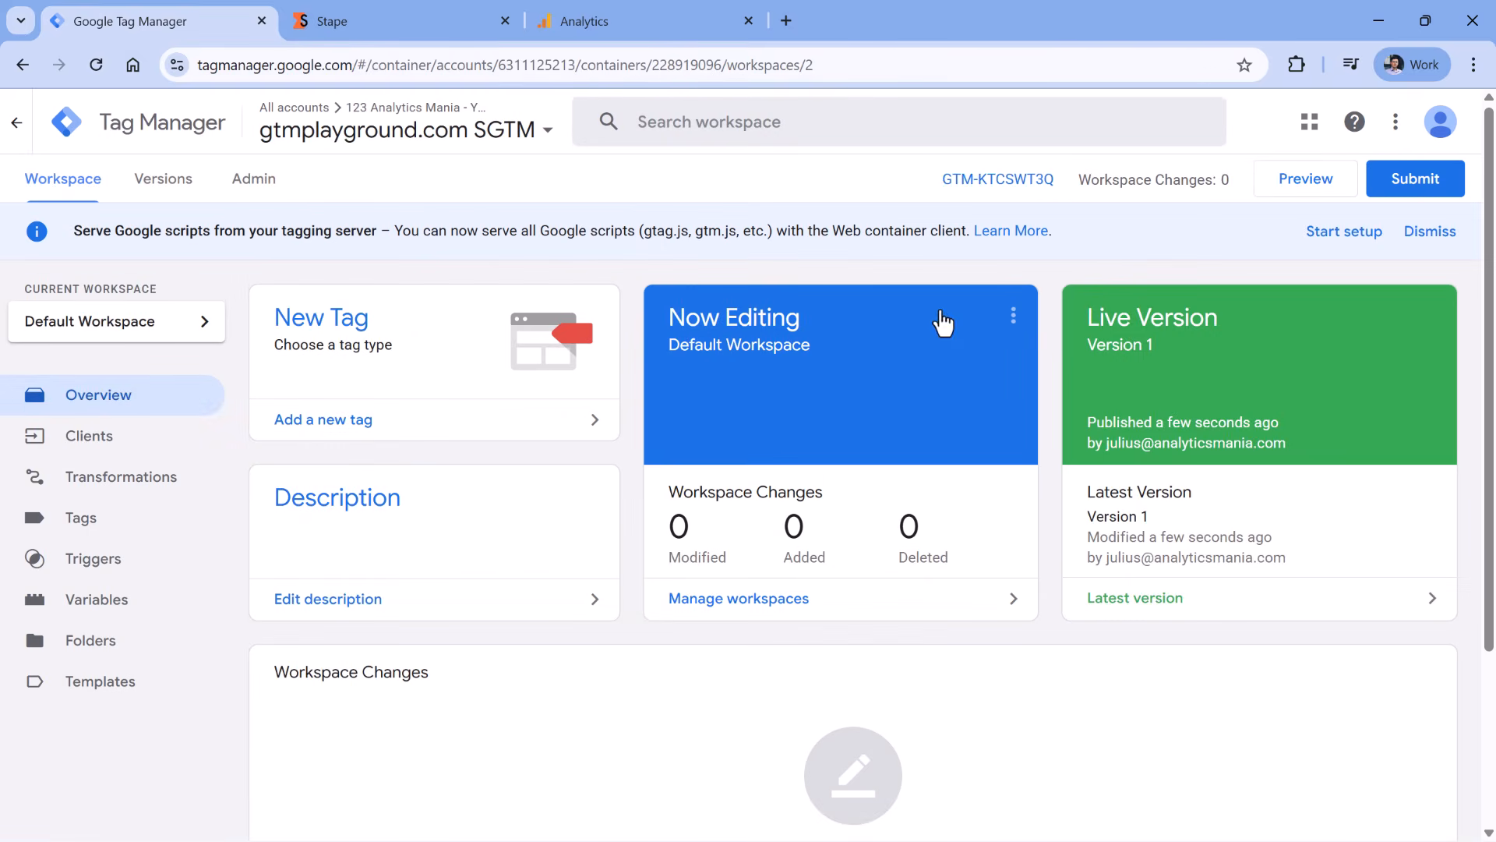
left_click(1007, 185)
left_click(419, 495)
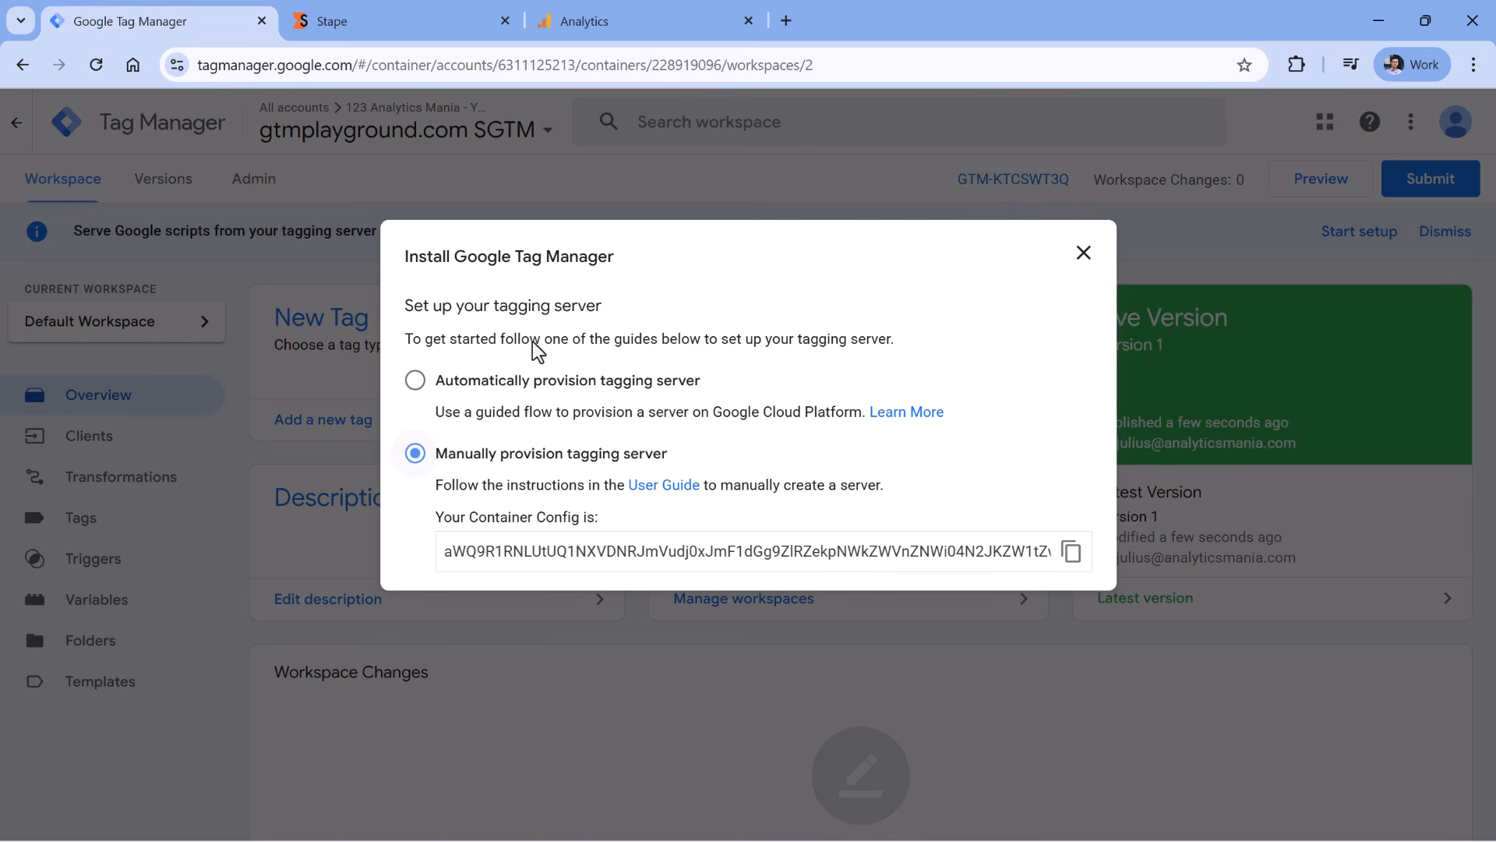
left_click(1071, 552)
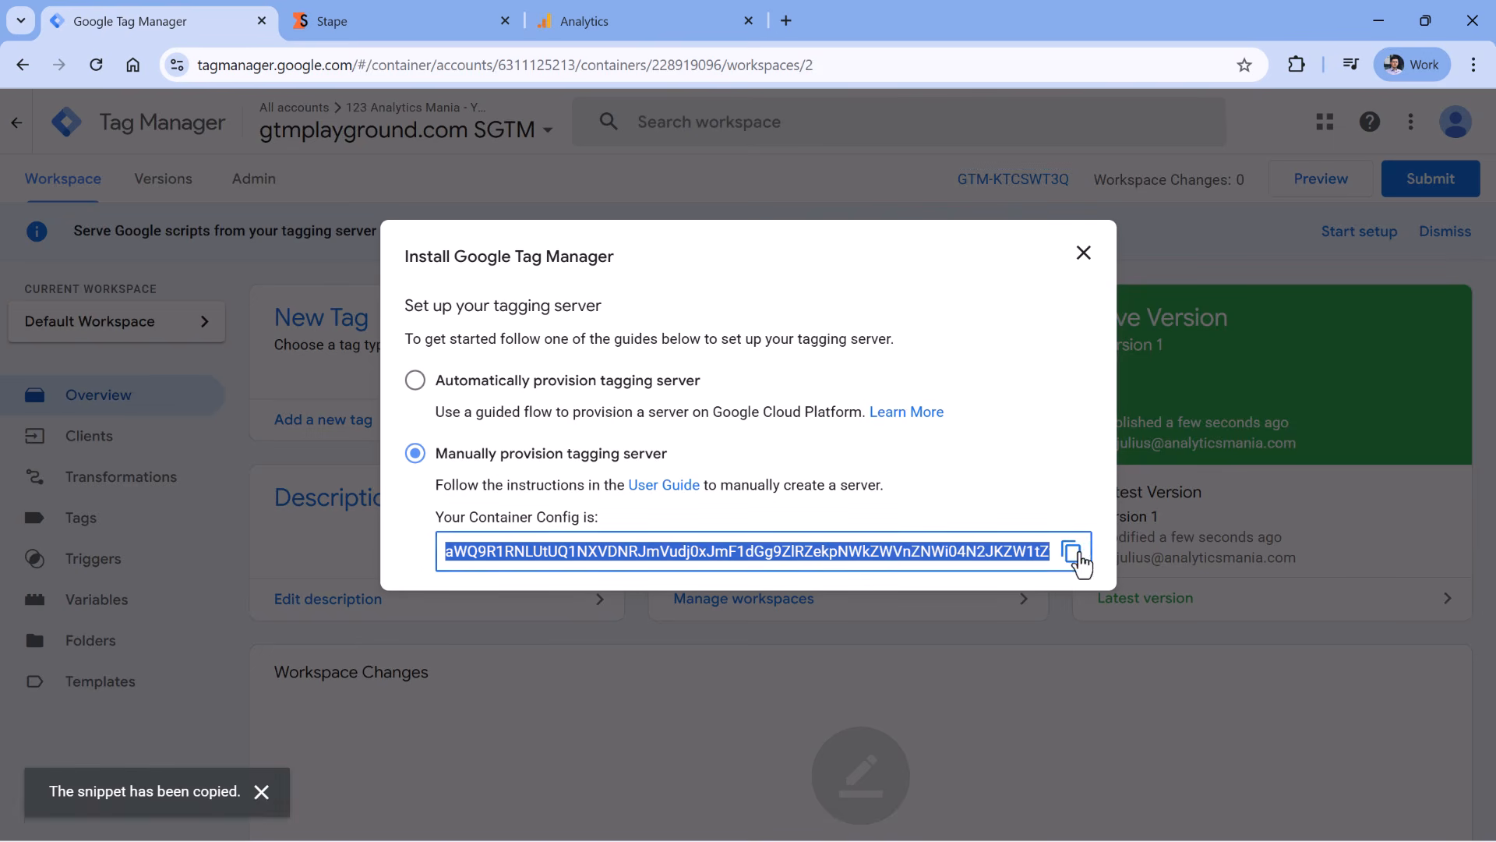
left_click(451, 24)
- Paste the config into the Stape container form and keep EU Center (France) as server location
left_click(915, 437)
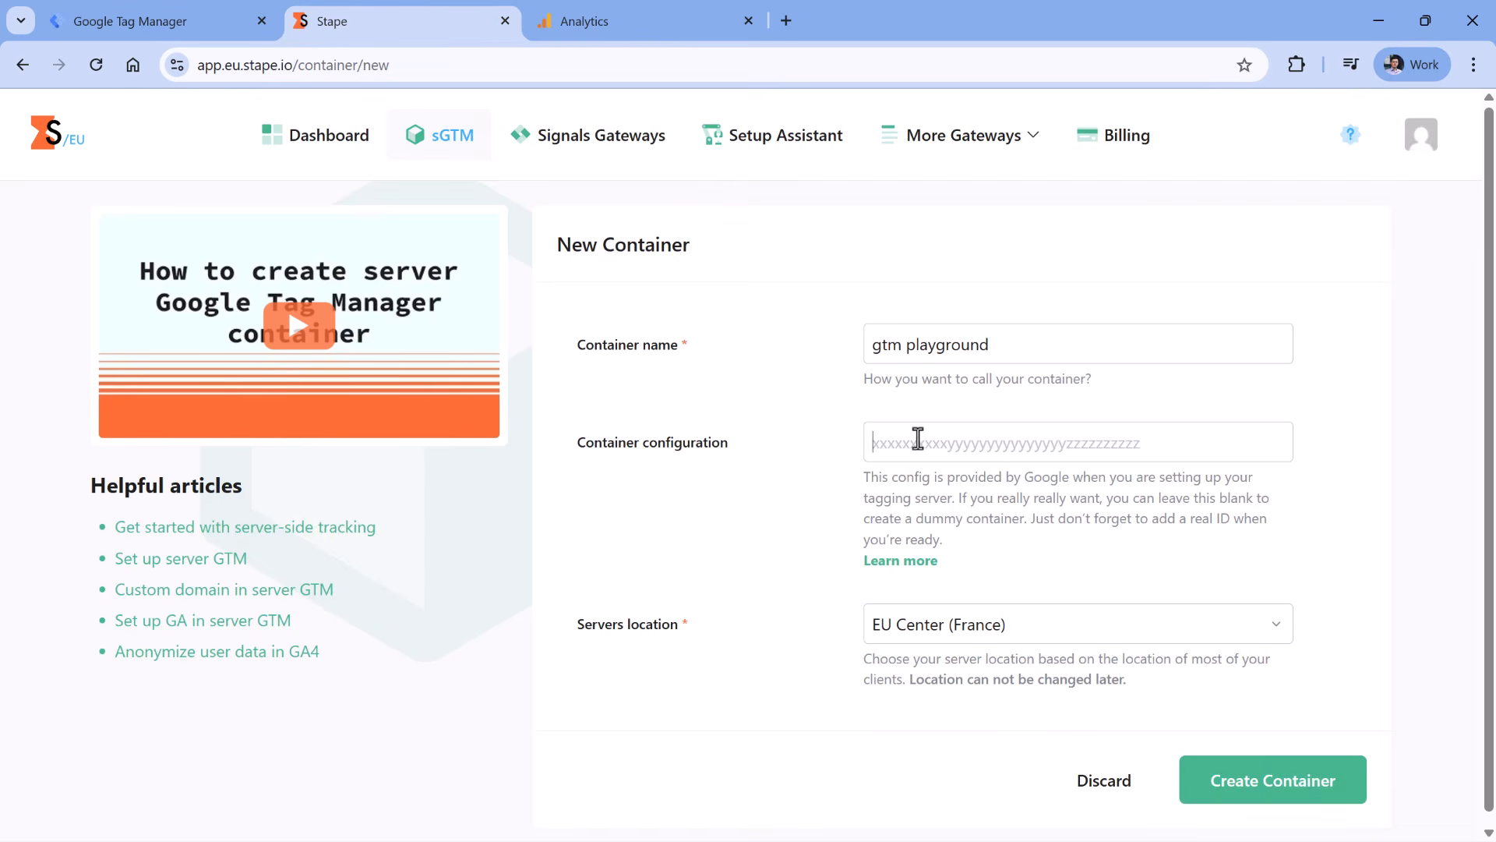
key("ctrl+v")
scroll(802, 398, "down", 1)
left_click(1026, 625)
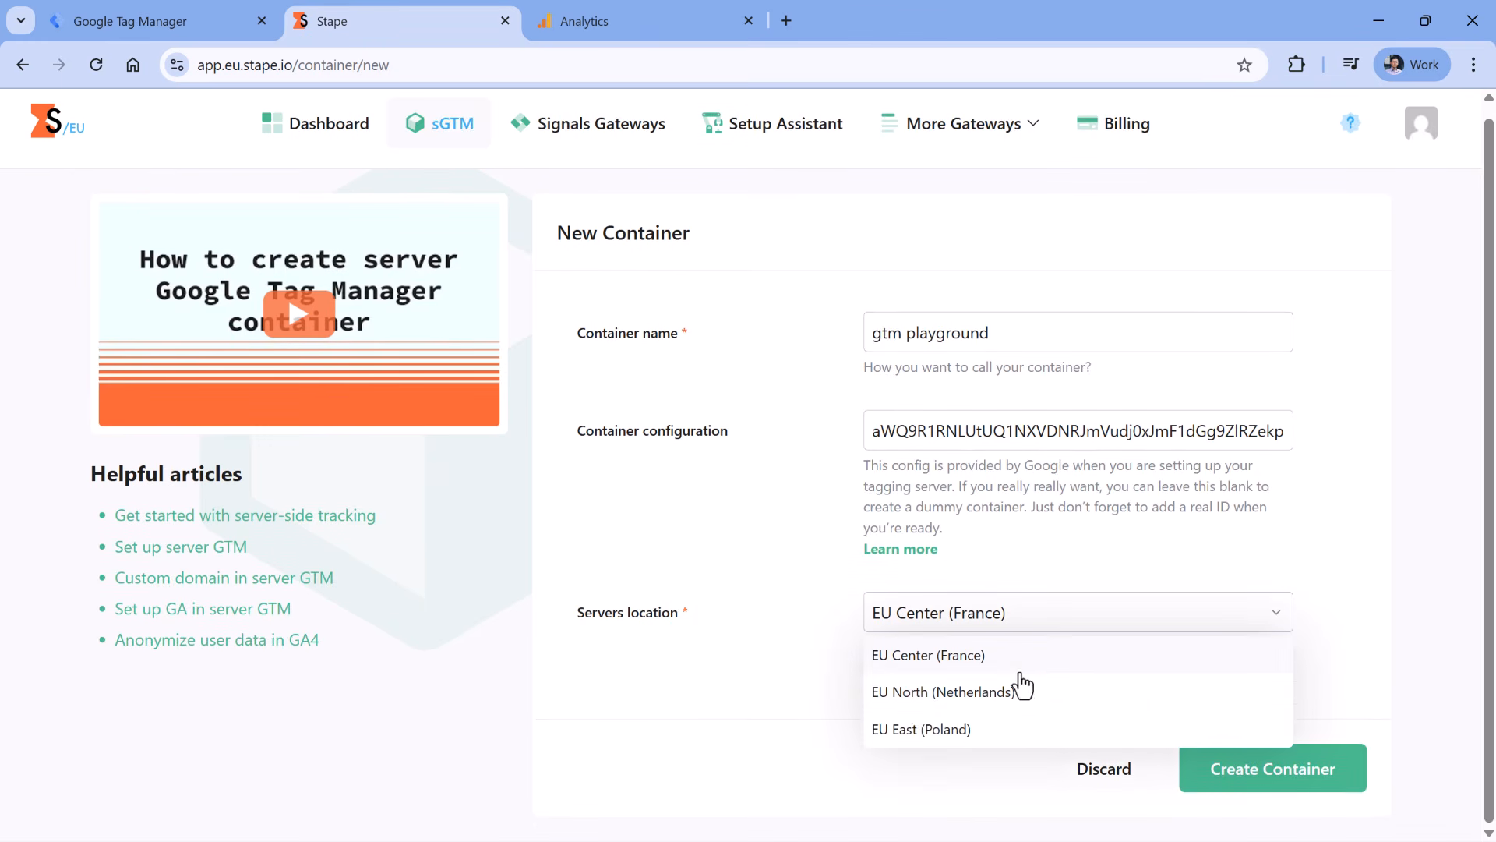
left_click(822, 558)
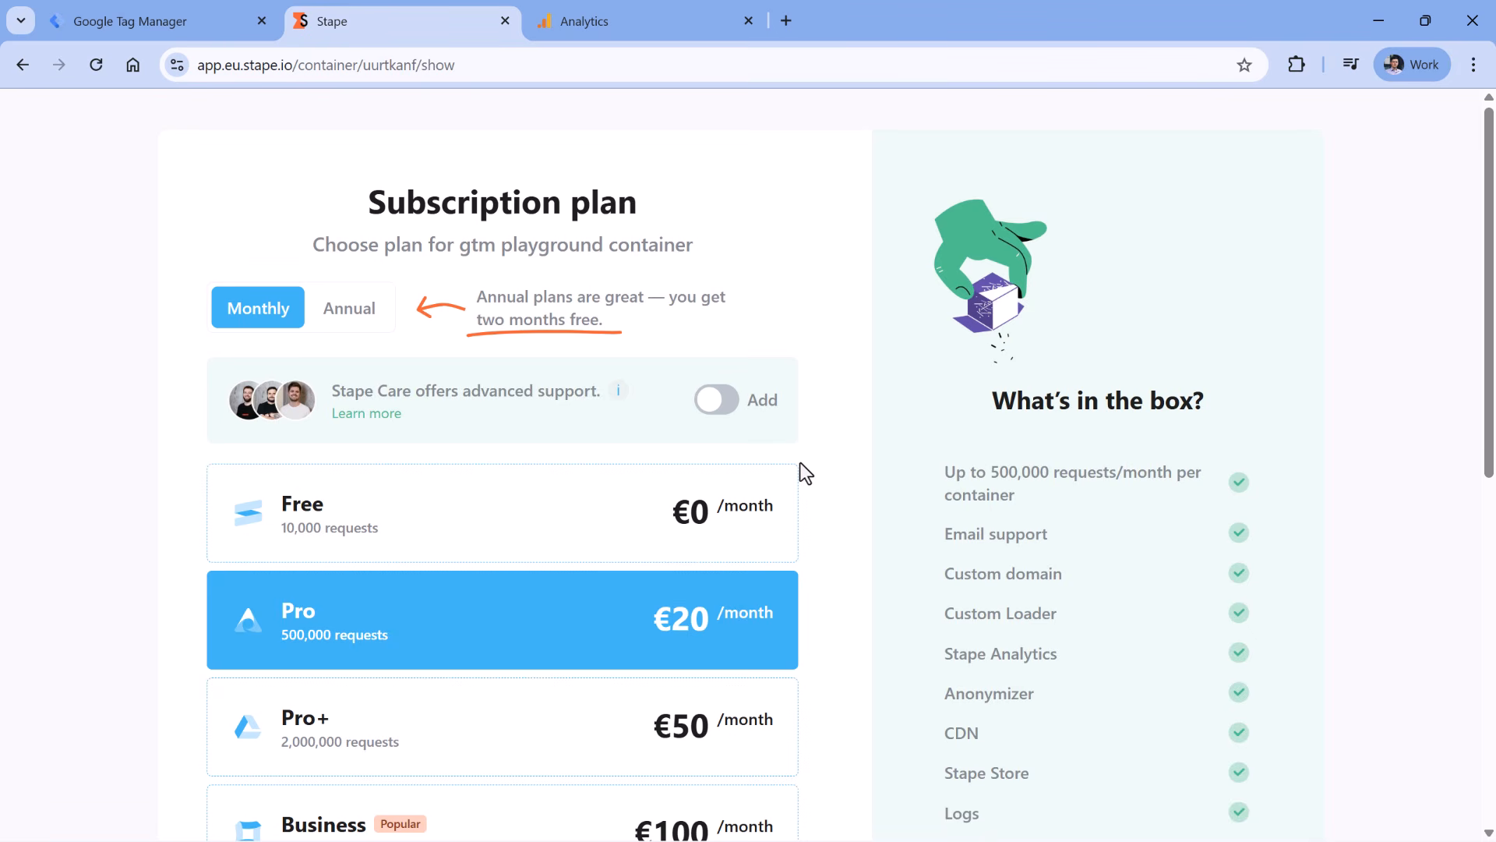
- Select the Free plan with automatic upgrade to the next tier switched off
left_click(465, 505)
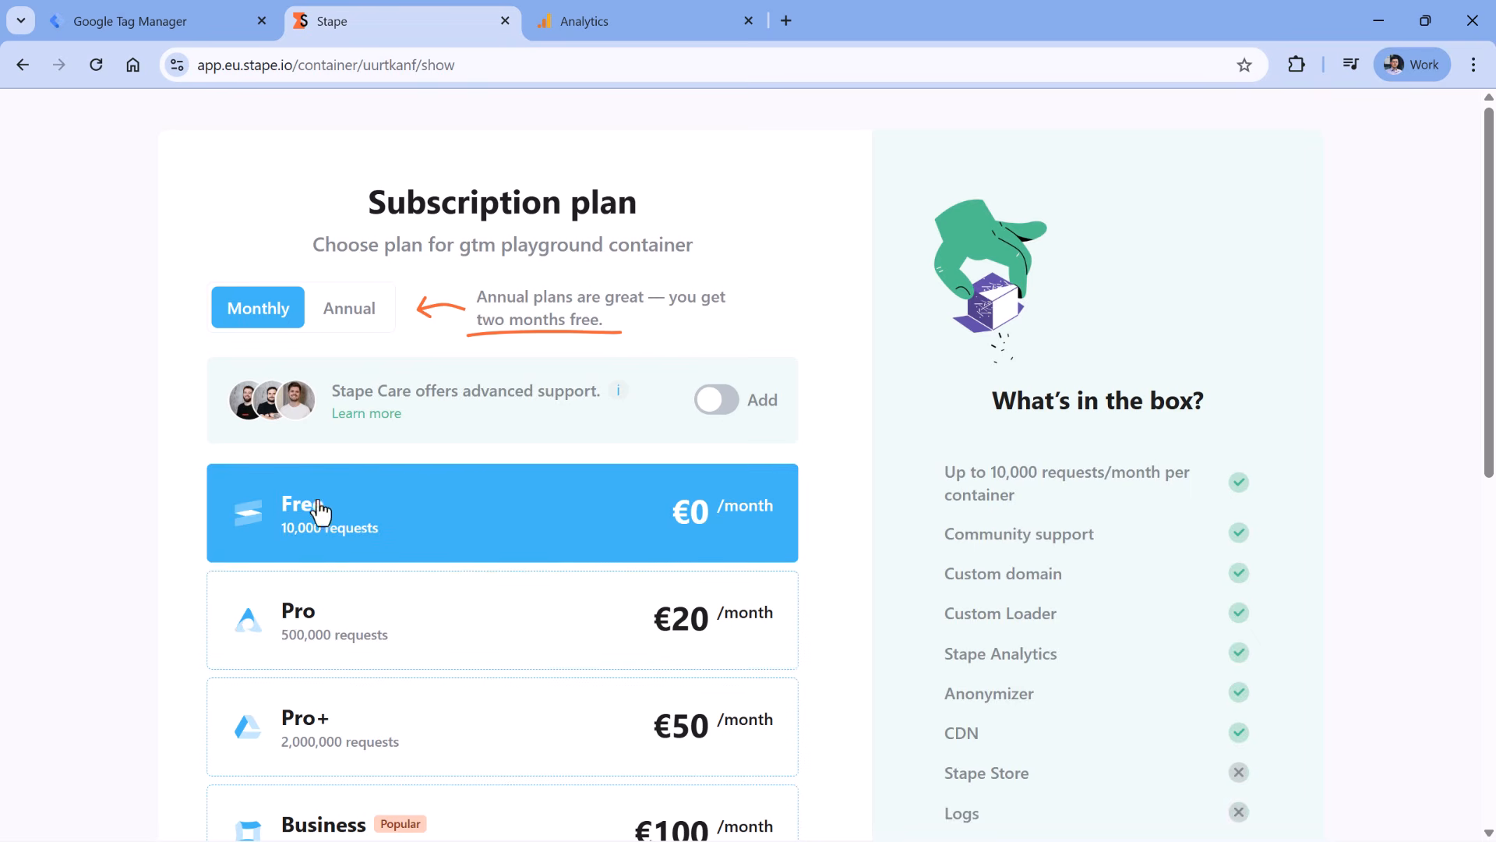
scroll(320, 498, "down", 7)
scroll(234, 433, "down", 2)
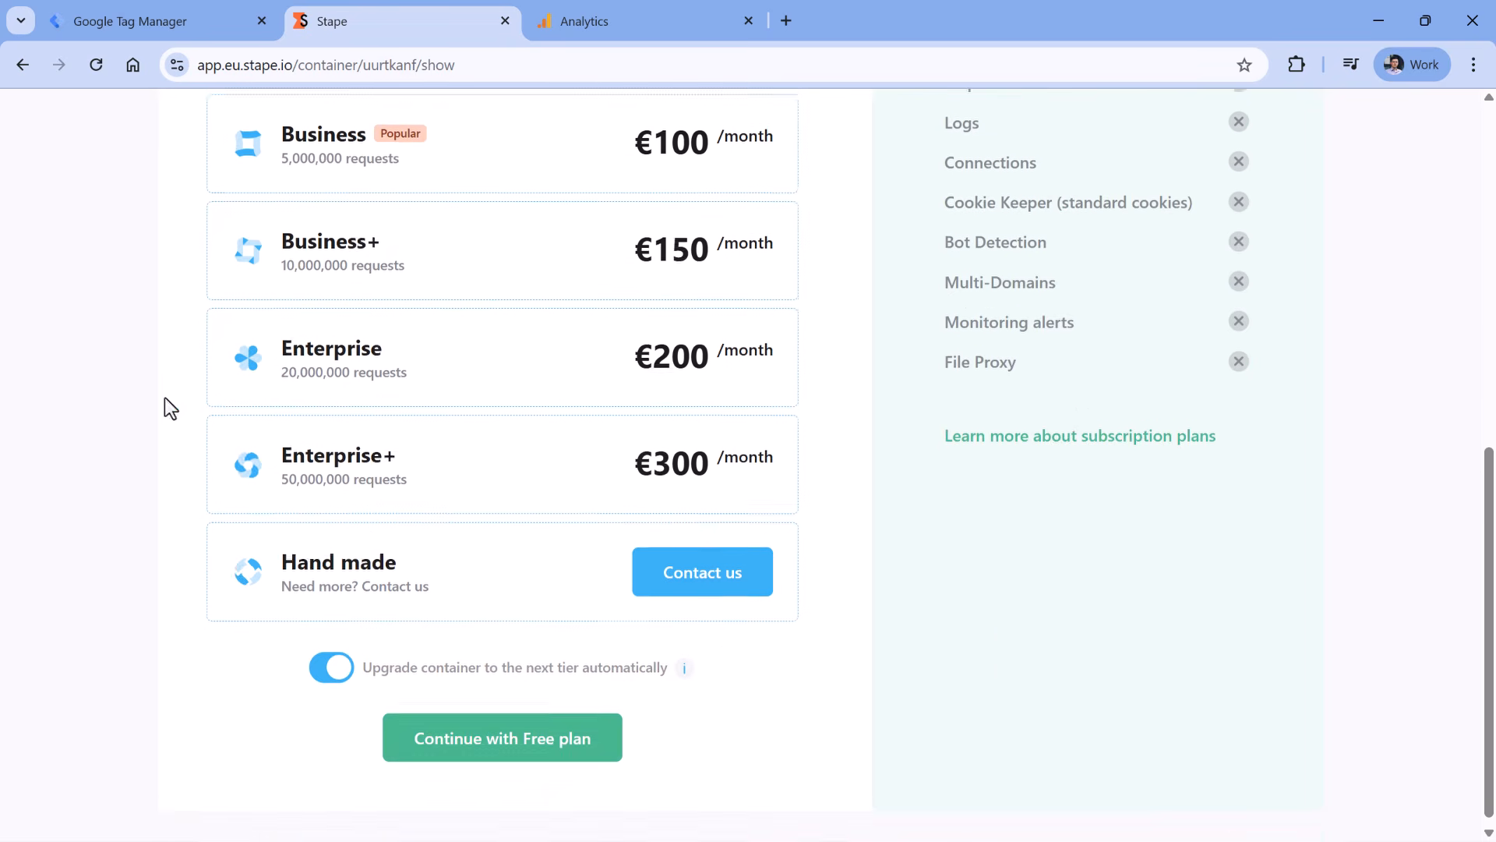
left_click(503, 734)
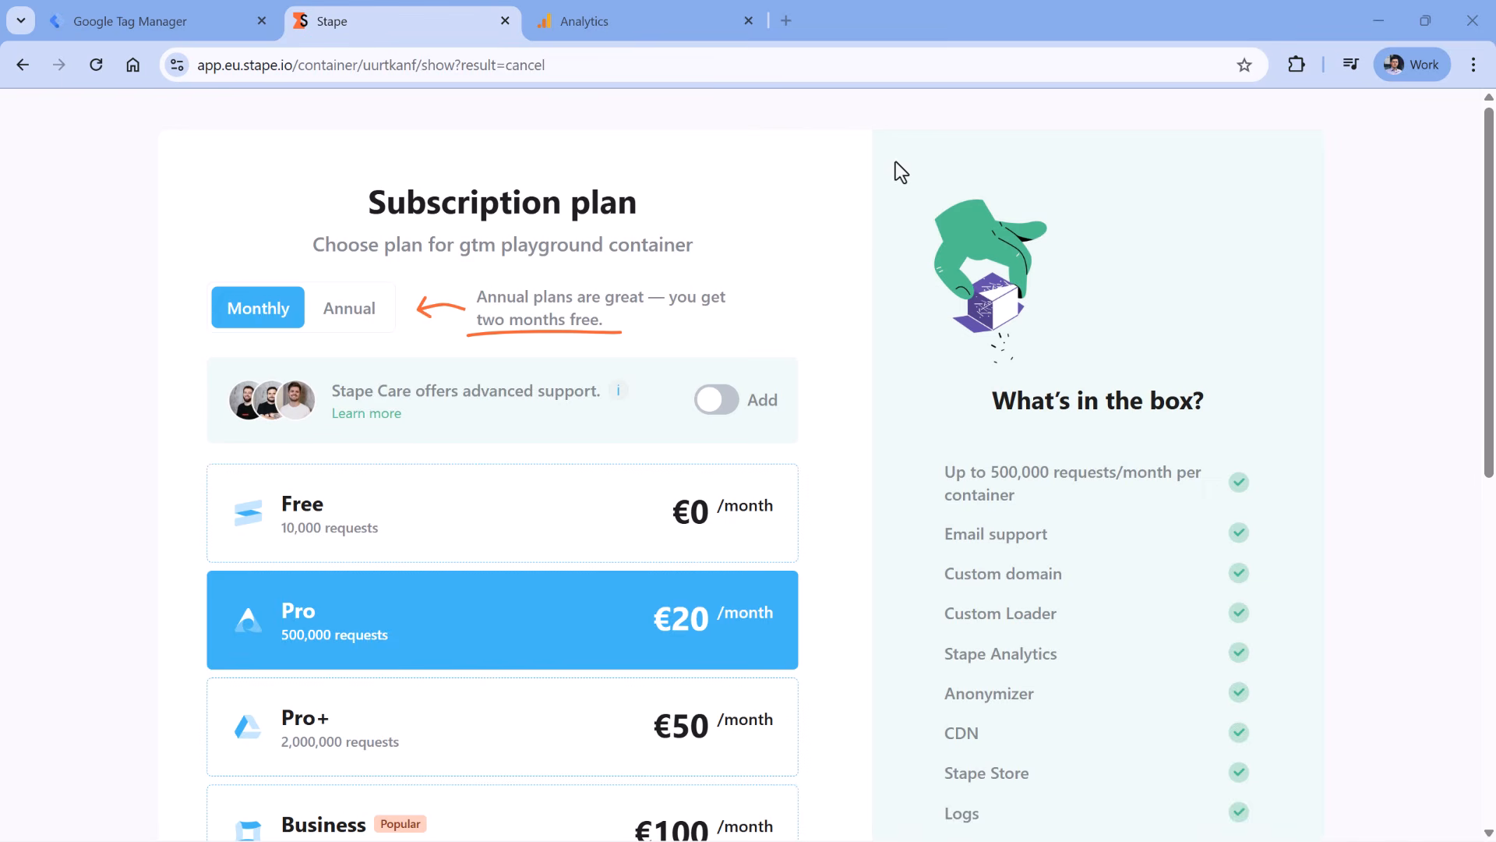
left_click(581, 491)
scroll(871, 394, "down", 9)
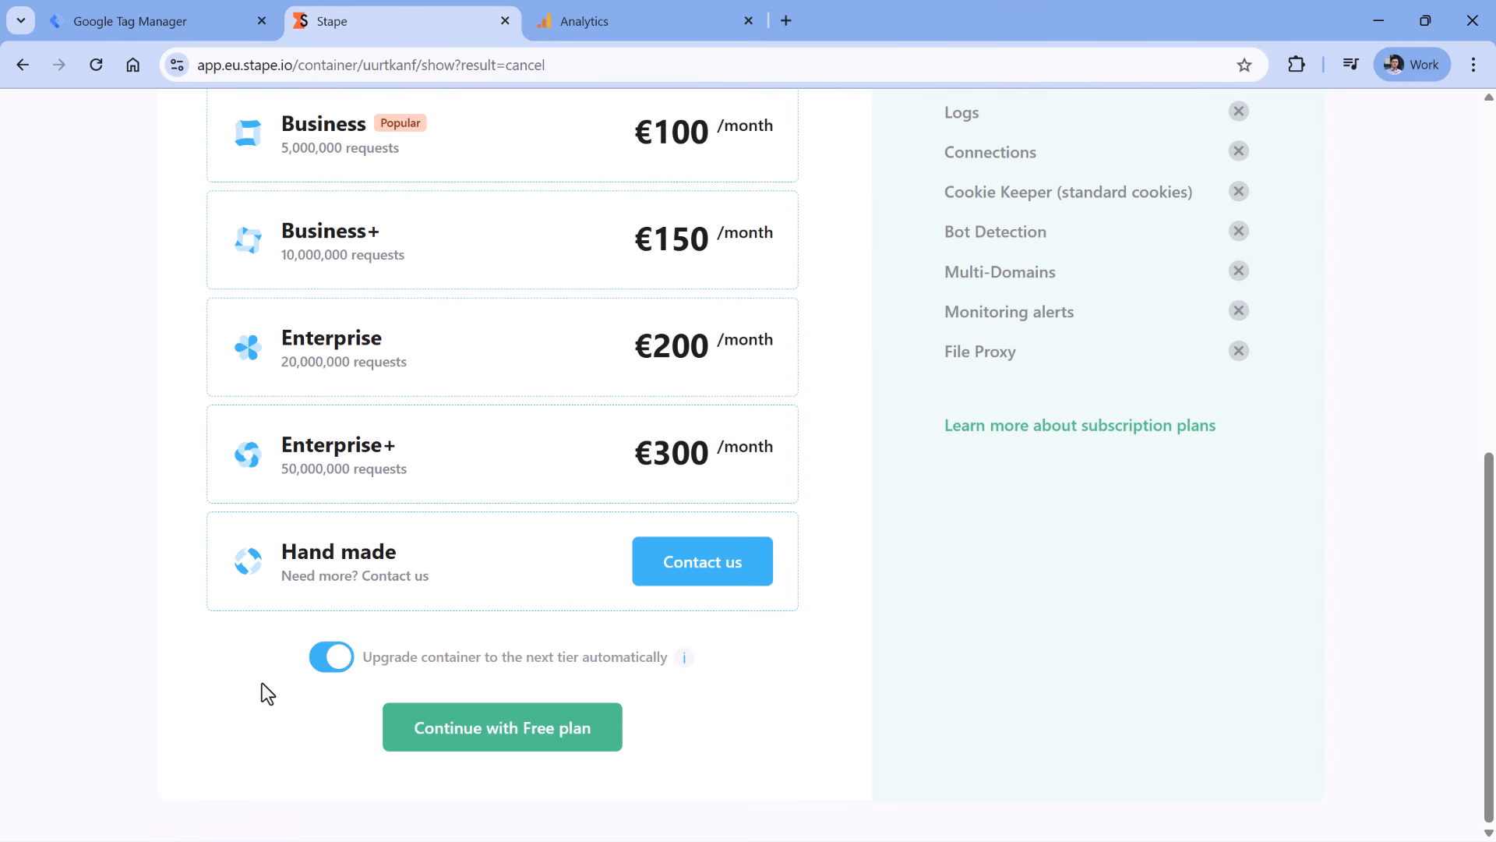
left_click(332, 658)
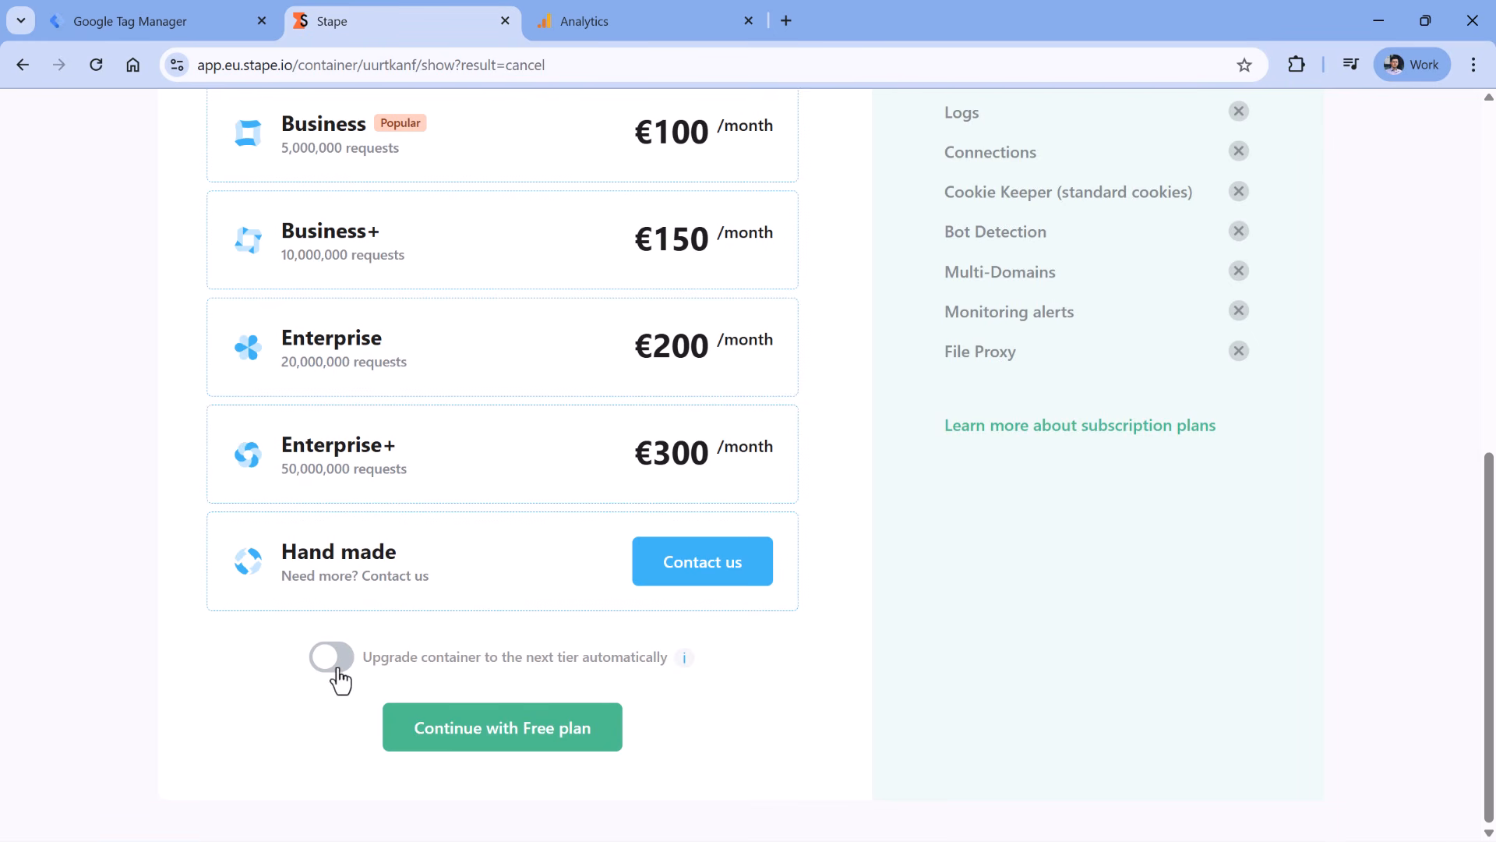
left_click(512, 740)
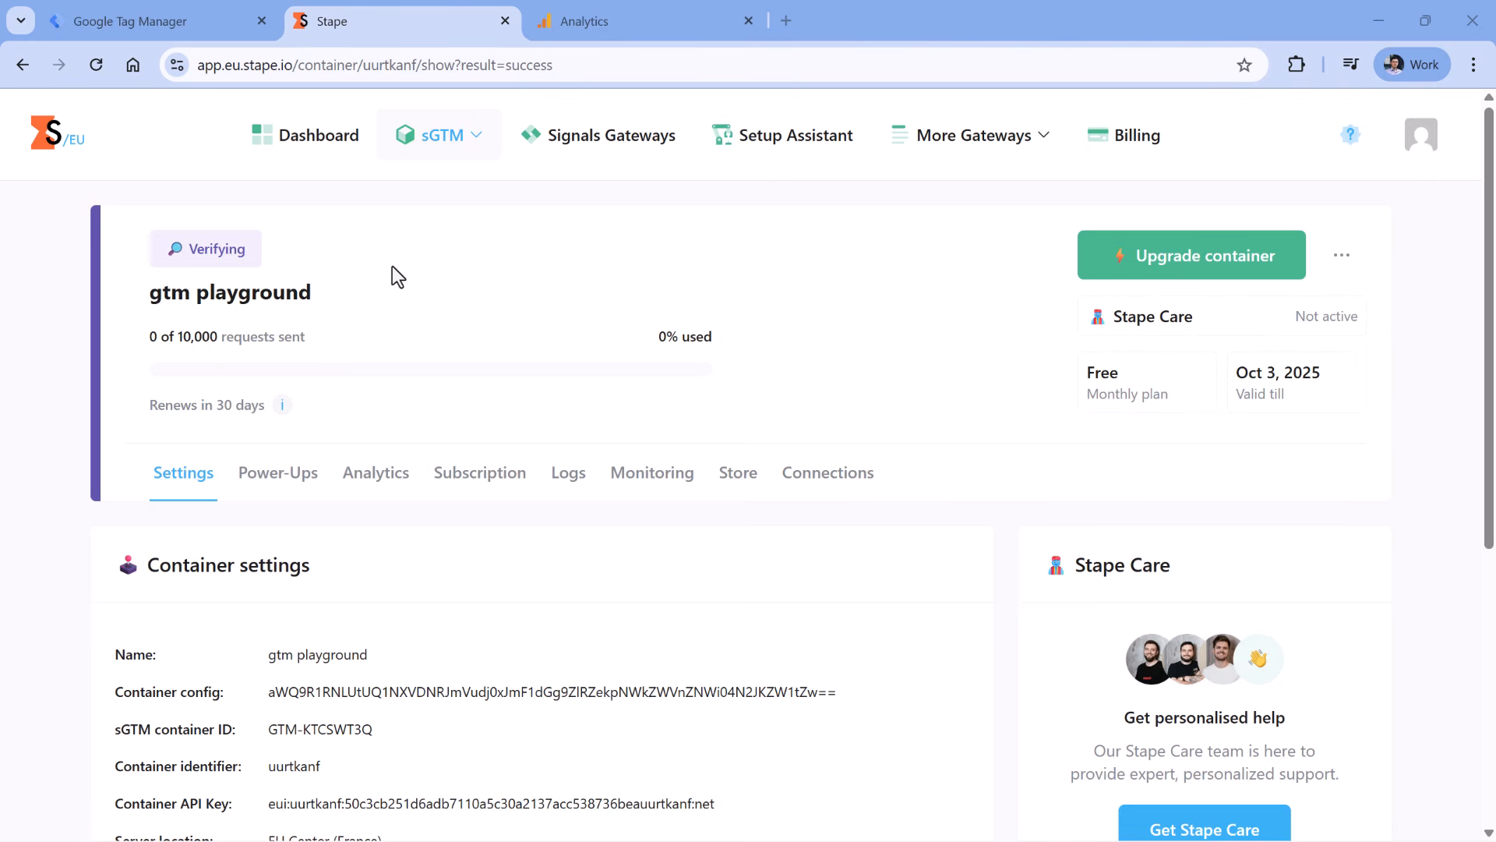
- Copy the container's default tagging URL into a new tab with /healthy appended
scroll(760, 424, "down", 1)
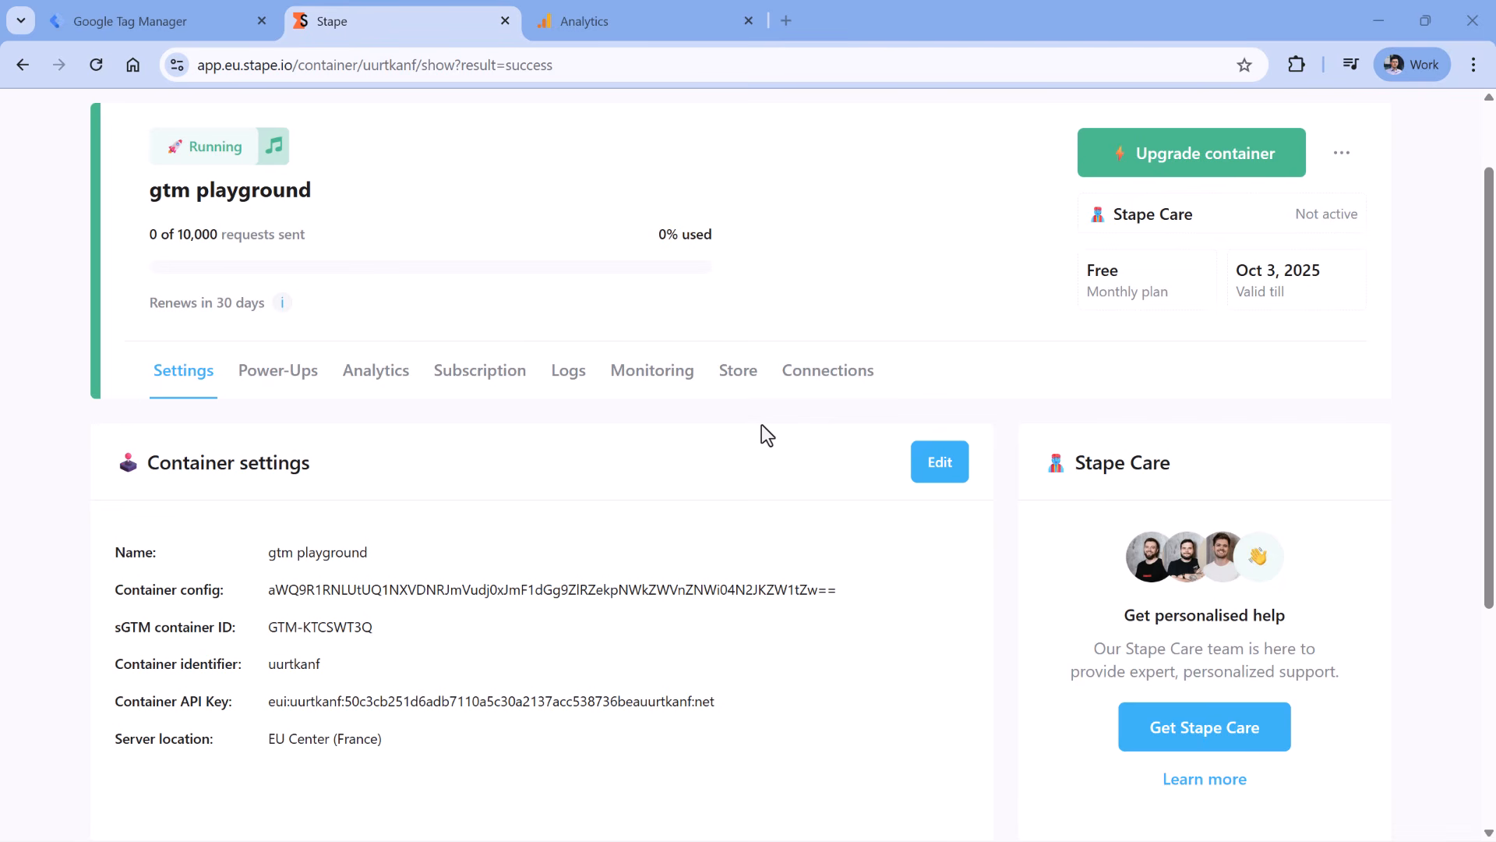
scroll(689, 455, "up", 1)
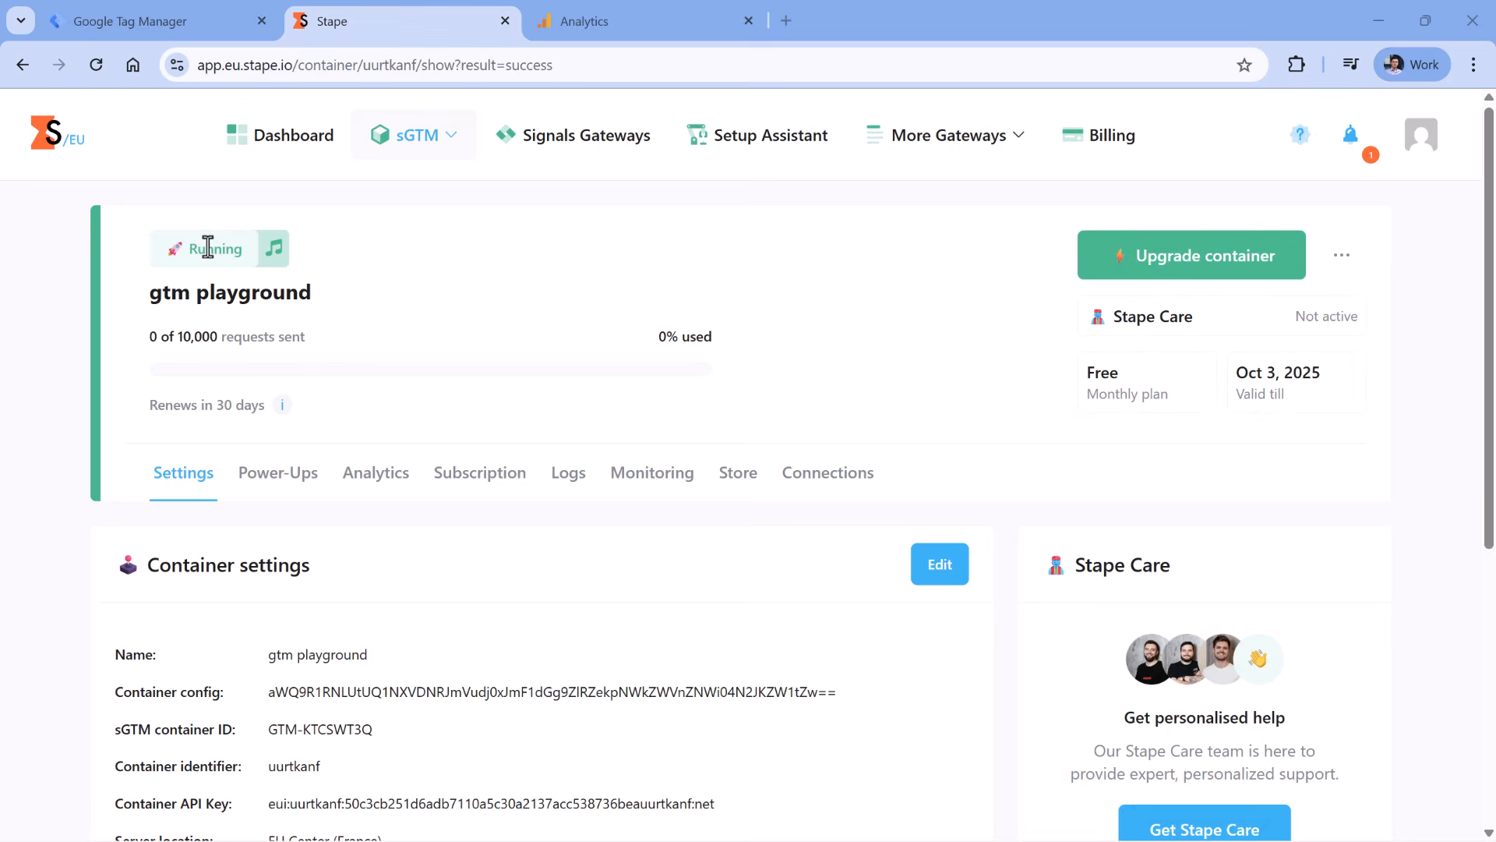
scroll(535, 395, "down", 4)
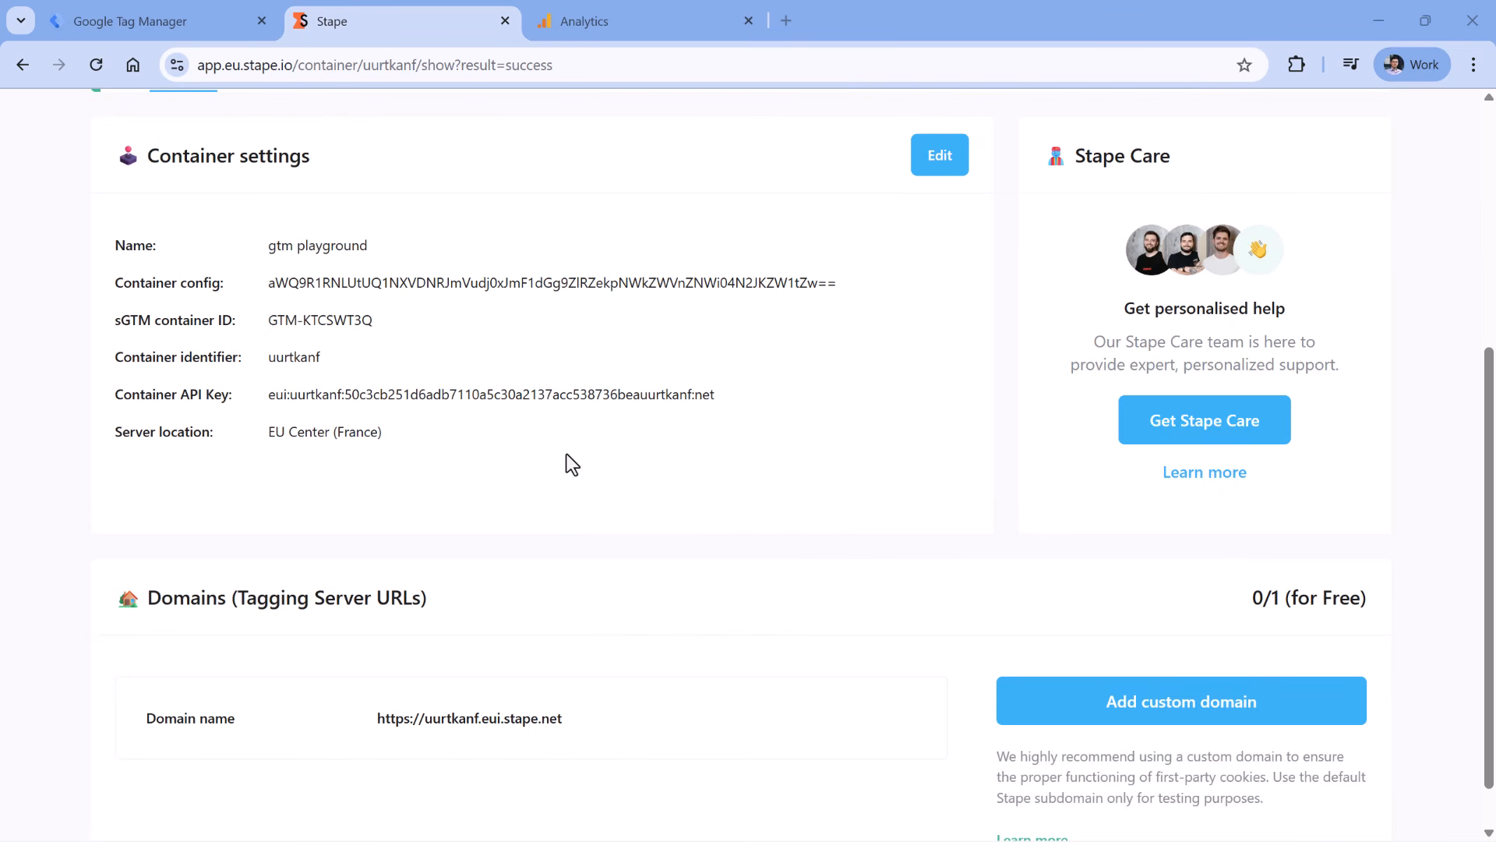
scroll(328, 570, "down", 1)
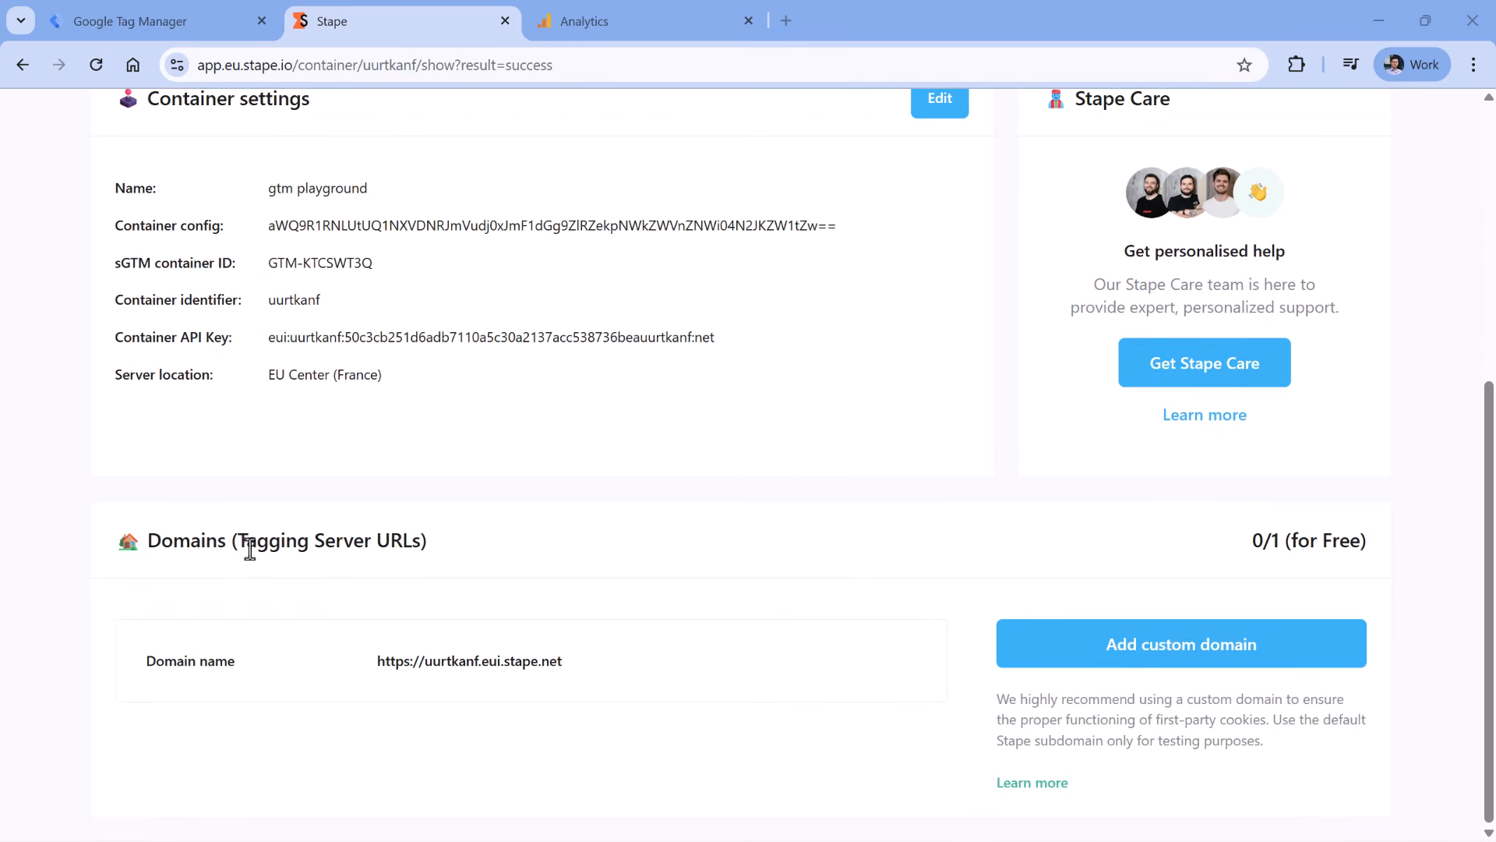
left_click(574, 668)
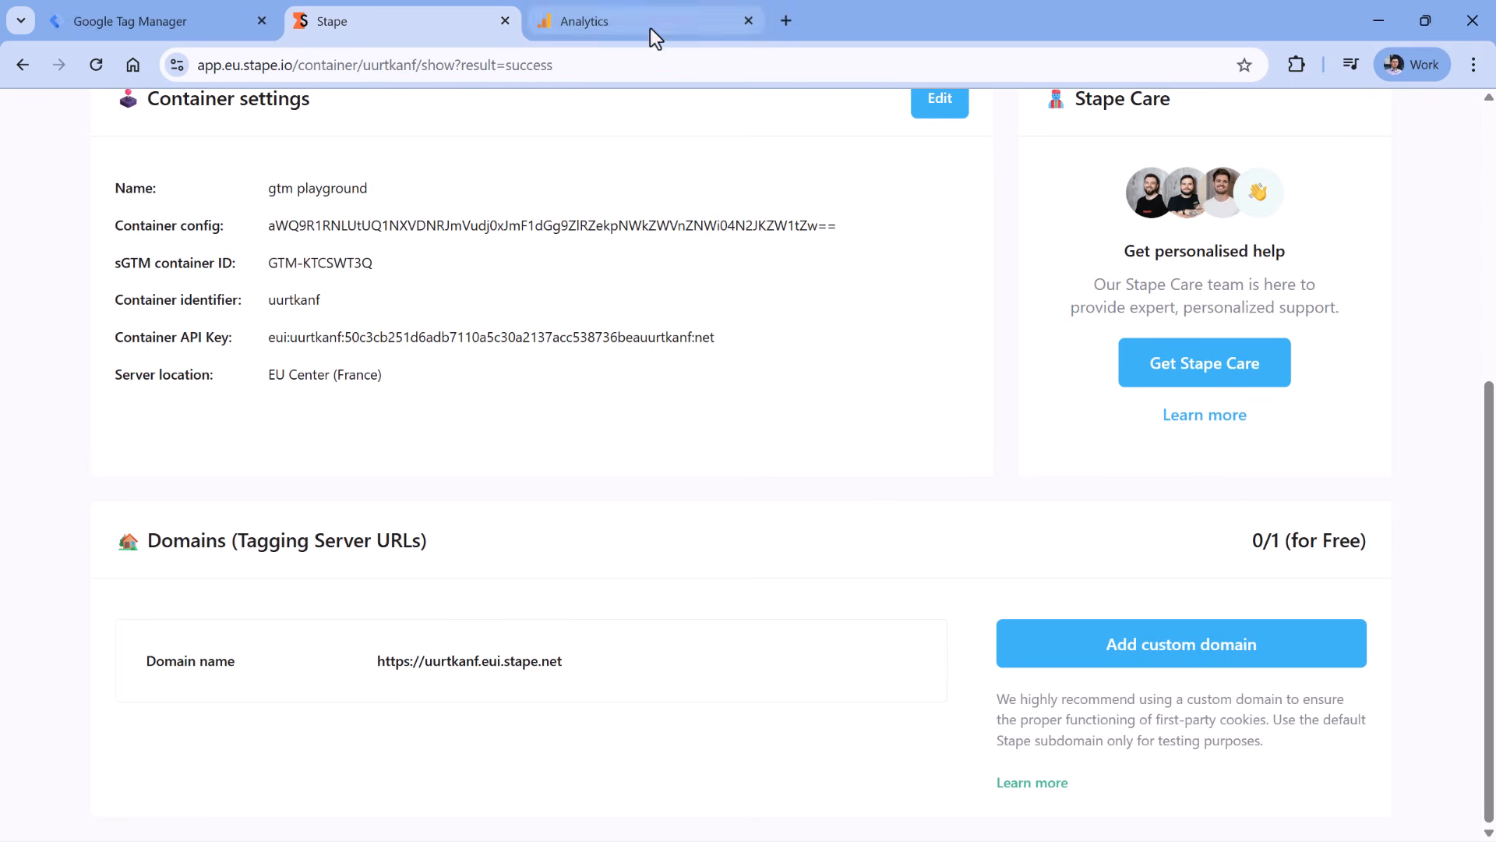
key("ctrl+t")
key("ctrl+v")
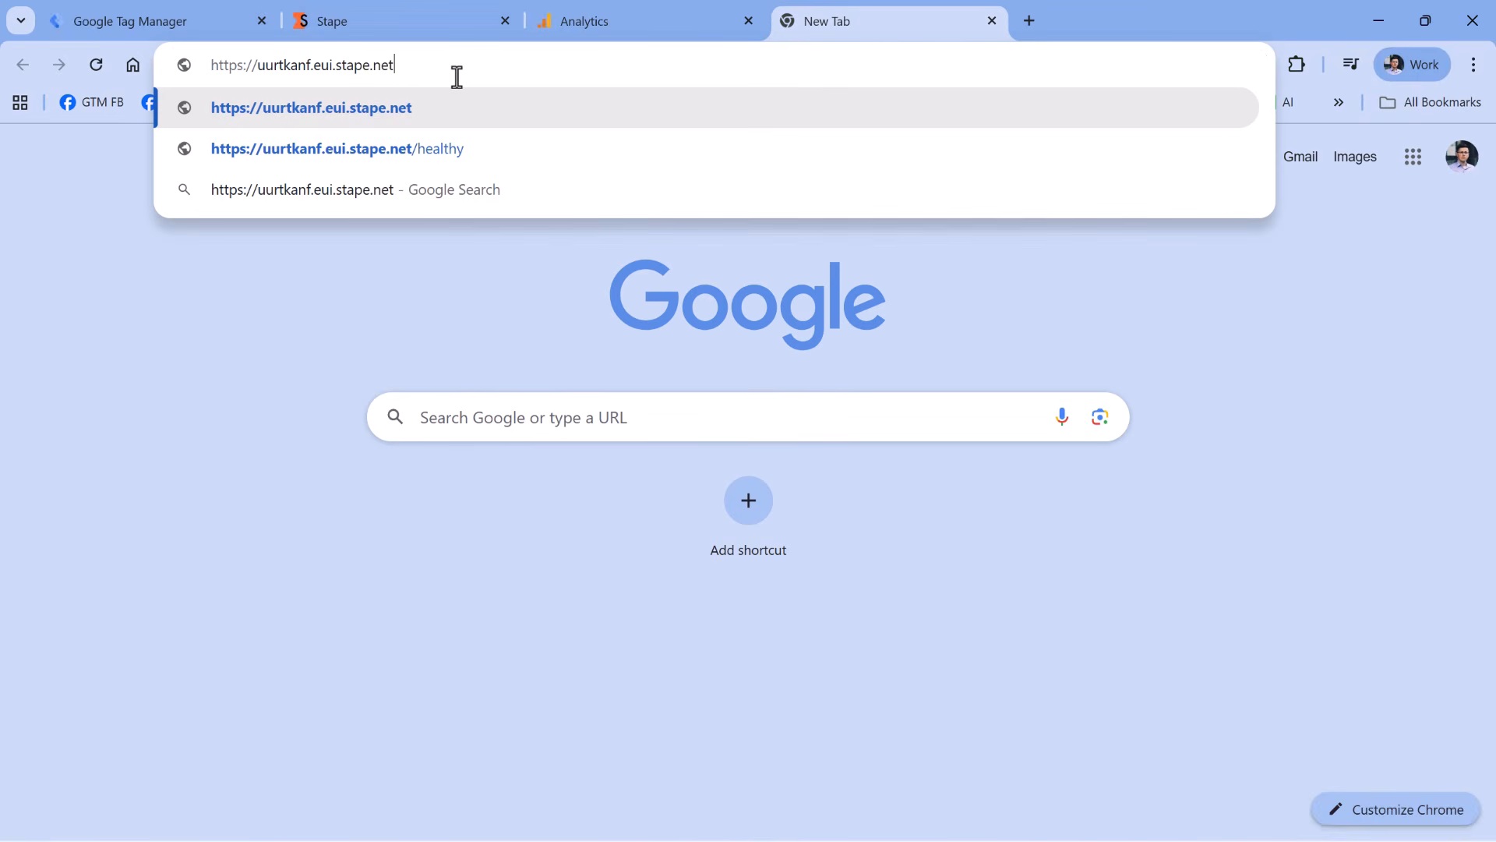
type("/")
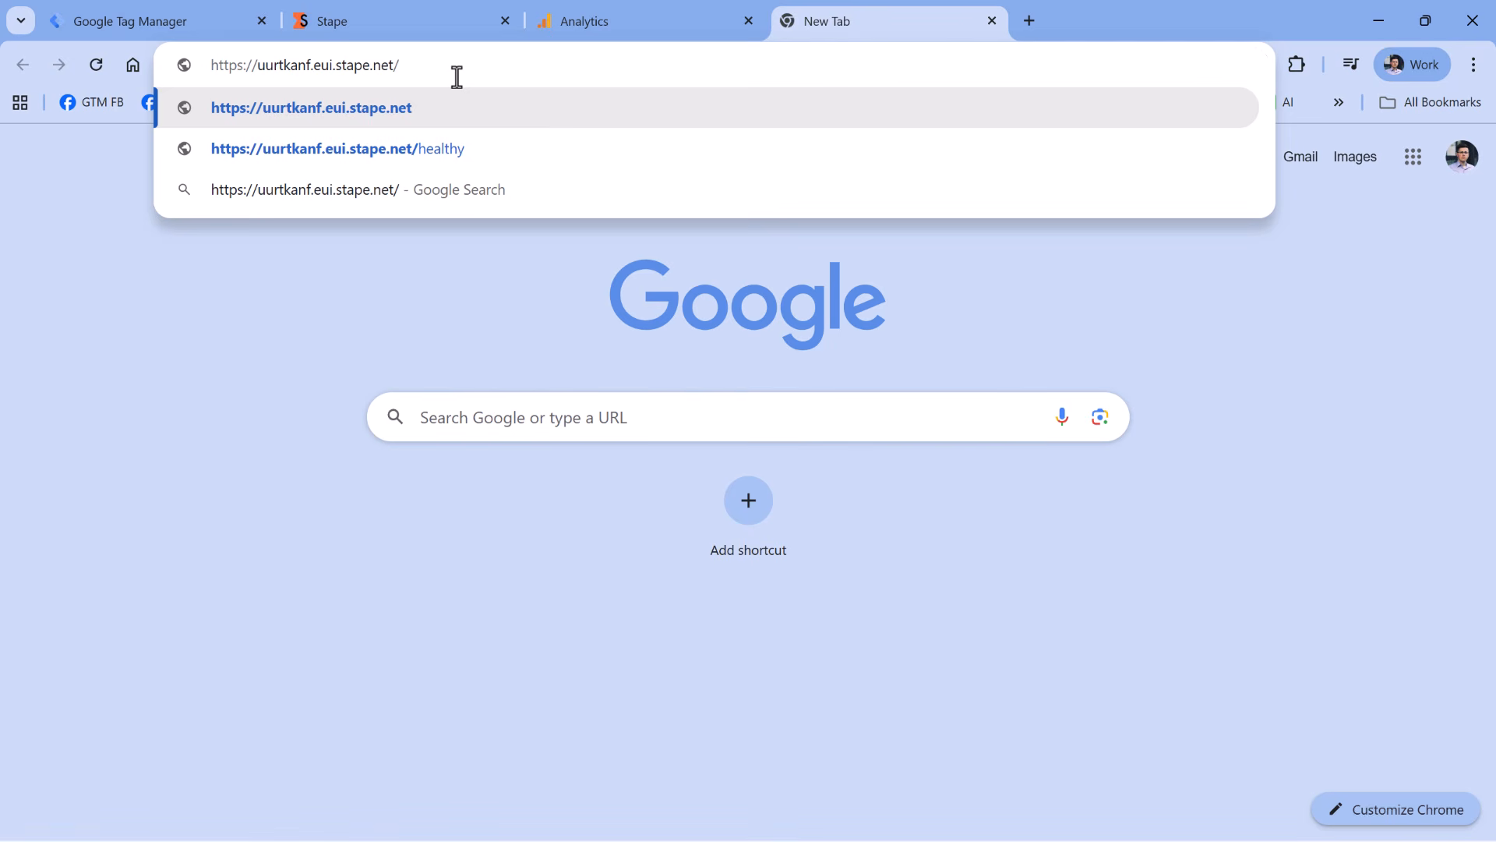
type("healthy")
- Load the /healthy check page, then switch from the slideshow back to the browser
key("Return")
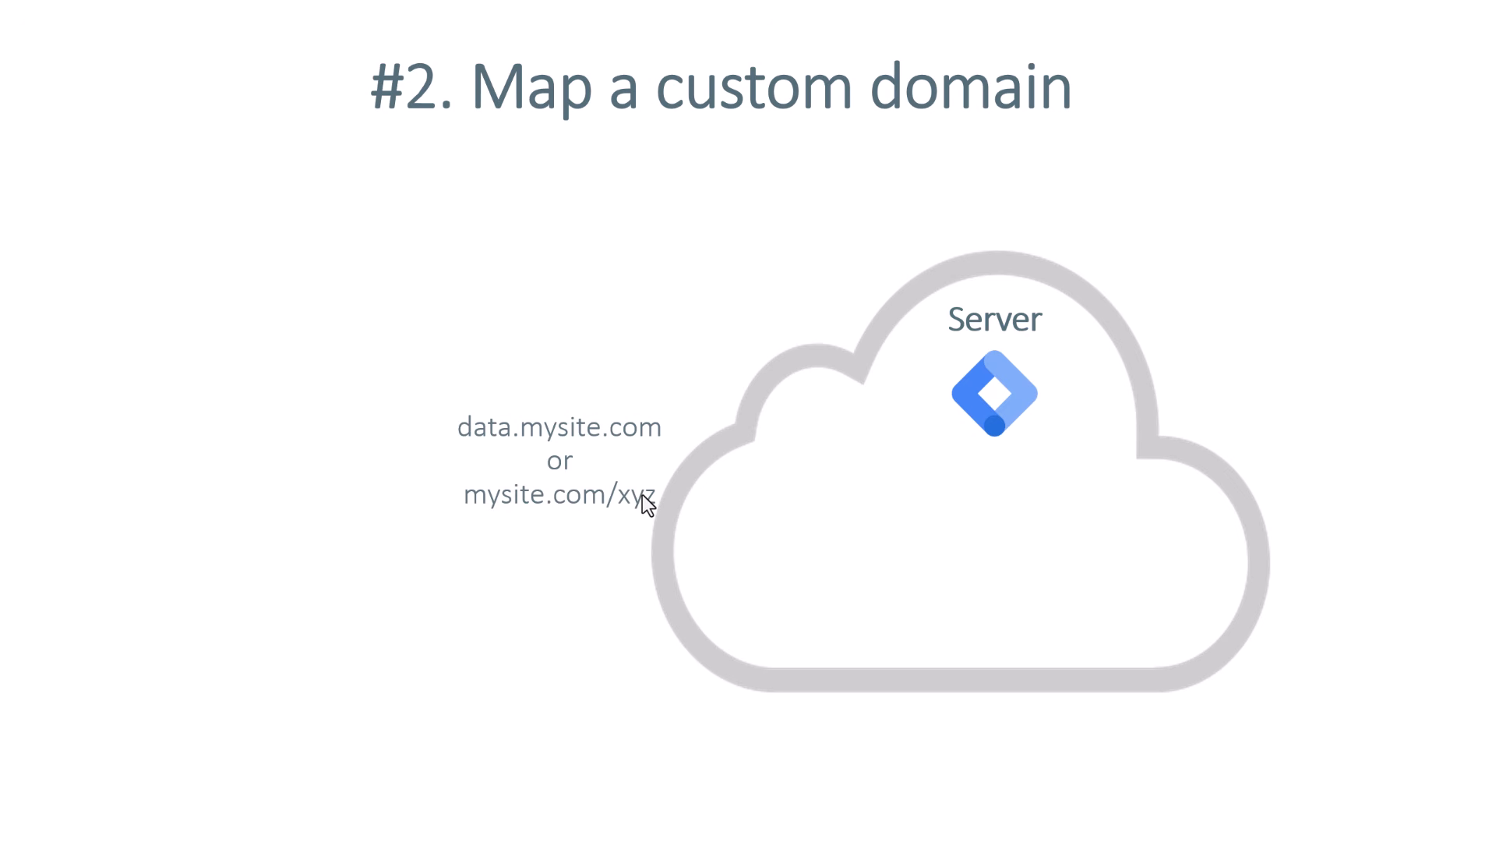
key("alt+Tab")
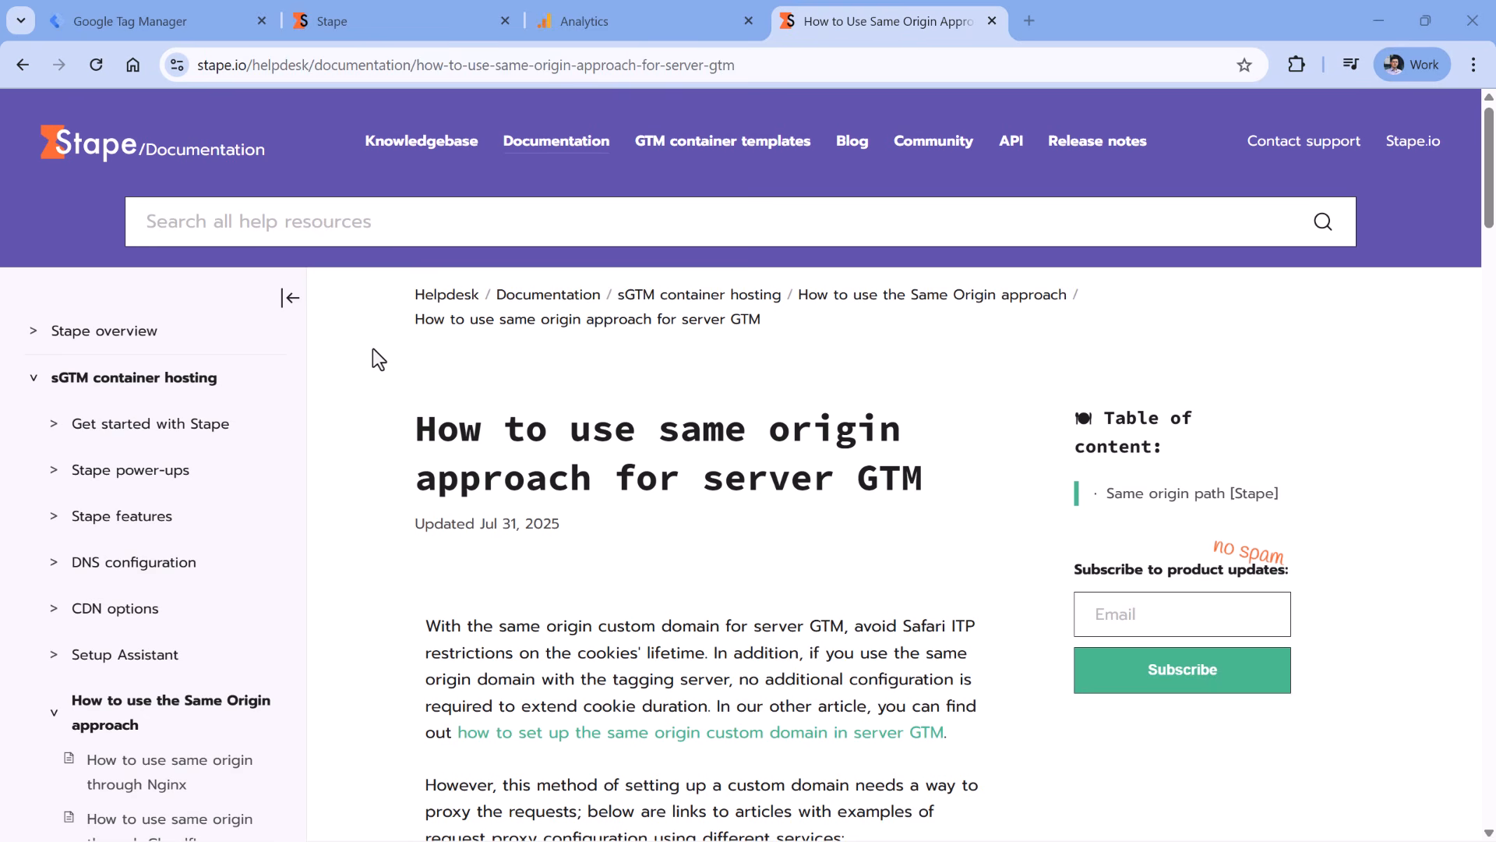
- Scroll through the same-origin article's list of proxy services
scroll(555, 352, "down", 2)
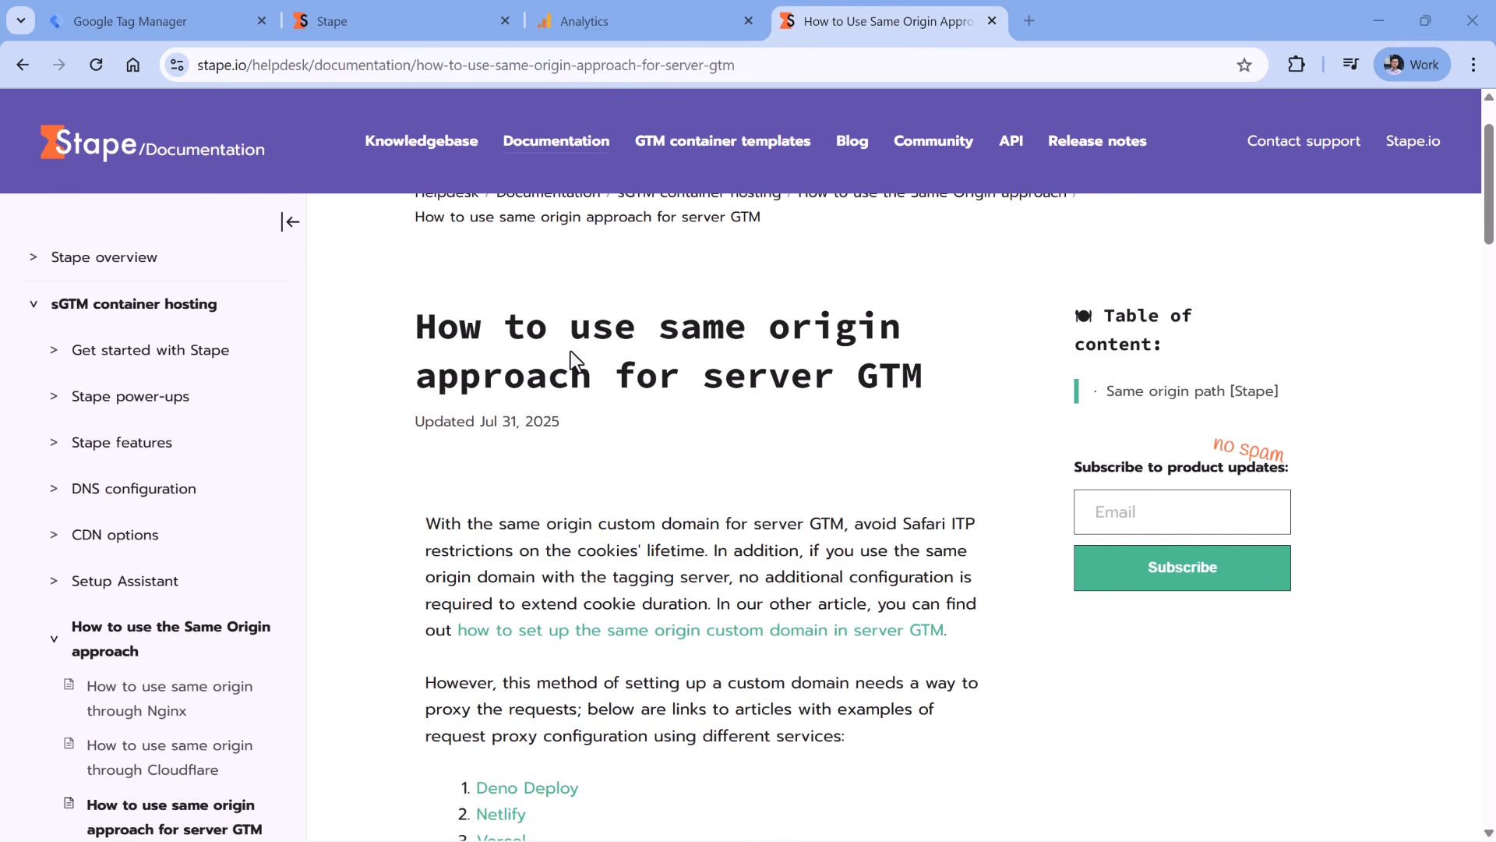
scroll(576, 354, "down", 4)
scroll(642, 310, "down", 1)
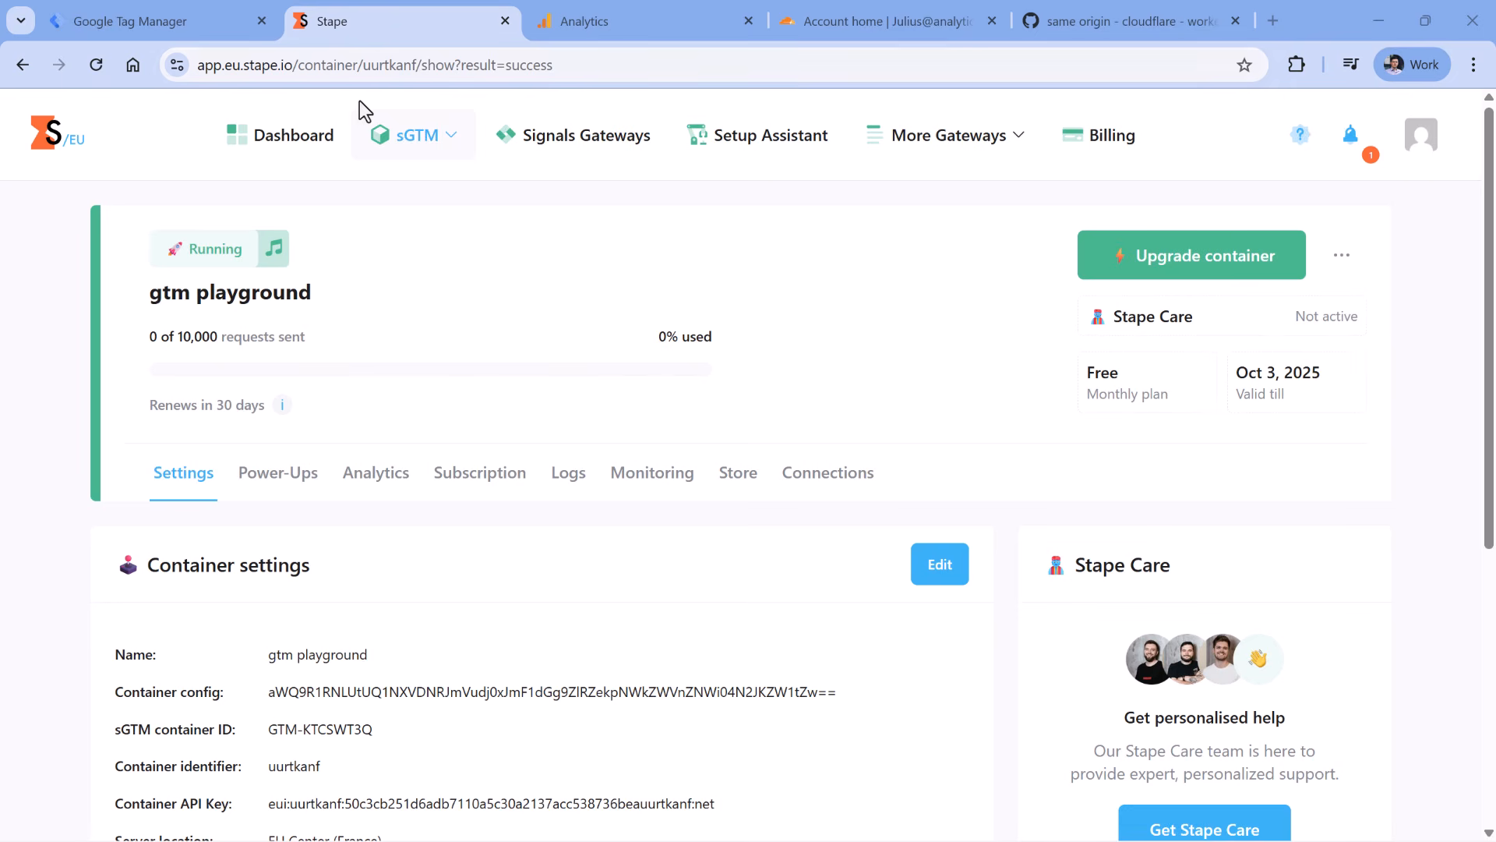
- Add custom domain measure.gtmplayground.com with CDN enabled and manual connection
scroll(433, 303, "down", 6)
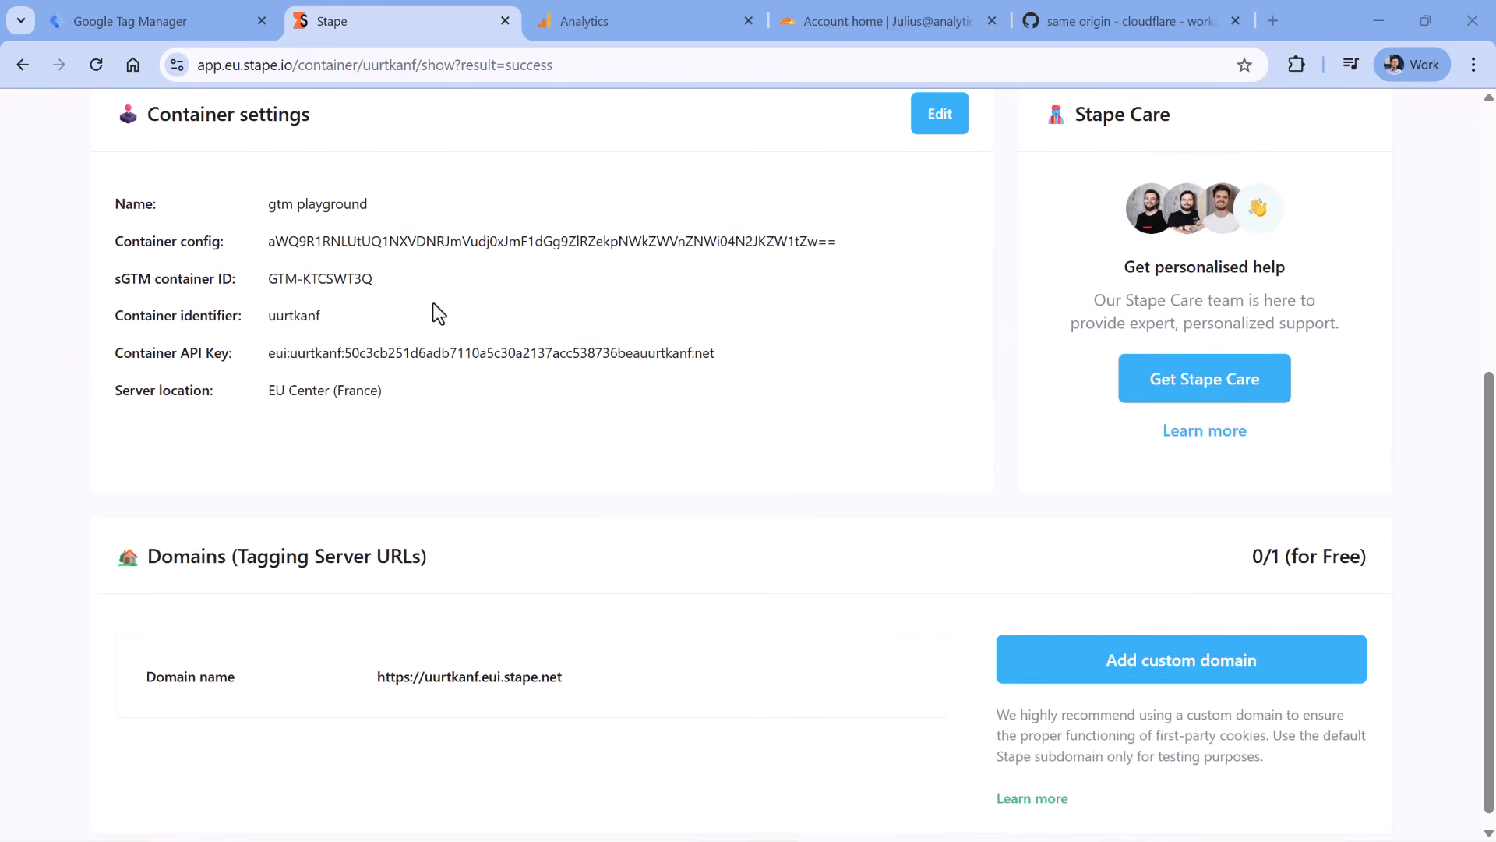
left_click(1182, 644)
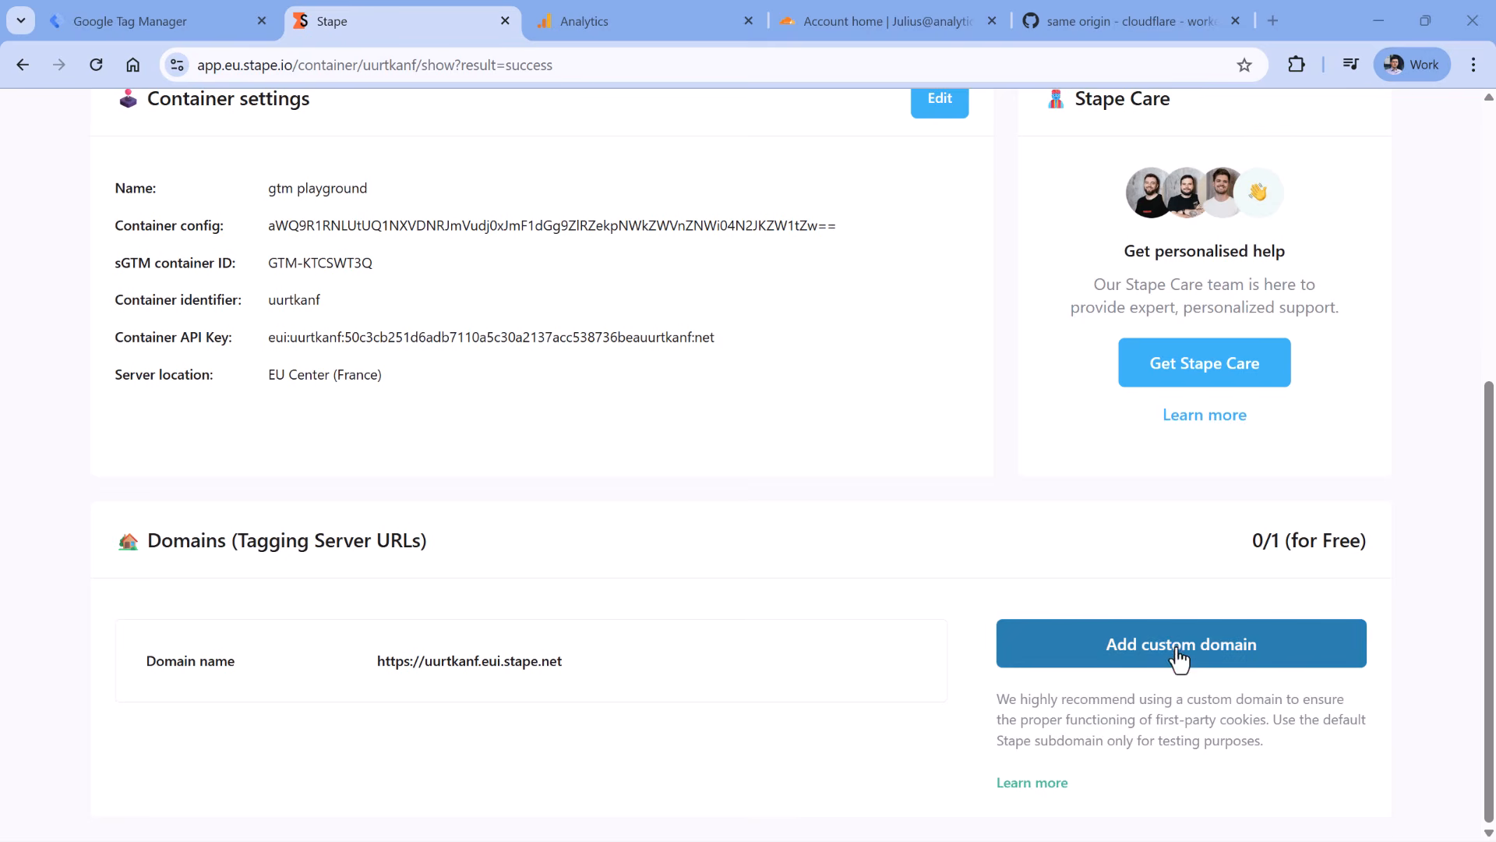
scroll(625, 498, "down", 5)
left_click(460, 320)
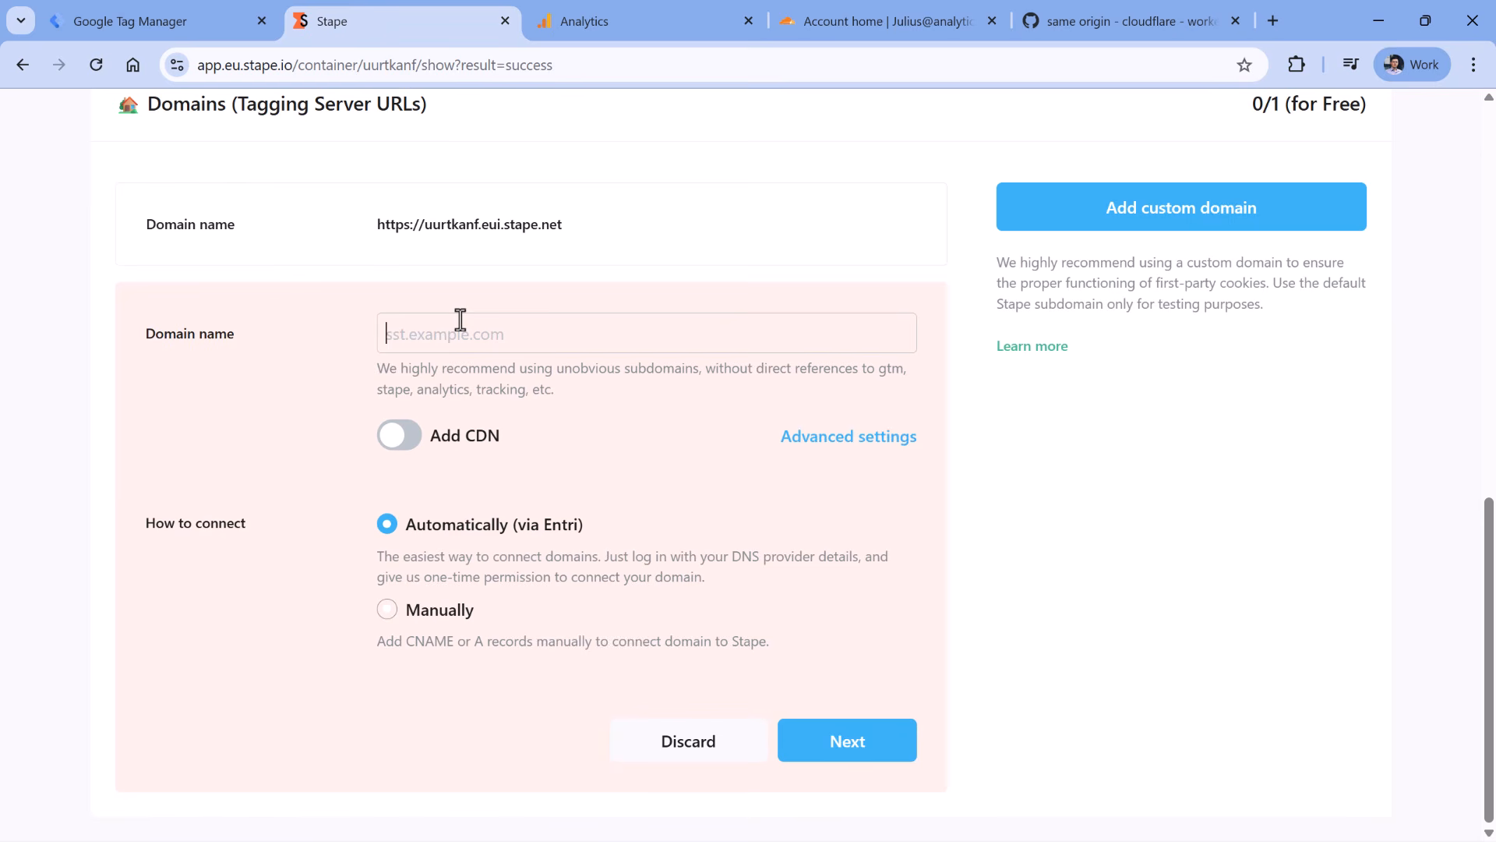
type("measure.")
type(".gtmplayground.com")
left_click(407, 437)
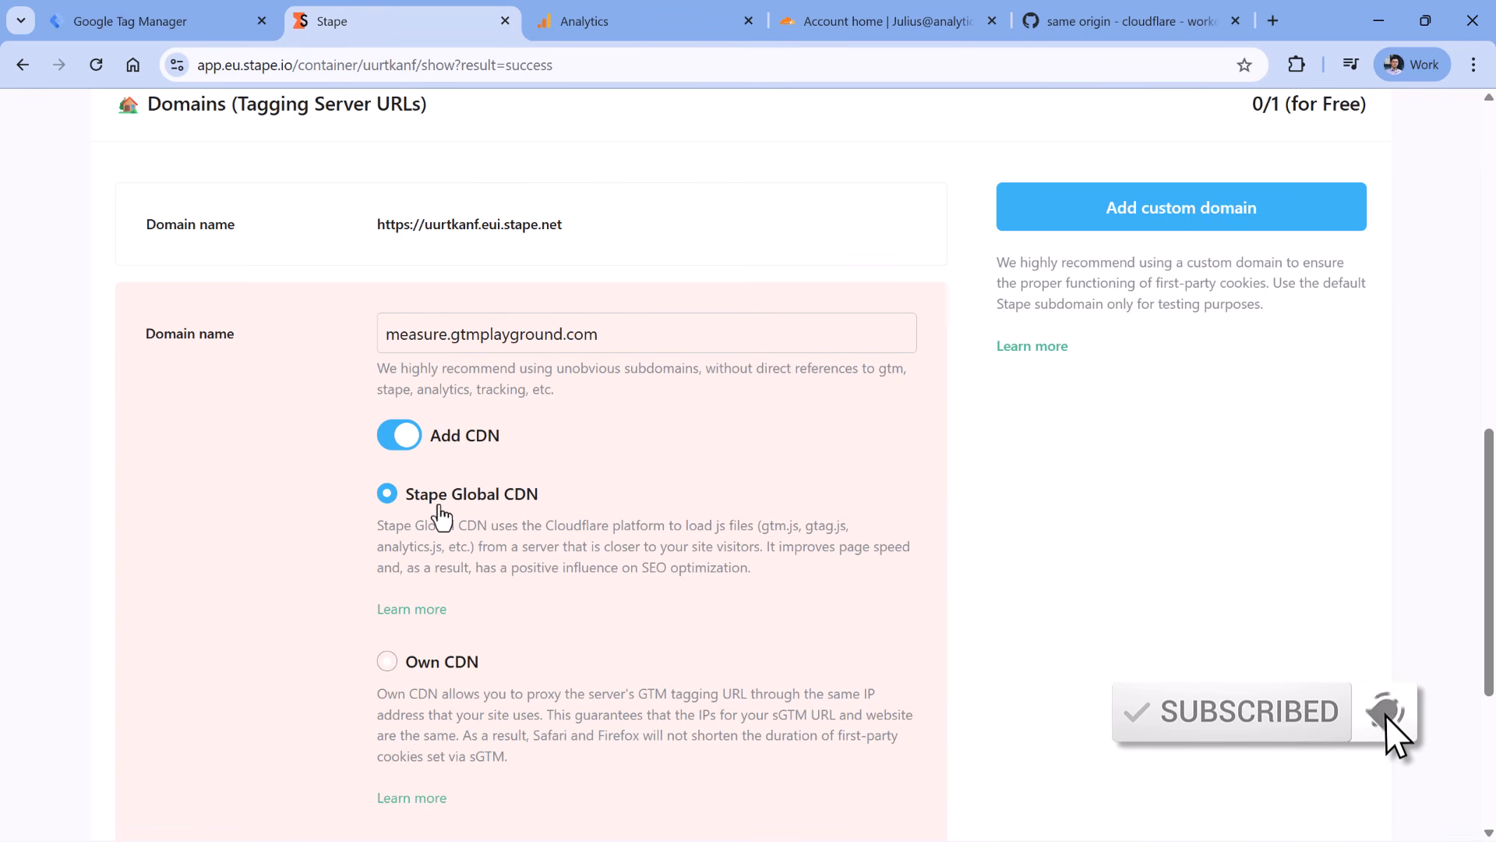
scroll(499, 450, "down", 5)
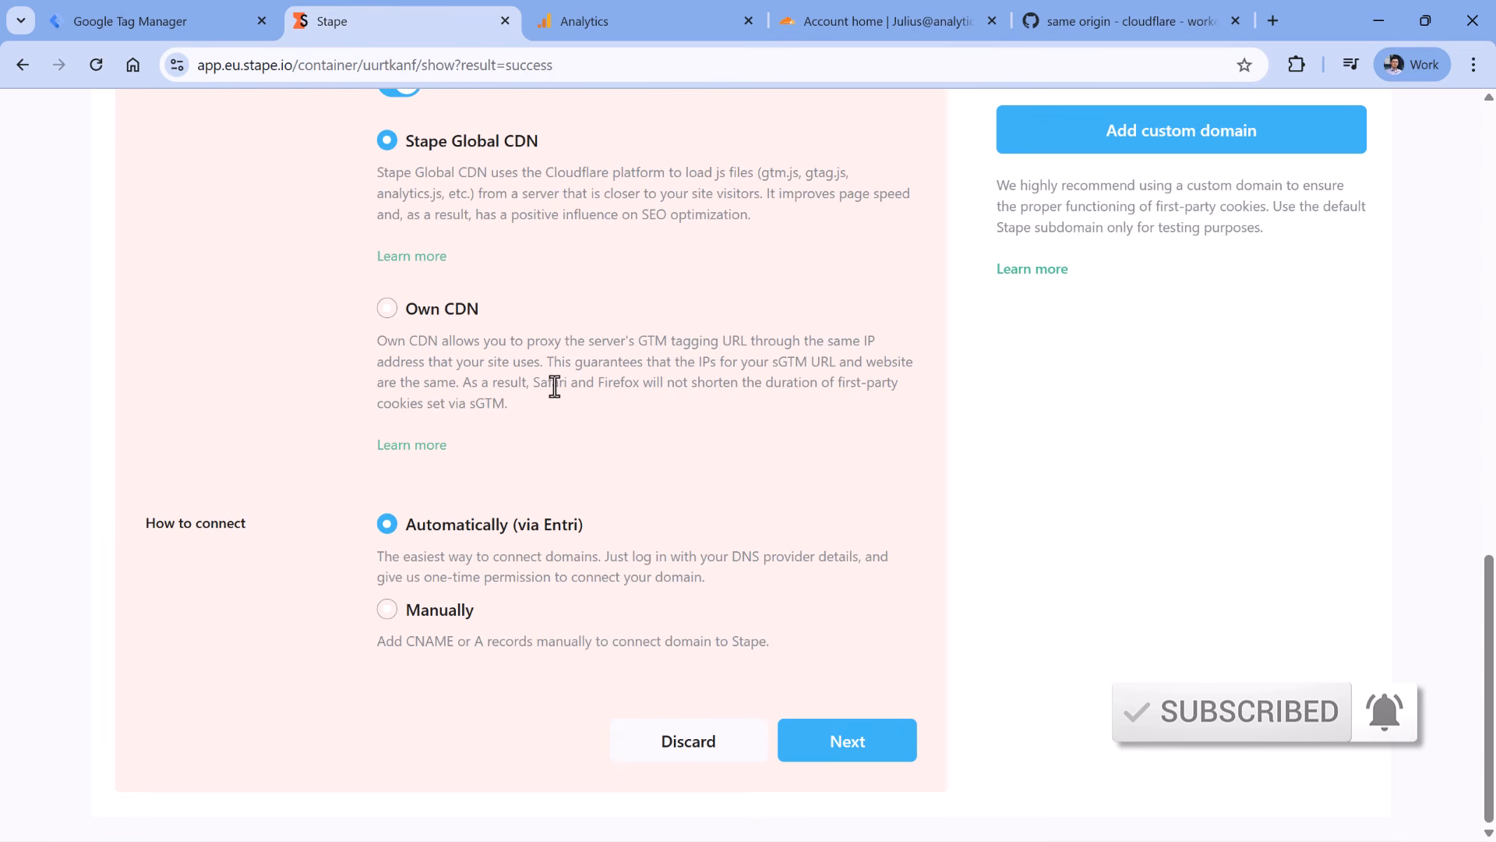
left_click(387, 609)
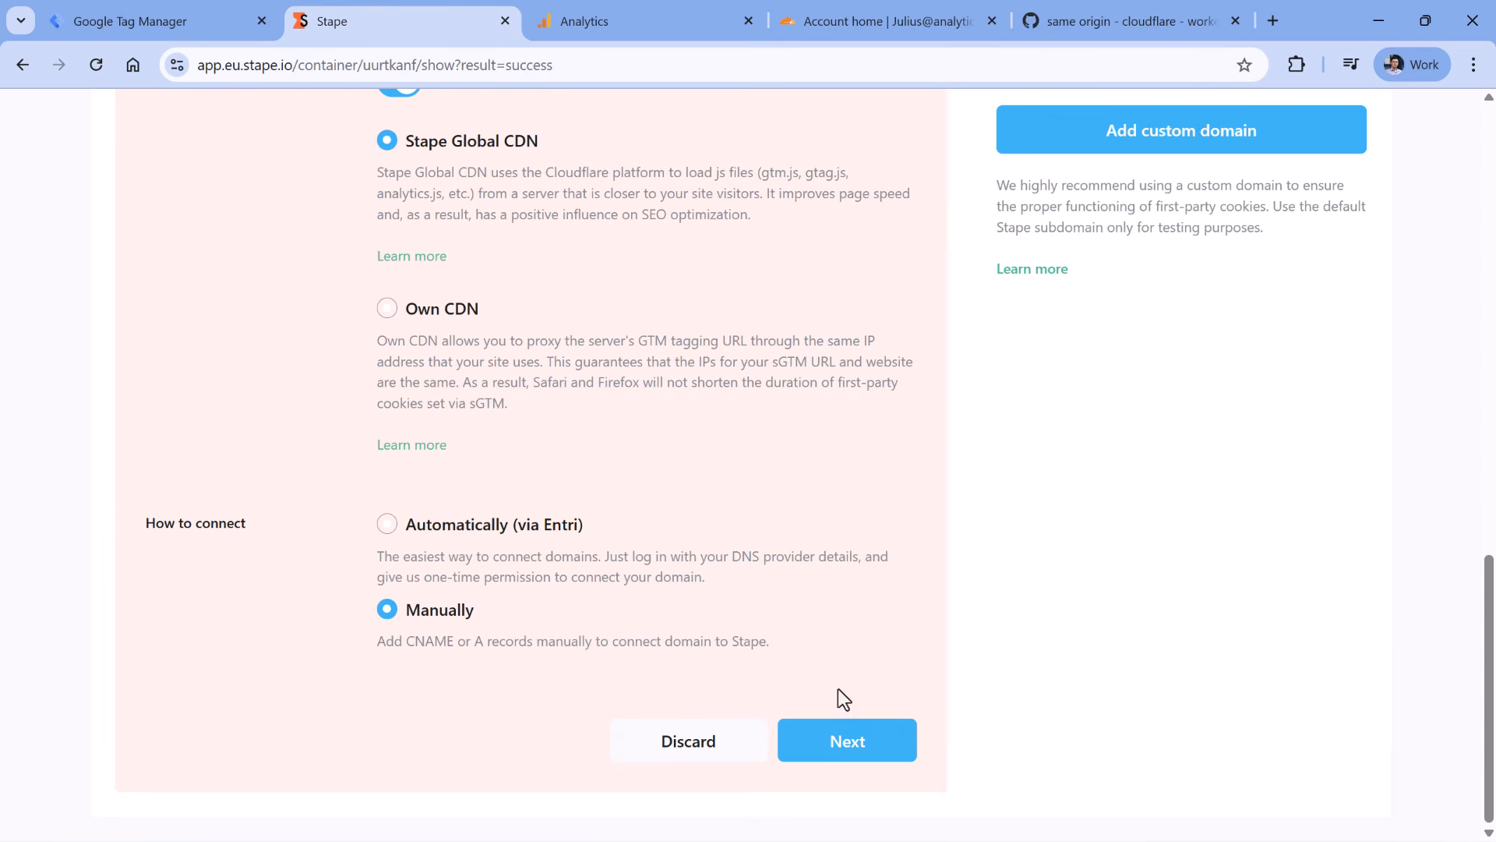
left_click(848, 749)
- Change the subdomain to data after the duplicate error and resubmit
scroll(545, 468, "up", 2)
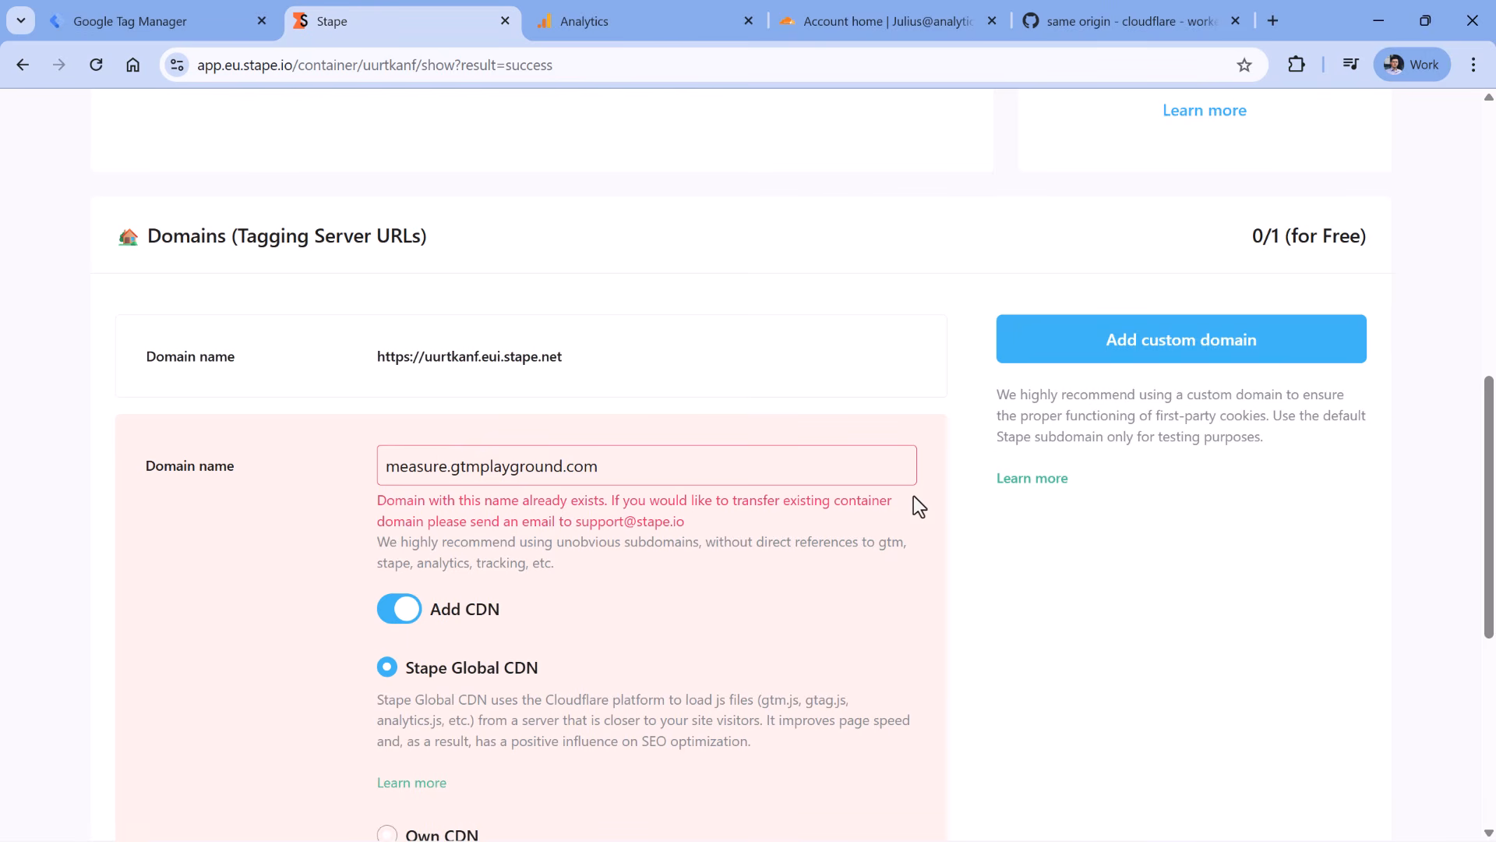
double_click(404, 466)
type("data")
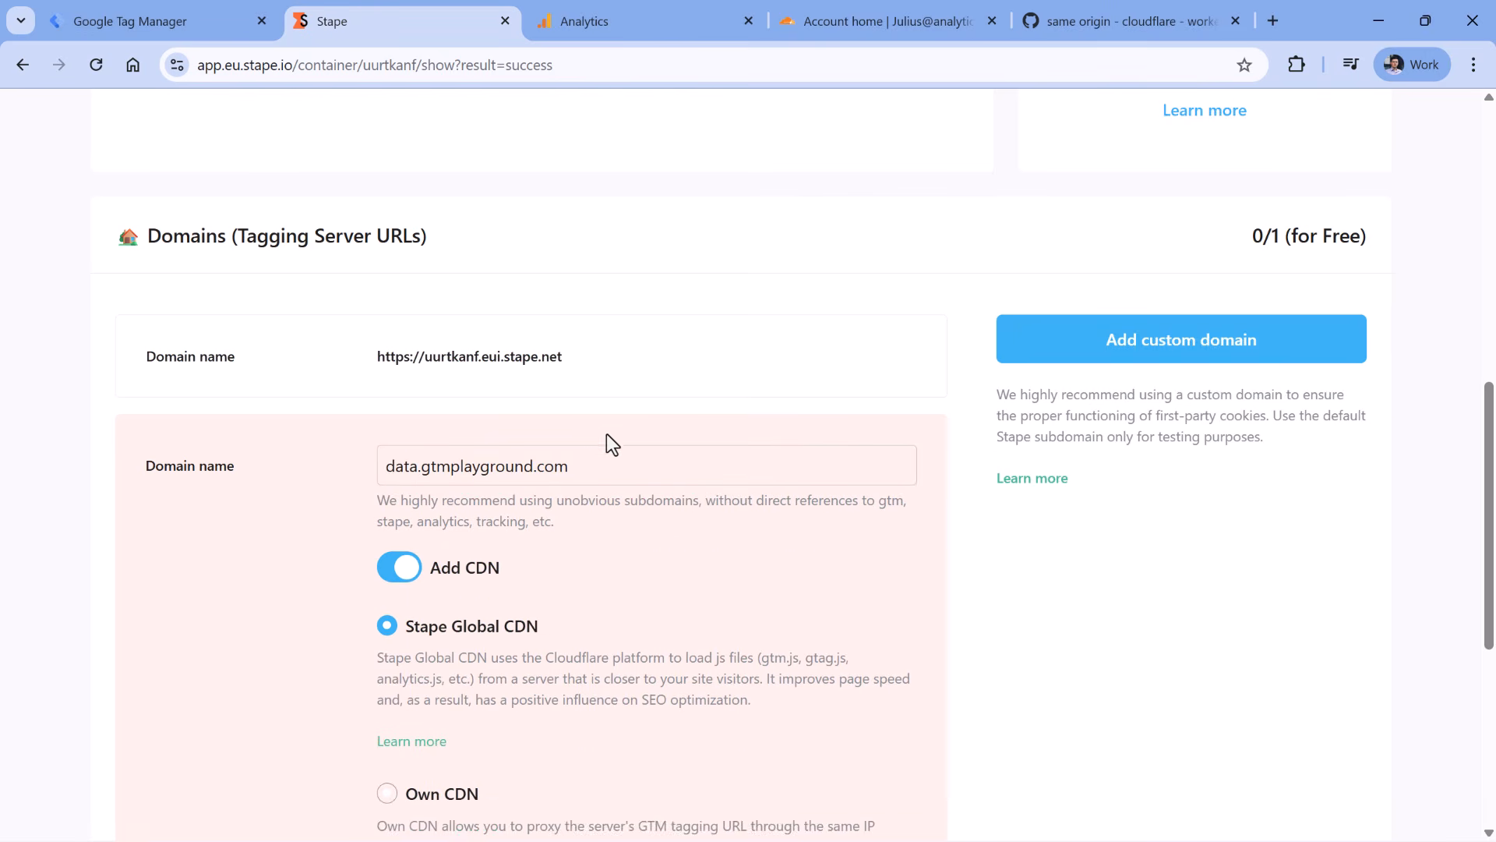
scroll(601, 451, "down", 6)
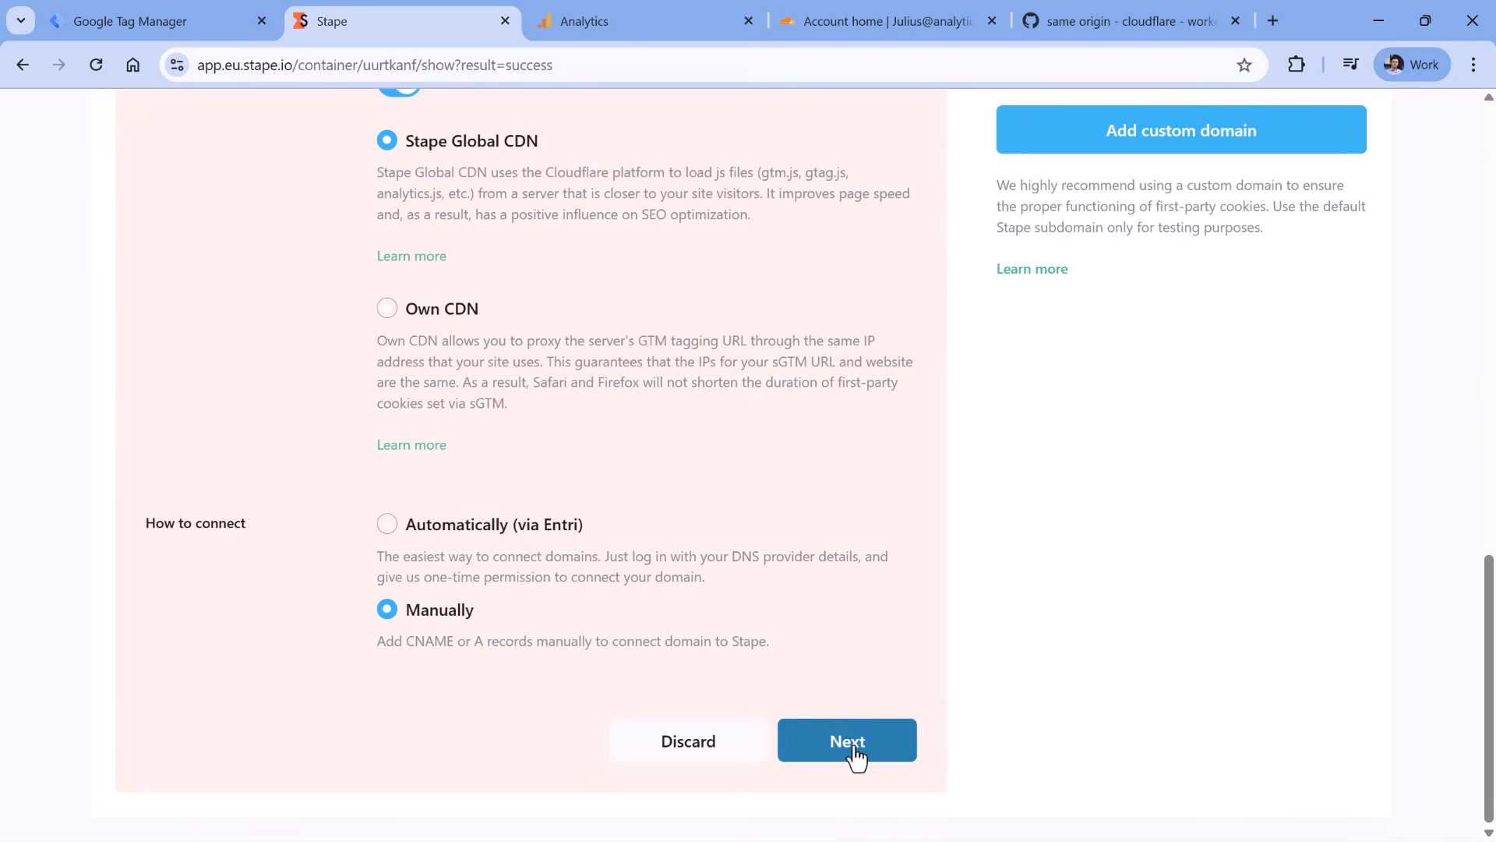
left_click(855, 754)
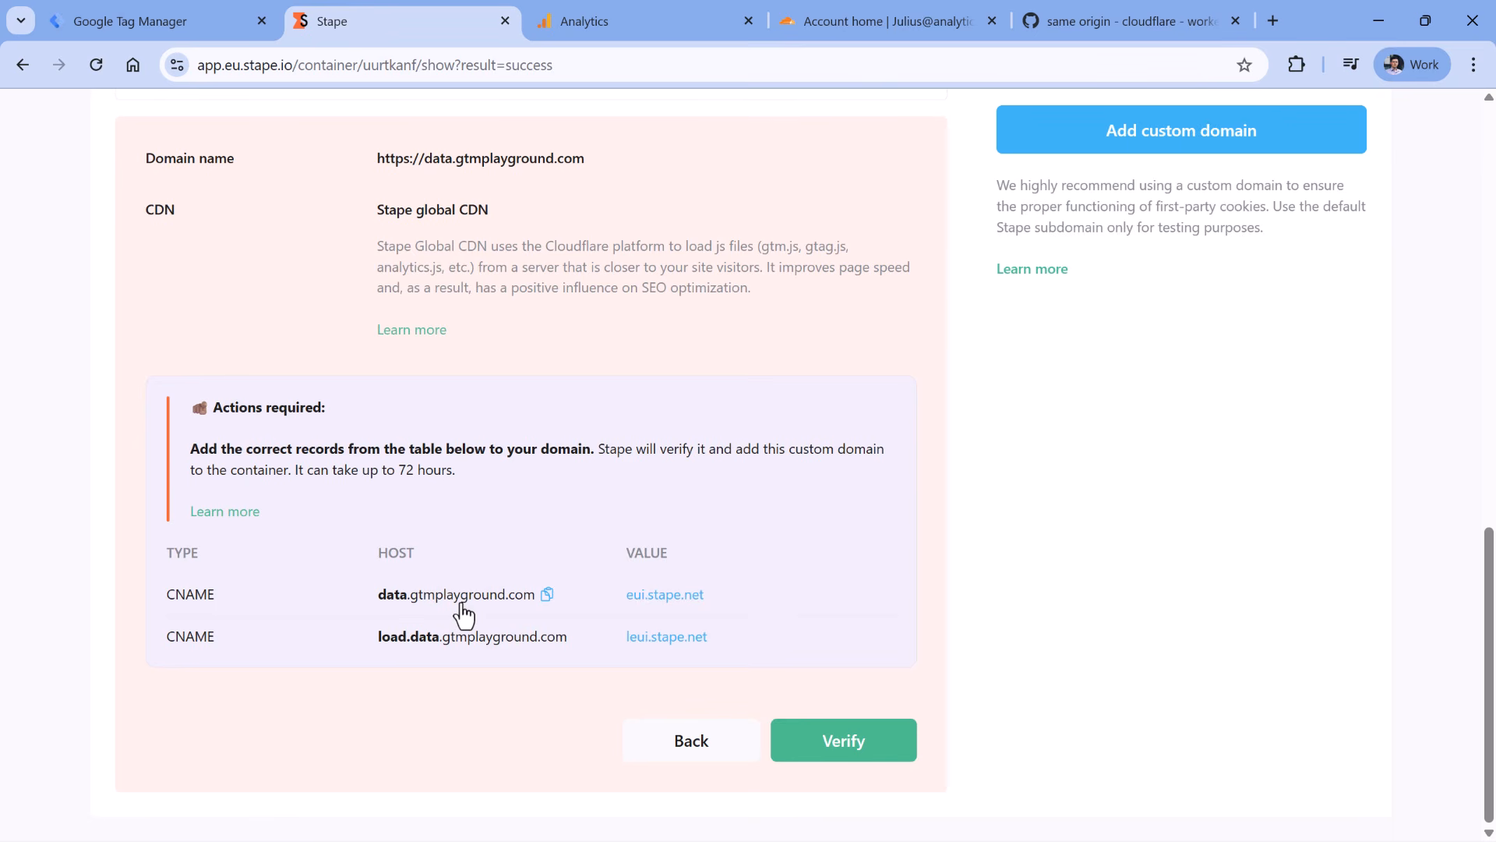
- Open gtmplayground.com's DNS records and start a new CNAME record
left_click(879, 23)
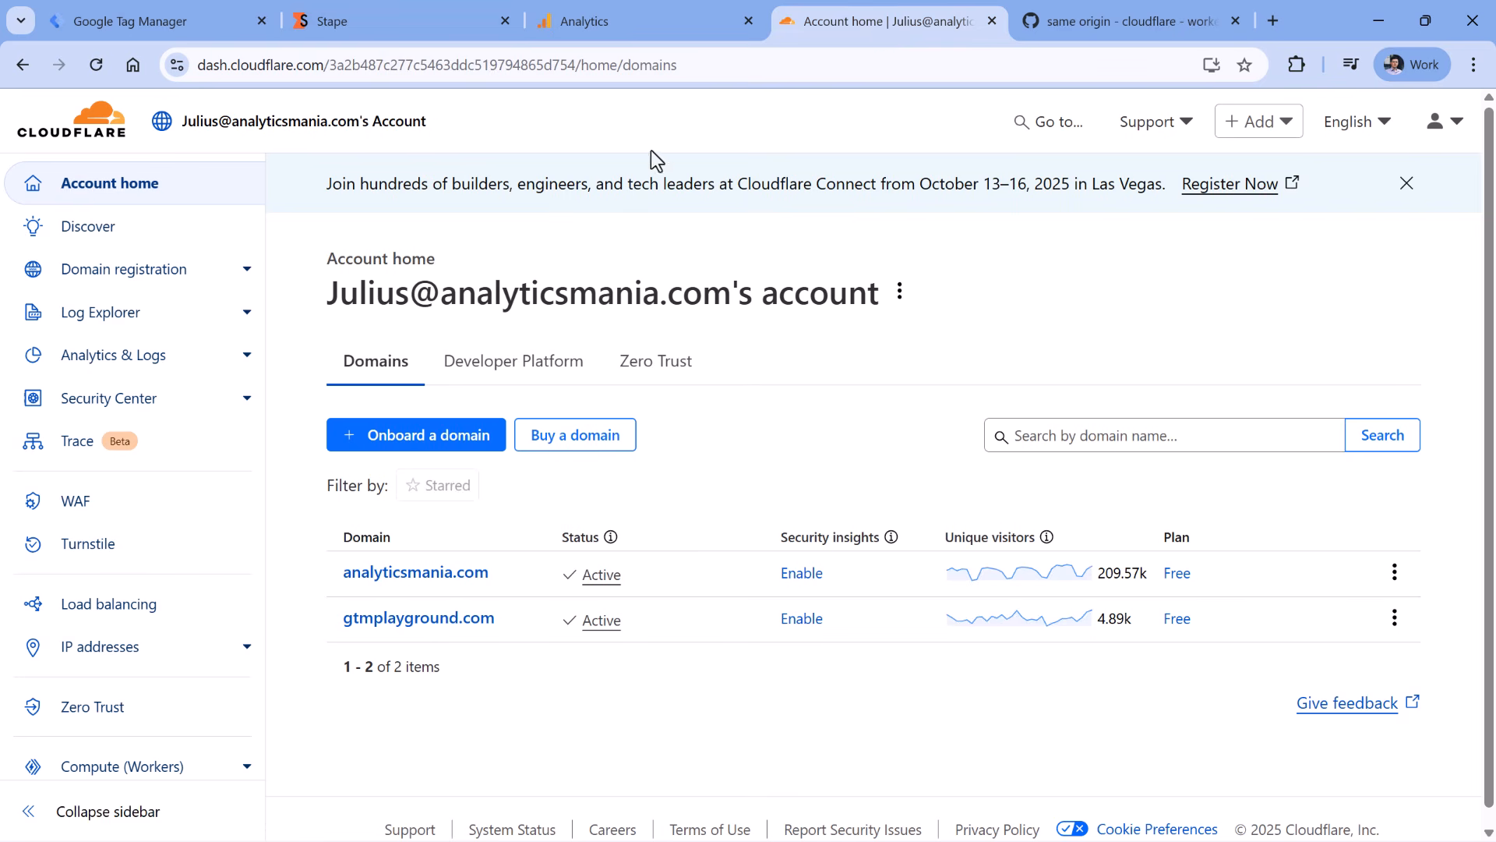
left_click(415, 621)
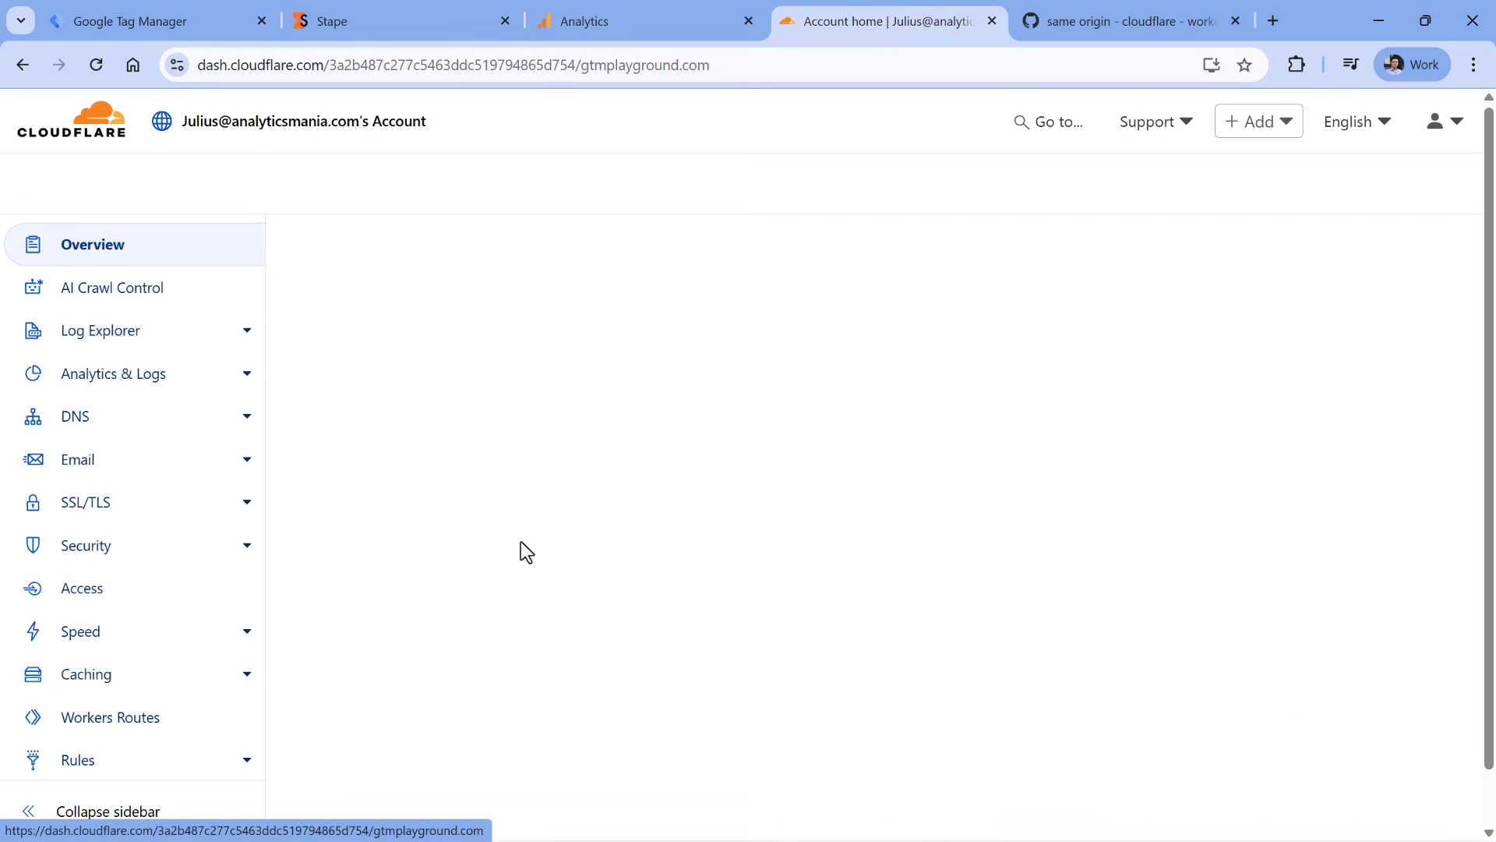
left_click(84, 425)
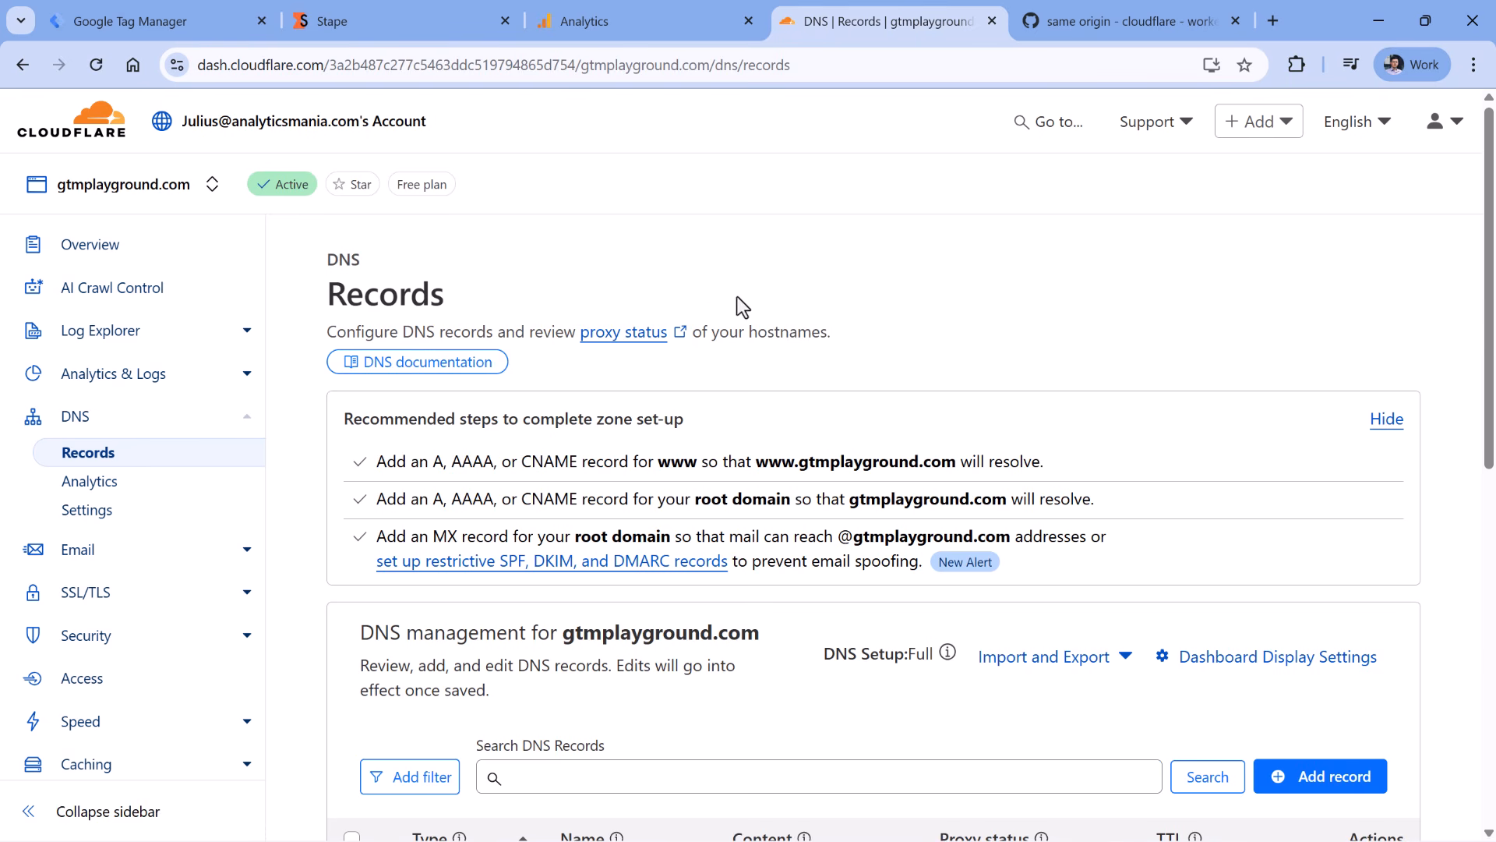
scroll(811, 292, "down", 5)
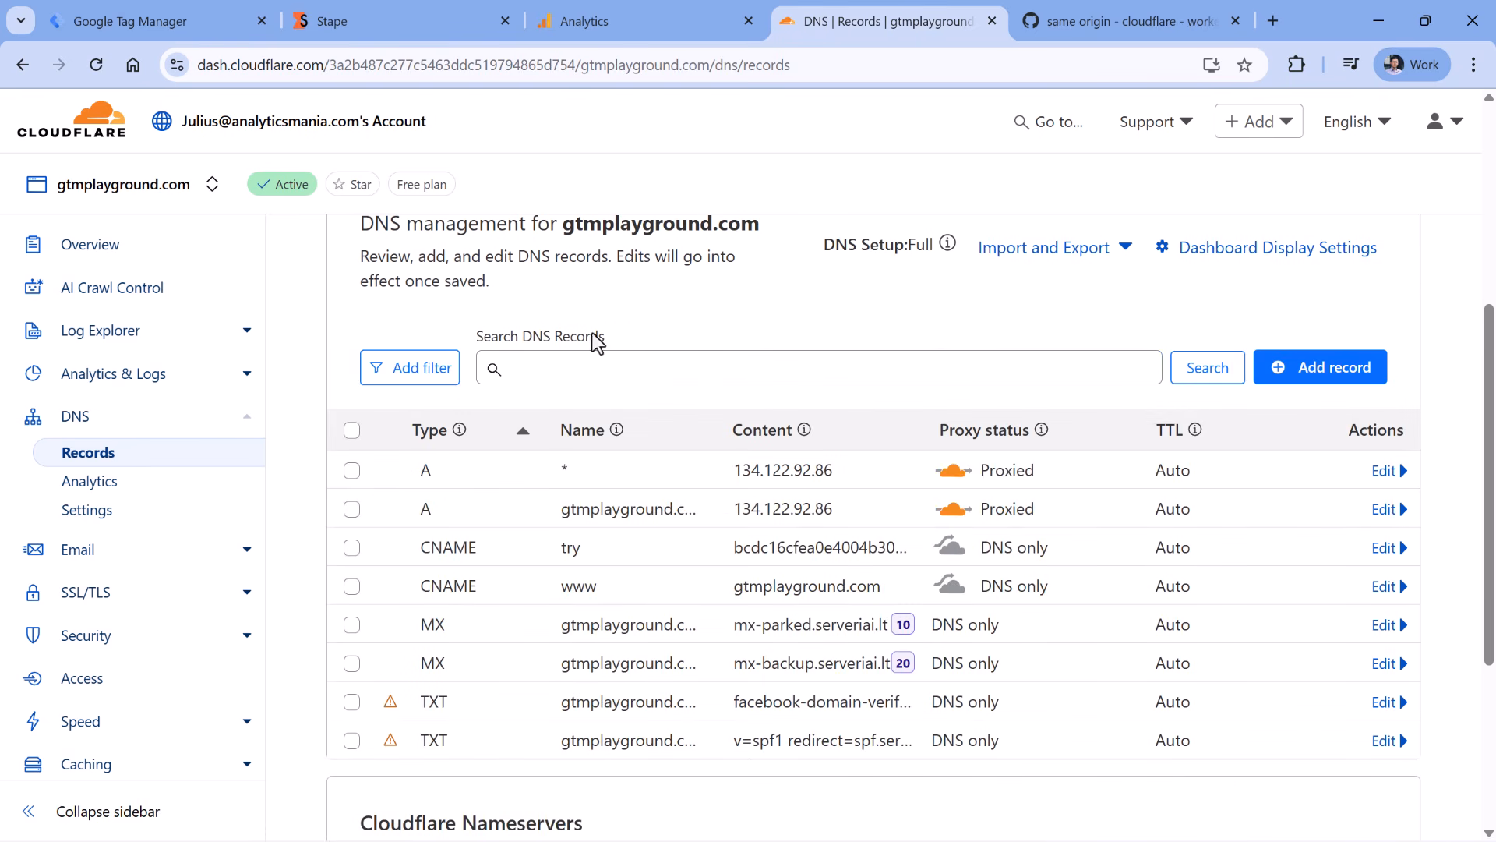
left_click(1322, 381)
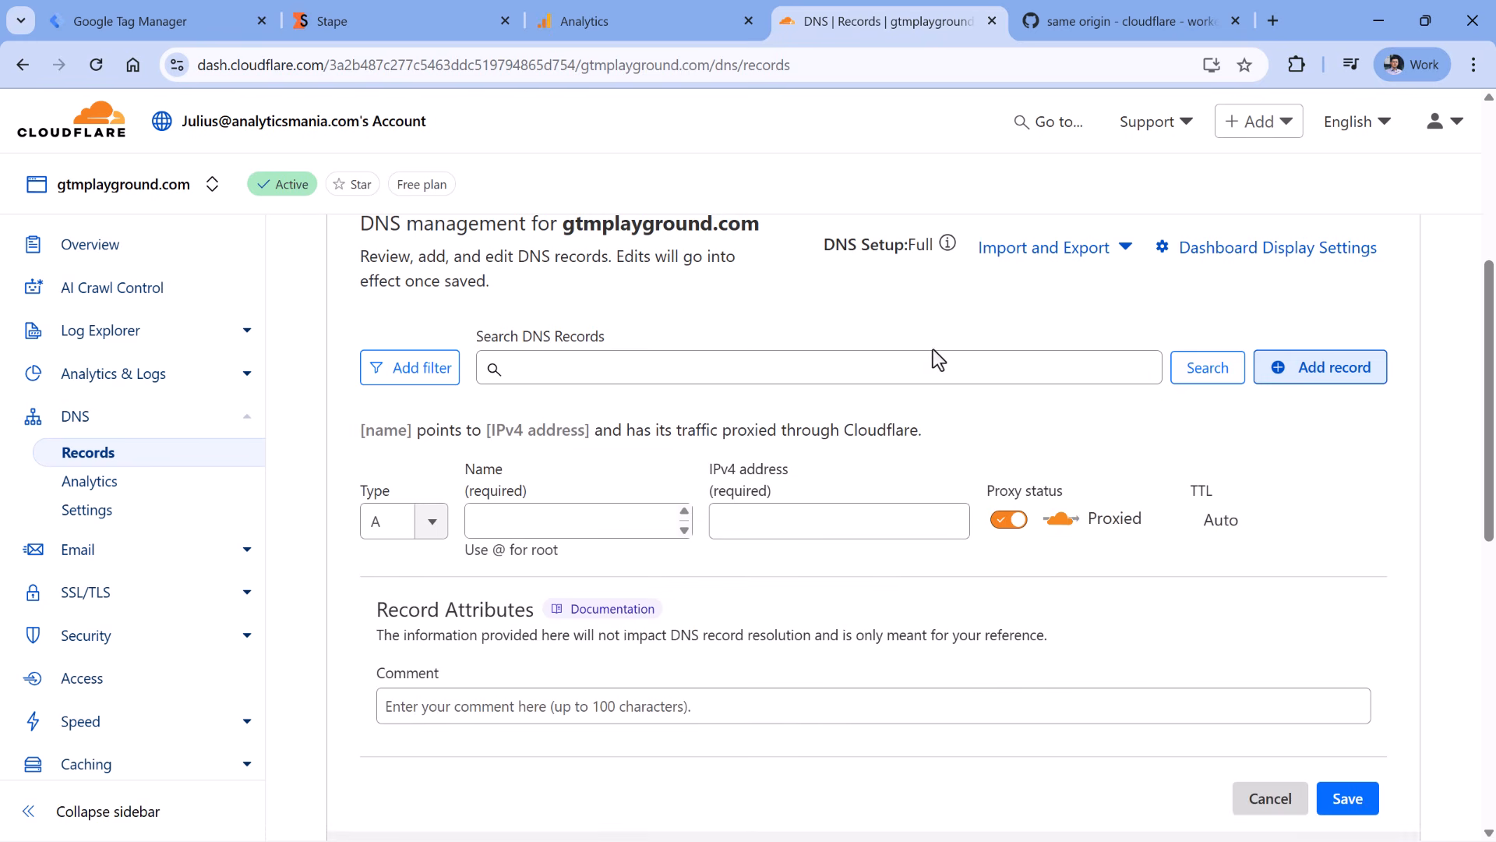
left_click(430, 523)
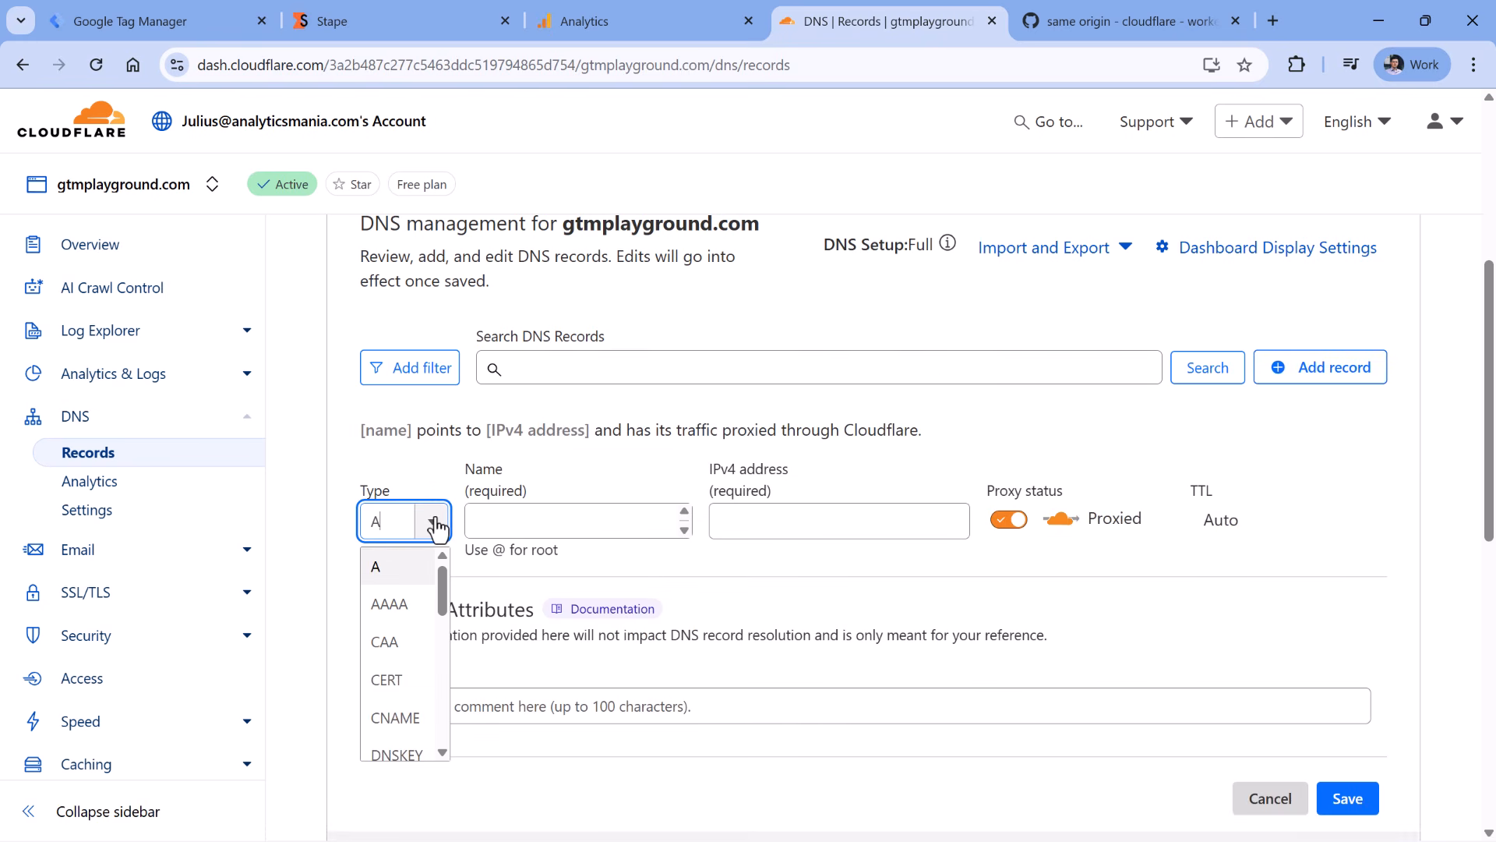
left_click(396, 713)
- Name the CNAME record 'data', copied from Stape's required records
key("ctrl+2")
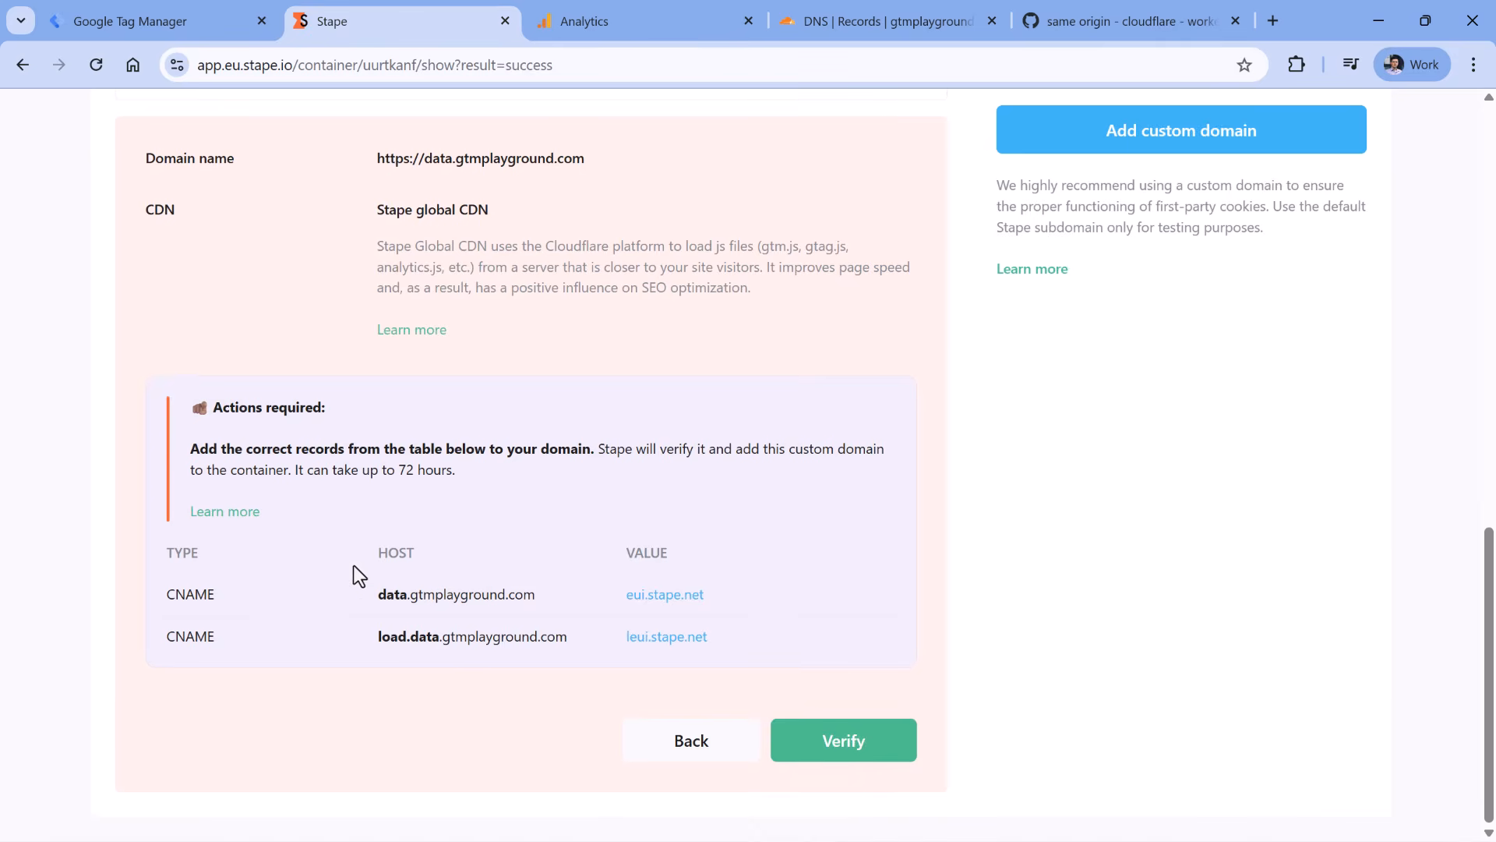
double_click(391, 595)
key("ctrl+c")
left_click(837, 28)
left_click(709, 520)
key("ctrl+v")
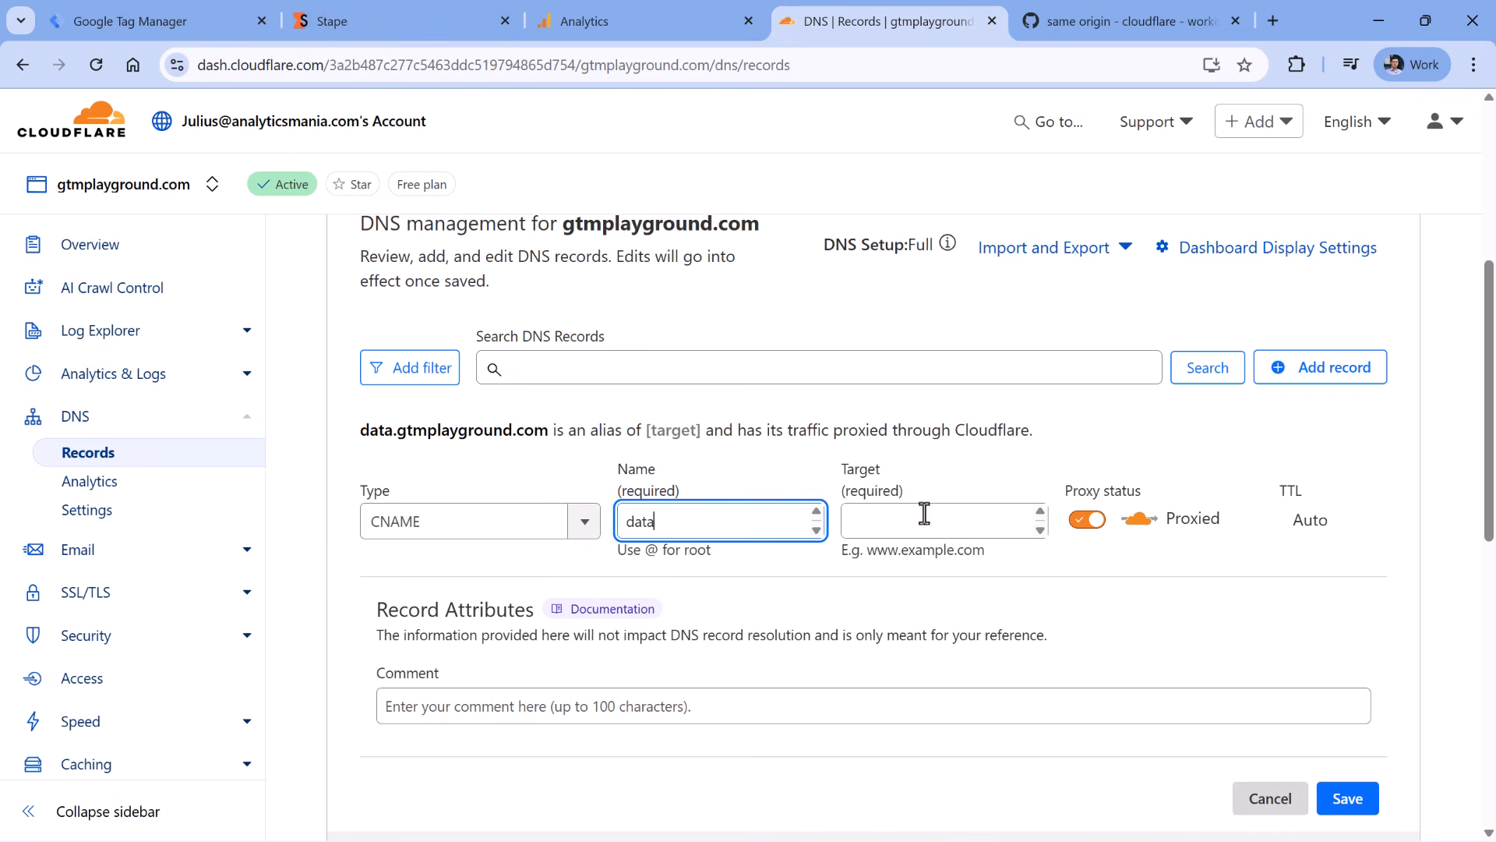
- Point the record at eui.stape.net, set it to DNS only, and save it
left_click(399, 22)
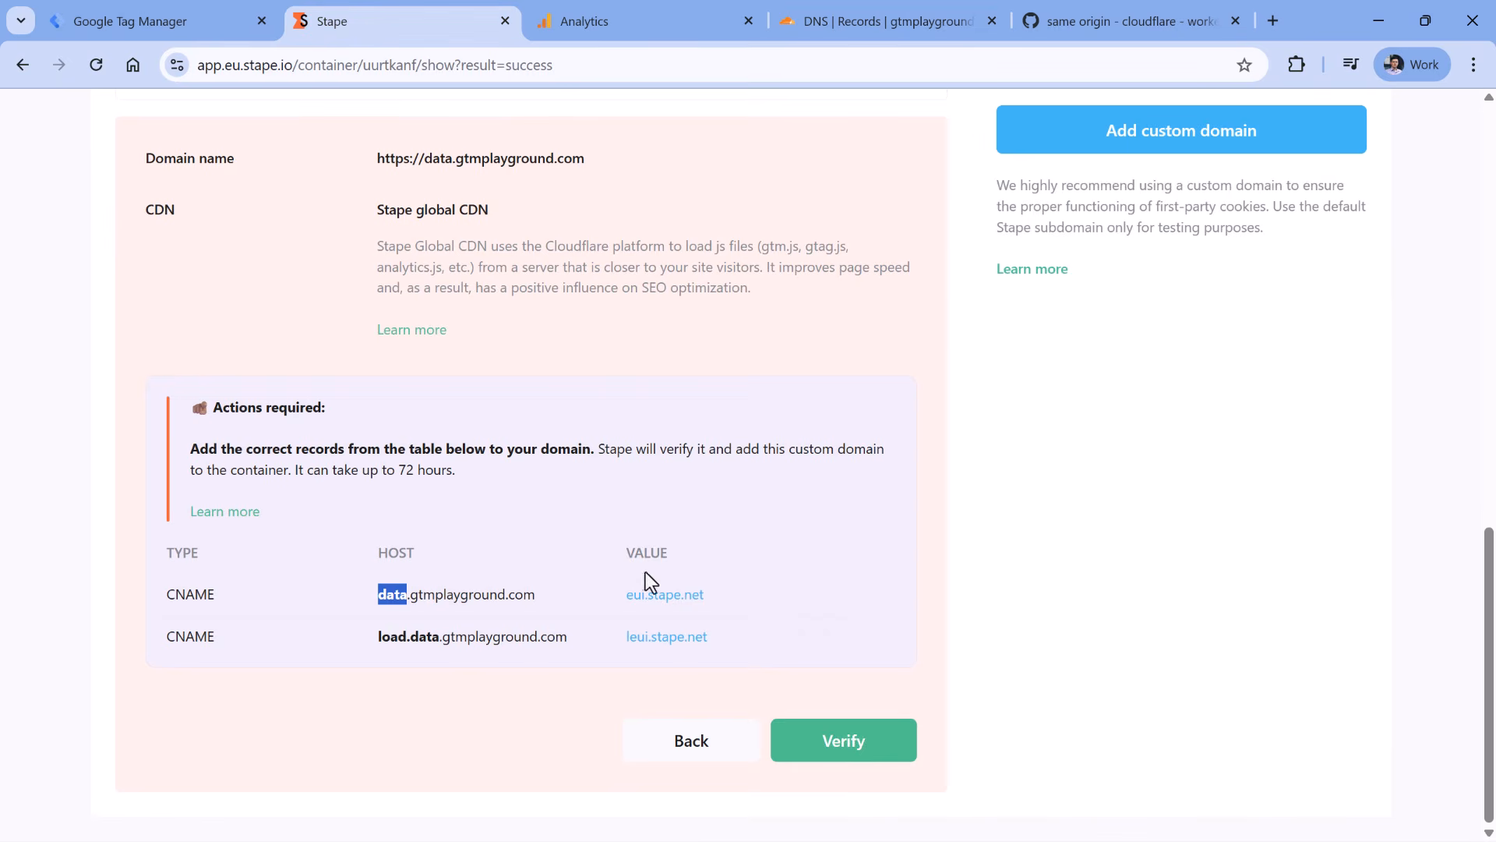
left_click(712, 594)
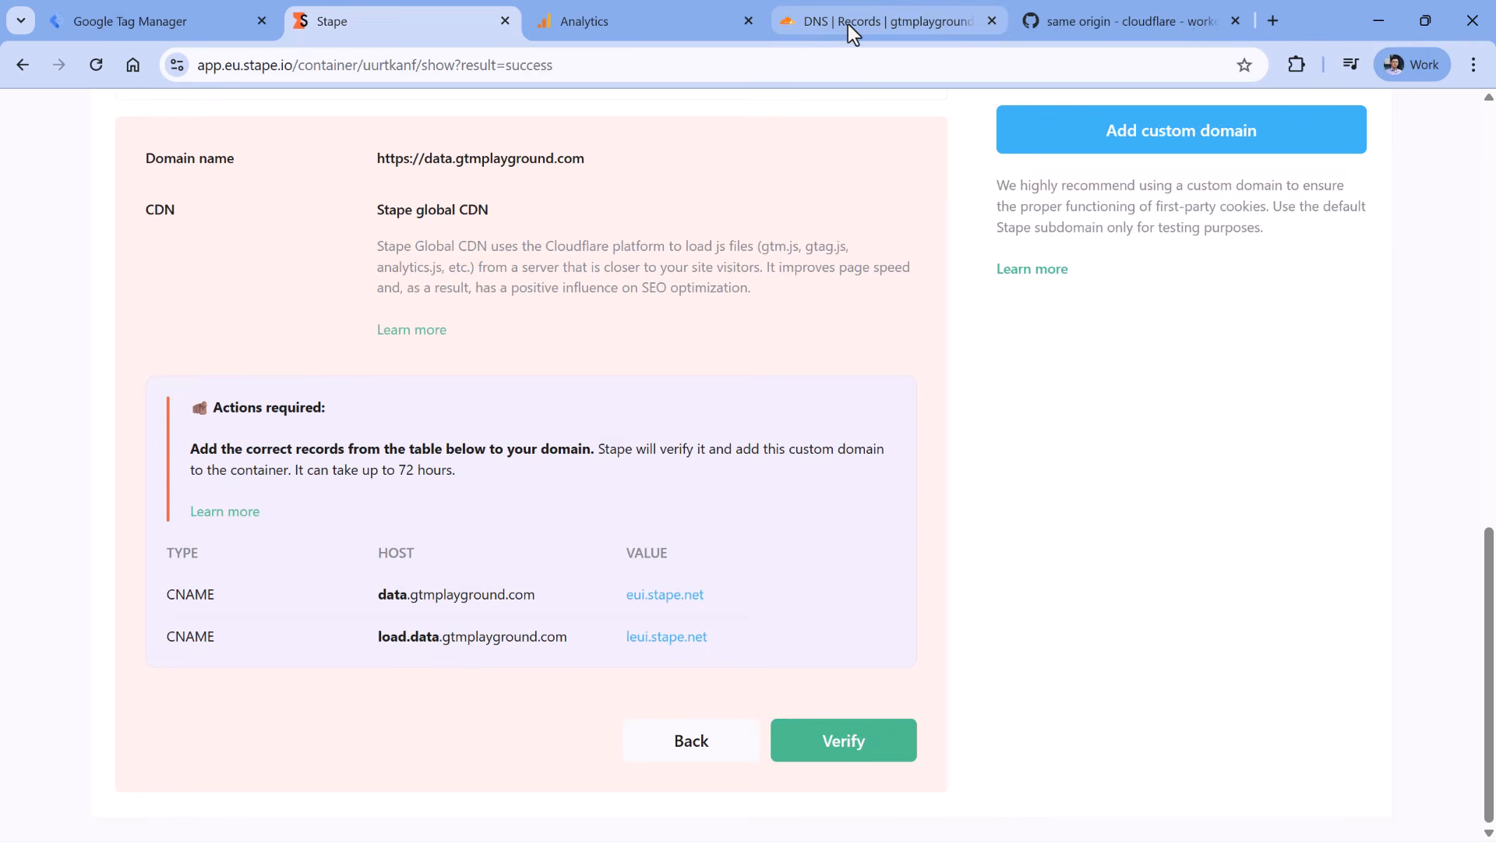
left_click(848, 25)
left_click(899, 517)
key("ctrl+v")
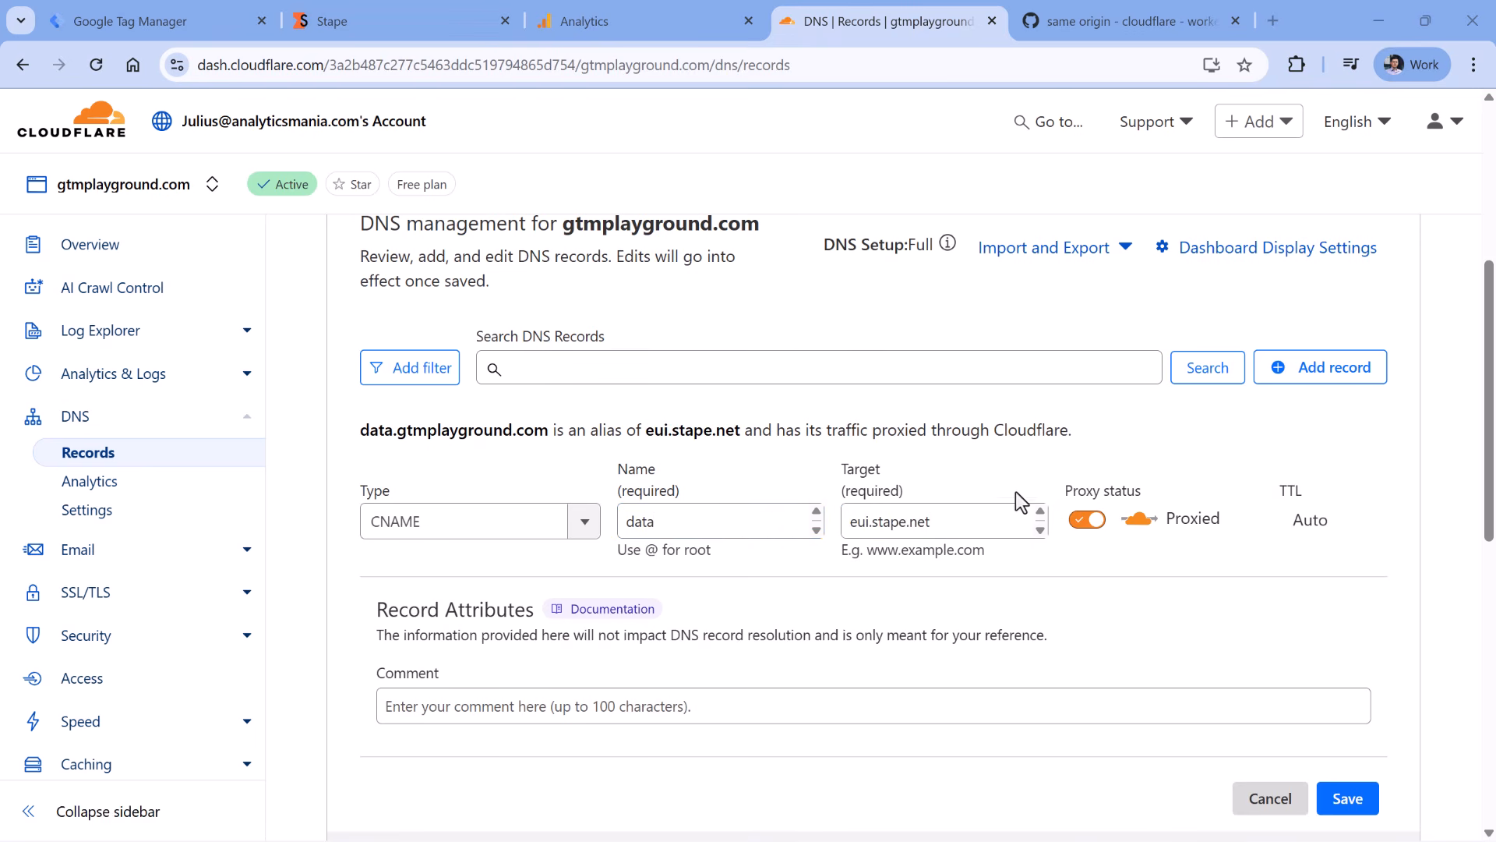
left_click(1087, 520)
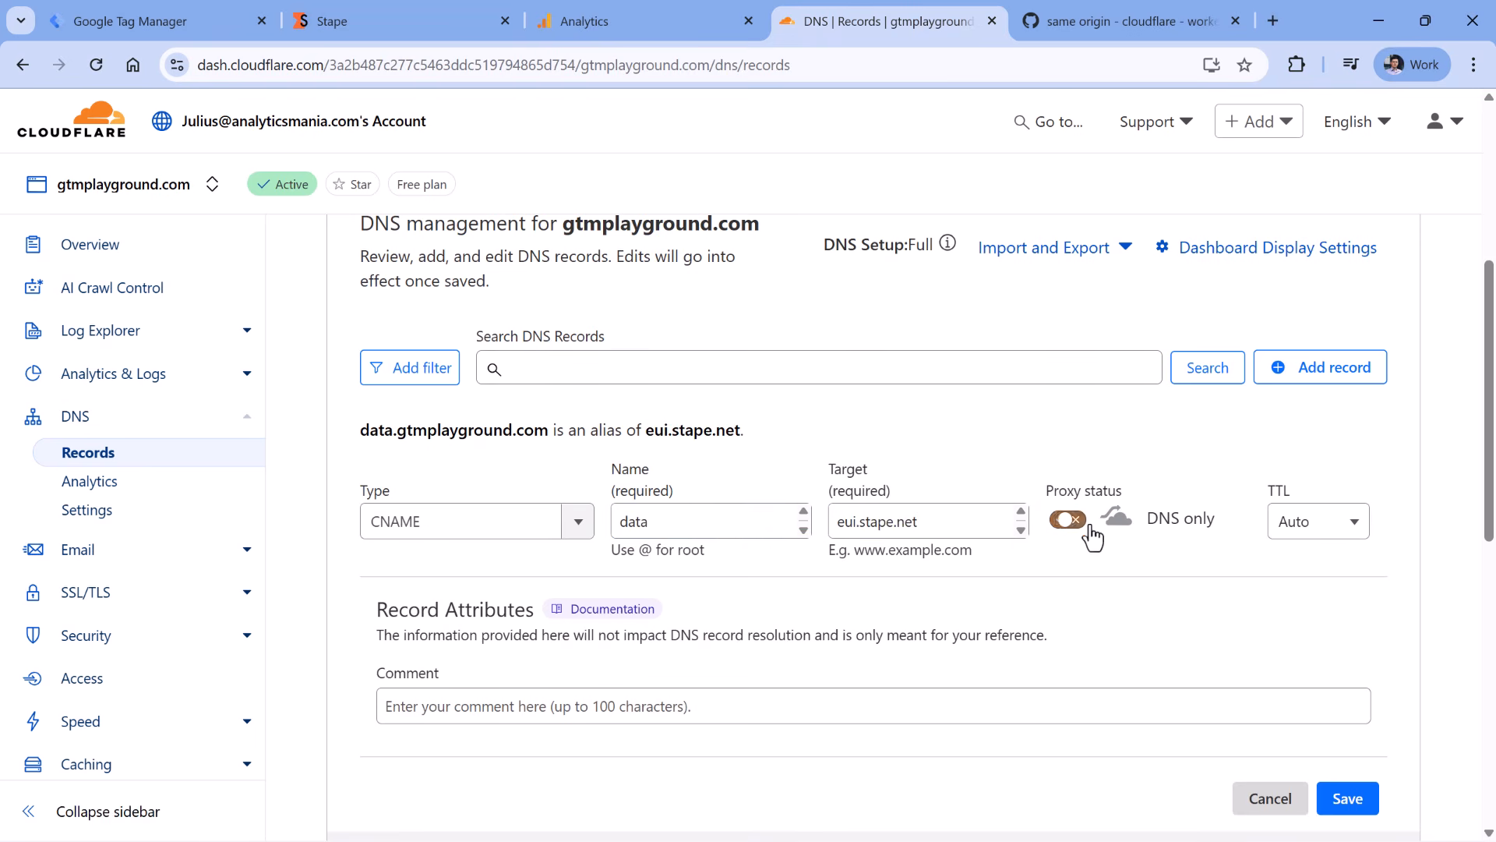
left_click(1343, 810)
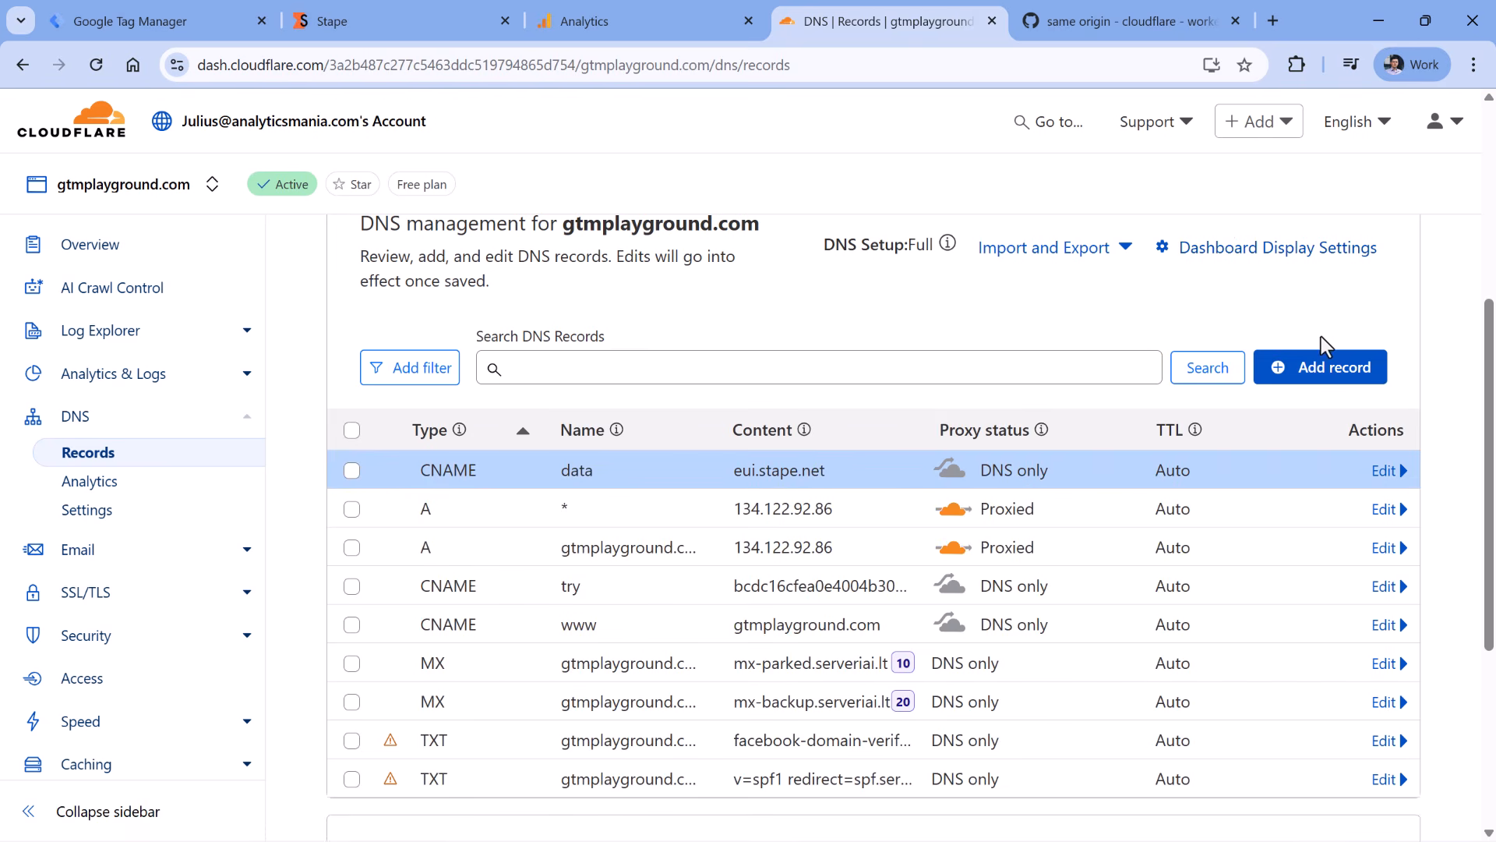
left_click(1327, 373)
- Create another CNAME record named load.data, copied from Stape
left_click(431, 523)
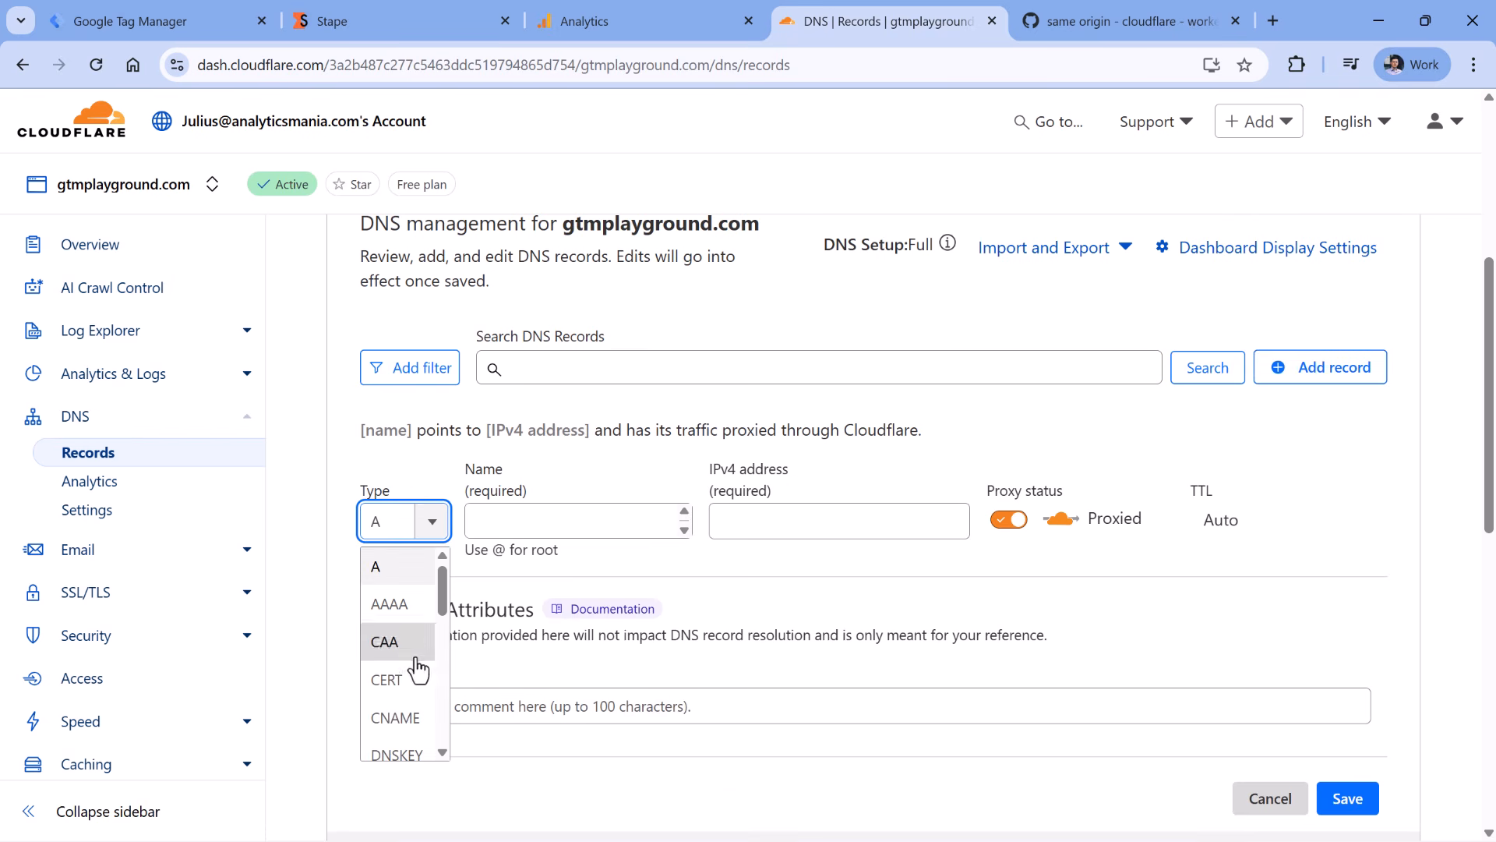
left_click(399, 717)
left_click(406, 21)
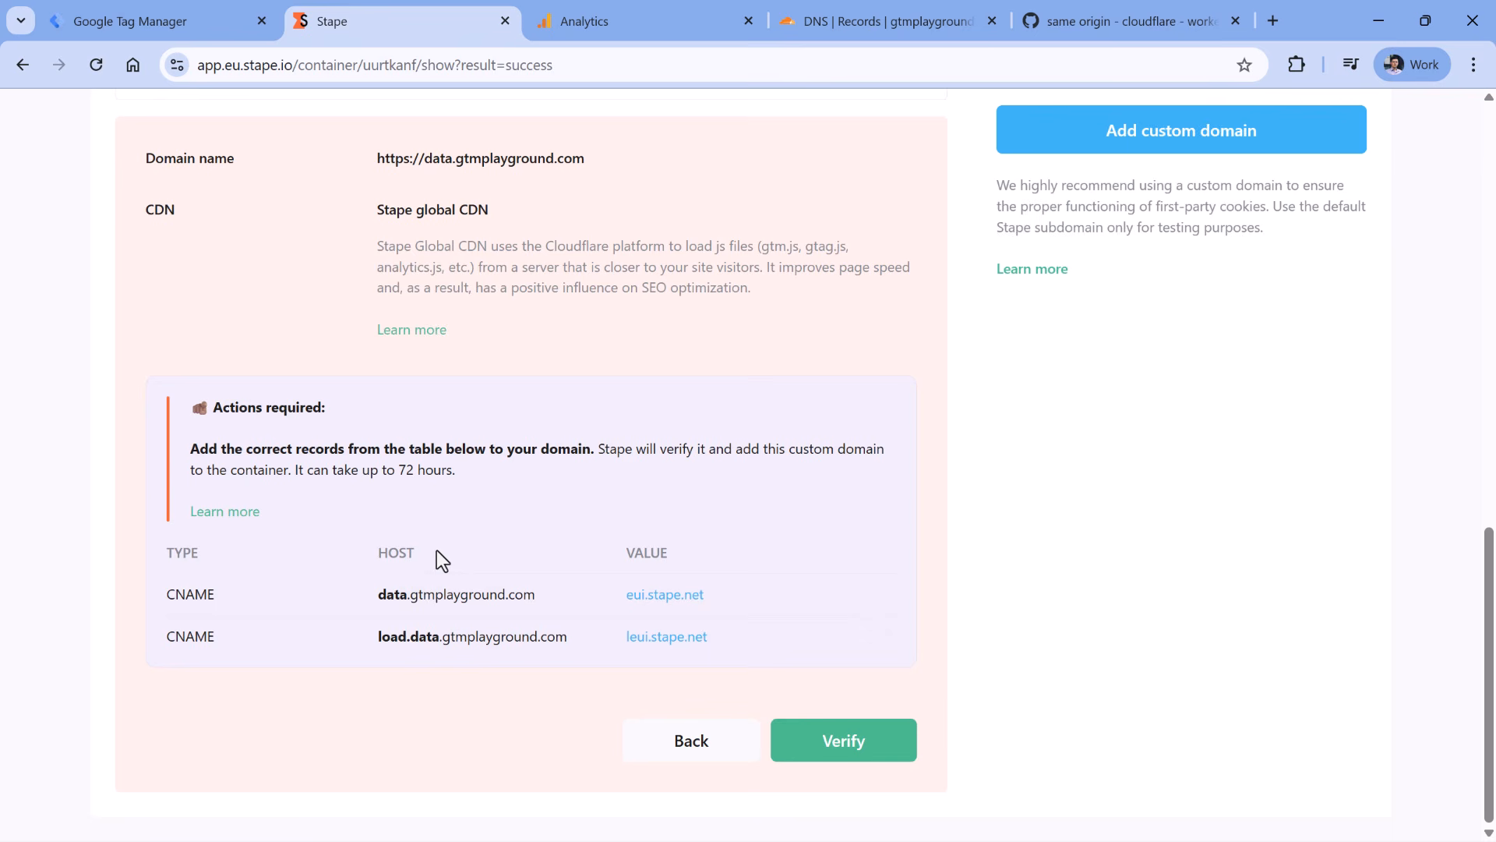
double_click(427, 643)
left_click(857, 21)
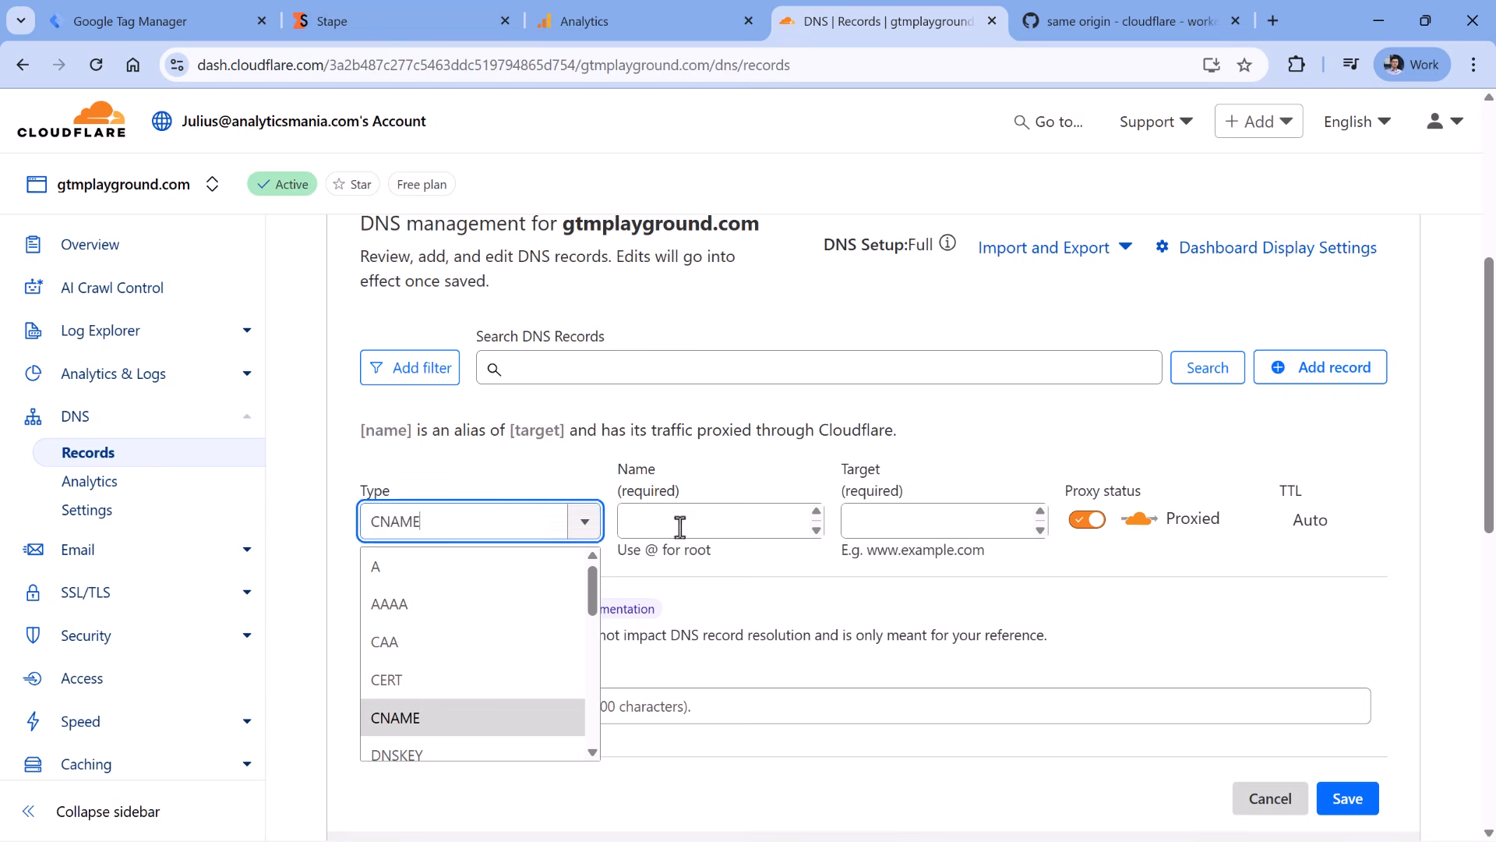
left_click(680, 526)
key("ctrl+v")
- Set the load.data target to leui.stape.net, make it DNS only, and save
left_click(406, 21)
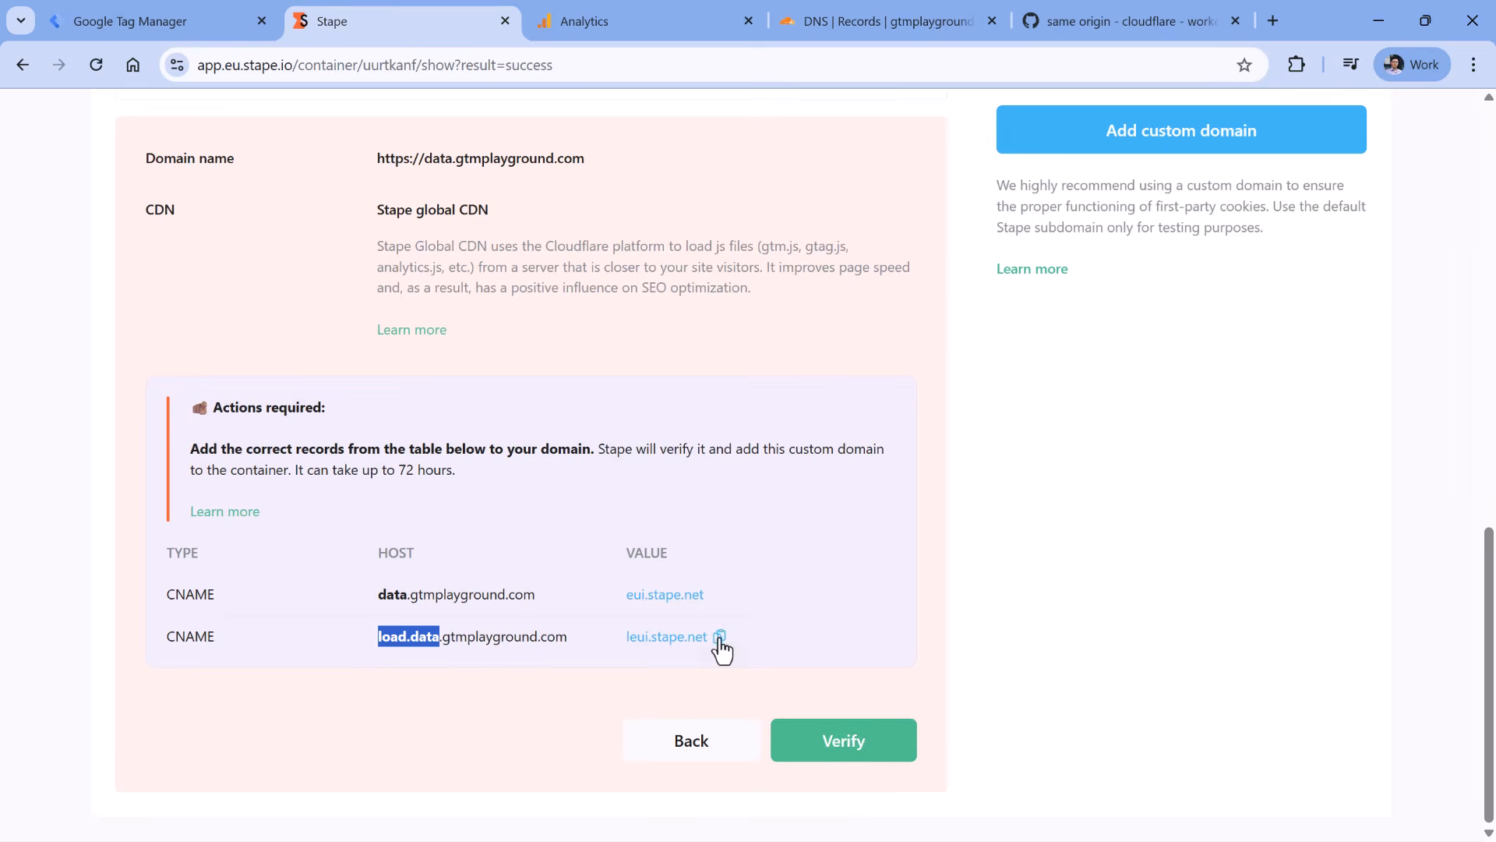
left_click(719, 637)
left_click(857, 21)
left_click(935, 522)
key("ctrl+v")
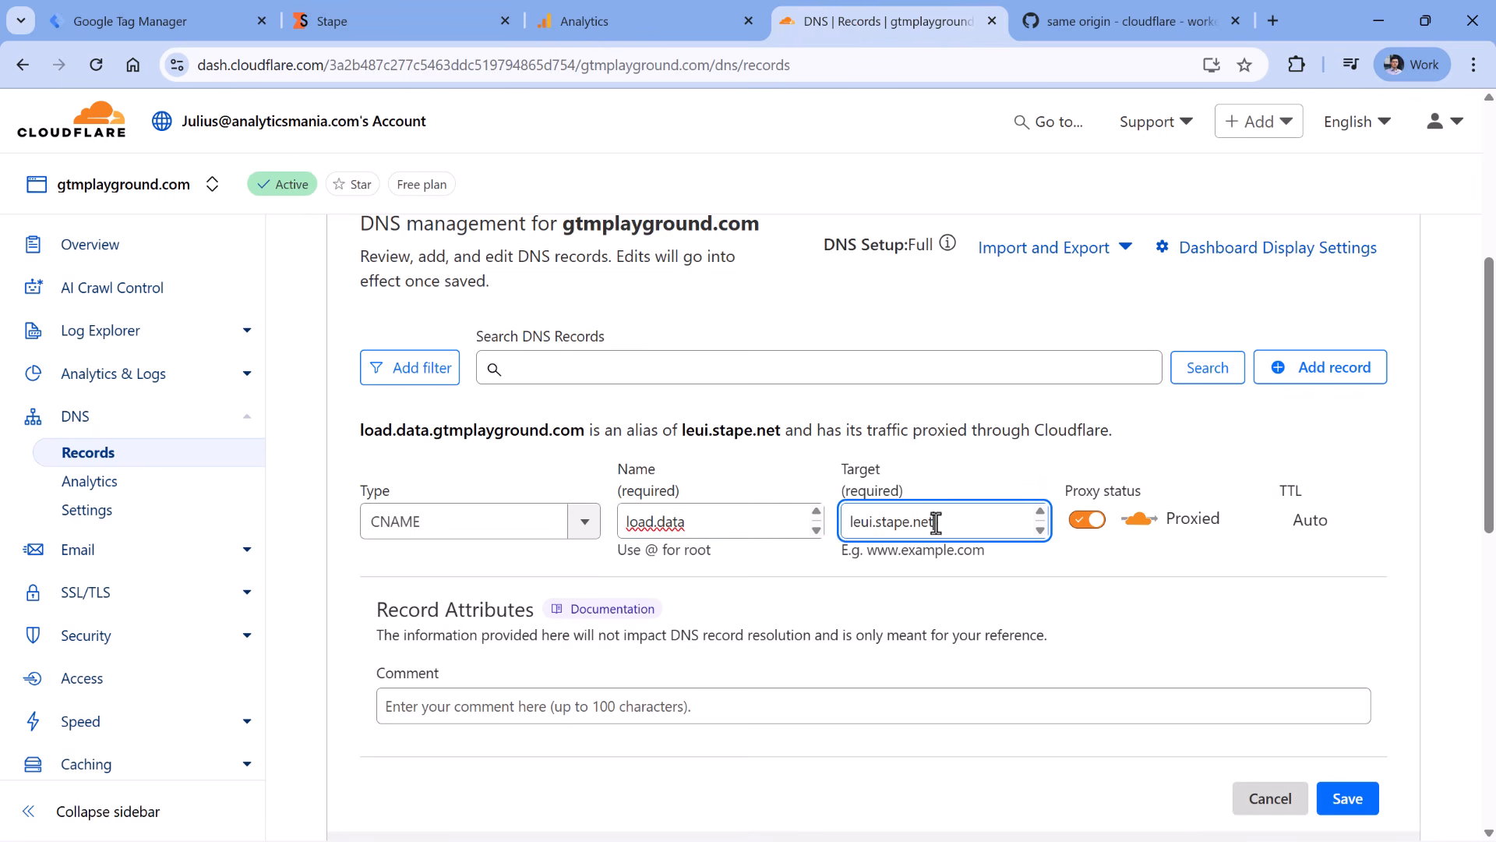
left_click(1088, 519)
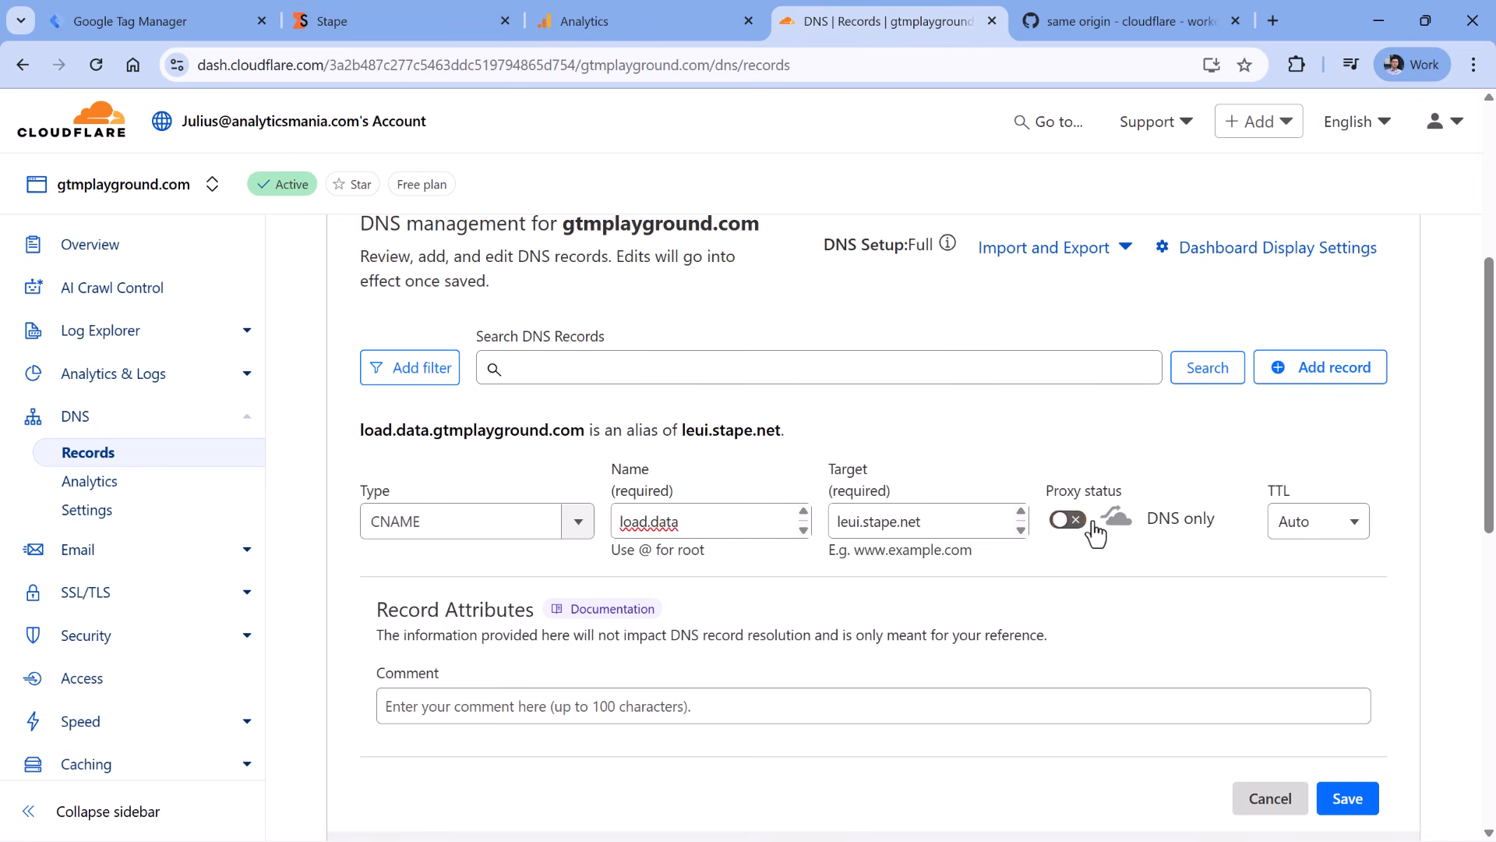
left_click(1347, 798)
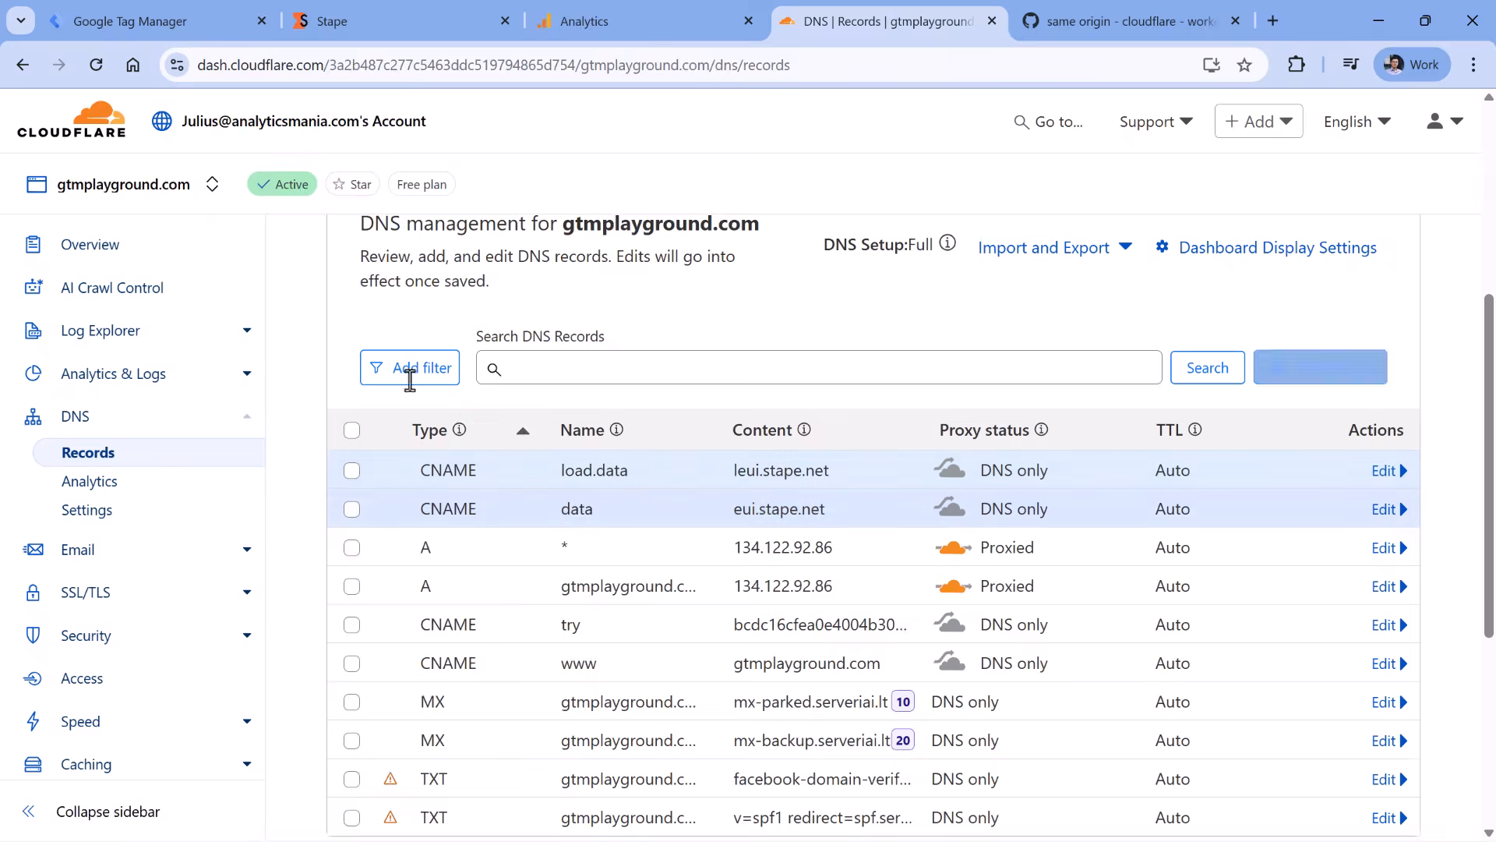
key("ctrl+2")
- Verify data.gtmplayground.com's DNS records in Stape until the domain shows Ready
left_click(855, 750)
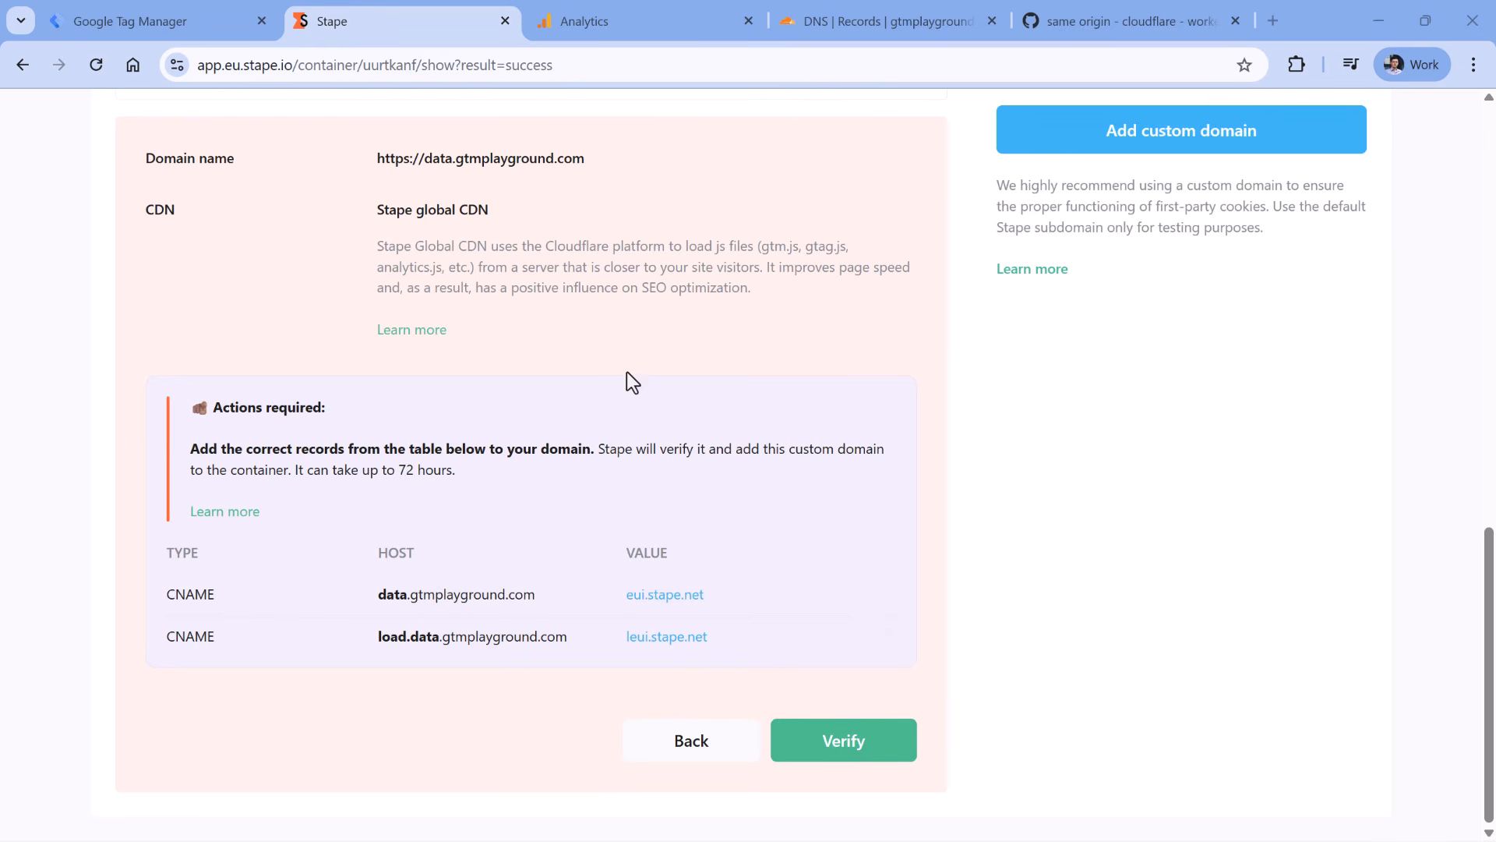
left_click(844, 746)
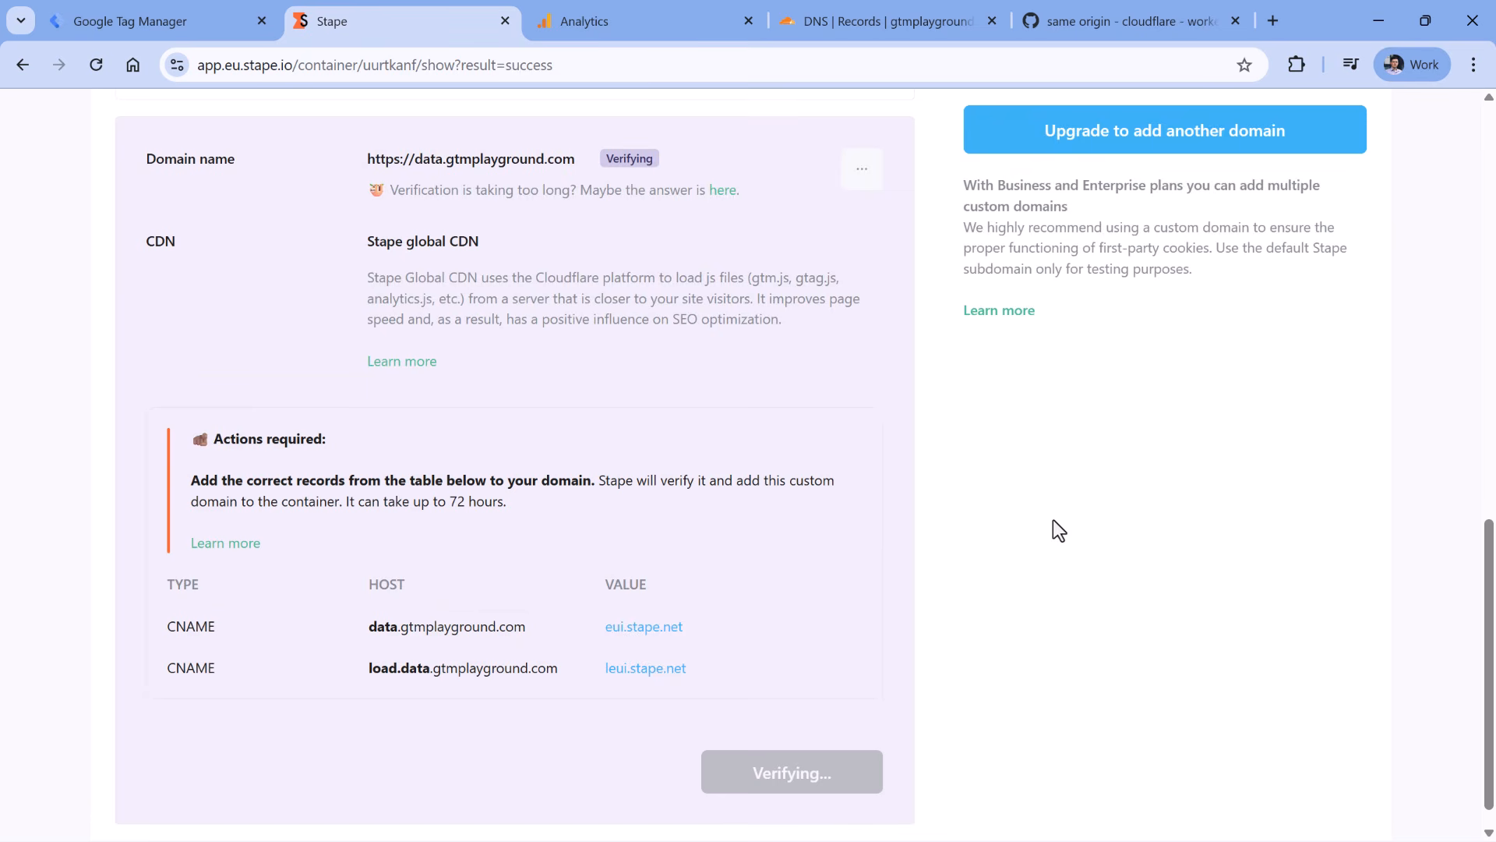
scroll(1021, 494, "down", 1)
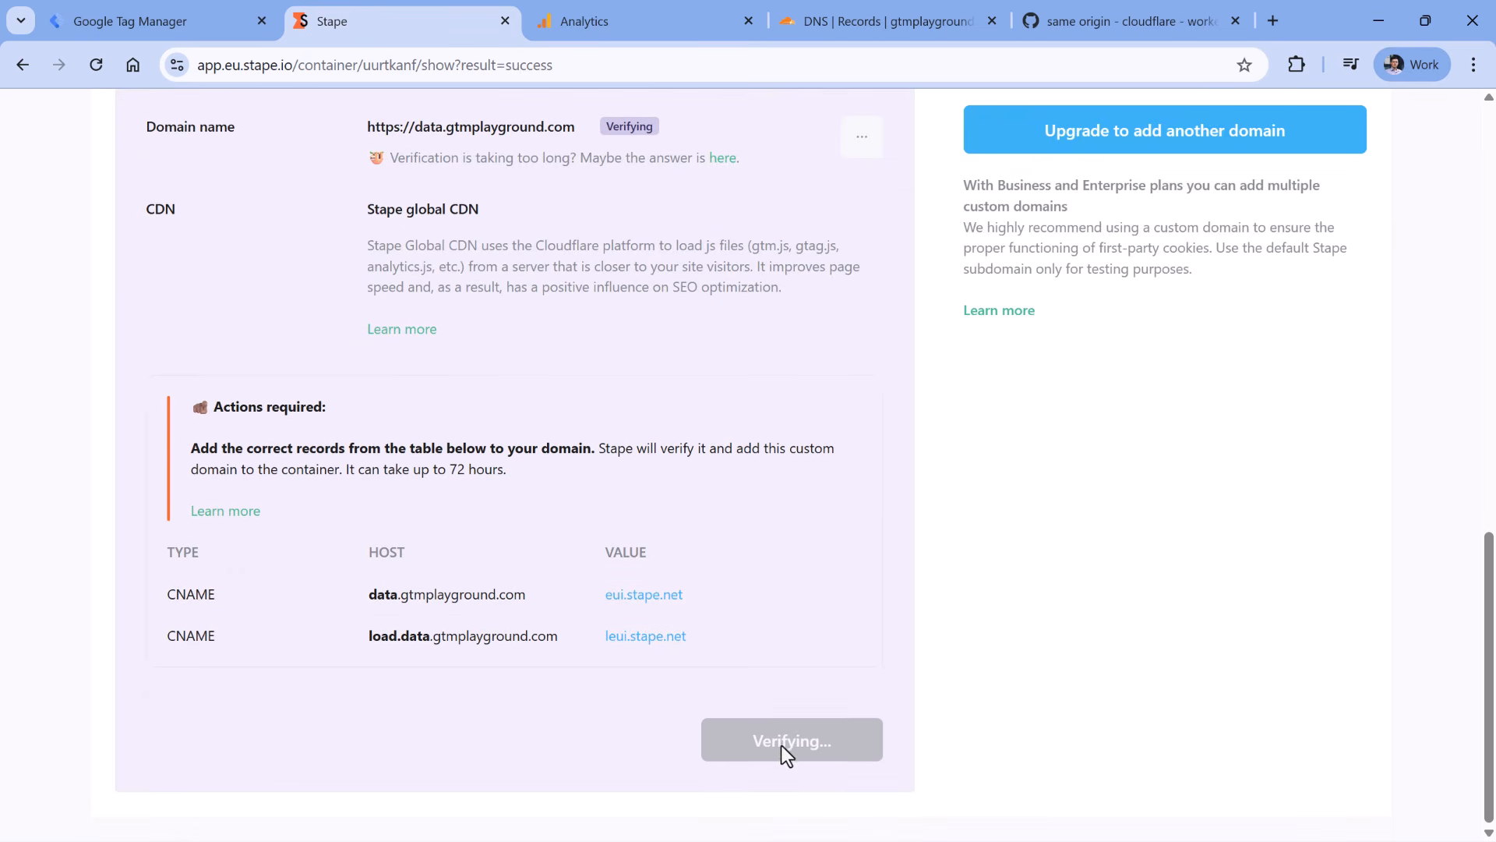
scroll(1005, 660, "up", 3)
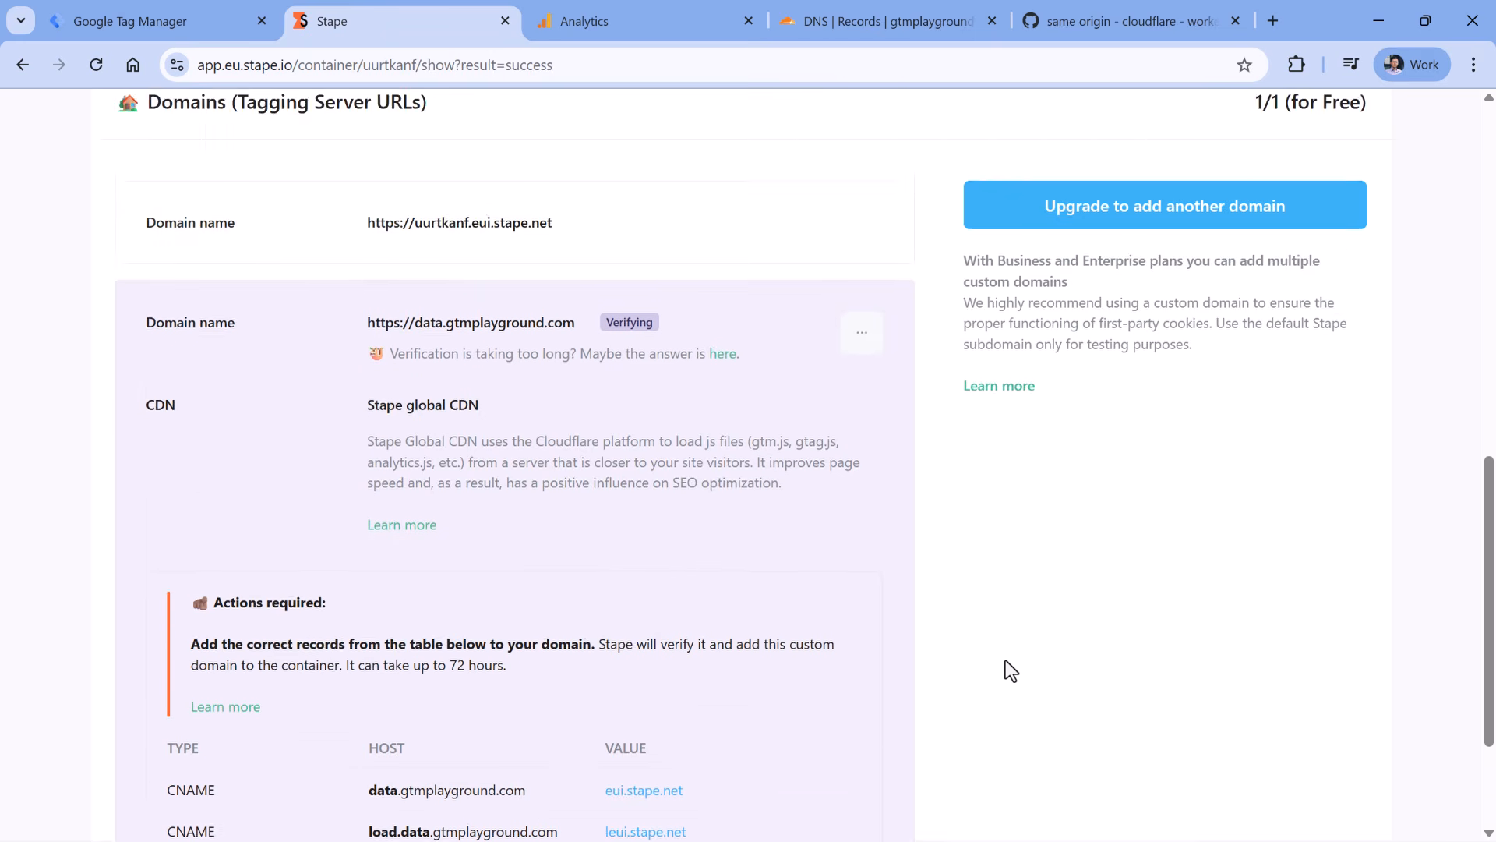
scroll(1005, 661, "down", 3)
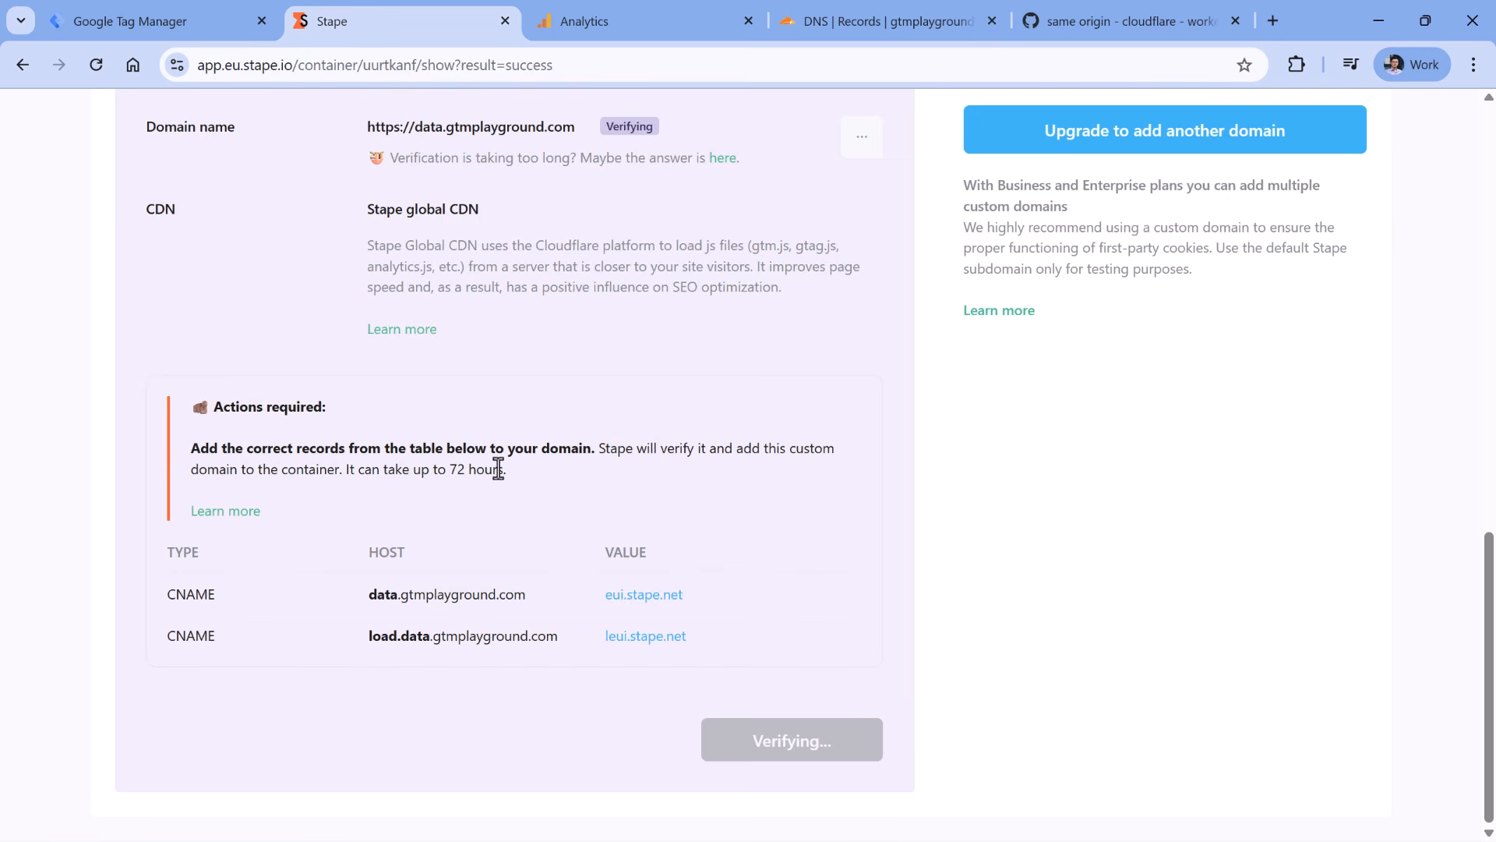
scroll(507, 483, "up", 3)
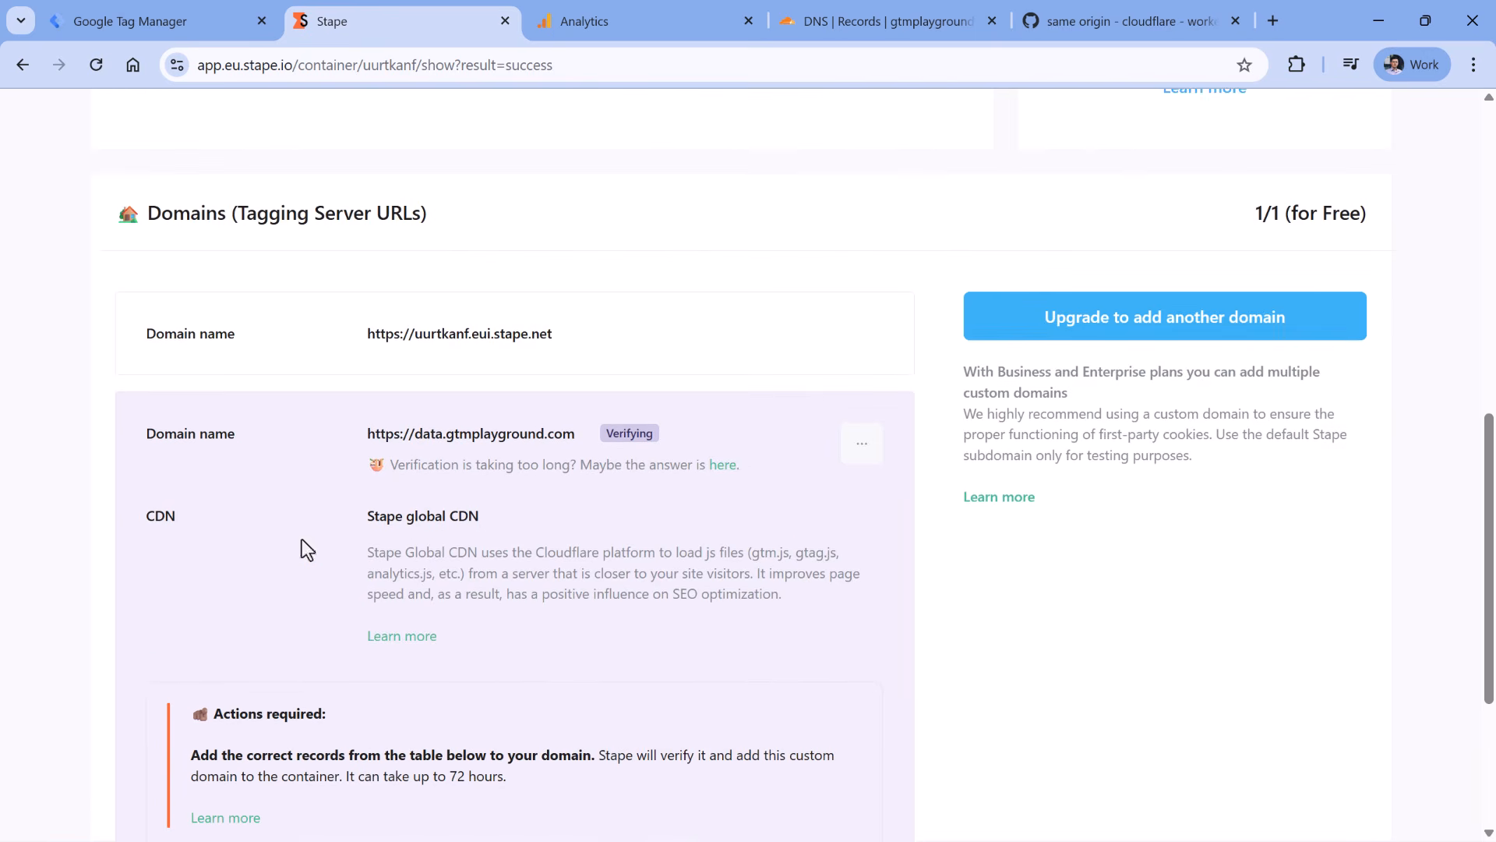
scroll(411, 575, "down", 3)
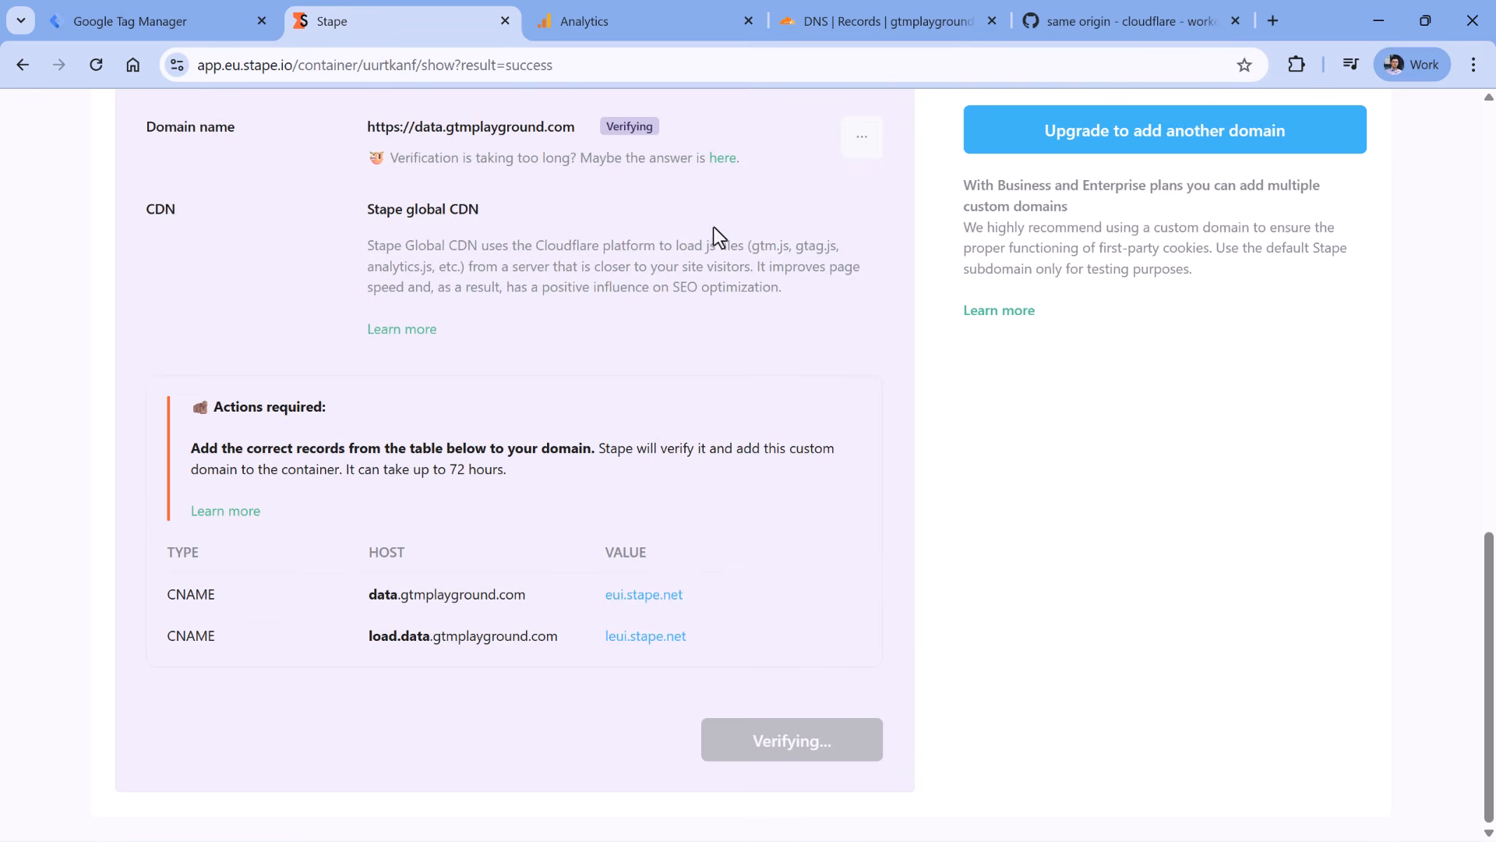
scroll(710, 233, "up", 3)
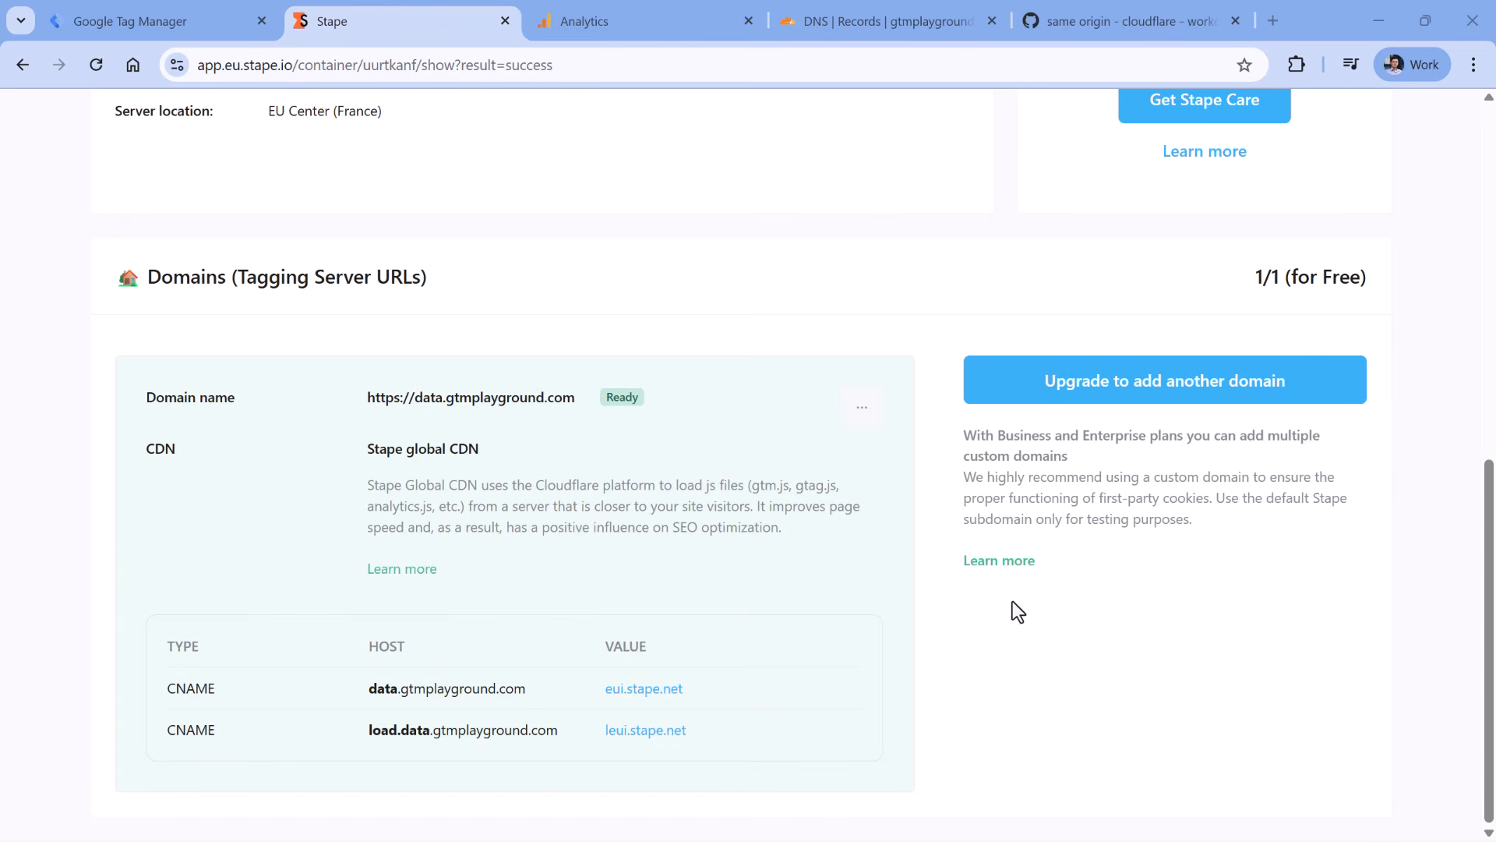
double_click(620, 398)
left_click(612, 340)
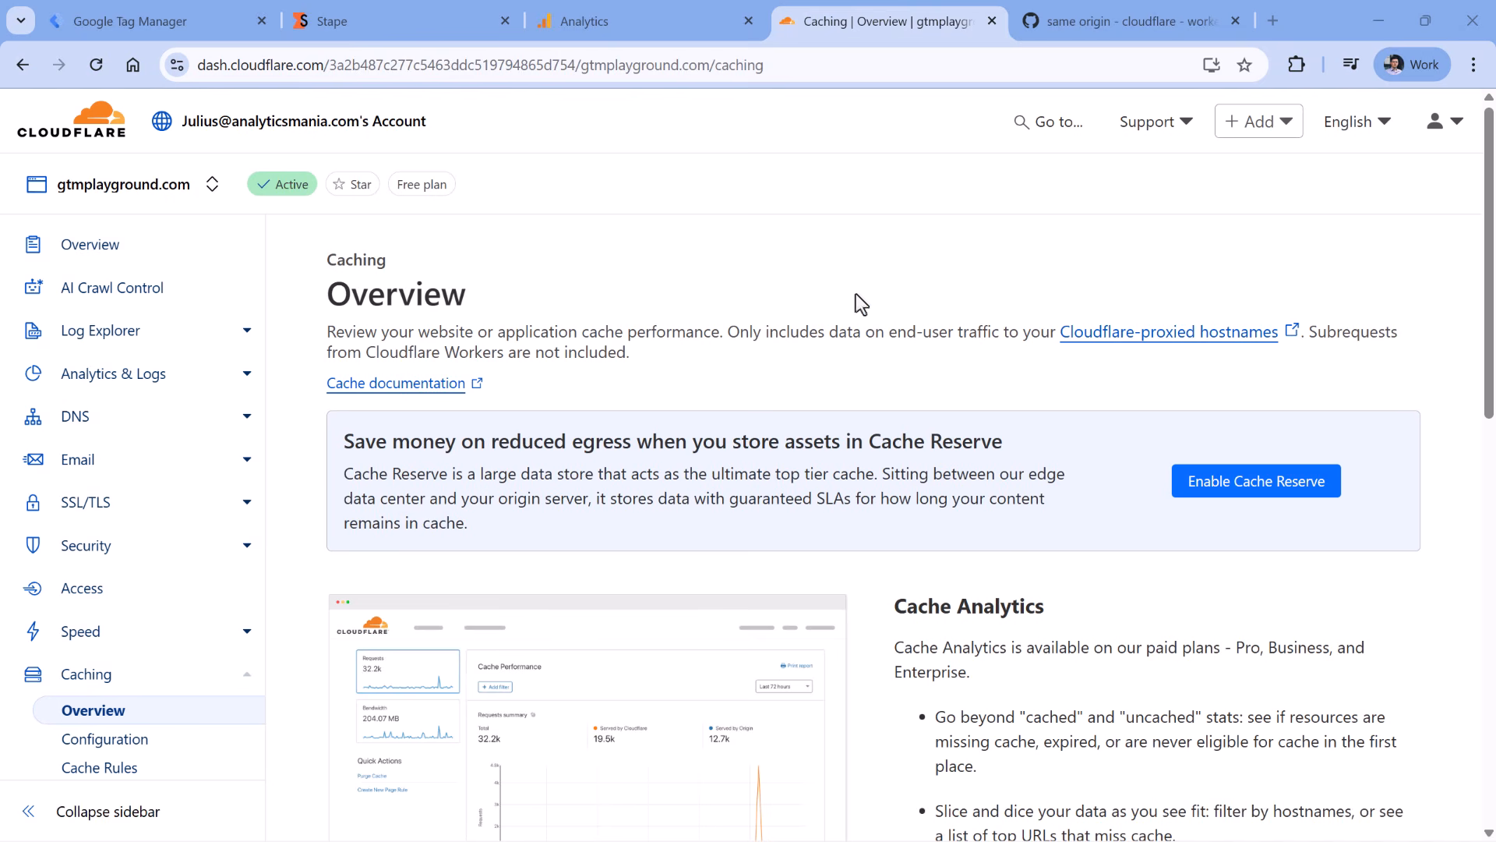
- Go to Workers Routes and begin creating a new Worker
scroll(134, 405, "down", 5)
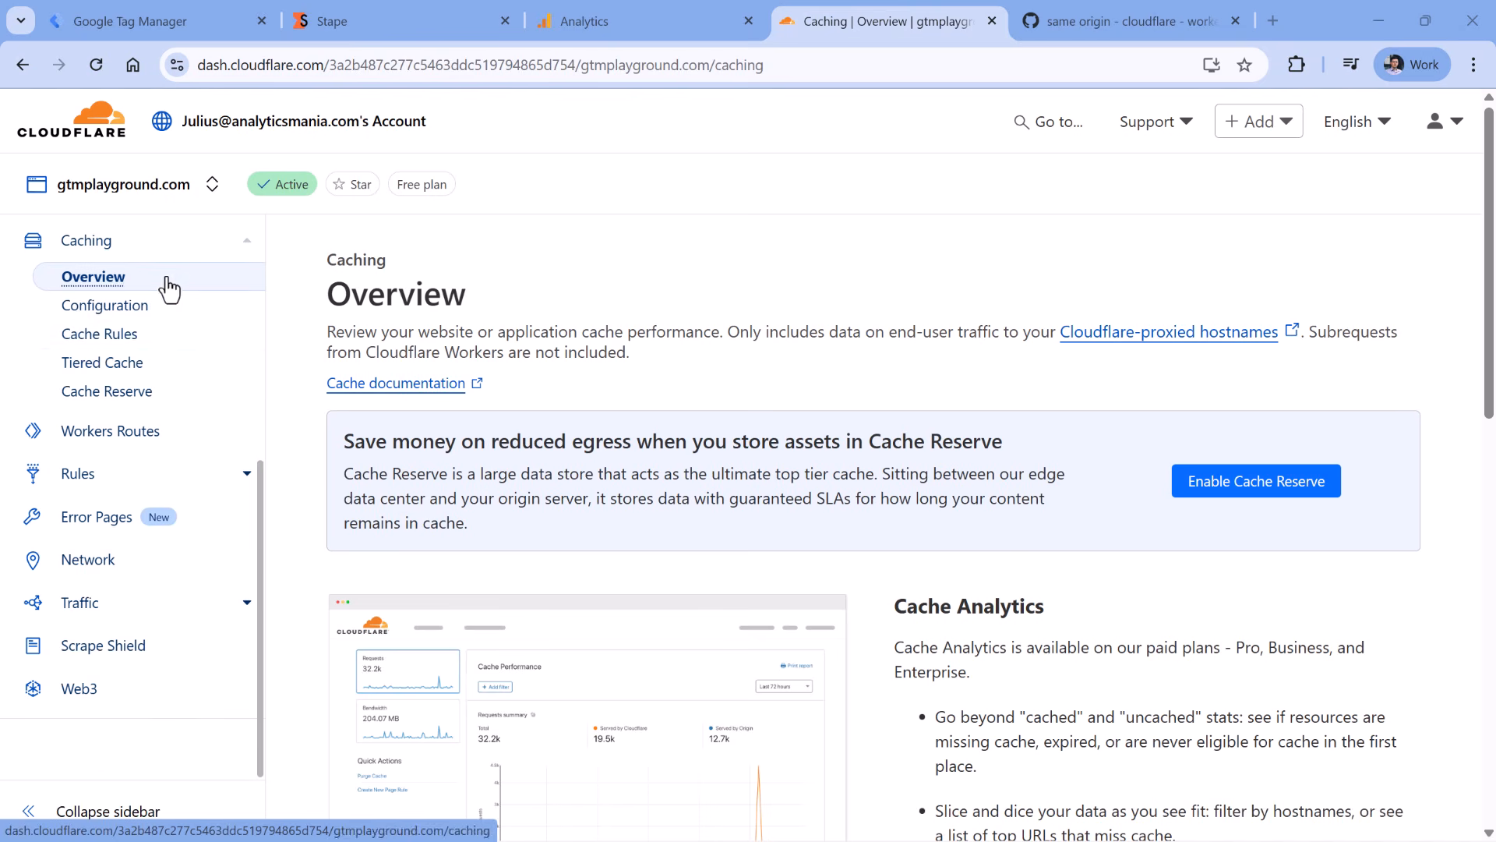
left_click(110, 440)
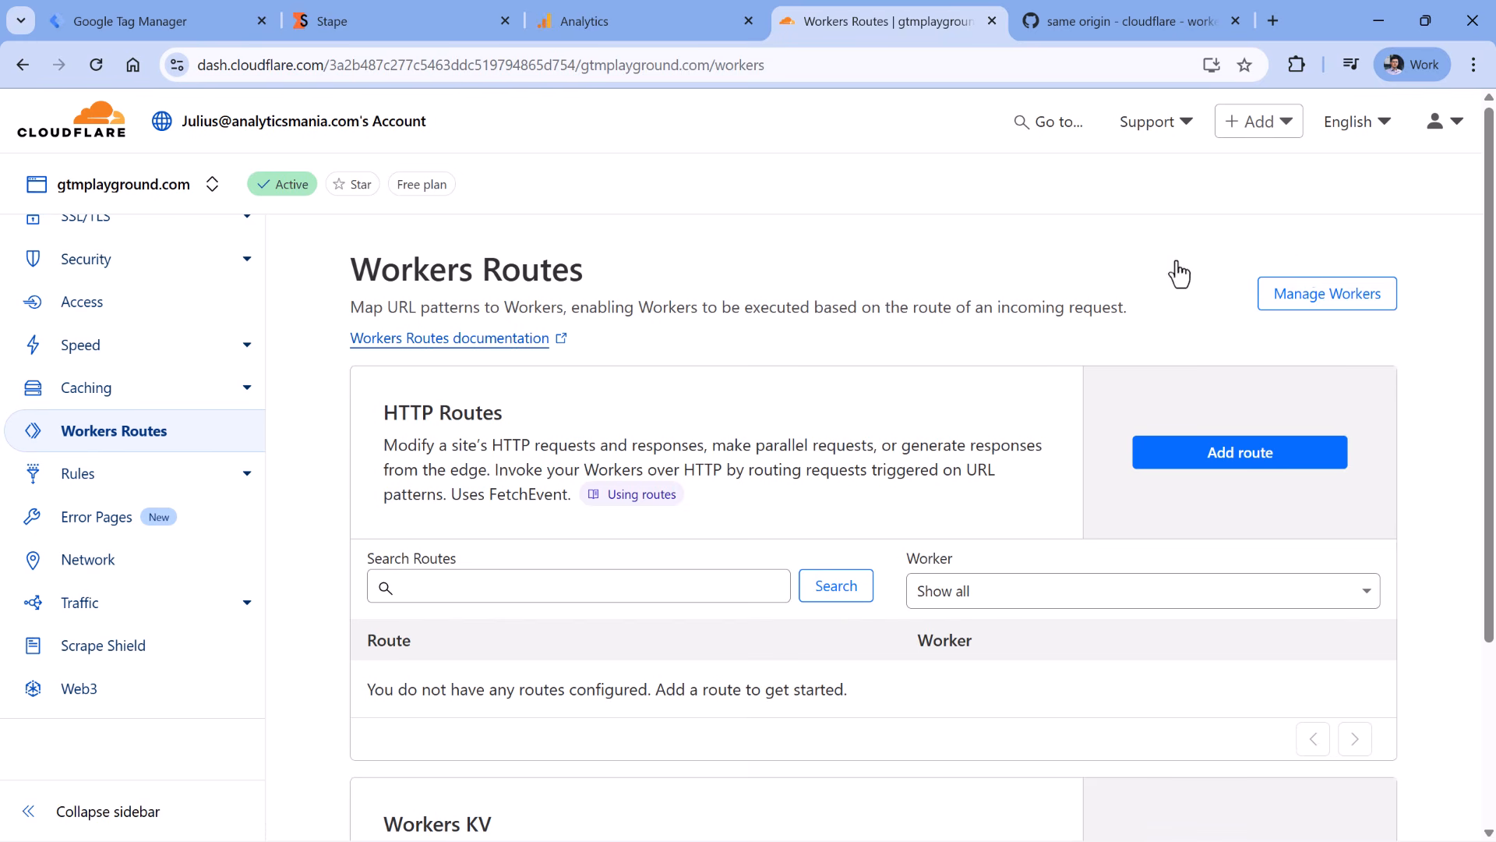
left_click(1002, 275)
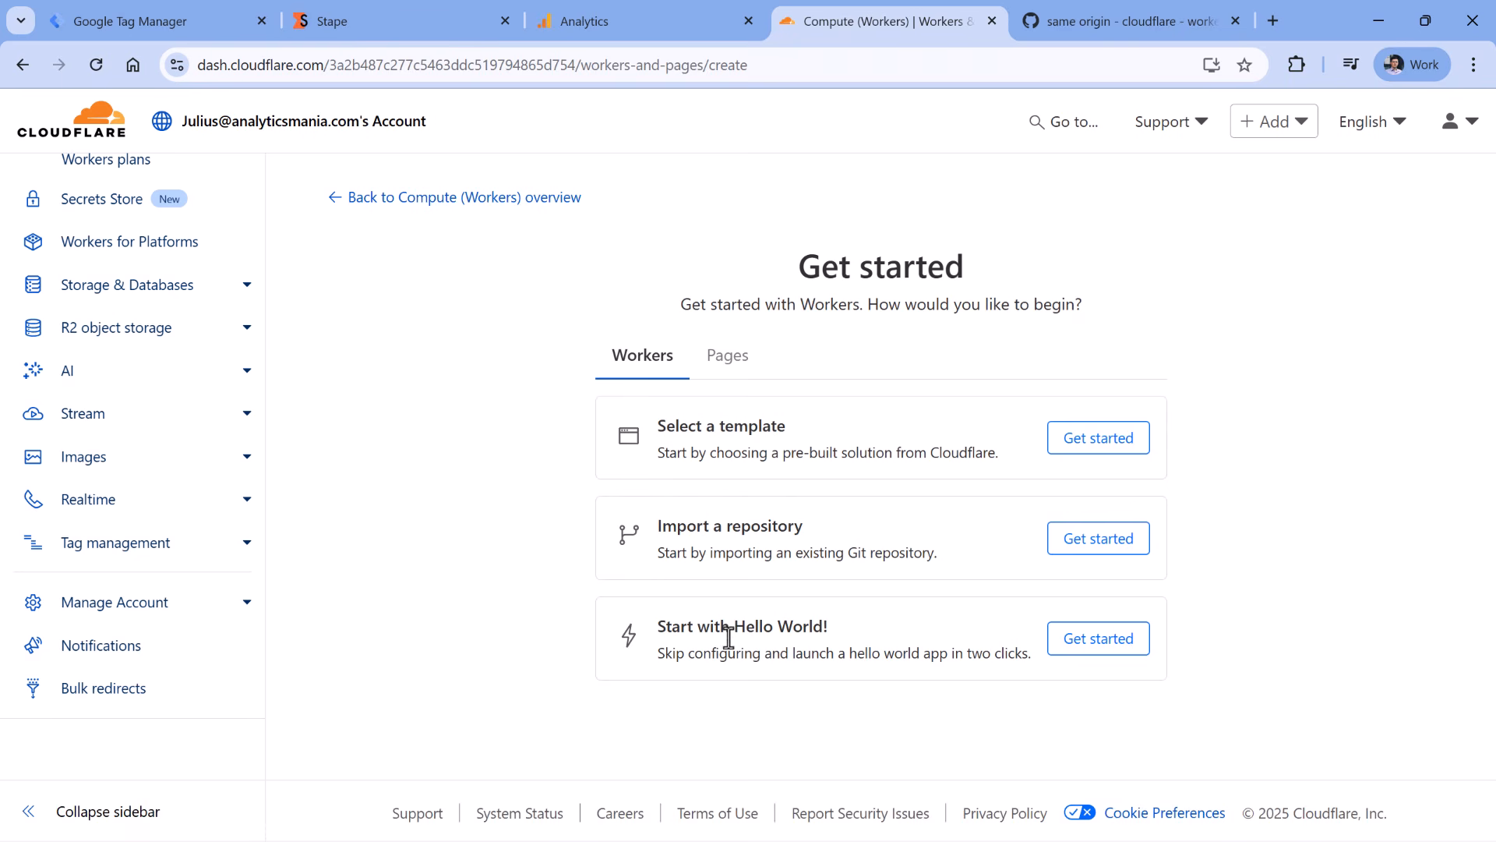
- Deploy a Hello World worker named sgtm-same-origin and open its worker.js code
left_click(1099, 639)
triple_click(464, 362)
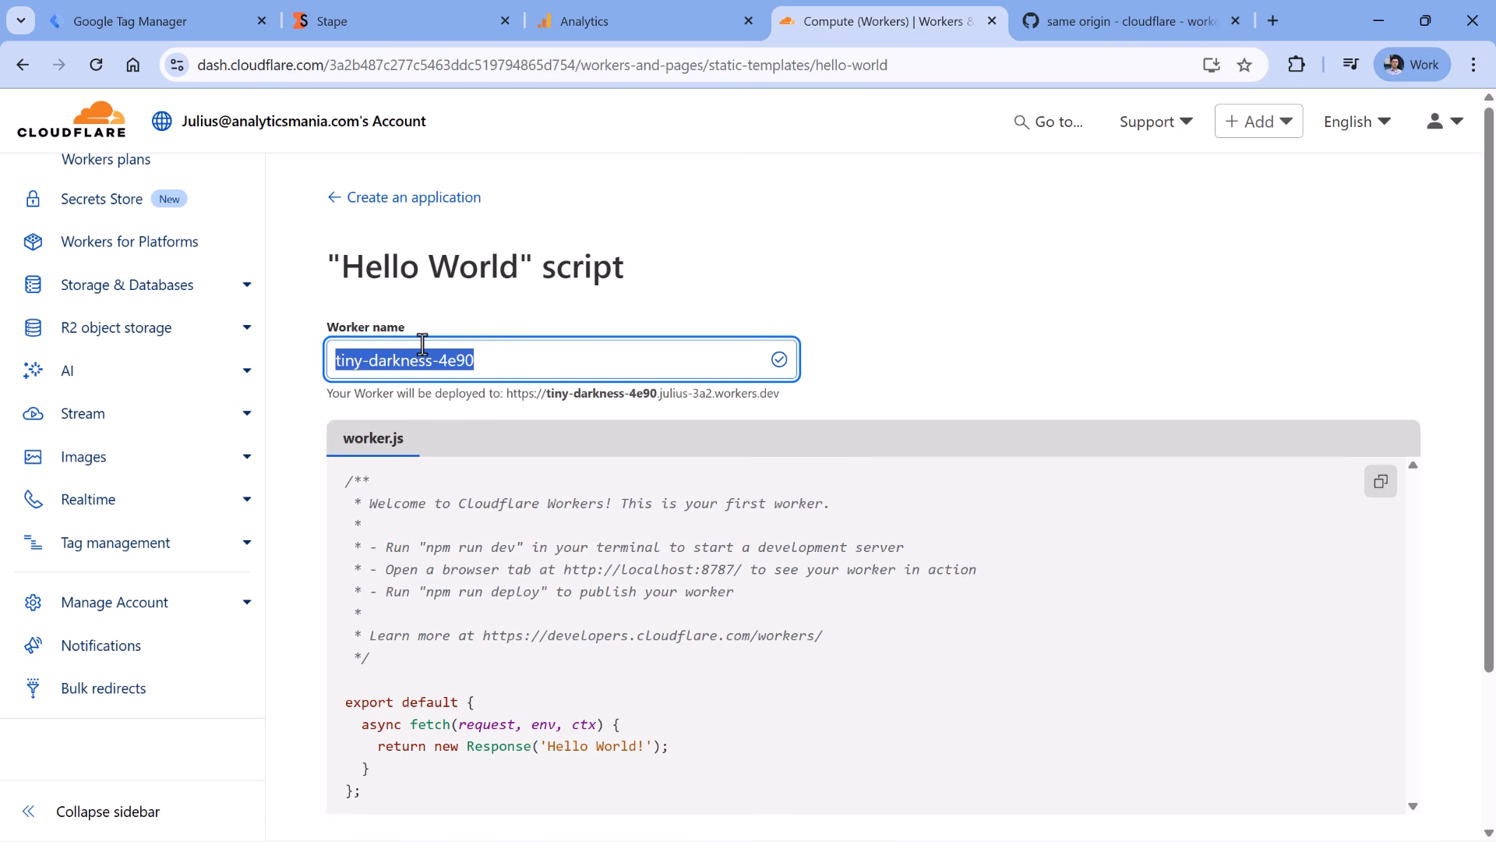
type("sgtm-s")
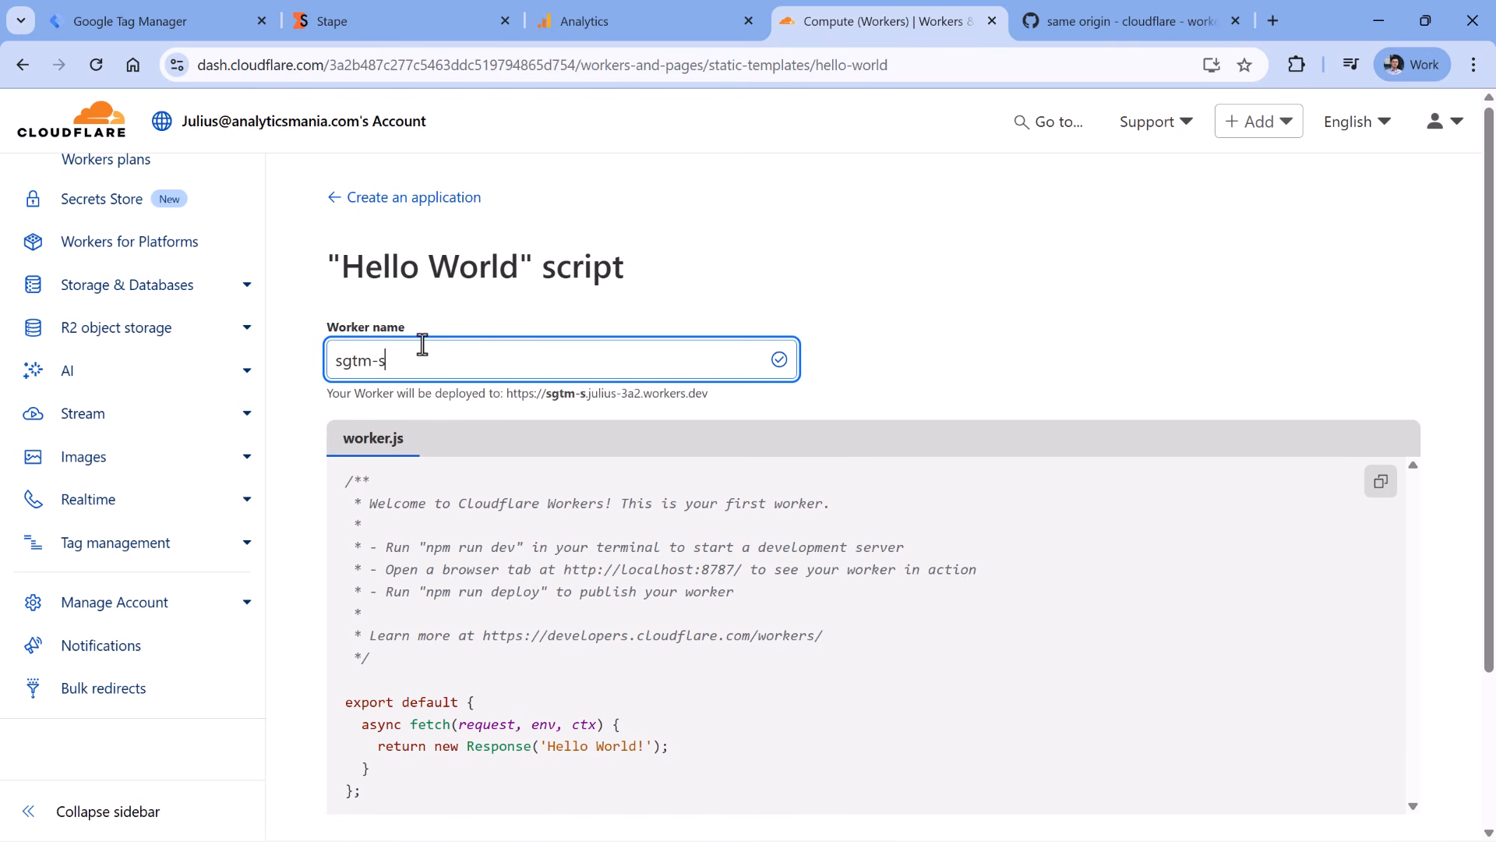
type("ame-origin")
scroll(1439, 707, "down", 3)
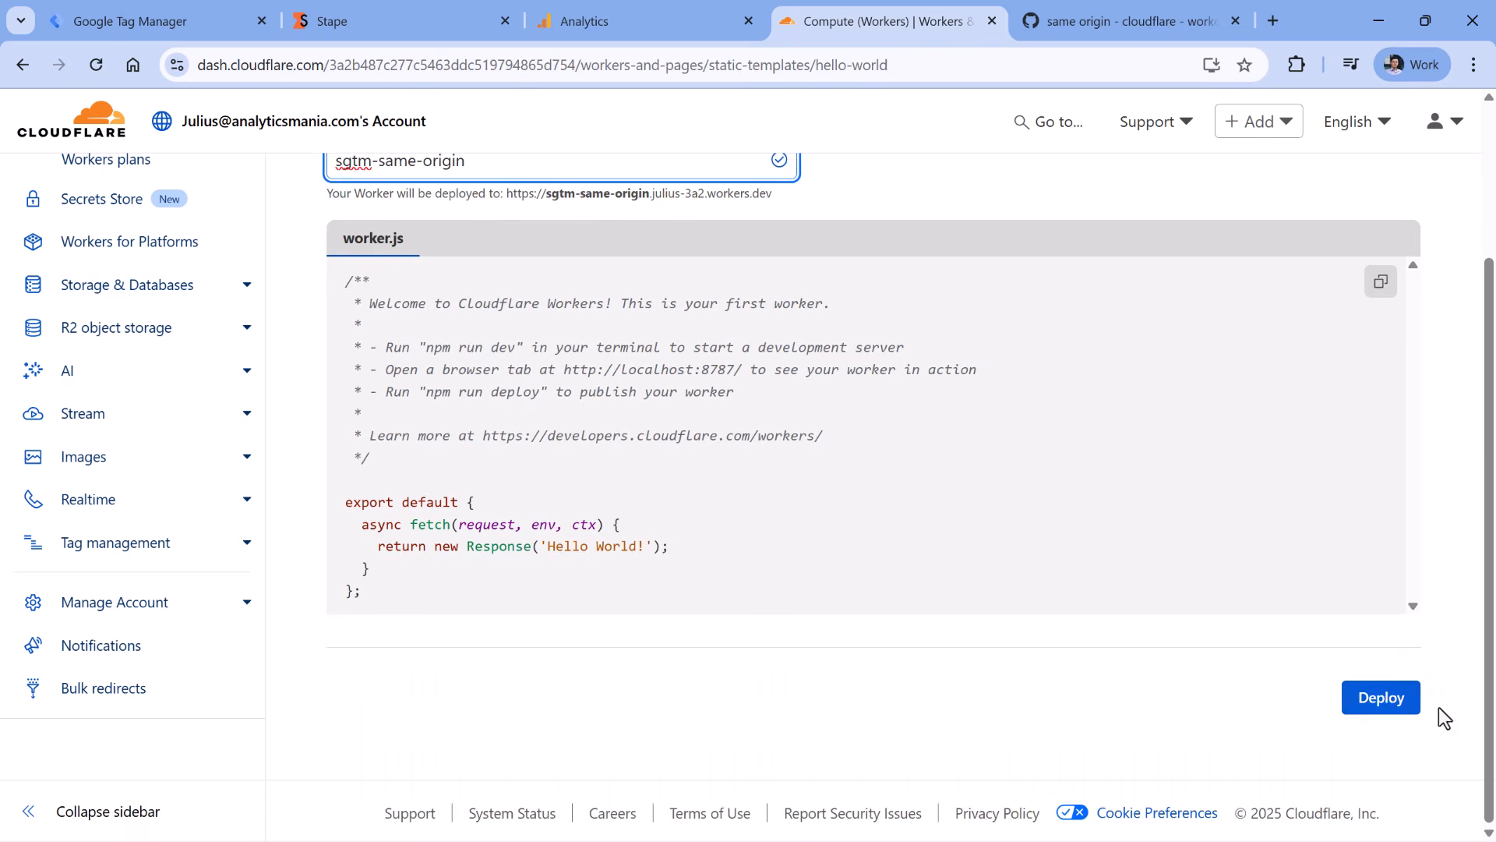
left_click(1389, 705)
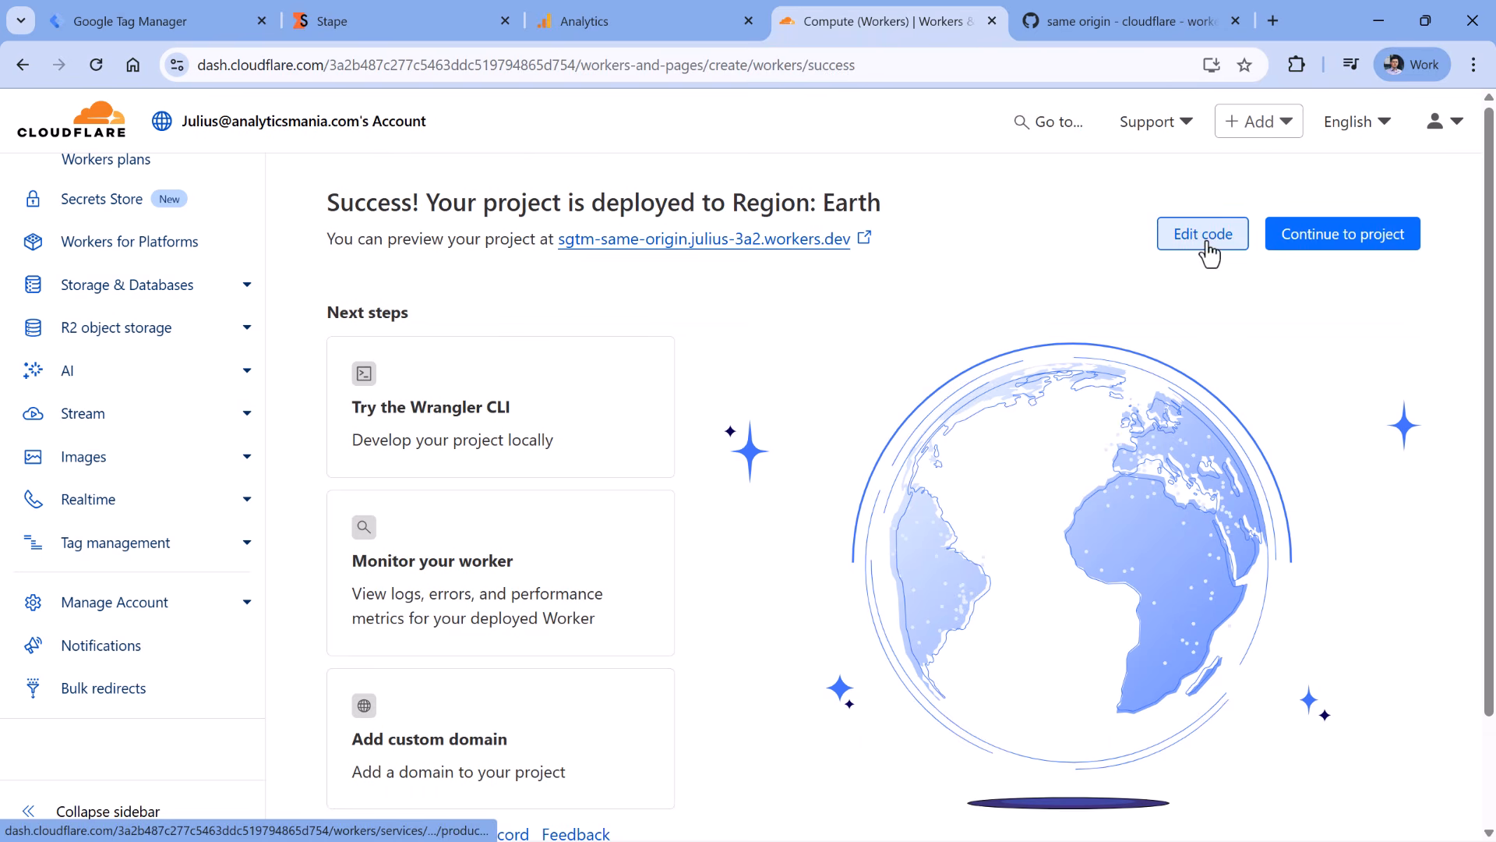
left_click(1206, 233)
- Replace the Hello World code with the Gist's proxy code and select its measure.gtmplayground.com domain
left_click_drag(154, 544, 82, 250)
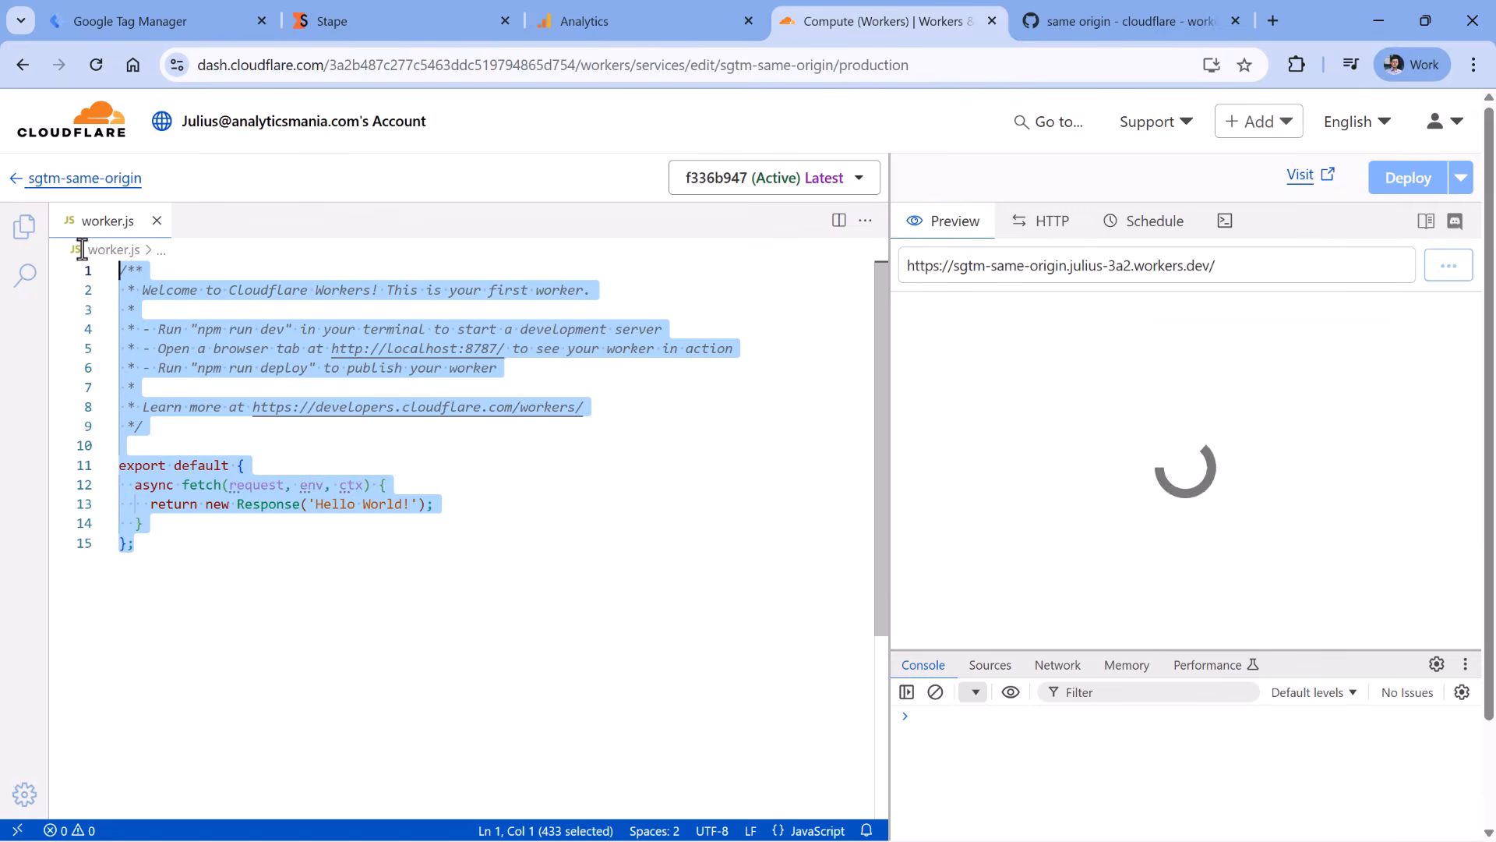
key("BackSpace")
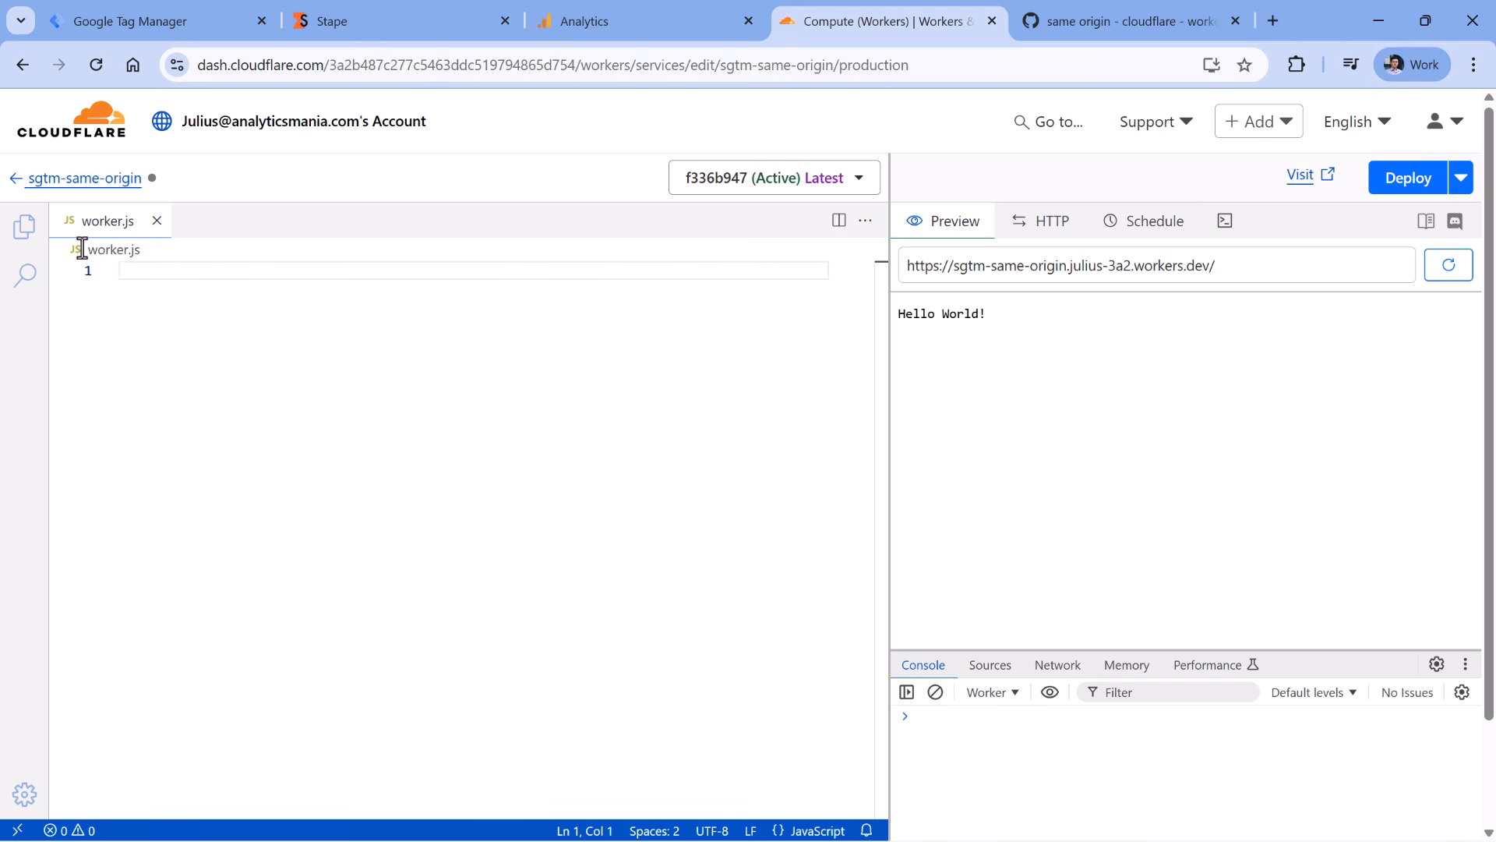
left_click(1113, 18)
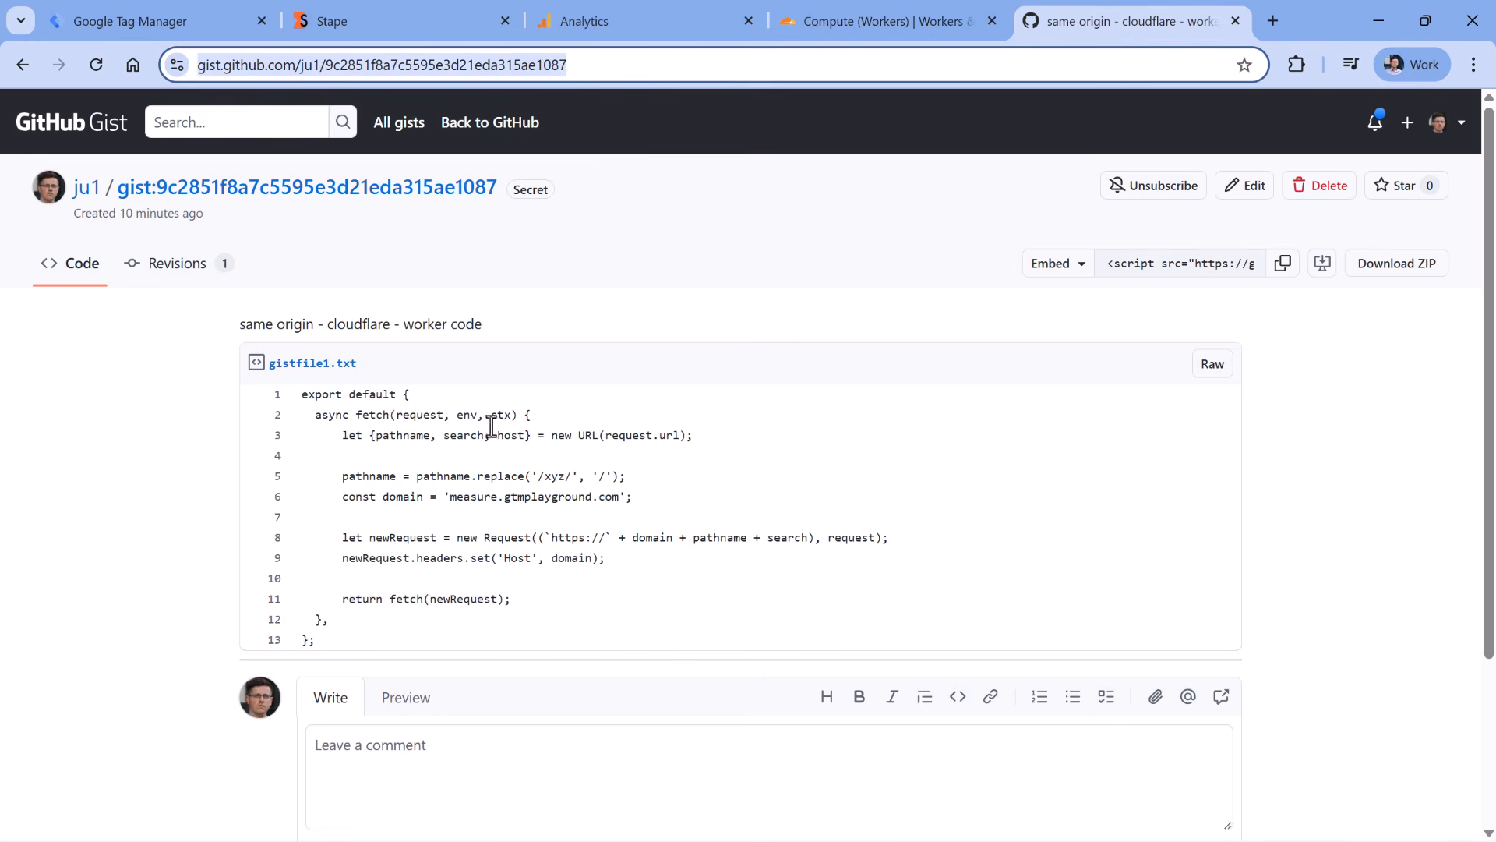
left_click_drag(317, 641, 302, 395)
right_click(331, 414)
left_click(366, 428)
left_click(843, 19)
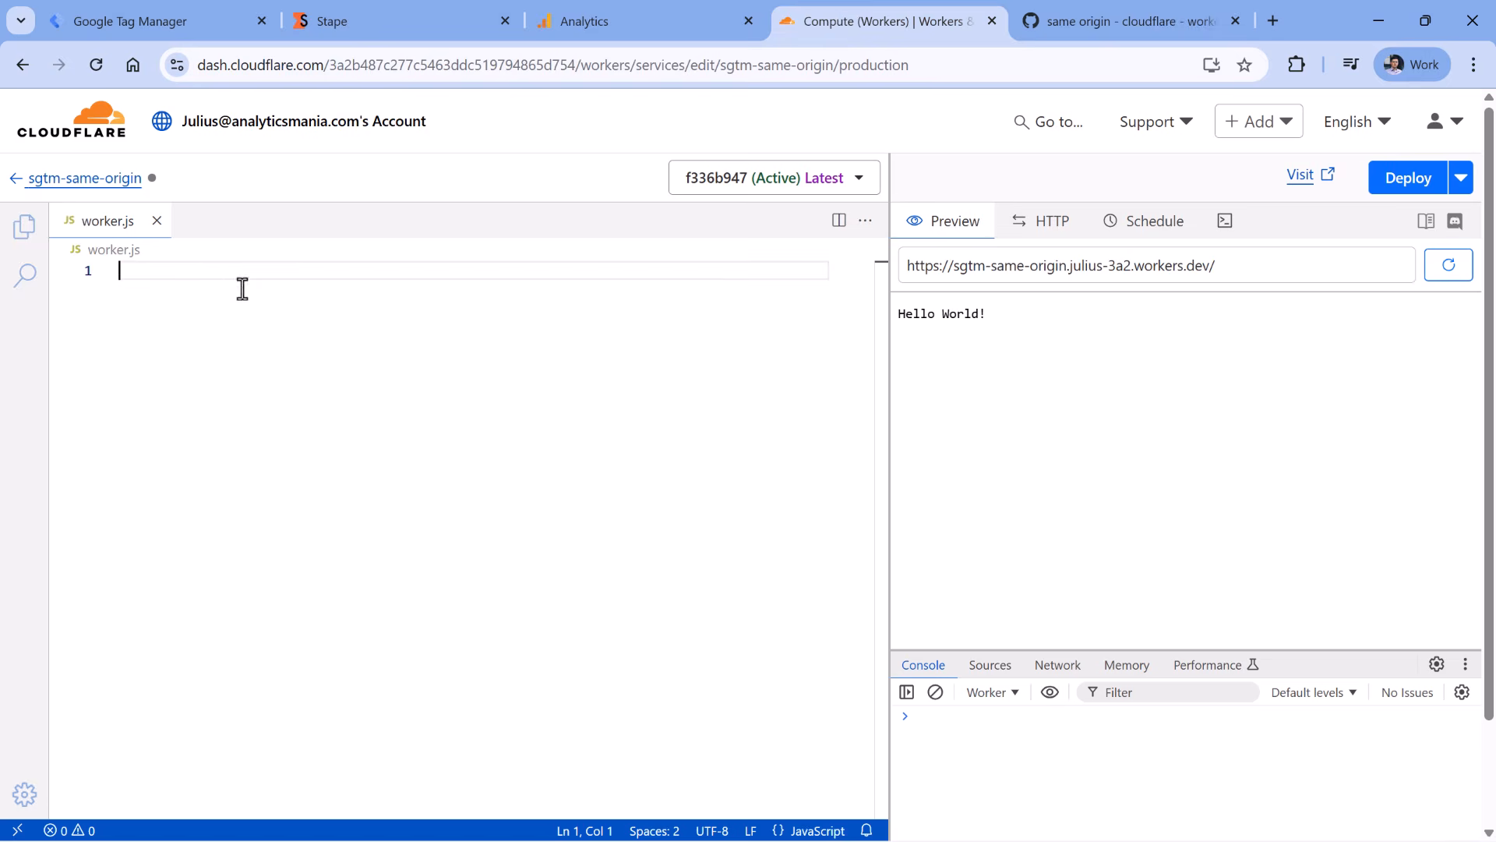
key("ctrl+v")
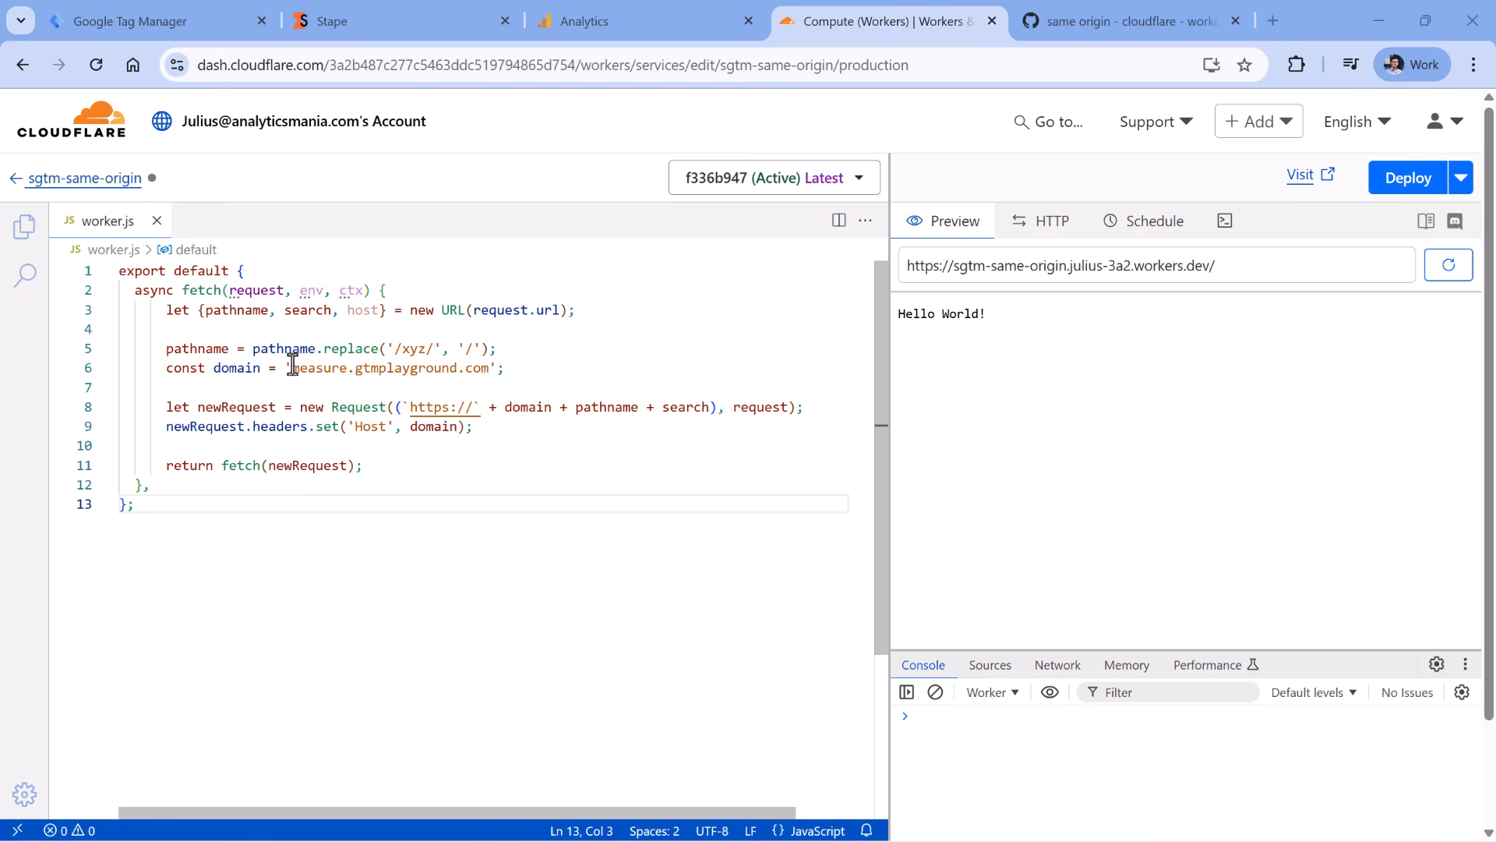
left_click_drag(292, 367, 480, 367)
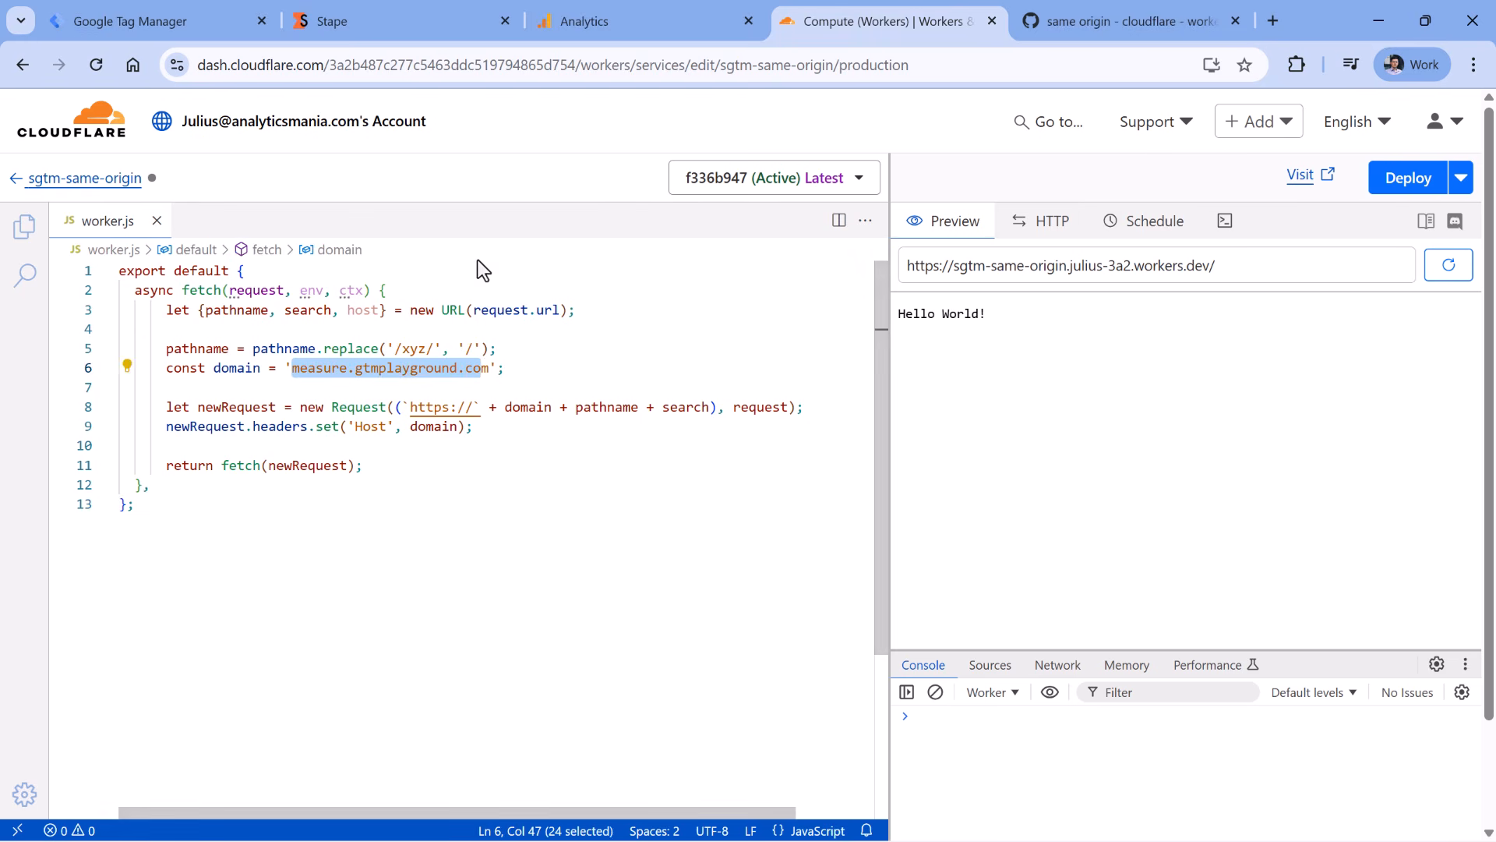
left_click(391, 23)
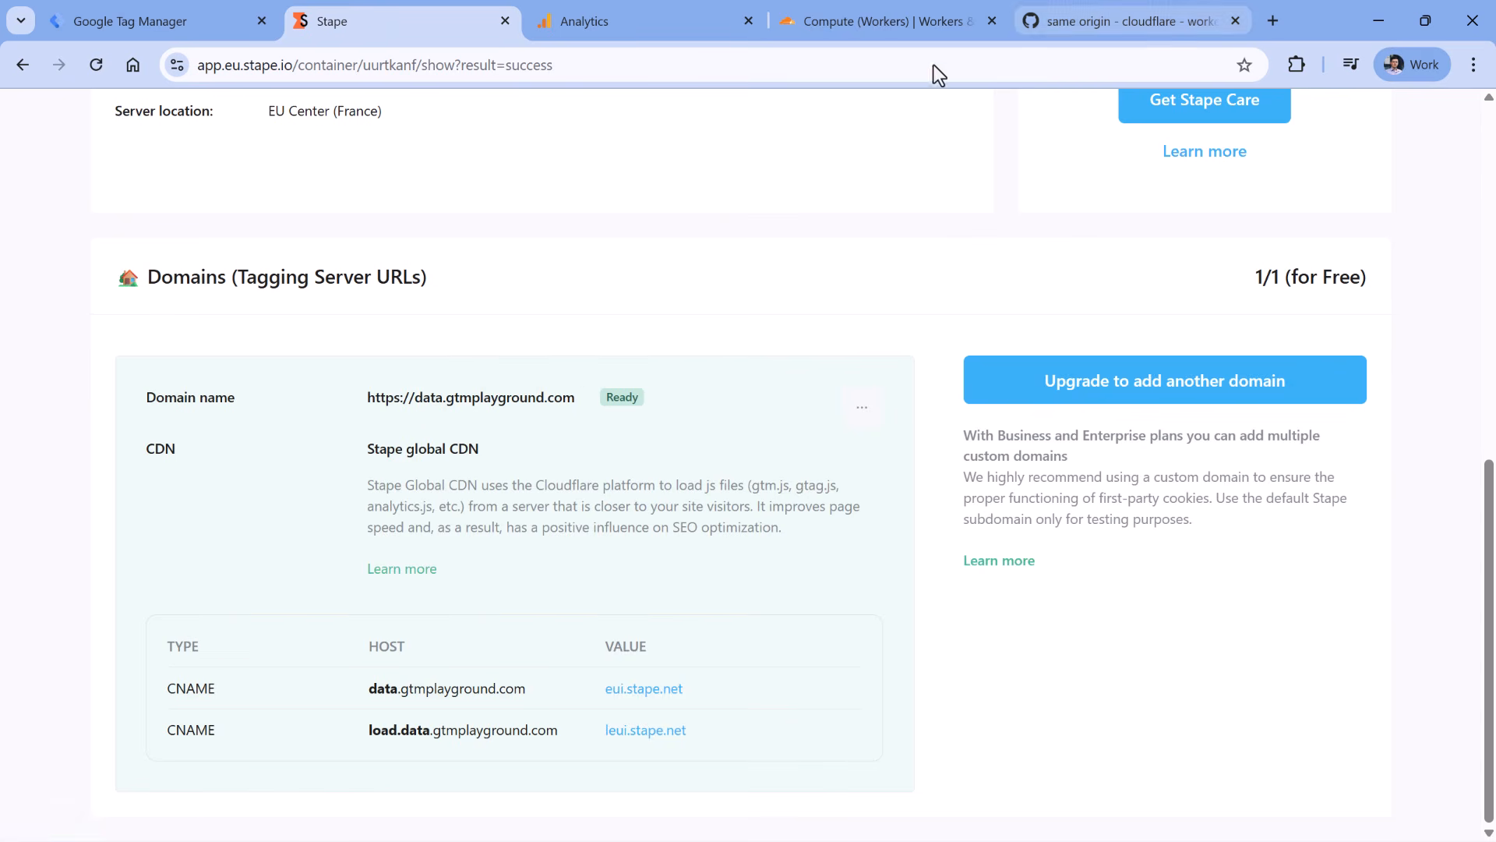
- Paste data.gtmplayground.com over the old domain on line 6
left_click(888, 21)
key("ctrl+v")
left_click(523, 372)
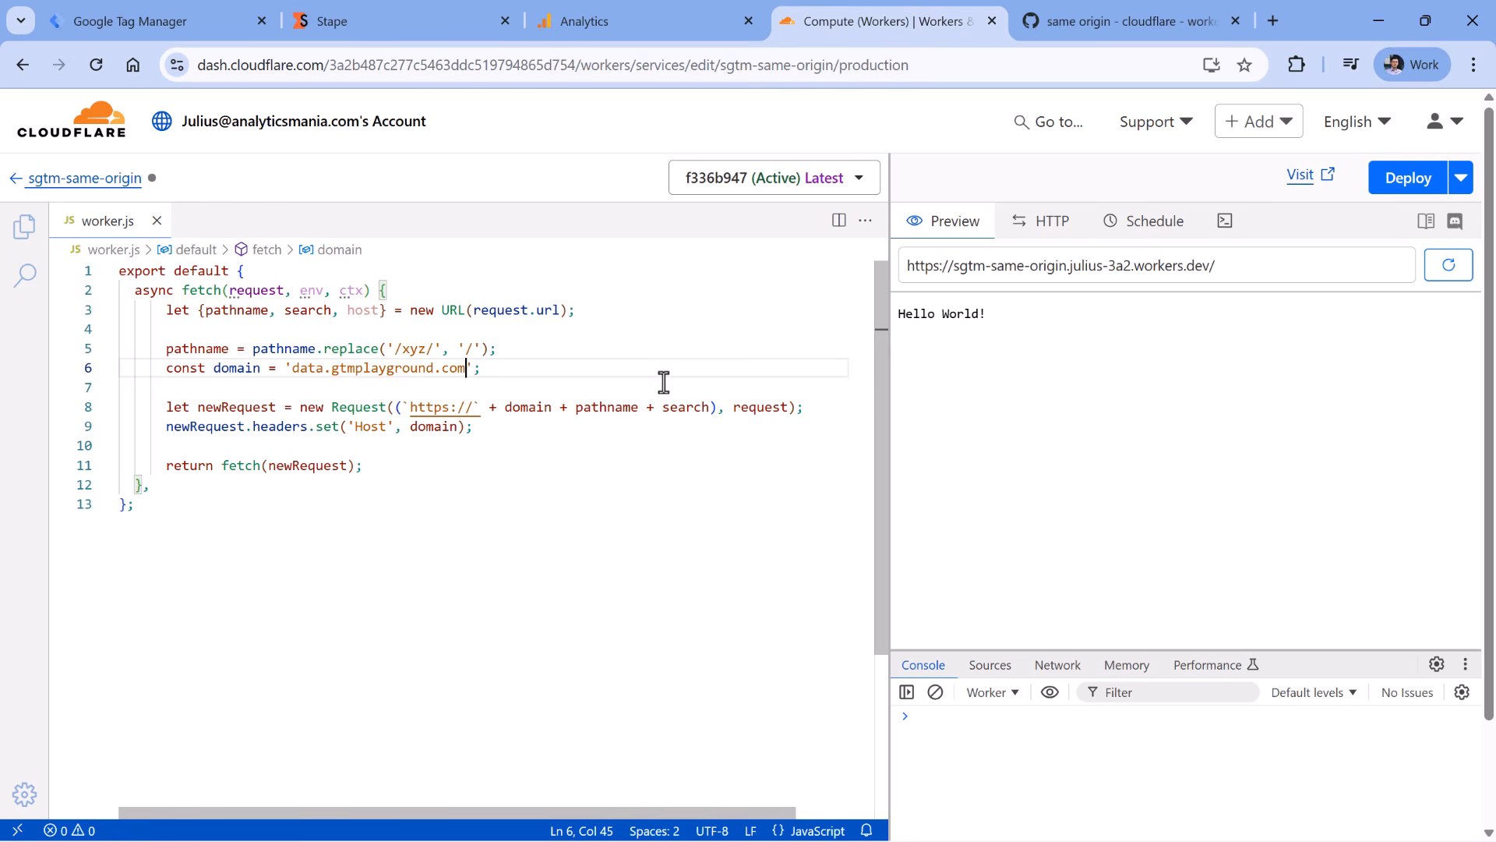
- Change the '/xyz/' path prefix to '/som/' and deploy the worker
double_click(413, 348)
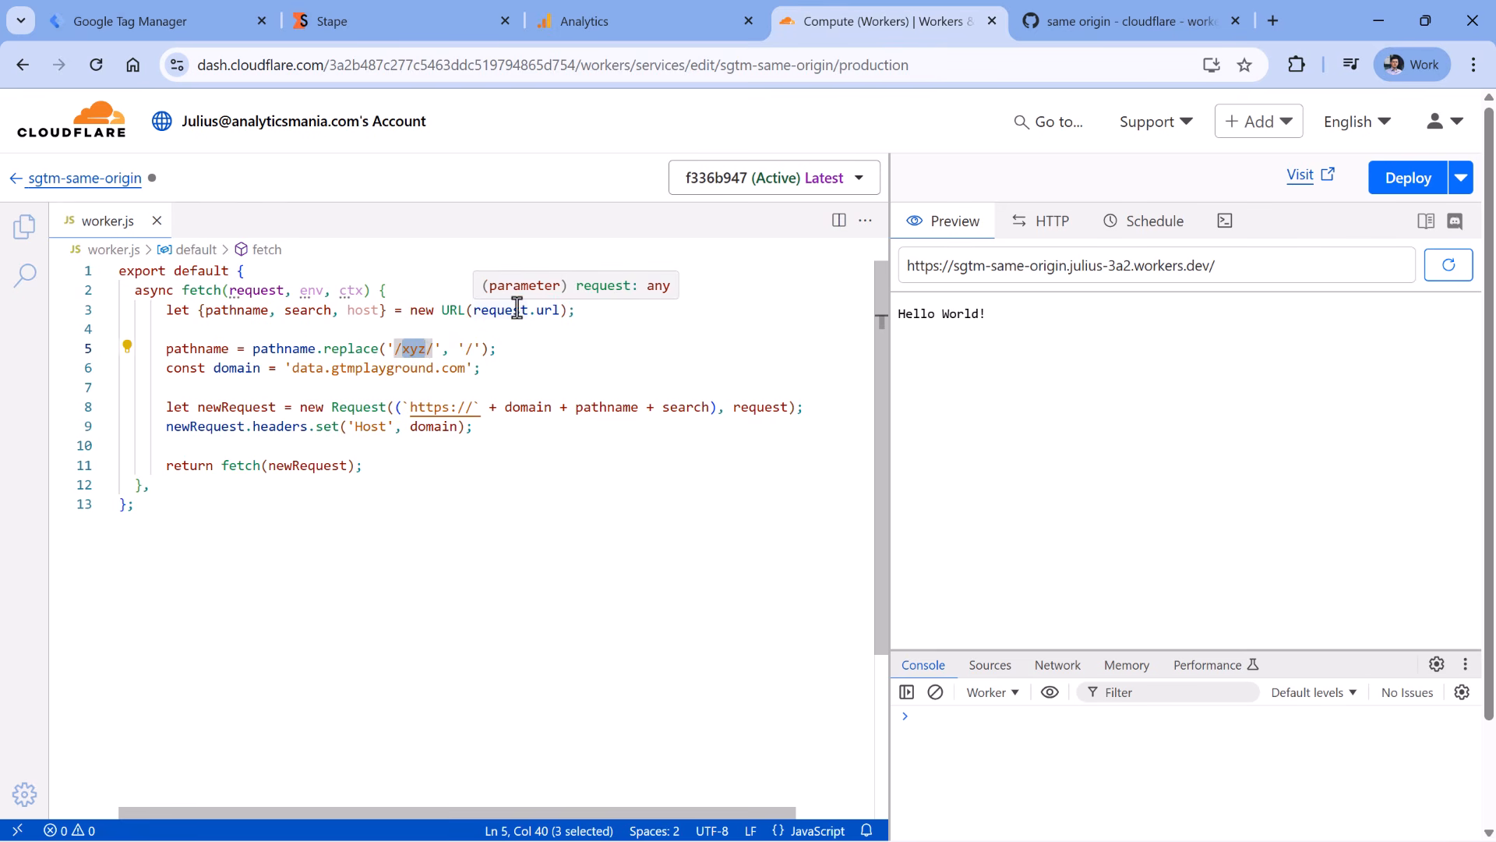
left_click(434, 349)
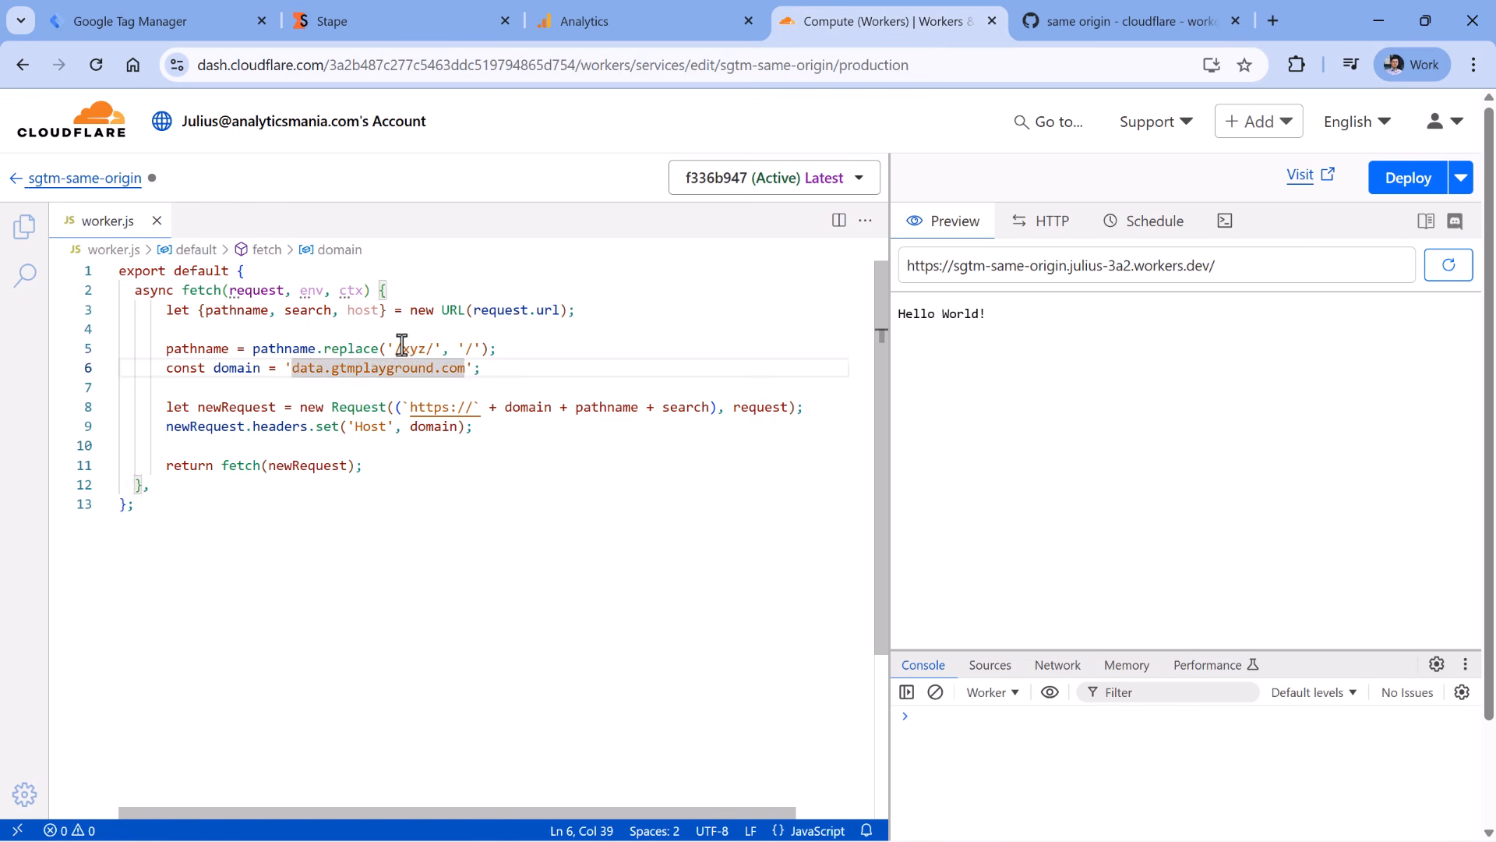
left_click_drag(400, 349, 429, 348)
type("ad")
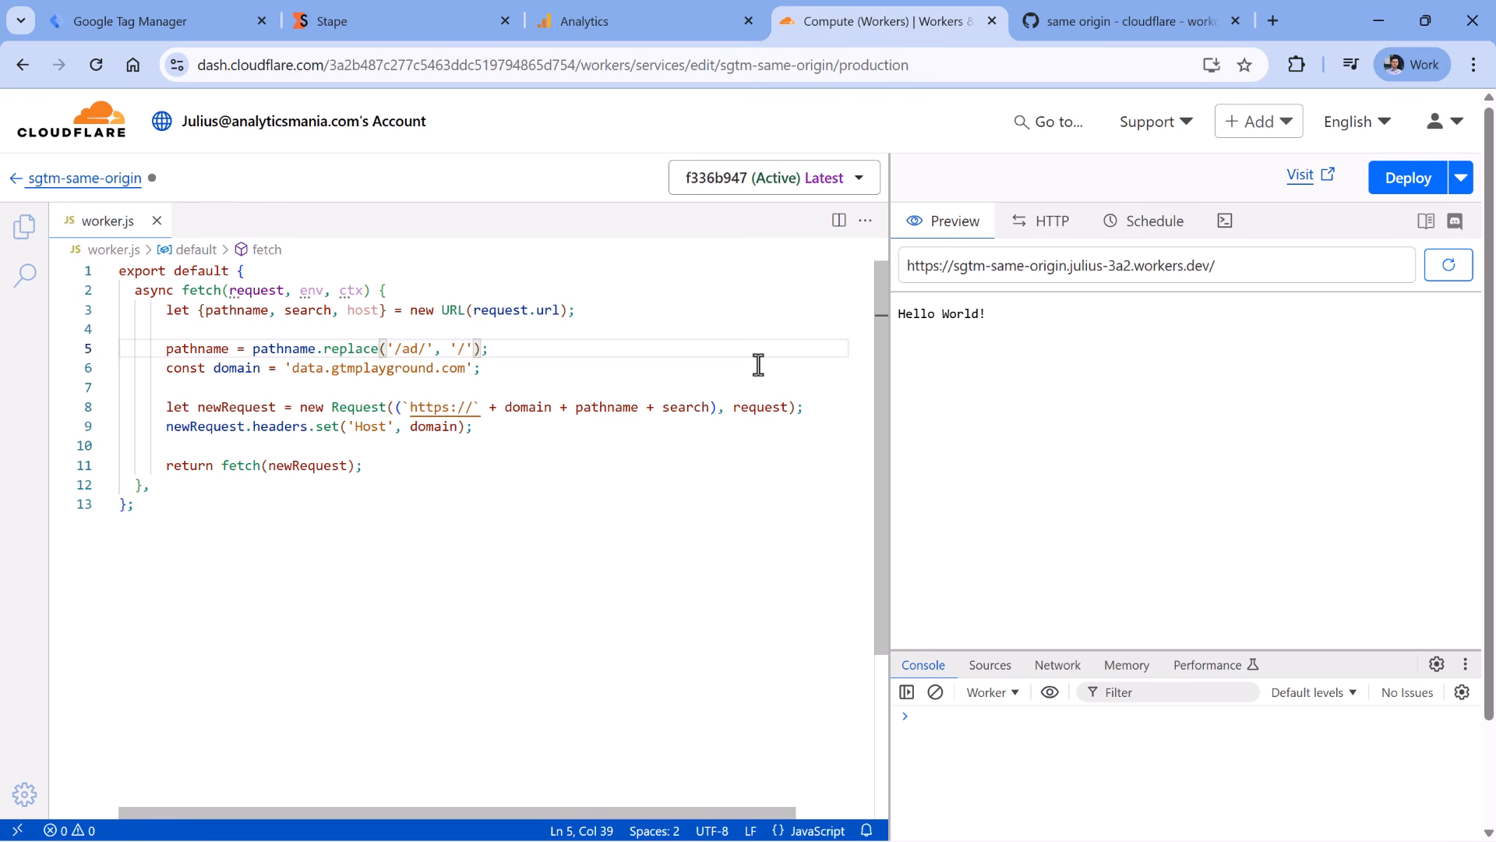
key("BackSpace")
key("BackSpace")
type("som")
left_click(1411, 181)
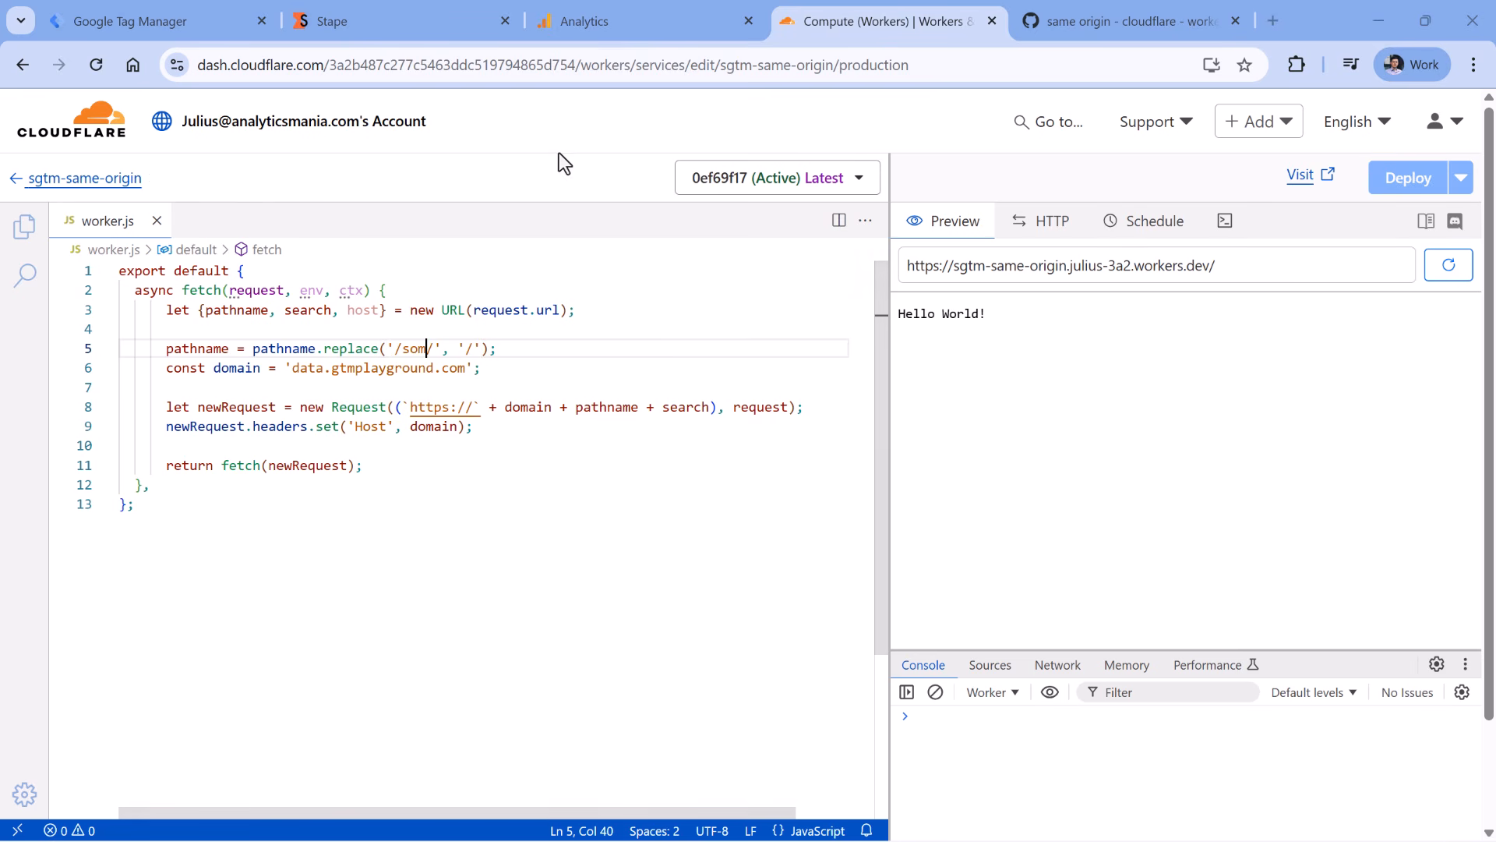
- Go to gtmplayground.com's Workers Routes and start adding a route
left_click(23, 184)
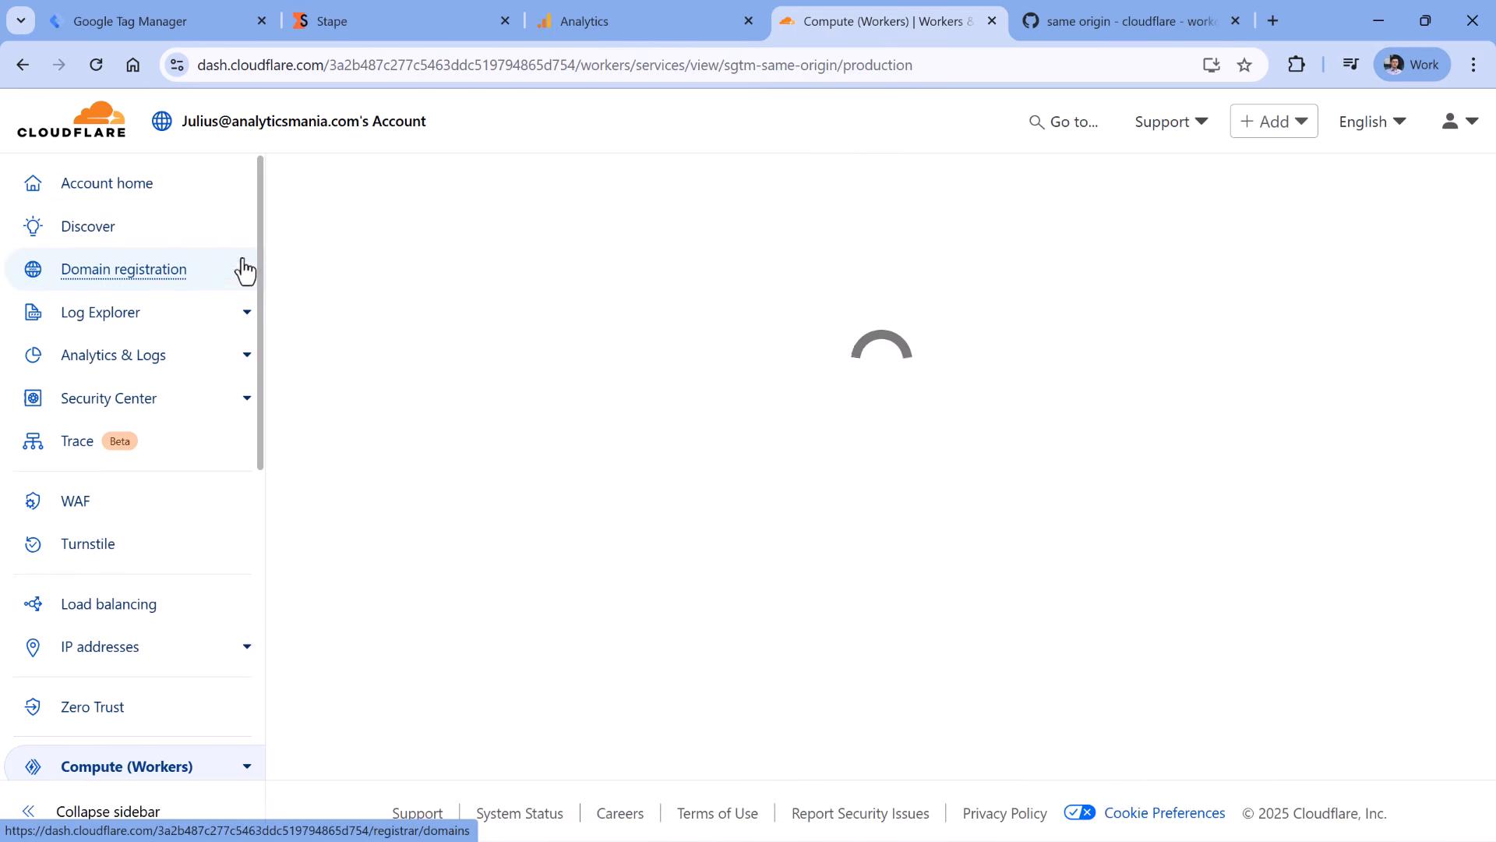
left_click(109, 189)
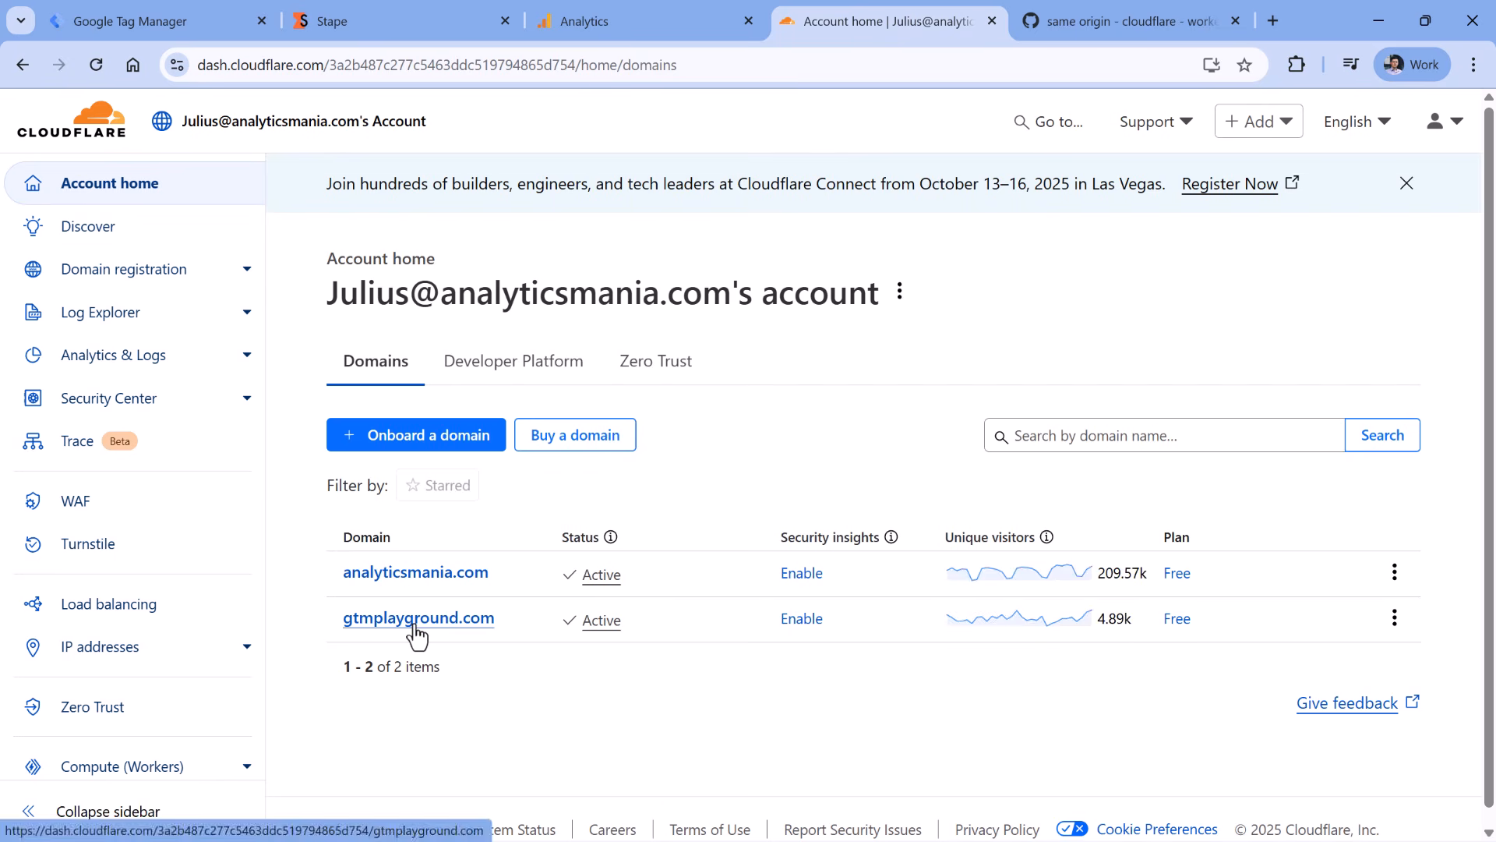
left_click(415, 631)
scroll(173, 407, "down", 3)
left_click(120, 529)
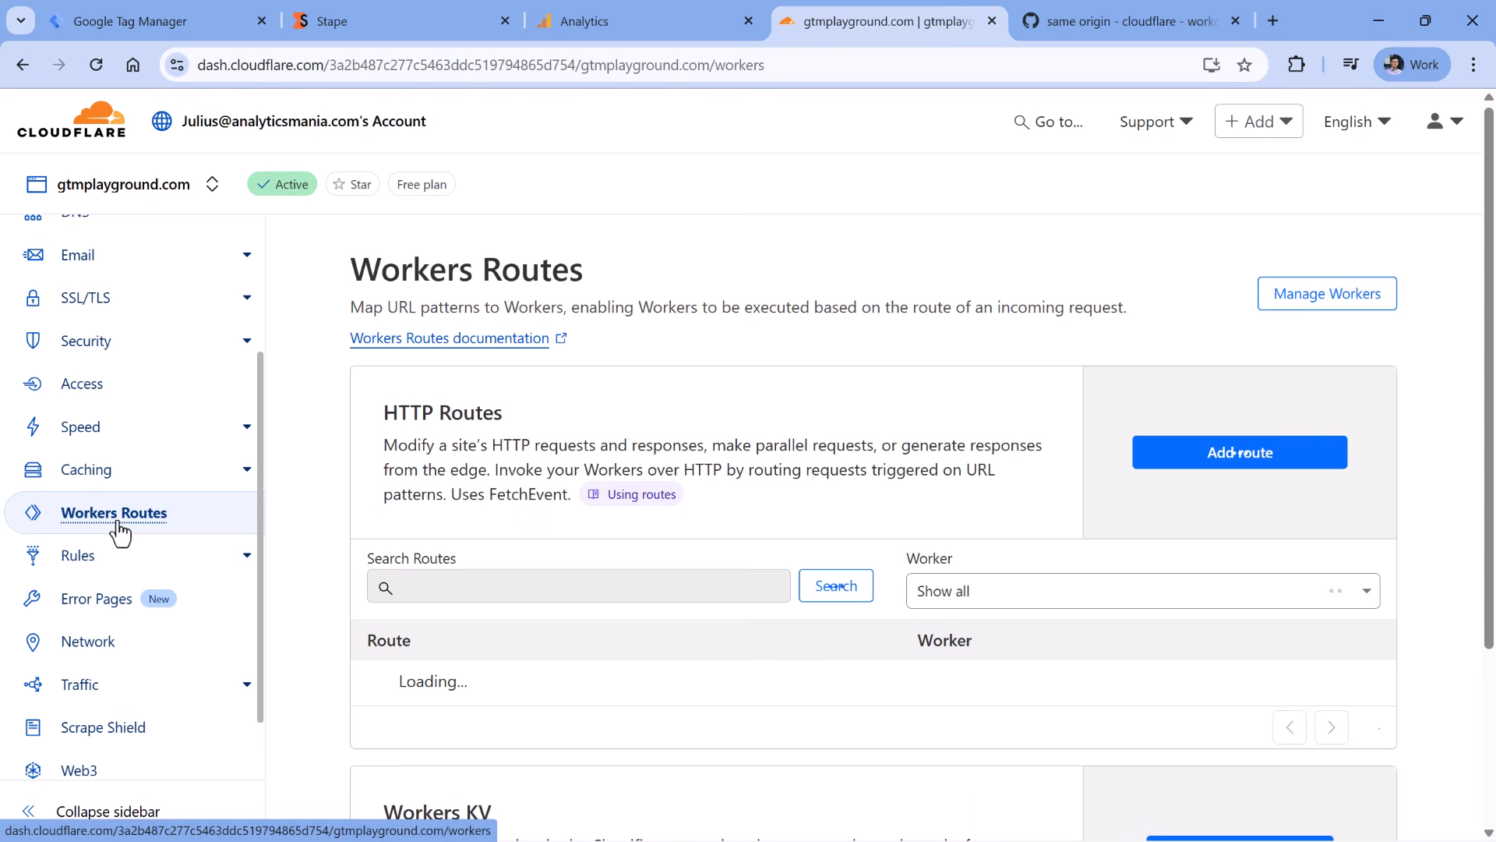
scroll(1239, 374, "down", 1)
left_click(1239, 374)
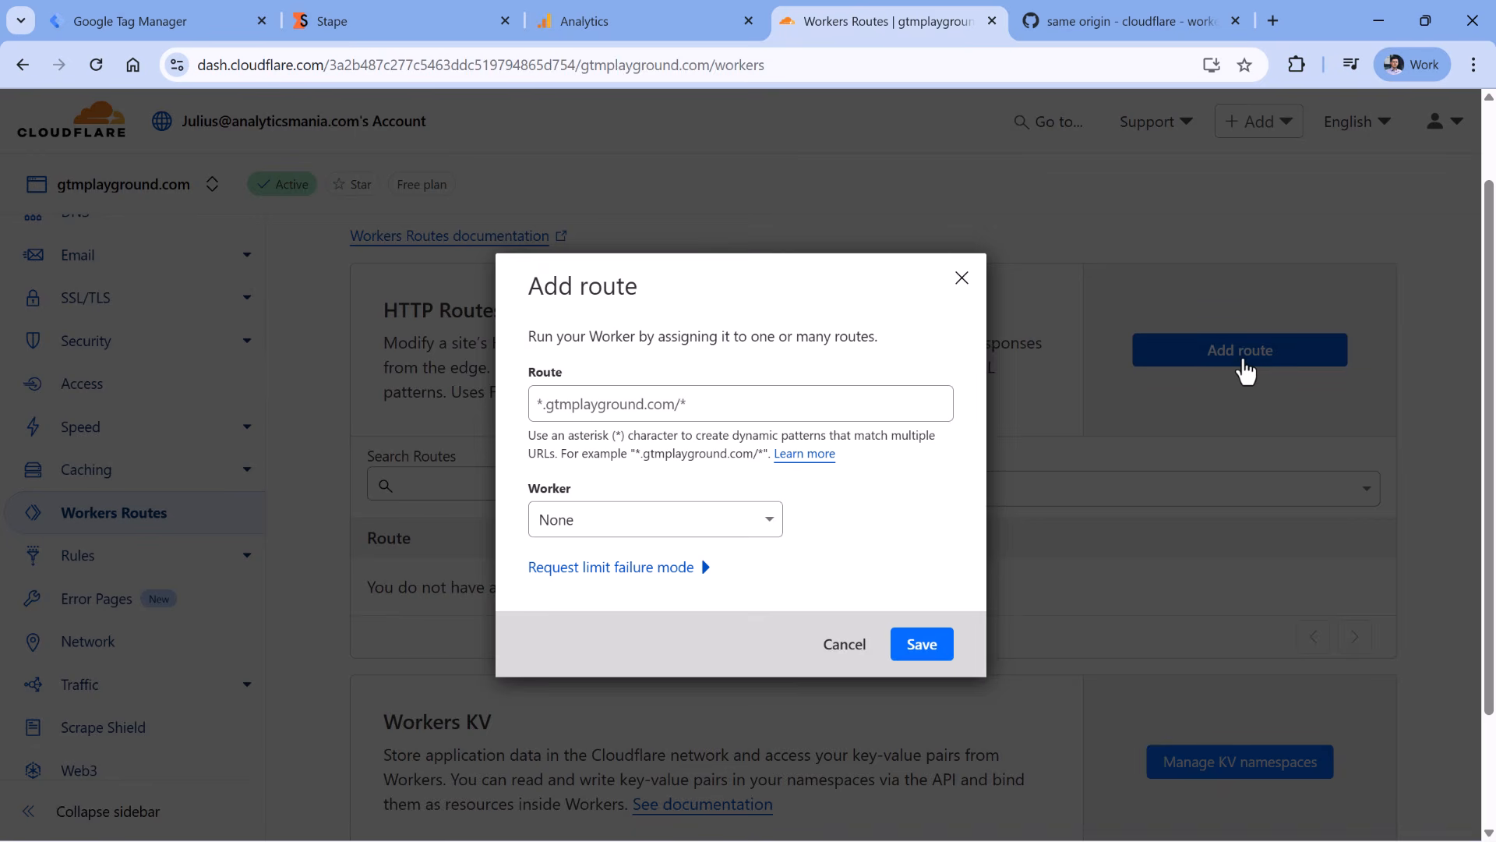
- Enter route gtmplayground.com/som* and assign it the sgtm-same-origin worker
left_click(612, 402)
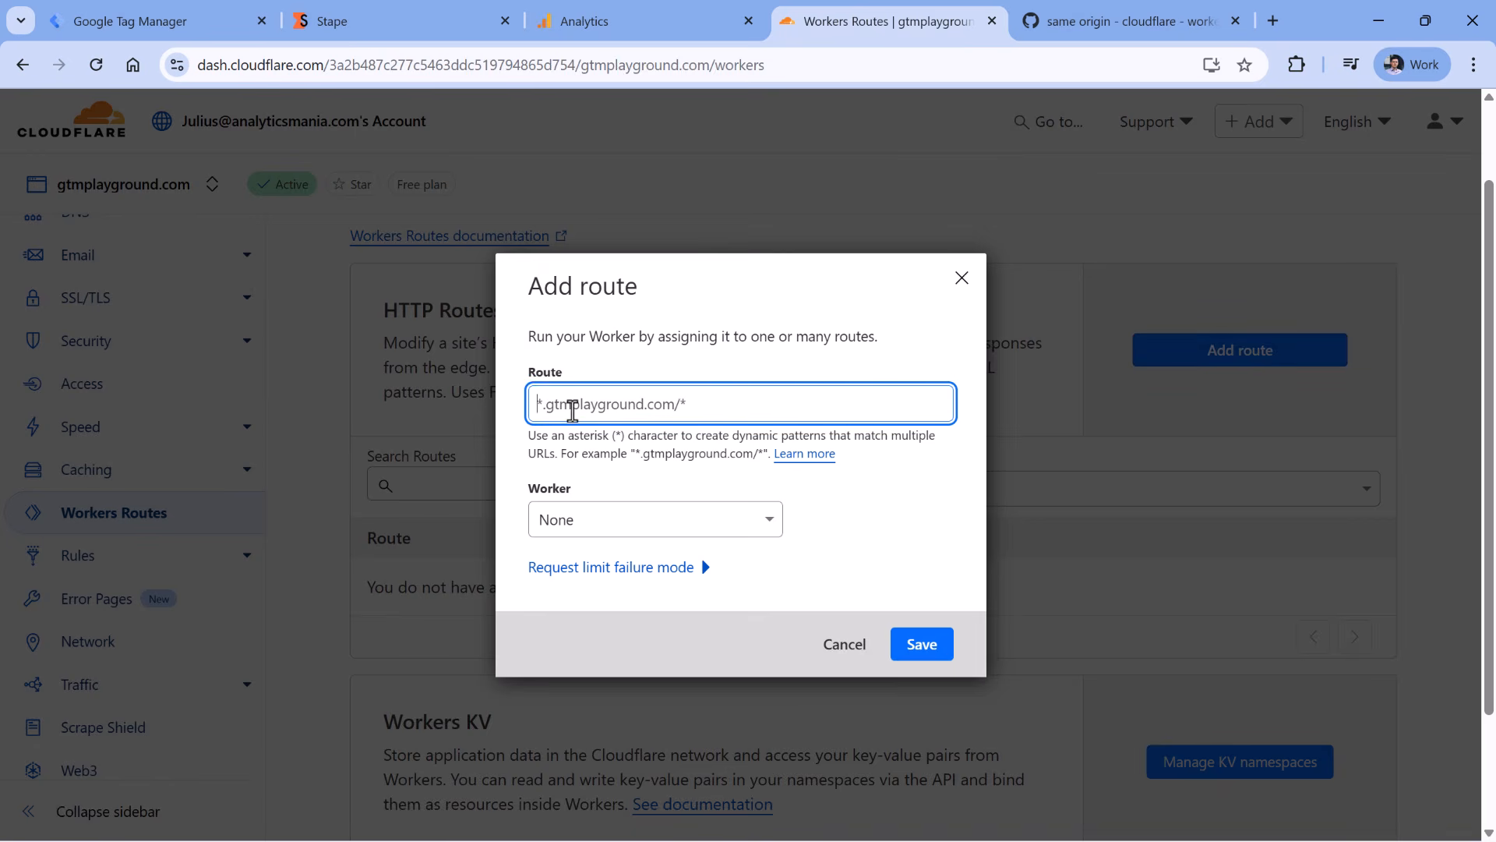
type("gtmplaug")
key("BackSpace")
key("BackSpace")
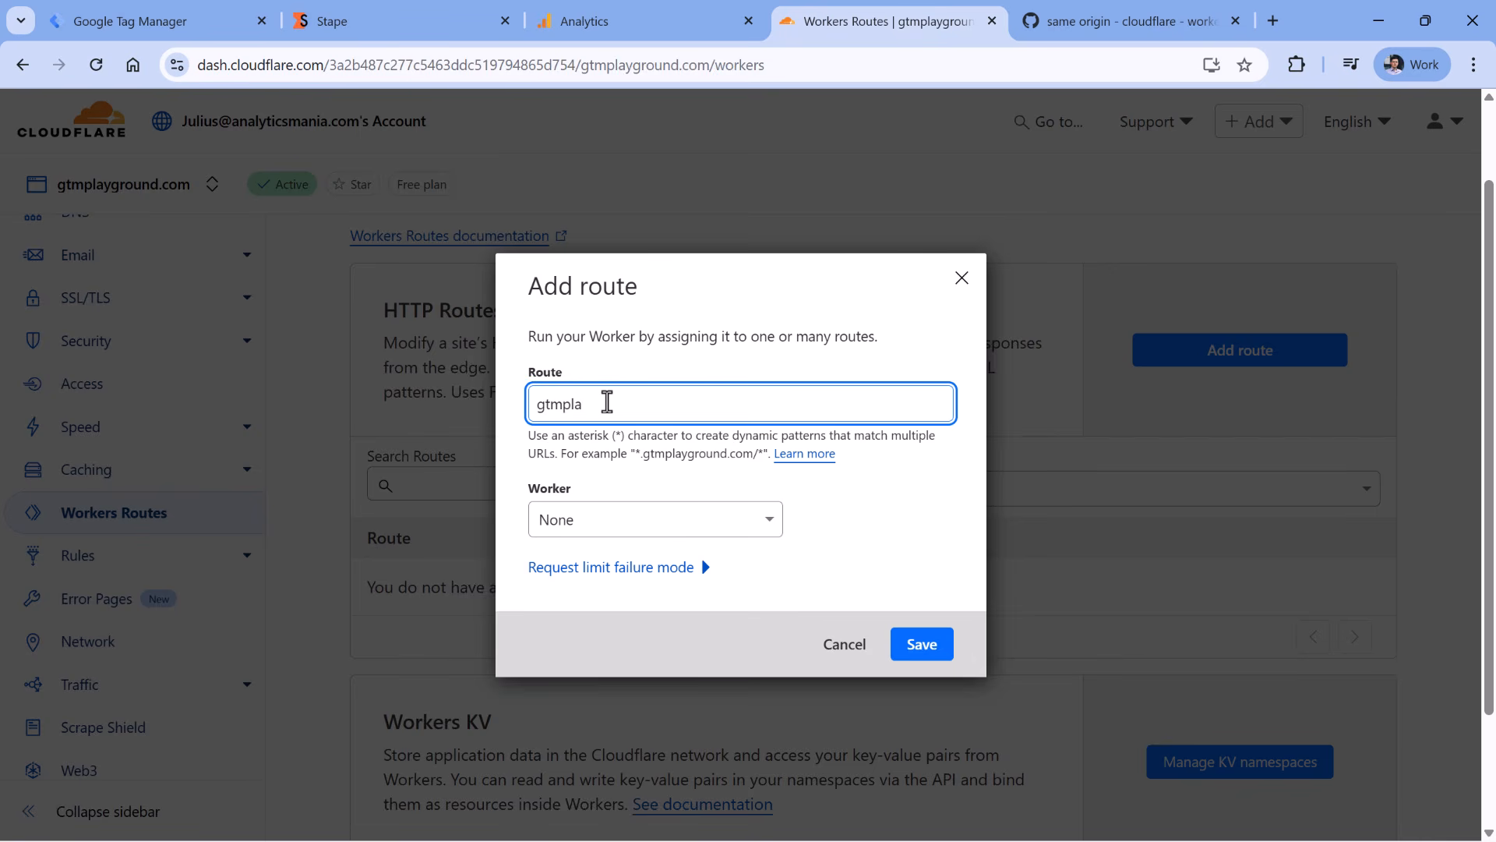
type("yground.com/som")
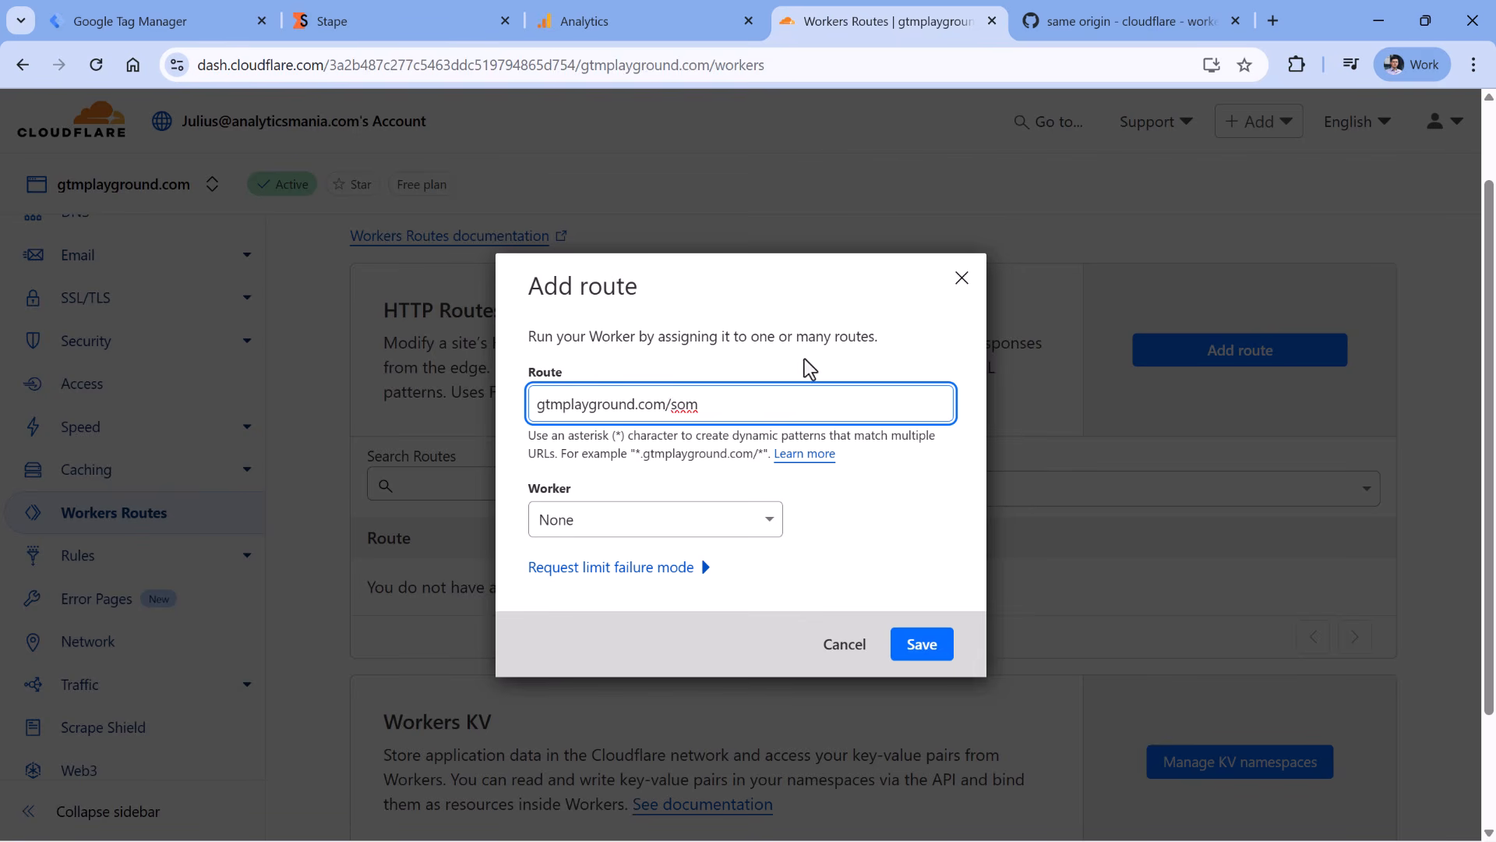
type("*")
left_click(639, 524)
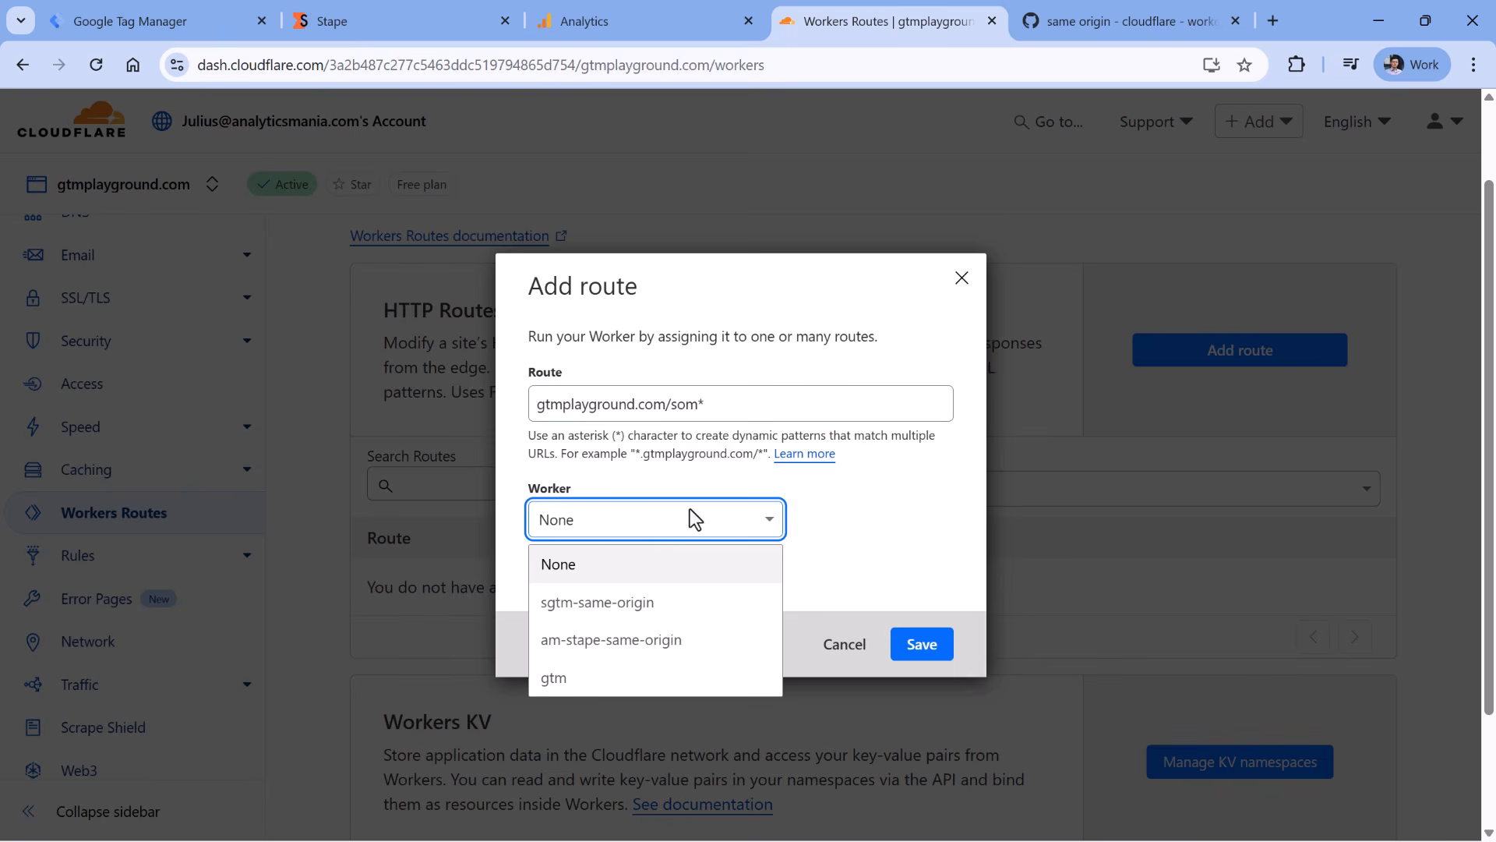
left_click(624, 616)
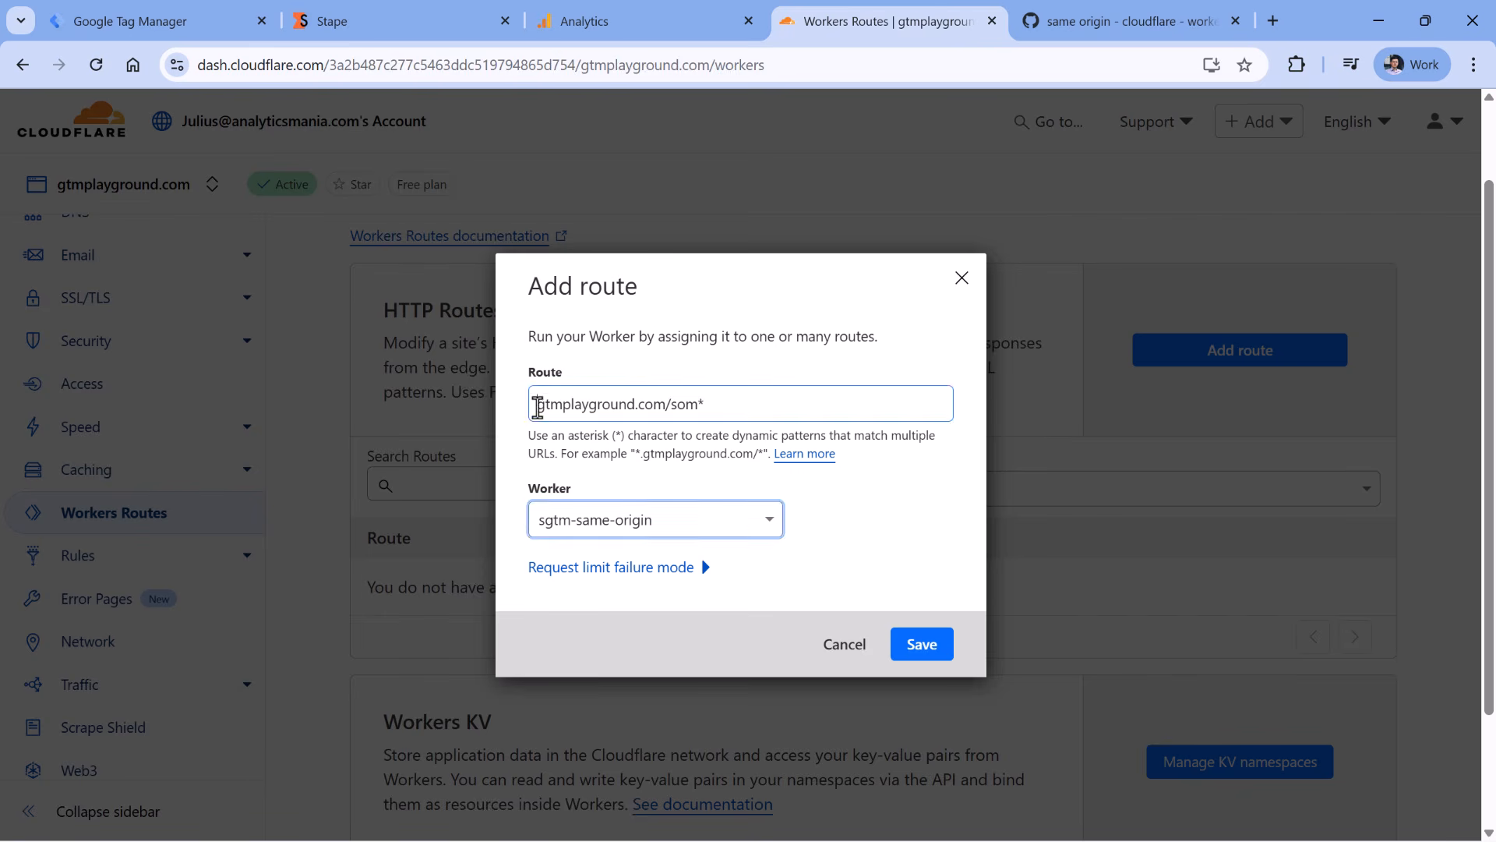
- Fix the route pattern to end in som*, check Stape's domain, and save the route
left_click_drag(535, 404, 691, 405)
double_click(686, 404)
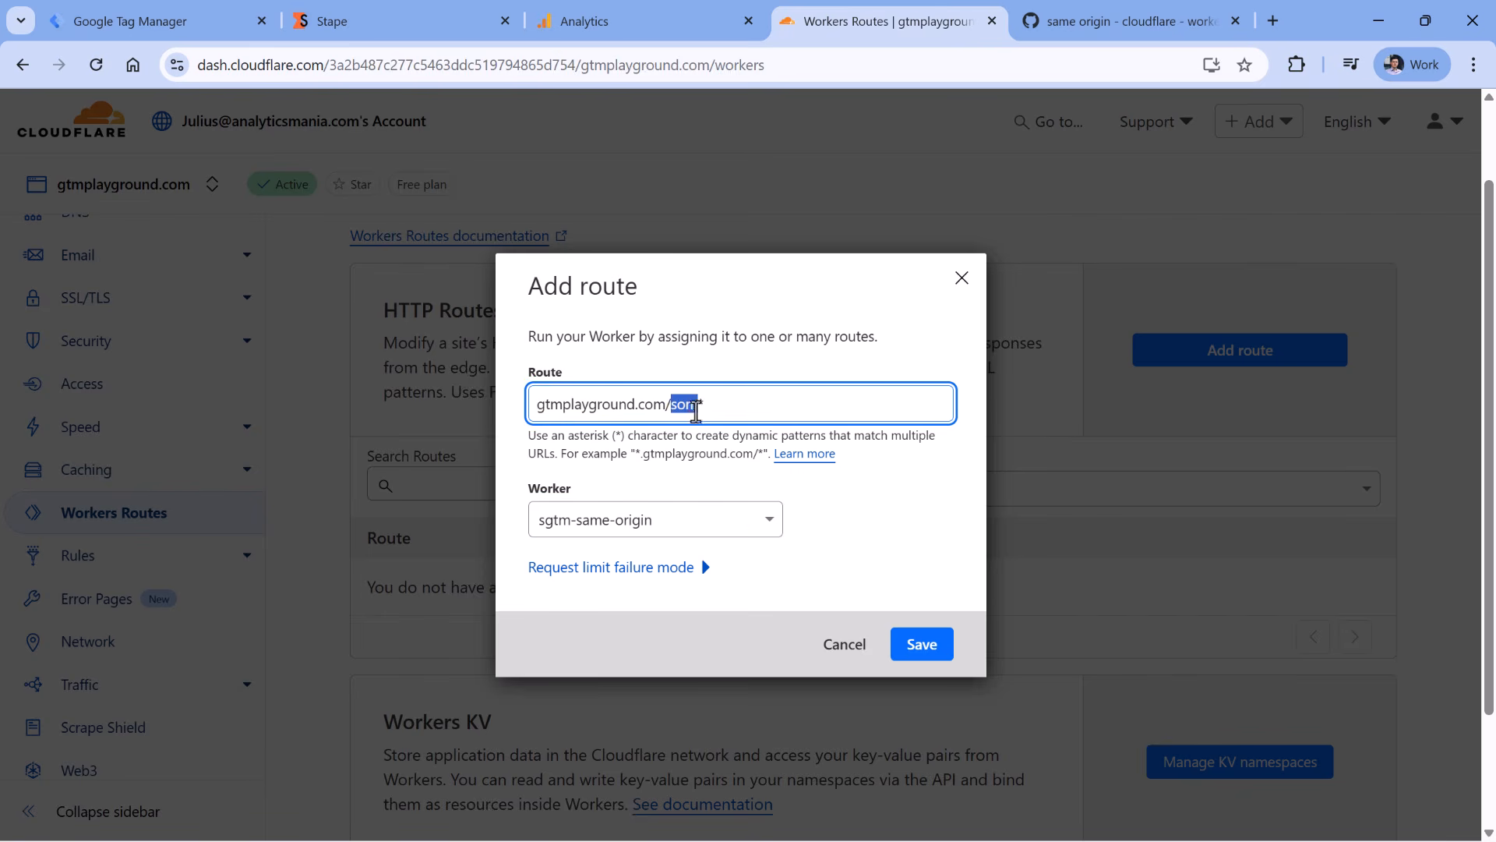
left_click(697, 404)
type("*")
left_click(401, 8)
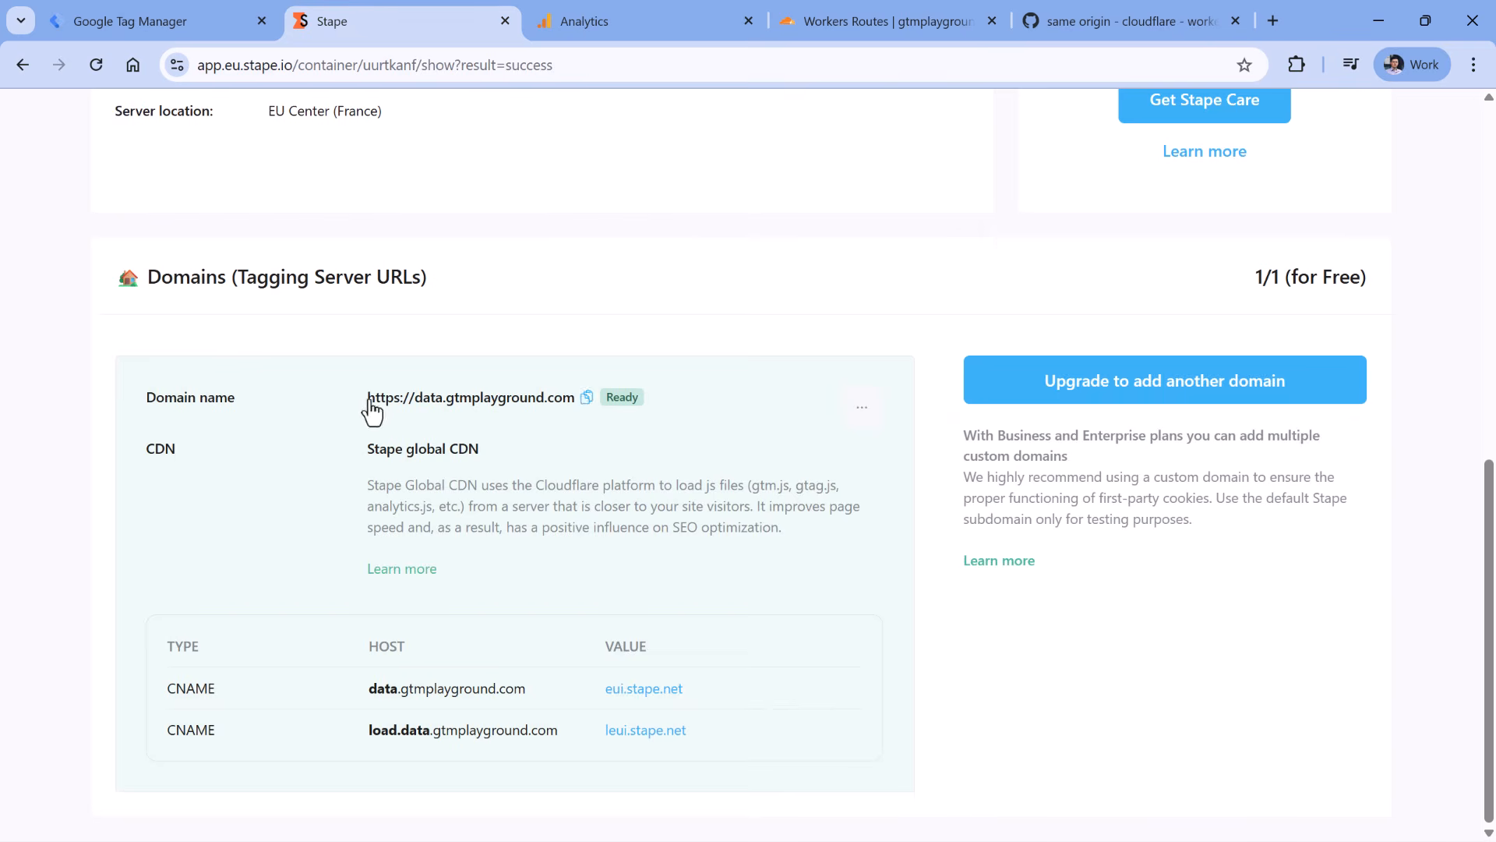
left_click_drag(367, 401, 577, 403)
left_click(888, 21)
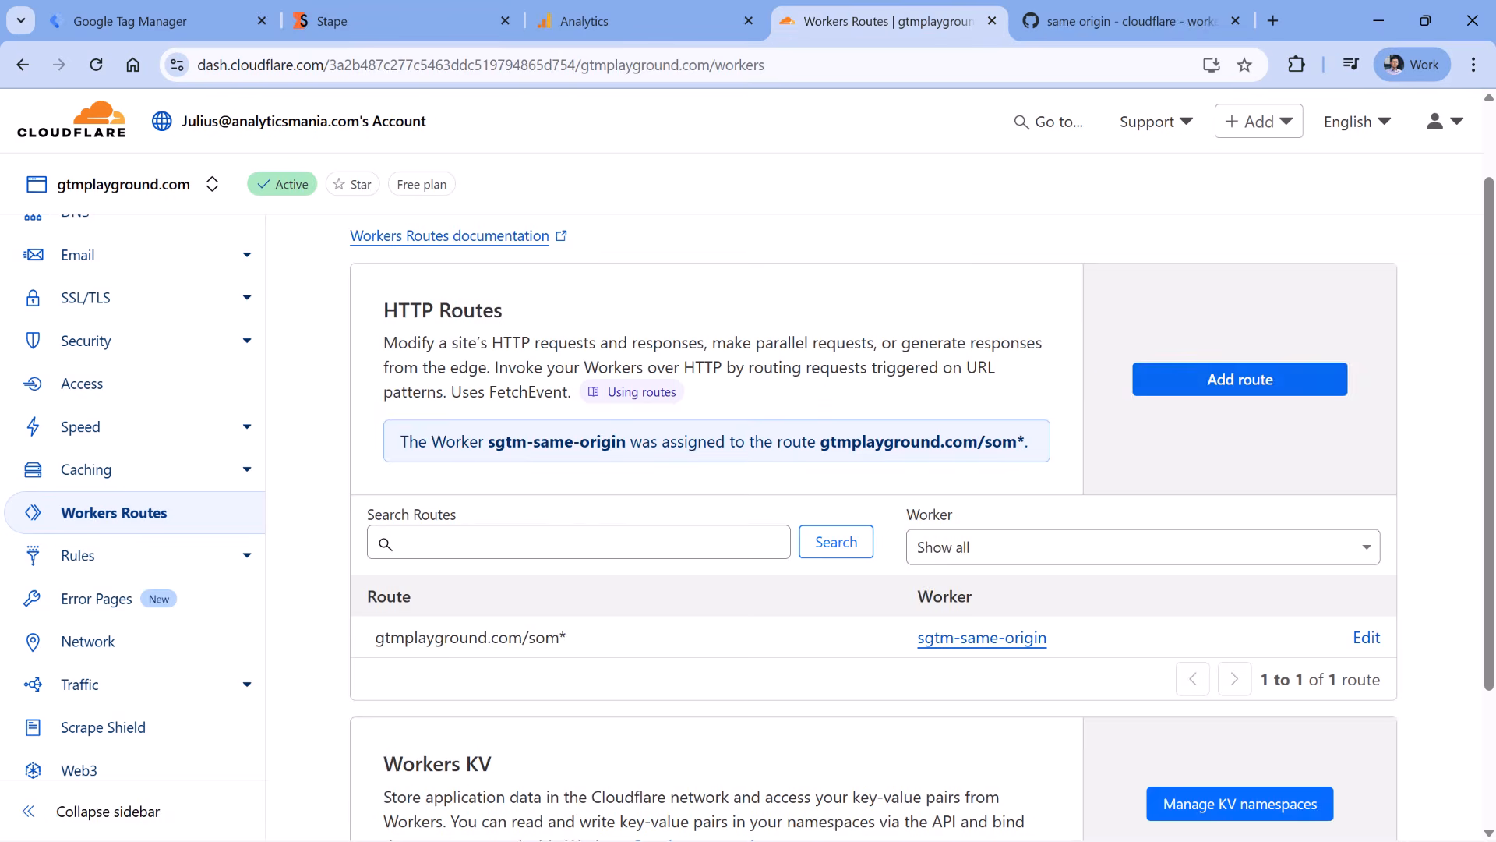
scroll(808, 441, "down", 3)
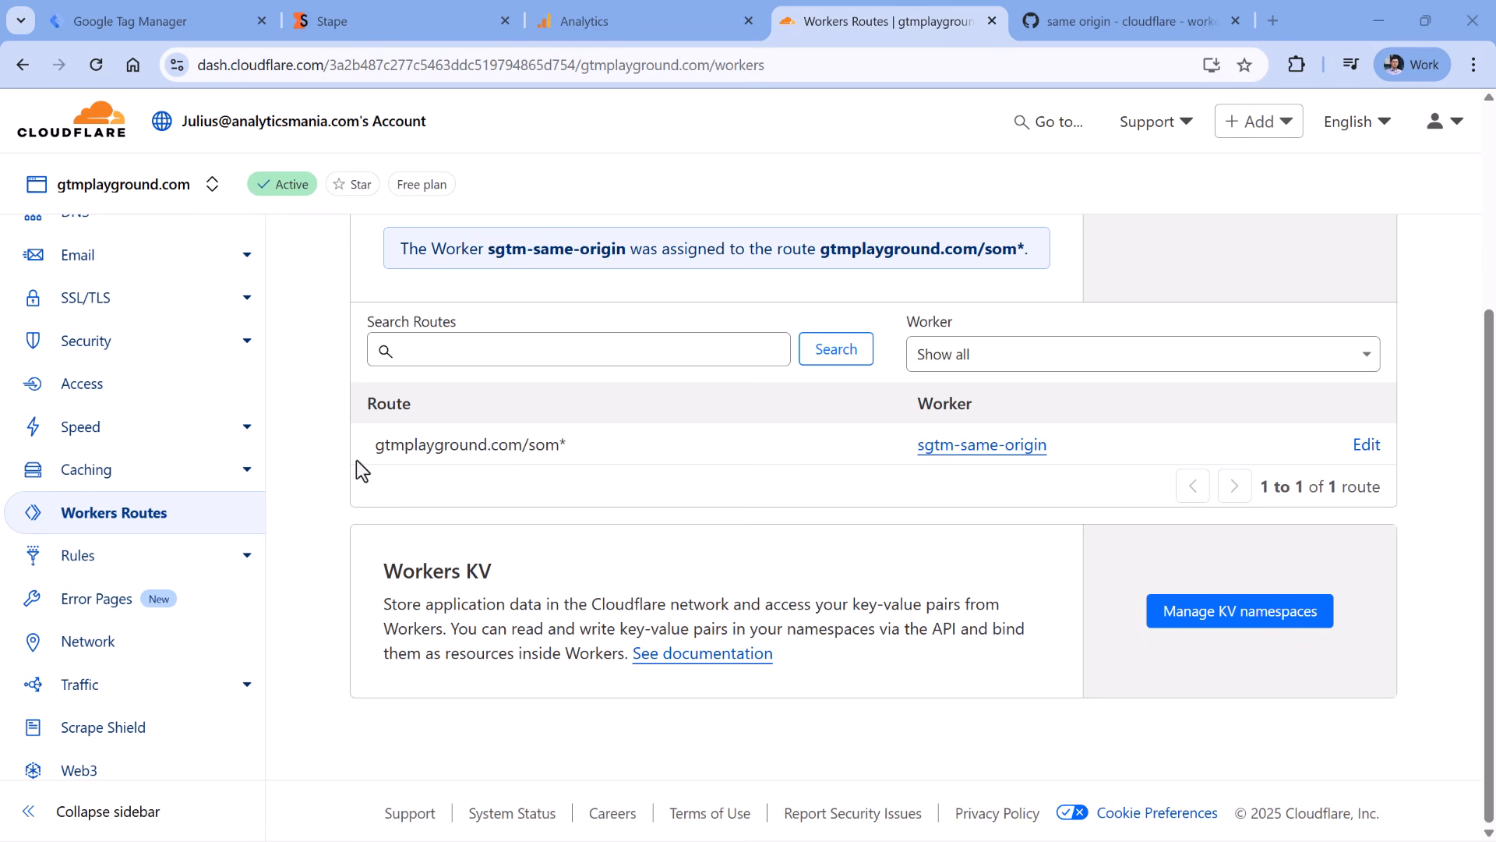
- Create a new Configuration Rule named 'sgtm same origin - ssl'
left_click(78, 556)
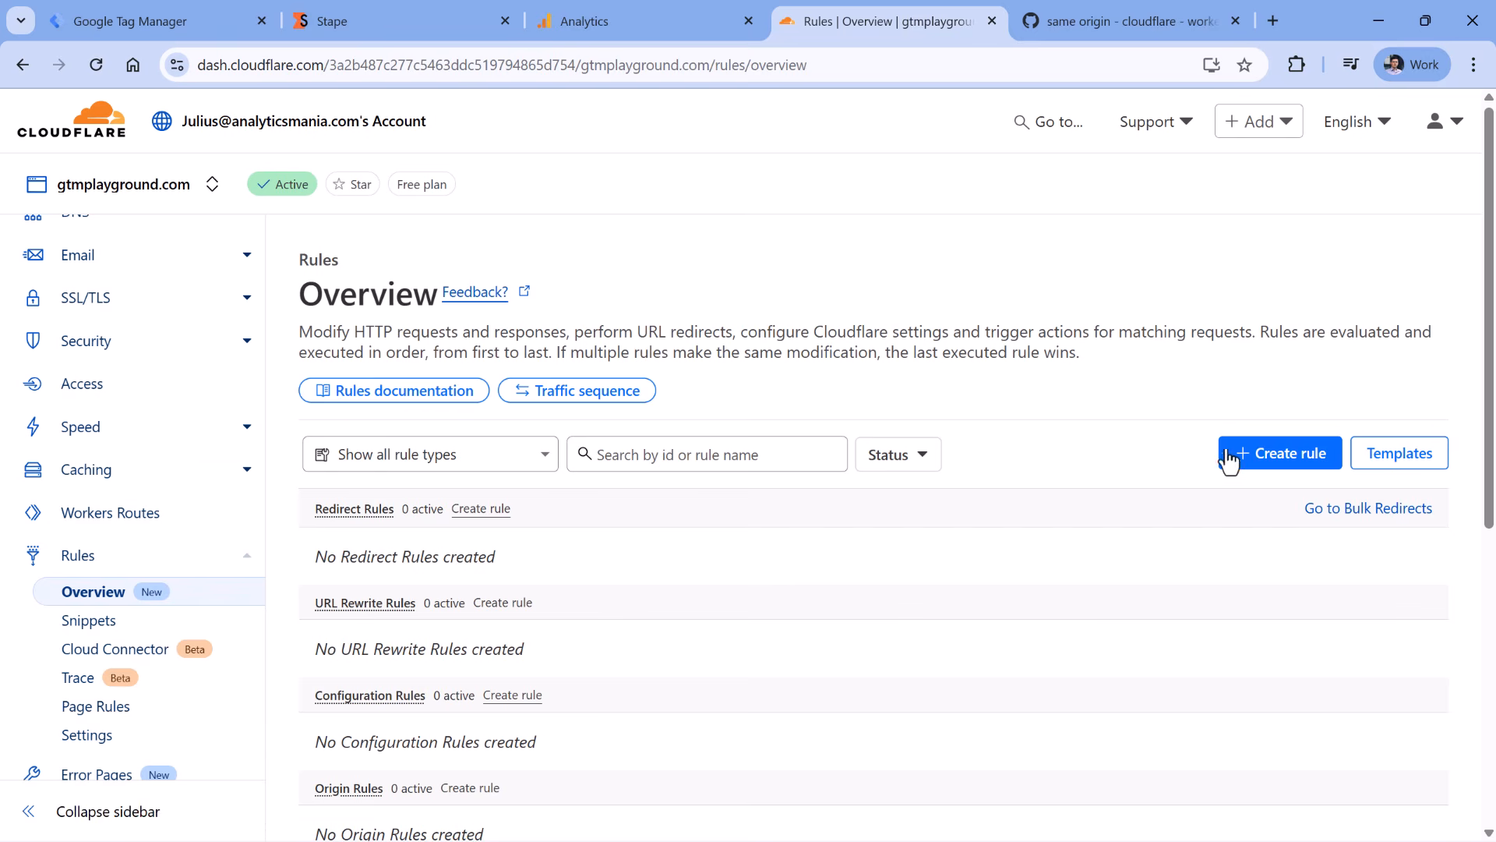
left_click(1290, 468)
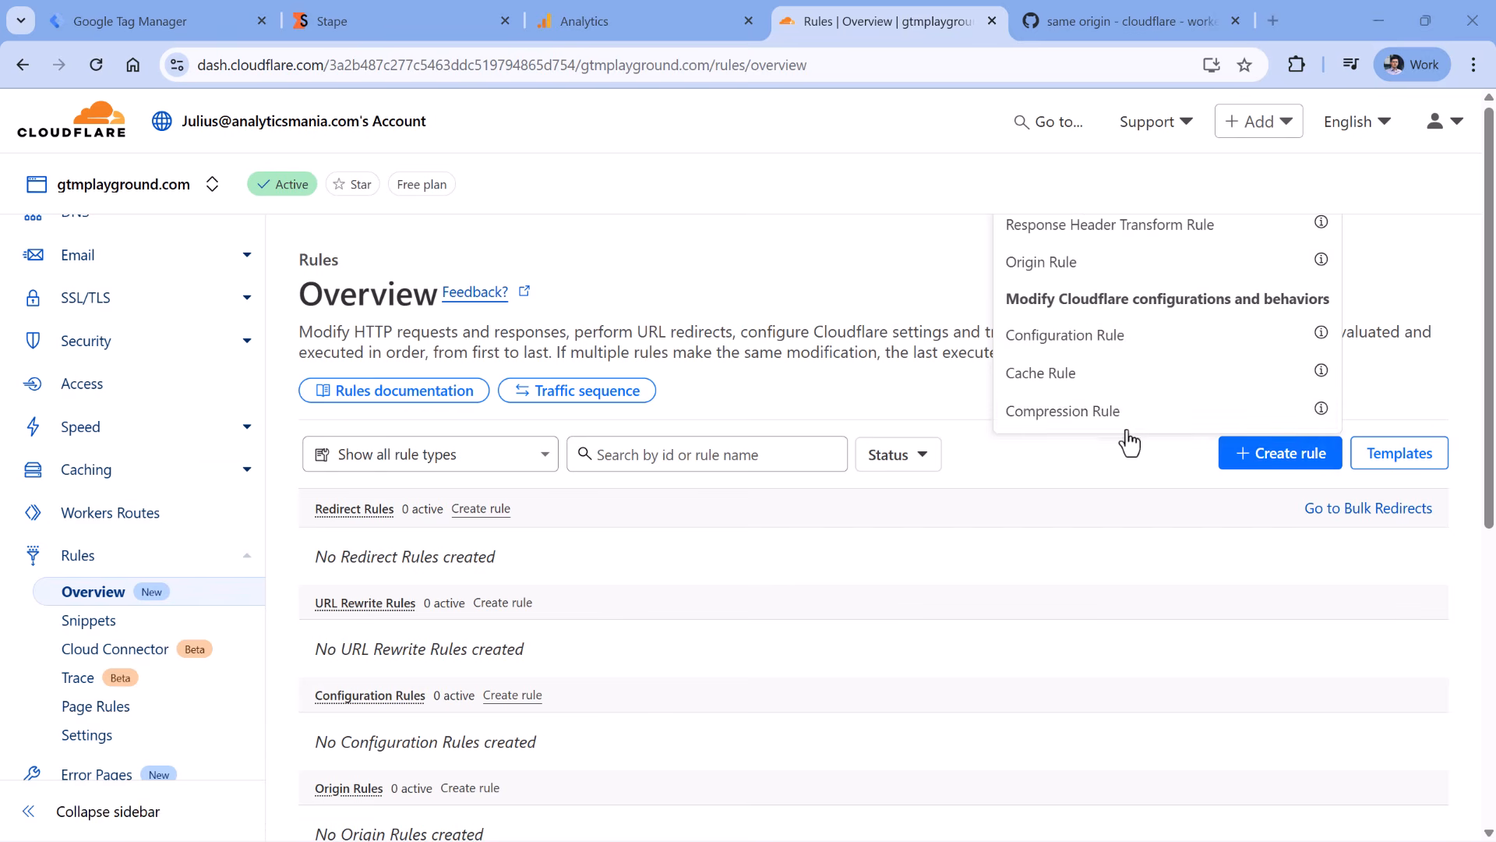
left_click(1073, 337)
scroll(988, 335, "down", 4)
scroll(500, 427, "down", 2)
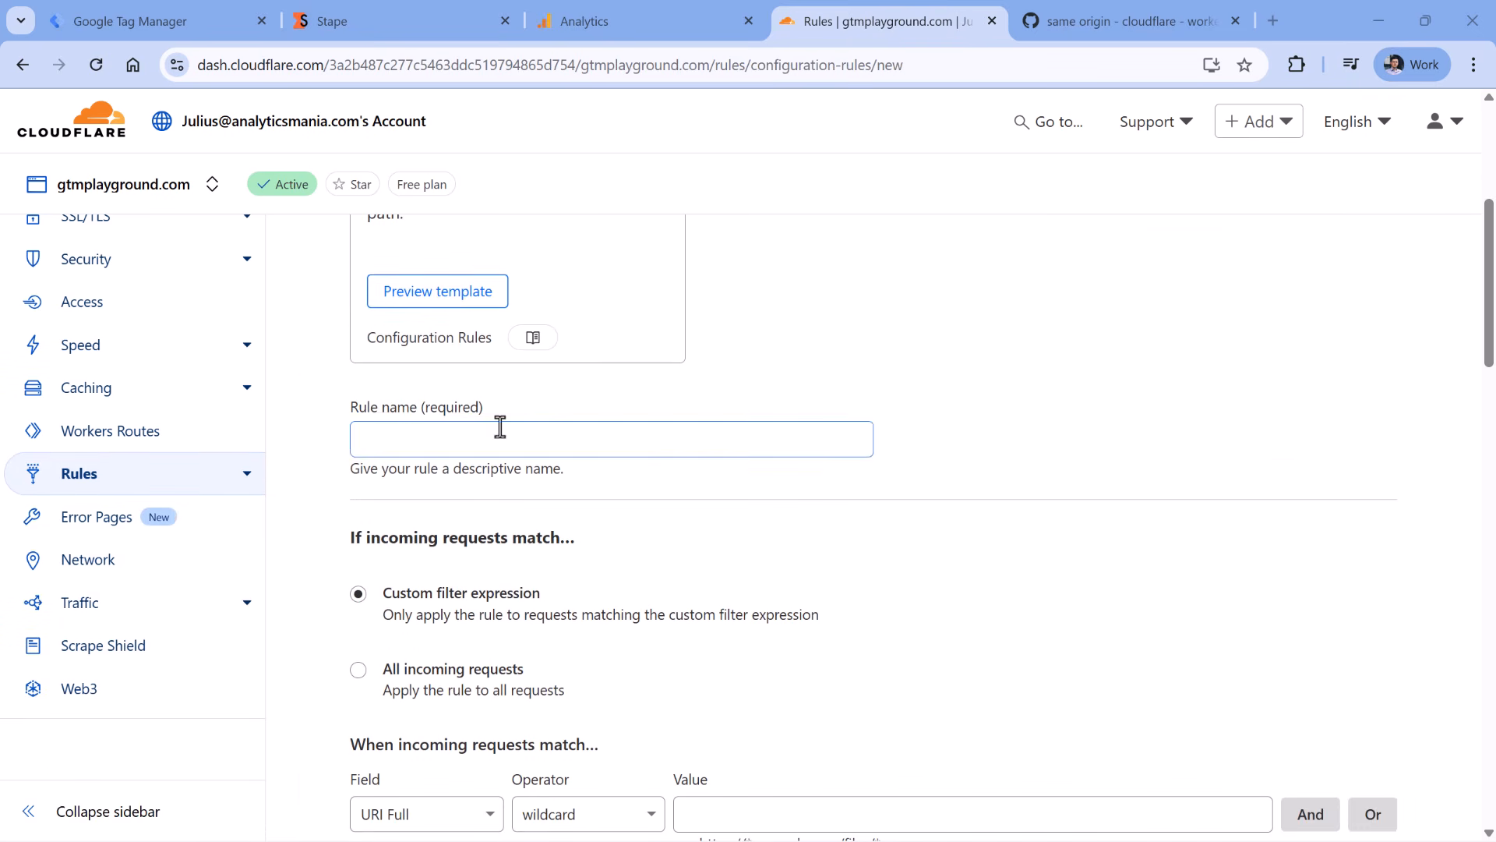
left_click(500, 427)
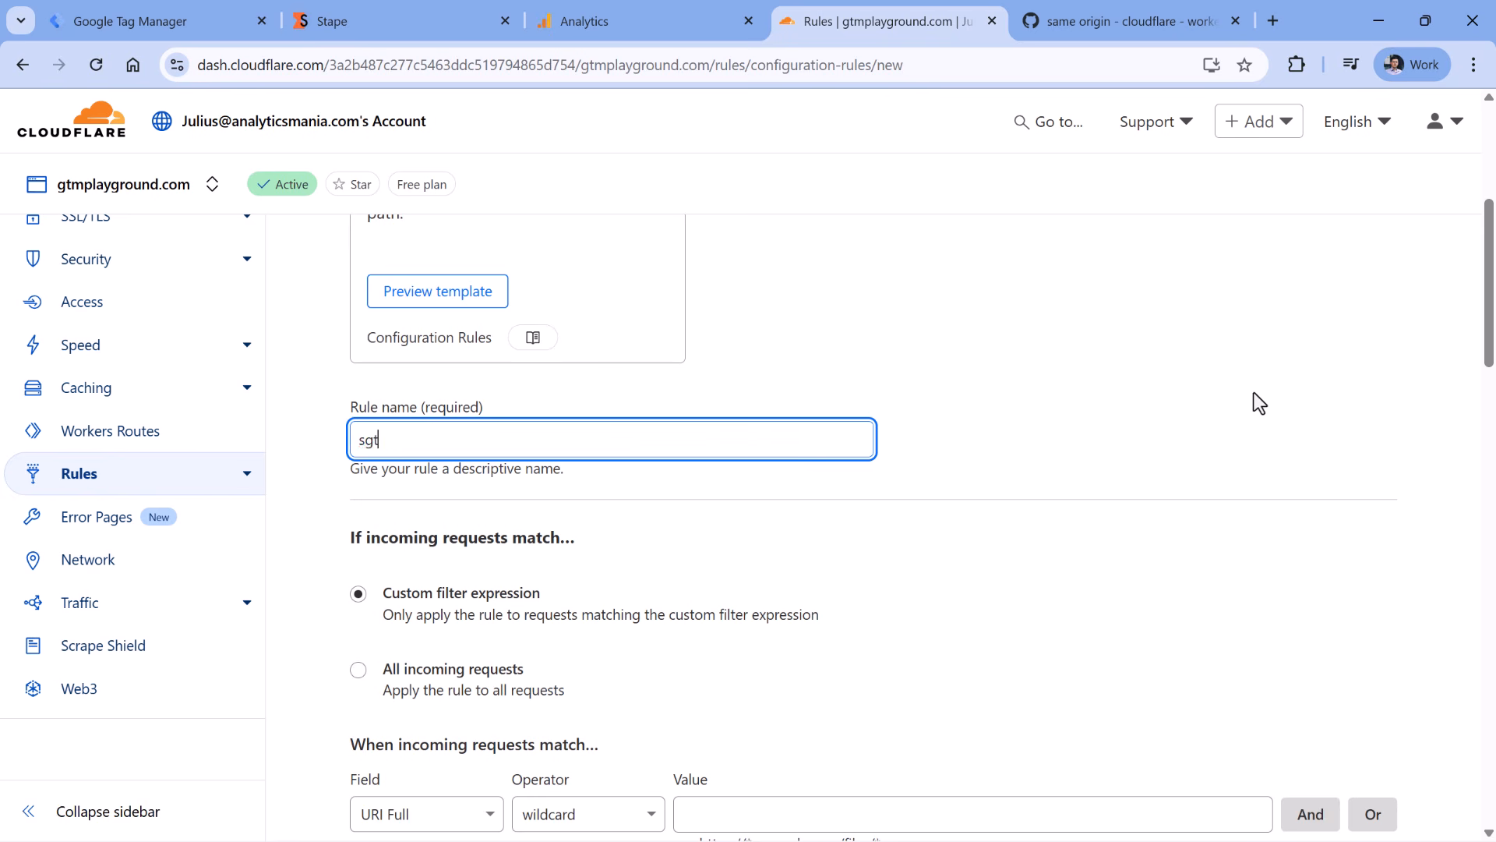
type("m same origin - ssl")
- Make the rule match requests whose URI Path starts with /som
scroll(857, 390, "down", 5)
left_click(427, 407)
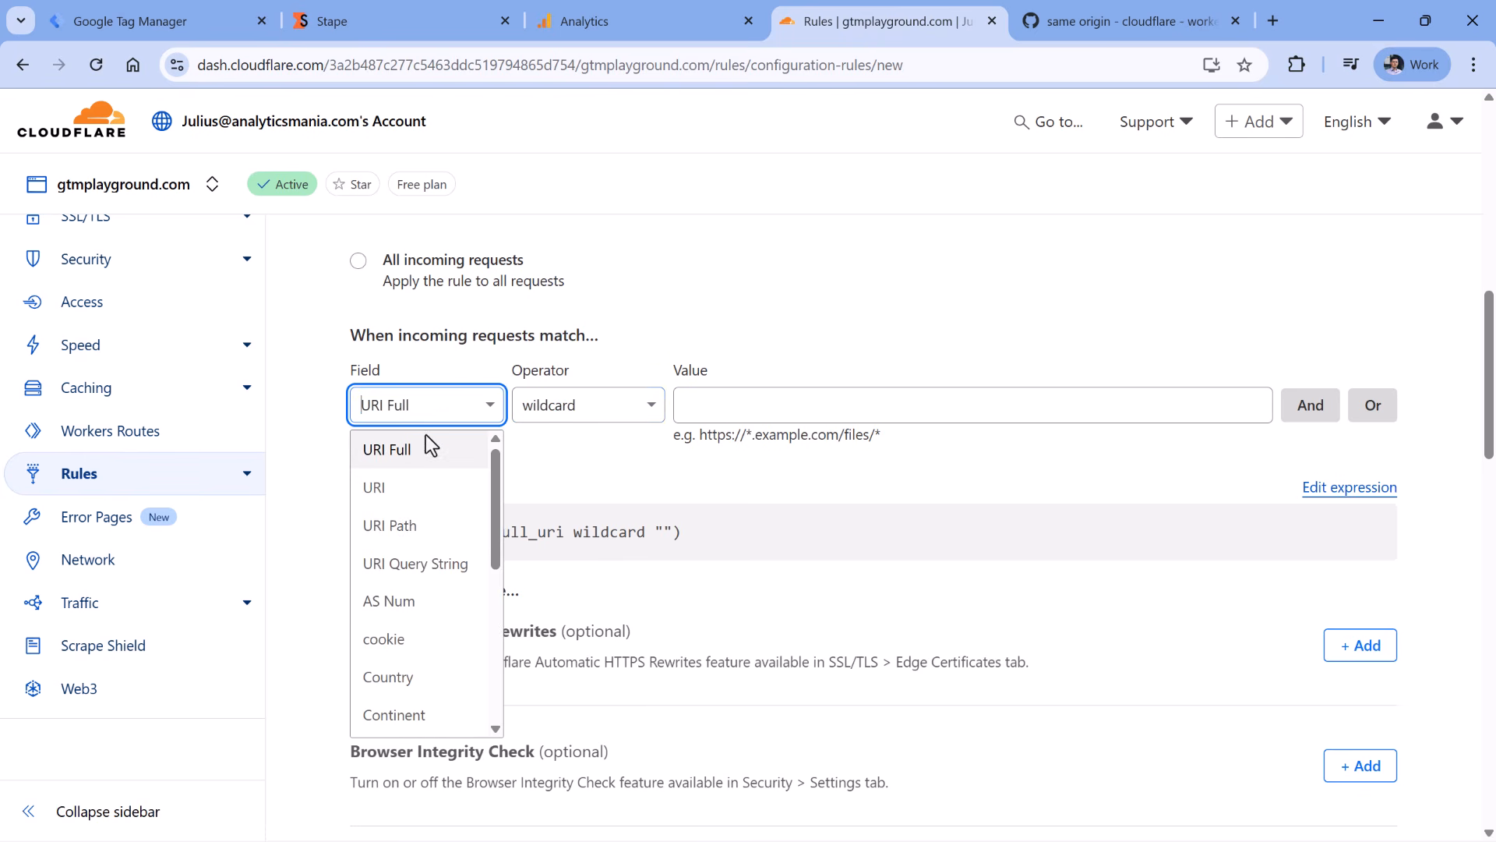
left_click(413, 527)
left_click(604, 398)
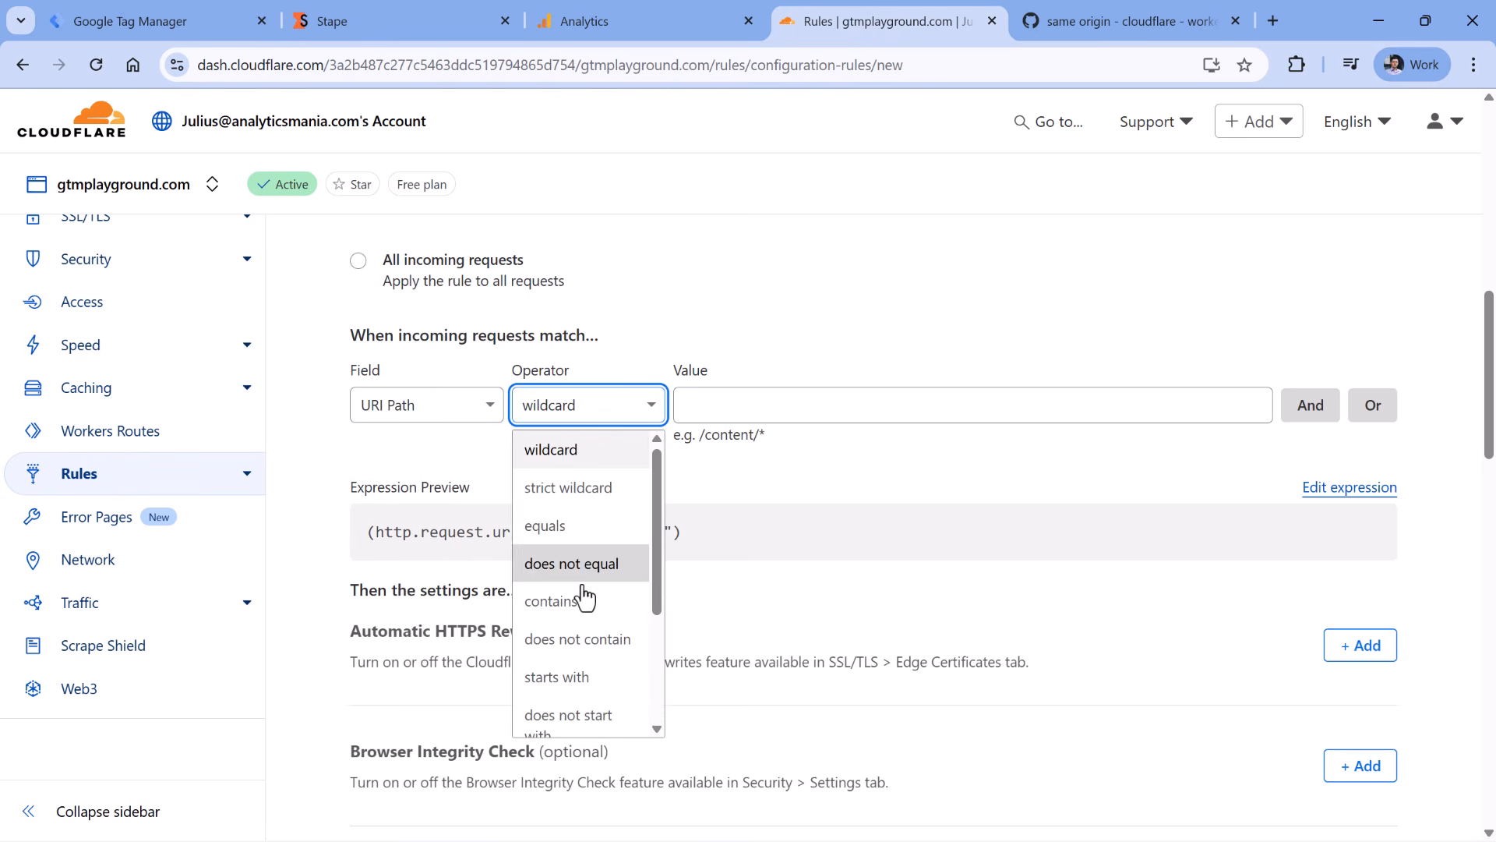
left_click(576, 678)
left_click(728, 402)
type("/")
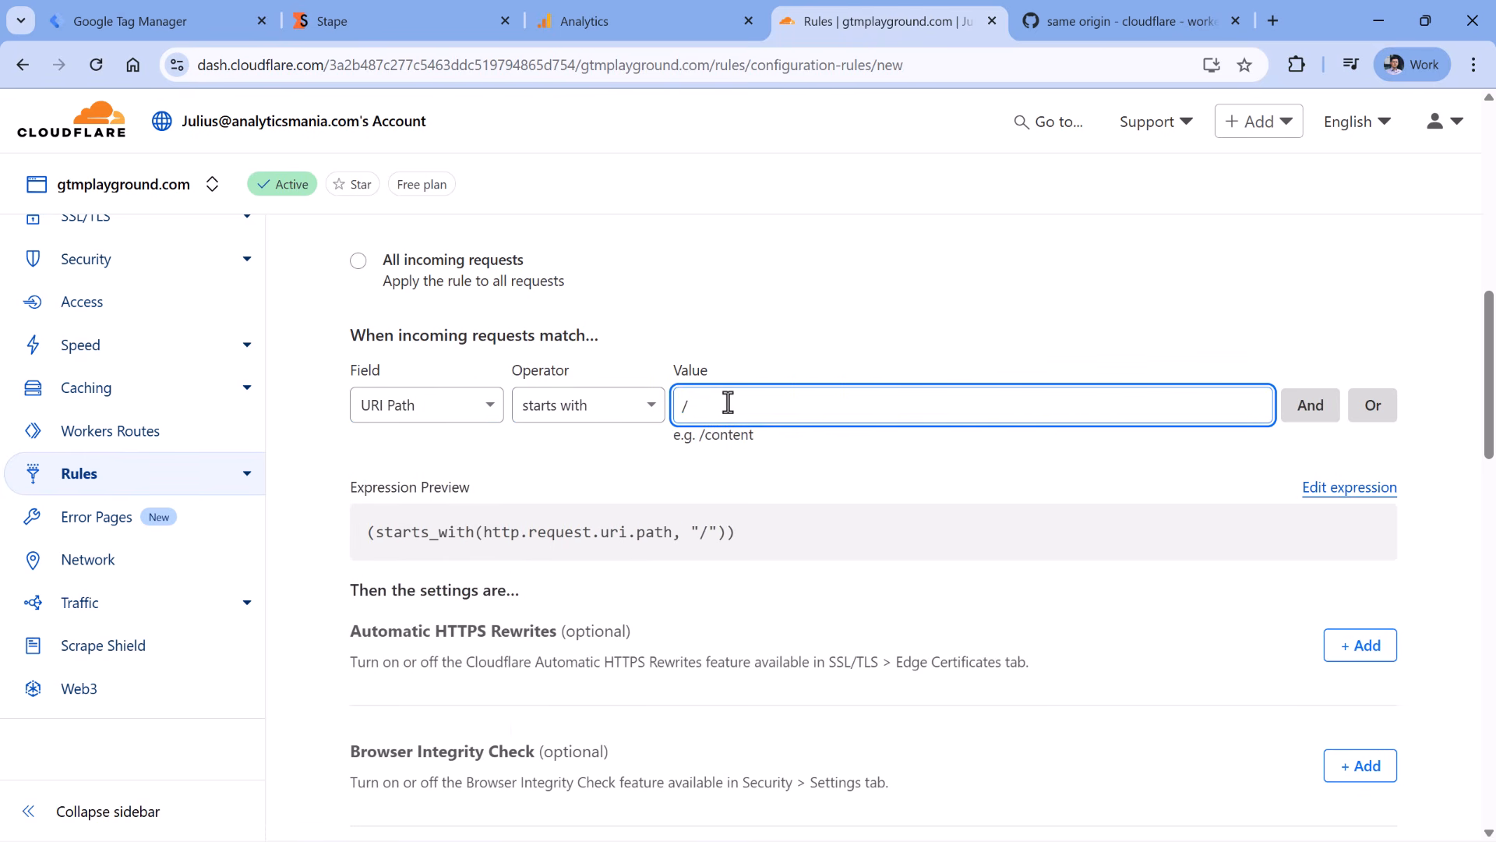
type("som")
- Add an SSL setting of Full and deploy the rule
scroll(625, 413, "down", 20)
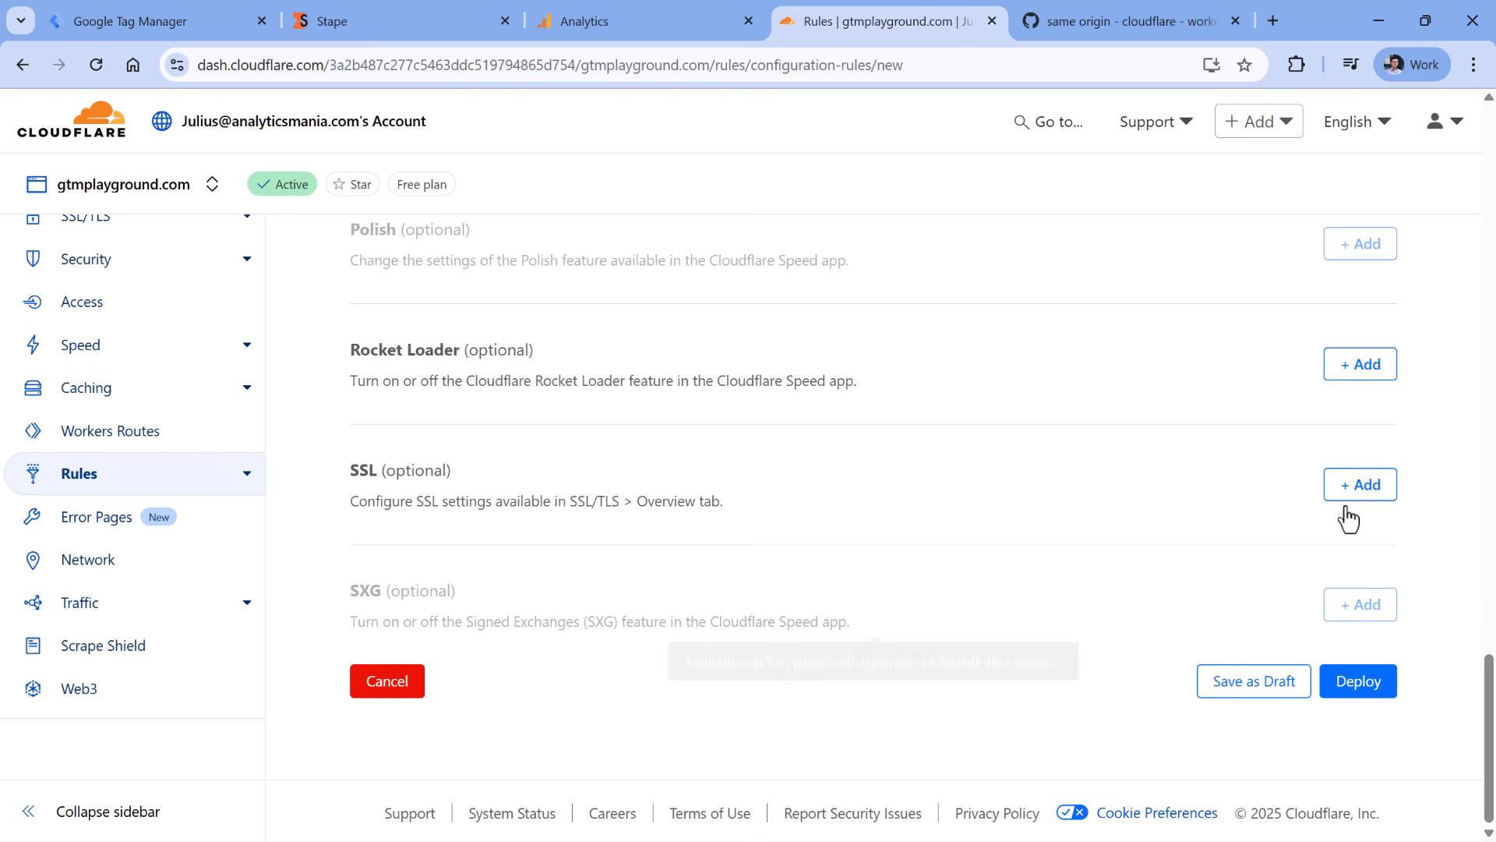
left_click(1352, 497)
left_click(468, 573)
left_click(417, 695)
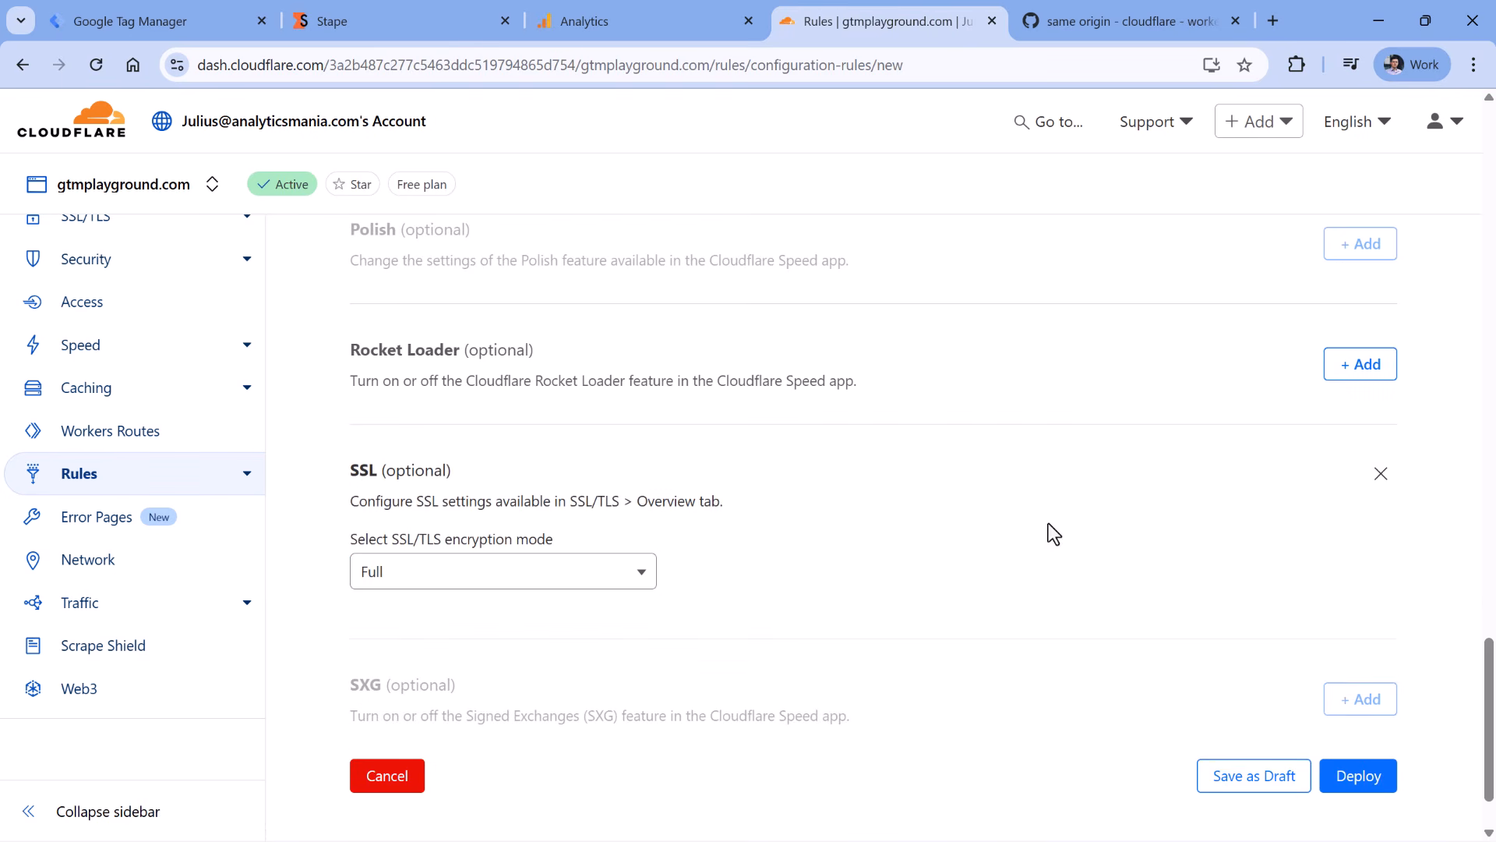
left_click(1354, 778)
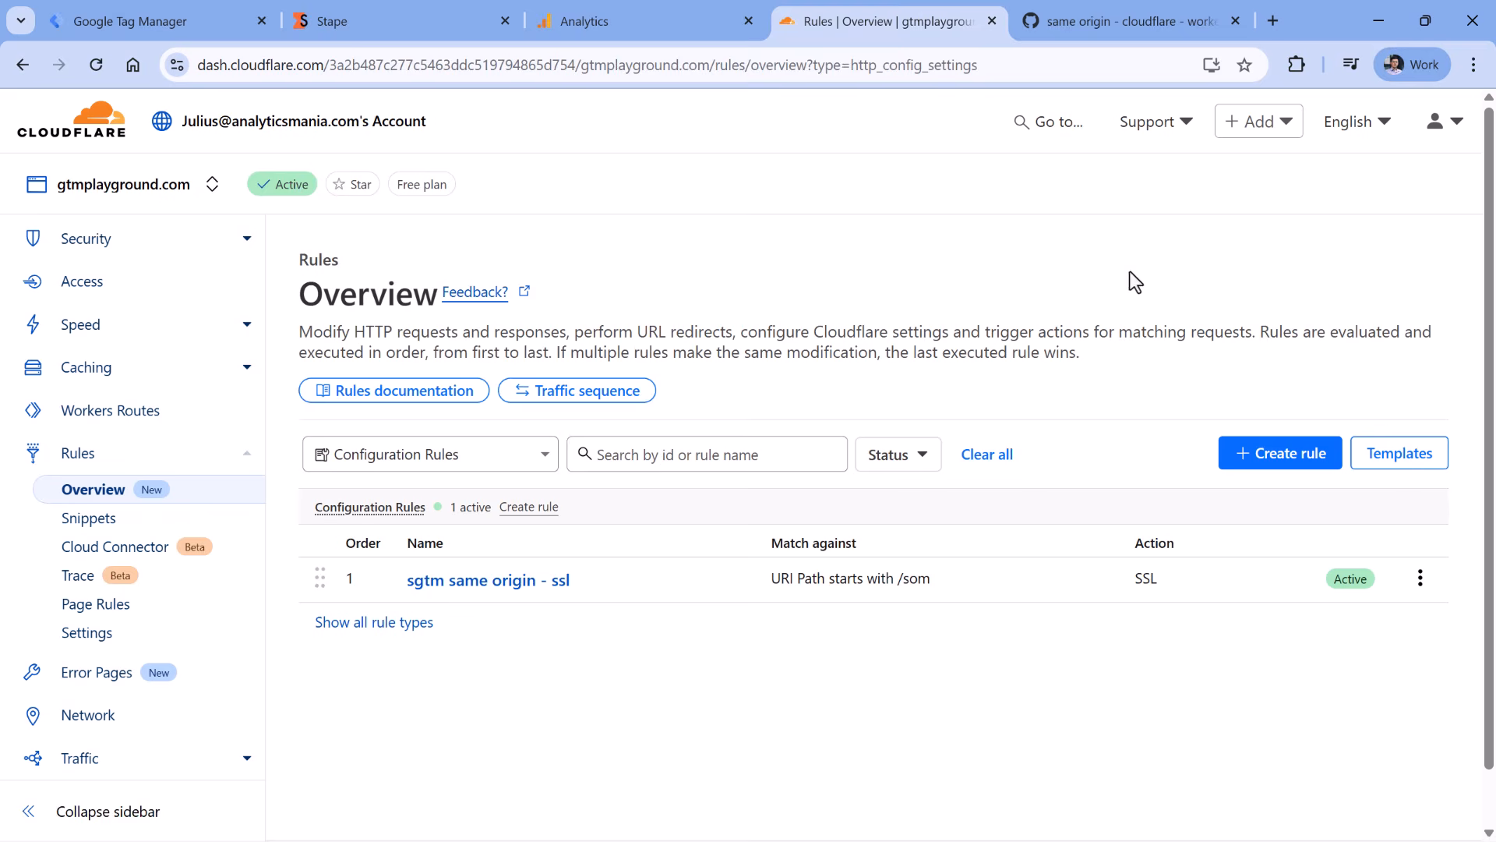
- Create a Request Header Transform Rule named 'sgtm same origin - headers'
left_click(1278, 454)
scroll(1238, 361, "down", 1)
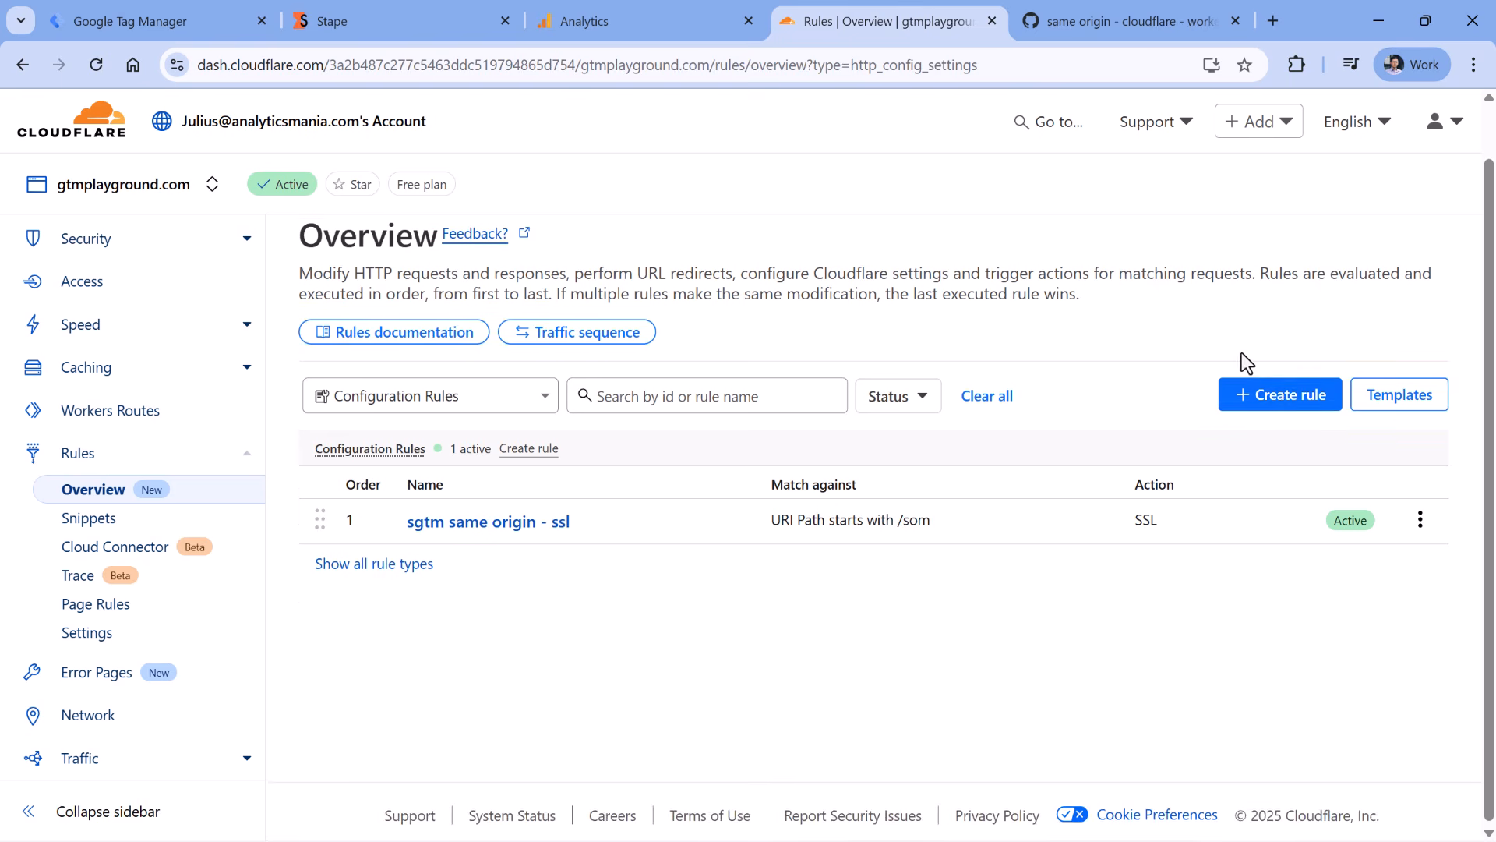
left_click(1274, 392)
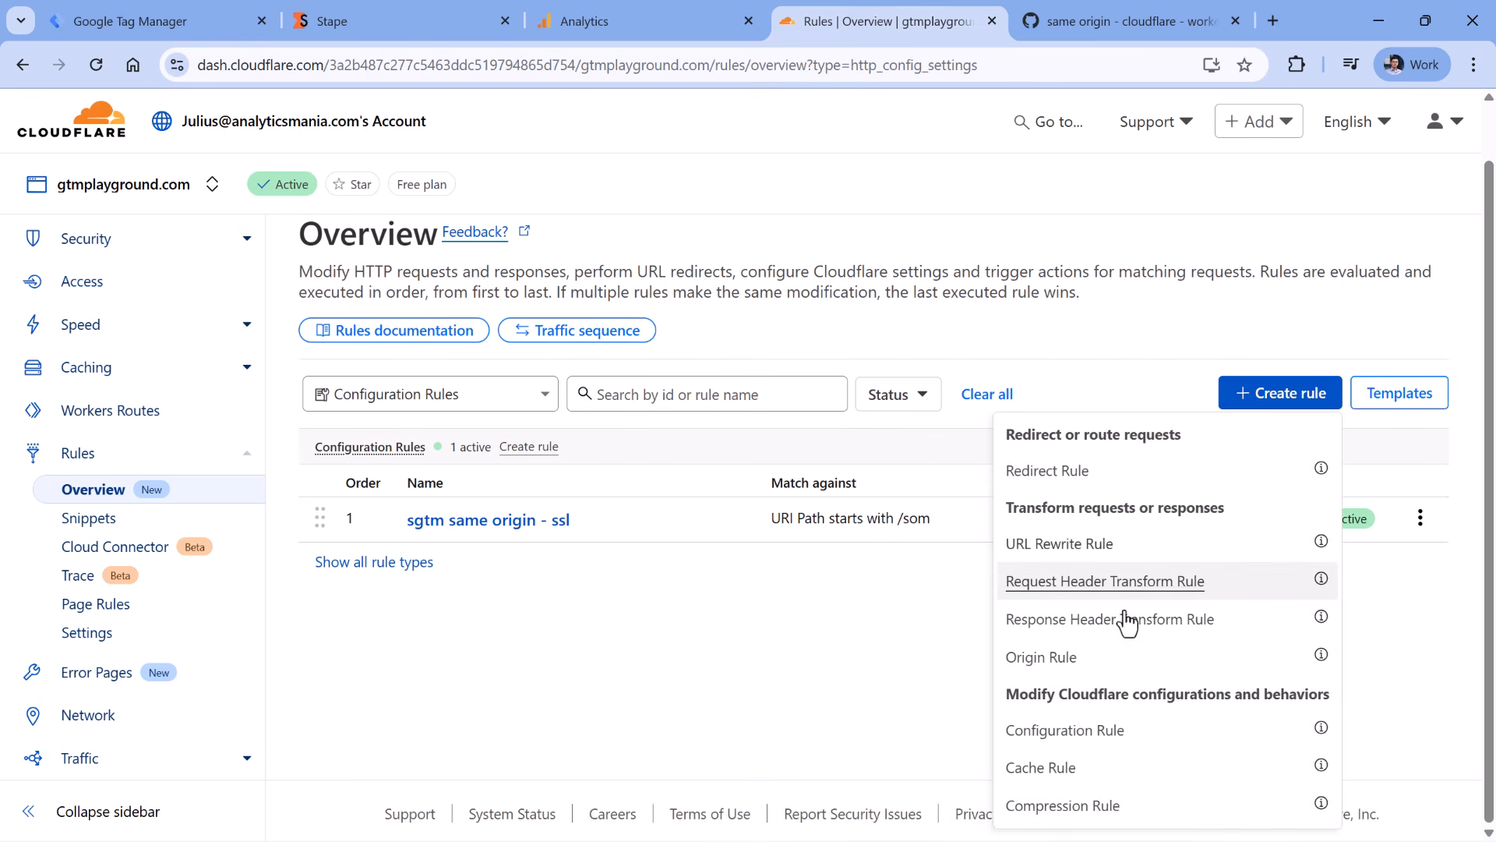
left_click(1072, 584)
scroll(812, 549, "down", 5)
left_click(437, 414)
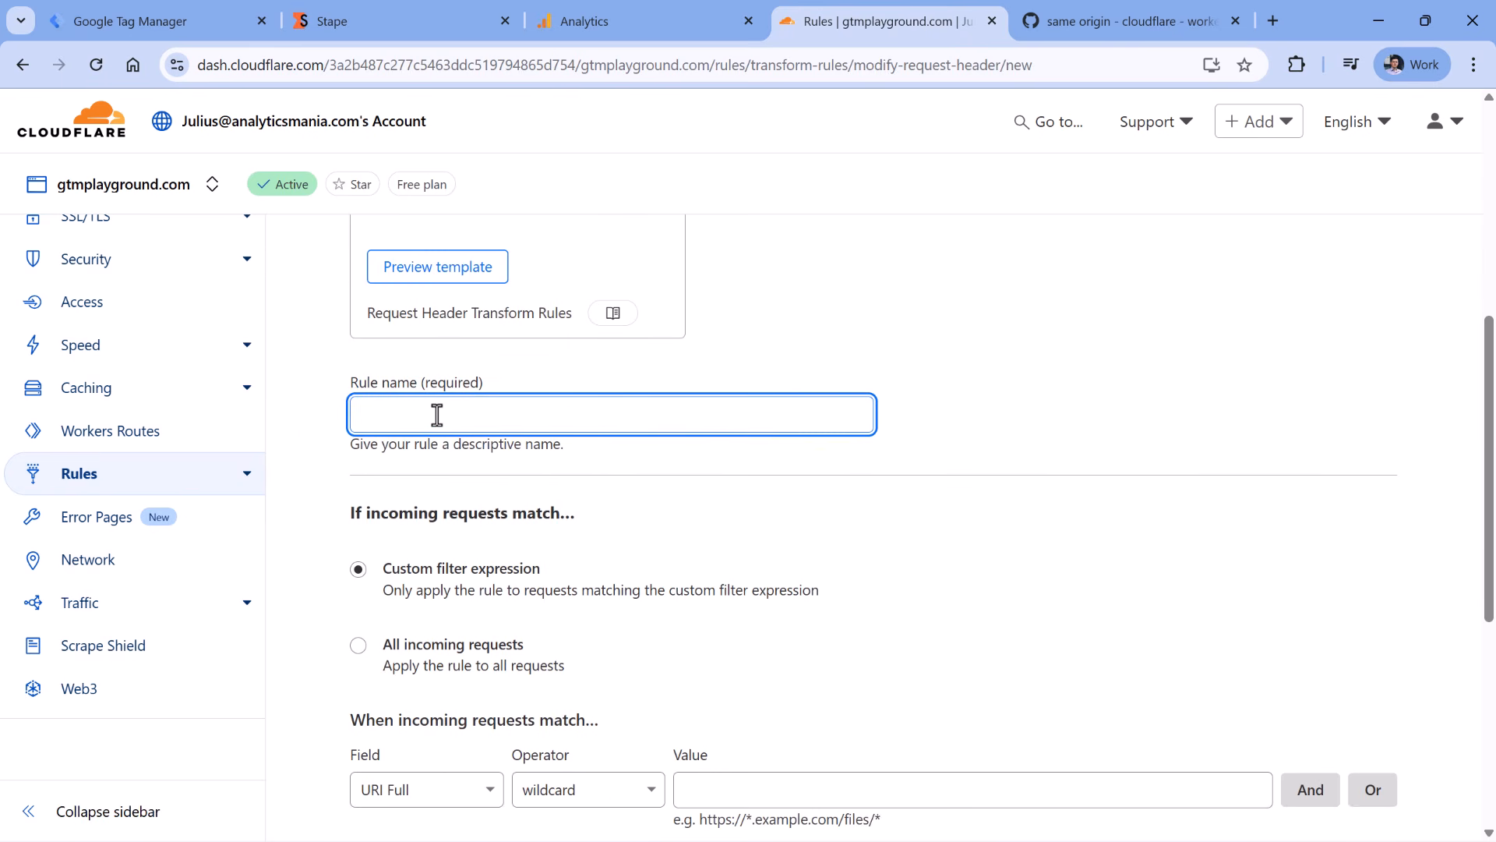
type("sgtm same origin - headers")
- Apply the header rule to URI Paths starting with /som
scroll(1002, 404, "down", 4)
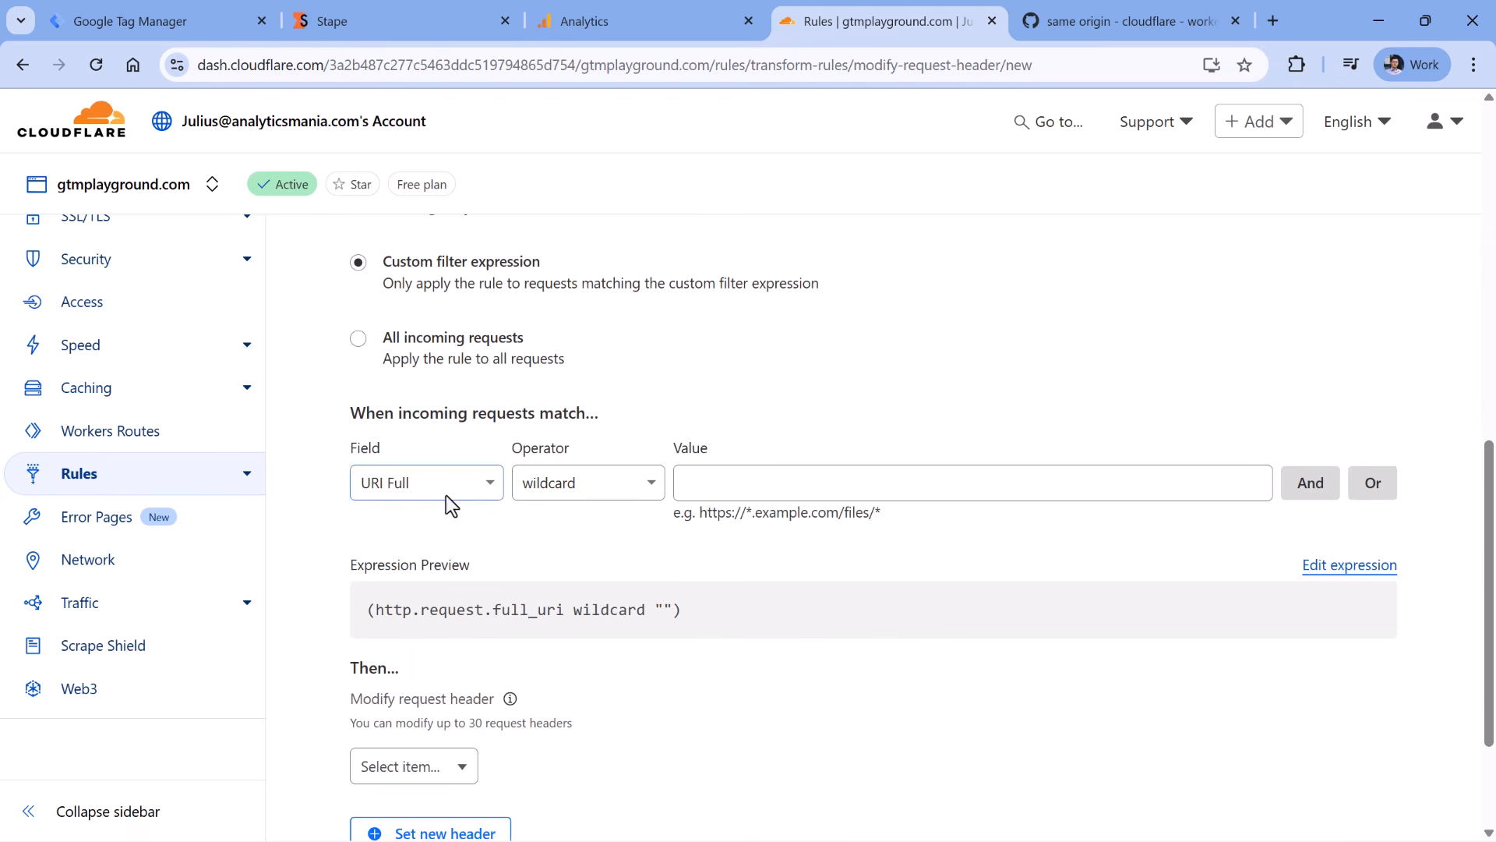
left_click(439, 484)
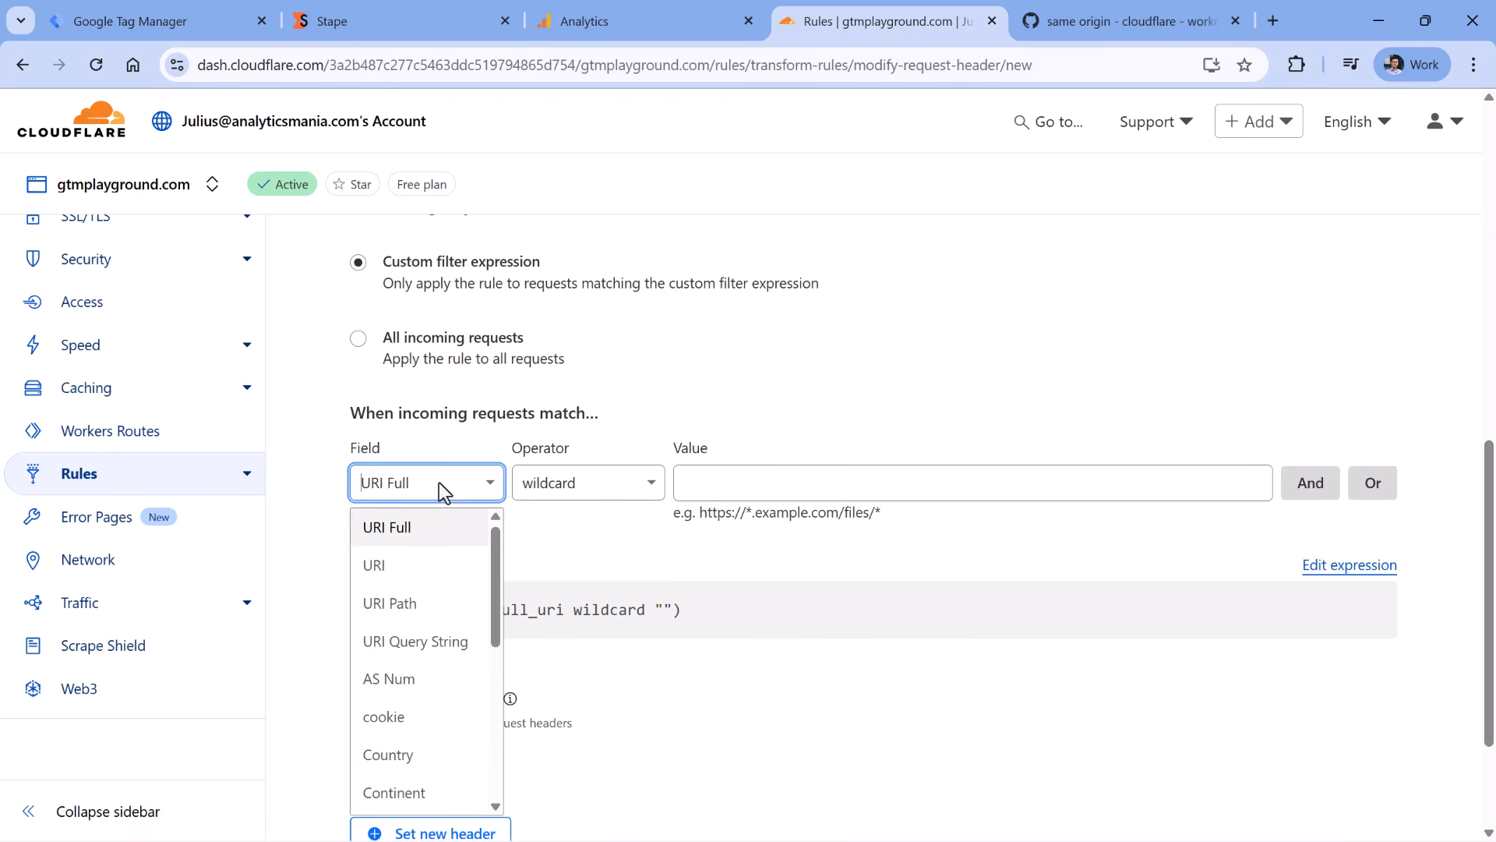
left_click(415, 615)
left_click(608, 484)
left_click(577, 751)
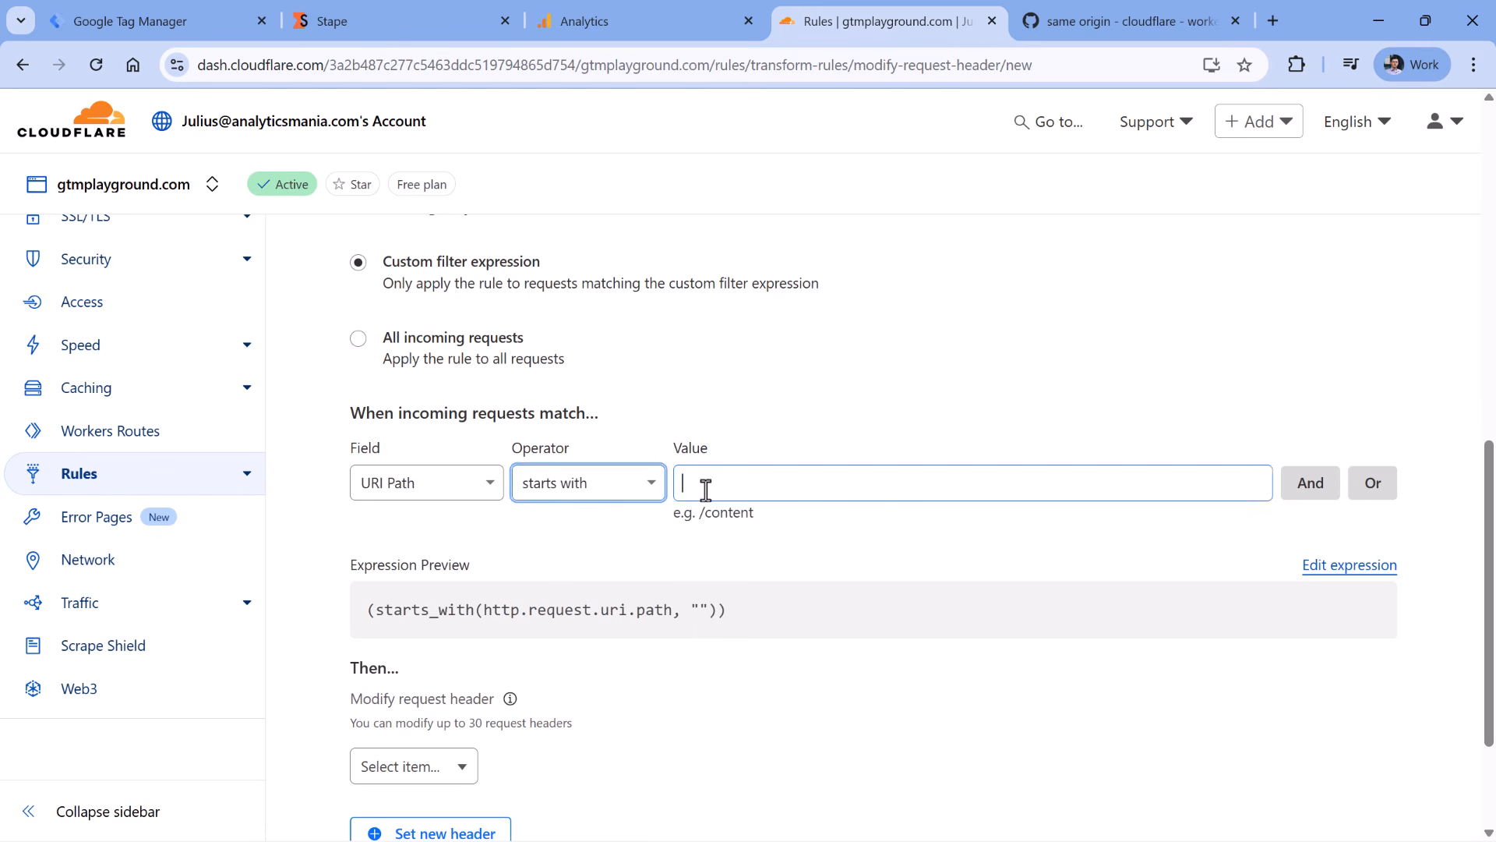
type("/som")
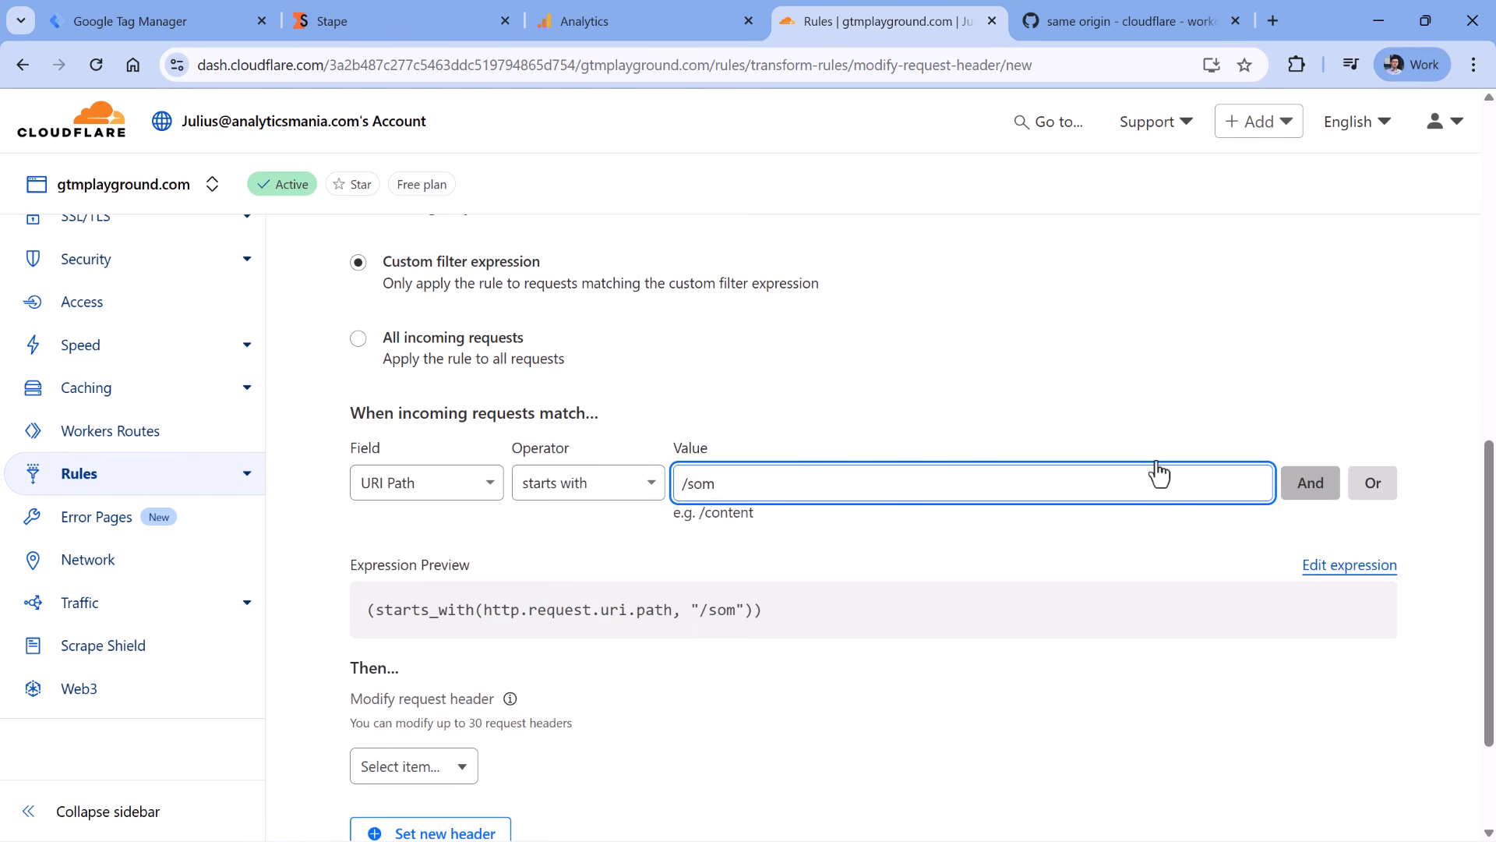
- Set static header X-From-Cdn to cf-stape and deploy the rule
scroll(385, 525, "down", 3)
left_click(435, 590)
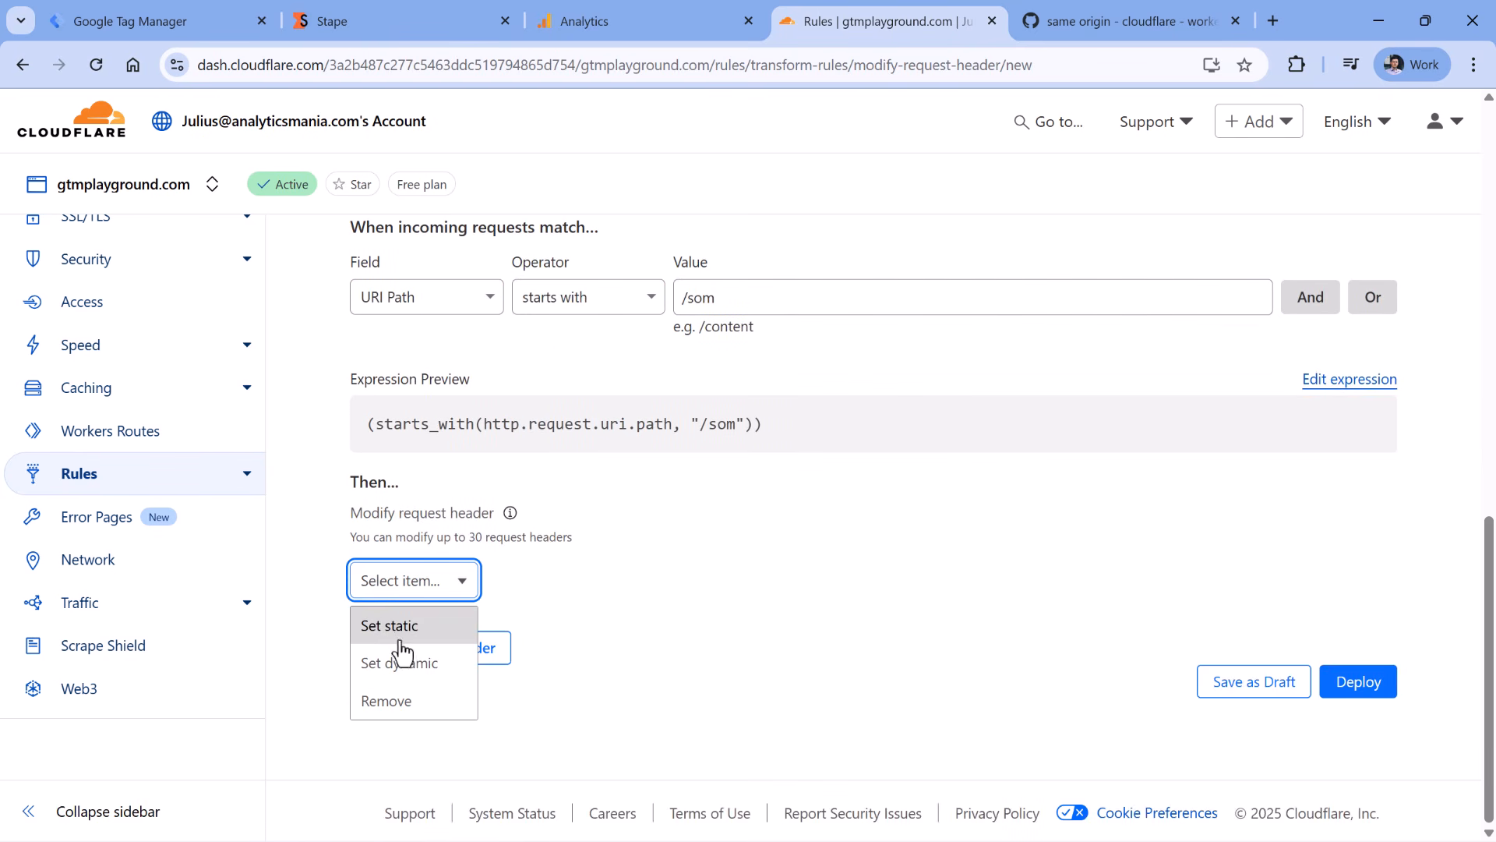
left_click(392, 633)
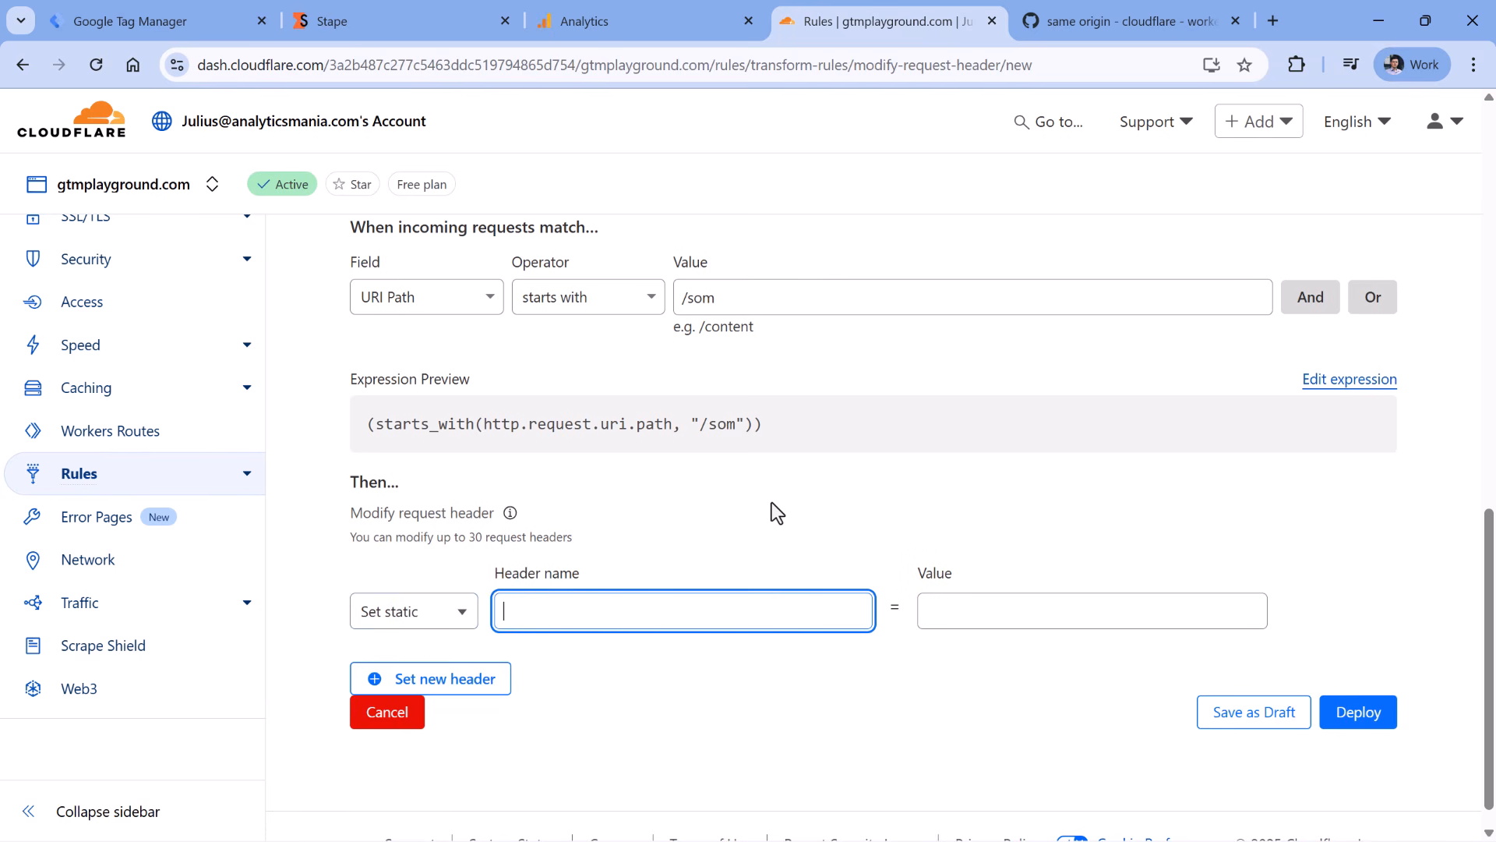
type("X-From")
key("BackSpace")
key("BackSpace")
key("BackSpace")
key("BackSpace")
key("BackSpace")
key("BackSpace")
type("X-From-Cdn")
left_click(1046, 626)
type("cf-st")
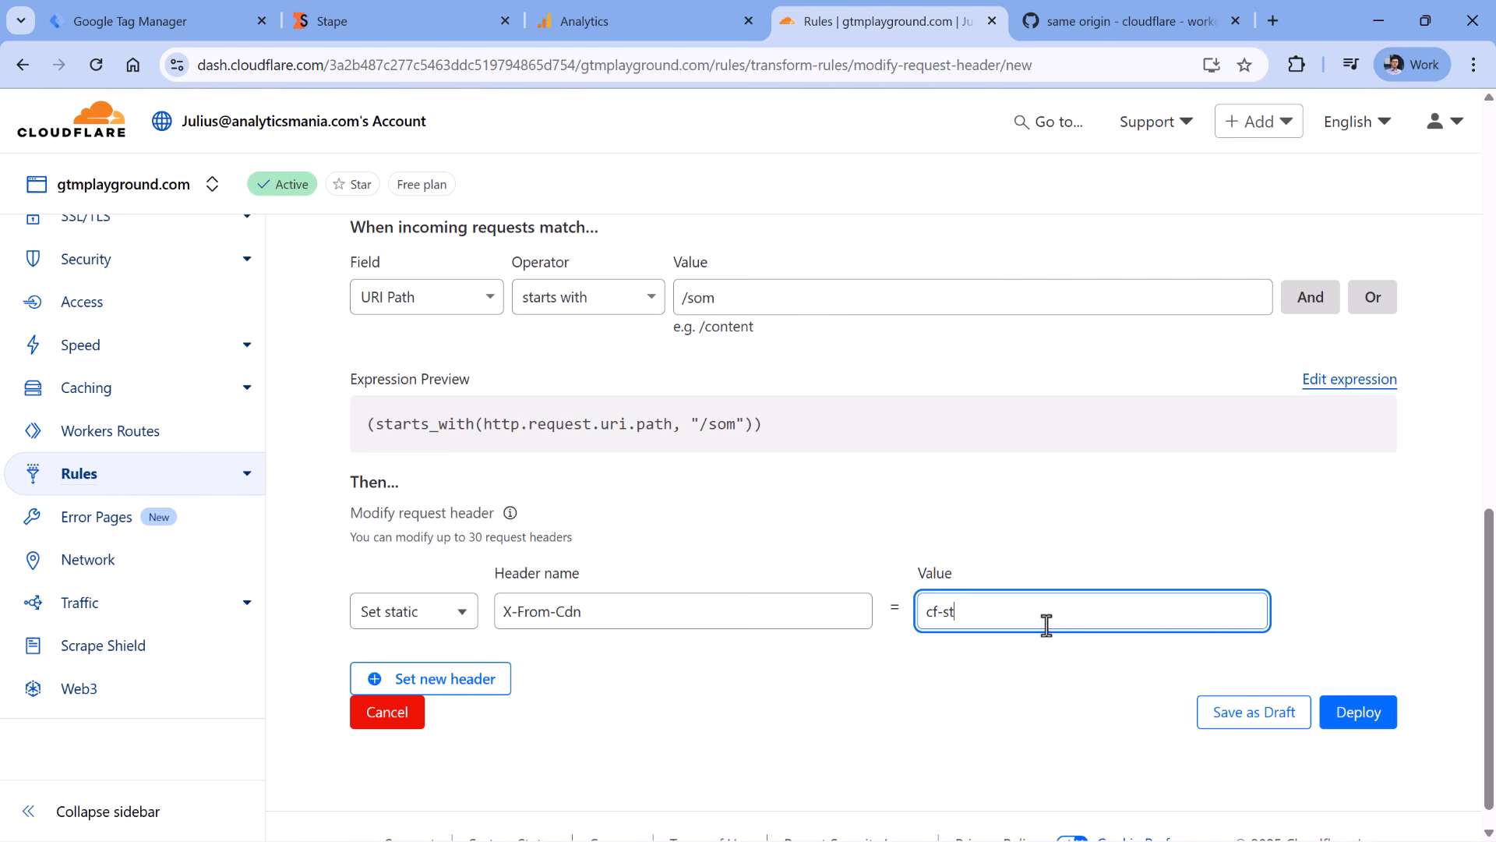
type("ape")
left_click(1359, 713)
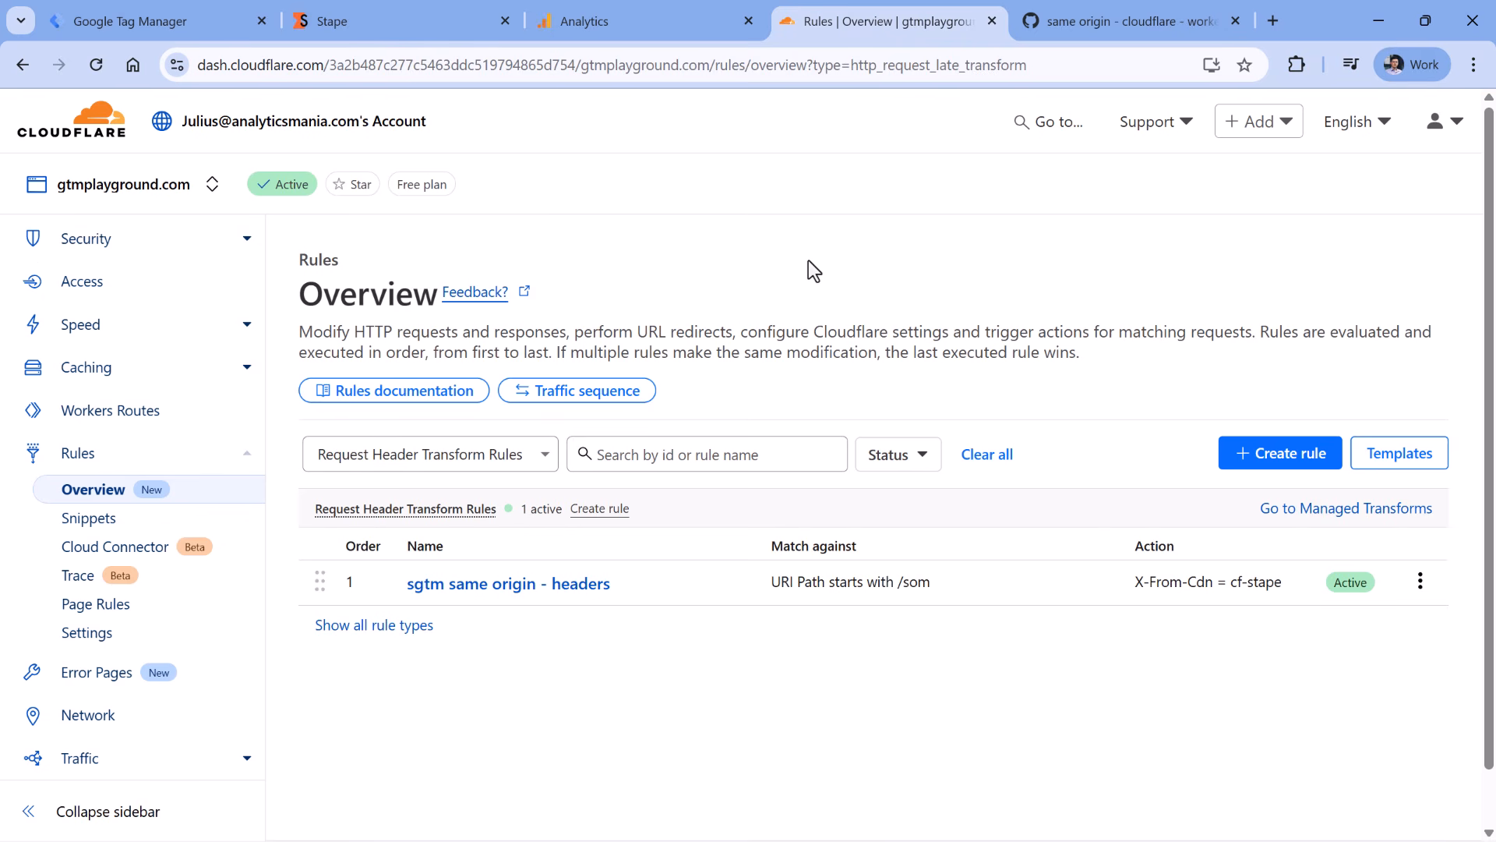
left_click(161, 21)
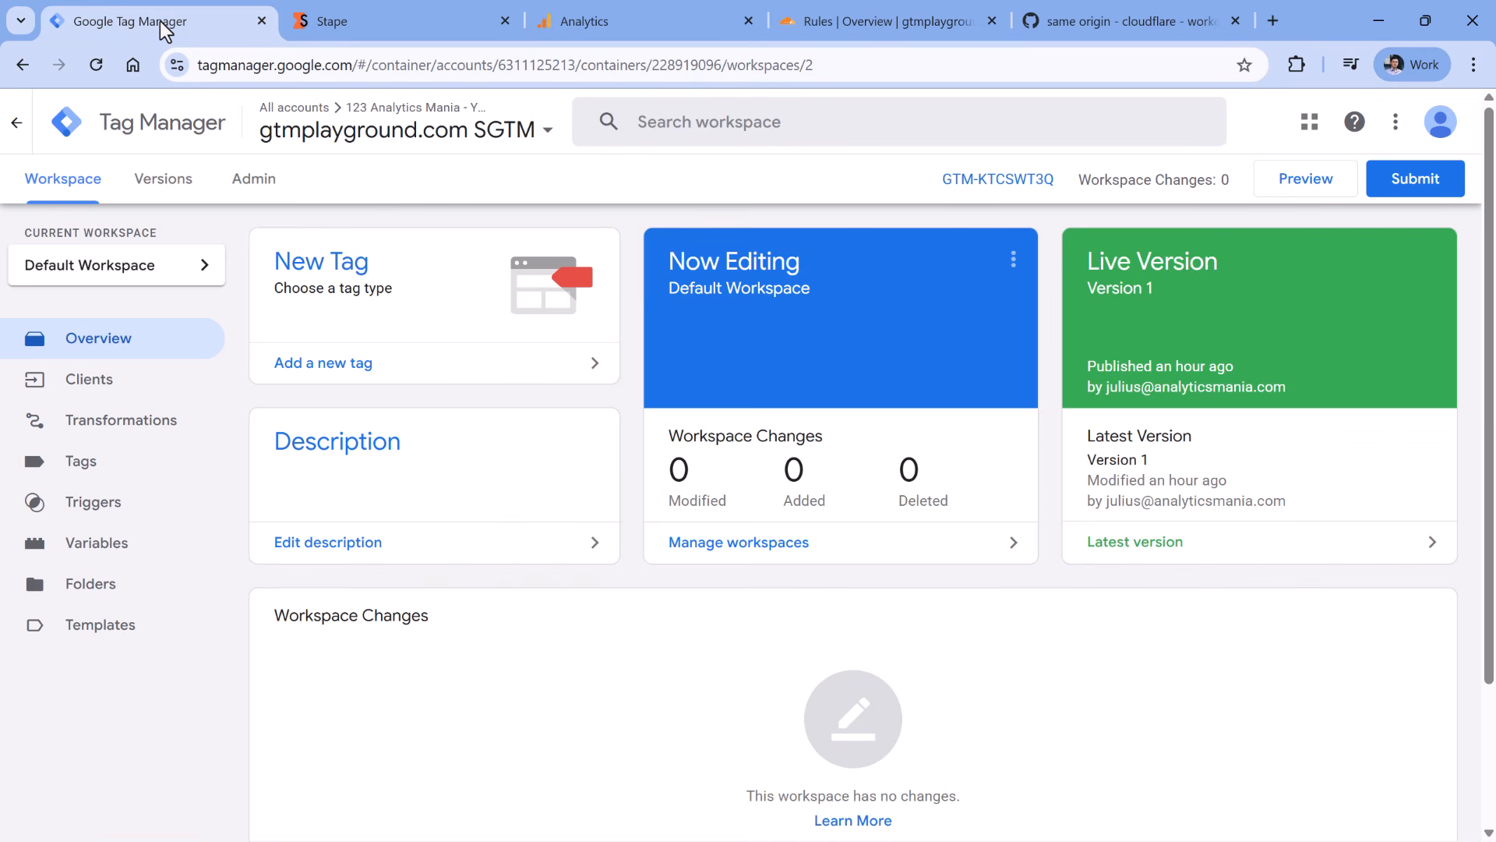
left_click(262, 187)
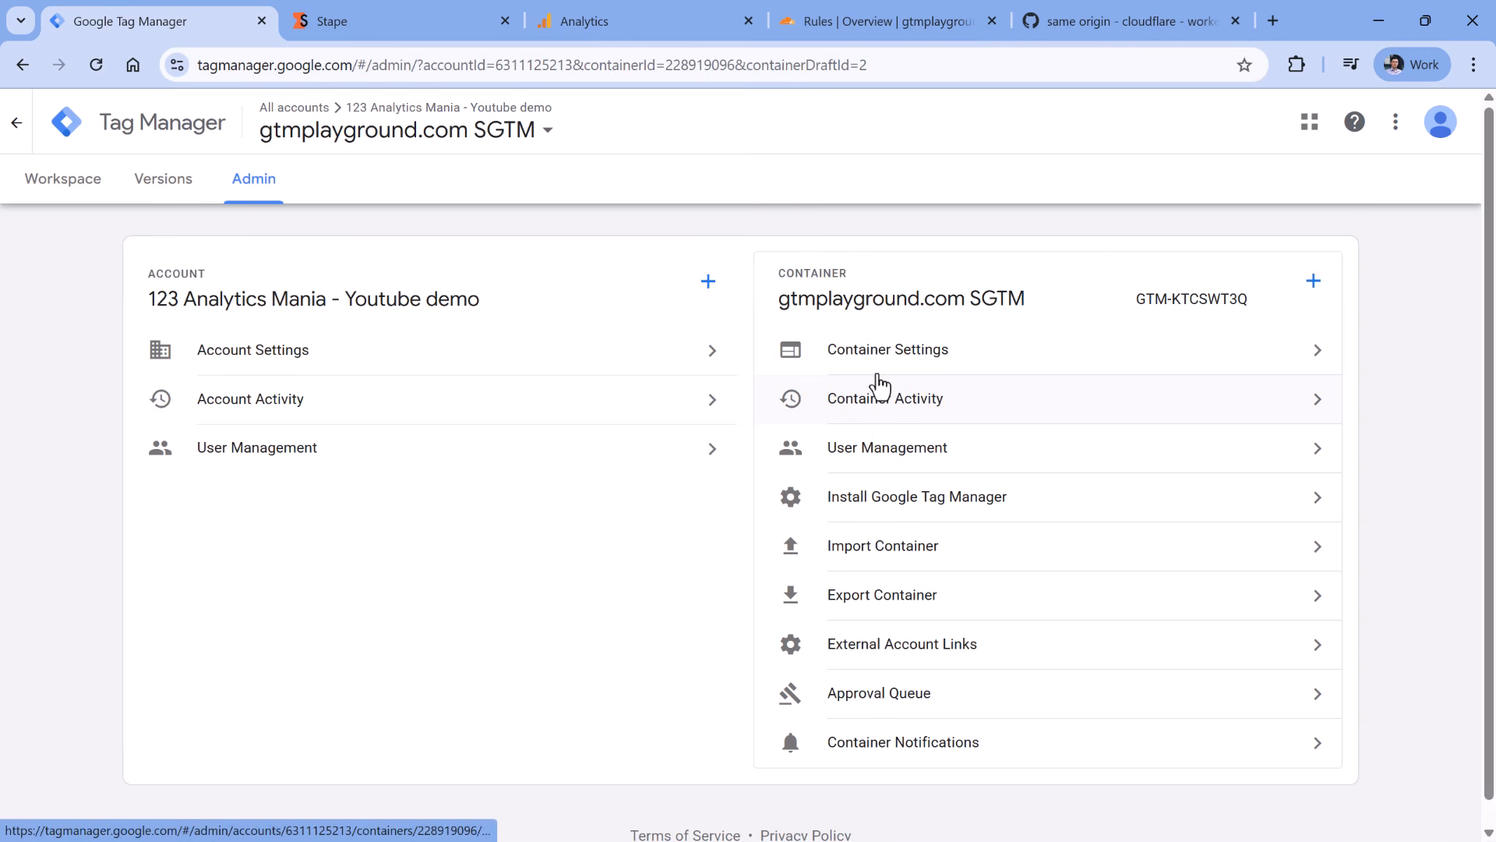
left_click(875, 356)
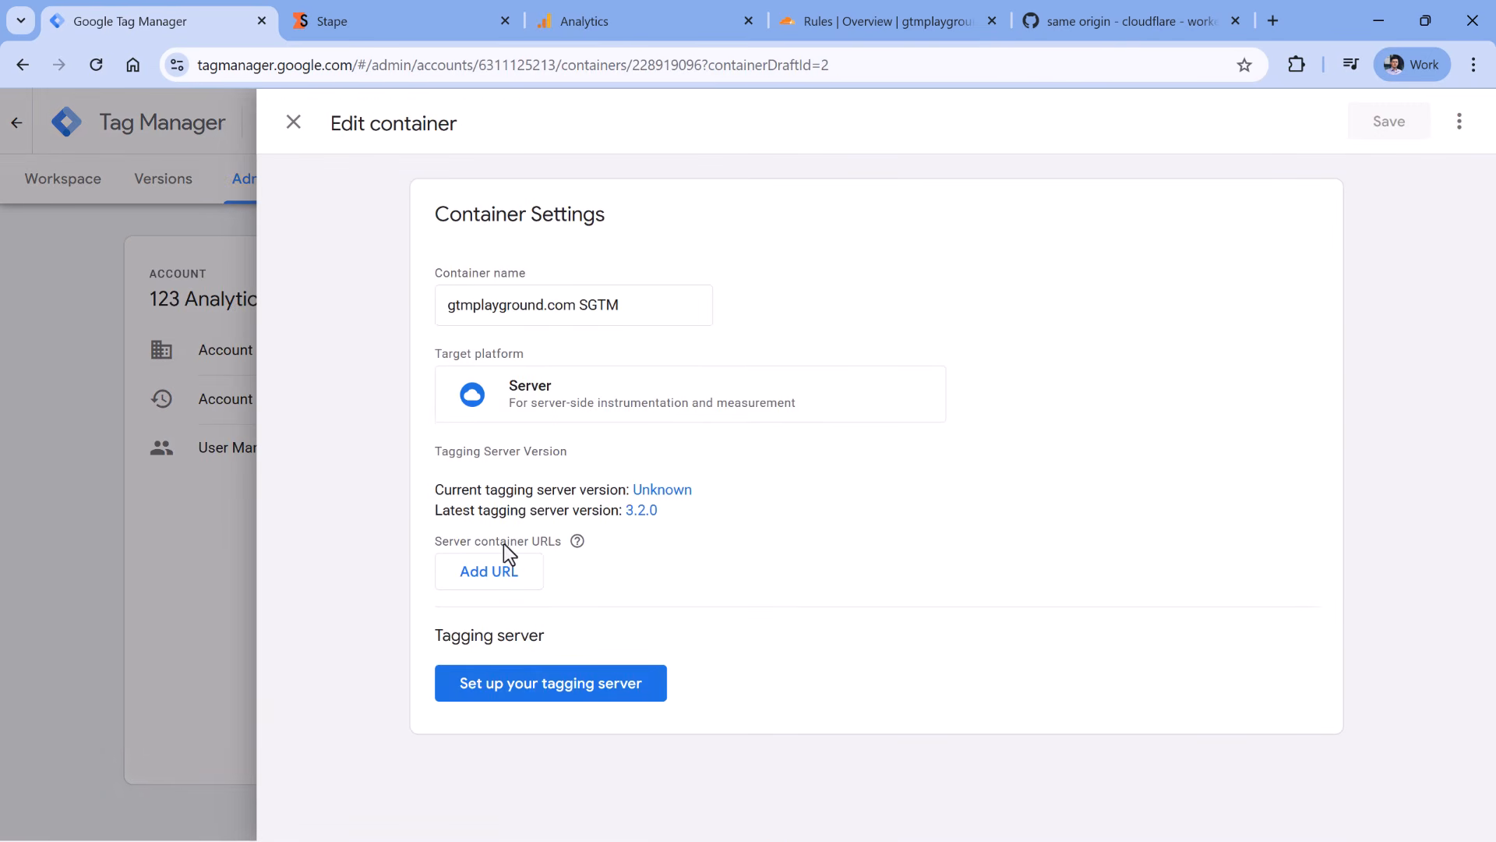
left_click(494, 577)
left_click(534, 573)
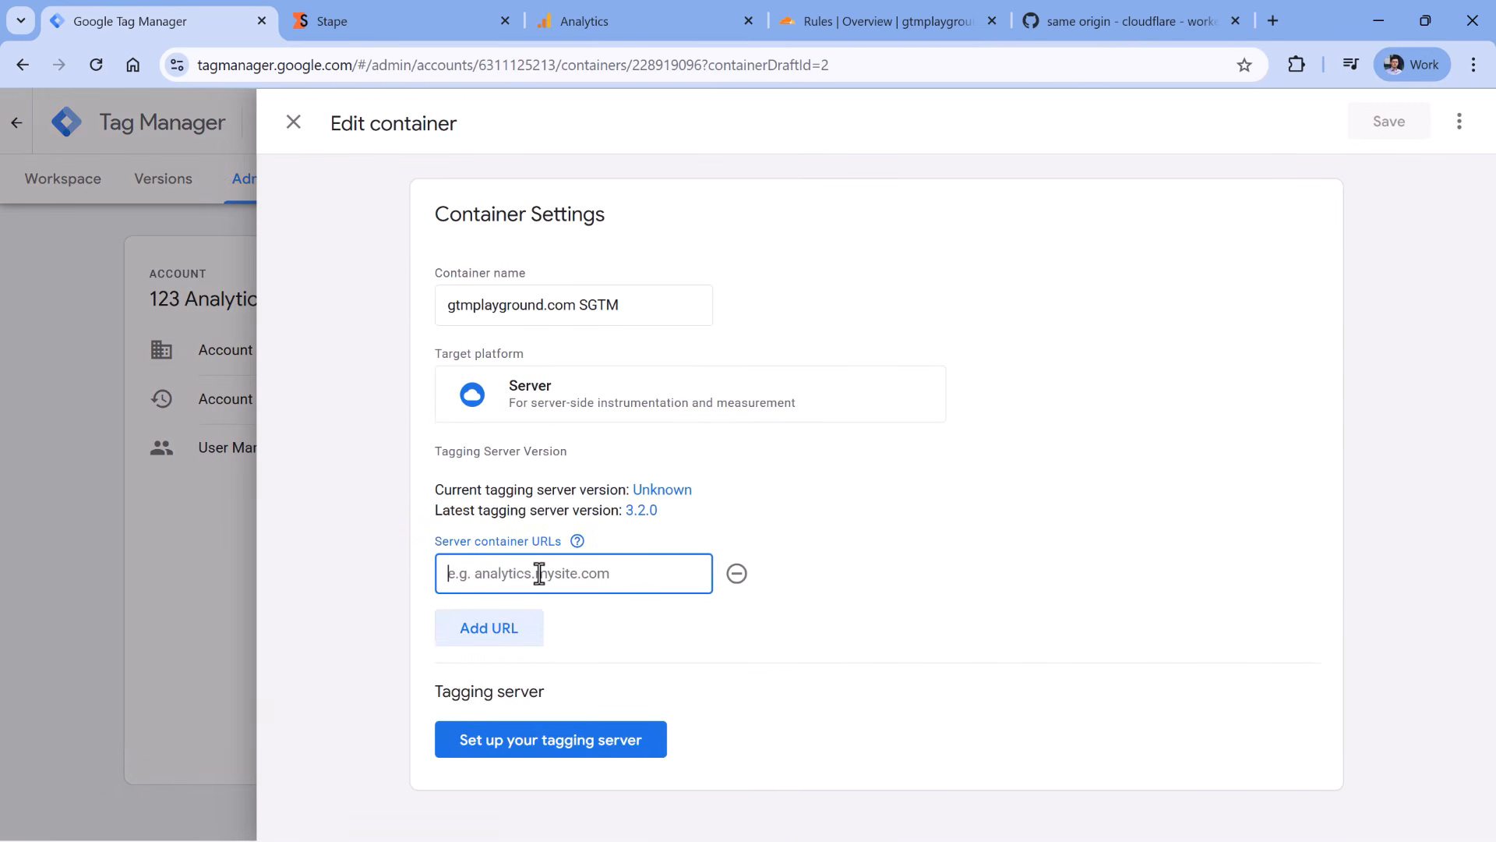
type("https://")
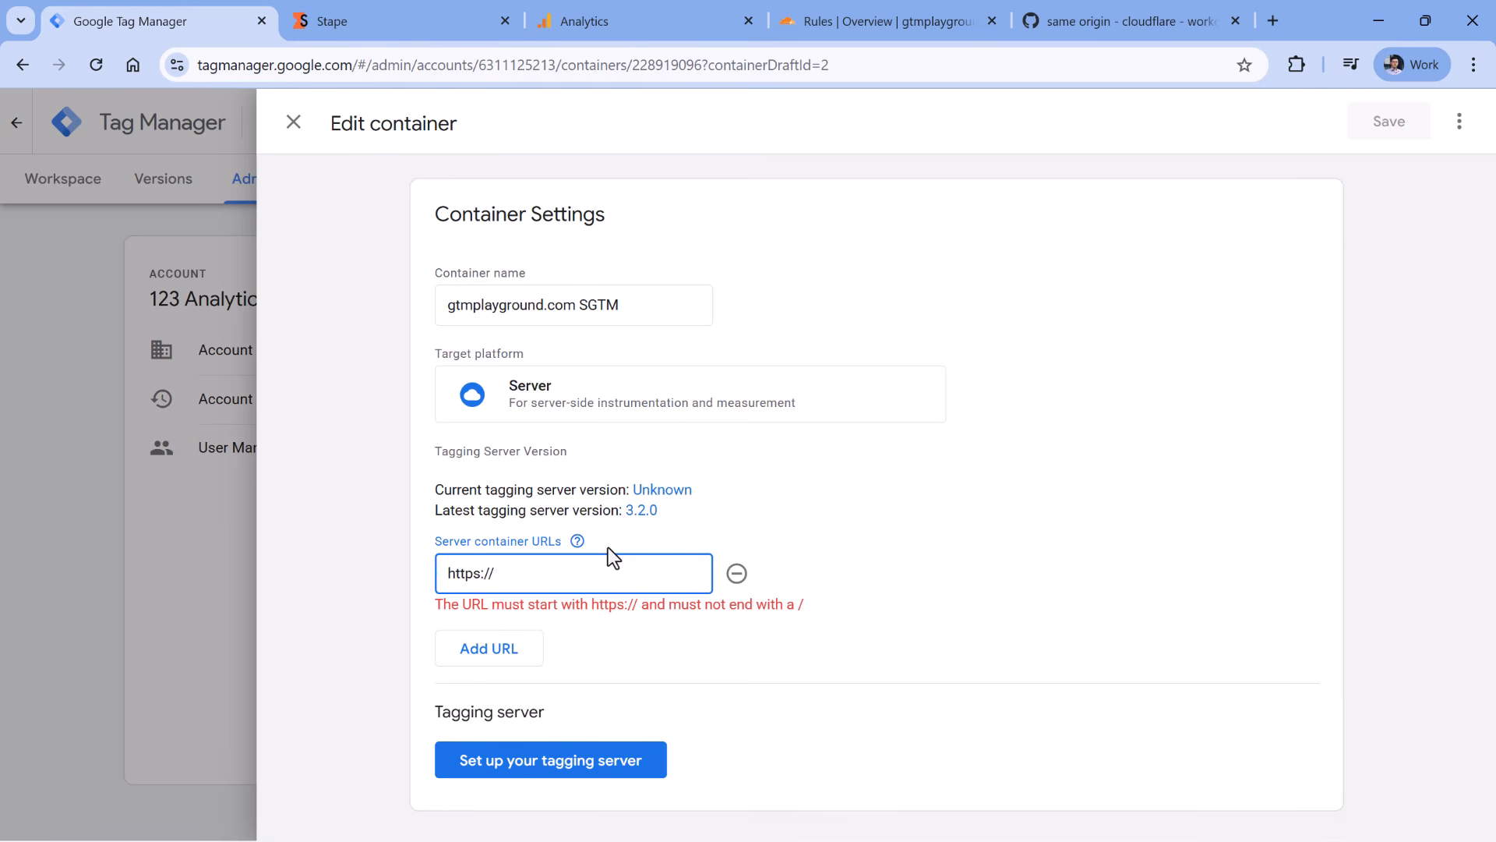
type("gtmp")
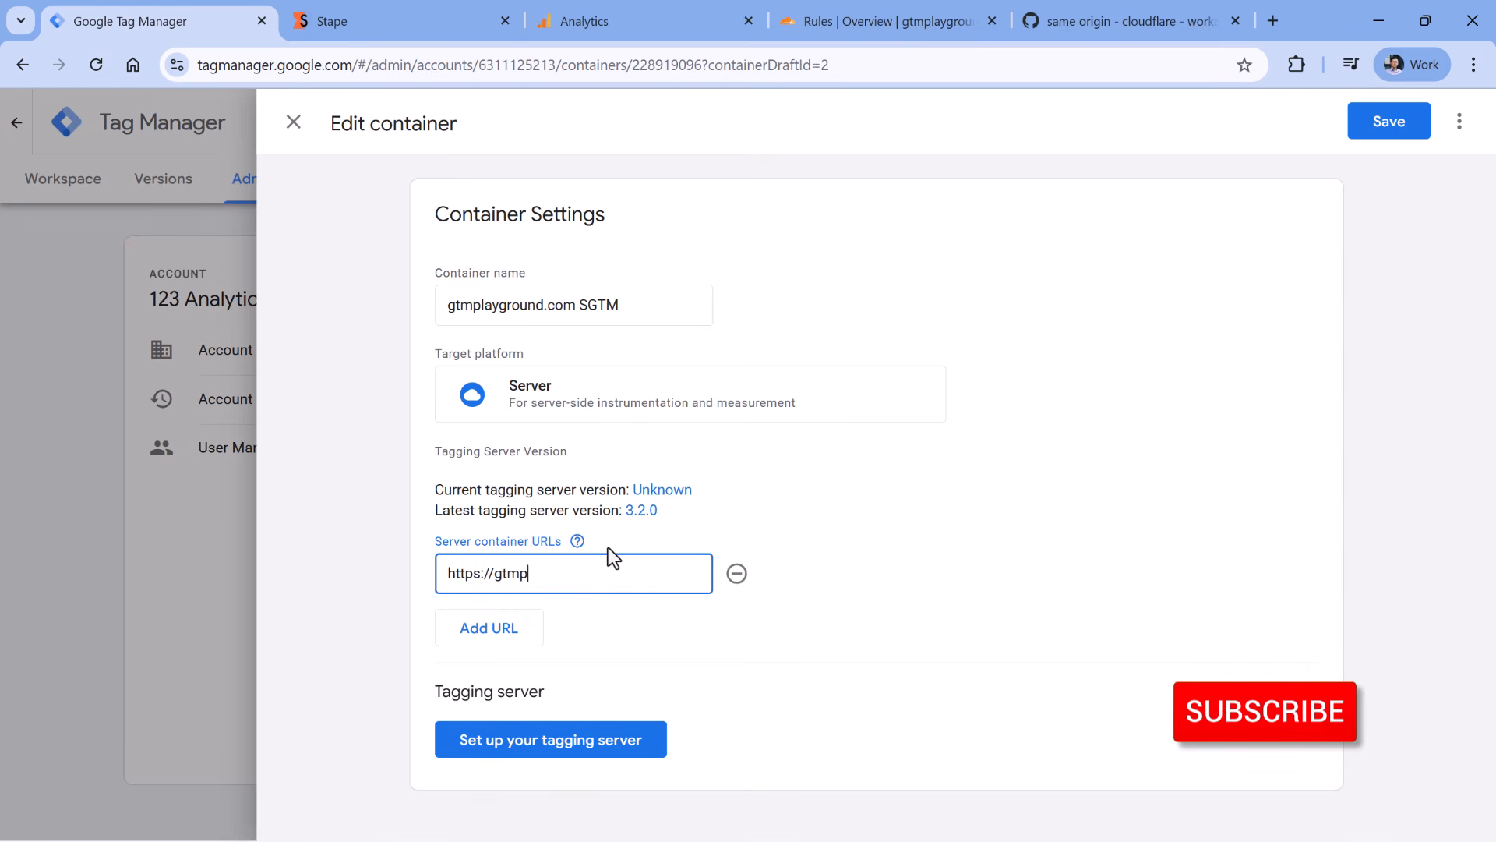
type("layground.com/som")
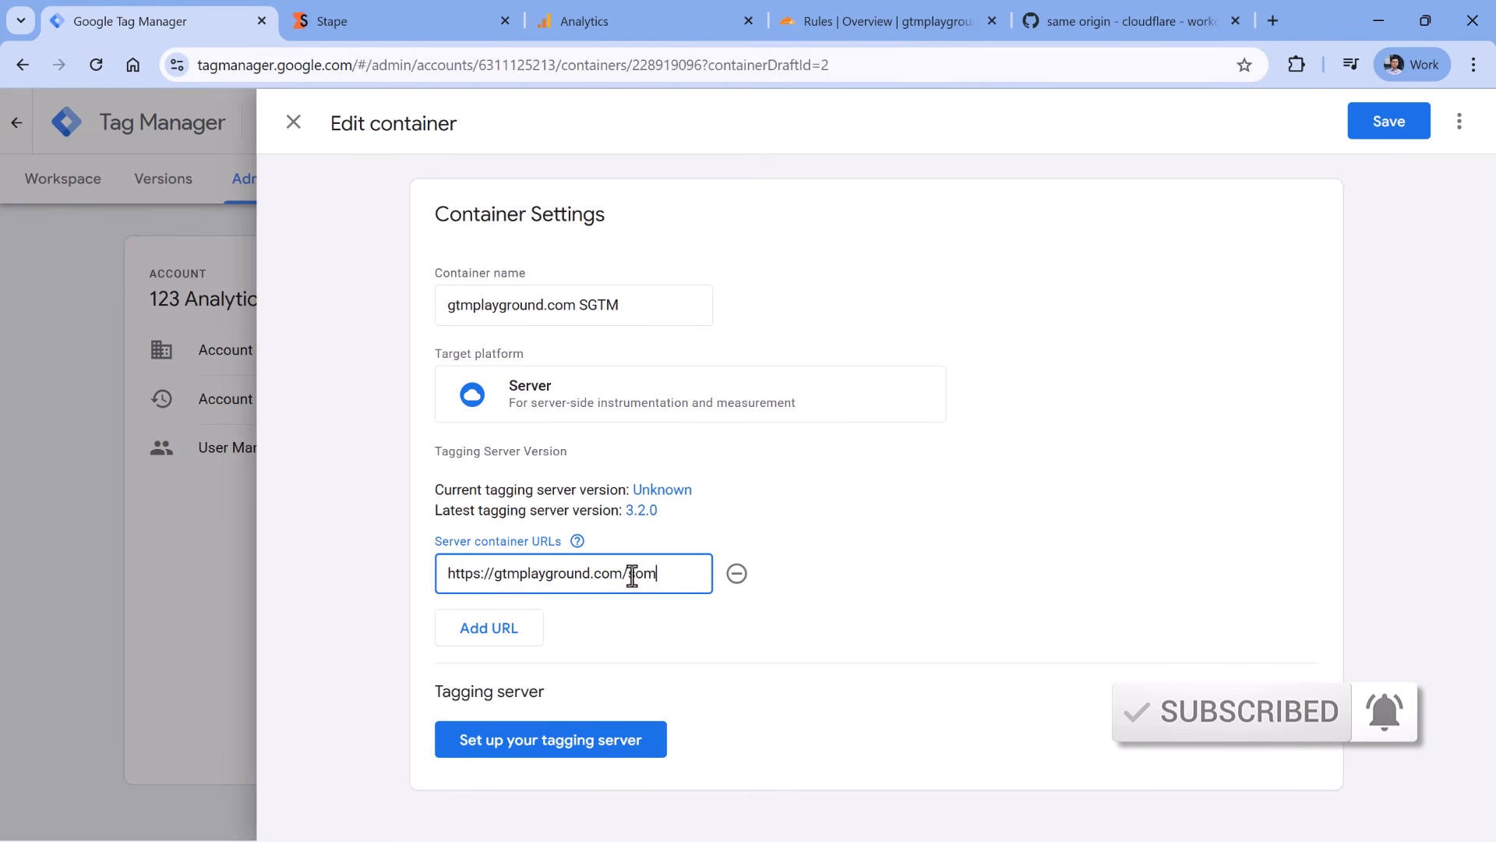
left_click_drag(661, 575, 628, 575)
left_click(1389, 123)
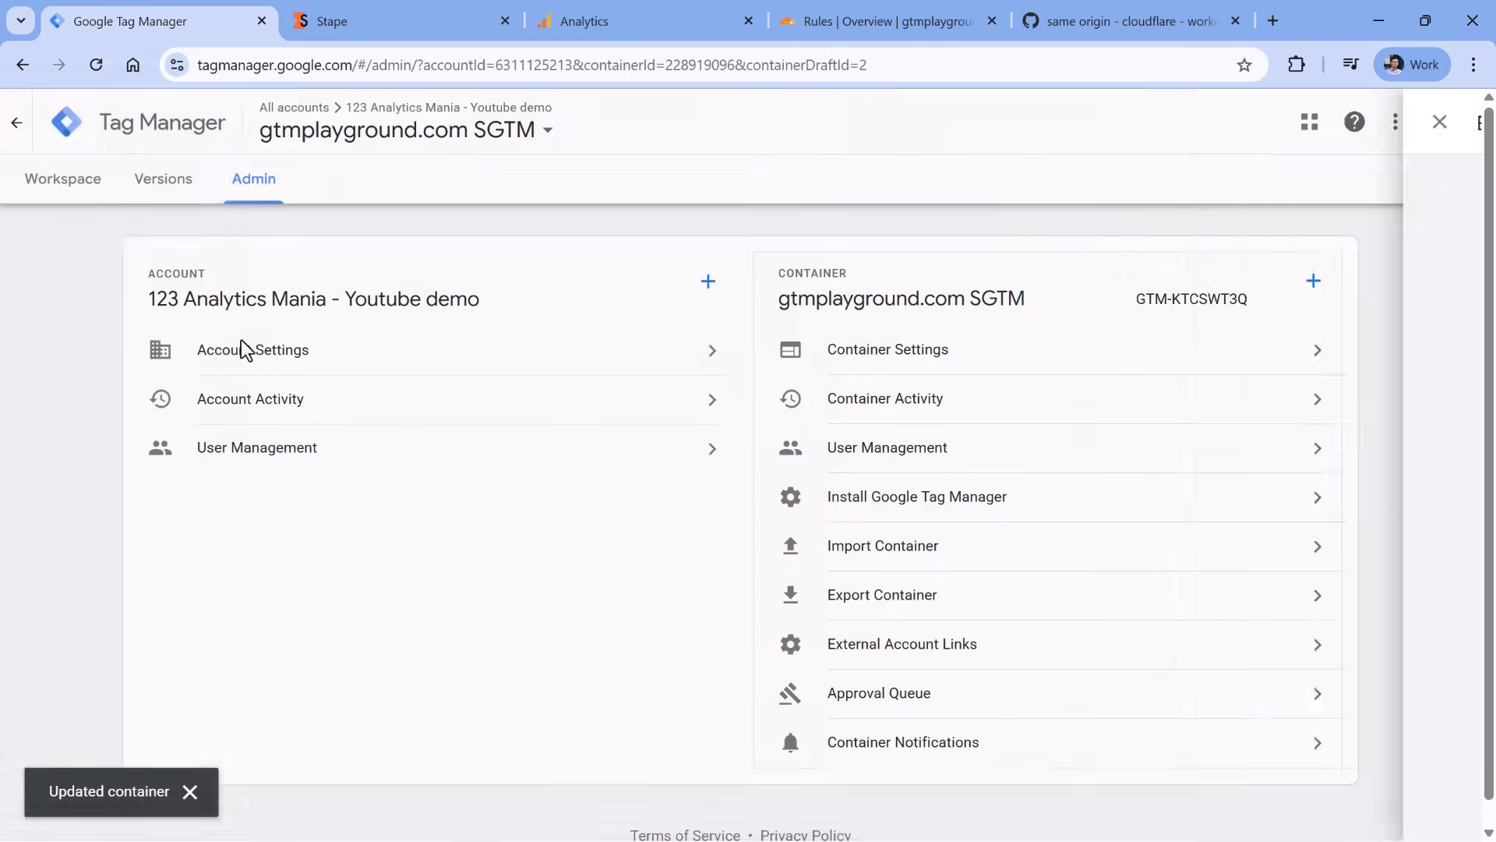
left_click(61, 187)
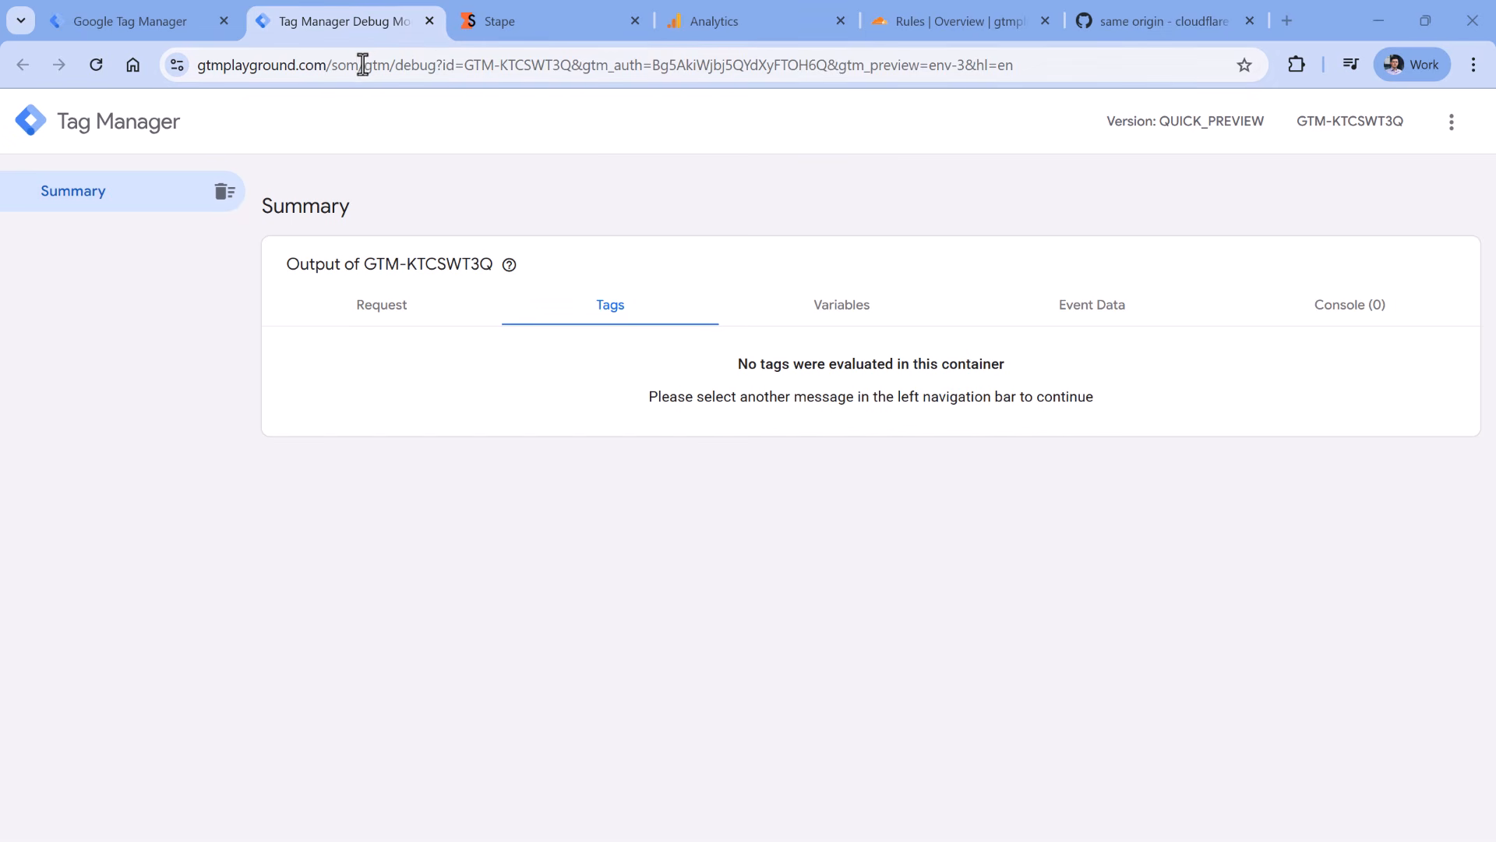
- Load gtmplayground.com/som/test in a spare tab and check the 400 request in the debug view
left_click_drag(363, 65, 191, 66)
key("ctrl+c")
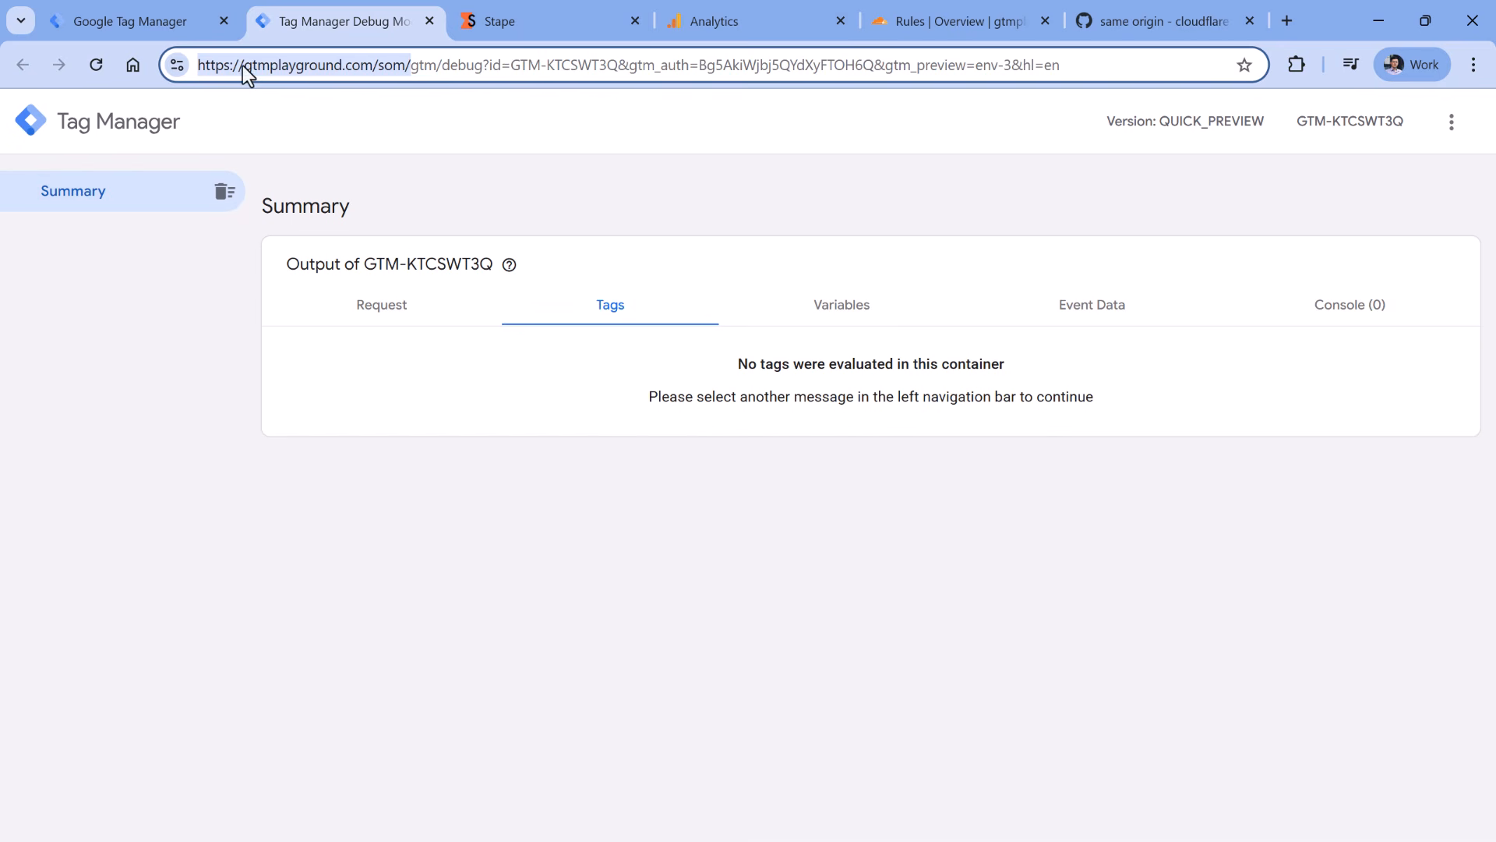
right_click(293, 70)
left_click(1092, 23)
left_click(1067, 64)
key("ctrl+v")
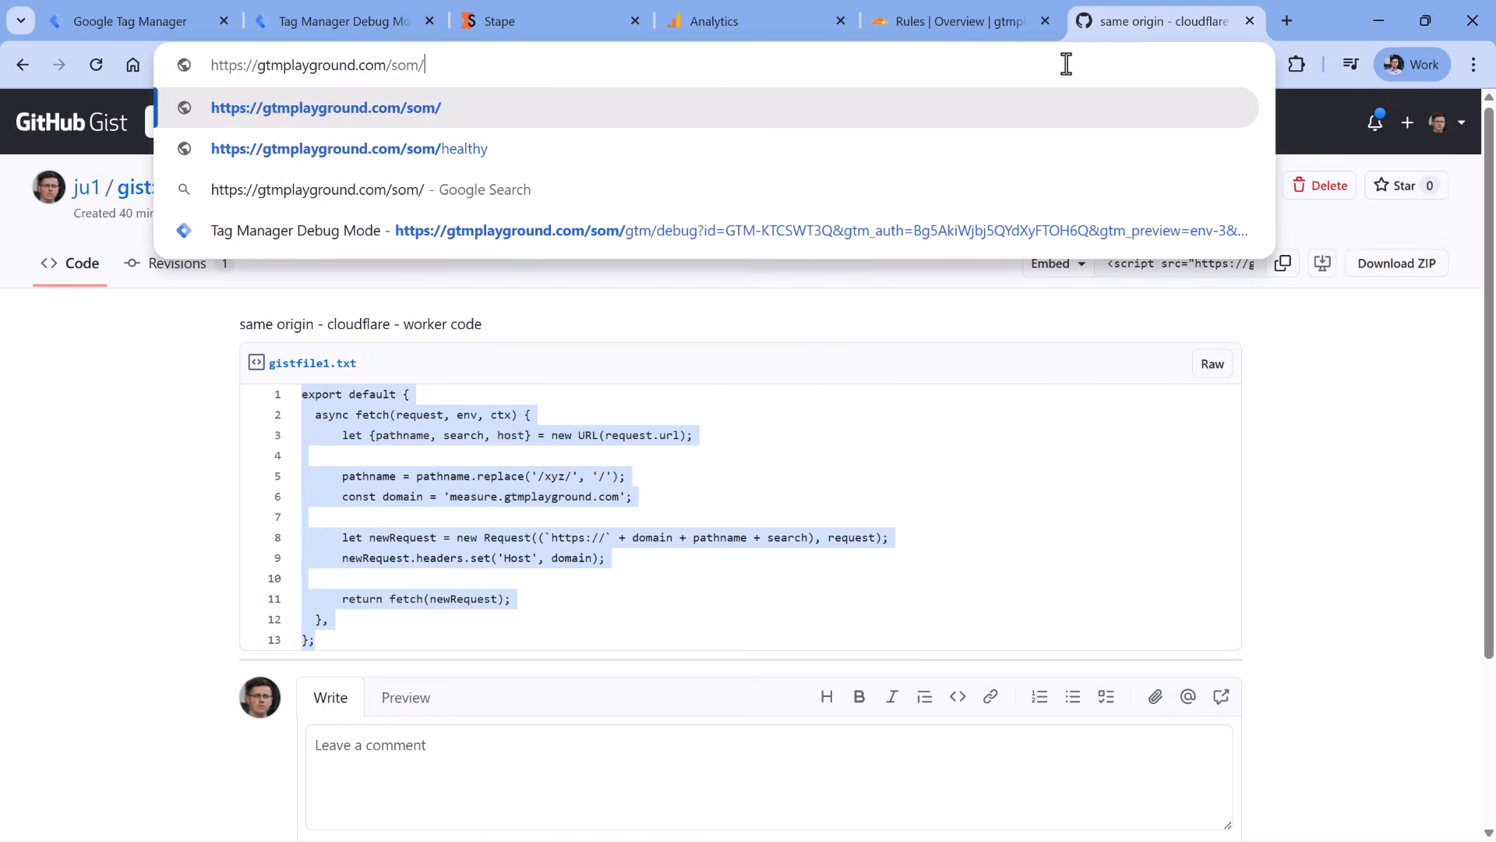
type("test")
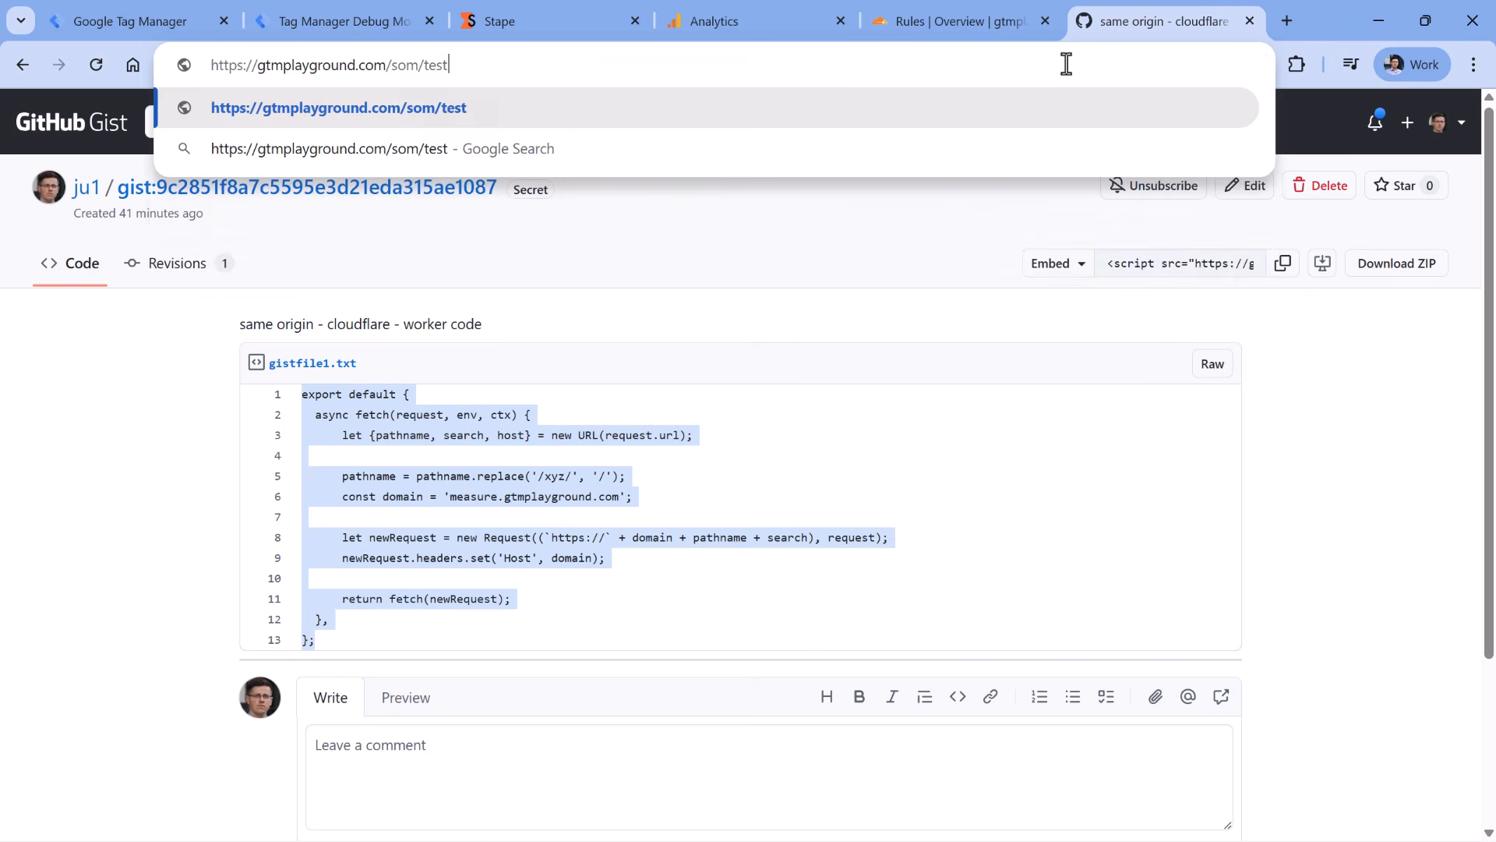
key("Return")
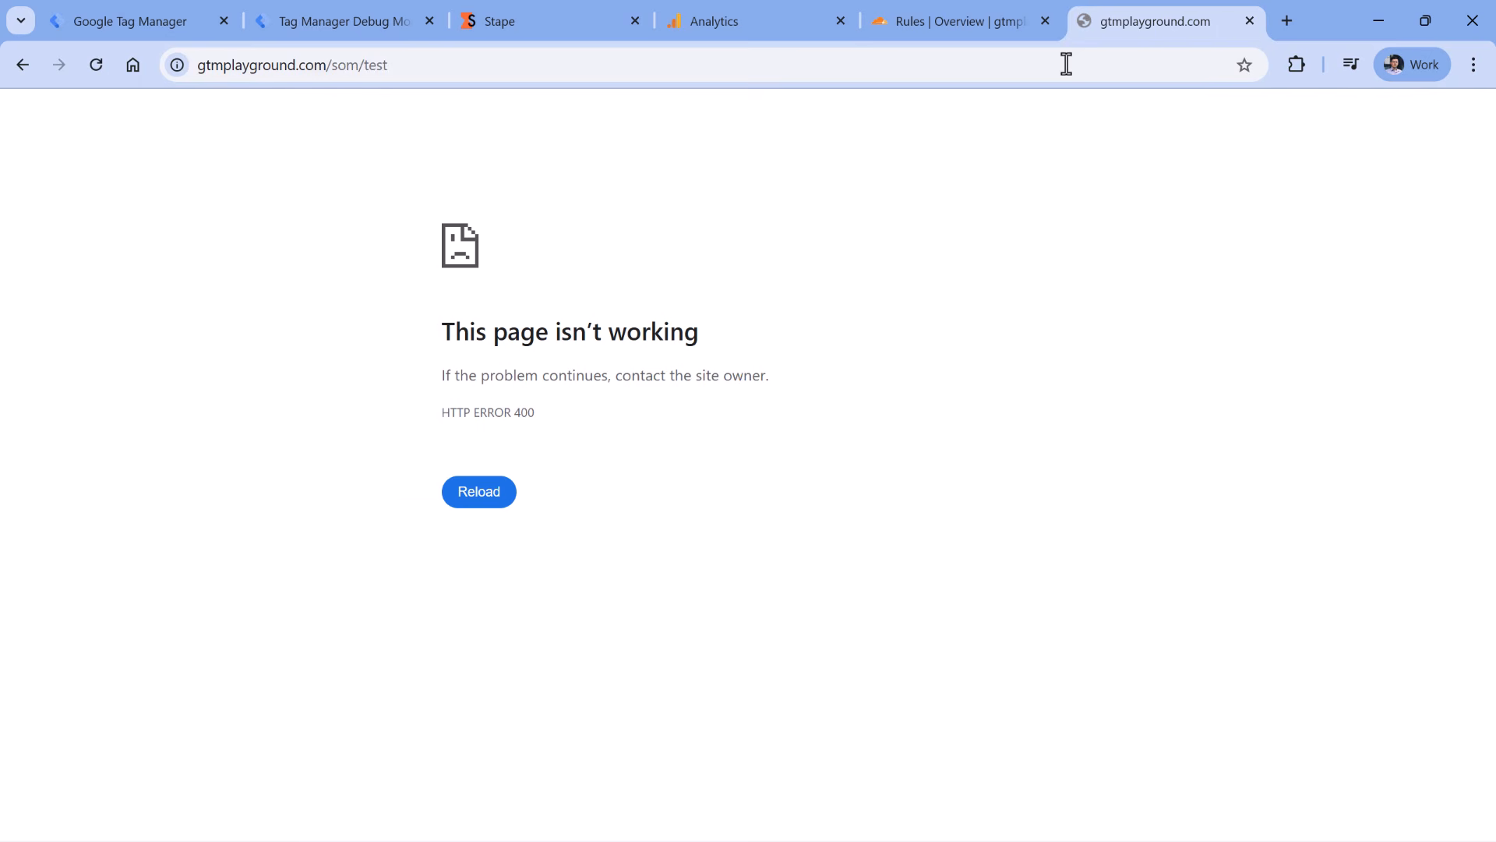
double_click(523, 413)
left_click(339, 22)
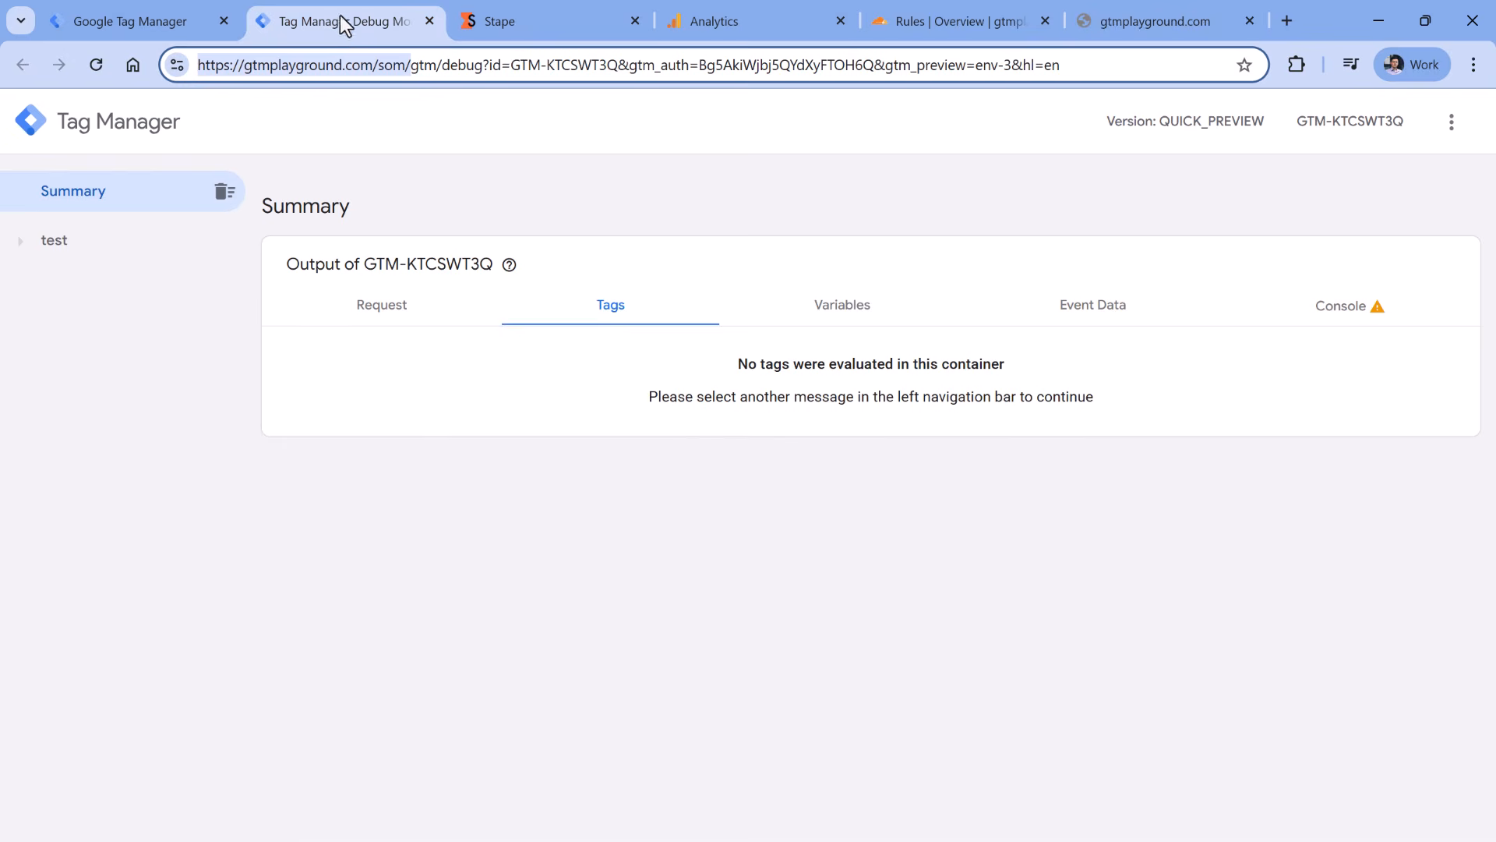
left_click(57, 246)
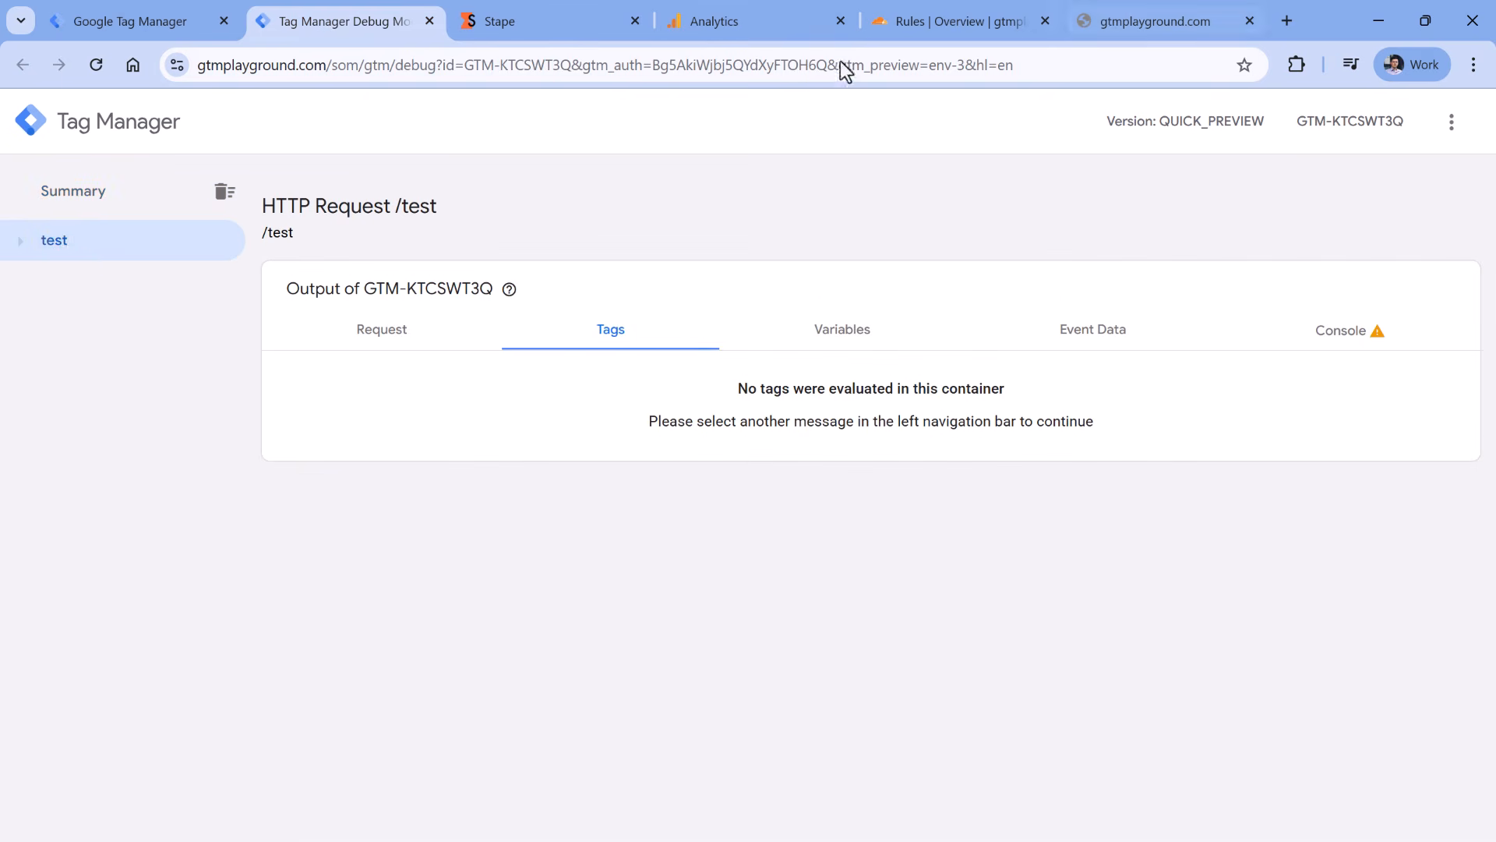
- Change the address from /som/test to /som/healthy and load it, expecting ok
left_click(1155, 22)
left_click_drag(417, 65, 166, 74)
left_click(339, 21)
left_click(1091, 21)
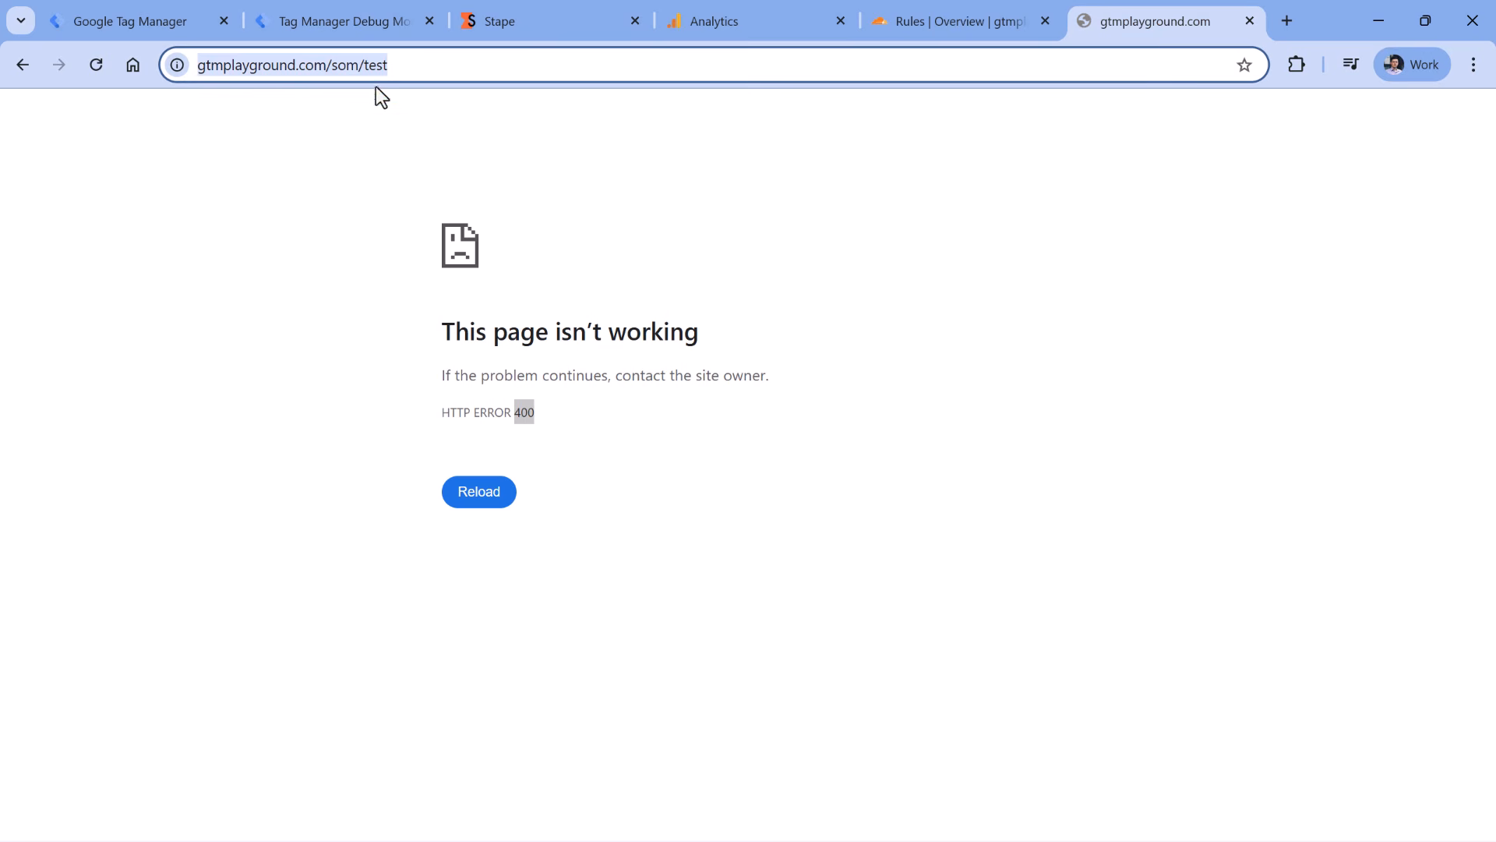
double_click(377, 65)
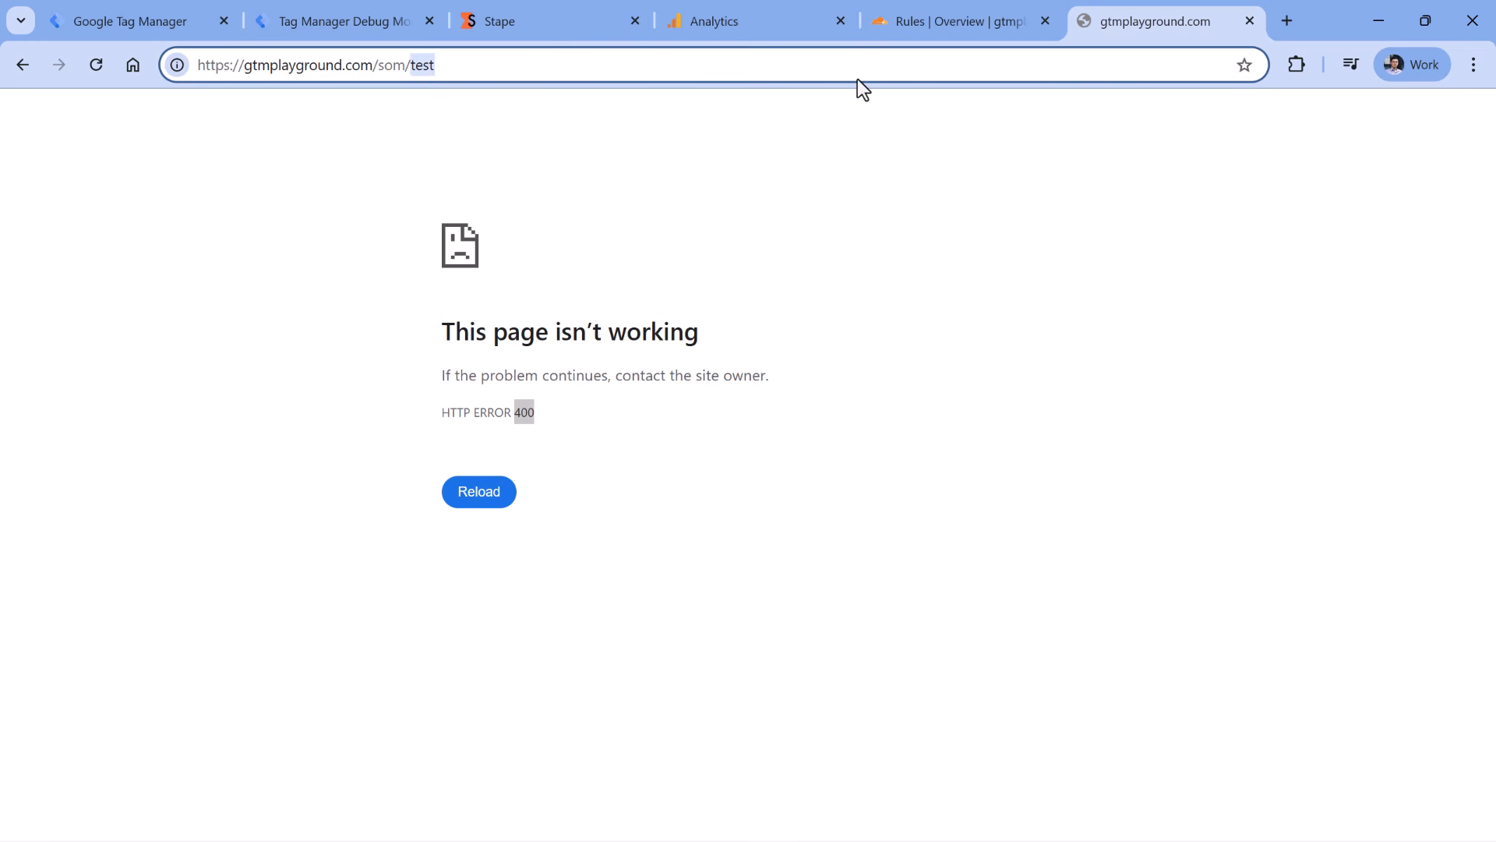
type("healthy")
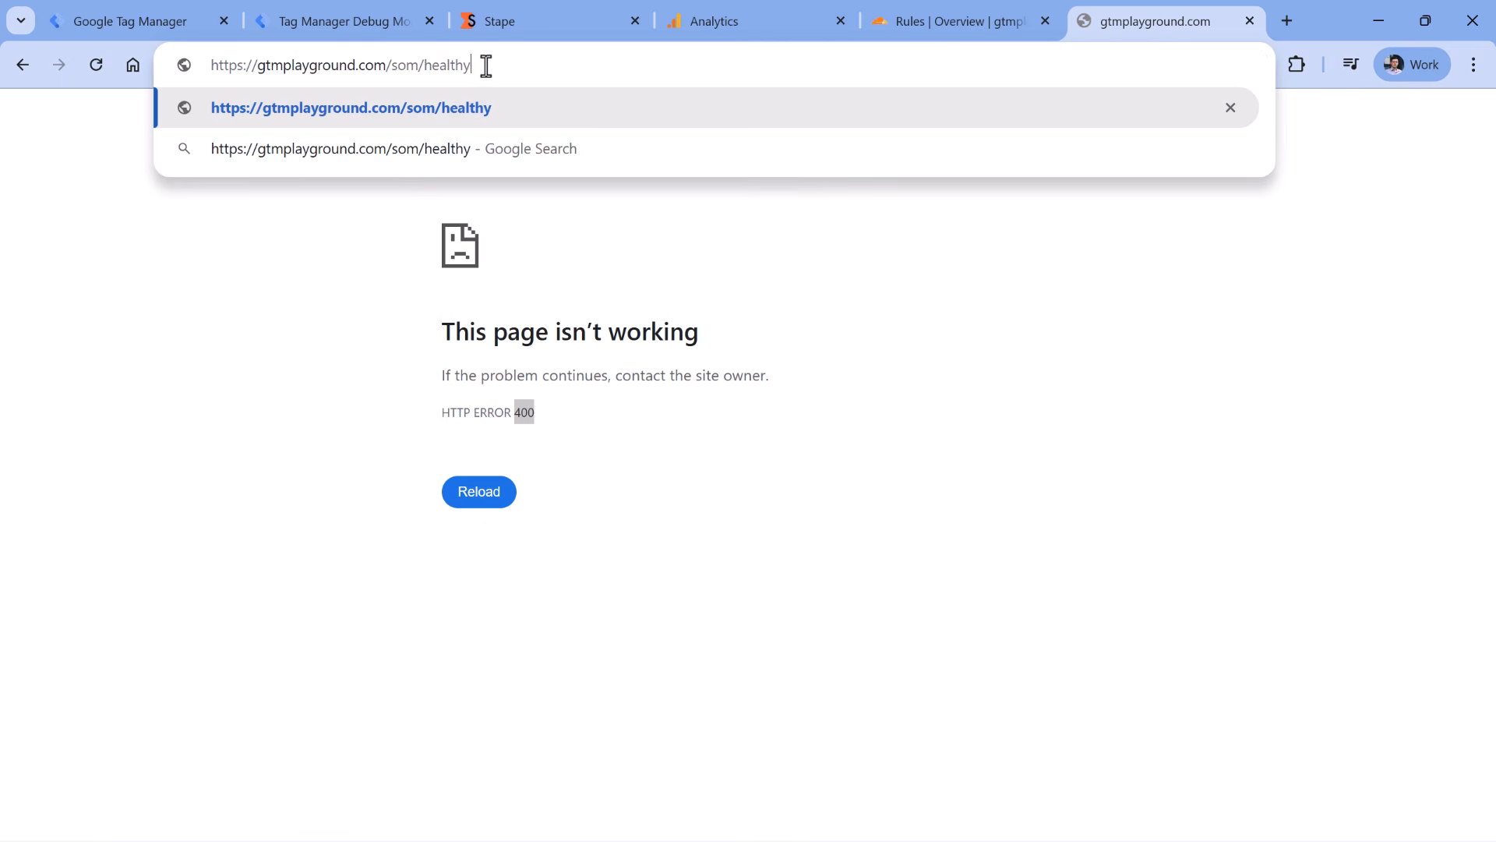
key("Return")
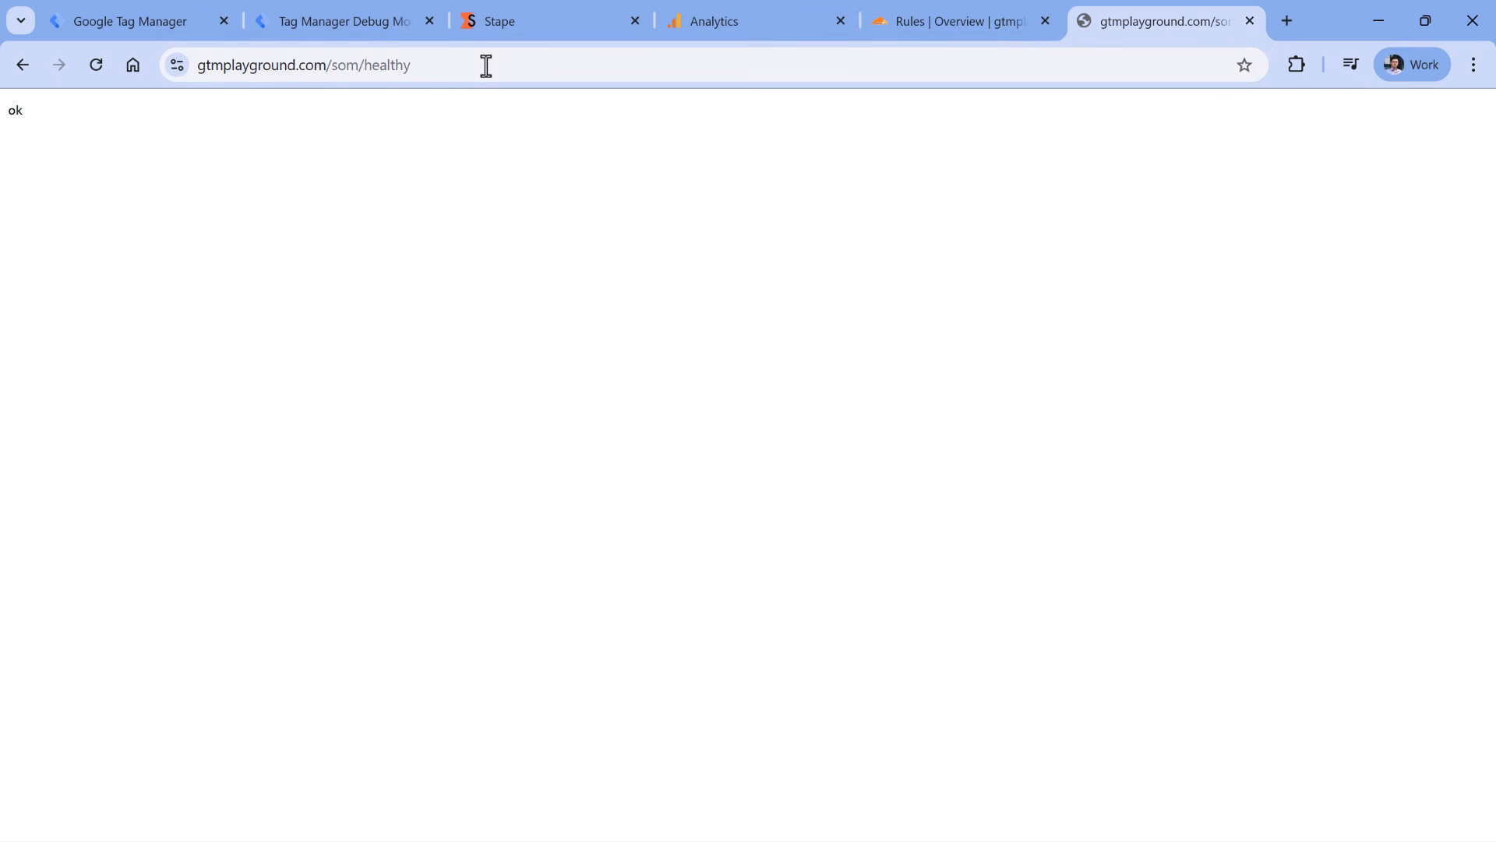
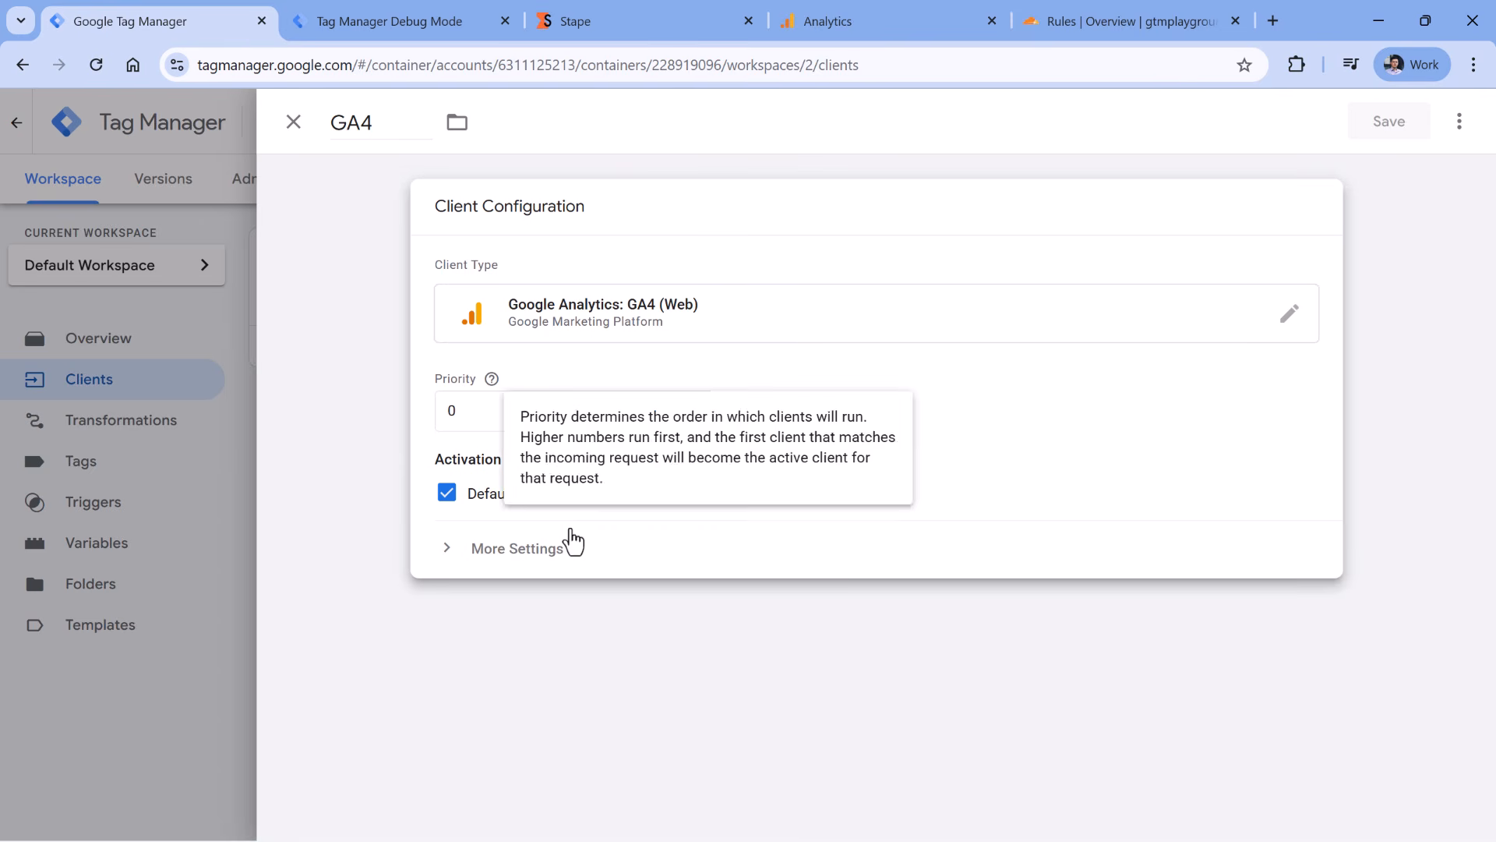
- Open the server container's GA4 client to view its GA4 (Web) configuration with priority 0
mouse_move(596, 499)
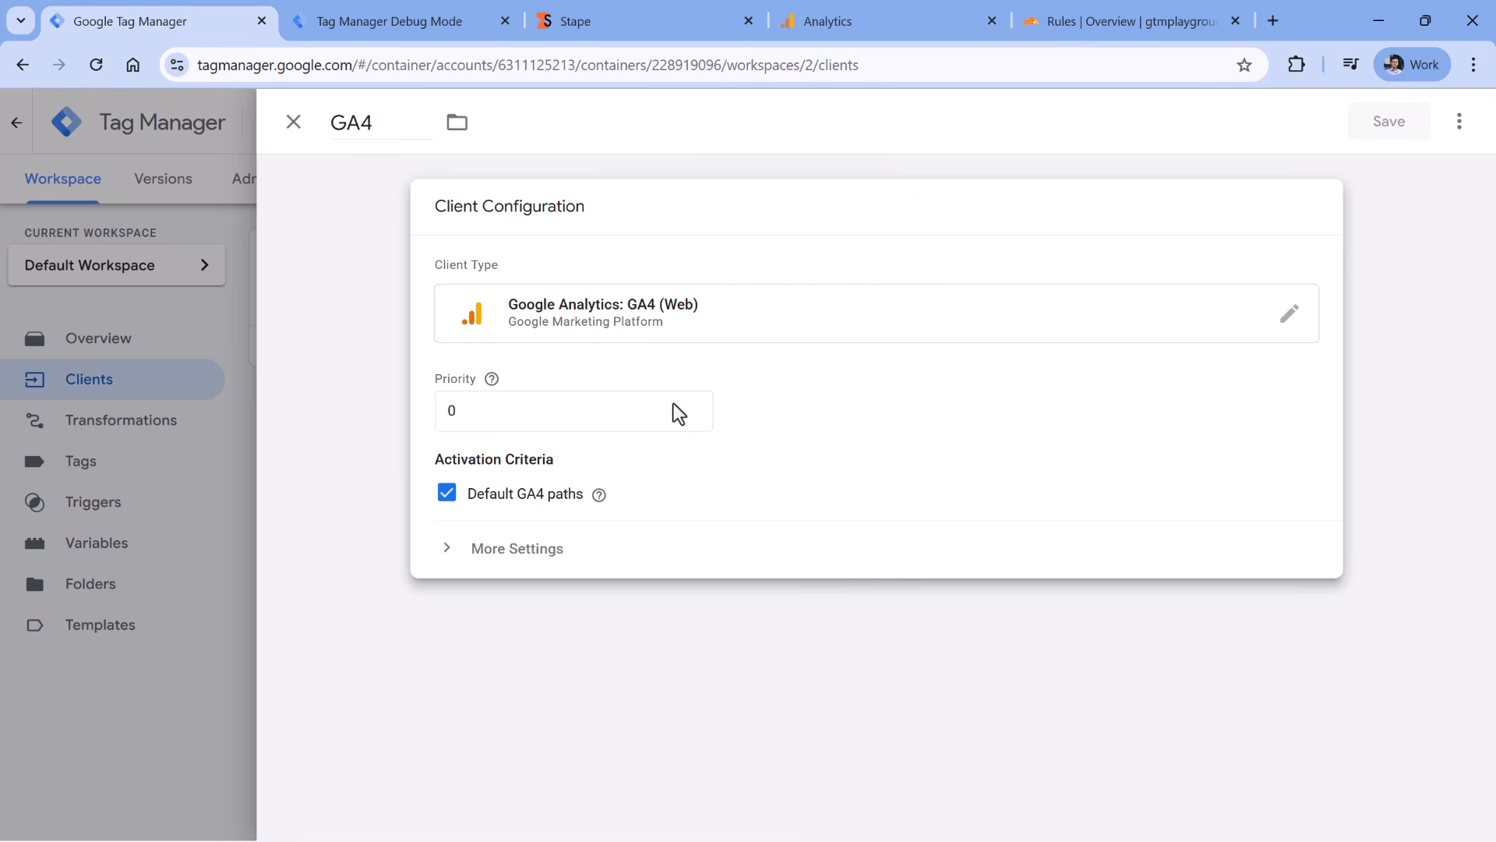
- Keep the GA4 client's priority at 0 and expand its More Settings section
double_click(494, 413)
left_click(508, 477)
left_click(447, 548)
scroll(791, 404, "down", 5)
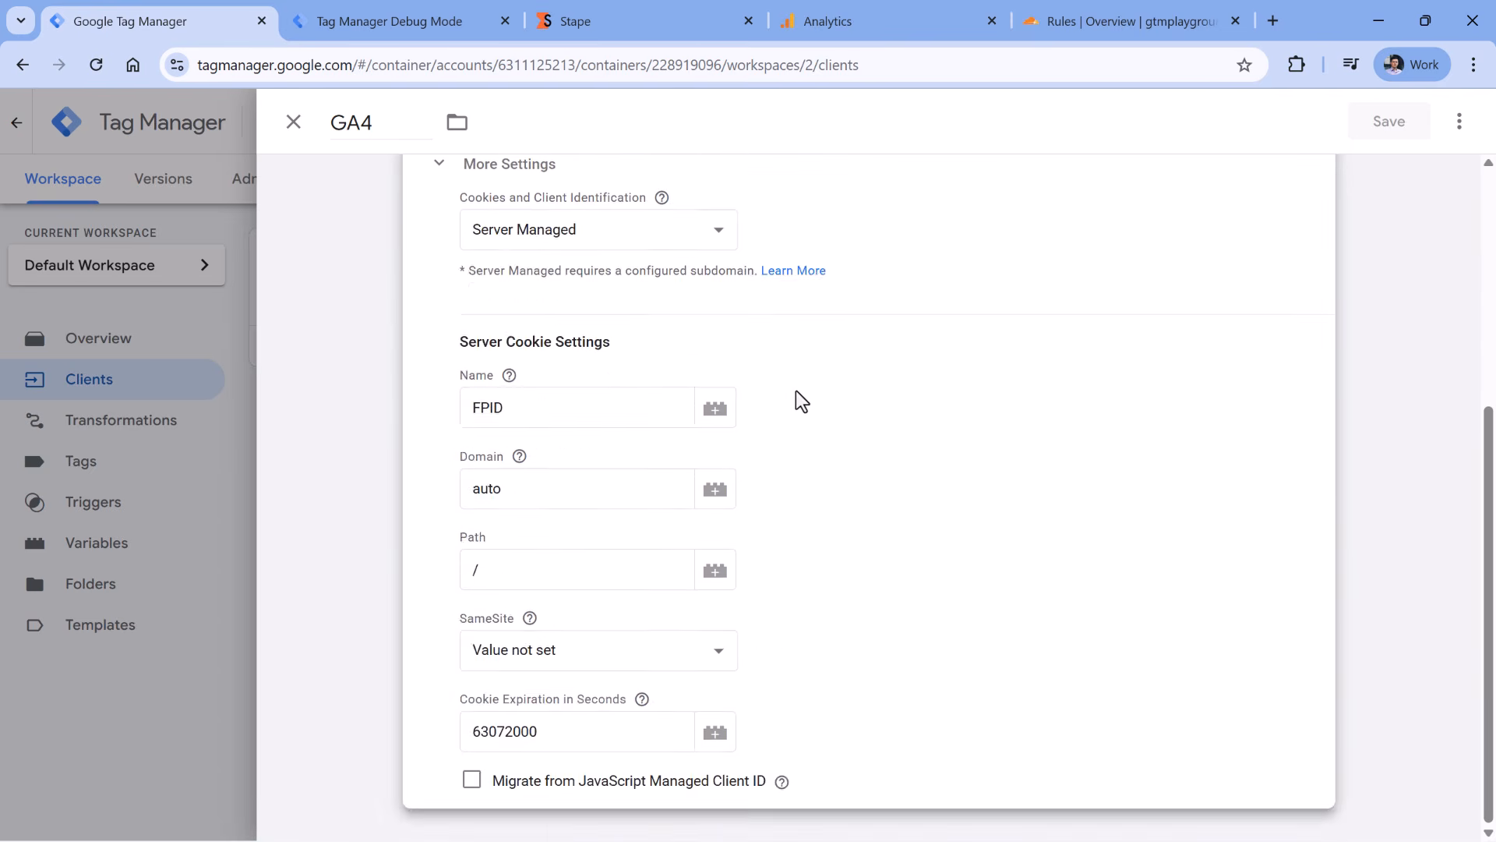
scroll(798, 398, "up", 1)
scroll(791, 390, "down", 1)
scroll(790, 385, "up", 1)
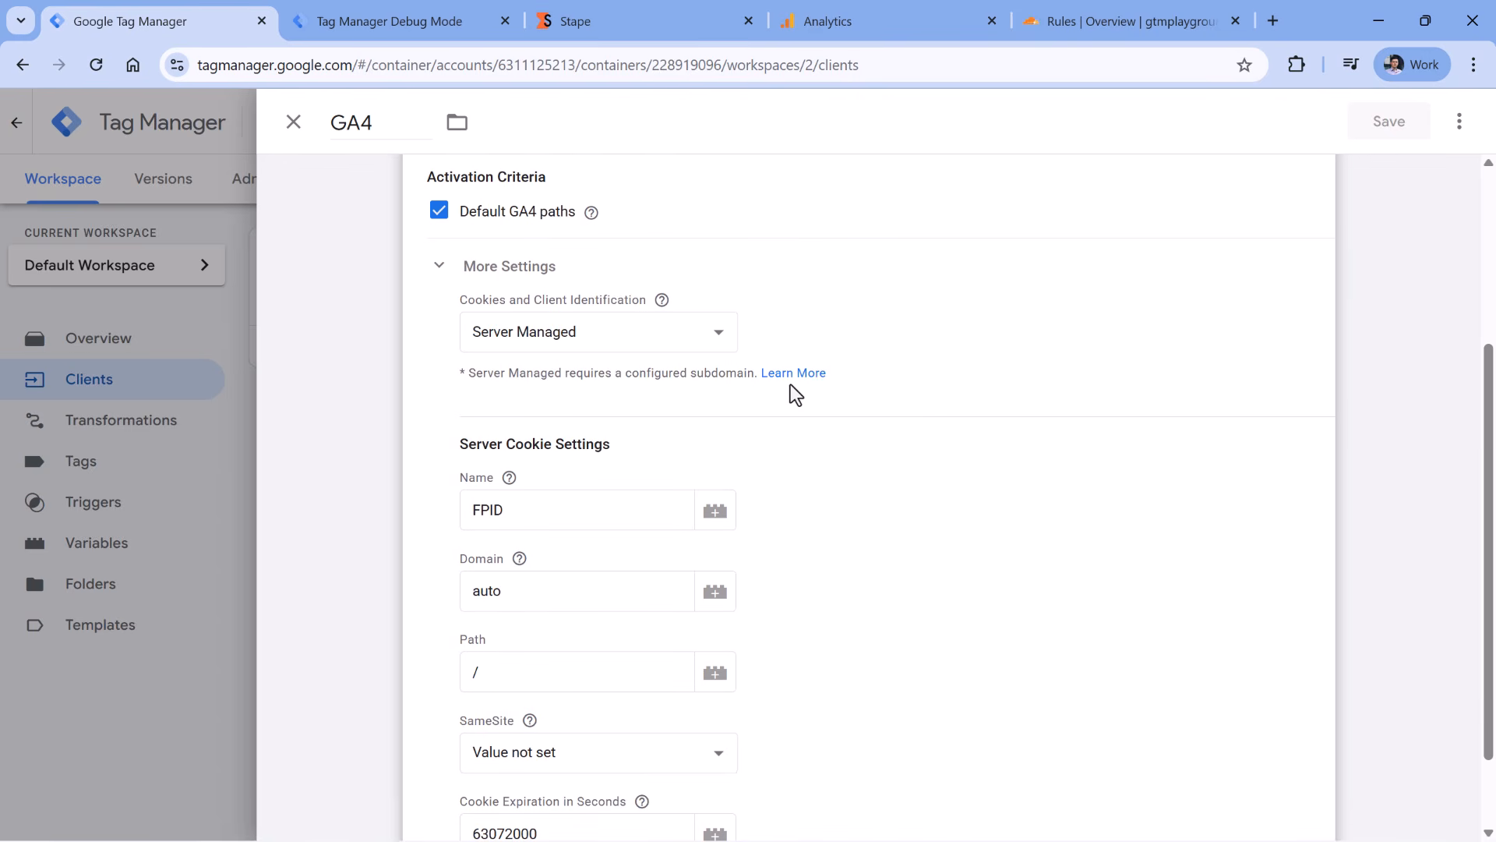
- Change cookies and client identification from Server Managed to JavaScript Managed and save the client
left_click(592, 335)
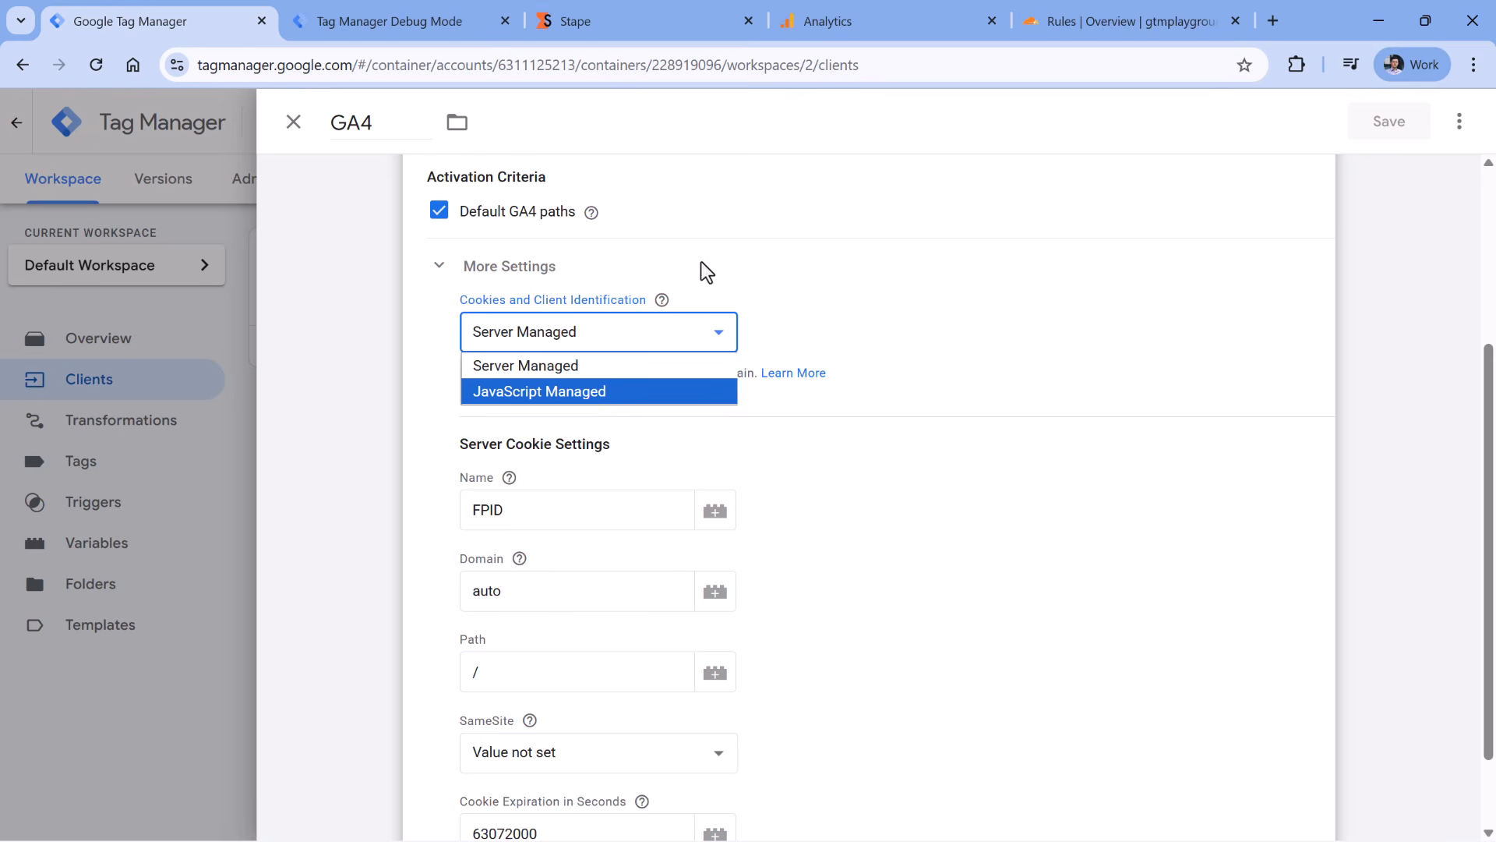
left_click(709, 238)
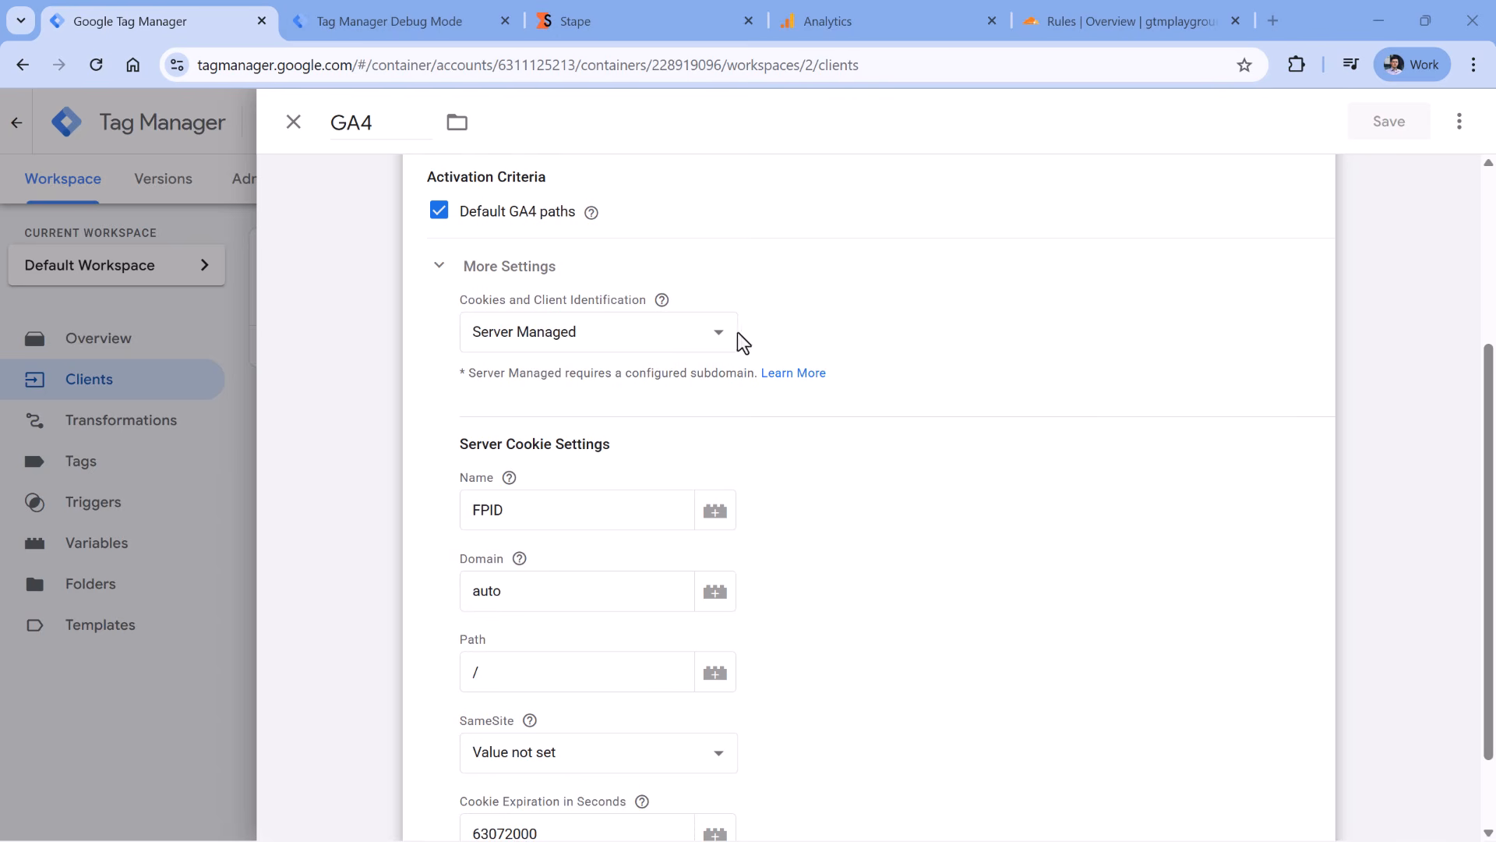
scroll(922, 414, "down", 1)
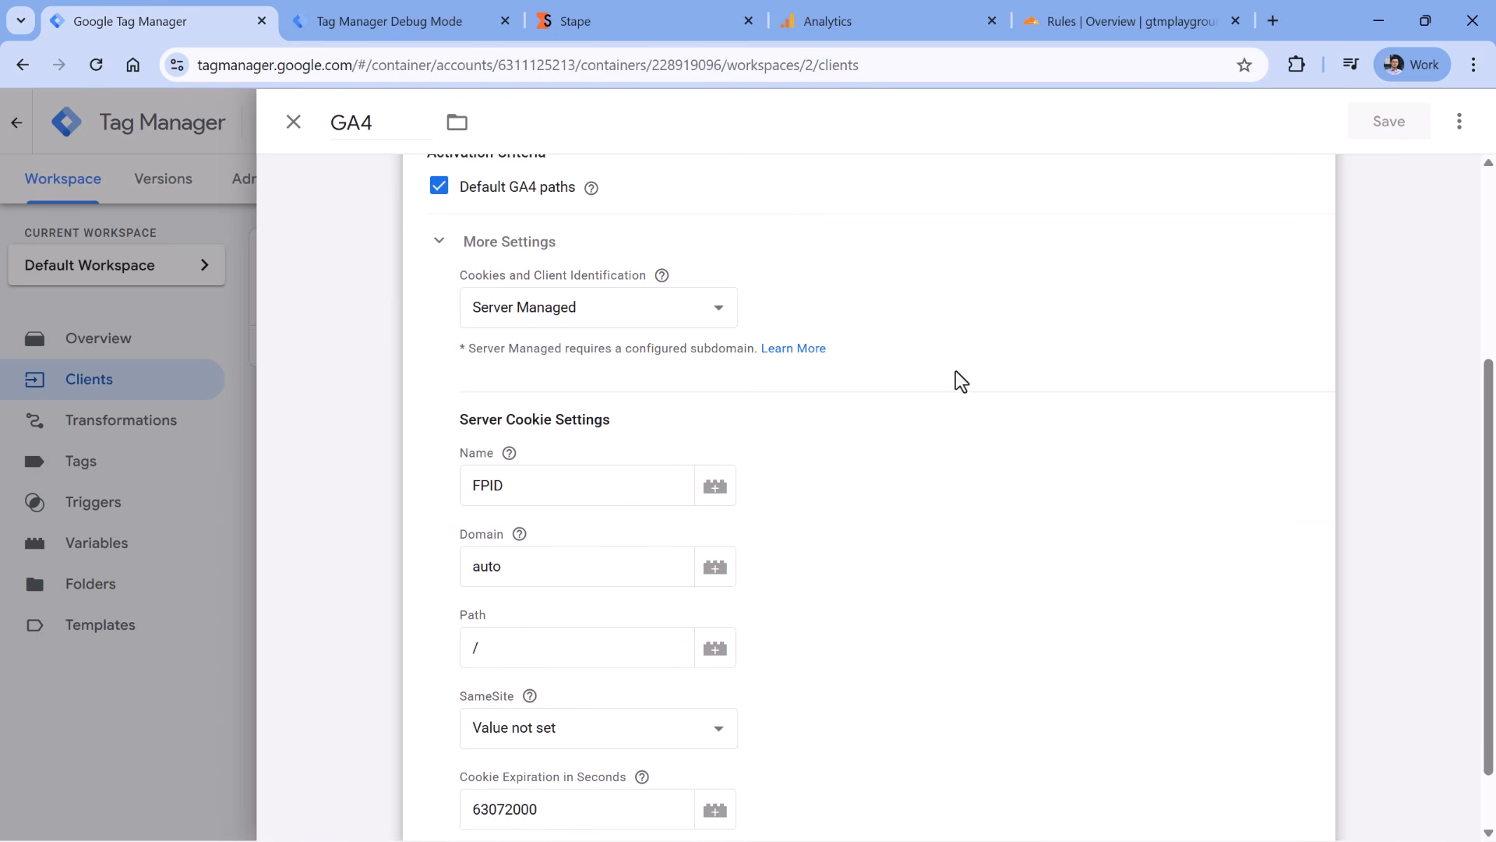
left_click(604, 308)
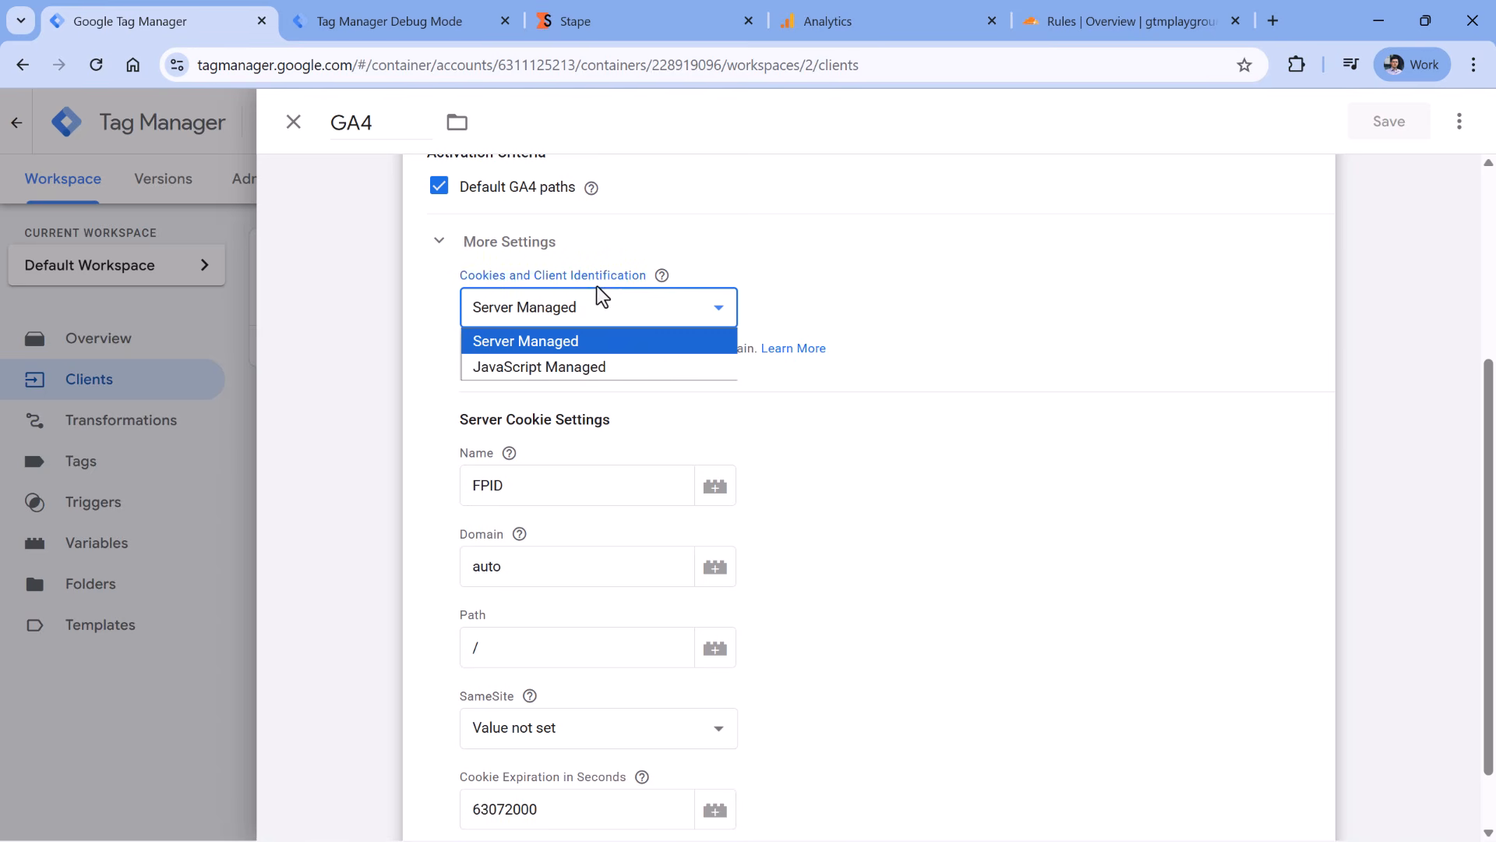
left_click(579, 369)
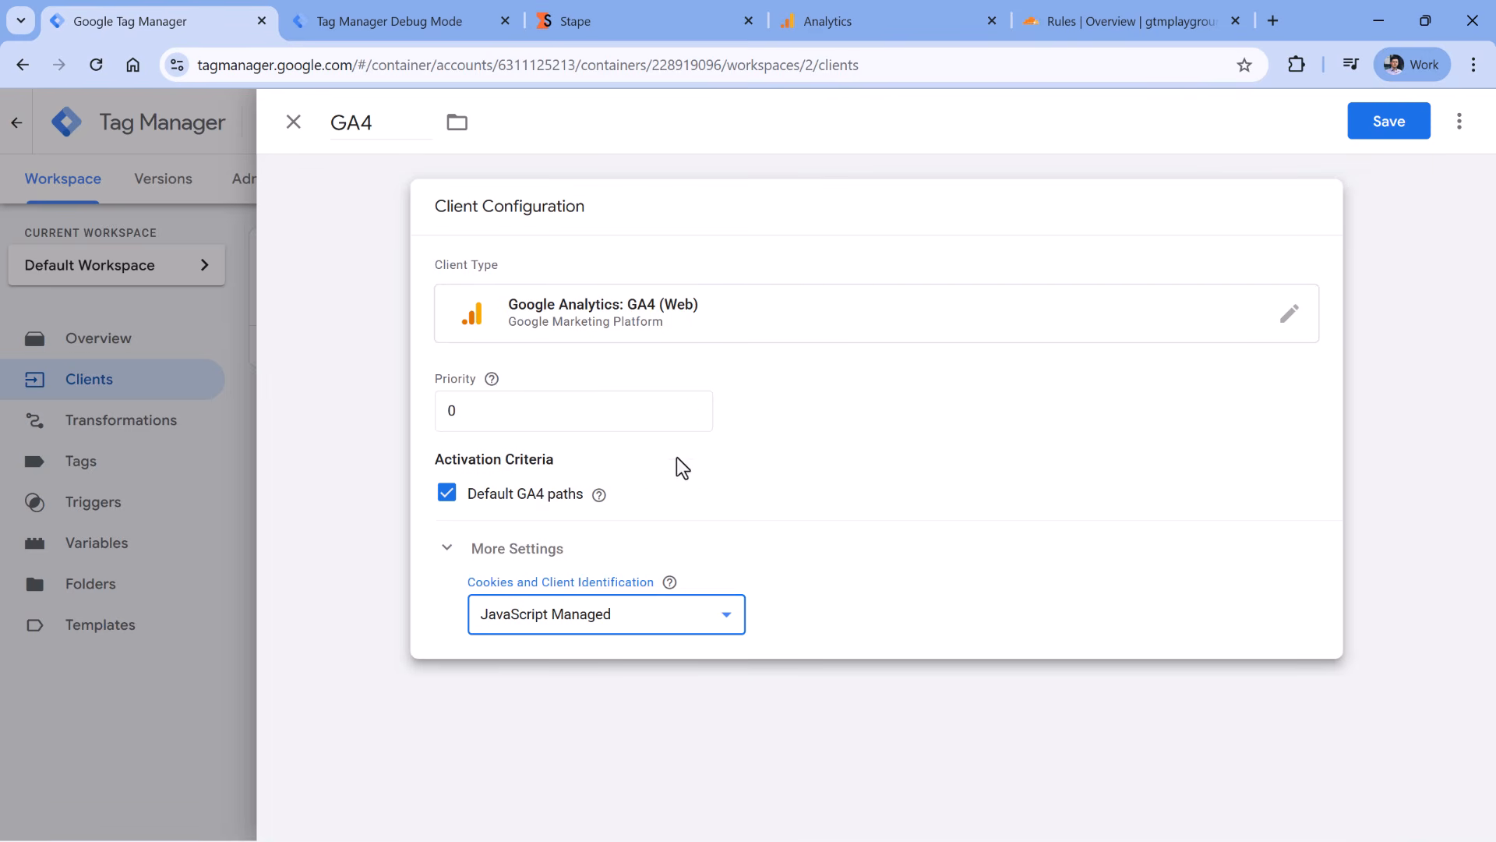
left_click(1390, 122)
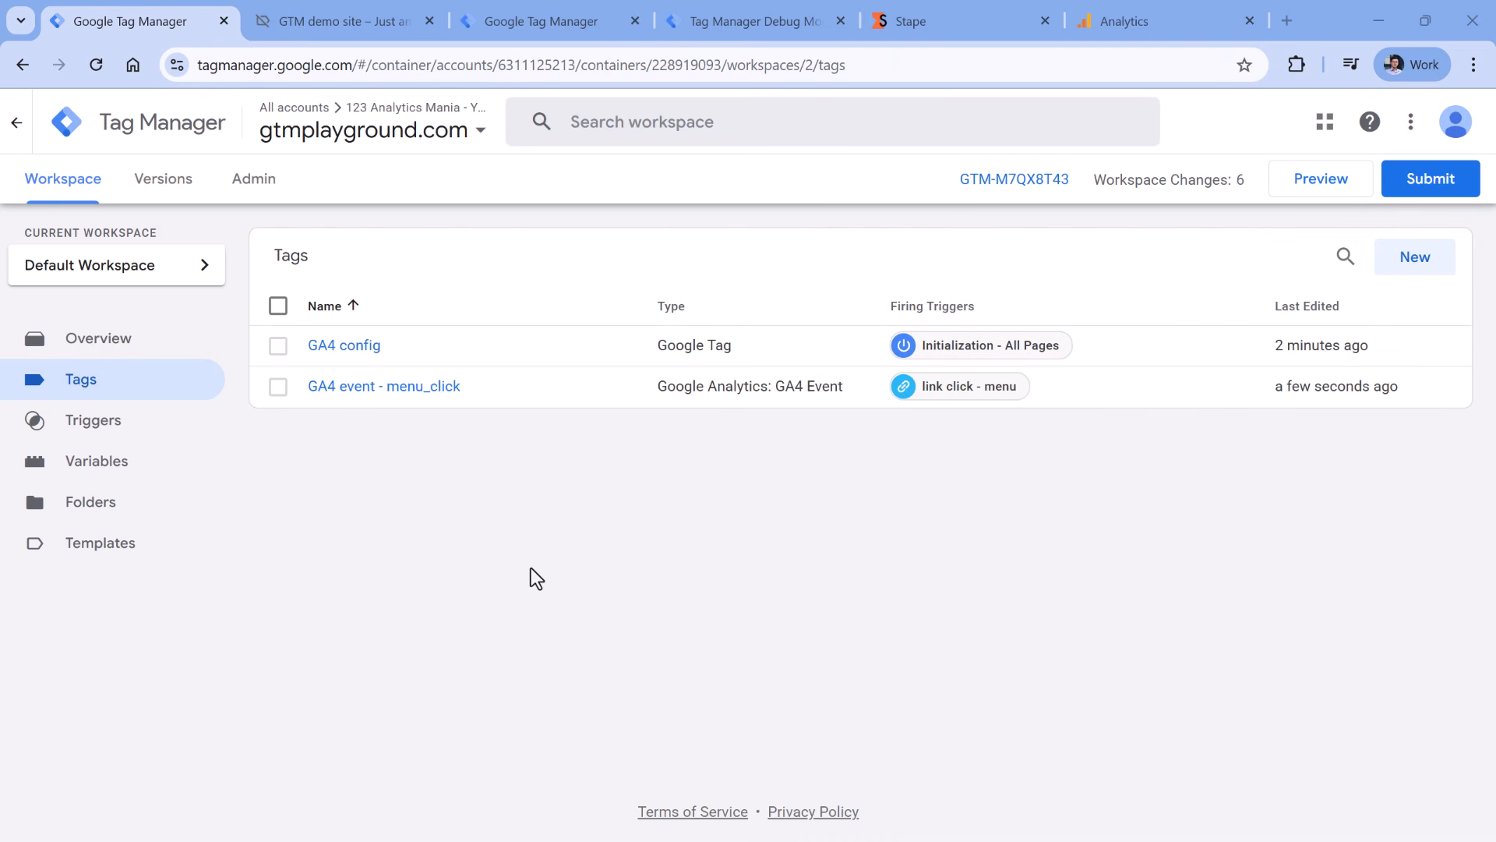
- Review the GA4 config and GA4 event - menu_click tags, check the demo site, then return to Tags
left_click(347, 358)
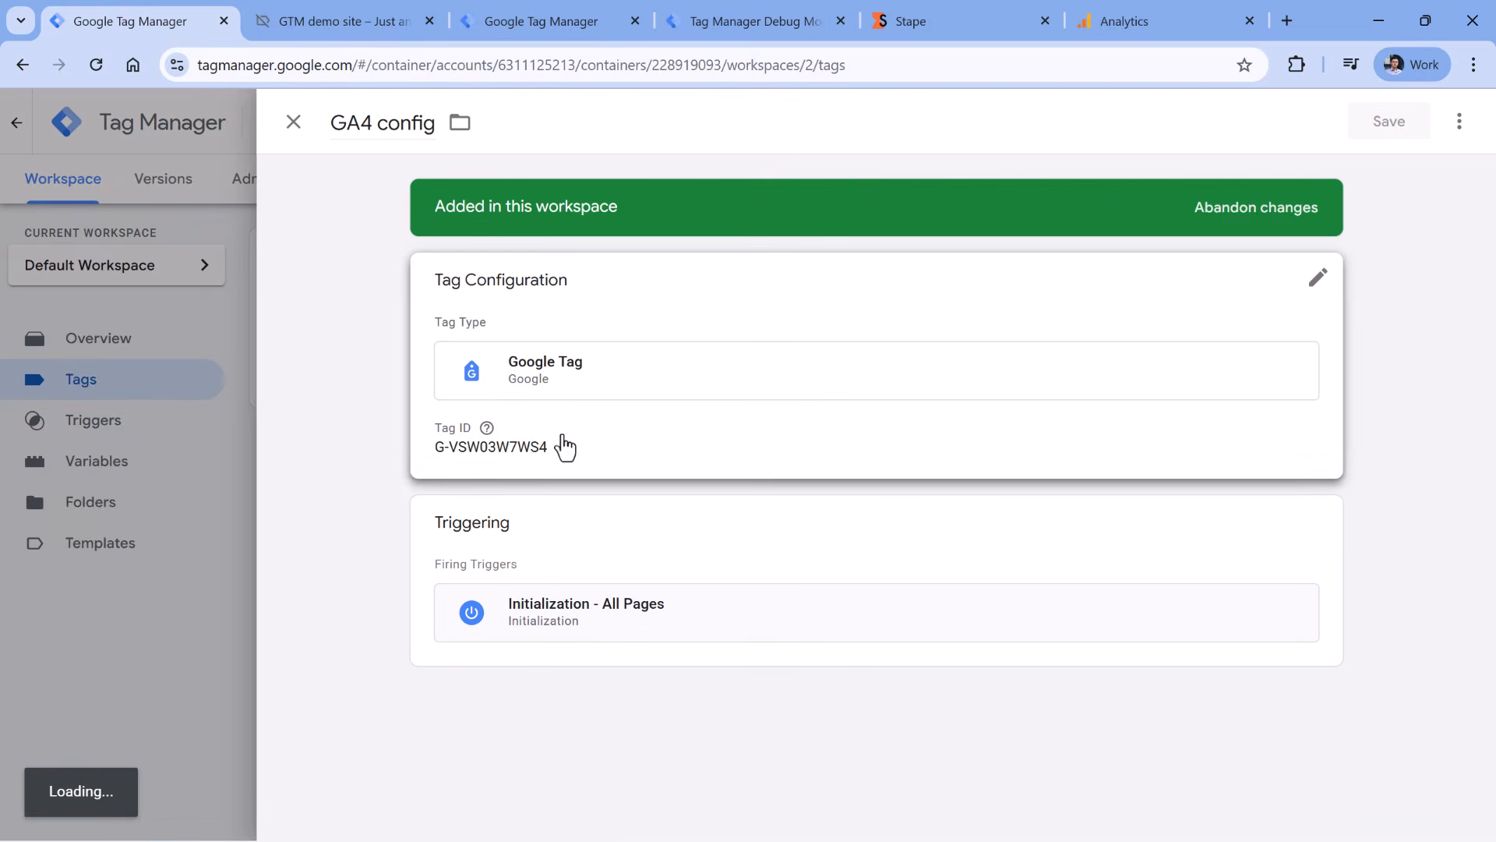
left_click(293, 123)
left_click(383, 392)
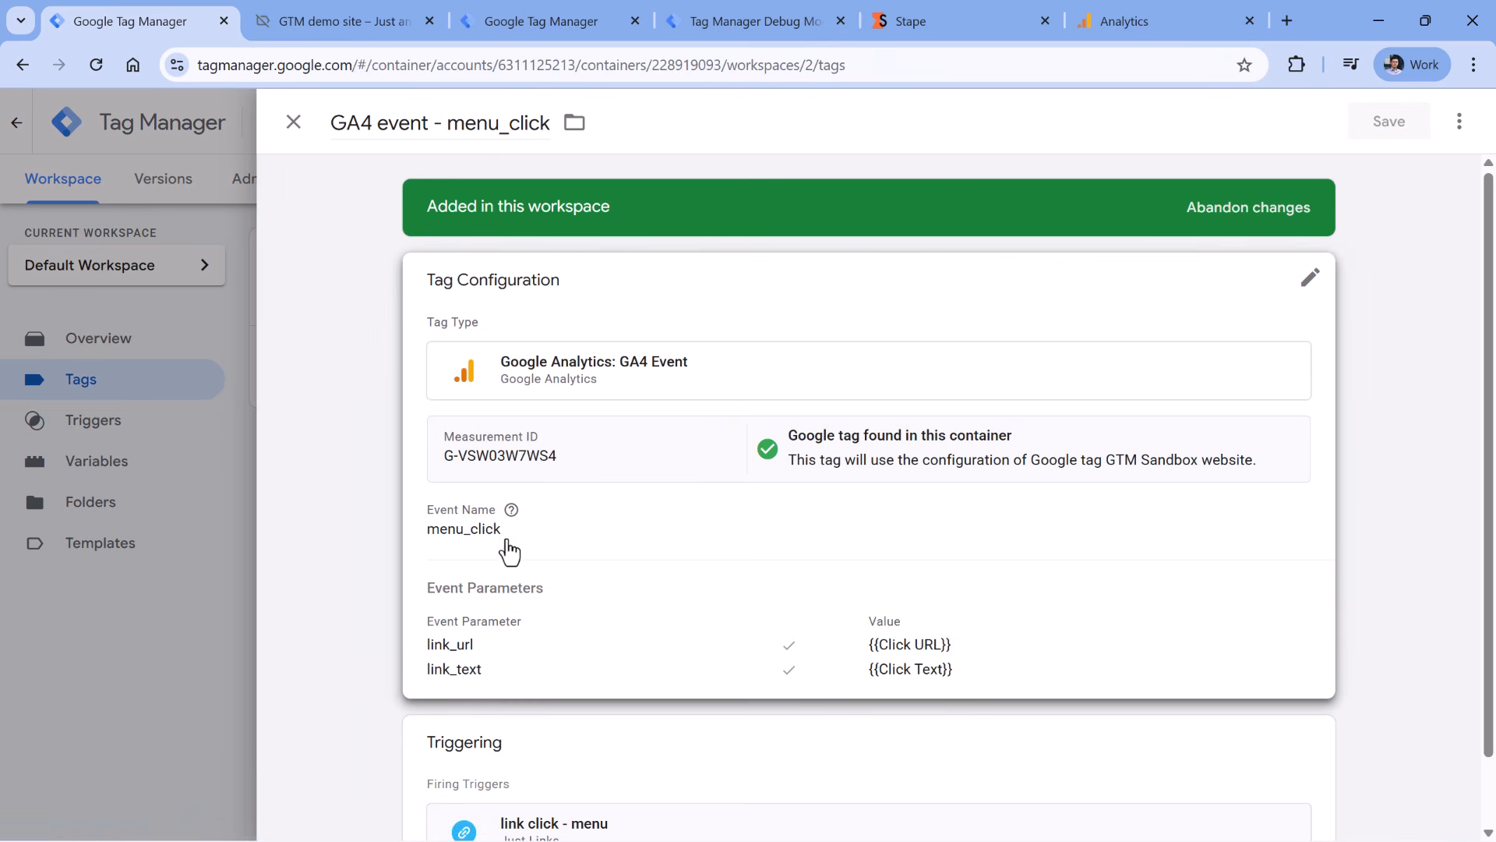
left_click(292, 131)
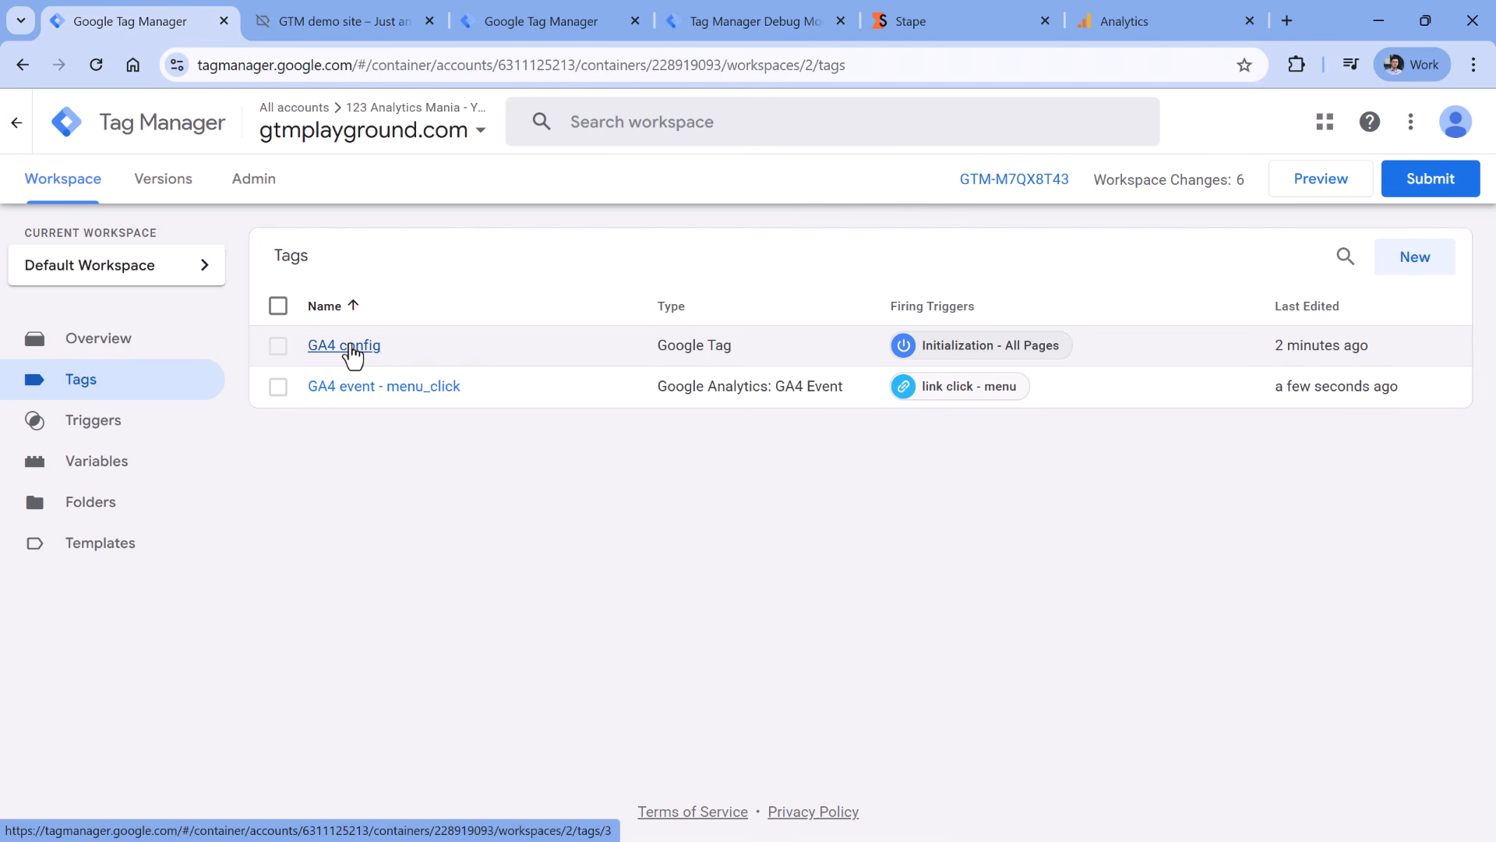
left_click(346, 21)
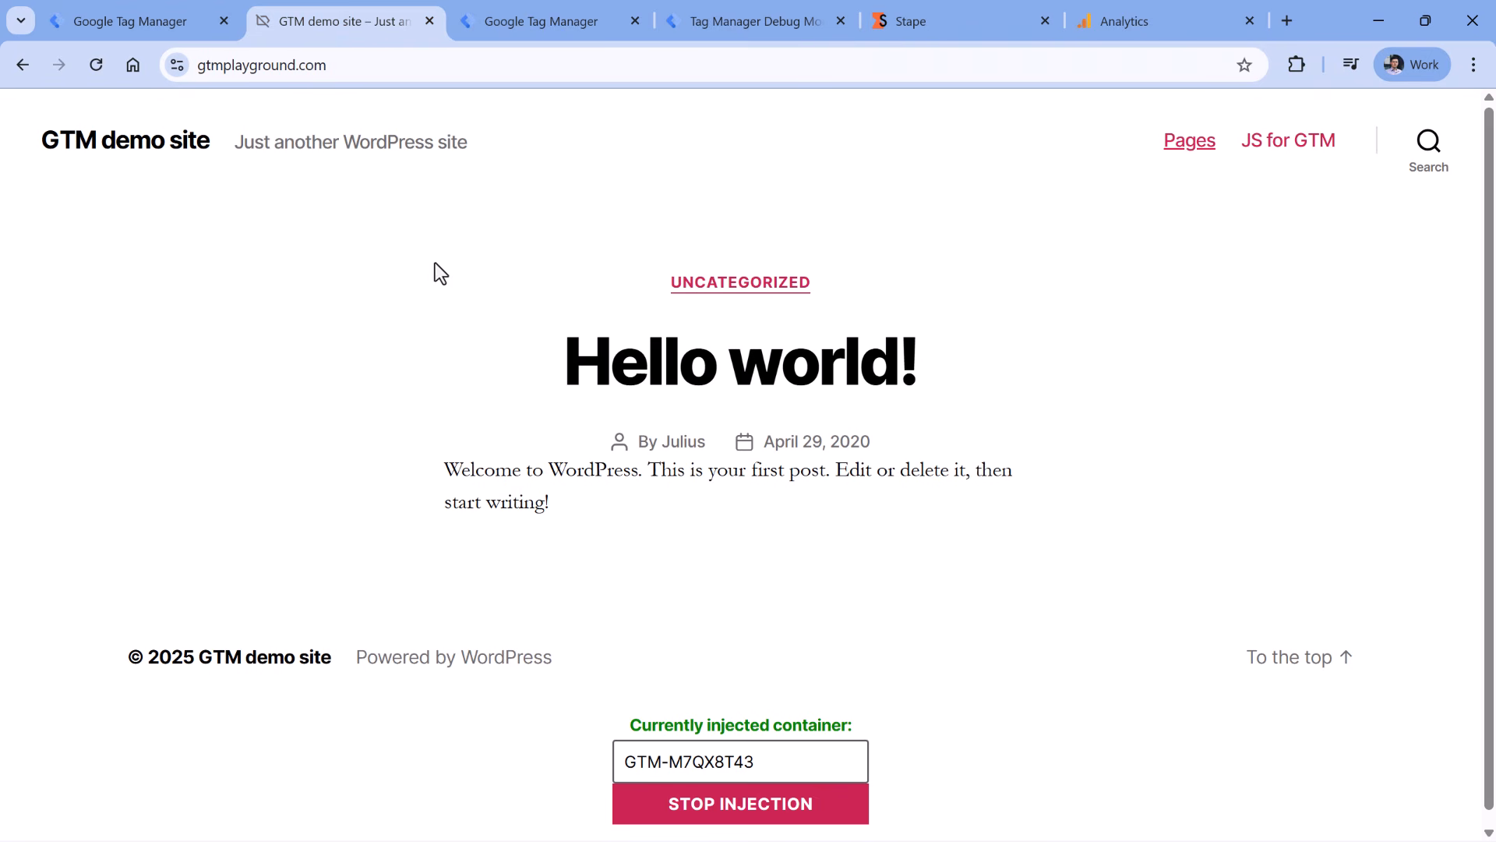
left_click(149, 24)
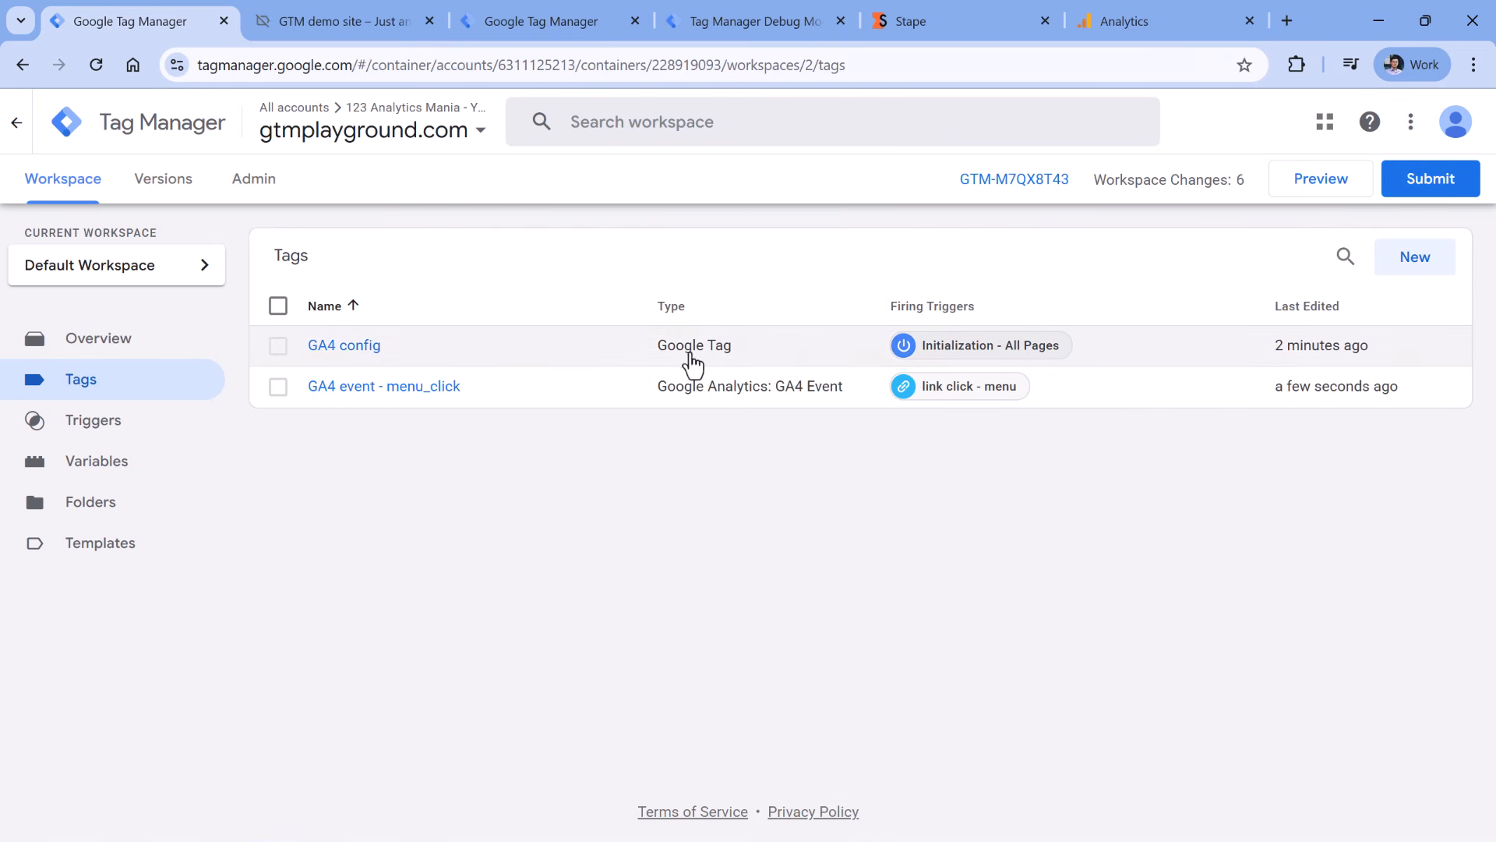
left_click(324, 360)
left_click(1303, 290)
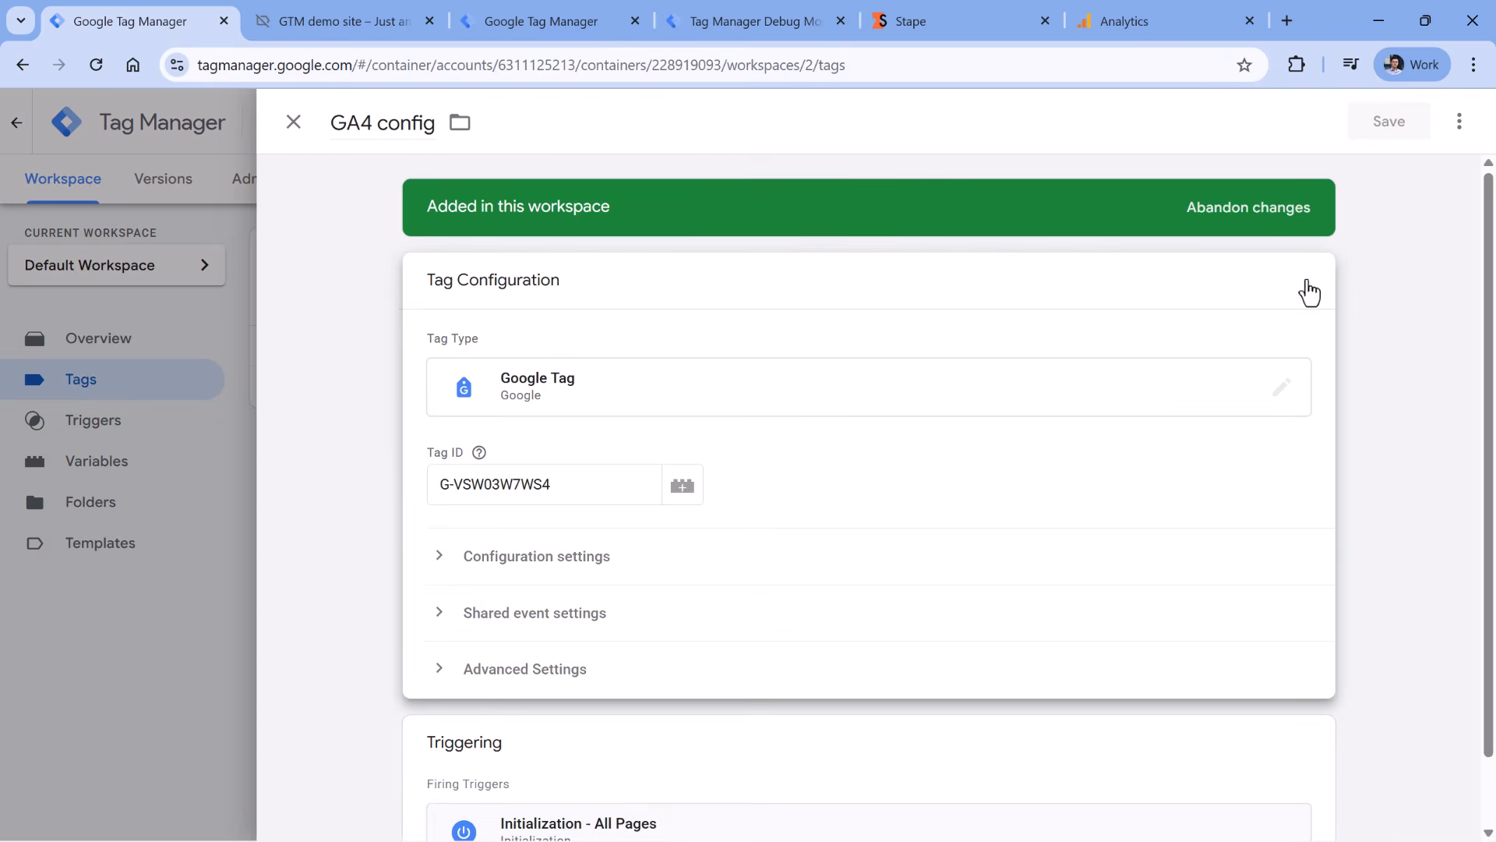
left_click(512, 483)
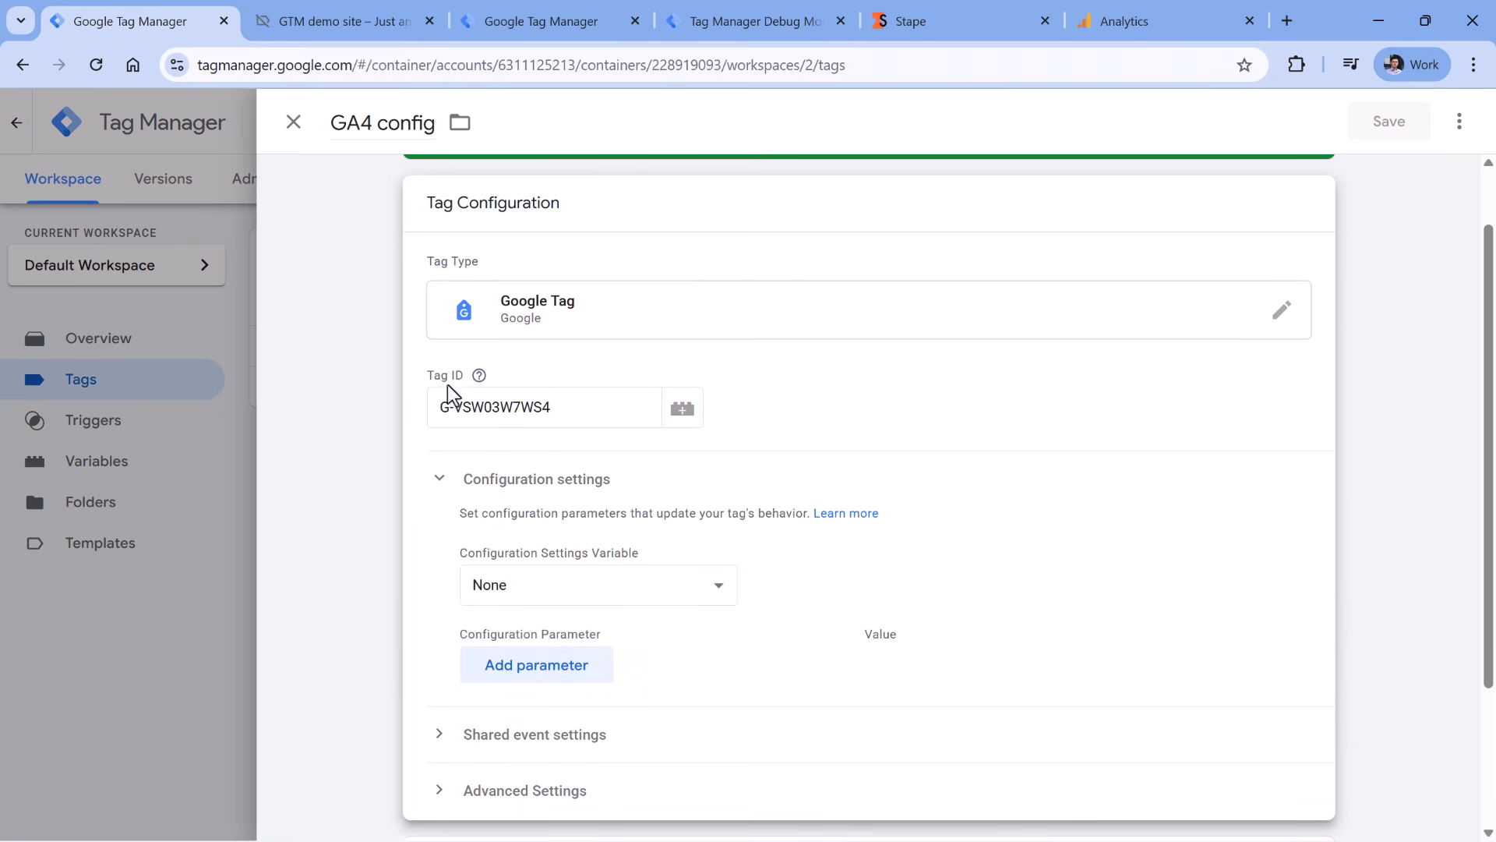
left_click(531, 678)
left_click(544, 658)
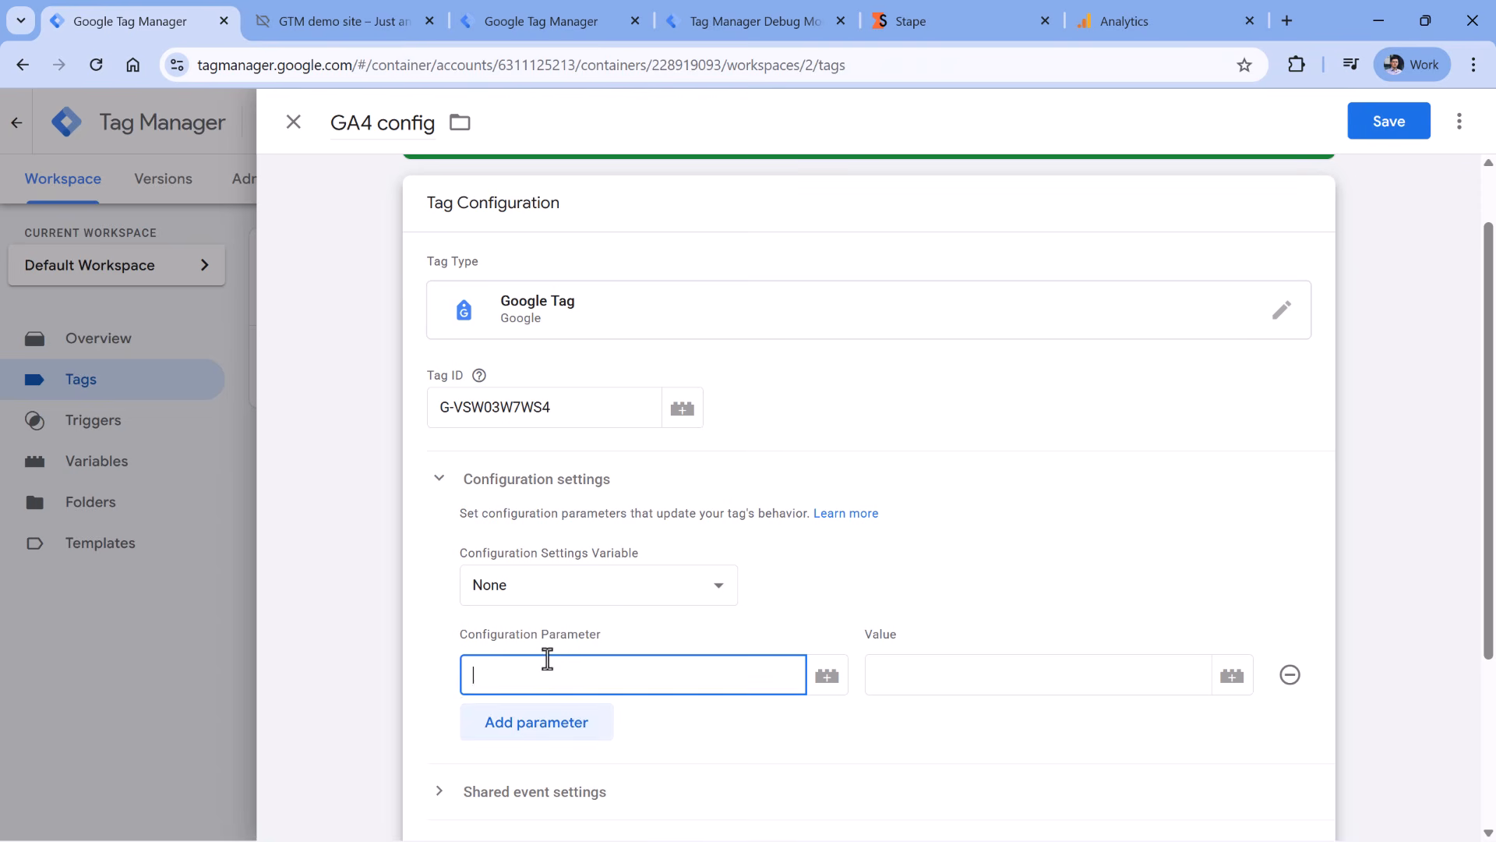
type("server")
left_click(568, 723)
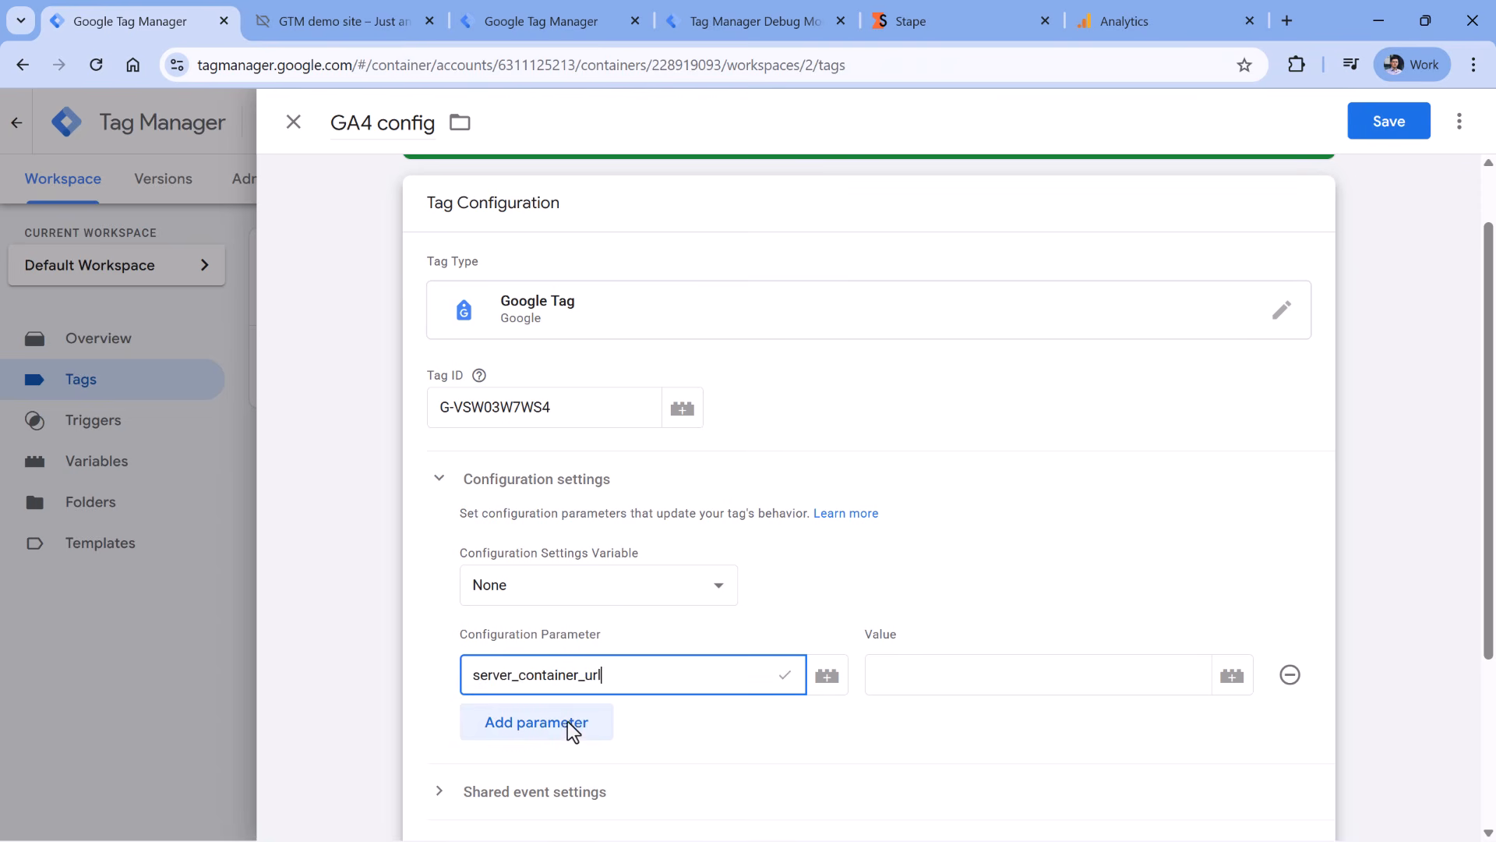
left_click(1025, 683)
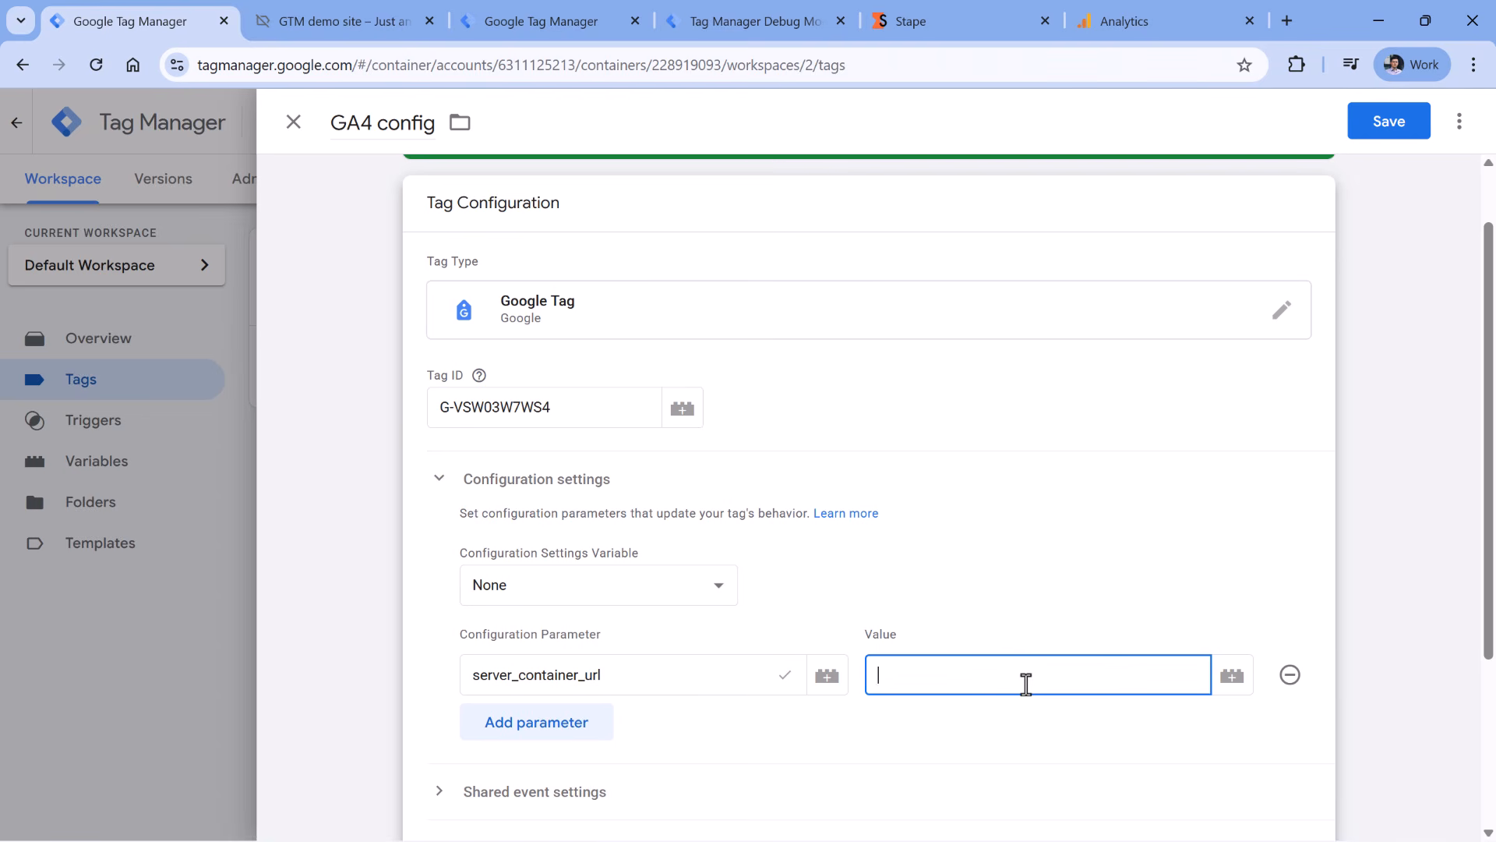
type("https://gtmplayground.com/som")
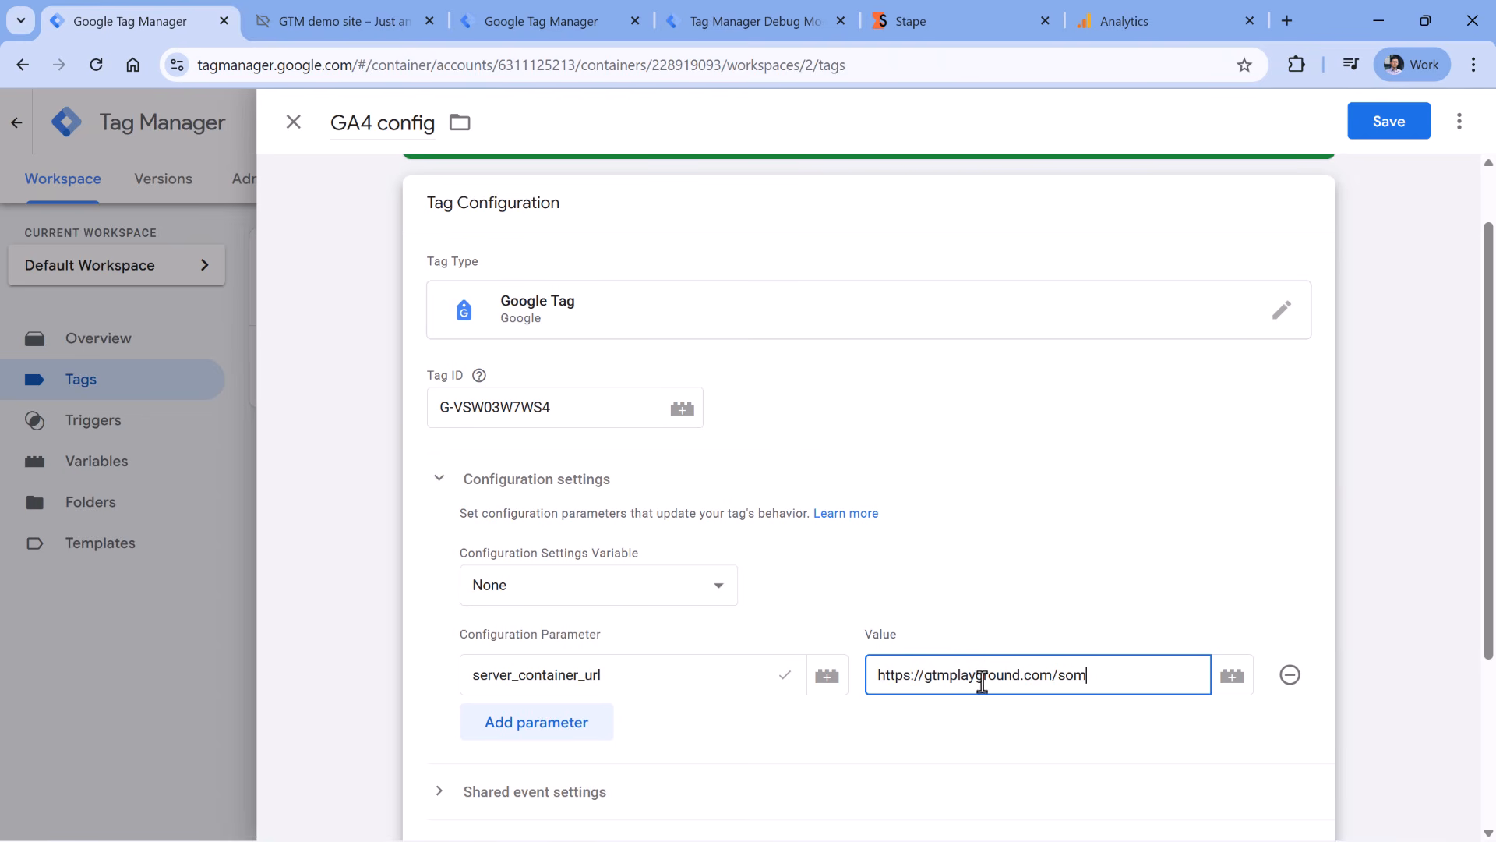
left_click_drag(1088, 674, 863, 661)
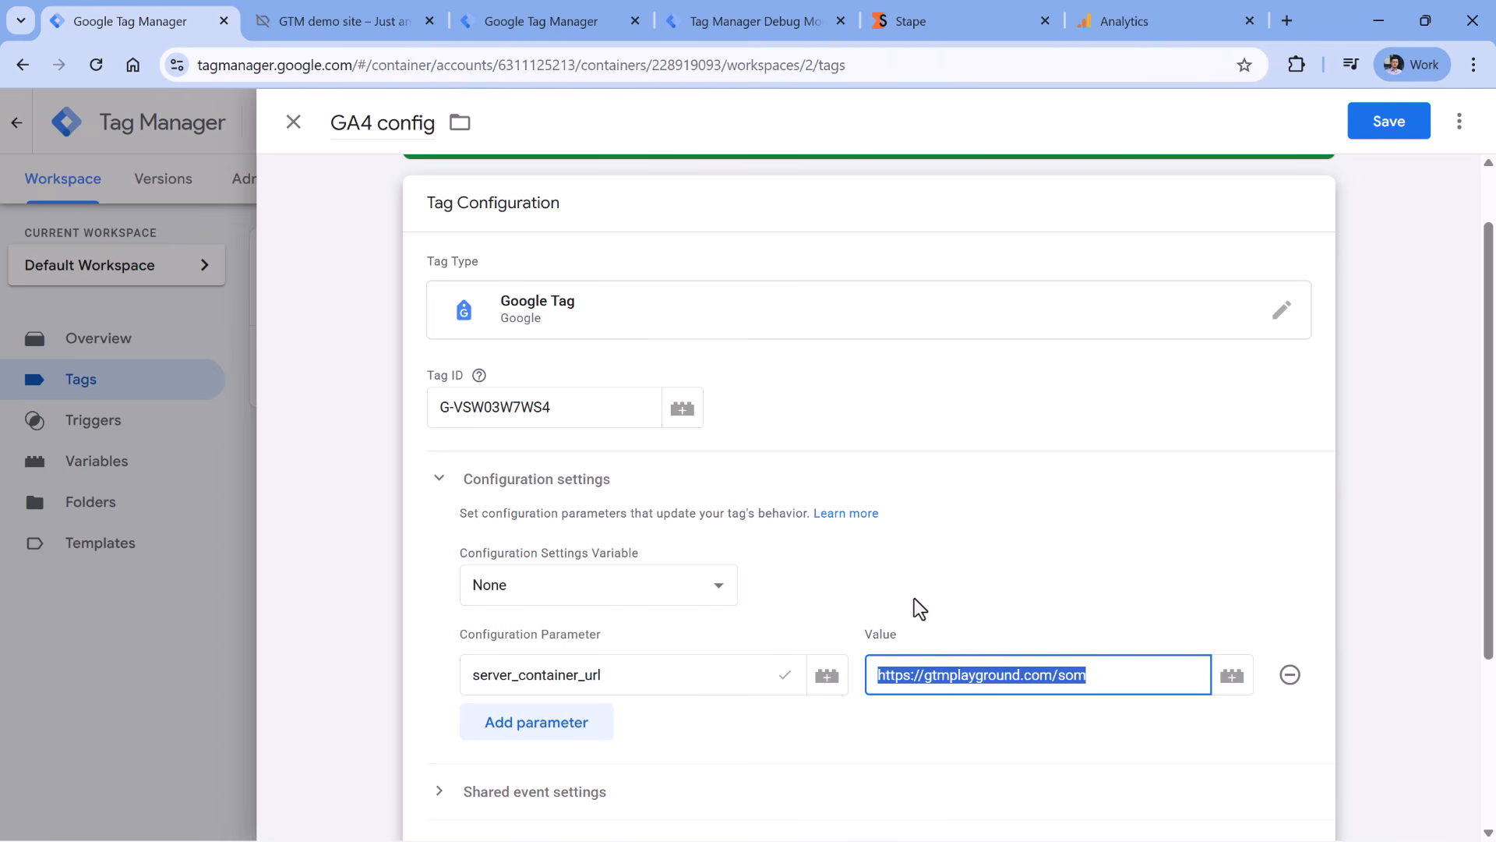
key("BackSpace")
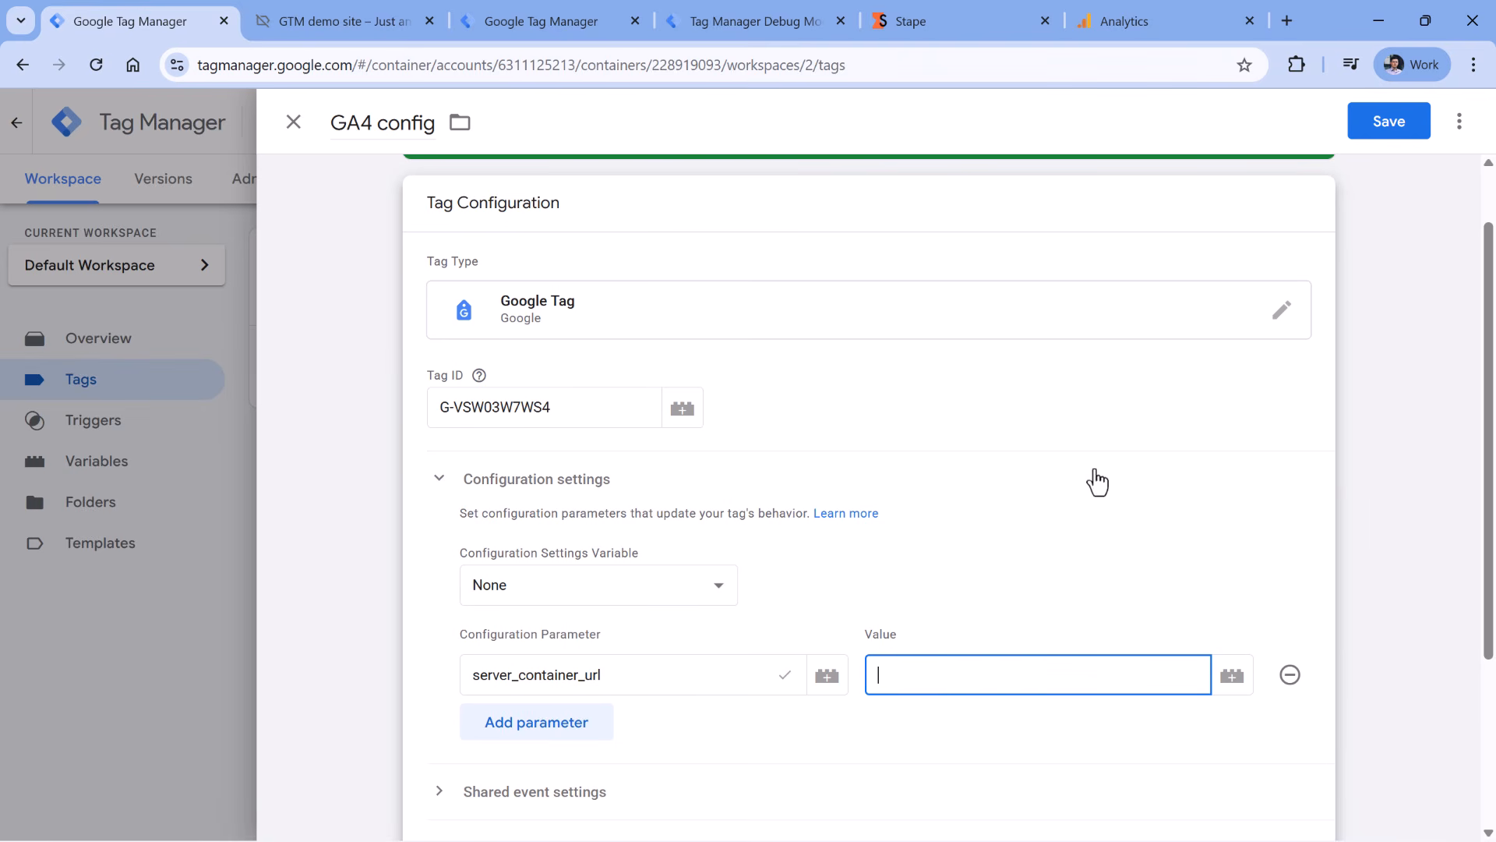
left_click(1232, 682)
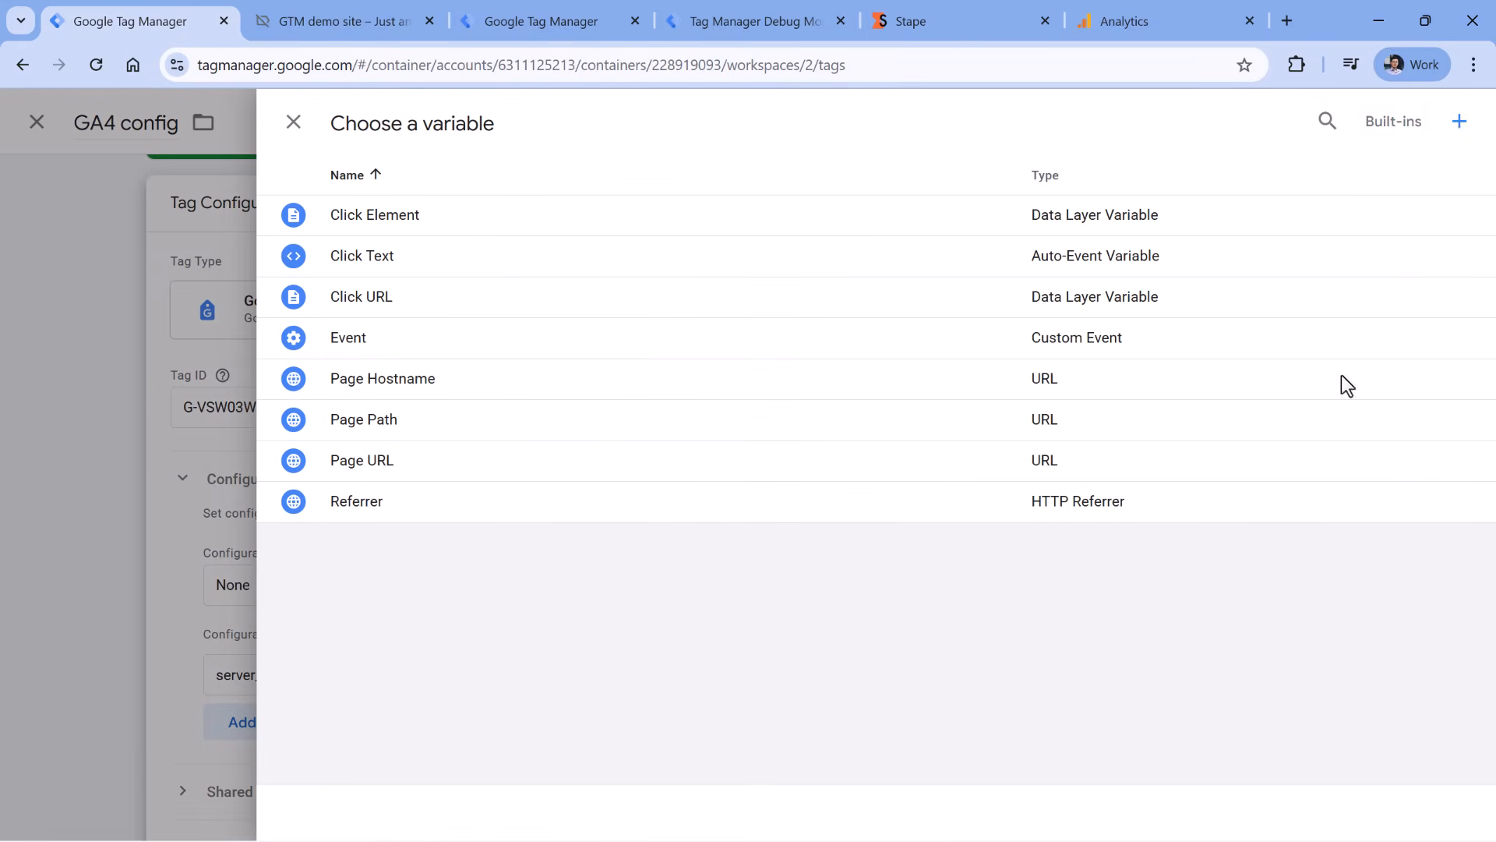
left_click(1459, 123)
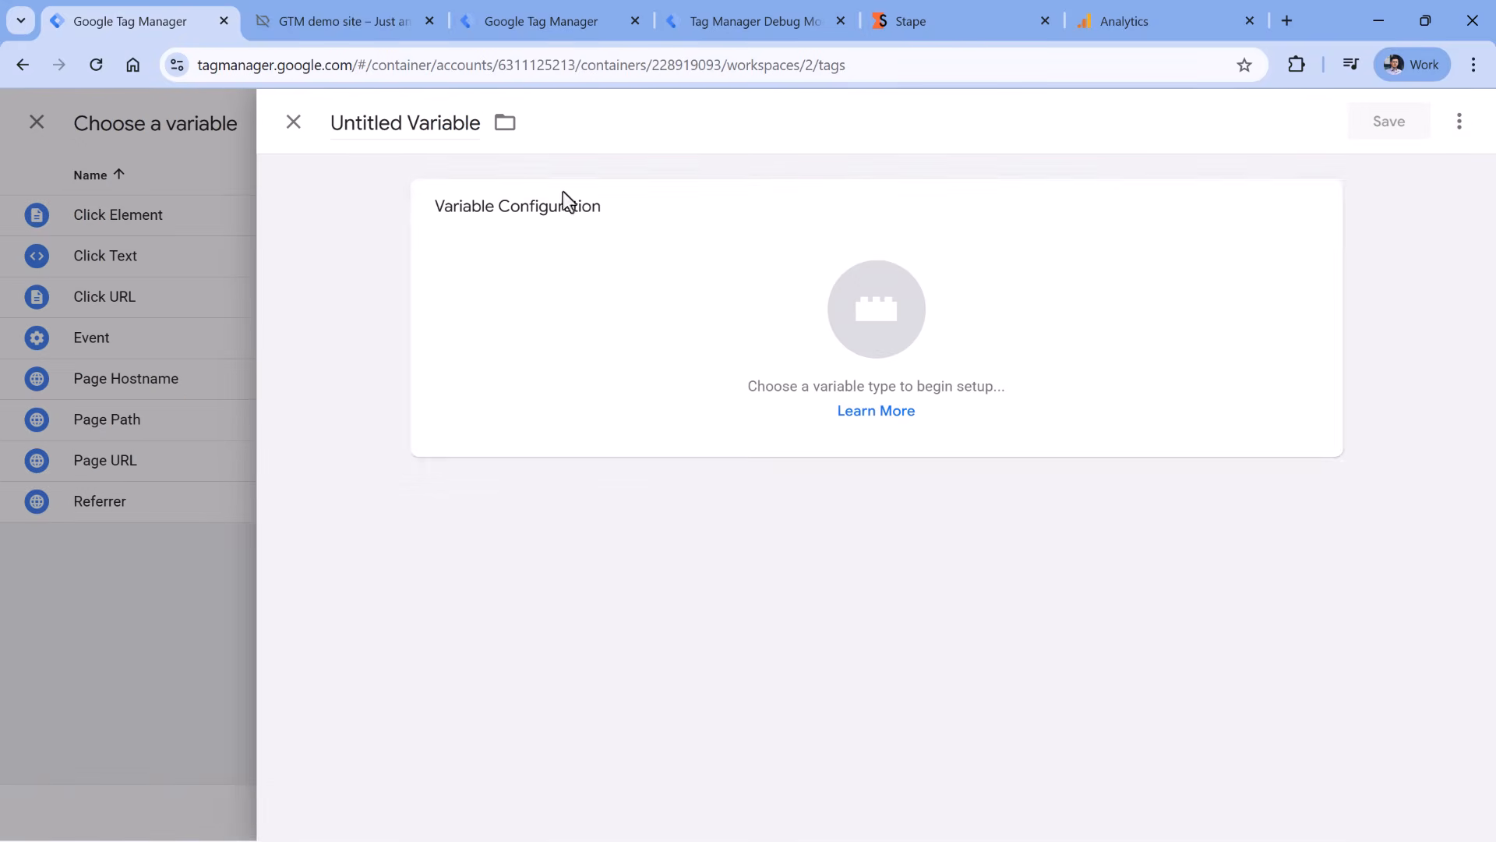
left_click(658, 302)
scroll(1068, 334, "down", 5)
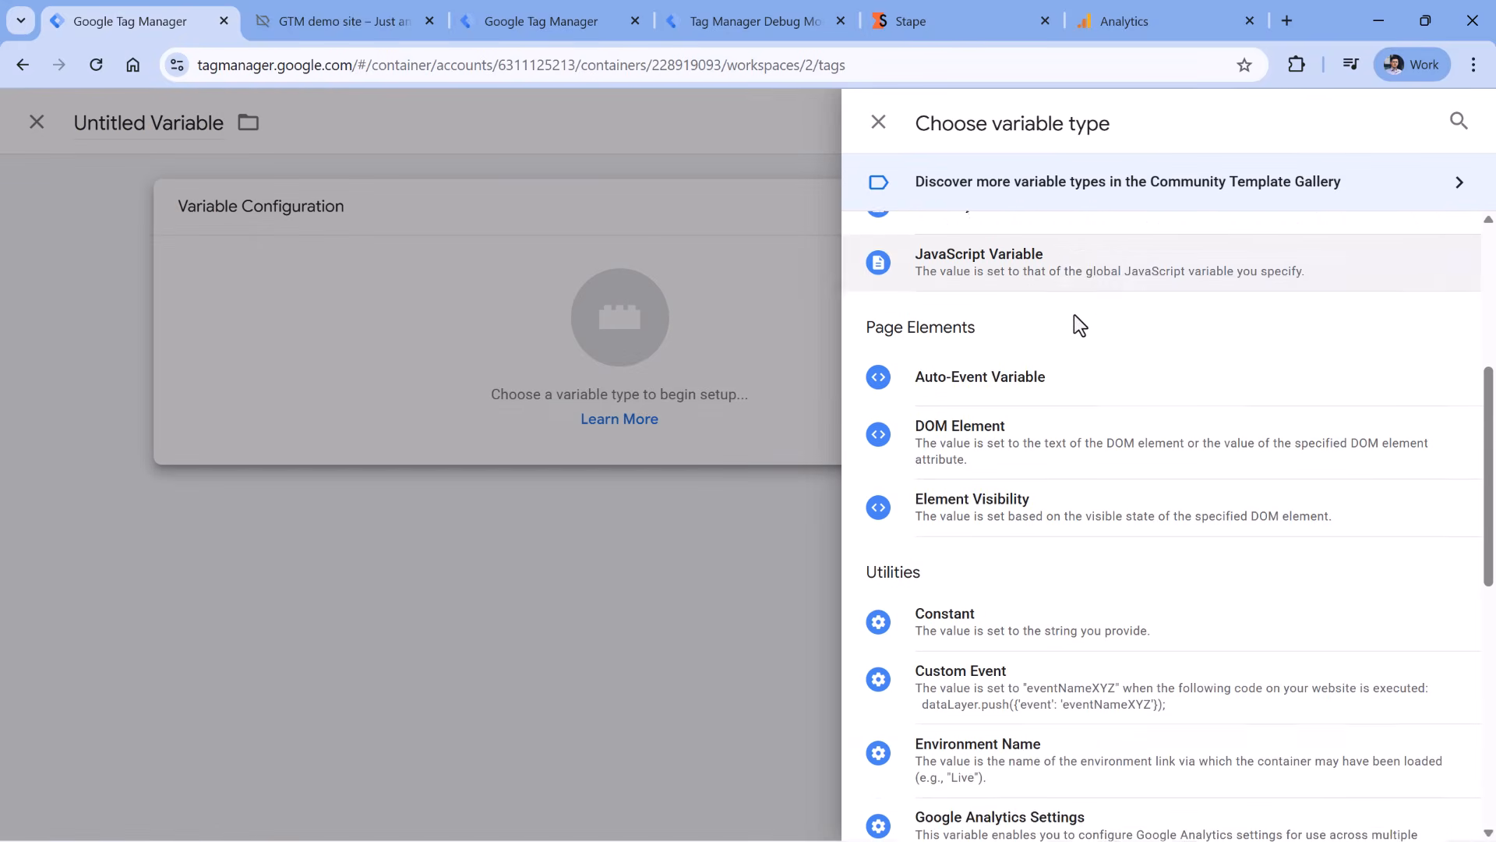
scroll(1074, 315, "down", 3)
left_click(995, 411)
left_click(537, 411)
type("https://gtmplayground.com/som")
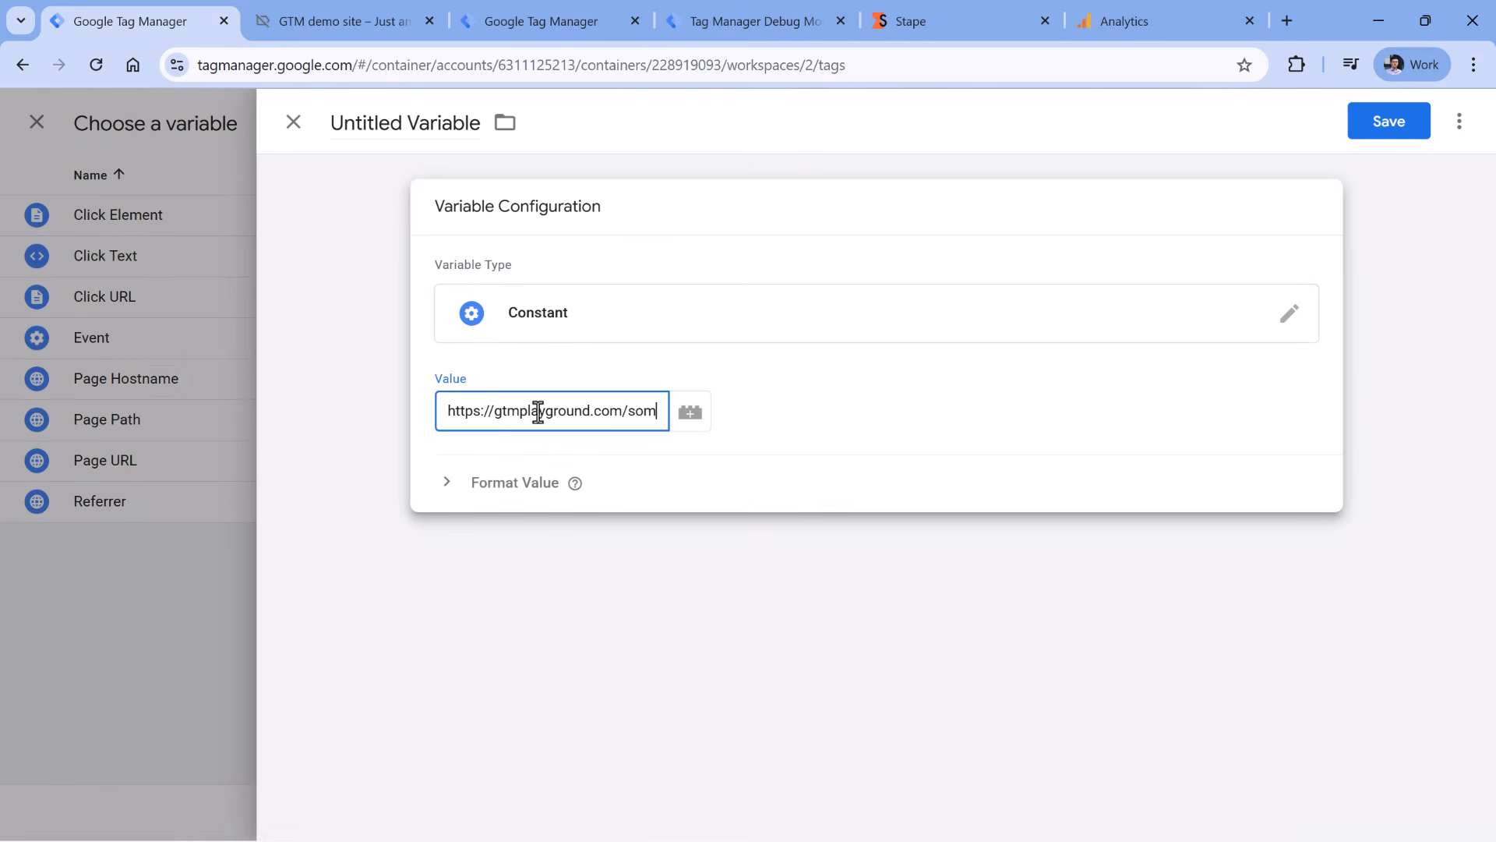
left_click(366, 123)
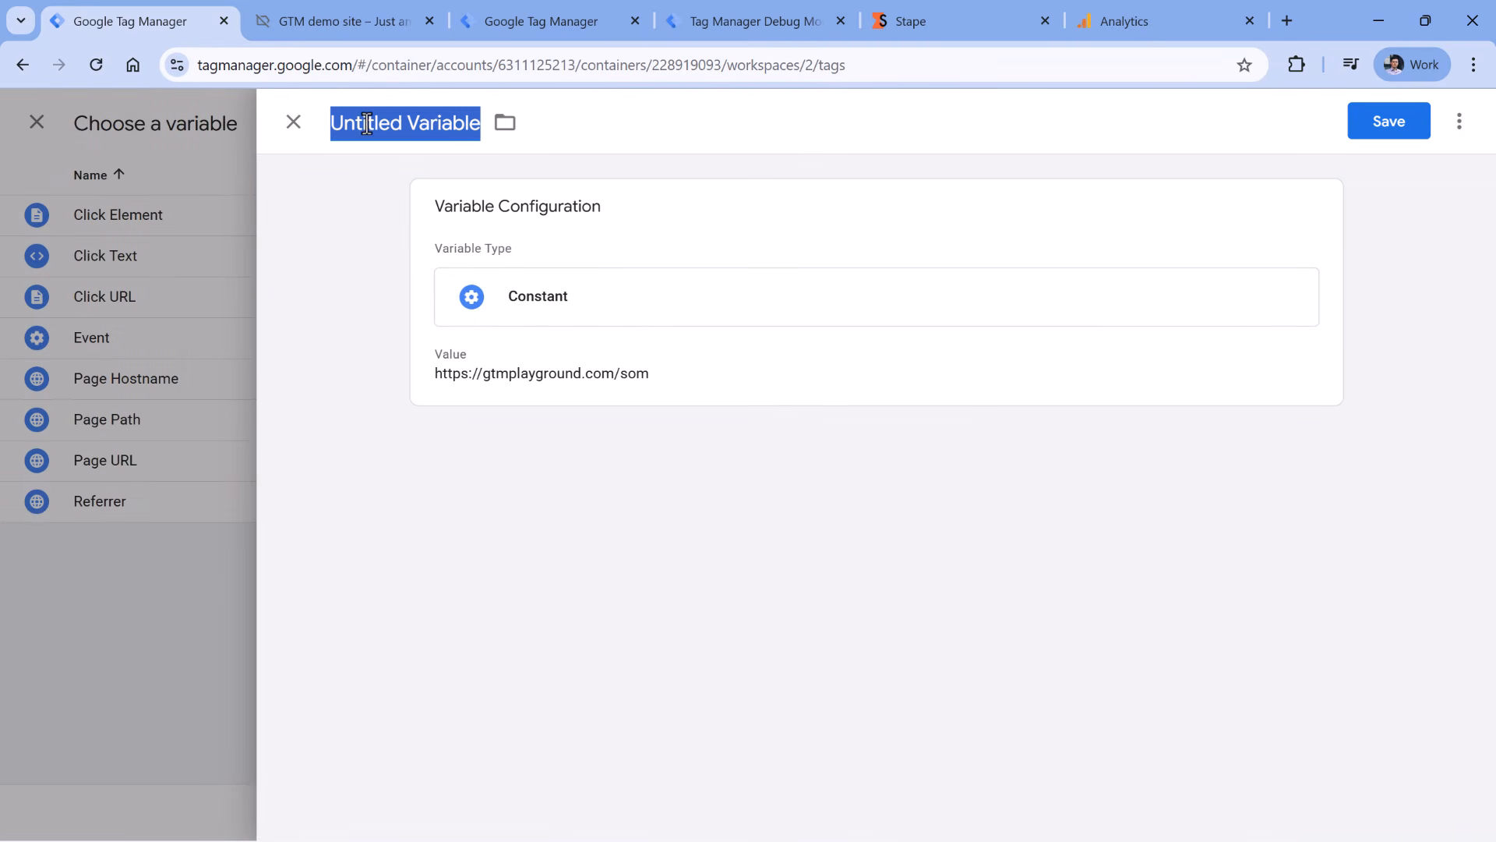
type("constant -")
type("gtmplayground.com/som")
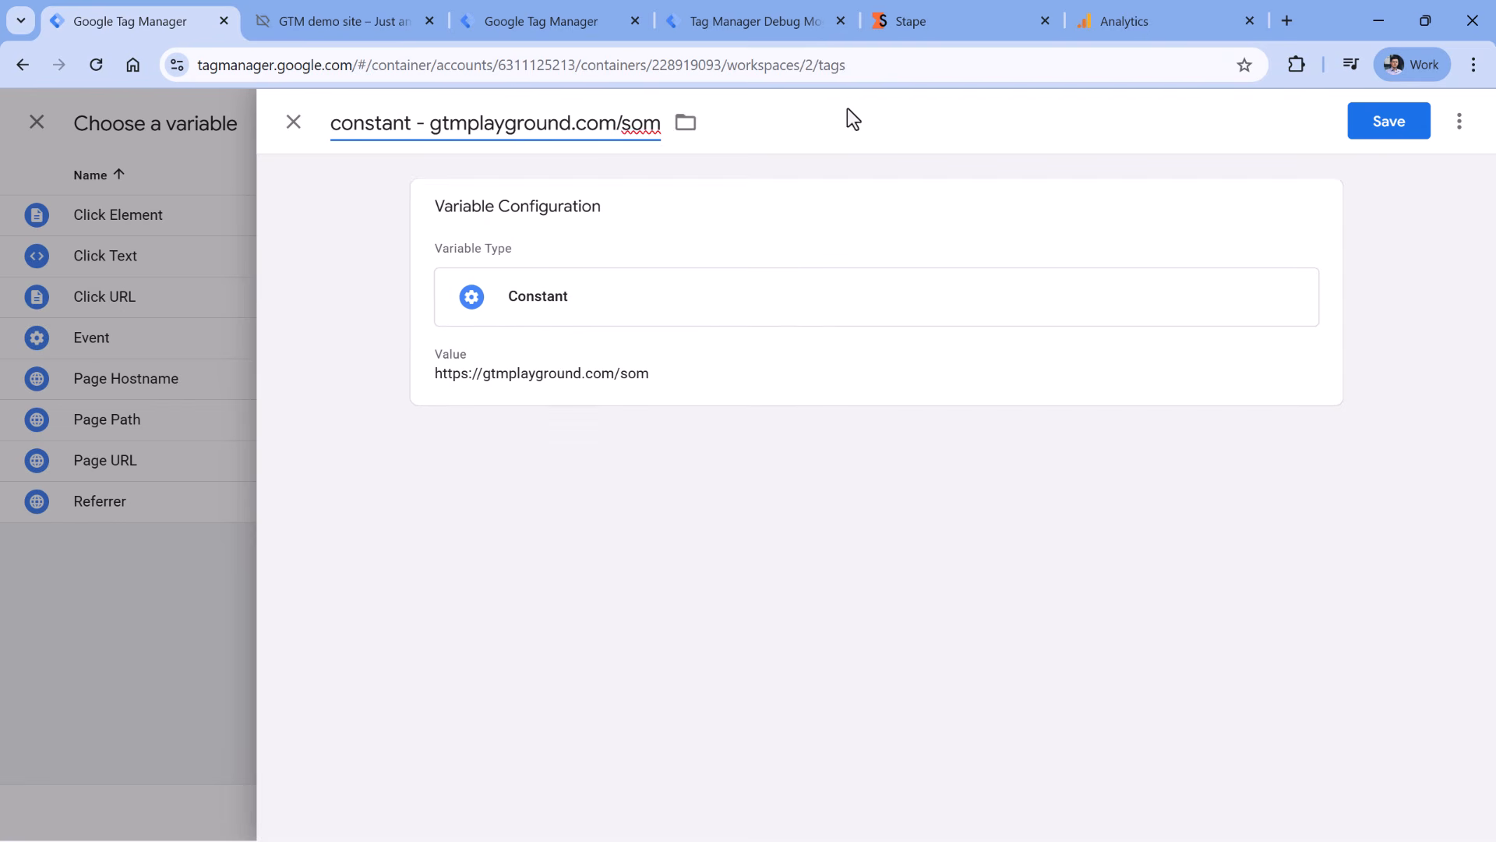
left_click(1394, 131)
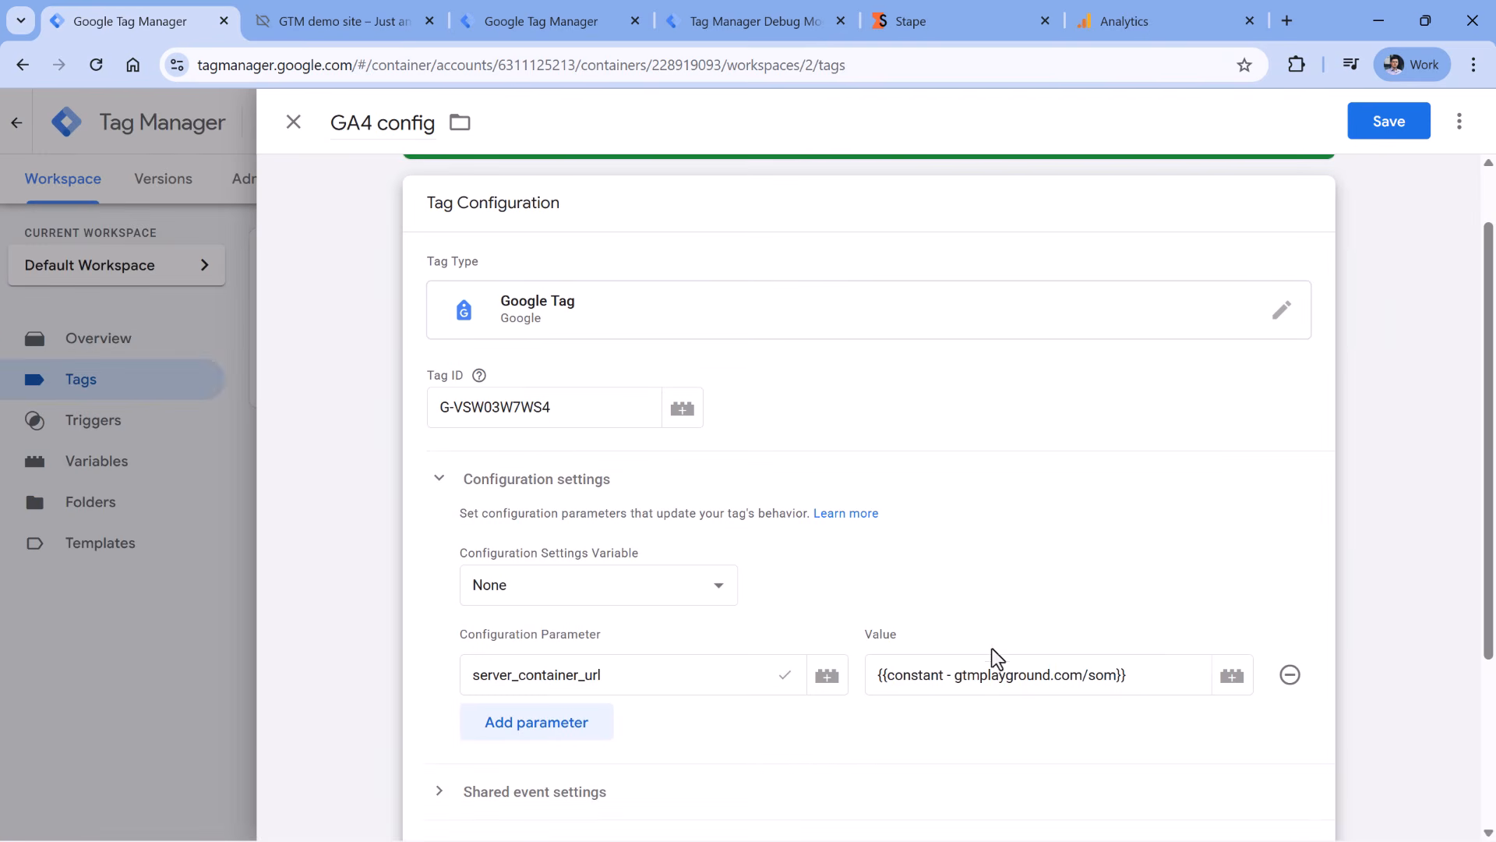
left_click_drag(1144, 675, 861, 675)
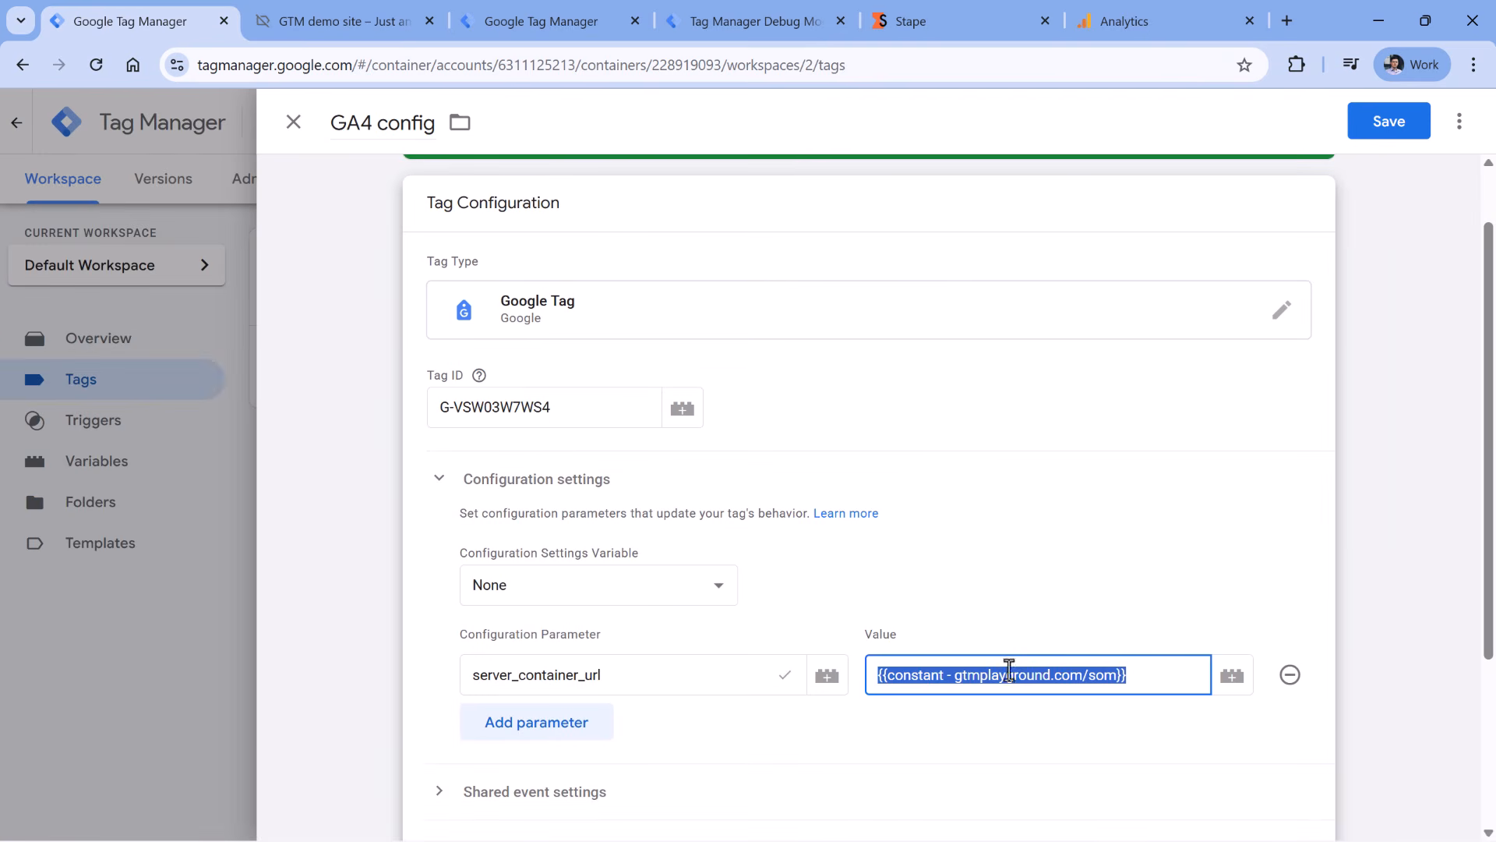
- Save the GA4 config tag and open the GA4 event - menu_click tag
left_click(1391, 125)
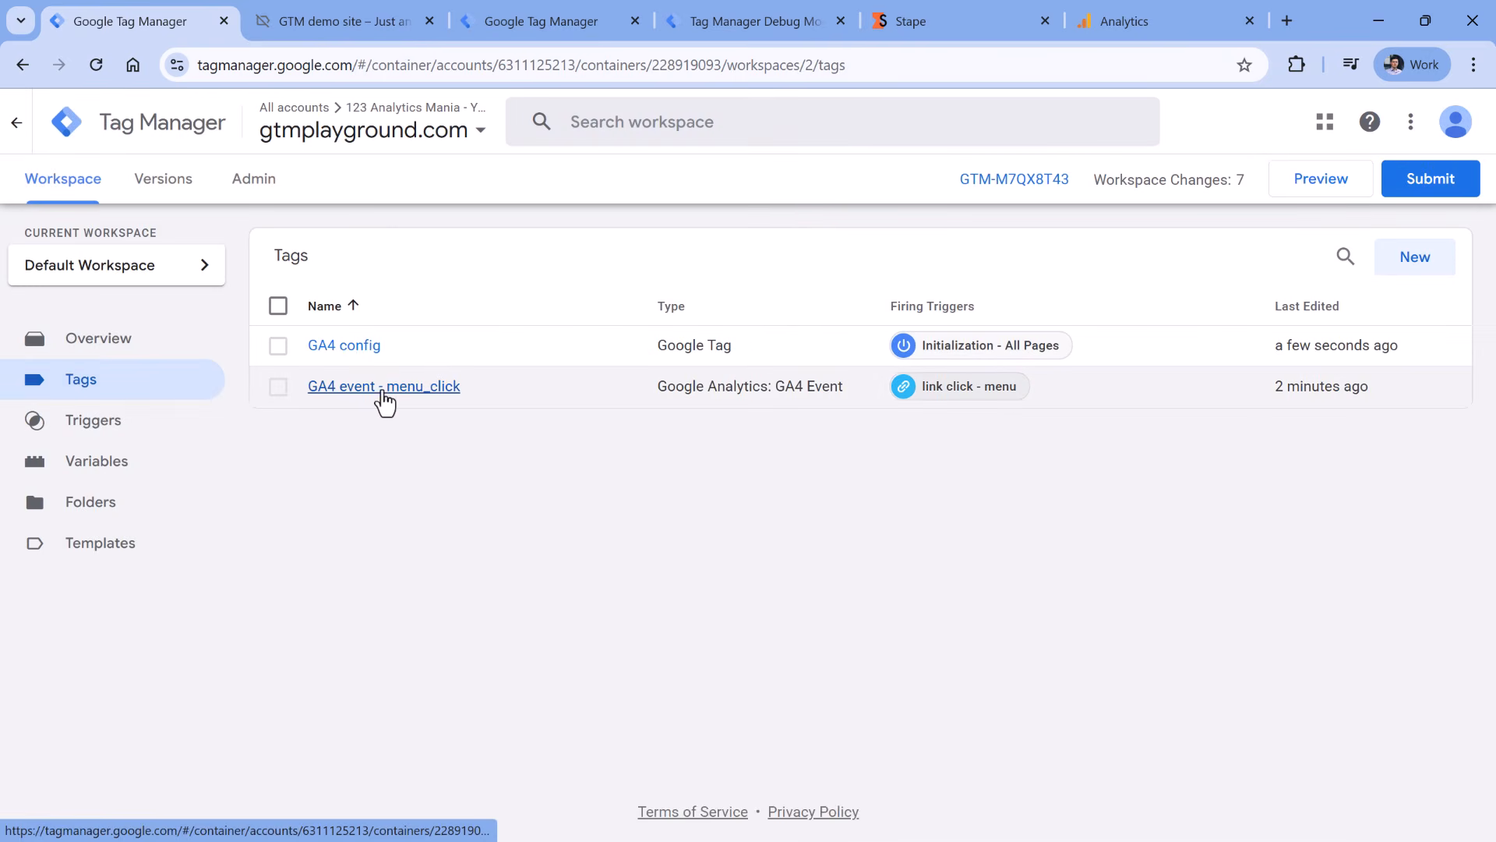
left_click(381, 397)
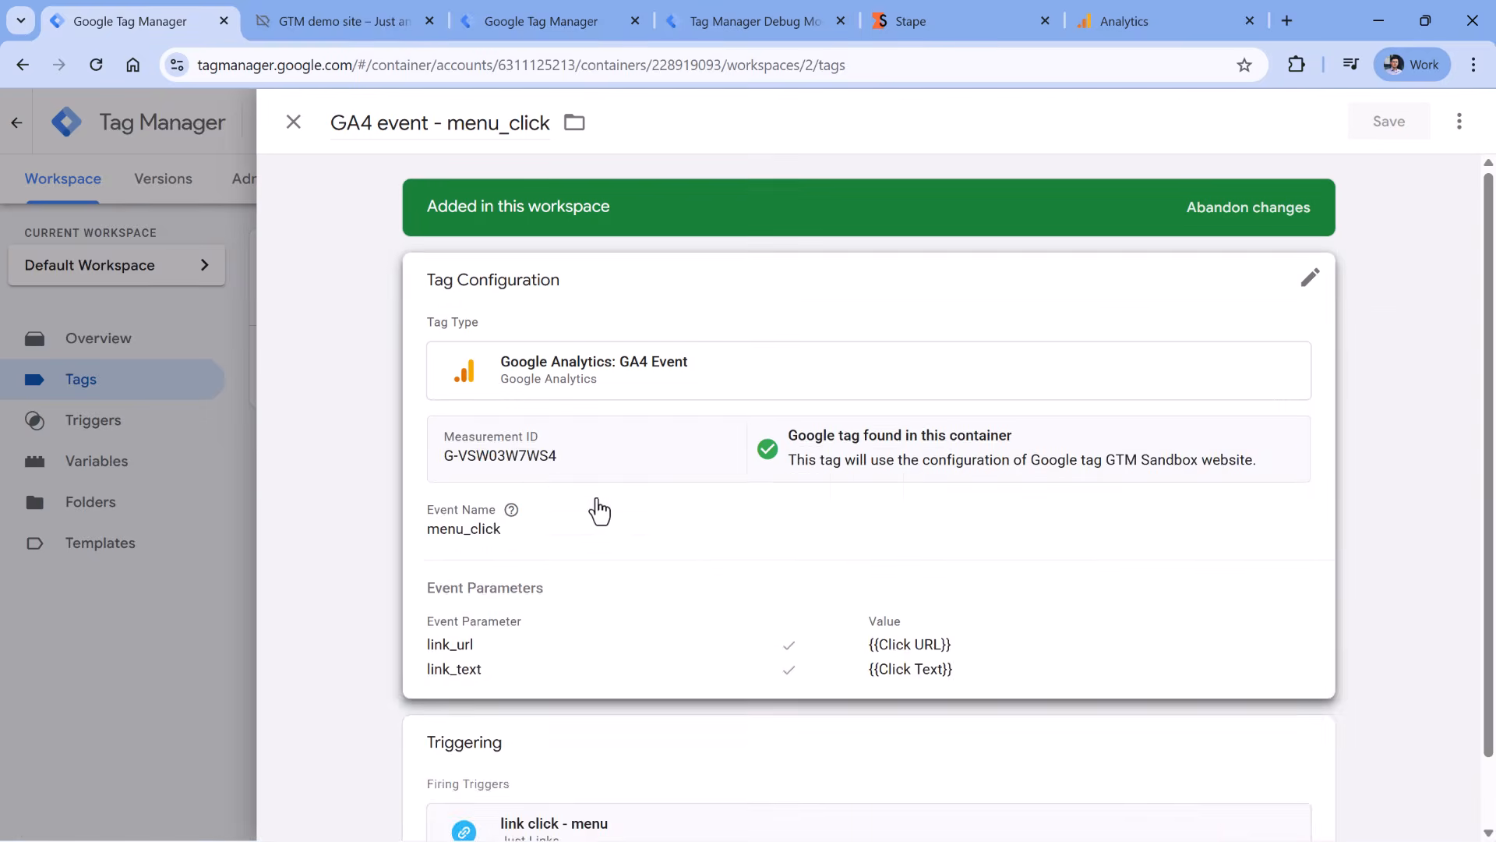
scroll(640, 512, "down", 6)
scroll(511, 283, "up", 2)
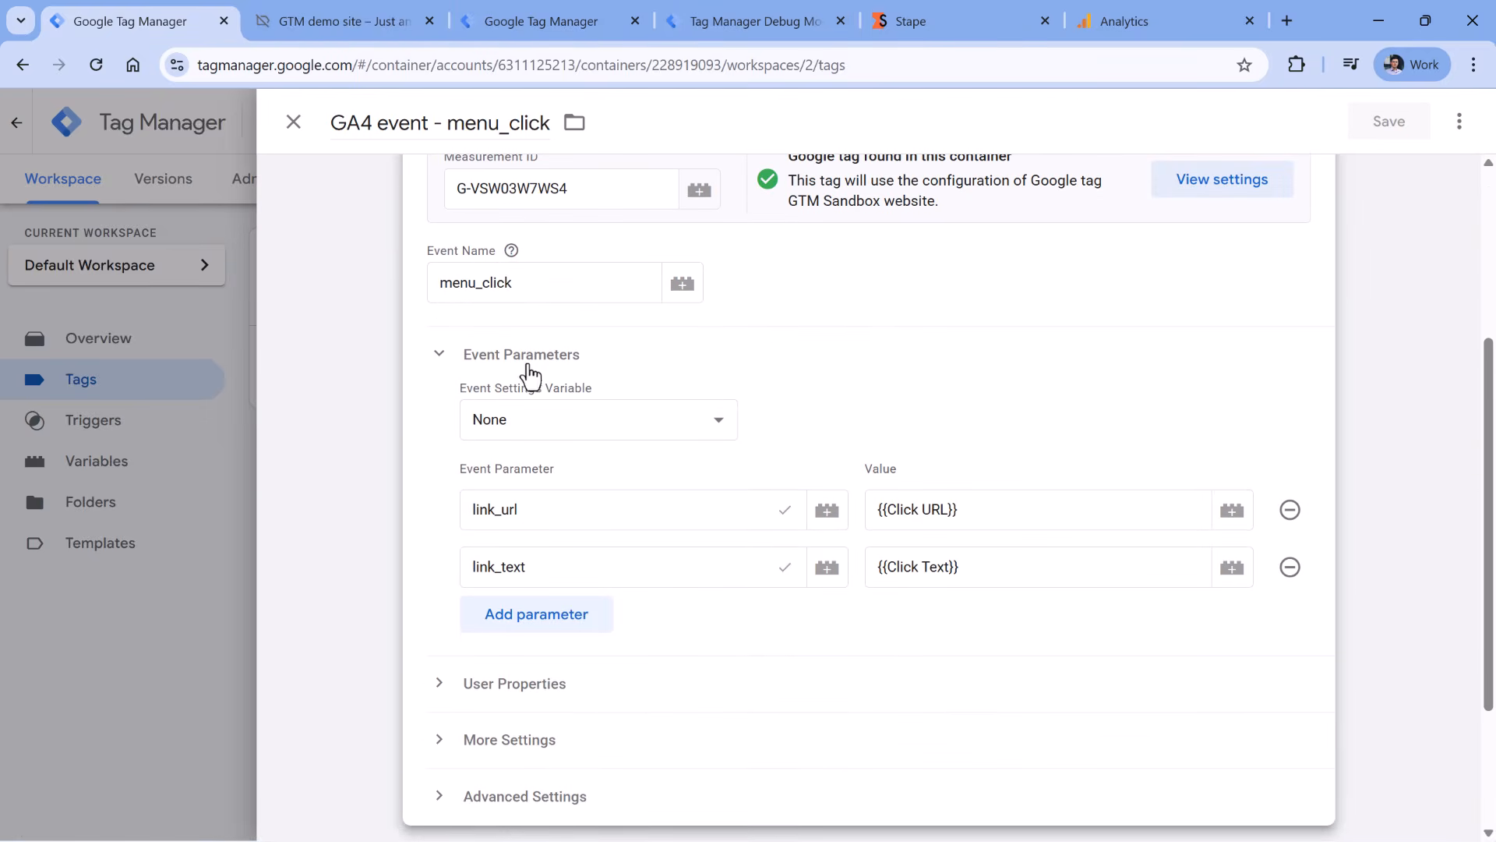
- Add server_container_url set to {{constant - gtmplayground.com/som}} to menu_click, save it, and start Preview
left_click(545, 623)
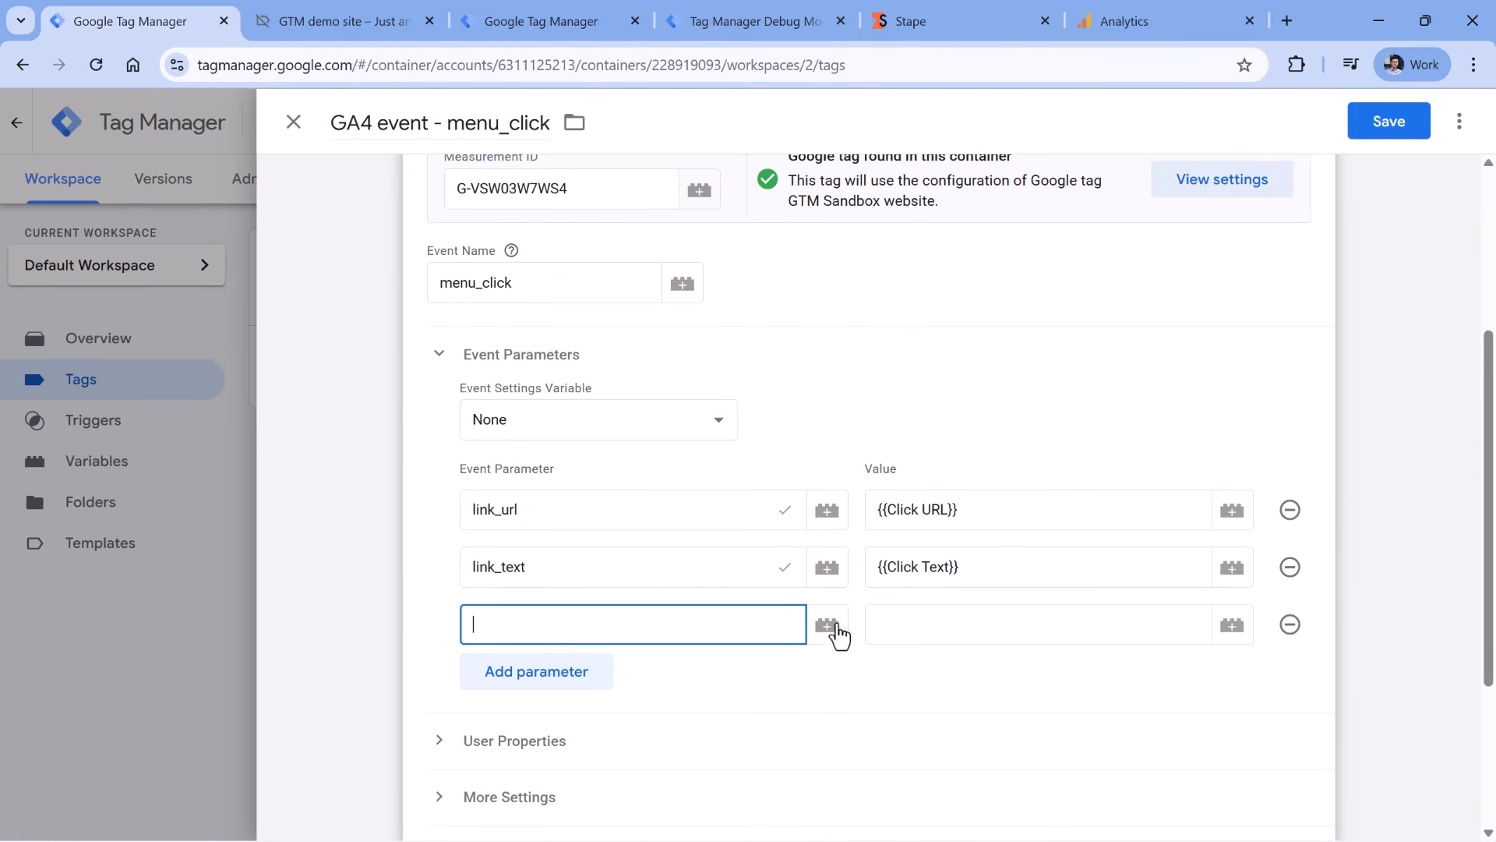
type("server_container_url")
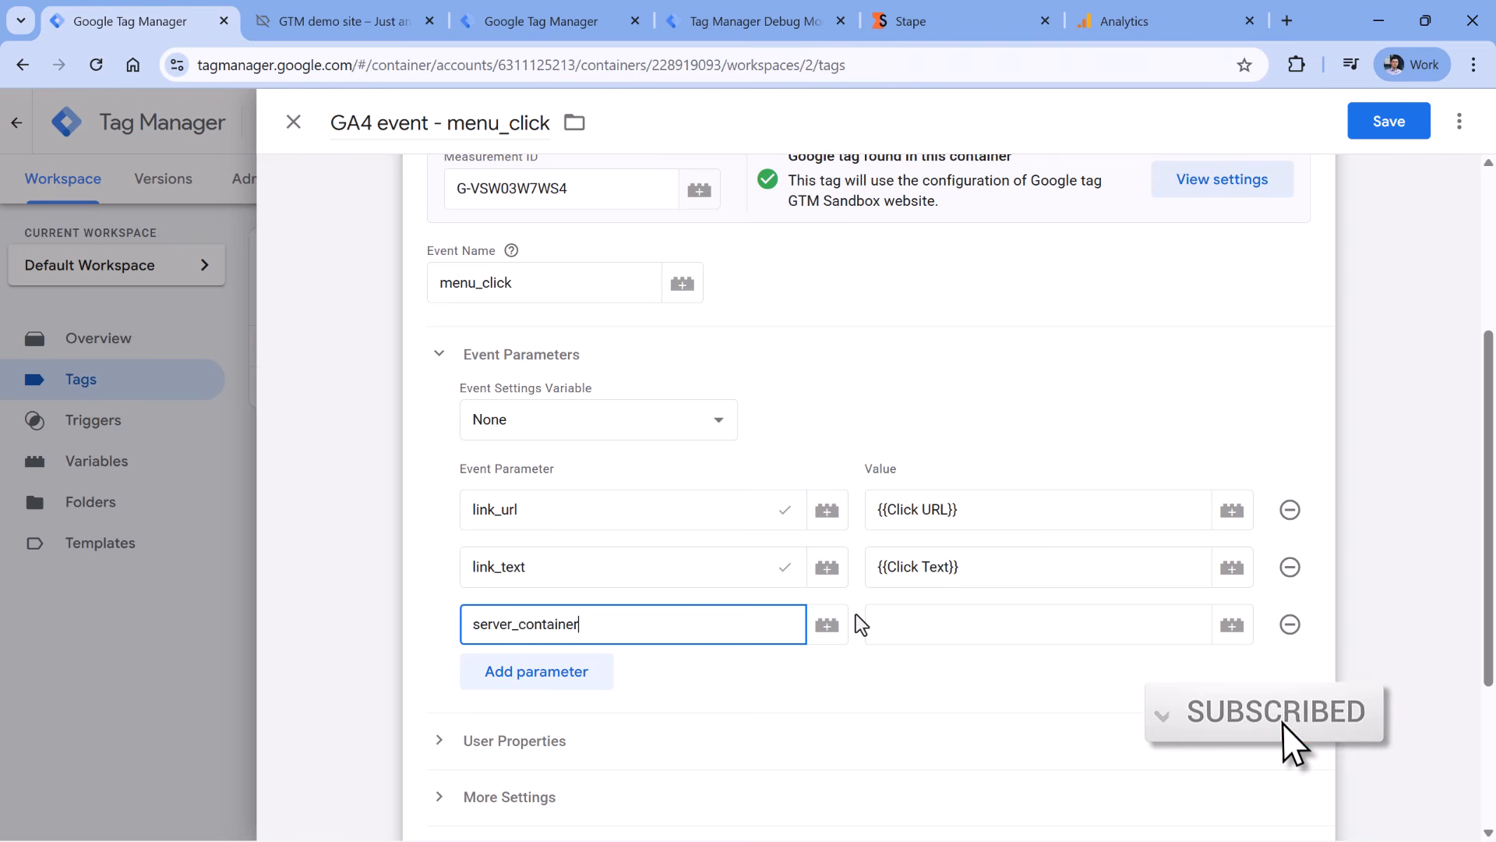
left_click(980, 623)
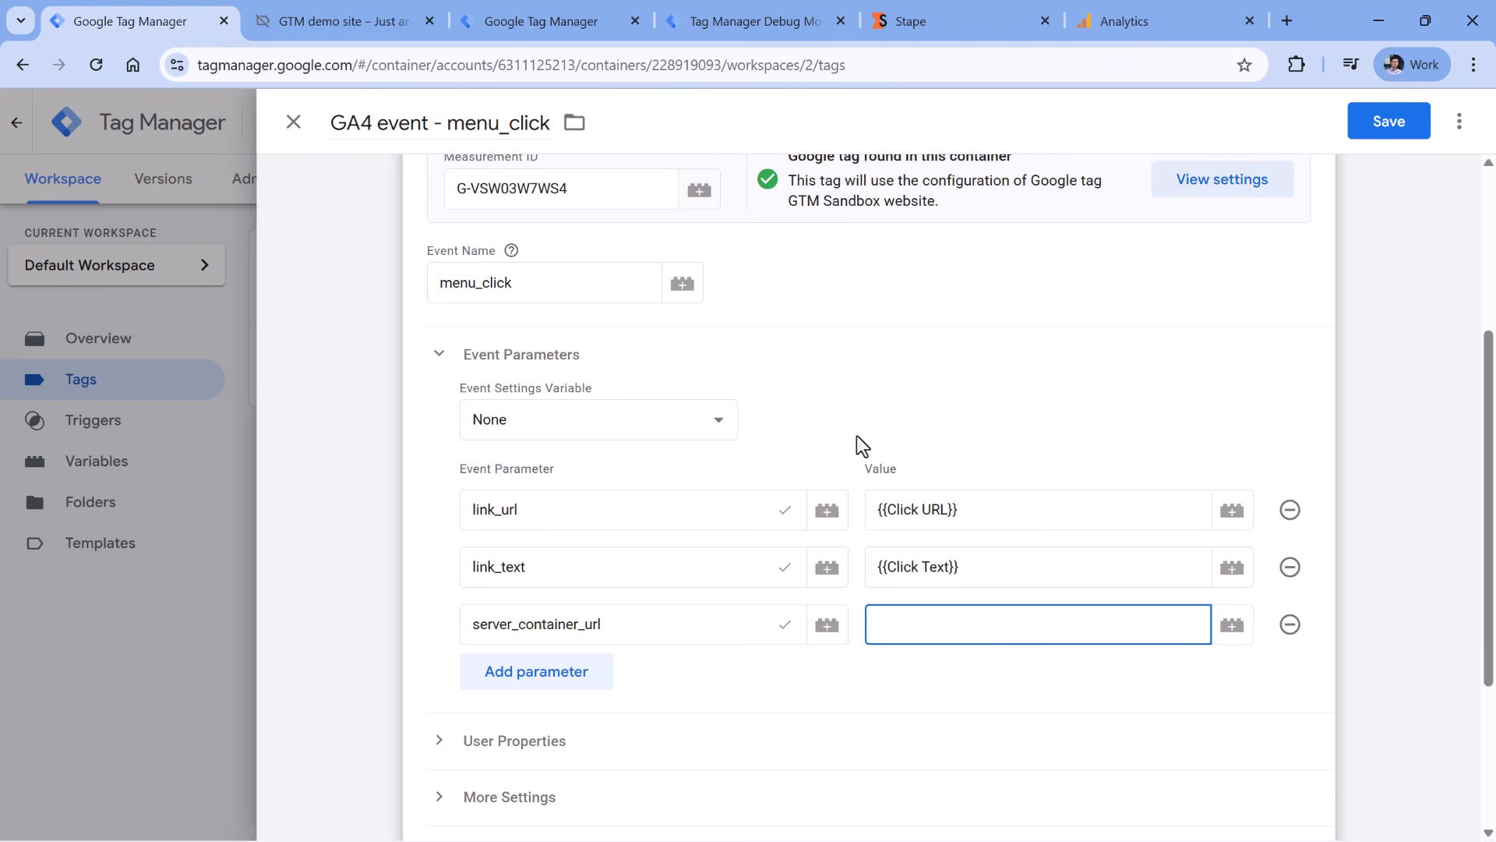
left_click(1232, 625)
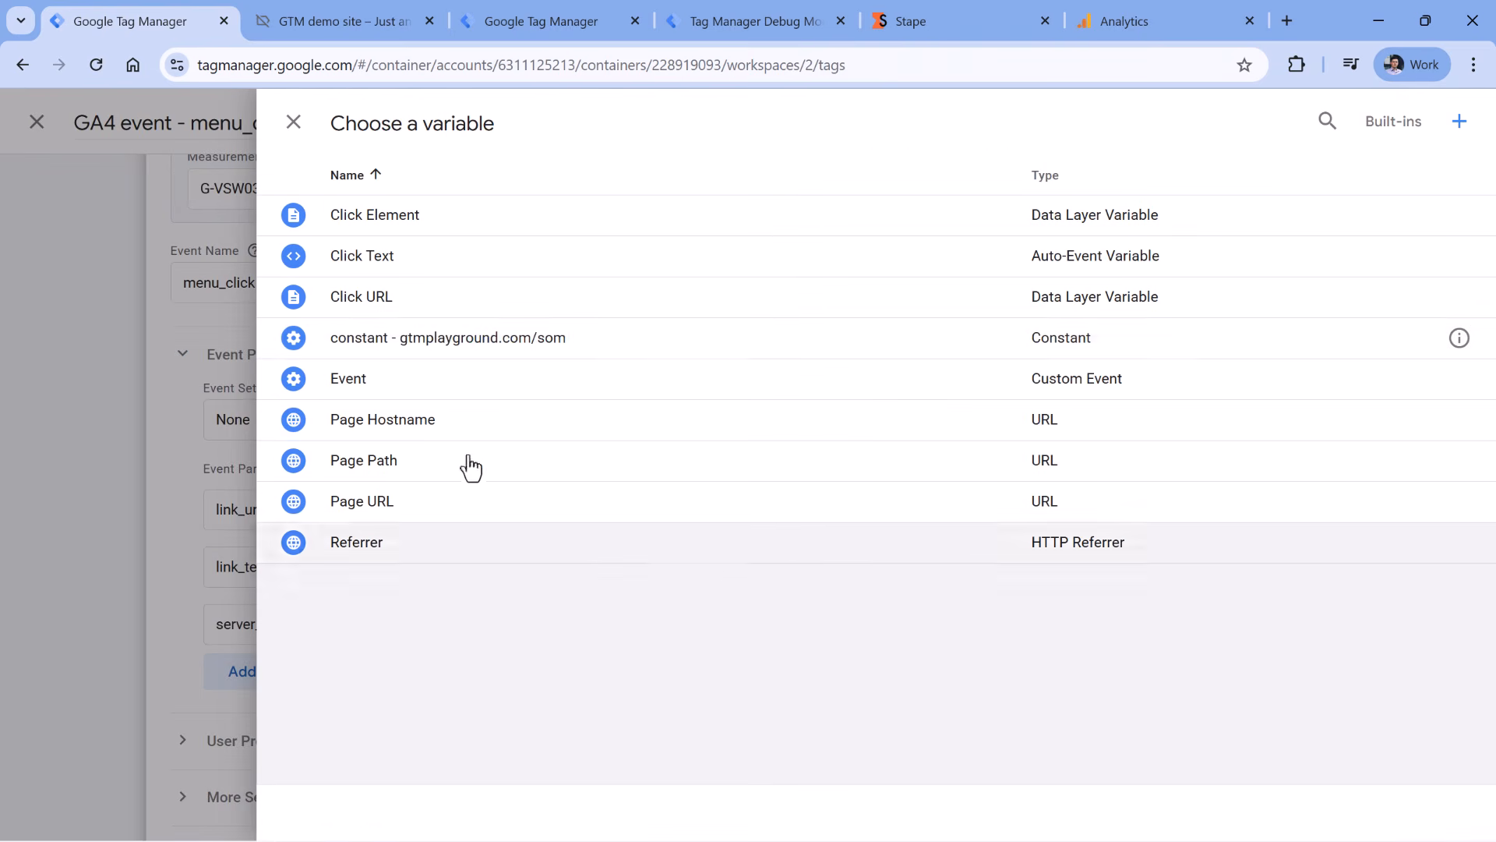
left_click(454, 352)
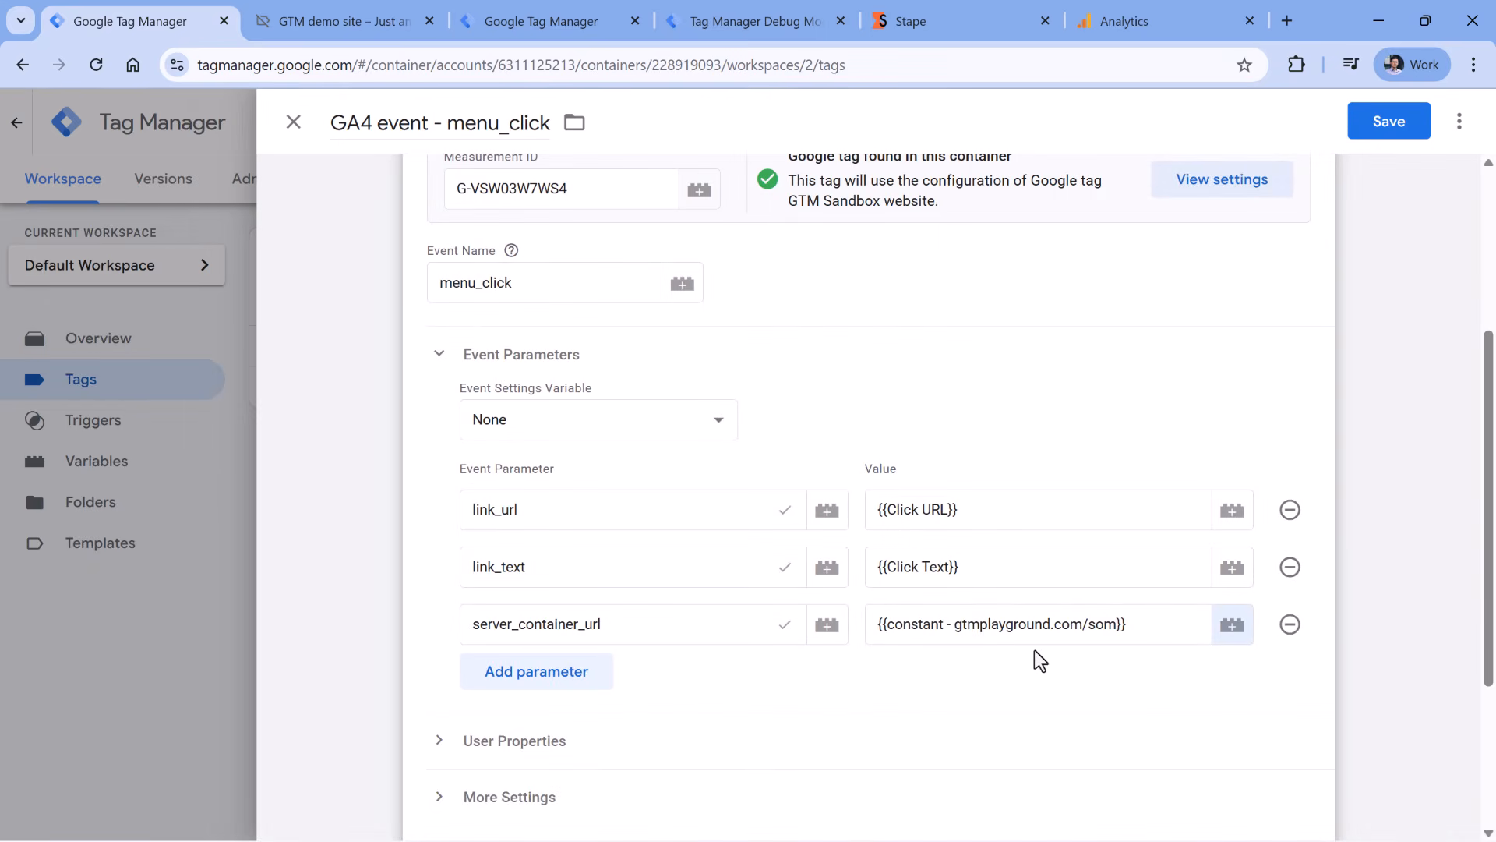
scroll(923, 466, "up", 1)
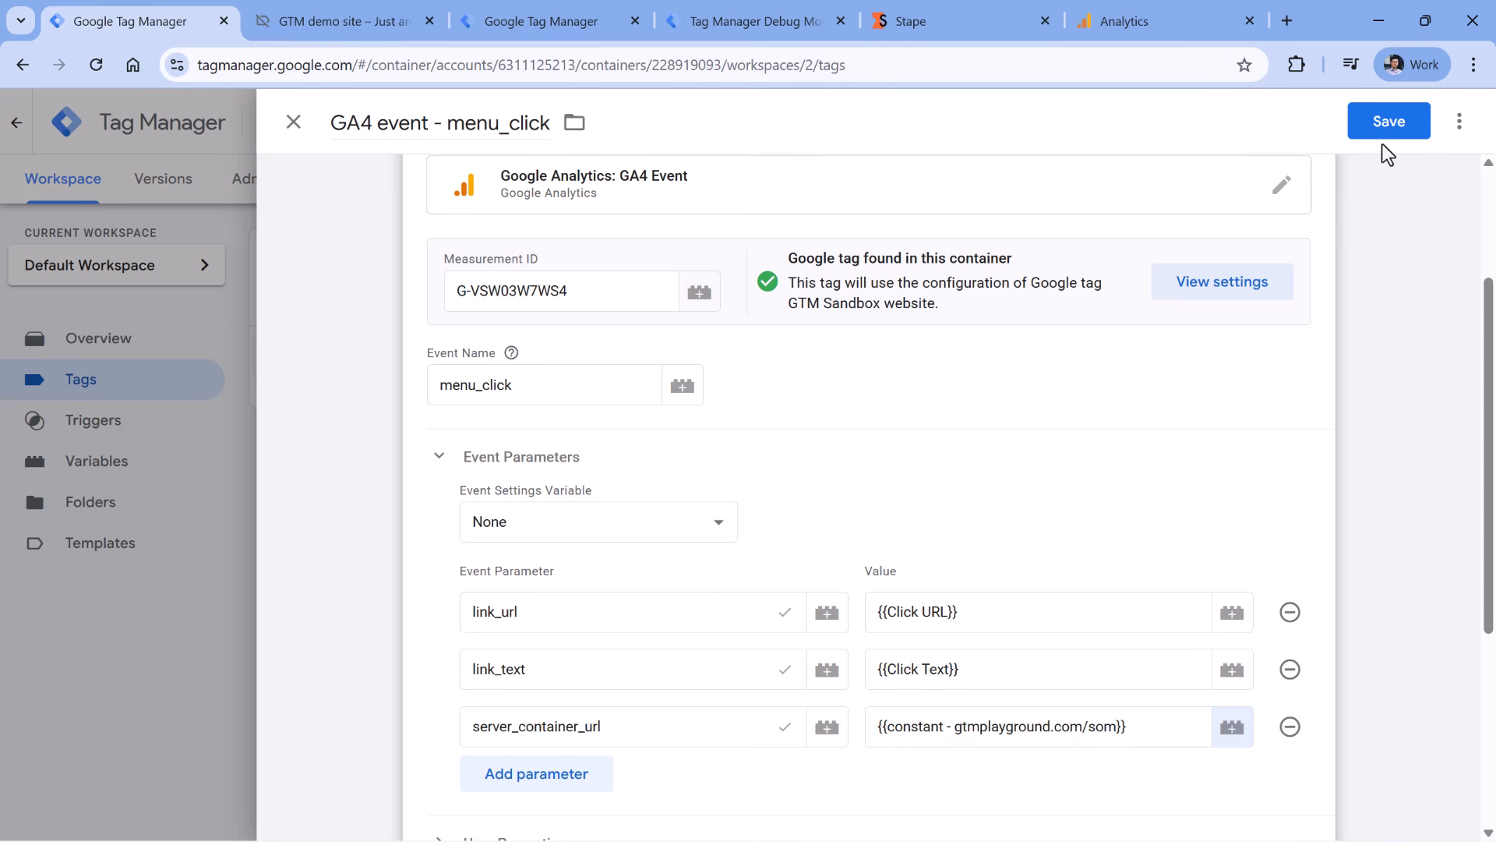
left_click(1389, 123)
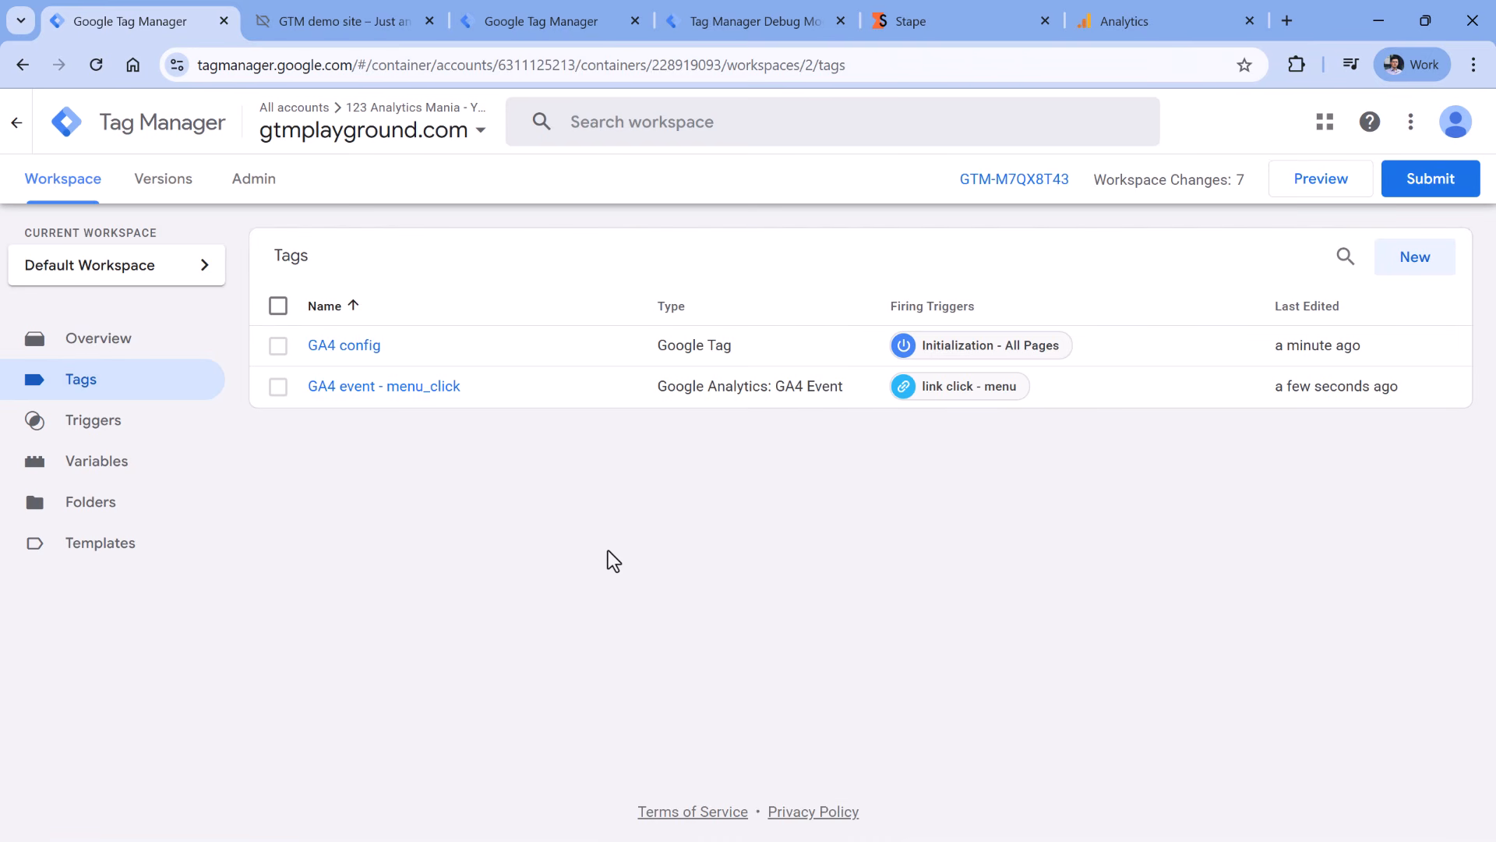
left_click(1333, 181)
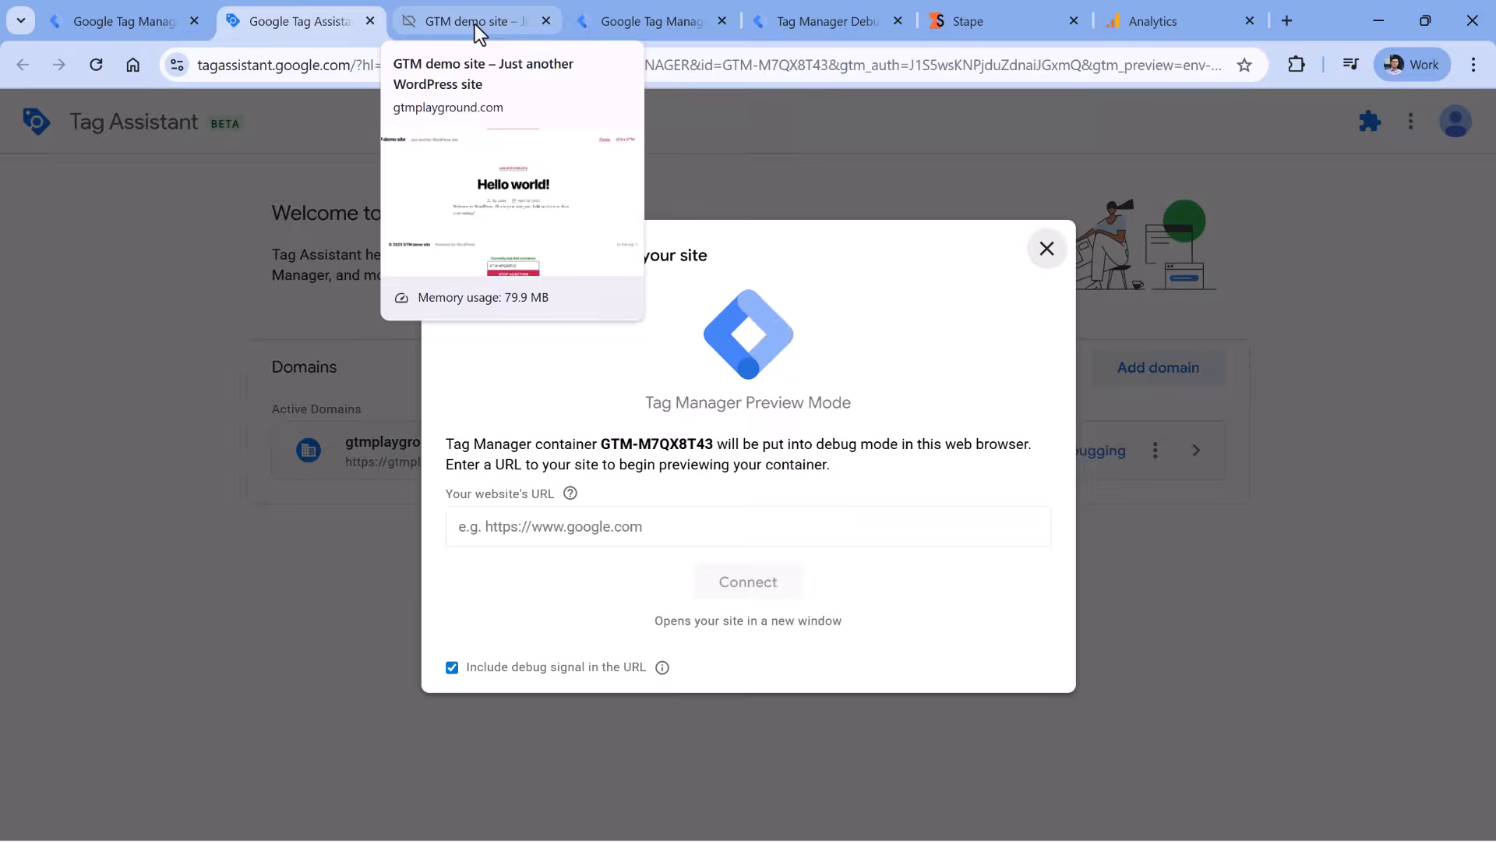
left_click(475, 22)
left_click(387, 64)
left_click(312, 19)
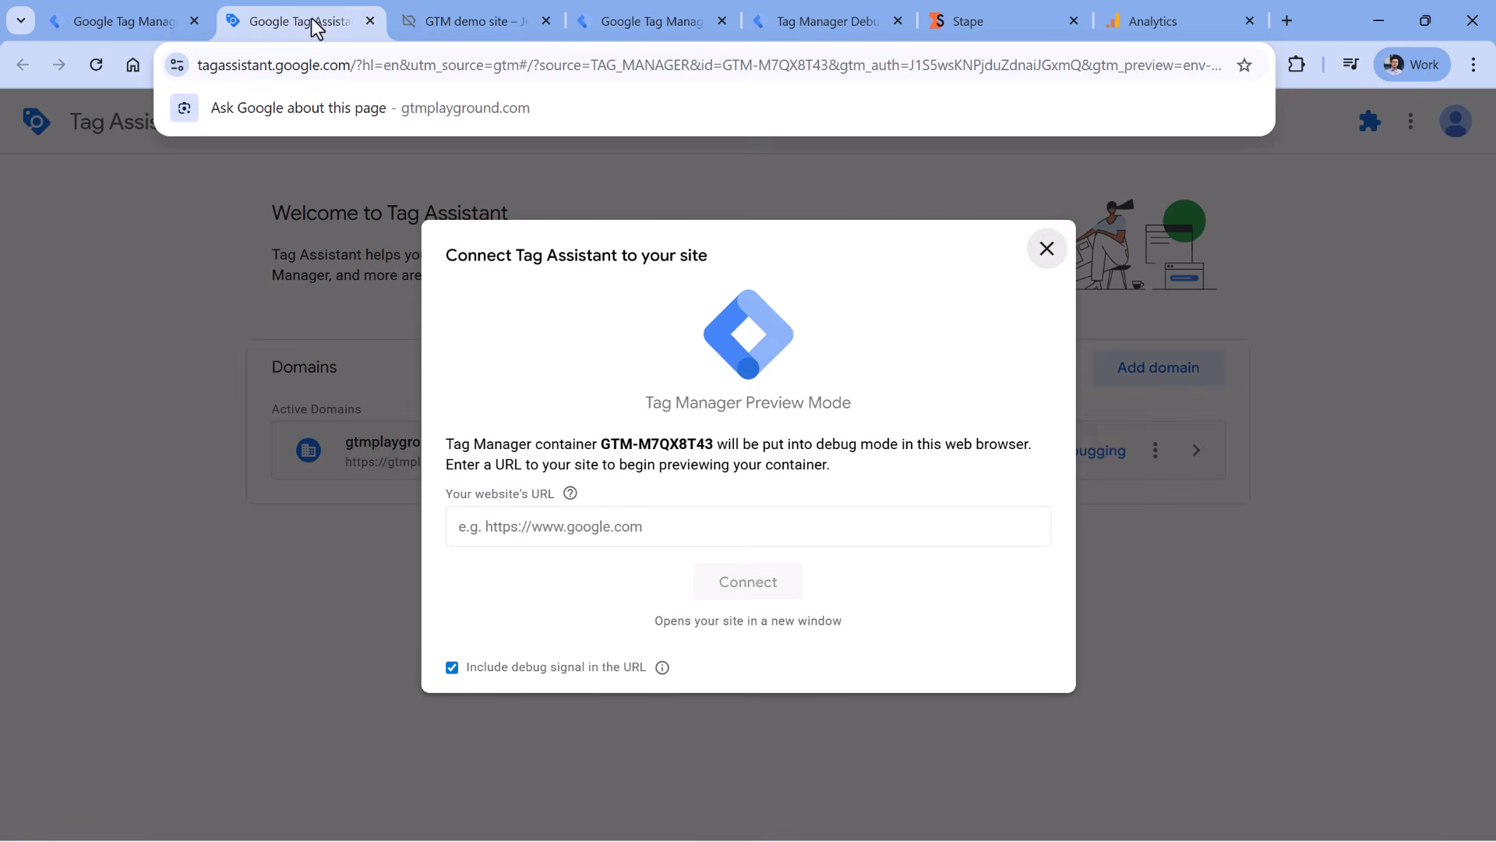
left_click(605, 524)
type("https://gtmplayground.com/")
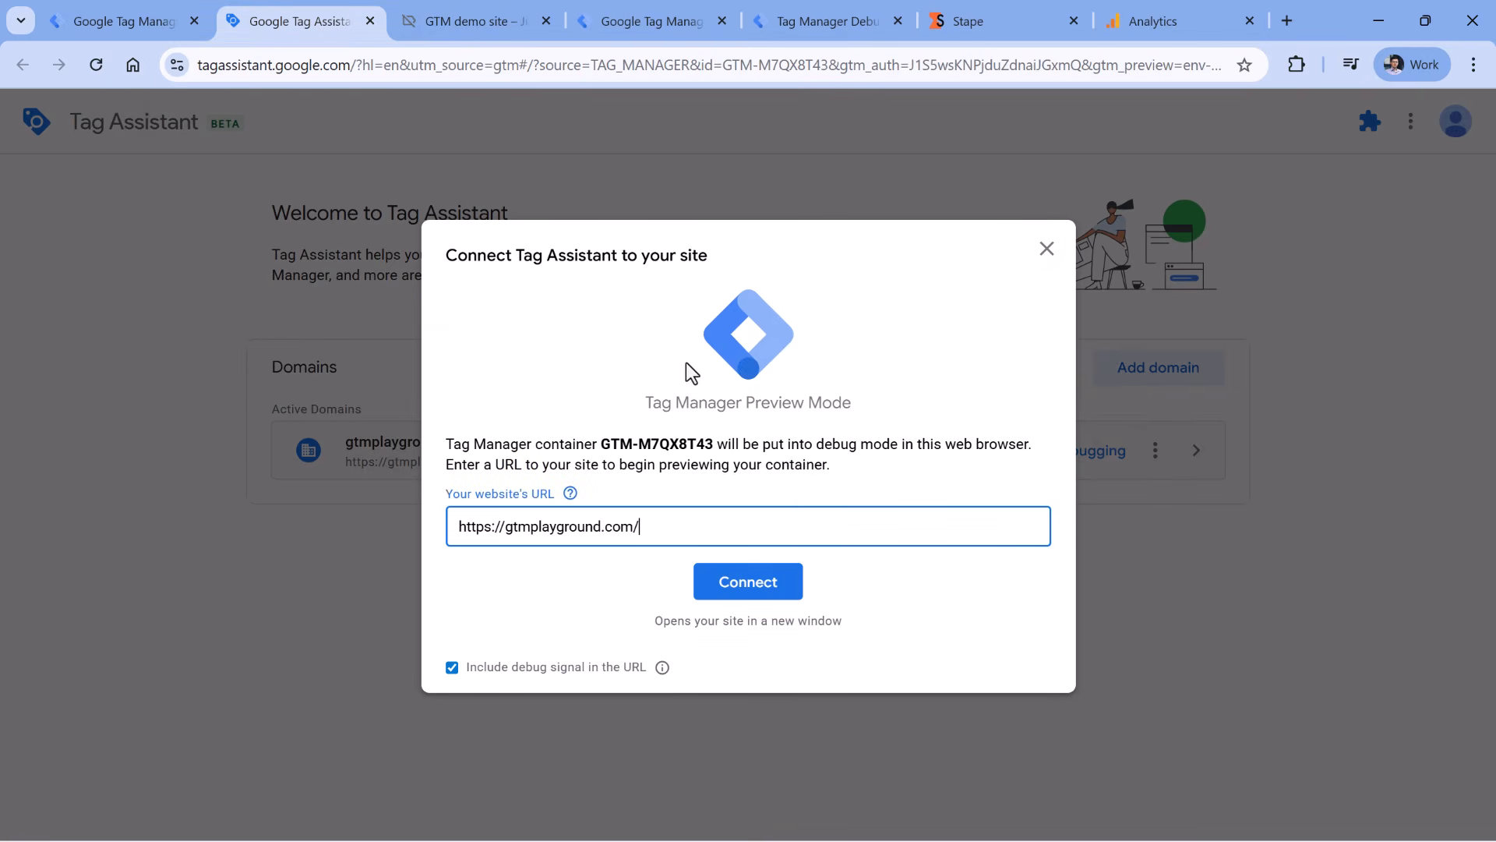
left_click(752, 599)
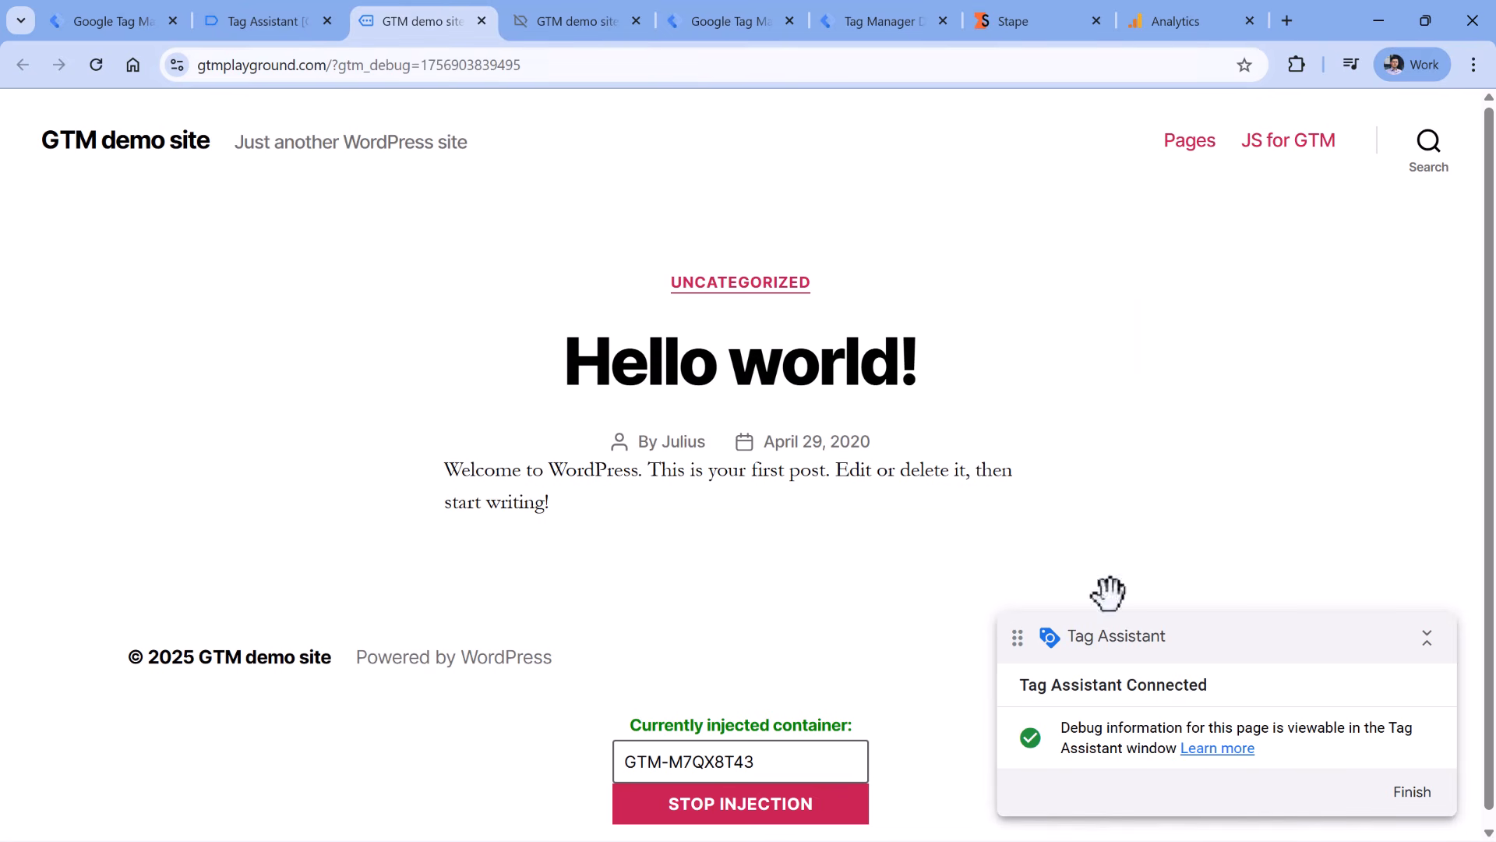
- Inspect the scroll and page_view events in the server container debugger
left_click(882, 24)
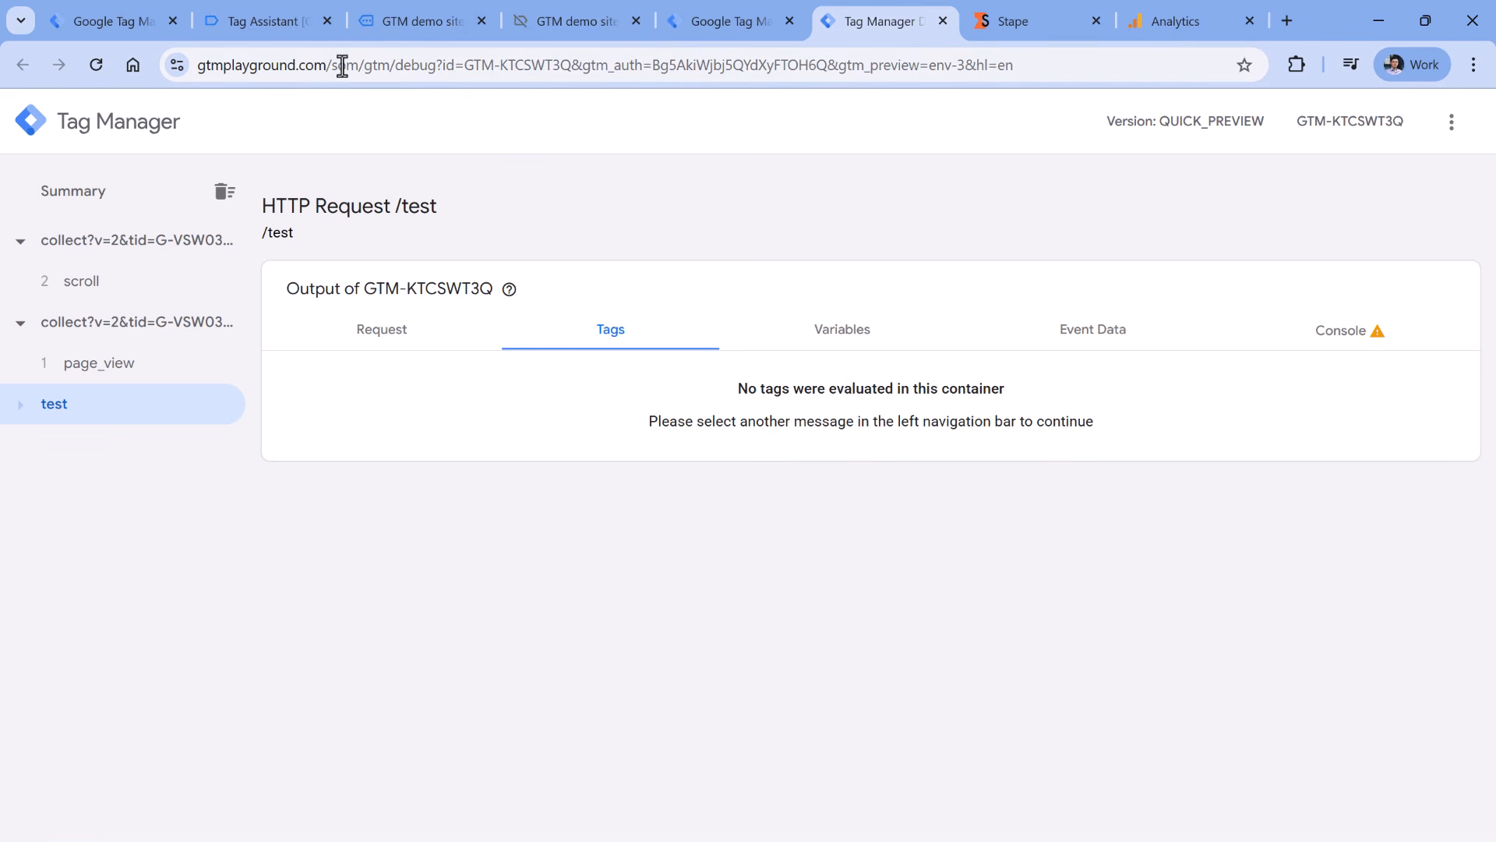
left_click(117, 287)
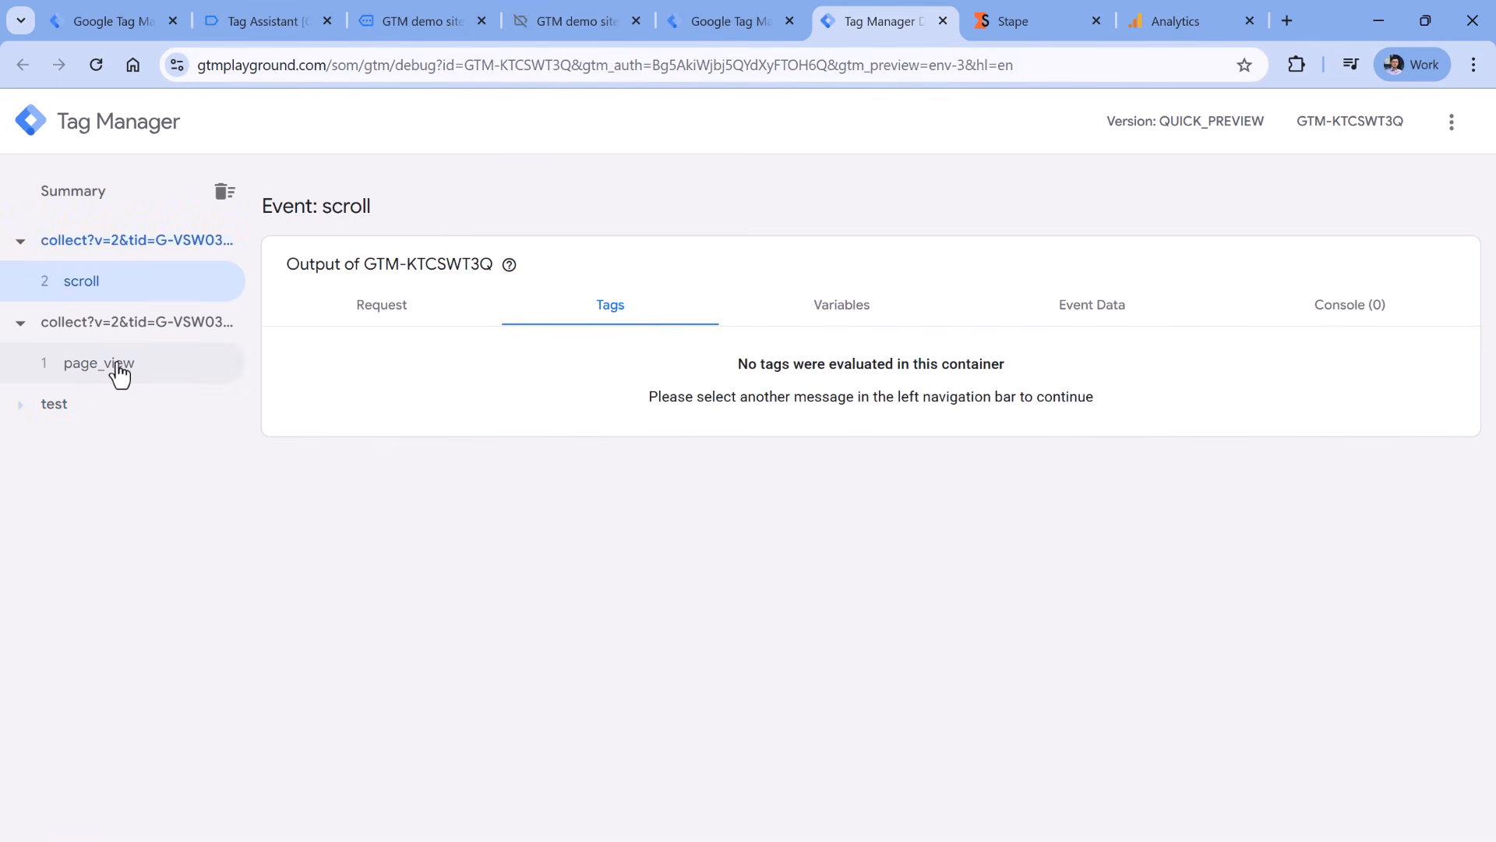
left_click(120, 374)
left_click(101, 293)
left_click(109, 367)
left_click(103, 294)
left_click(113, 362)
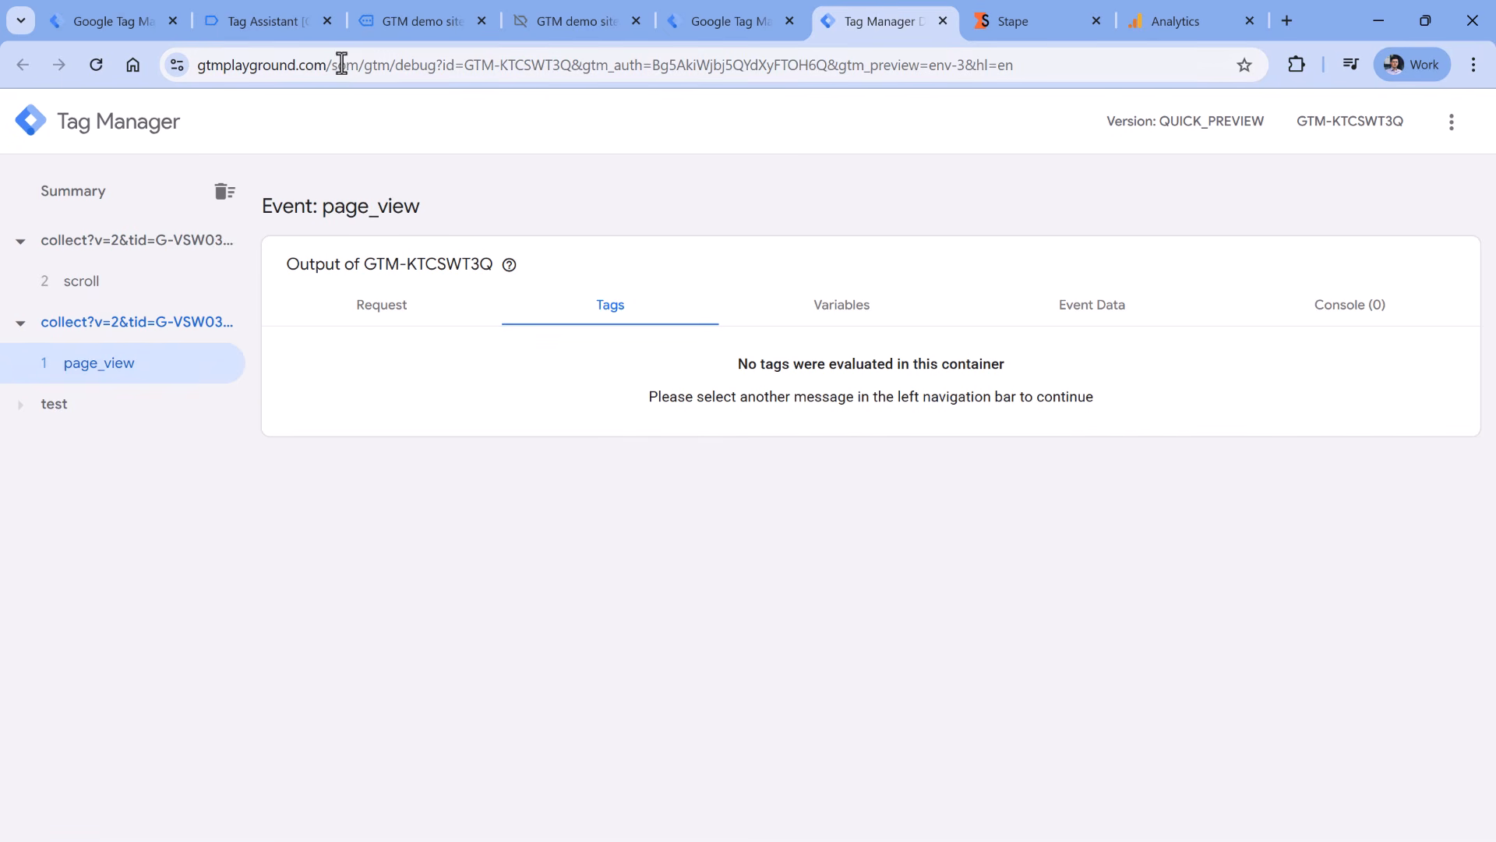
- Restart server preview, reload the demo site, and confirm new page_view, scroll and user_engagement requests
left_click(682, 25)
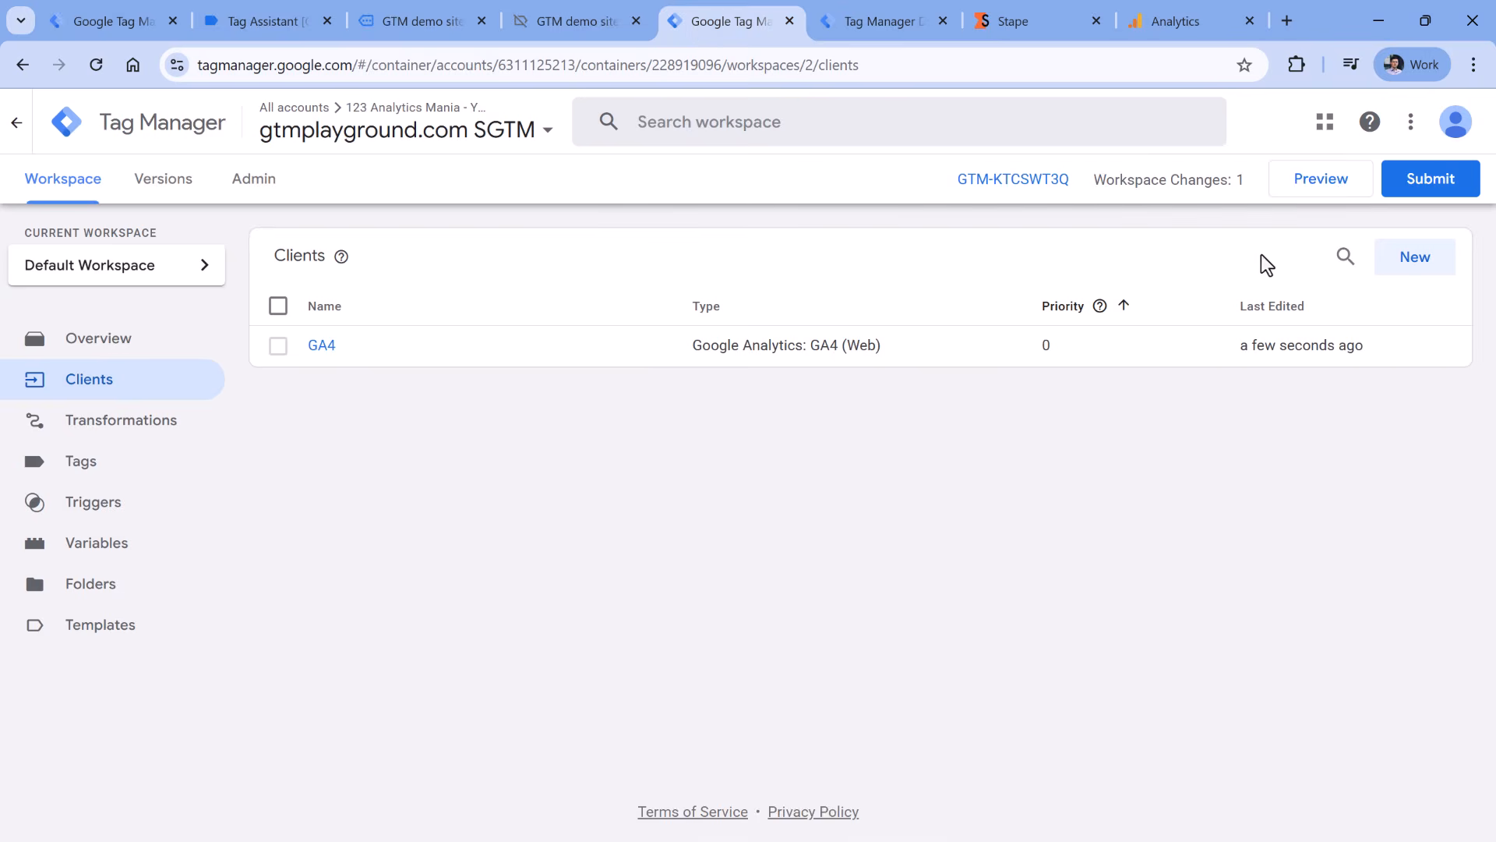
left_click(1320, 191)
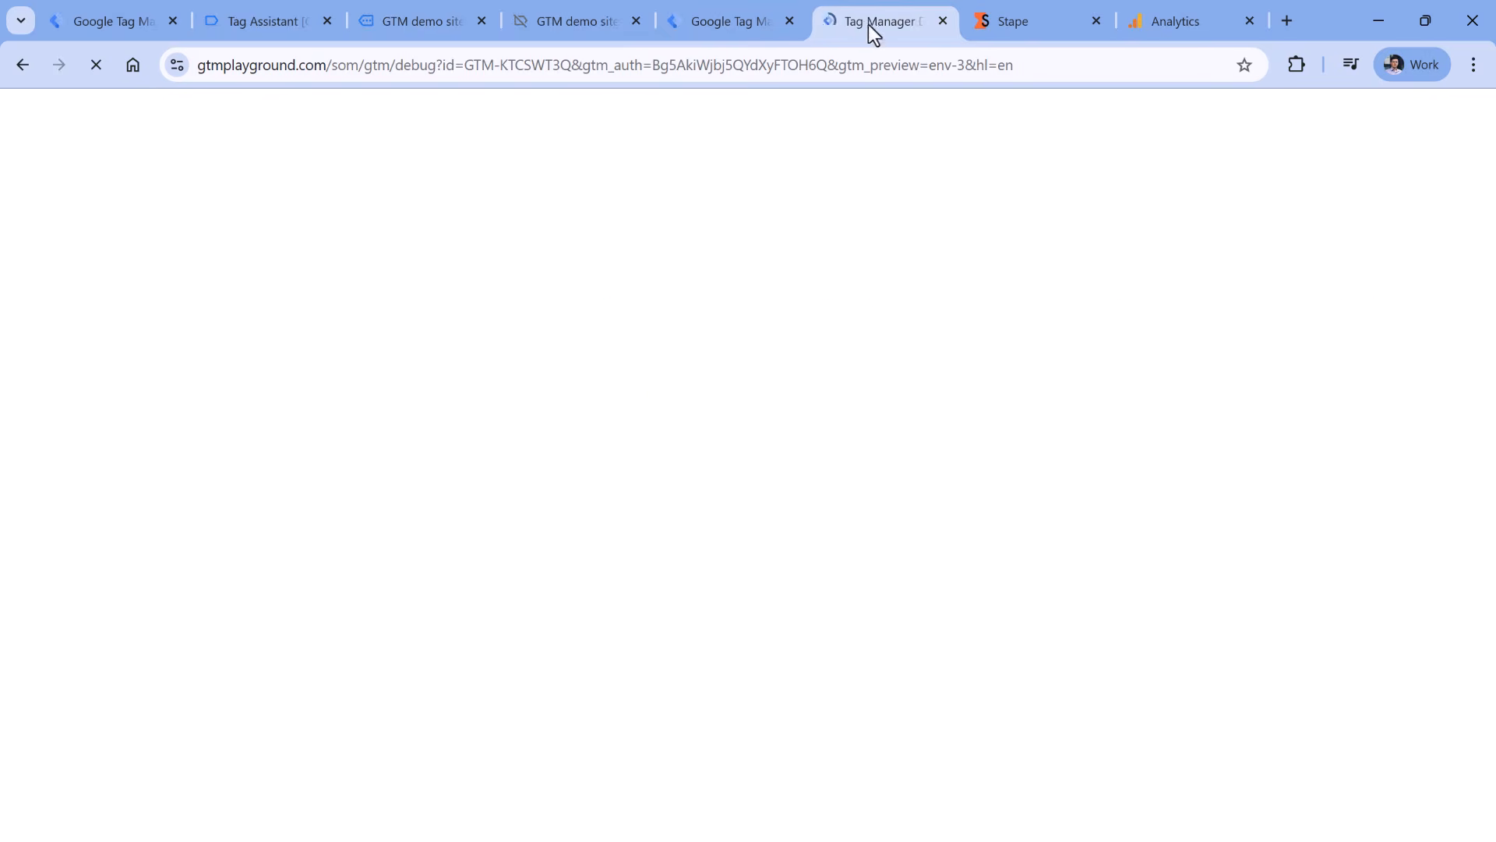
left_click(404, 21)
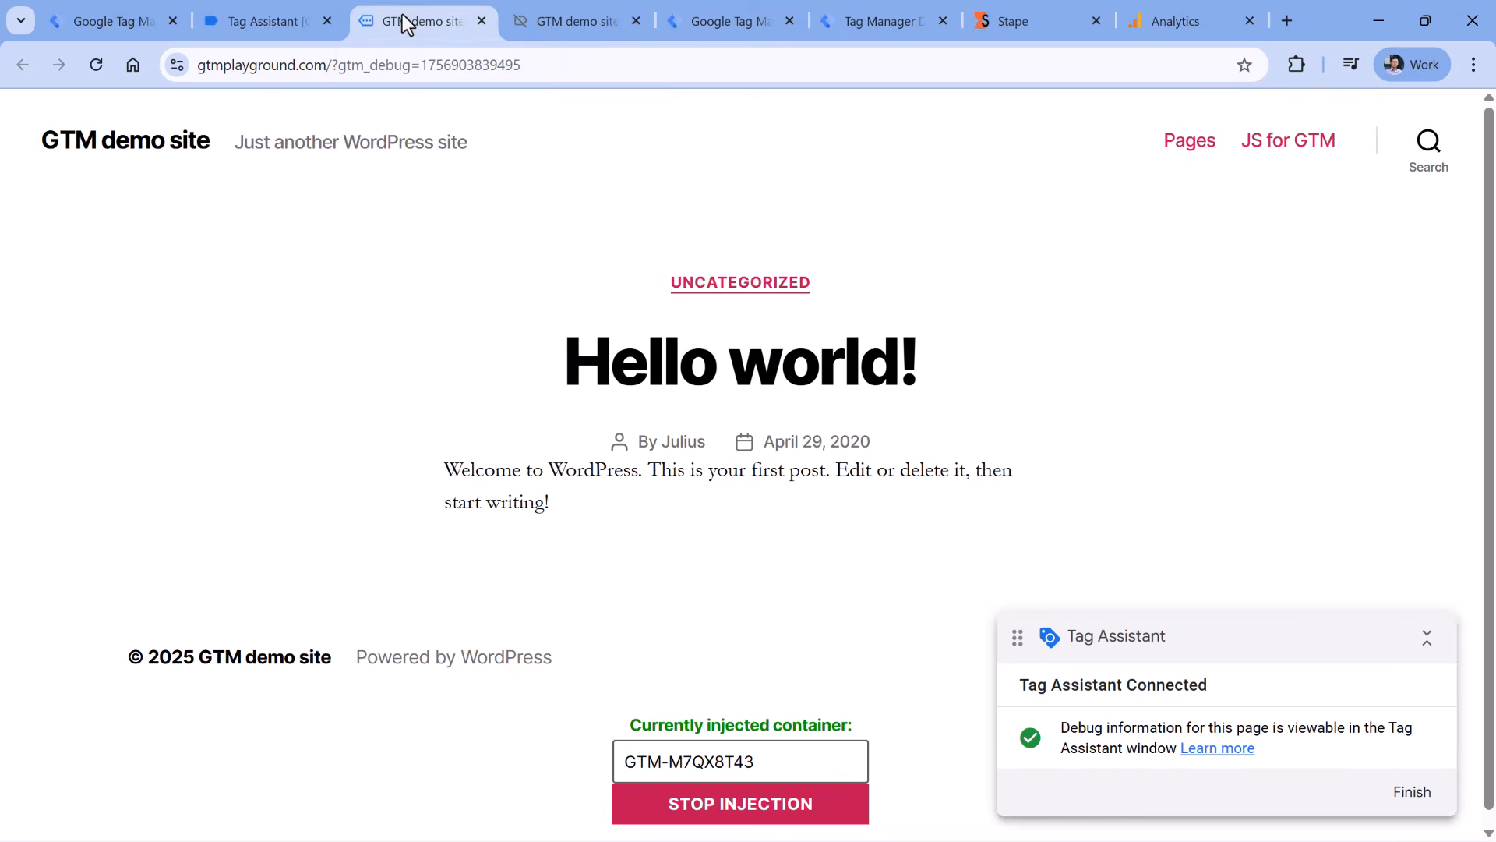
left_click(92, 67)
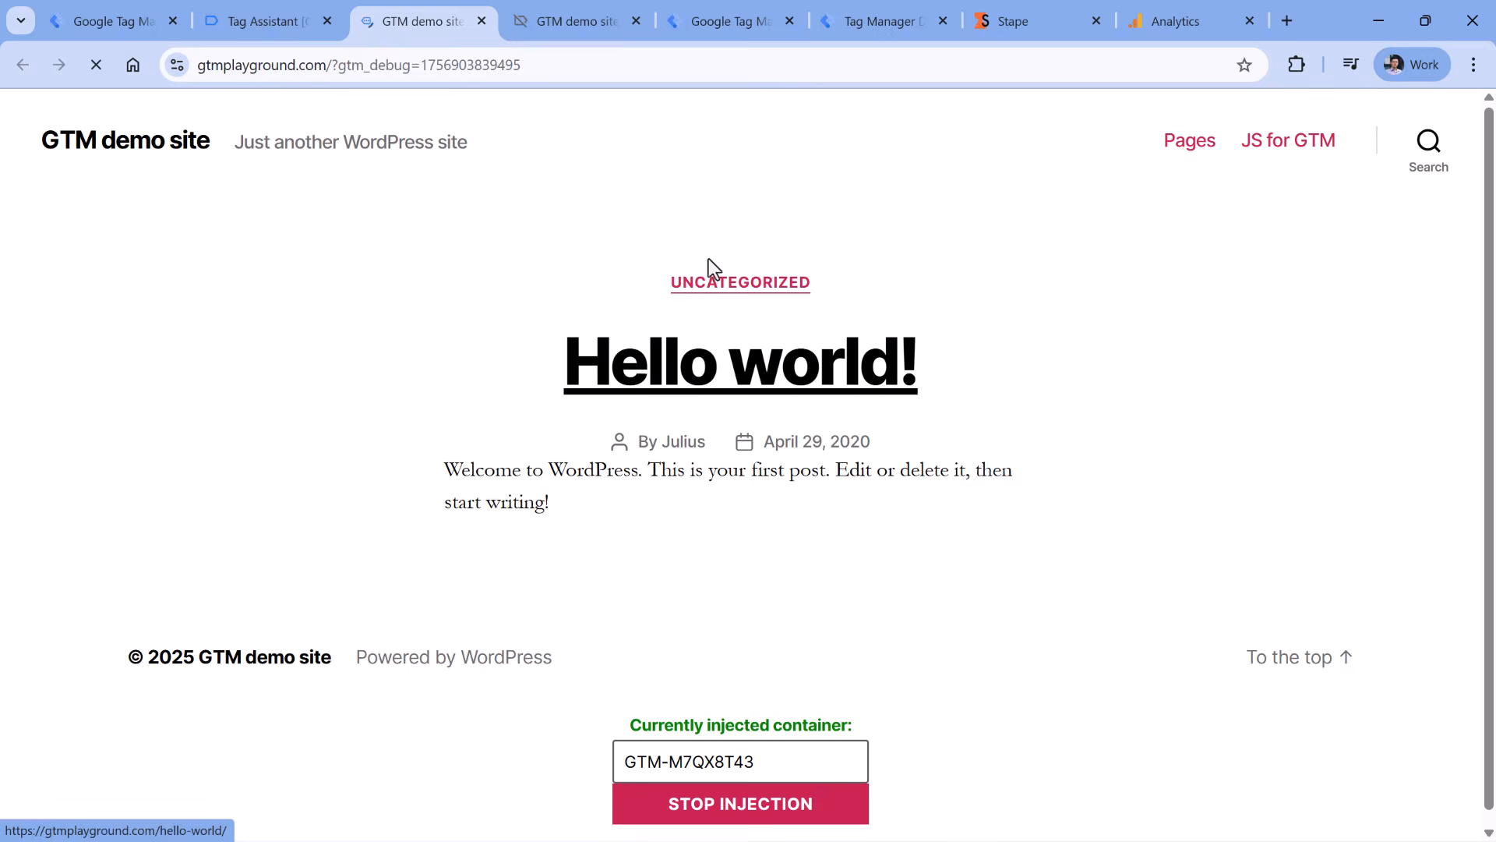
left_click(885, 25)
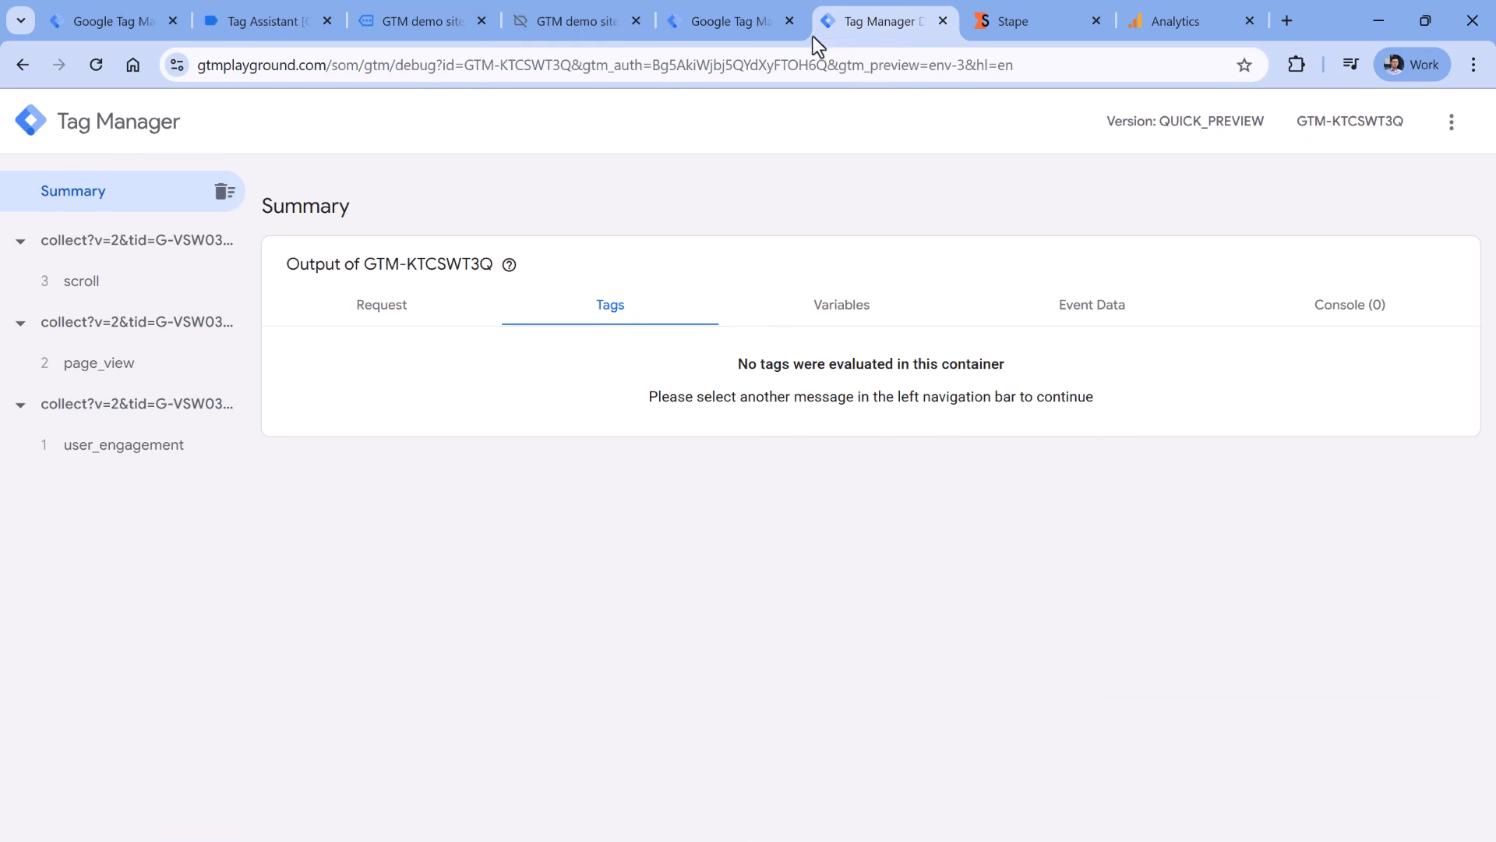
left_click(428, 23)
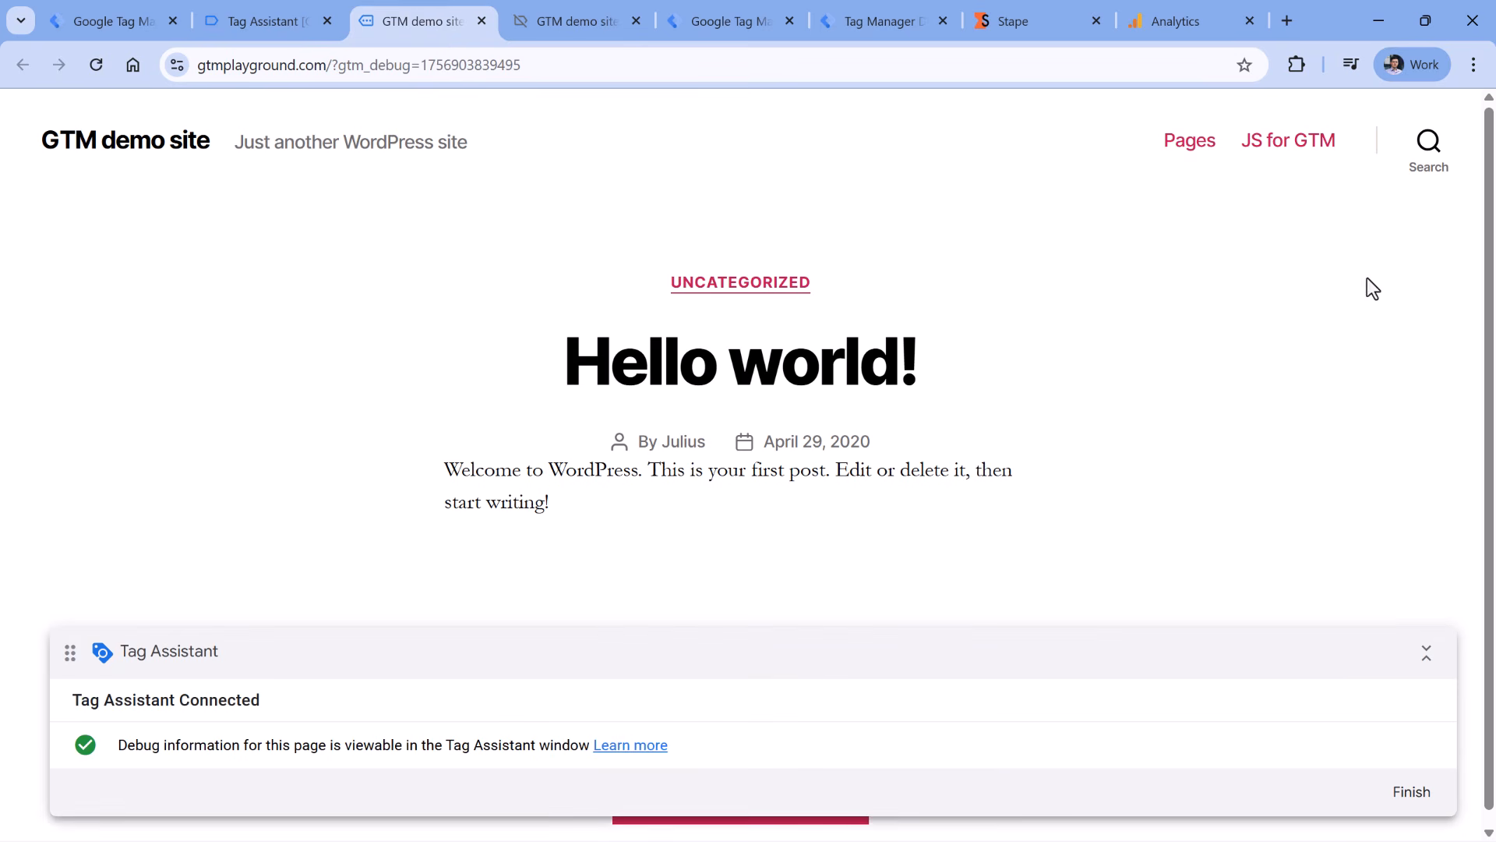
- In DevTools Network filtered by /som, reload and inspect the page_view request to gtmplayground.com/som/g/collect
left_click(1473, 64)
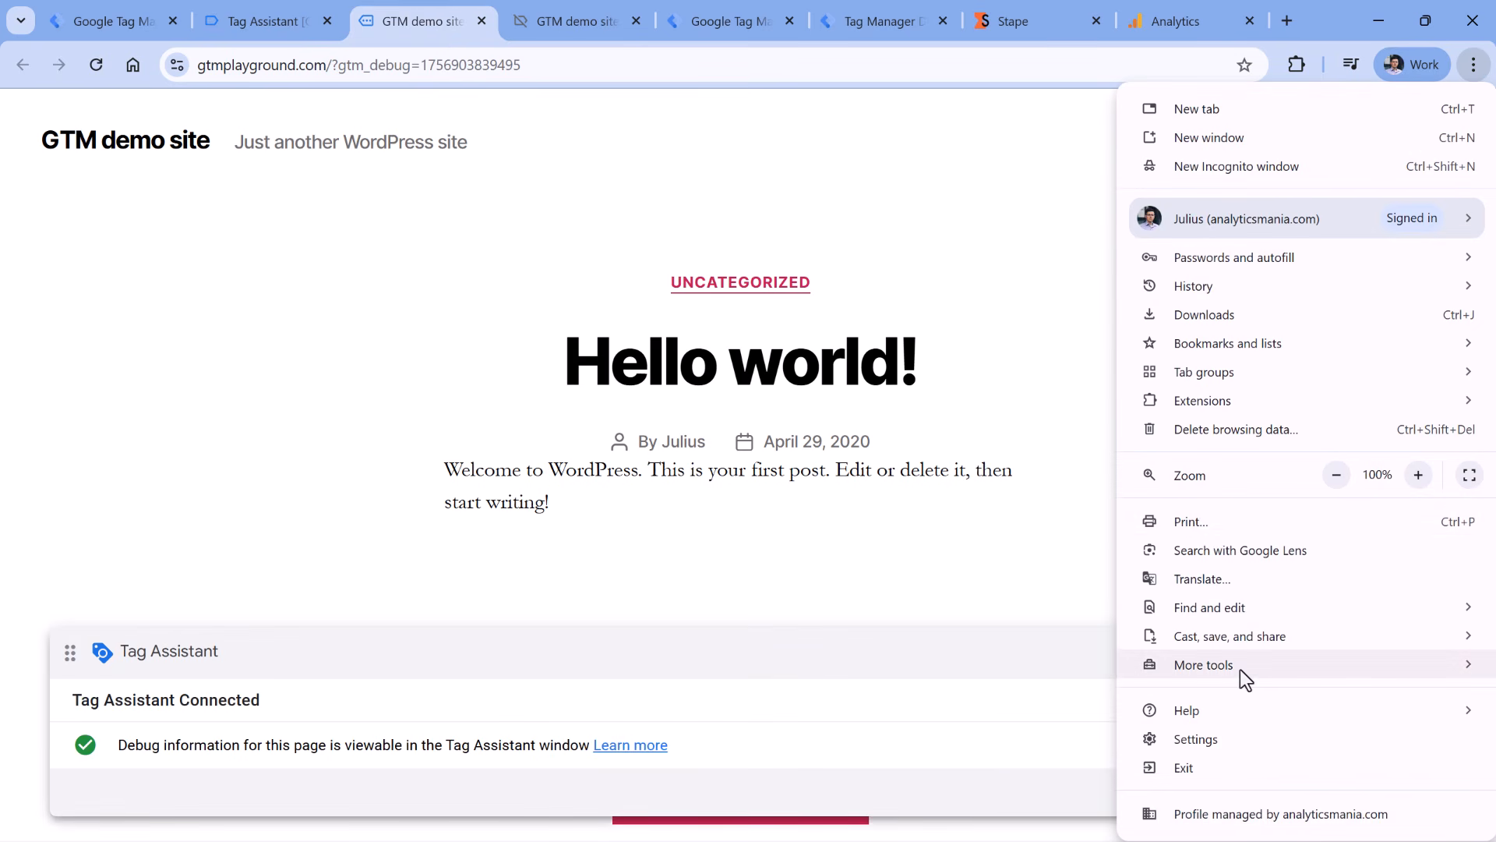
mouse_move(1240, 669)
left_click(995, 816)
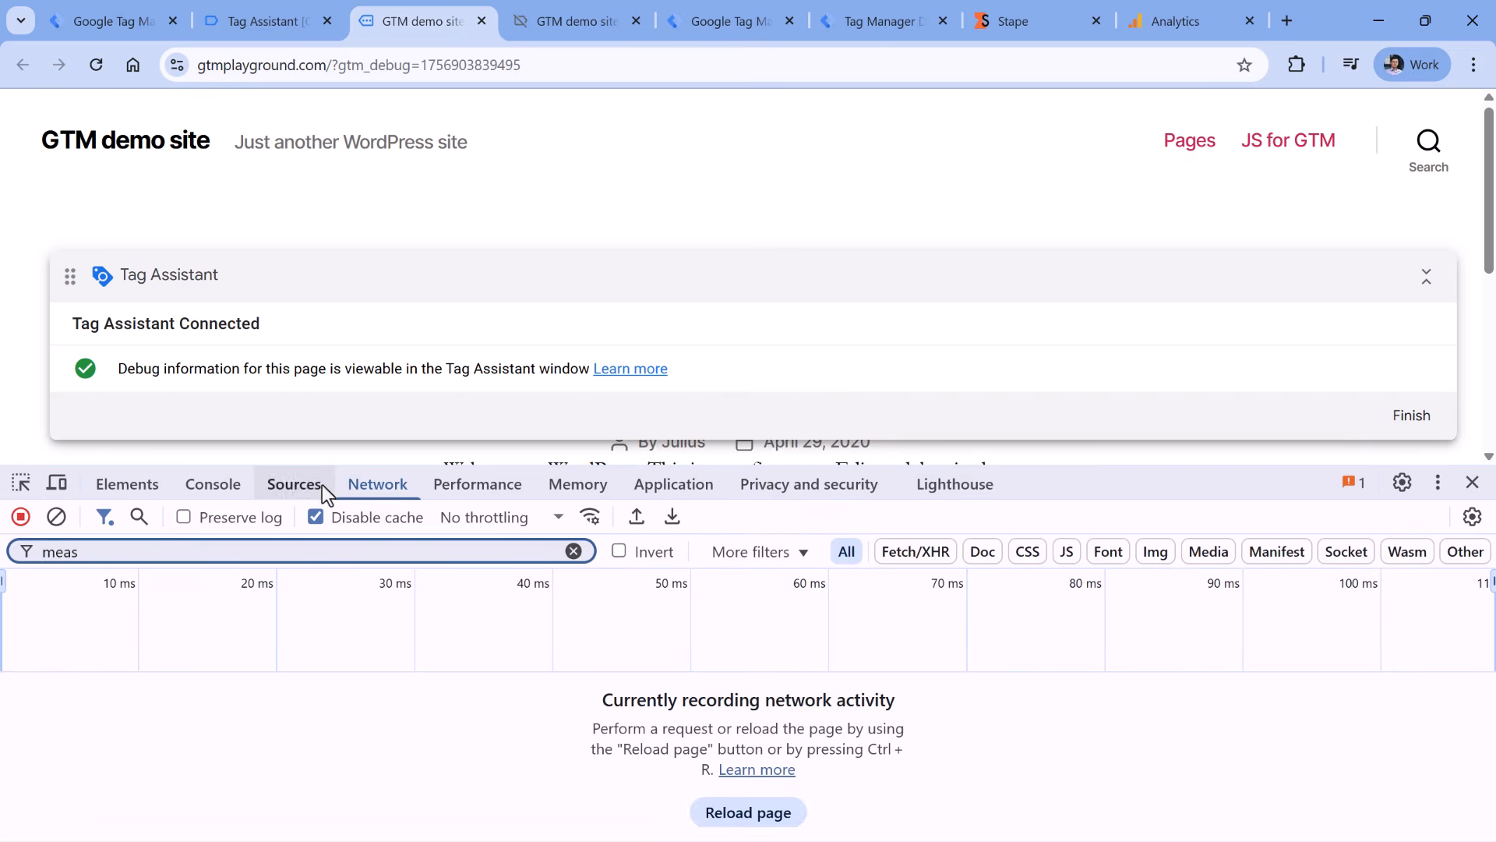
double_click(129, 547)
key("BackSpace")
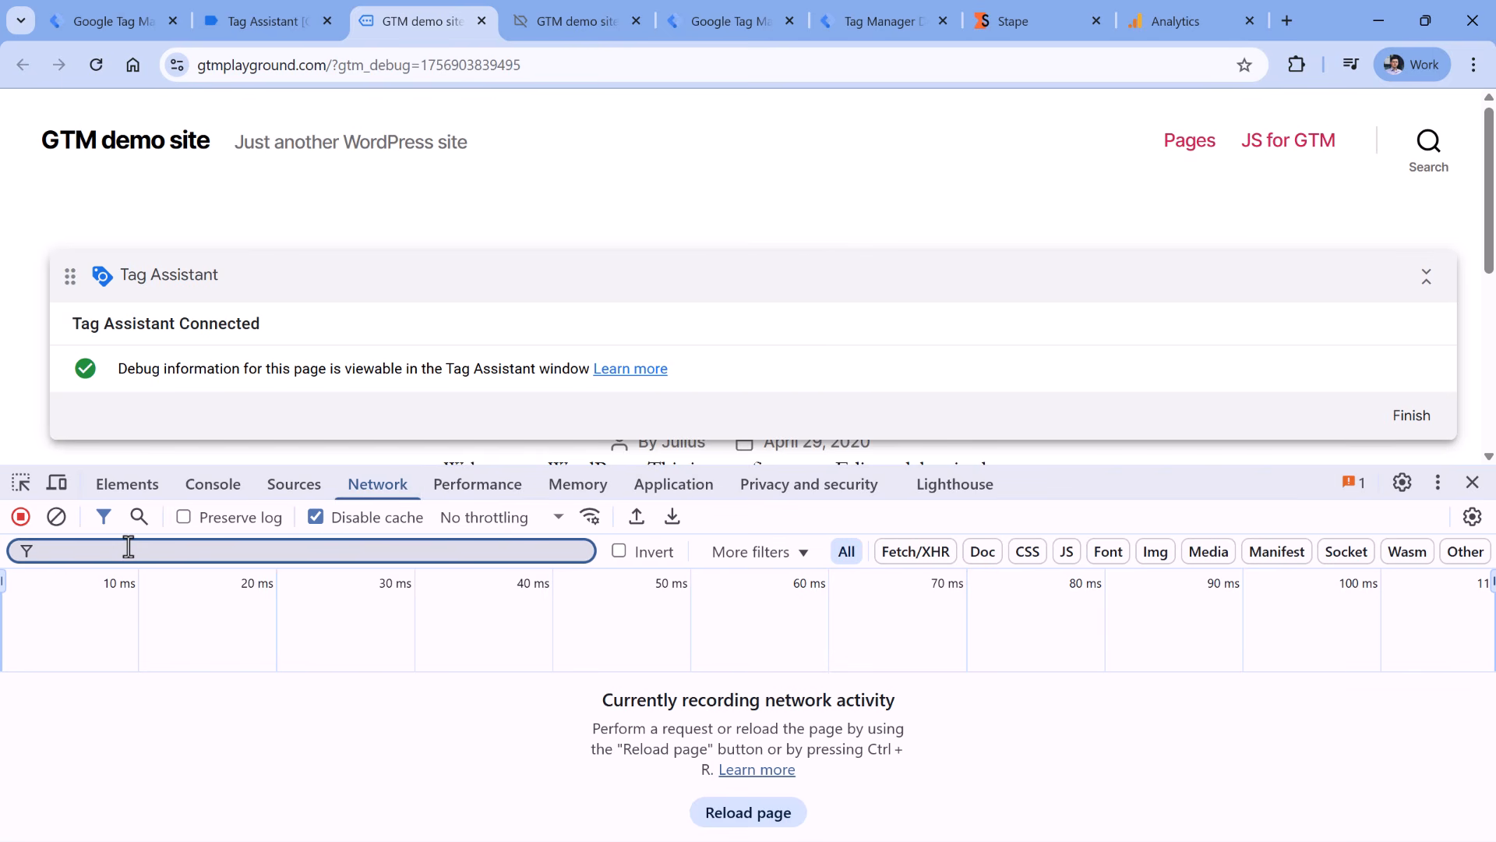
type("/som")
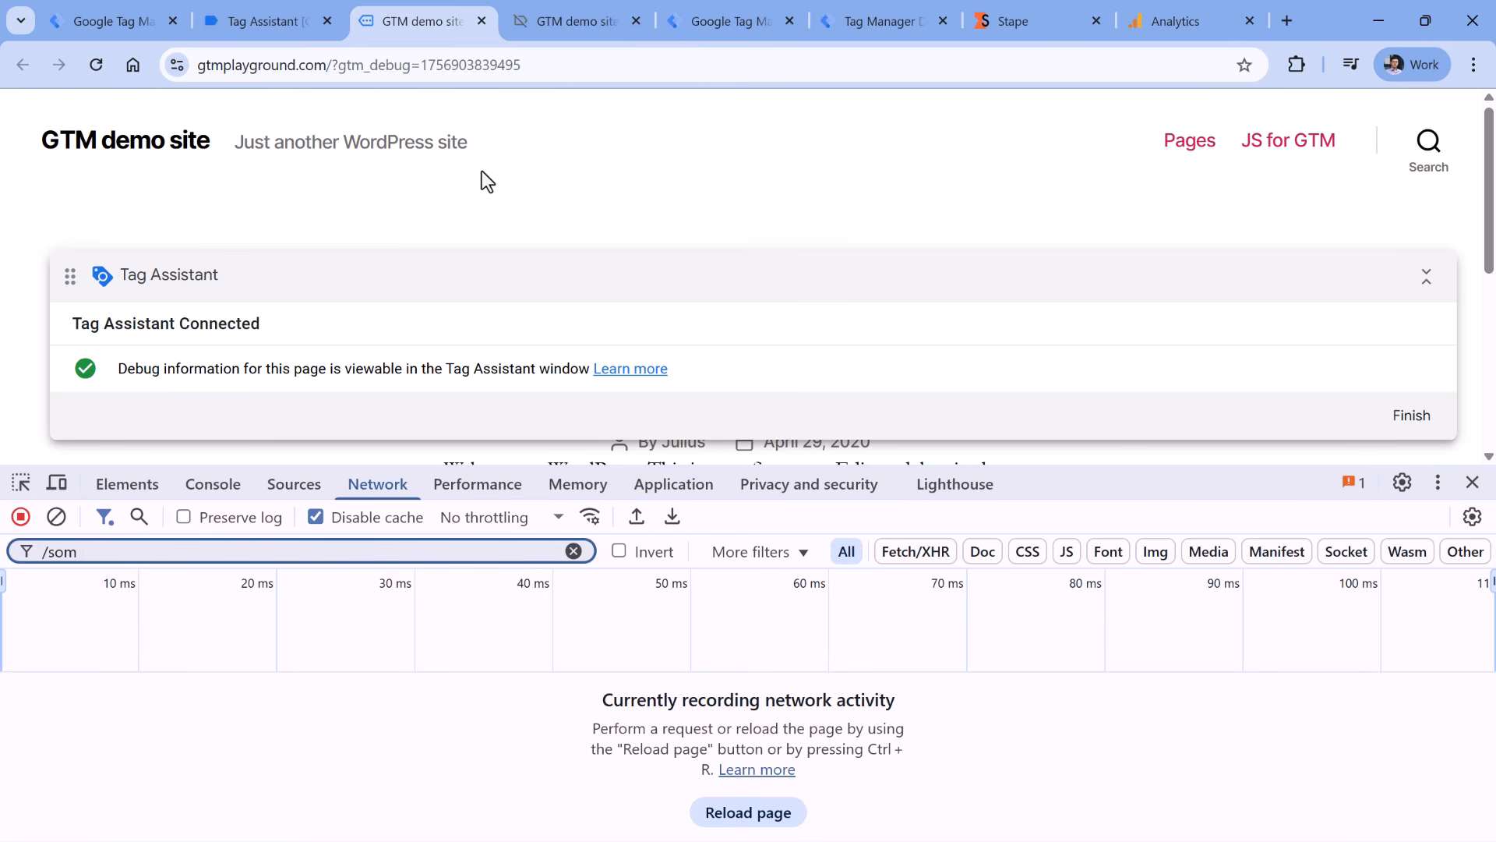
left_click(97, 65)
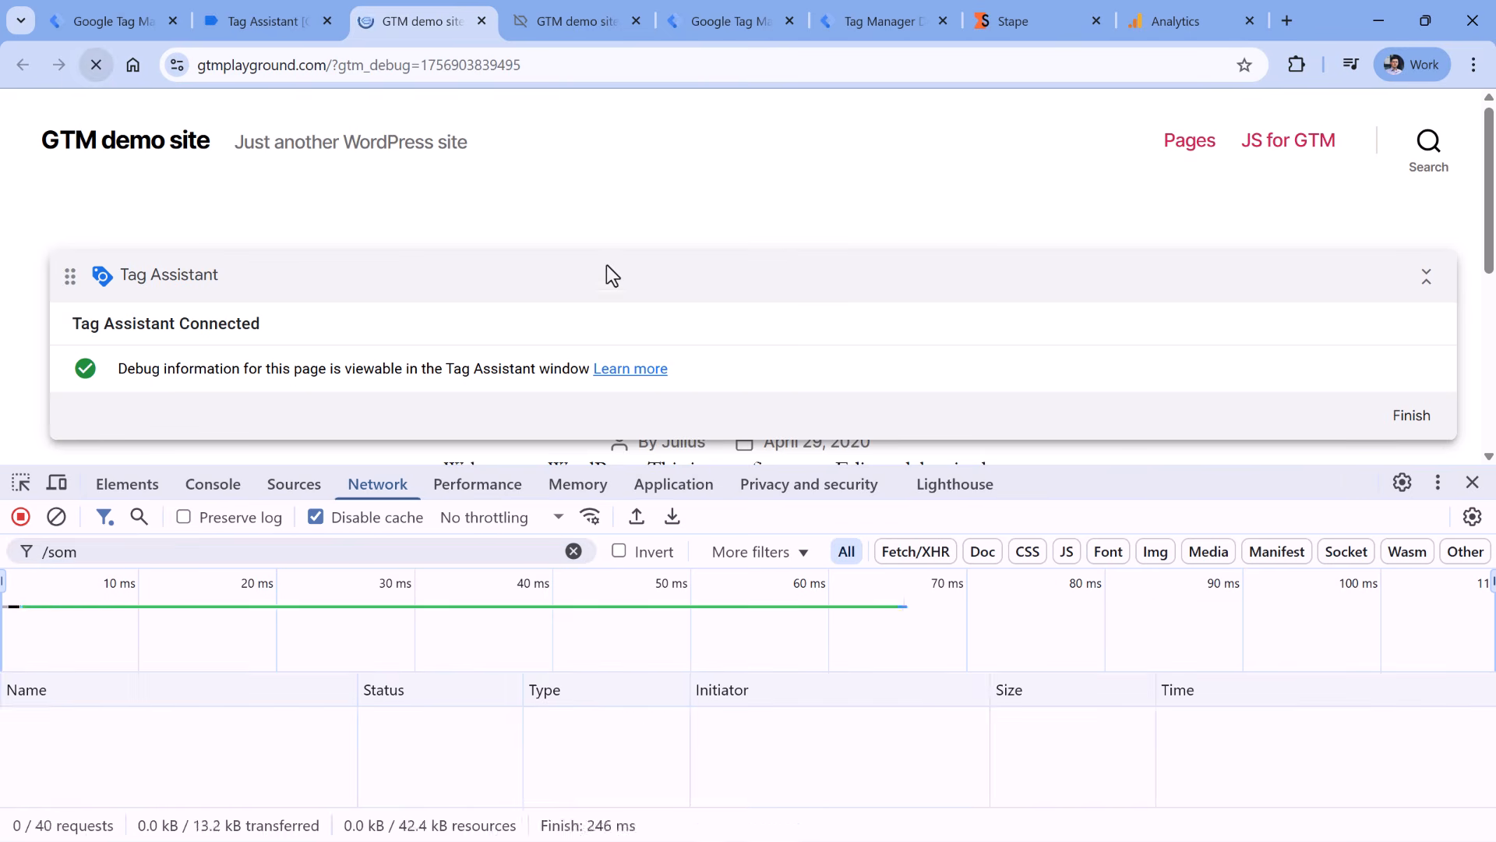
left_click(119, 721)
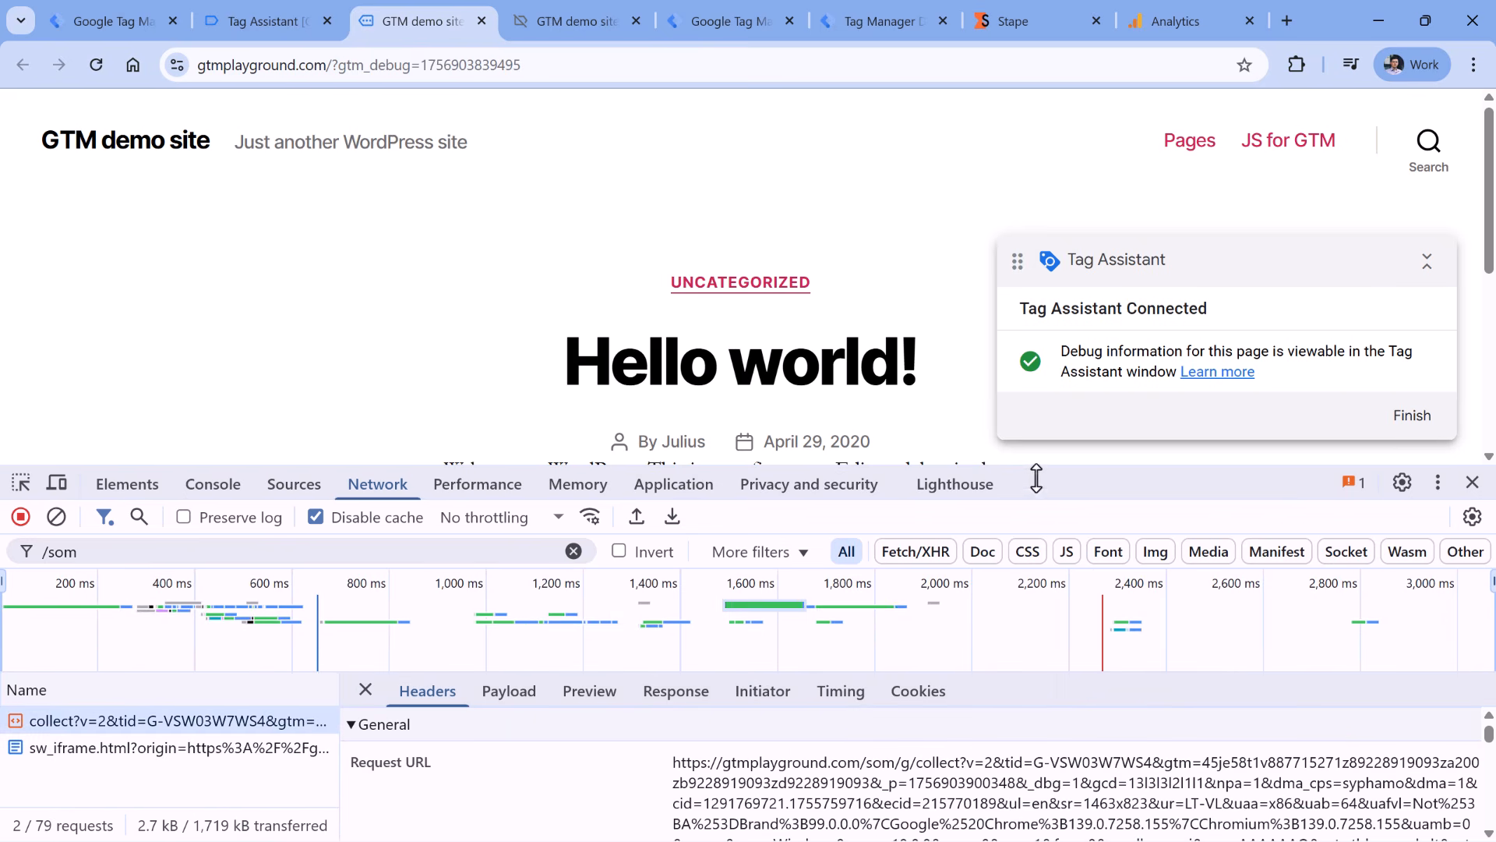
left_click_drag(1039, 468, 1039, 305)
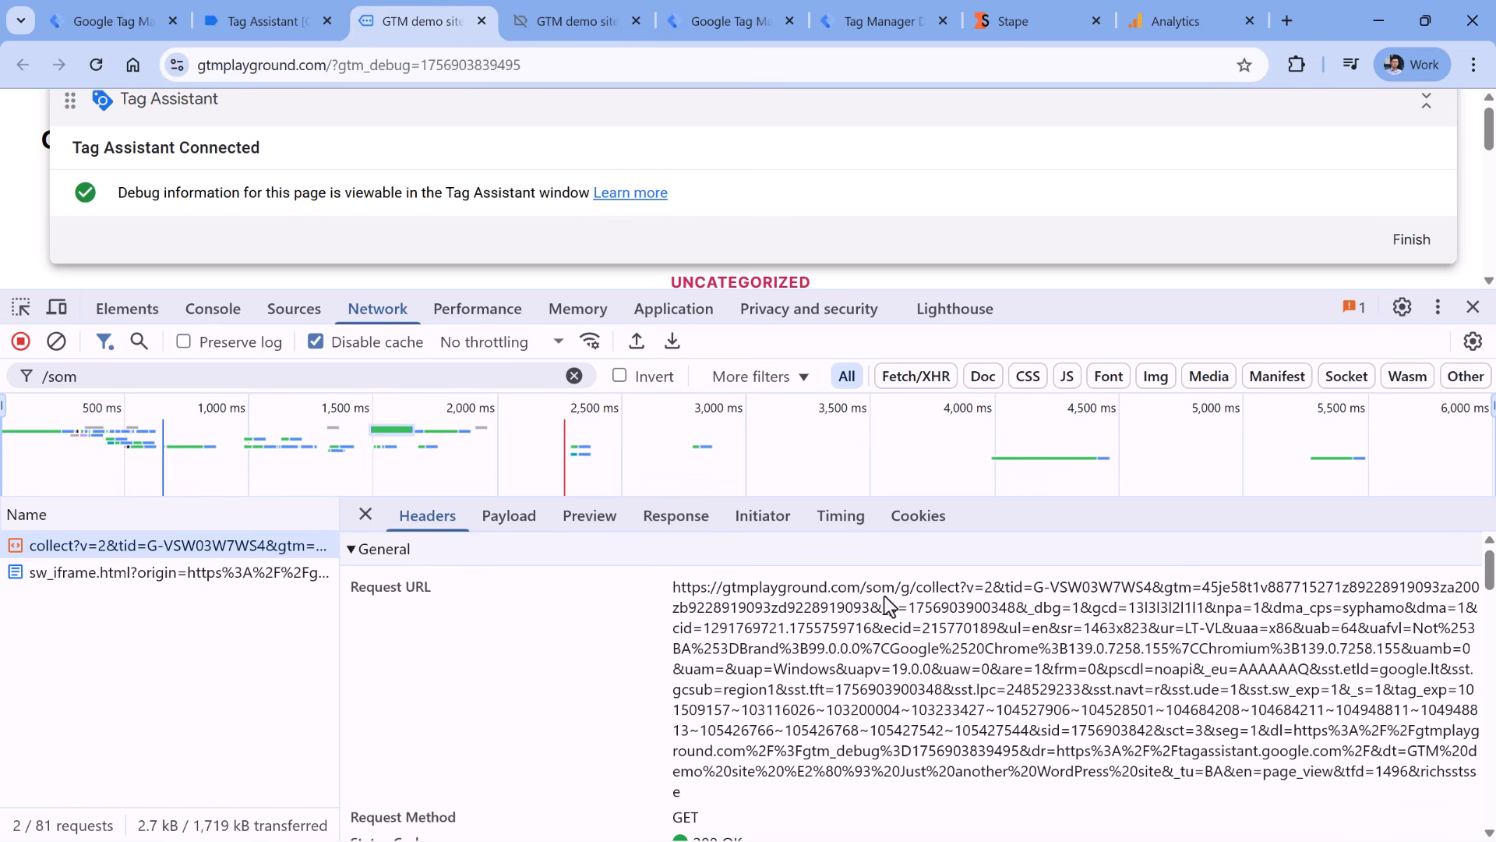
left_click_drag(889, 292, 889, 125)
- Close DevTools and check the page_view event's incoming HTTP request URL in server preview
key("F12")
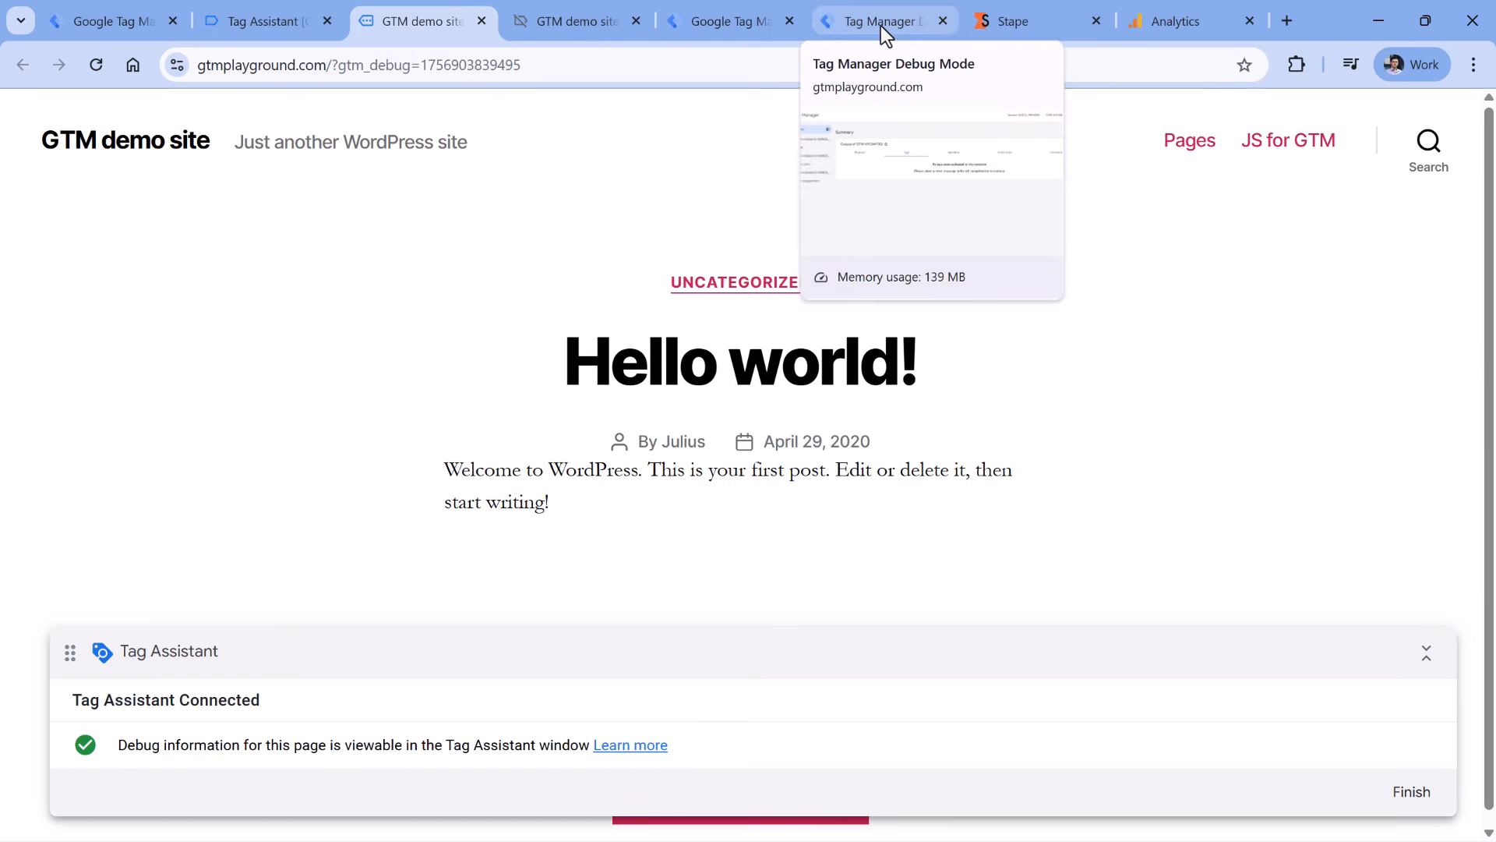
left_click(881, 26)
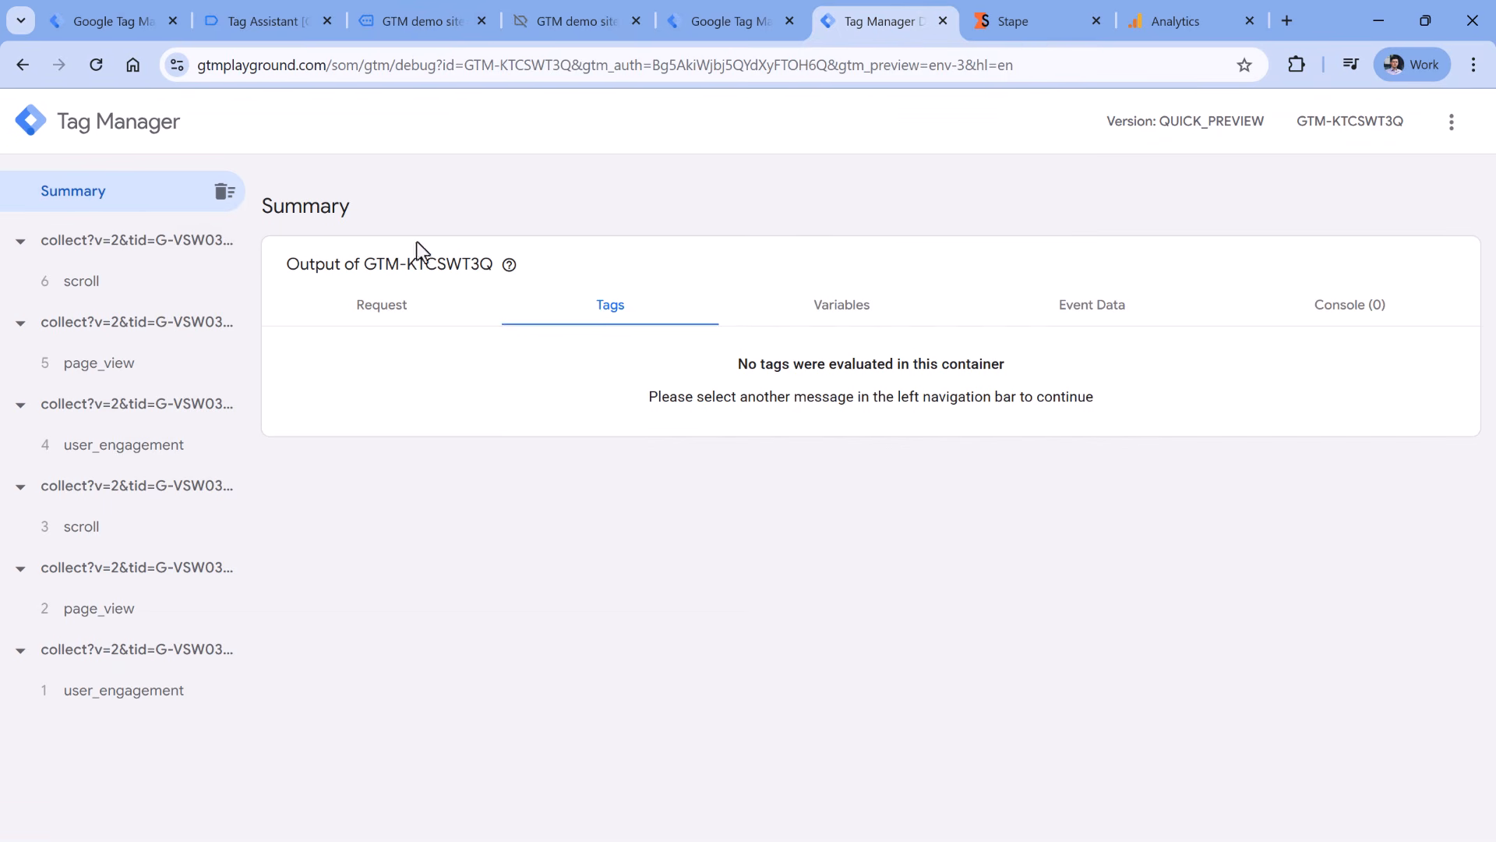
left_click(98, 375)
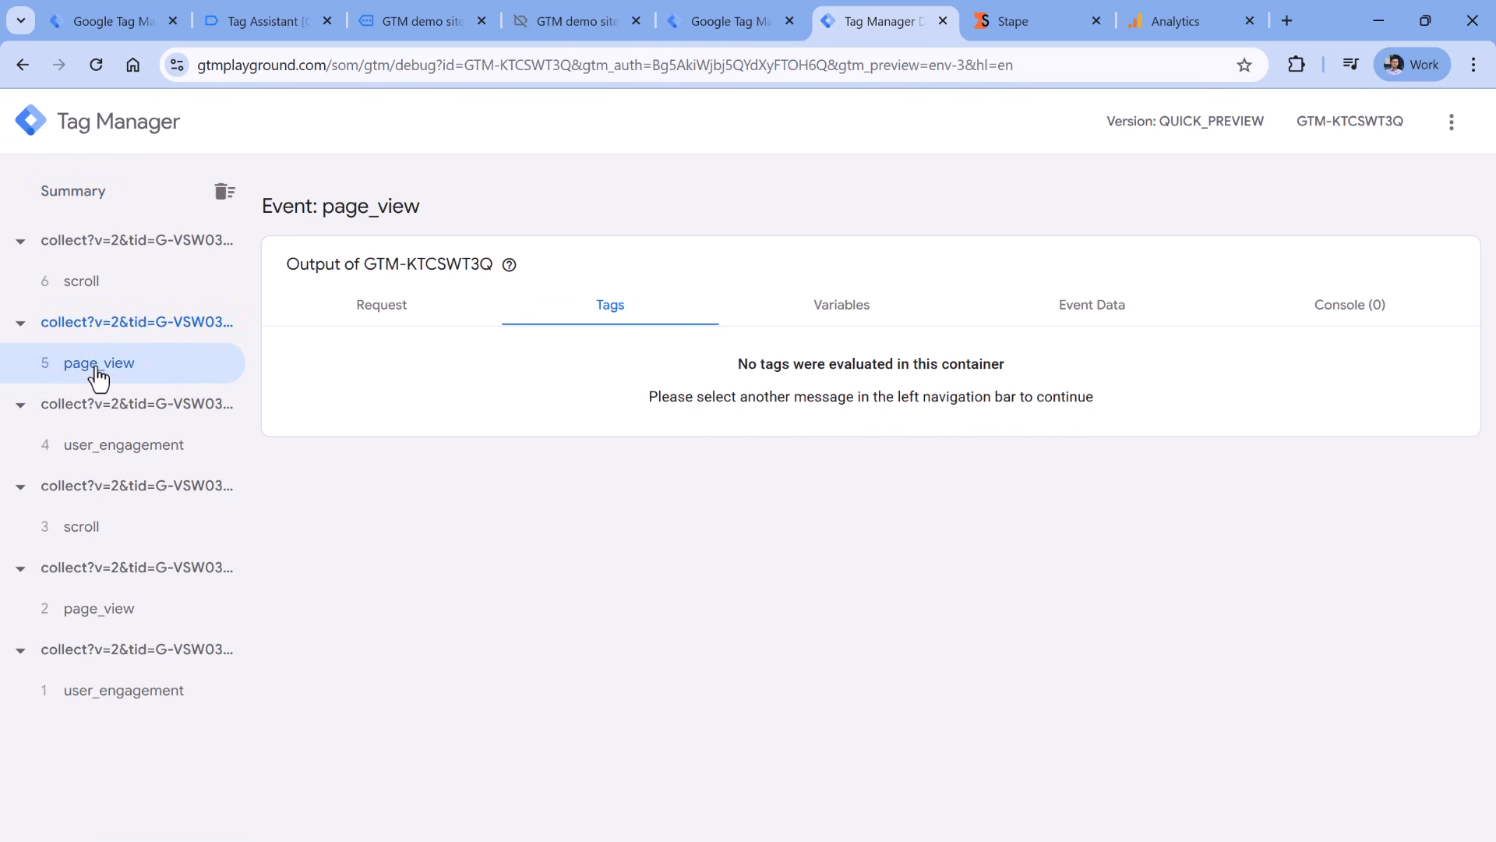
left_click(387, 318)
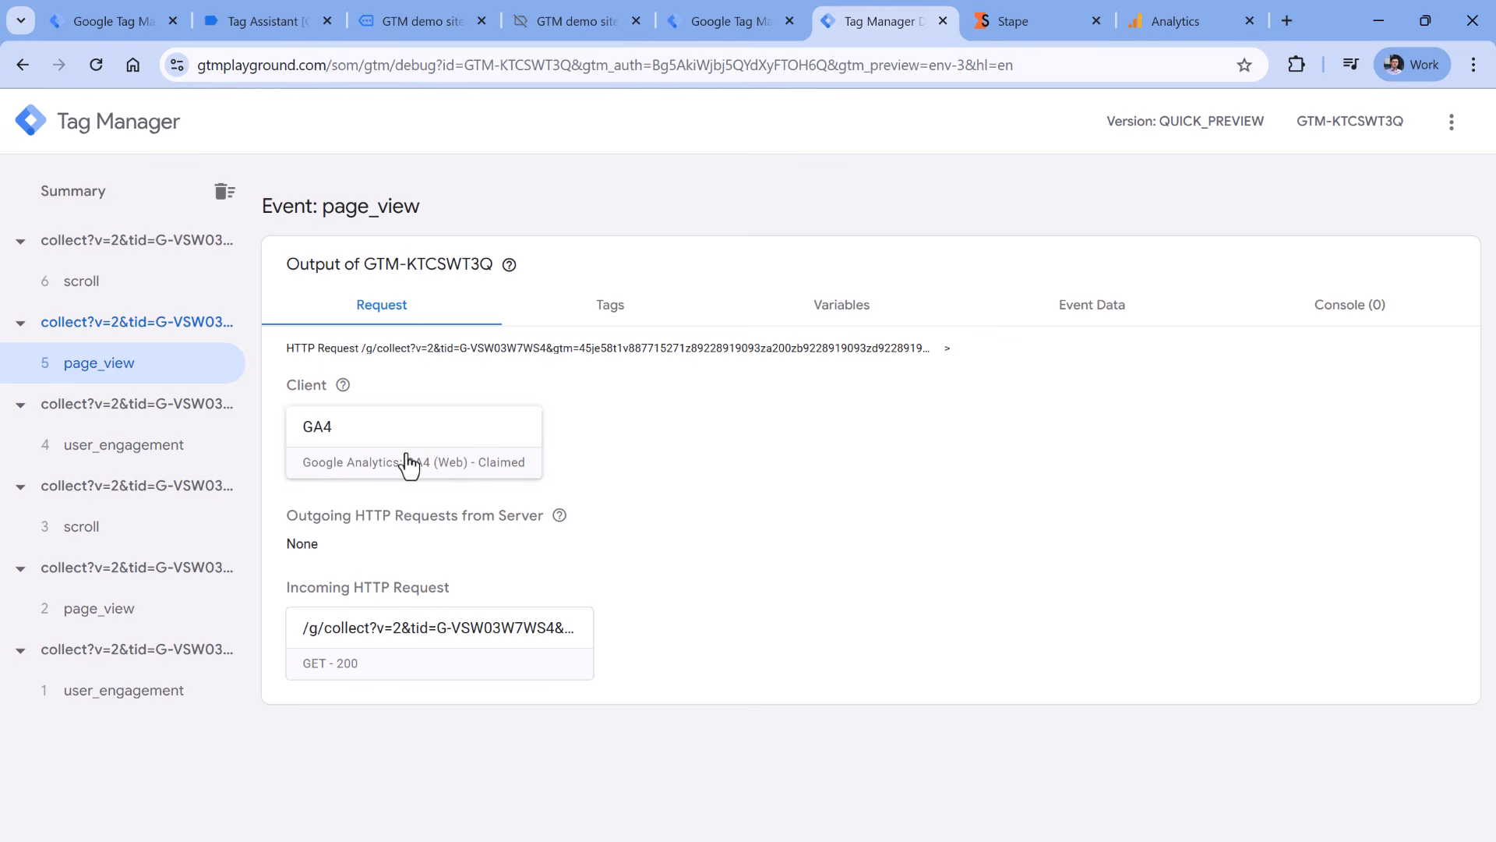
left_click(454, 652)
left_click_drag(505, 316, 935, 433)
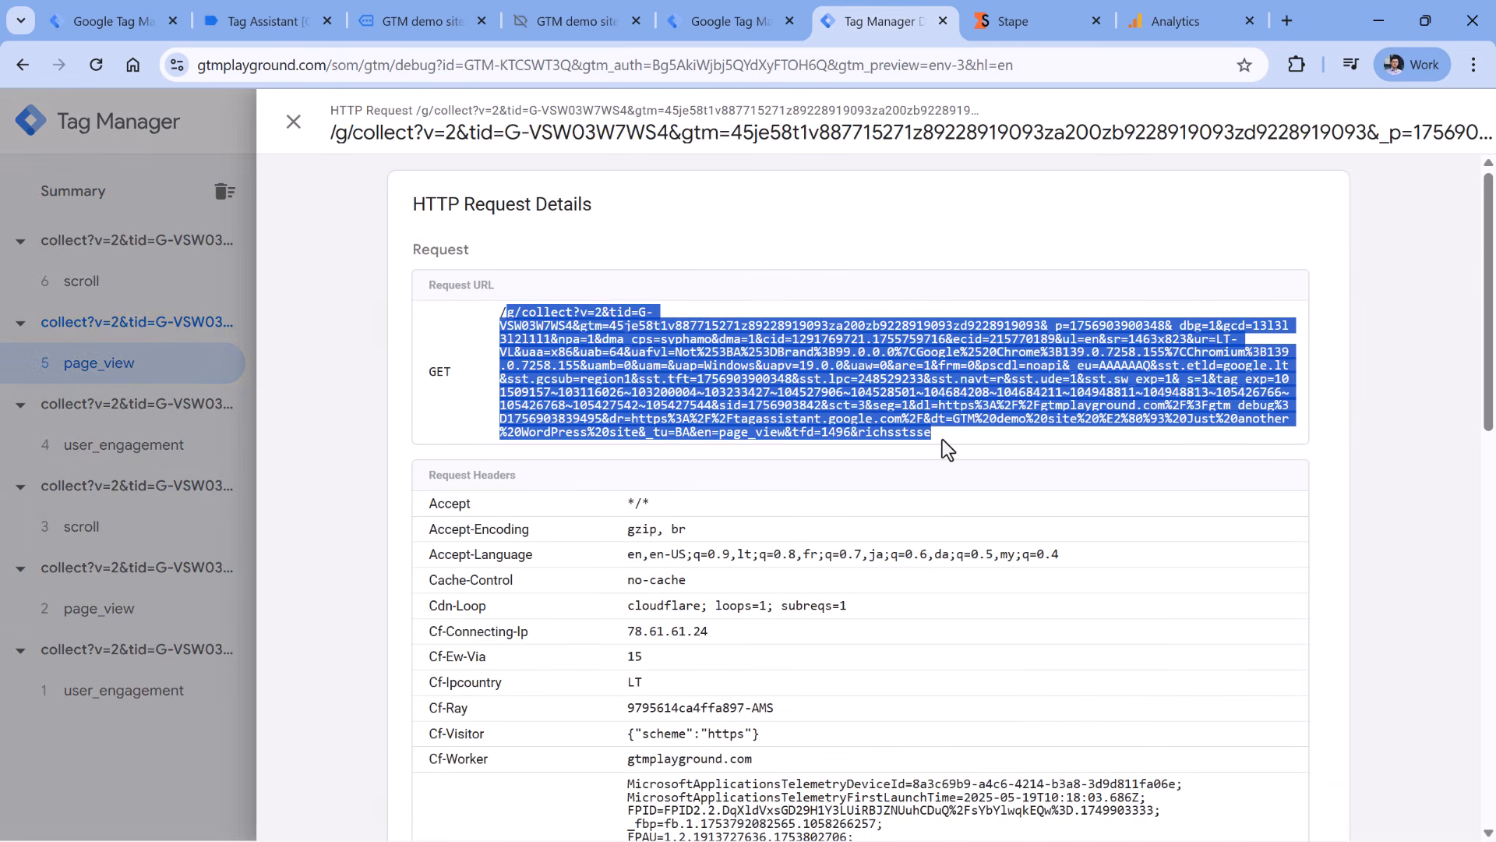
left_click(294, 124)
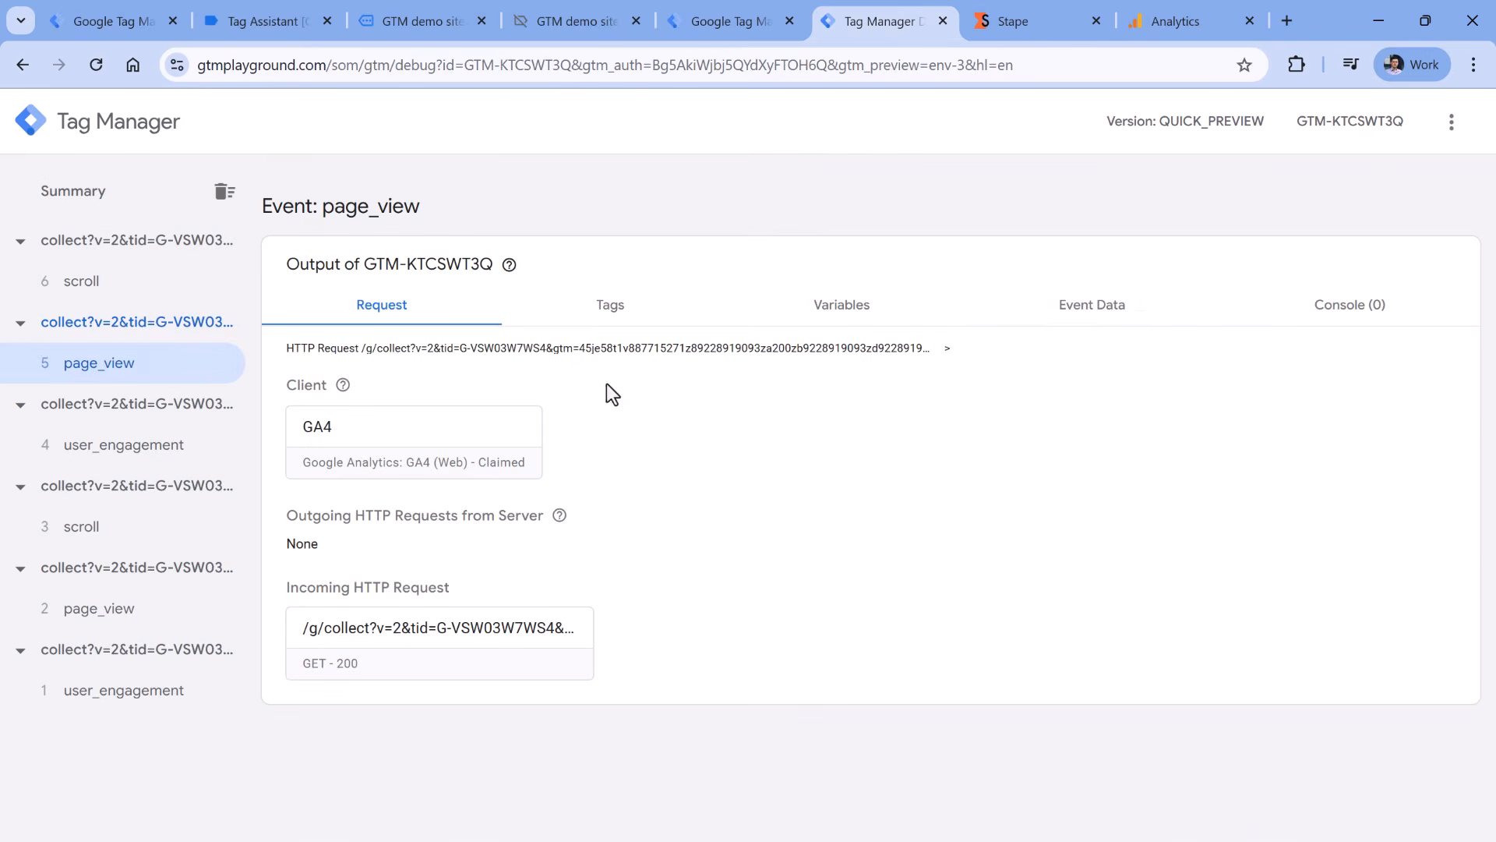
- Review all rows of the page_view Event Data tab
left_click(1100, 318)
scroll(871, 446, "down", 1)
scroll(871, 446, "down", 6)
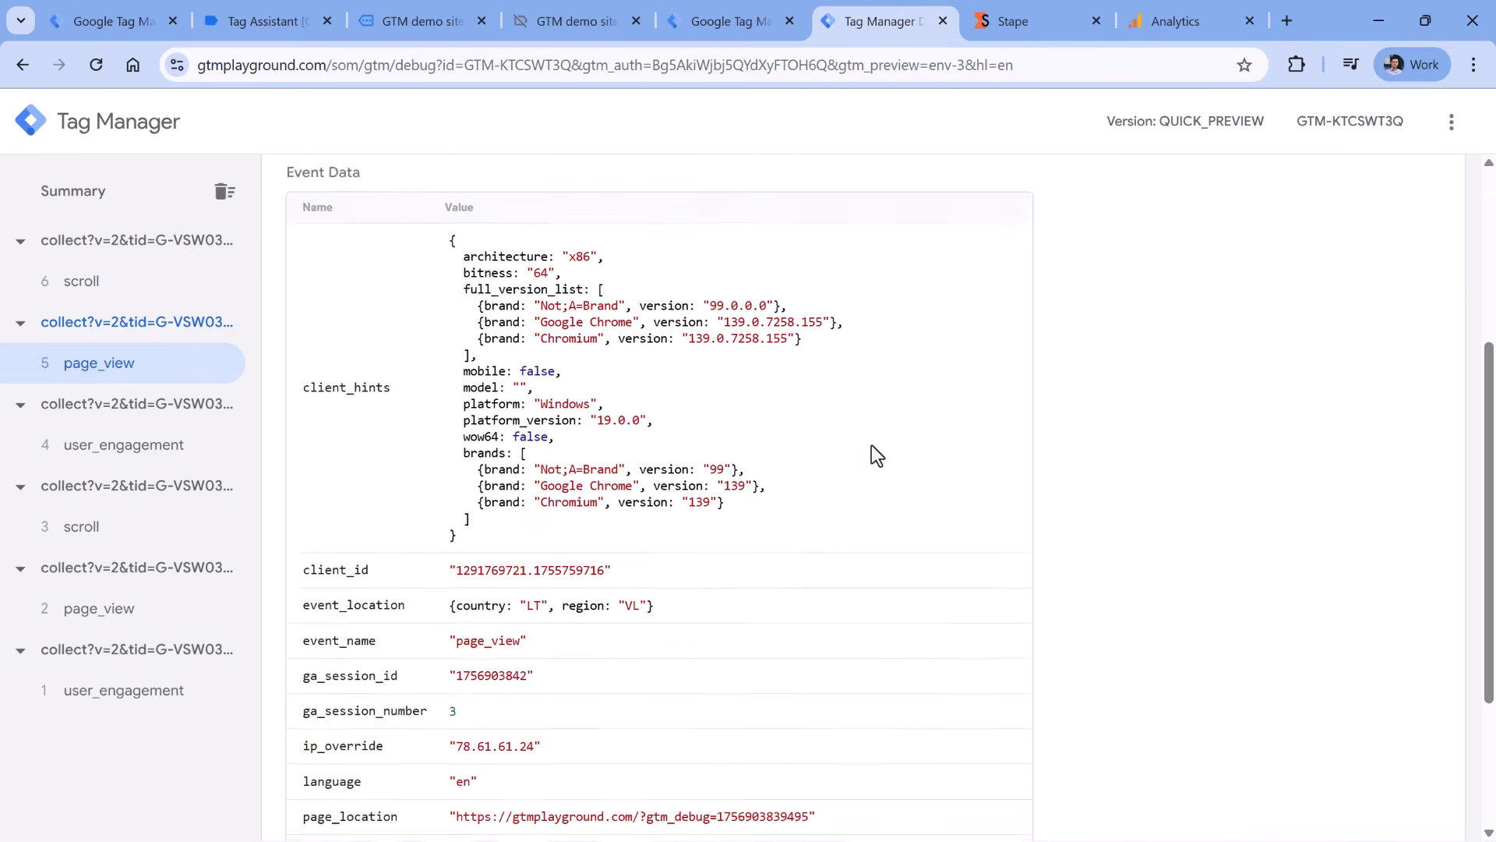
left_click(626, 788)
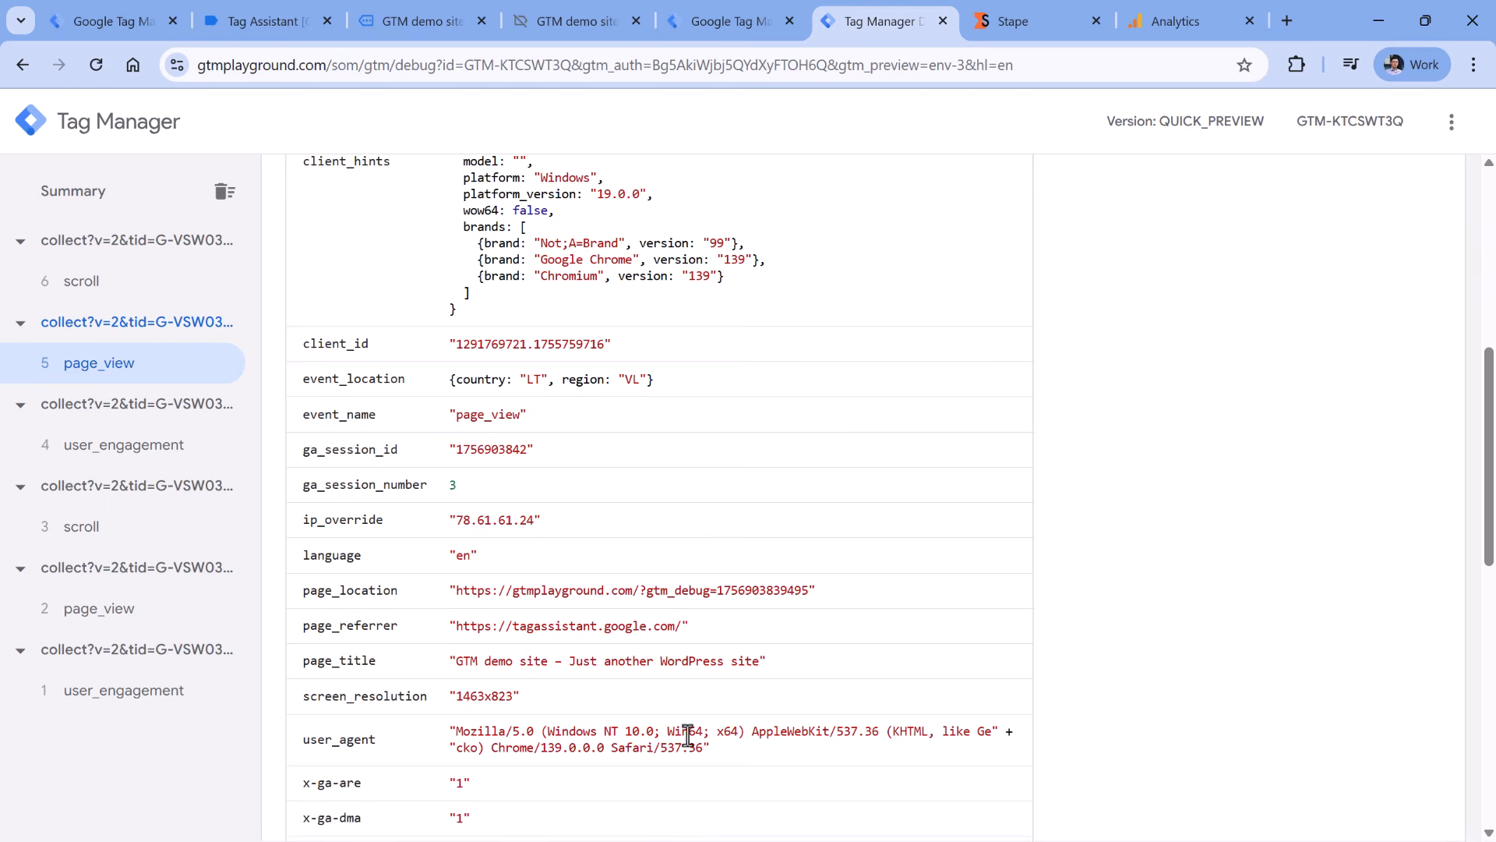
scroll(771, 547, "down", 10)
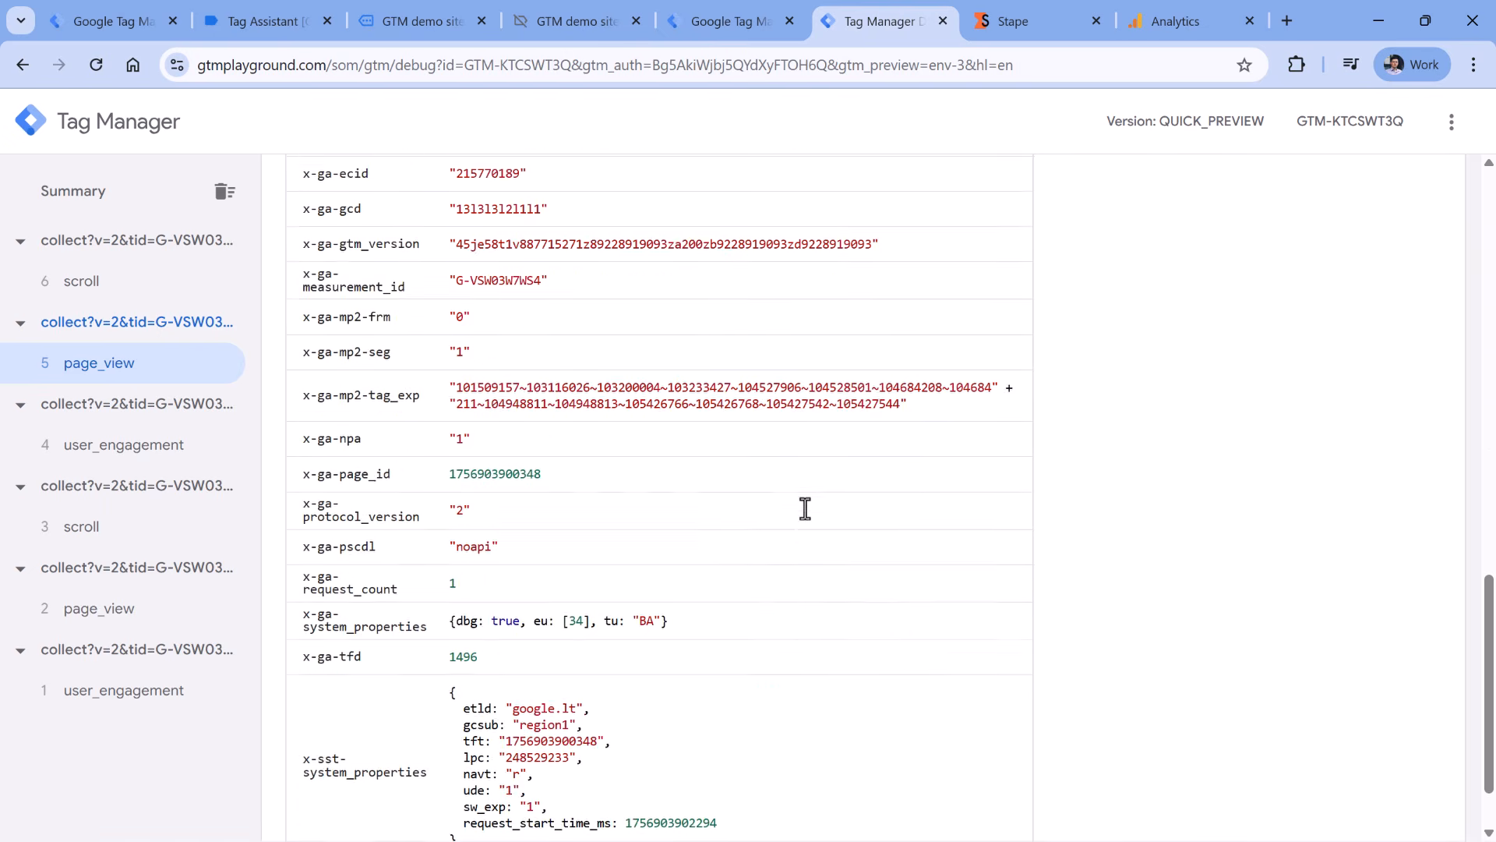
scroll(401, 402, "up", 5)
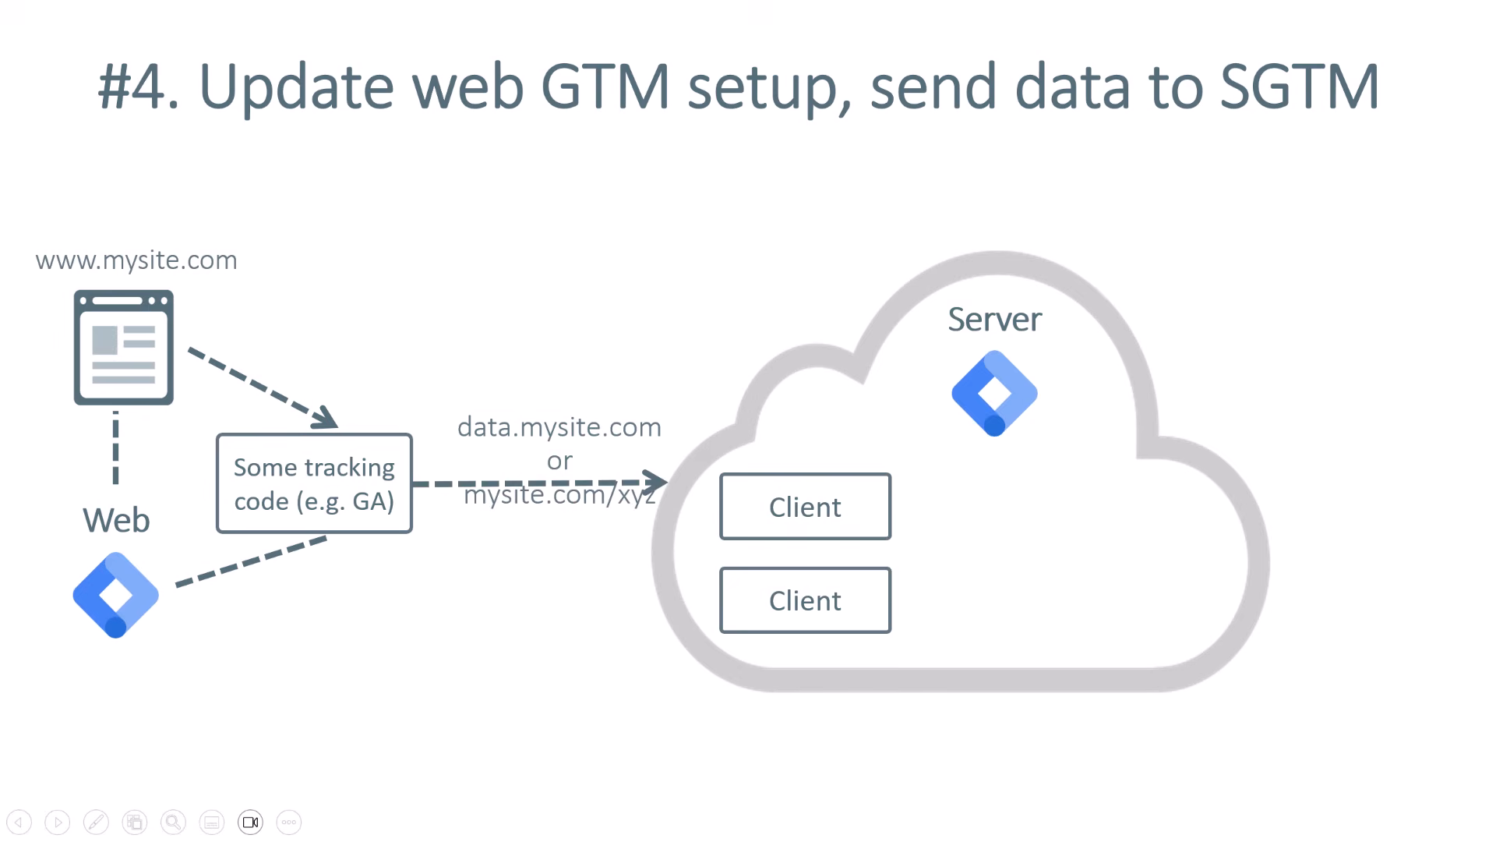
- Advance the slides from #4 through #5 to '#6. Send data from SGTM'
key("Right")
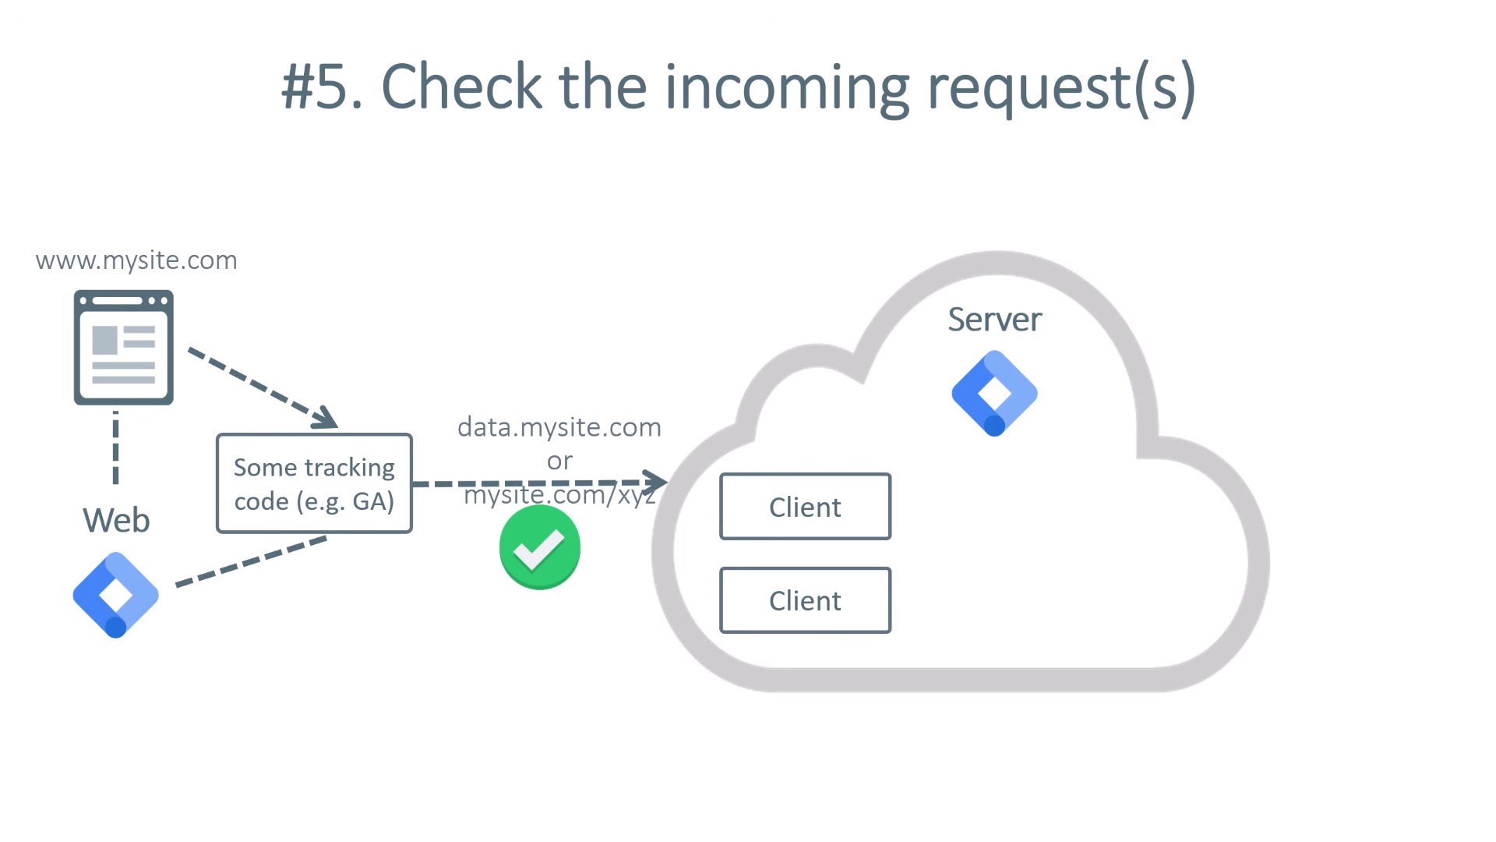
key("Right")
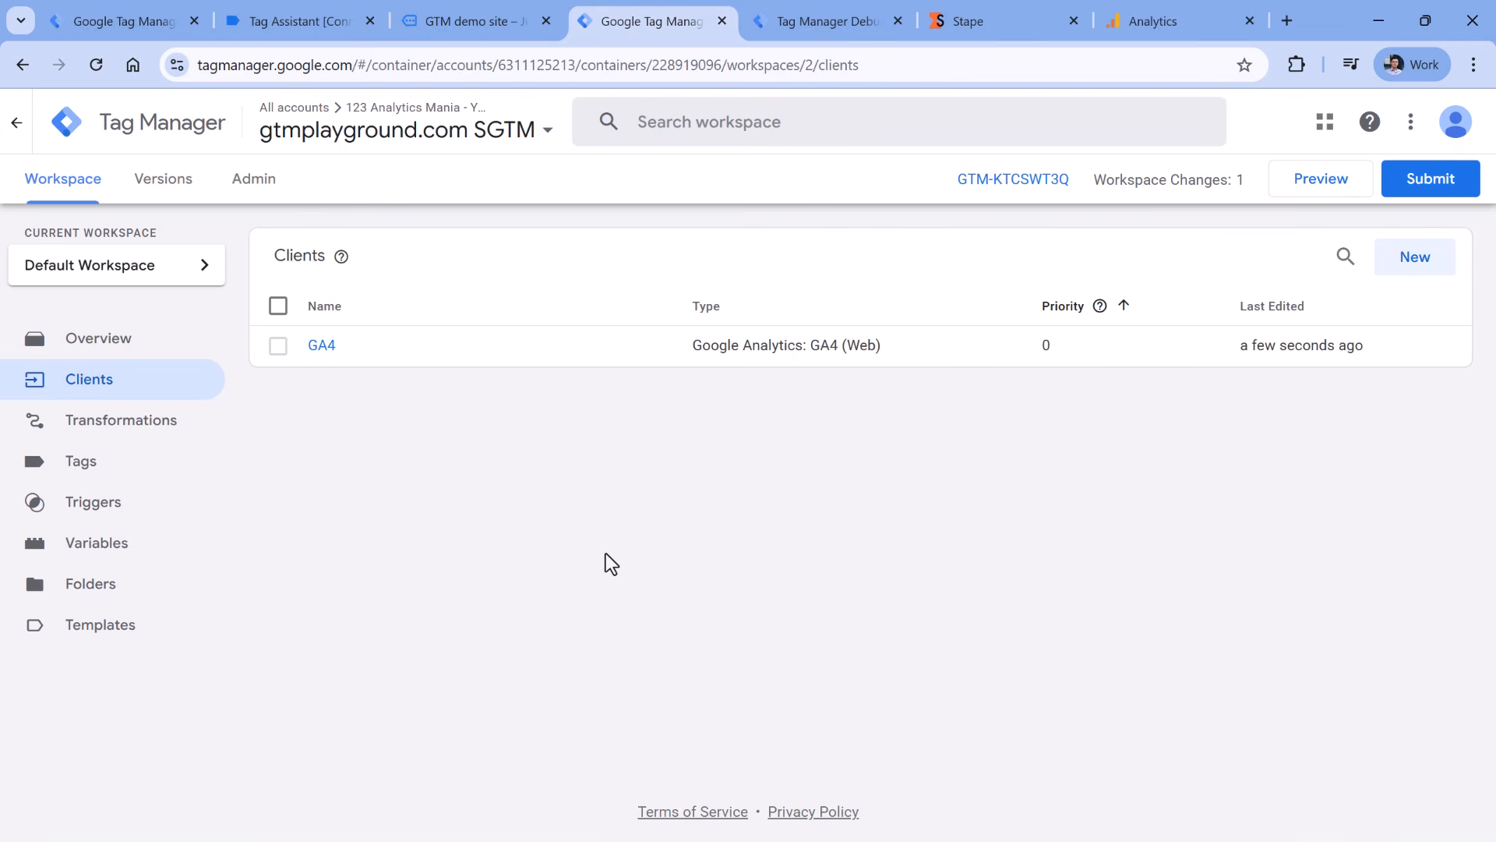
- Create a new server tag of type Google Analytics: GA4
left_click(83, 468)
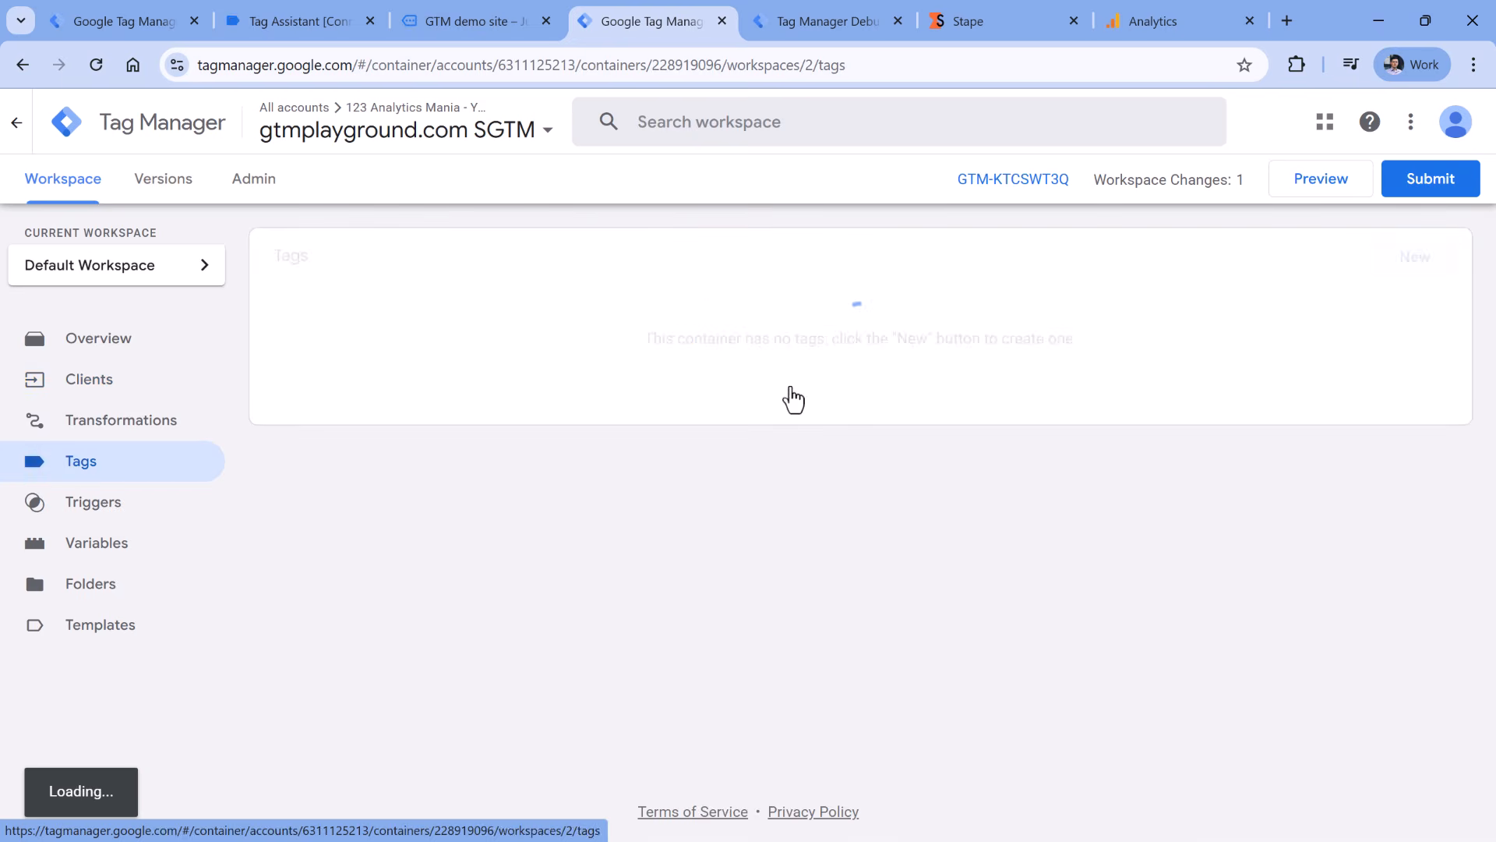
left_click(1409, 266)
left_click(537, 311)
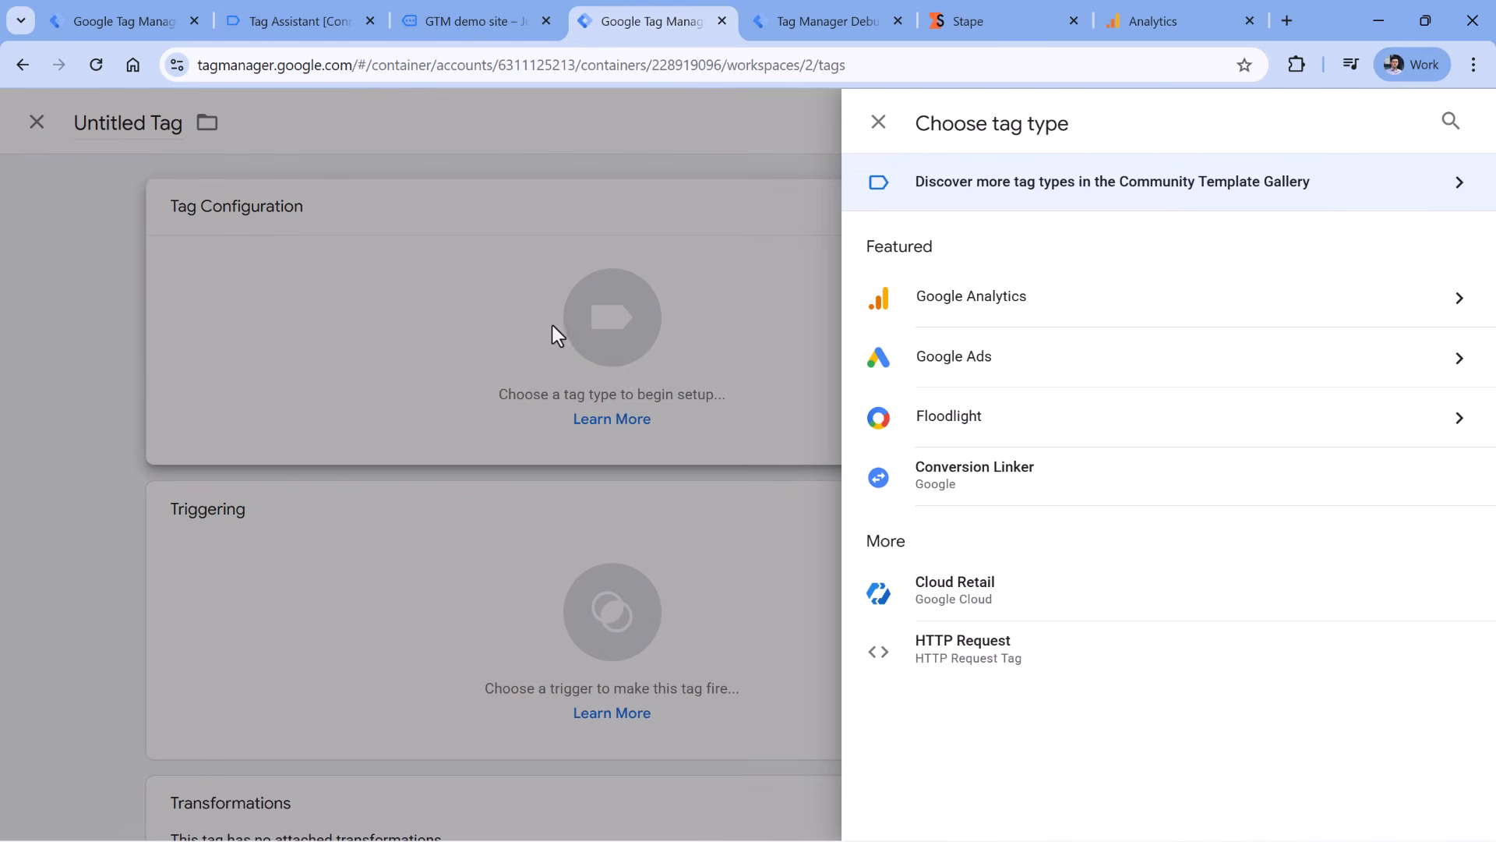
left_click(1015, 305)
left_click(1009, 188)
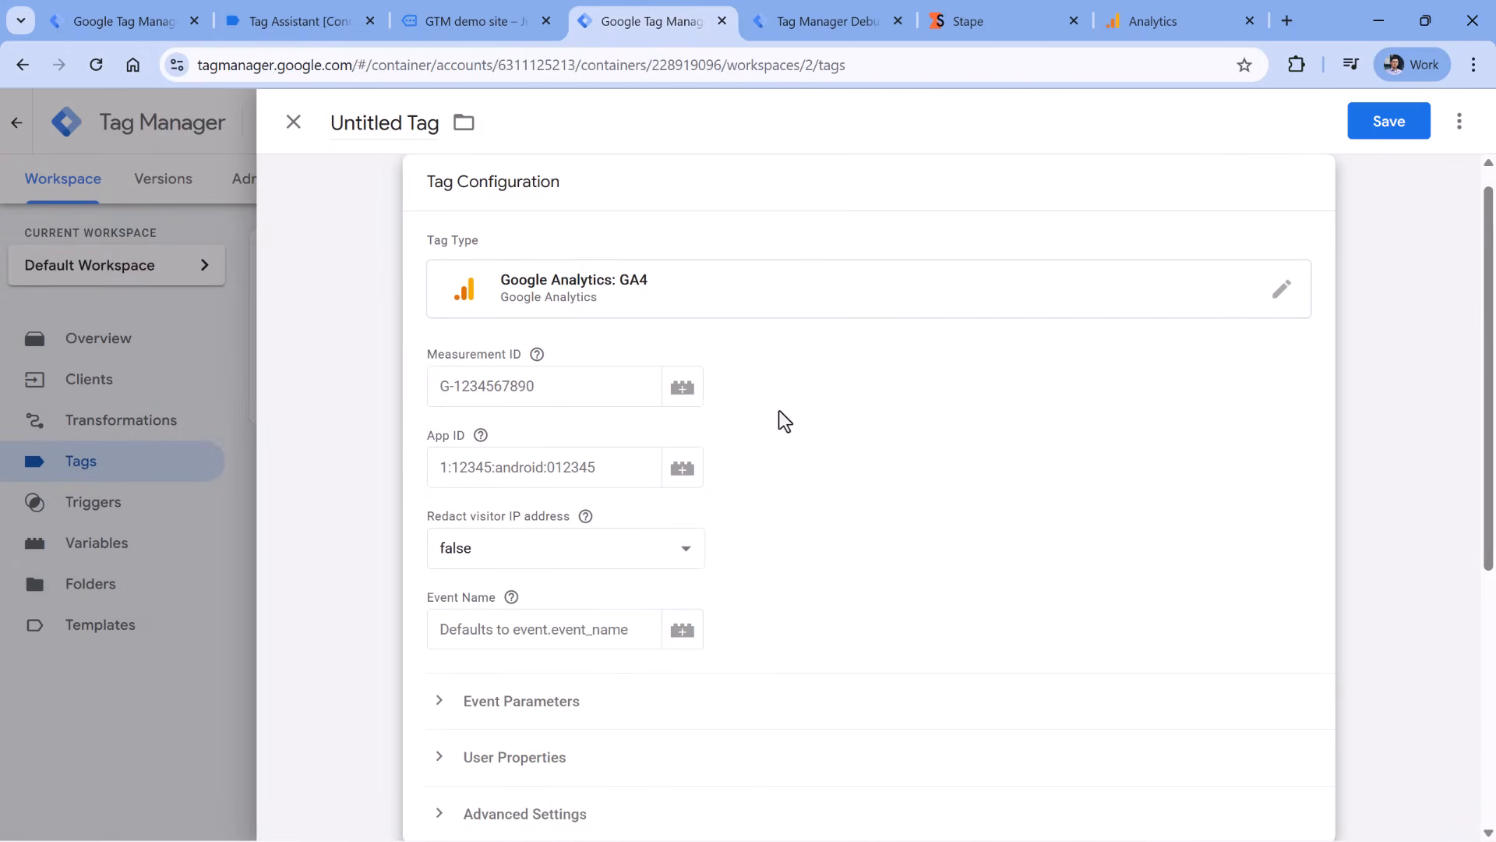
- Scroll to Triggering and bring up the trigger chooser listing All Pages
scroll(891, 475, "down", 4)
scroll(890, 474, "up", 5)
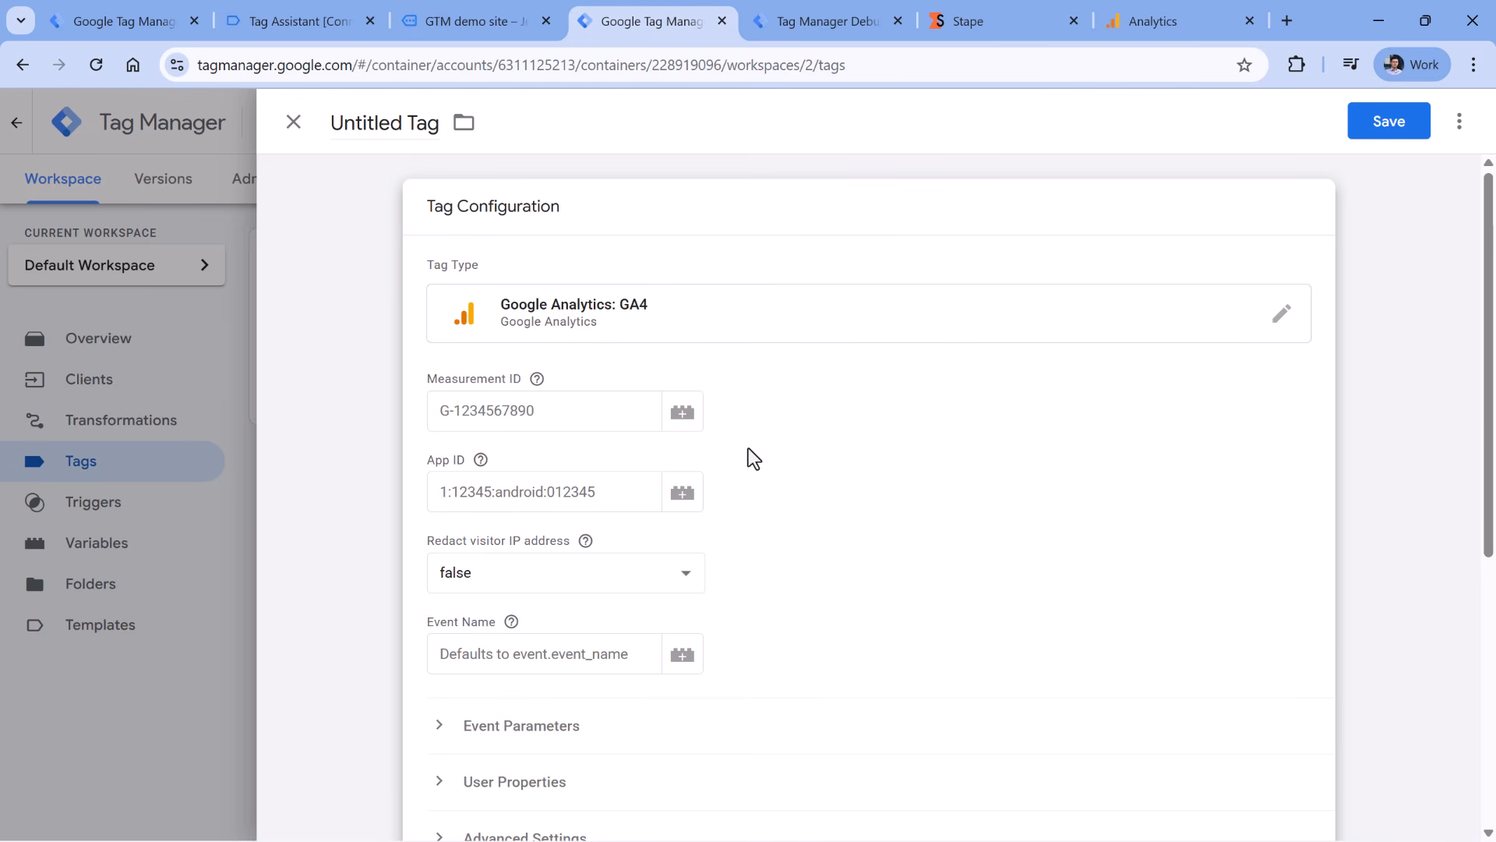
scroll(801, 408, "down", 2)
scroll(848, 361, "up", 2)
scroll(600, 278, "down", 3)
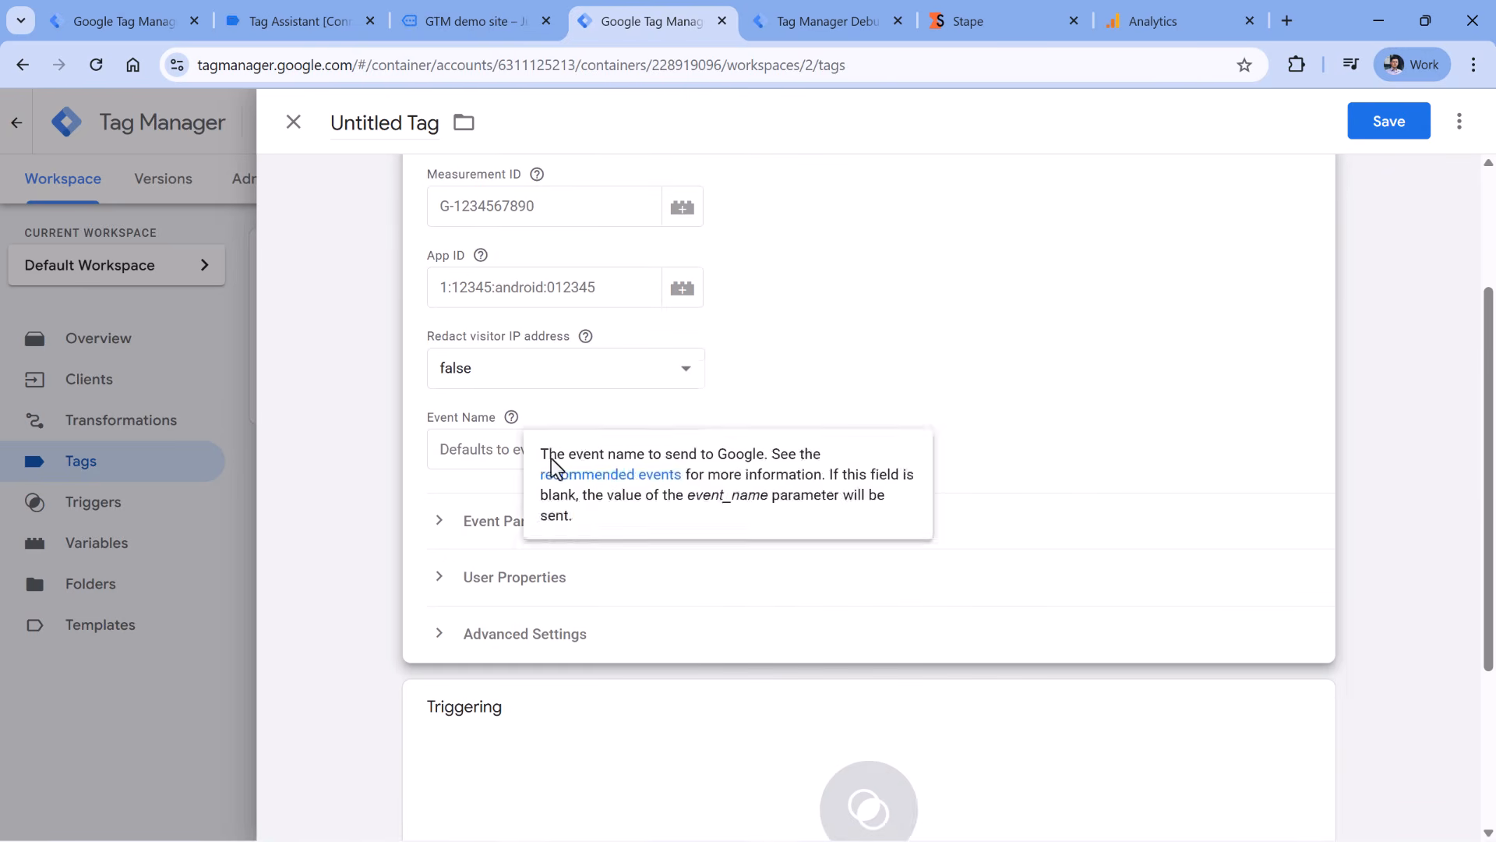
scroll(839, 292, "down", 3)
scroll(632, 339, "down", 1)
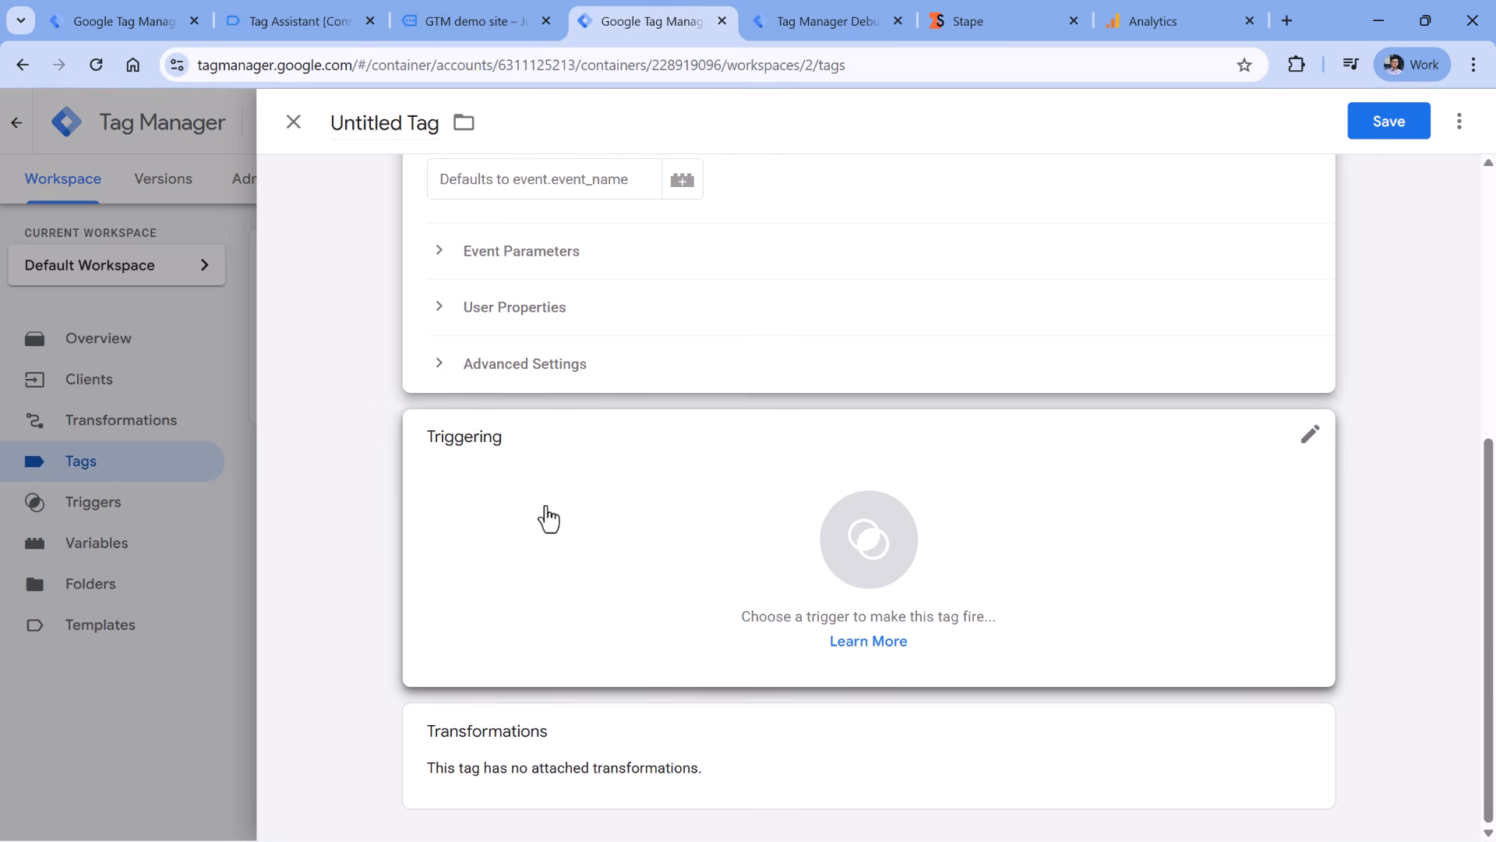
left_click(511, 534)
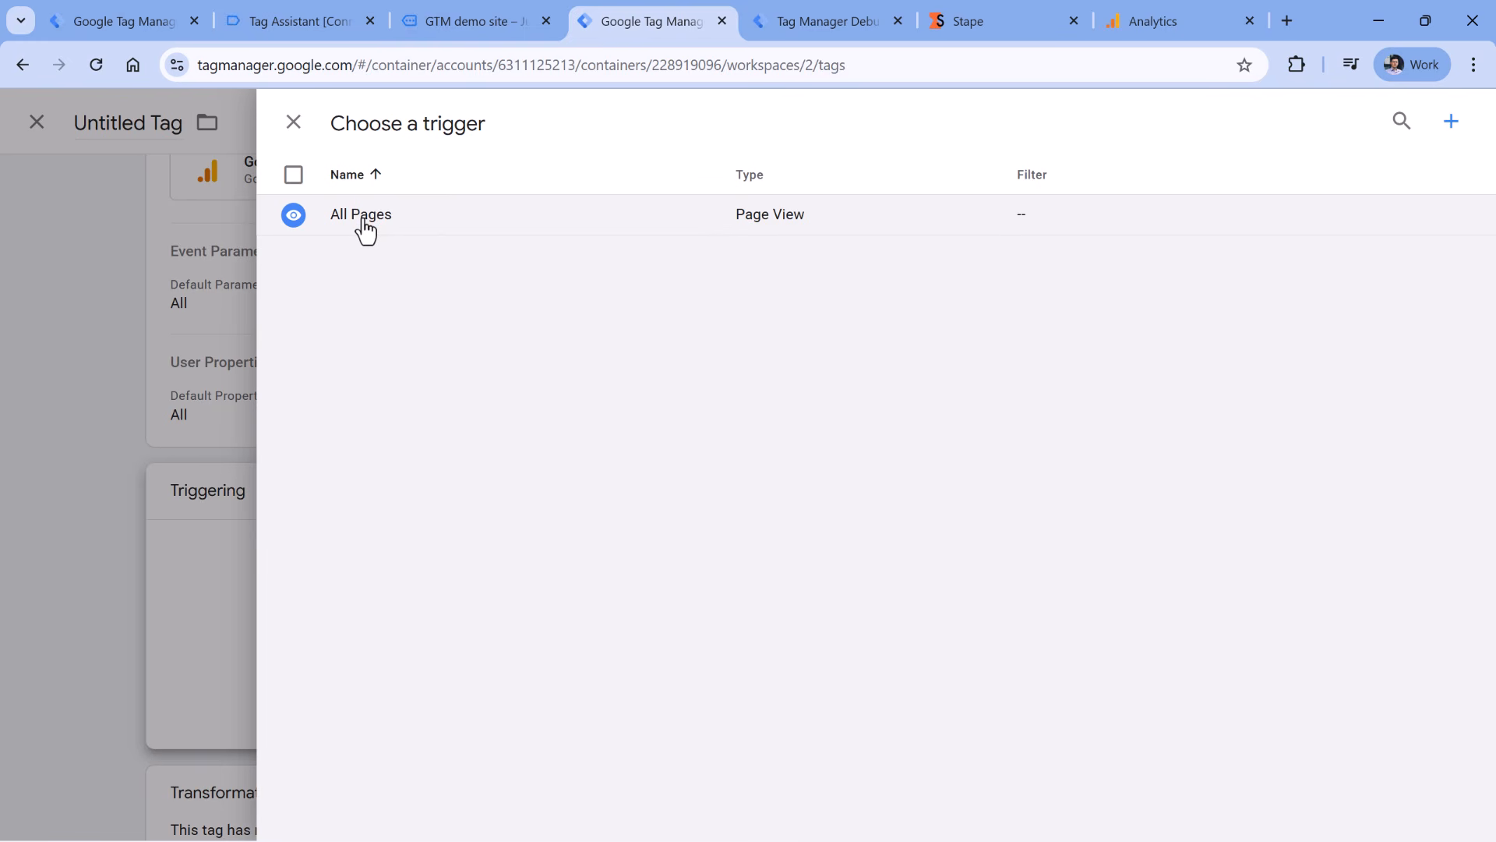
- Start a new Custom trigger for the tag that fires on some events
left_click(820, 15)
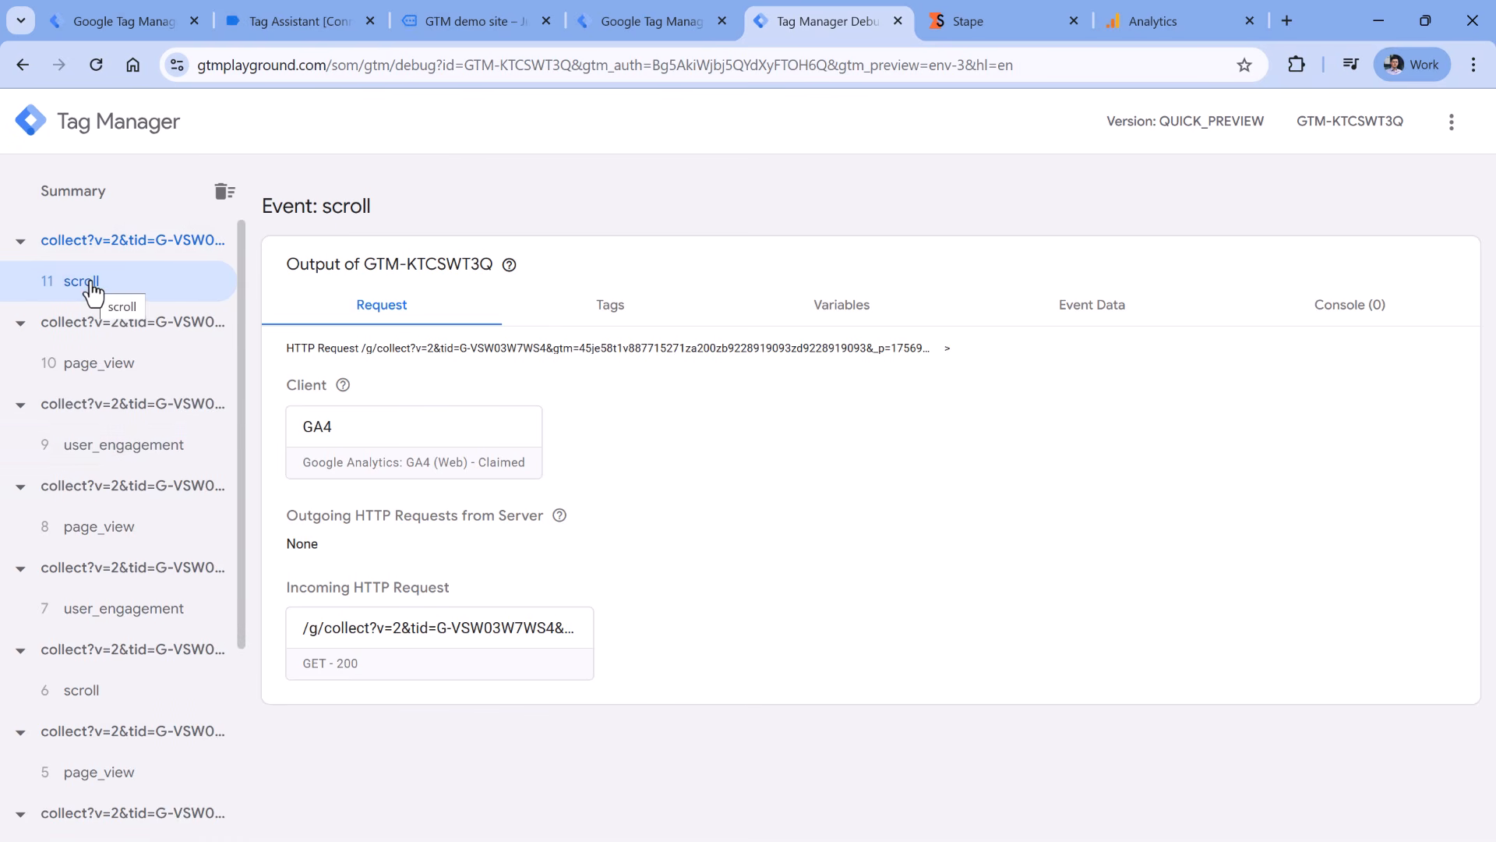
left_click(659, 15)
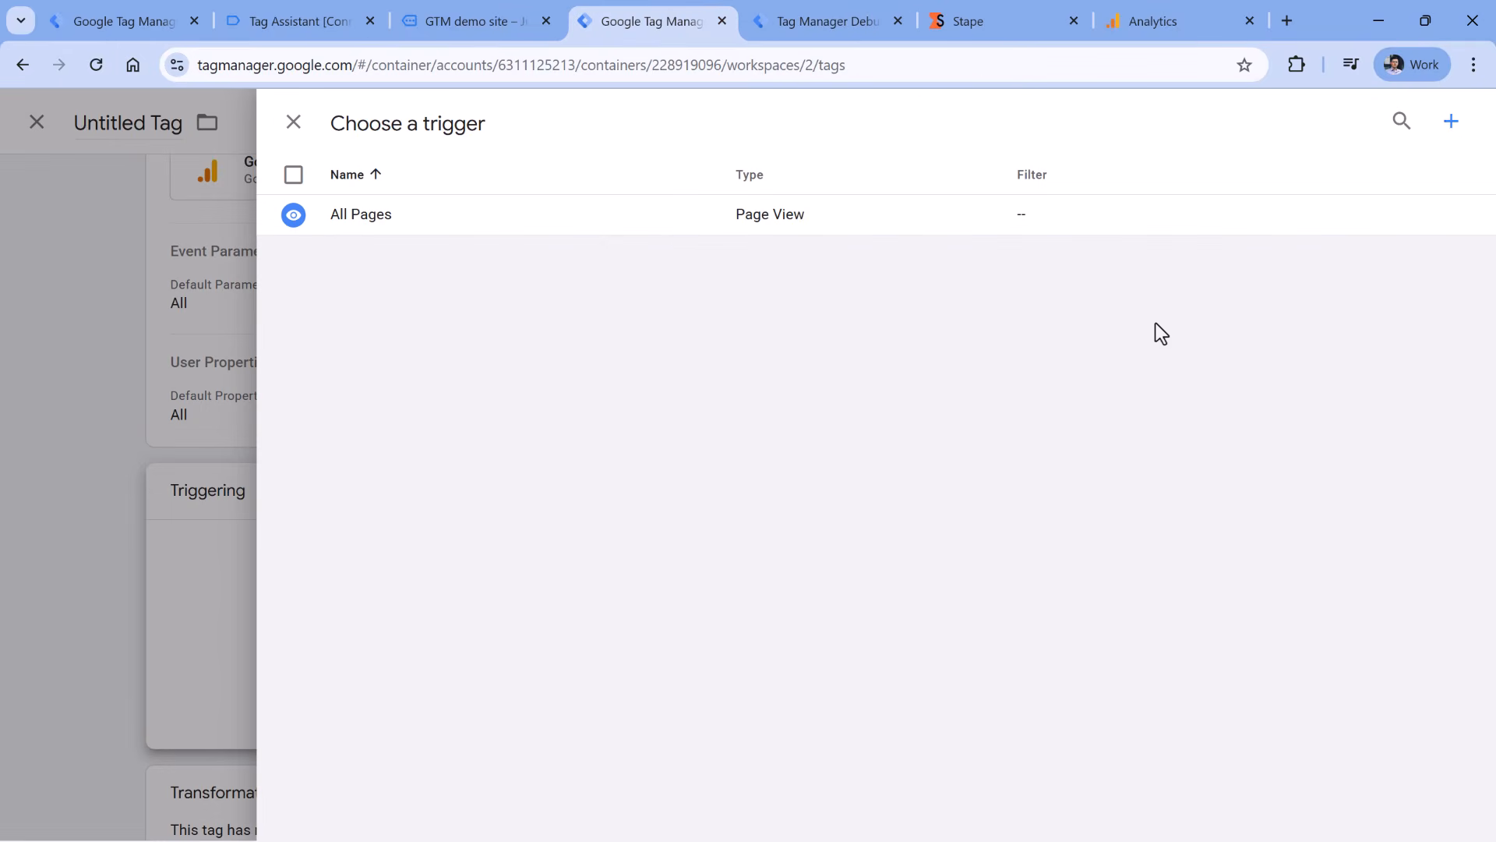
left_click(1452, 125)
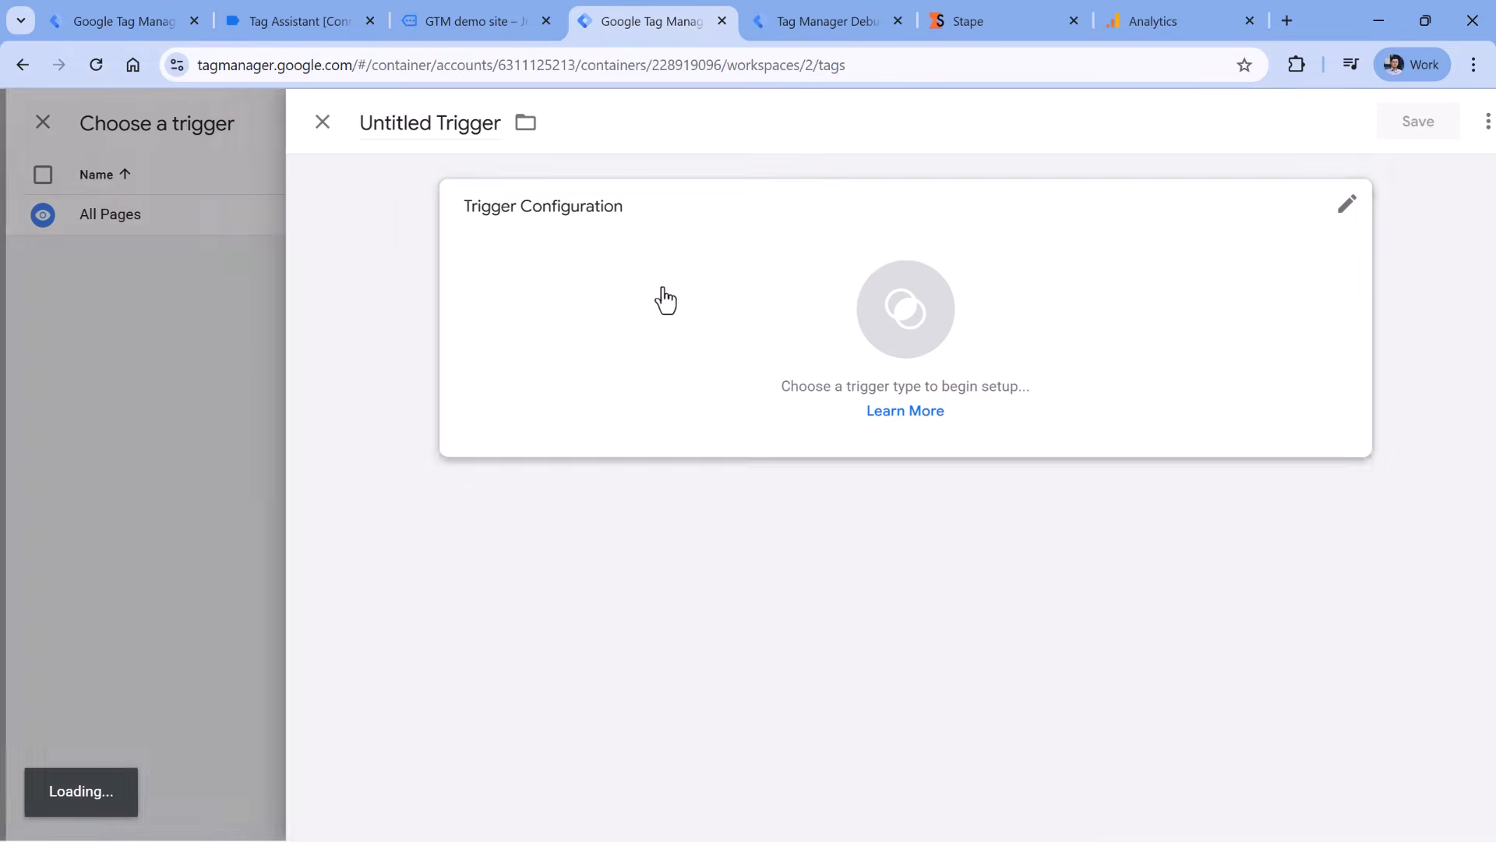
left_click(569, 312)
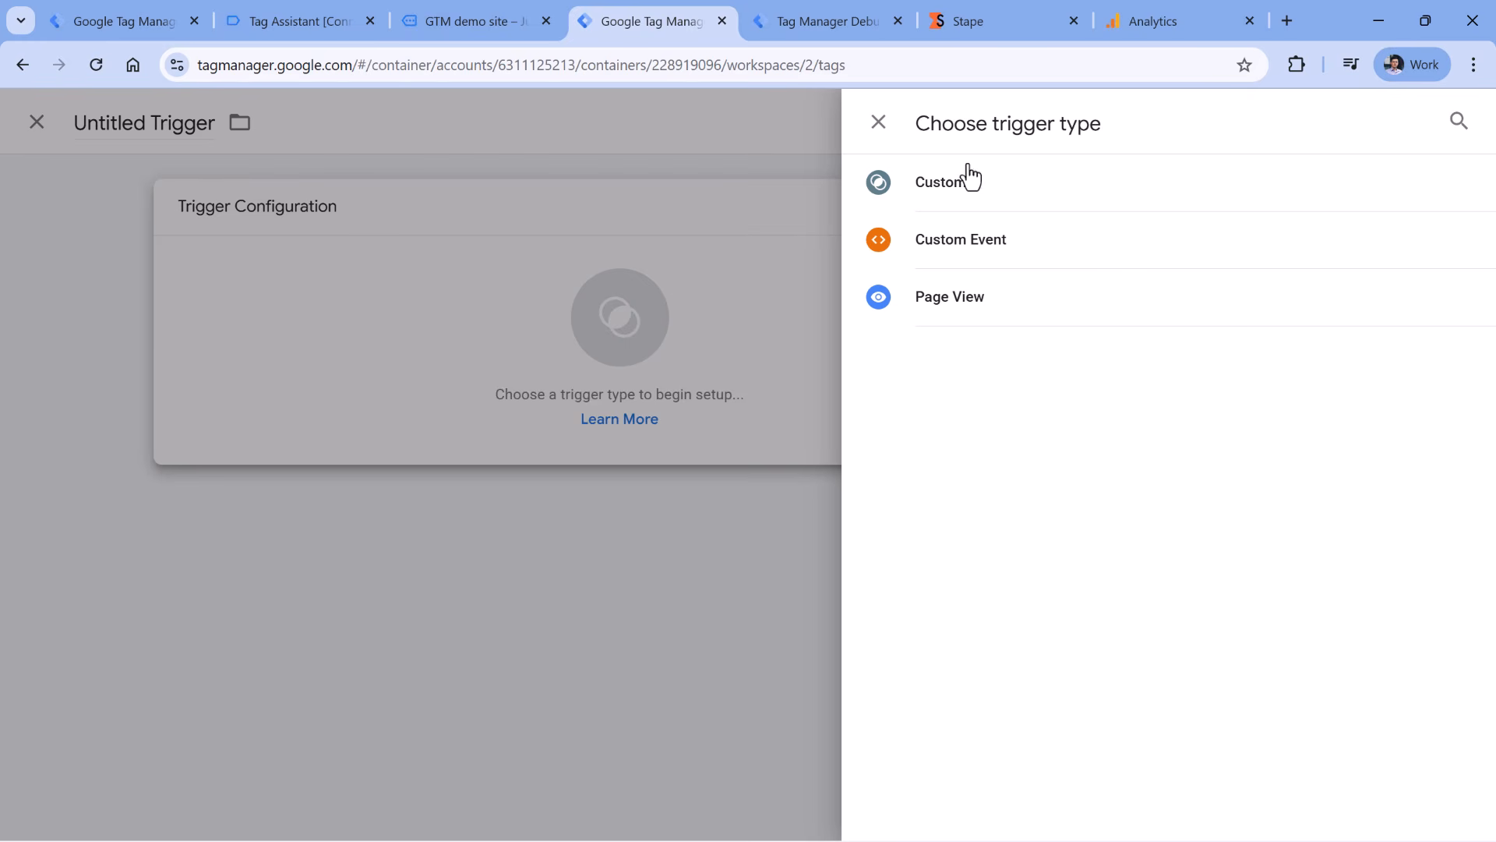
left_click(961, 191)
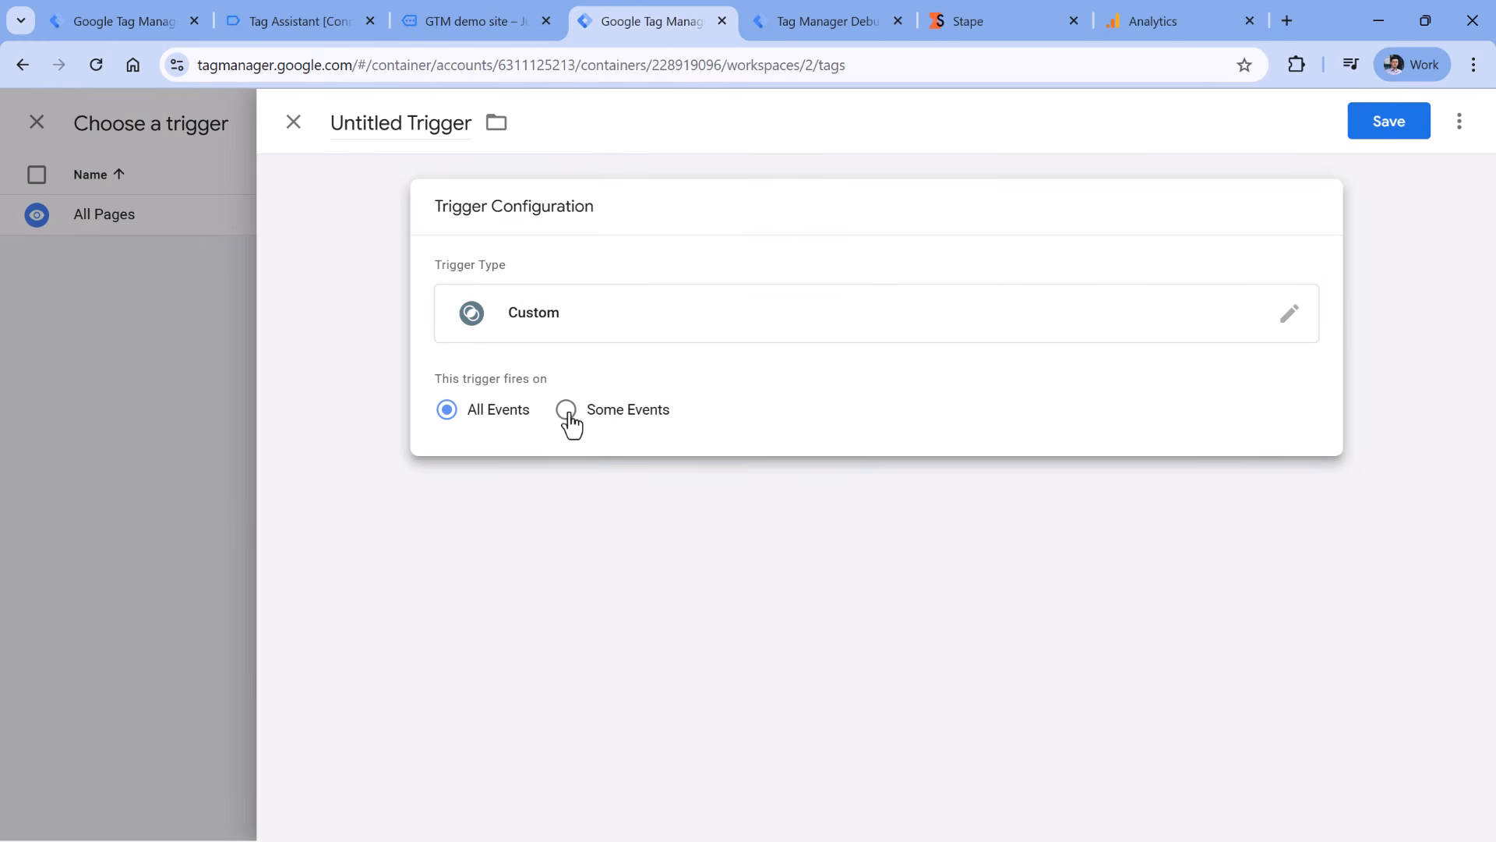
left_click(568, 411)
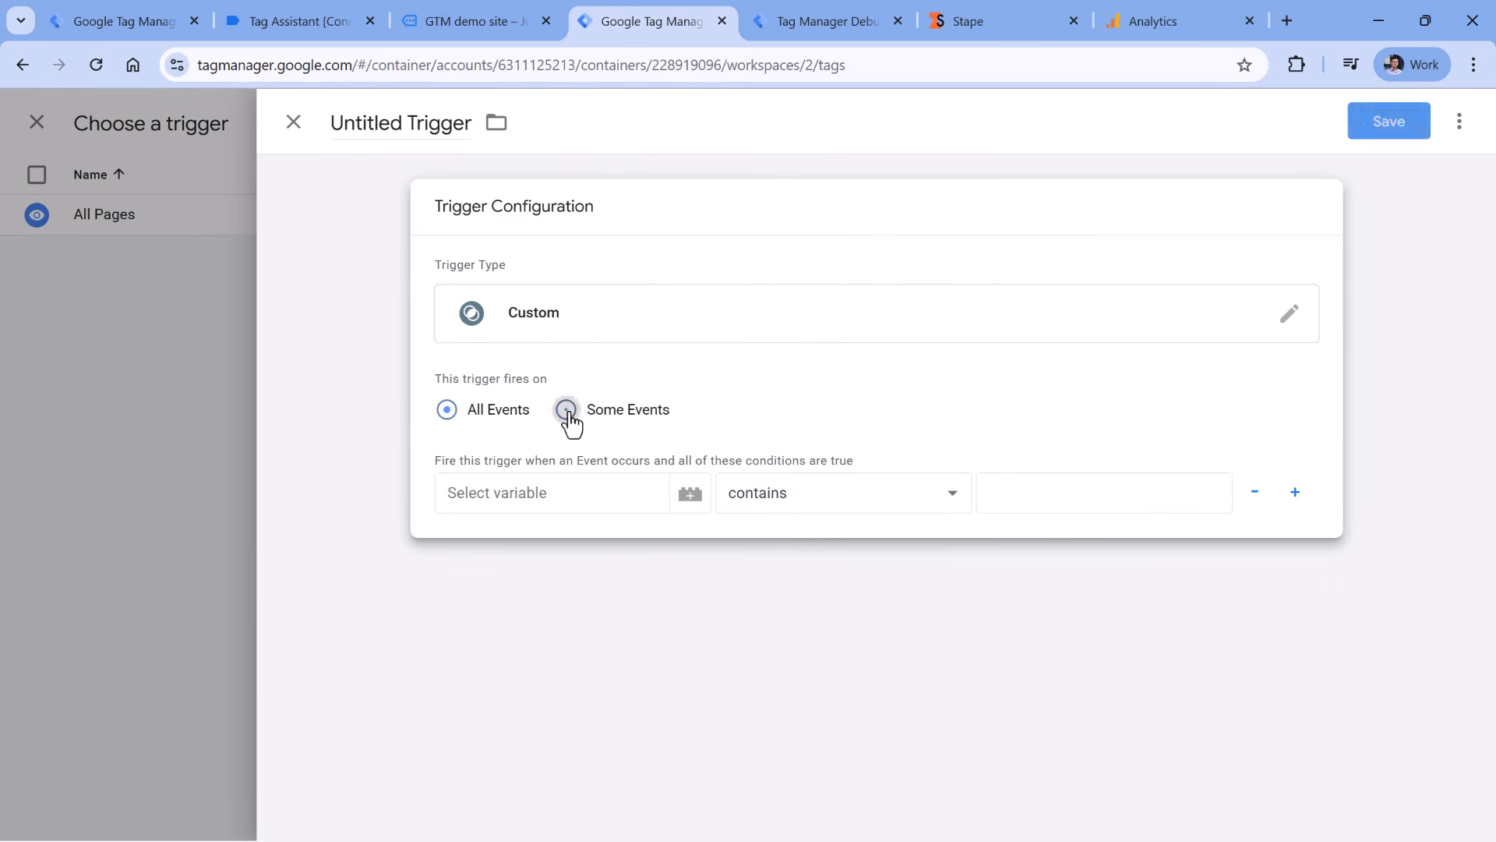
- Set the trigger condition to the built-in Client Name variable equals GA4
left_click(563, 492)
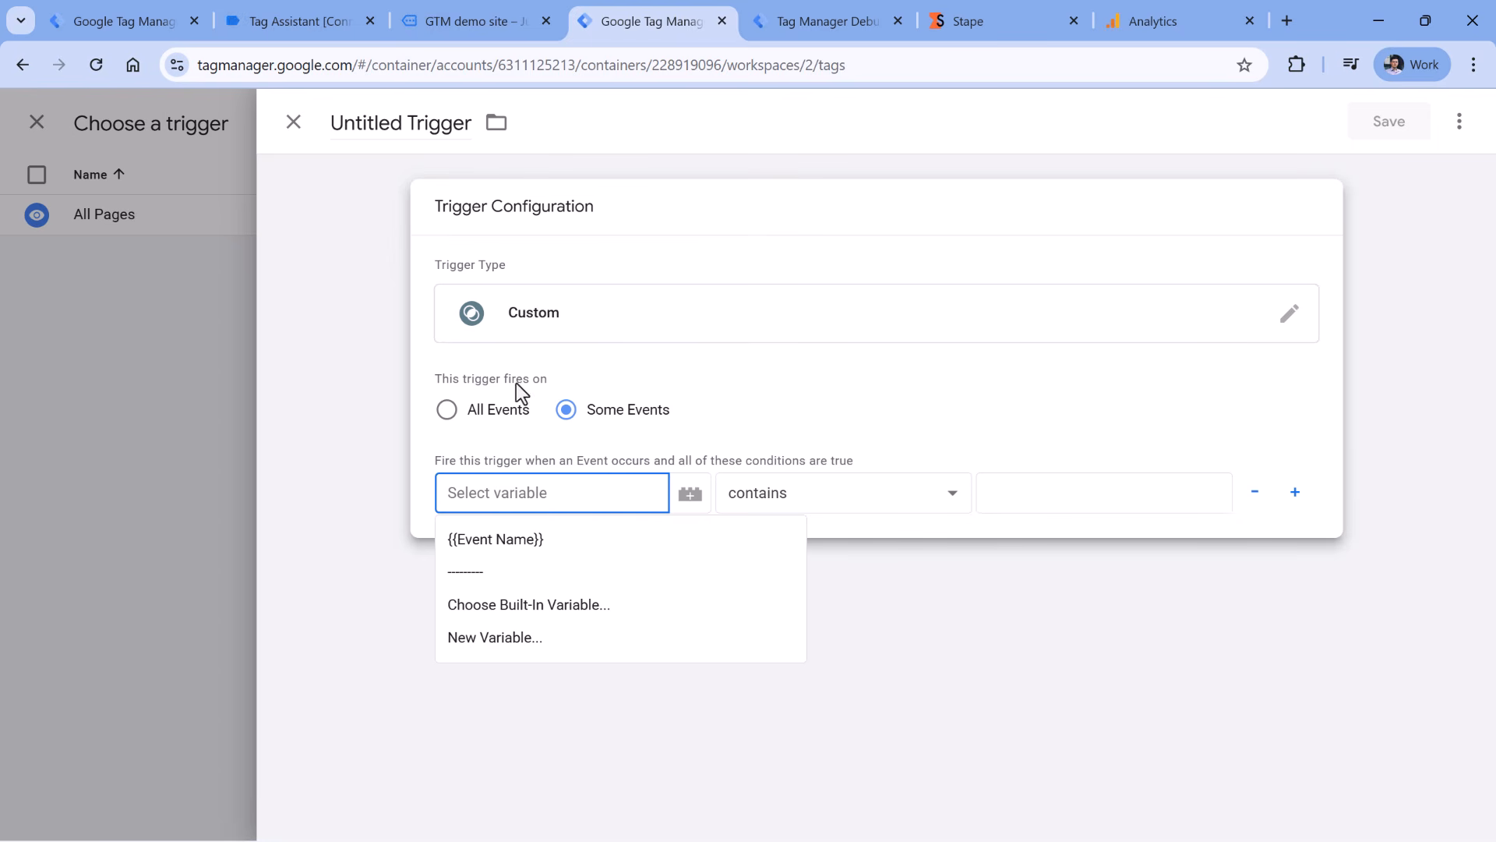
left_click(560, 609)
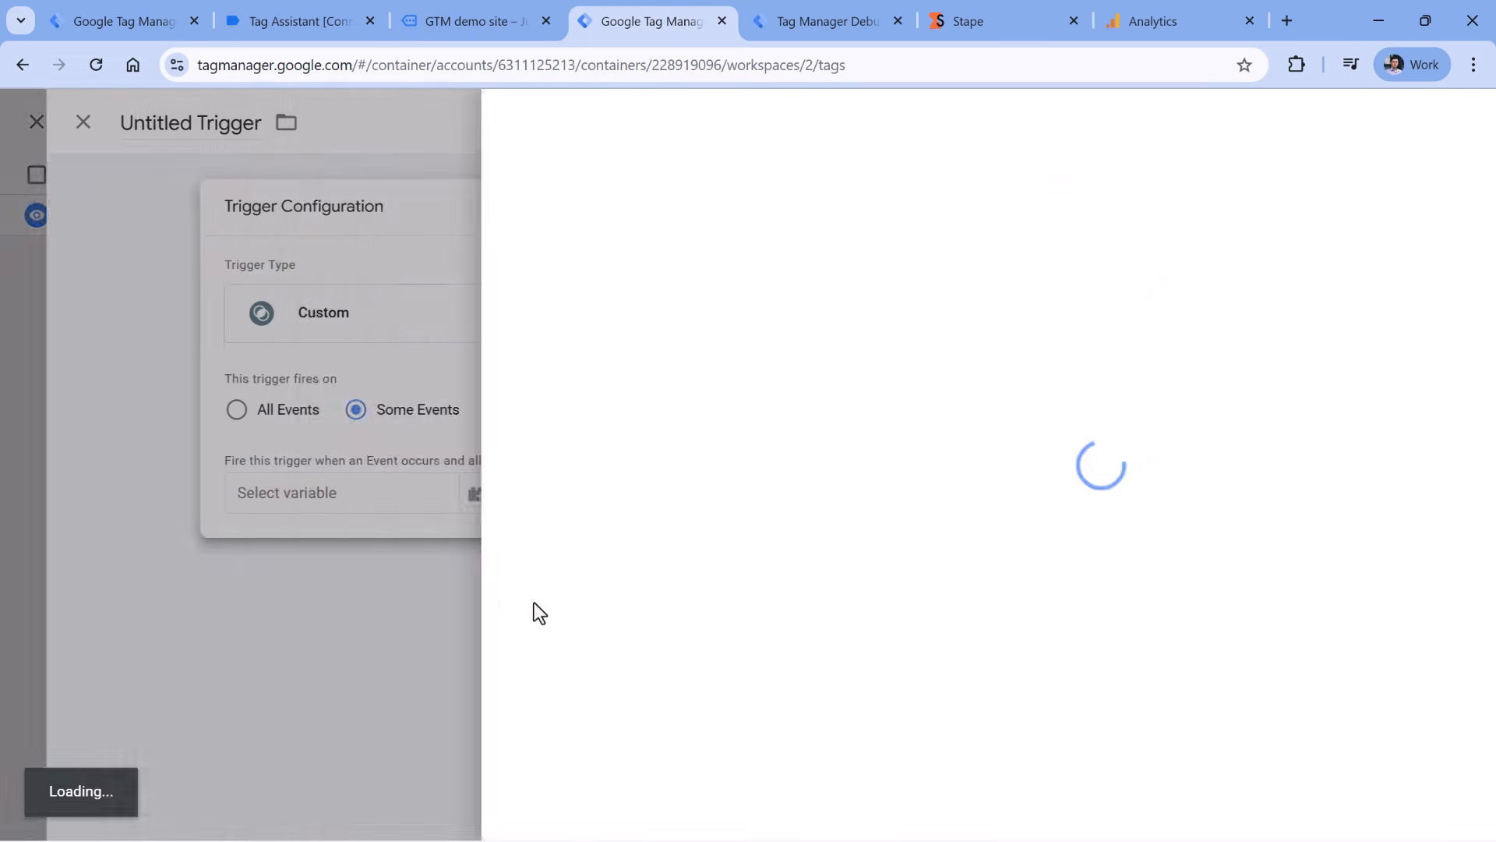
left_click(484, 543)
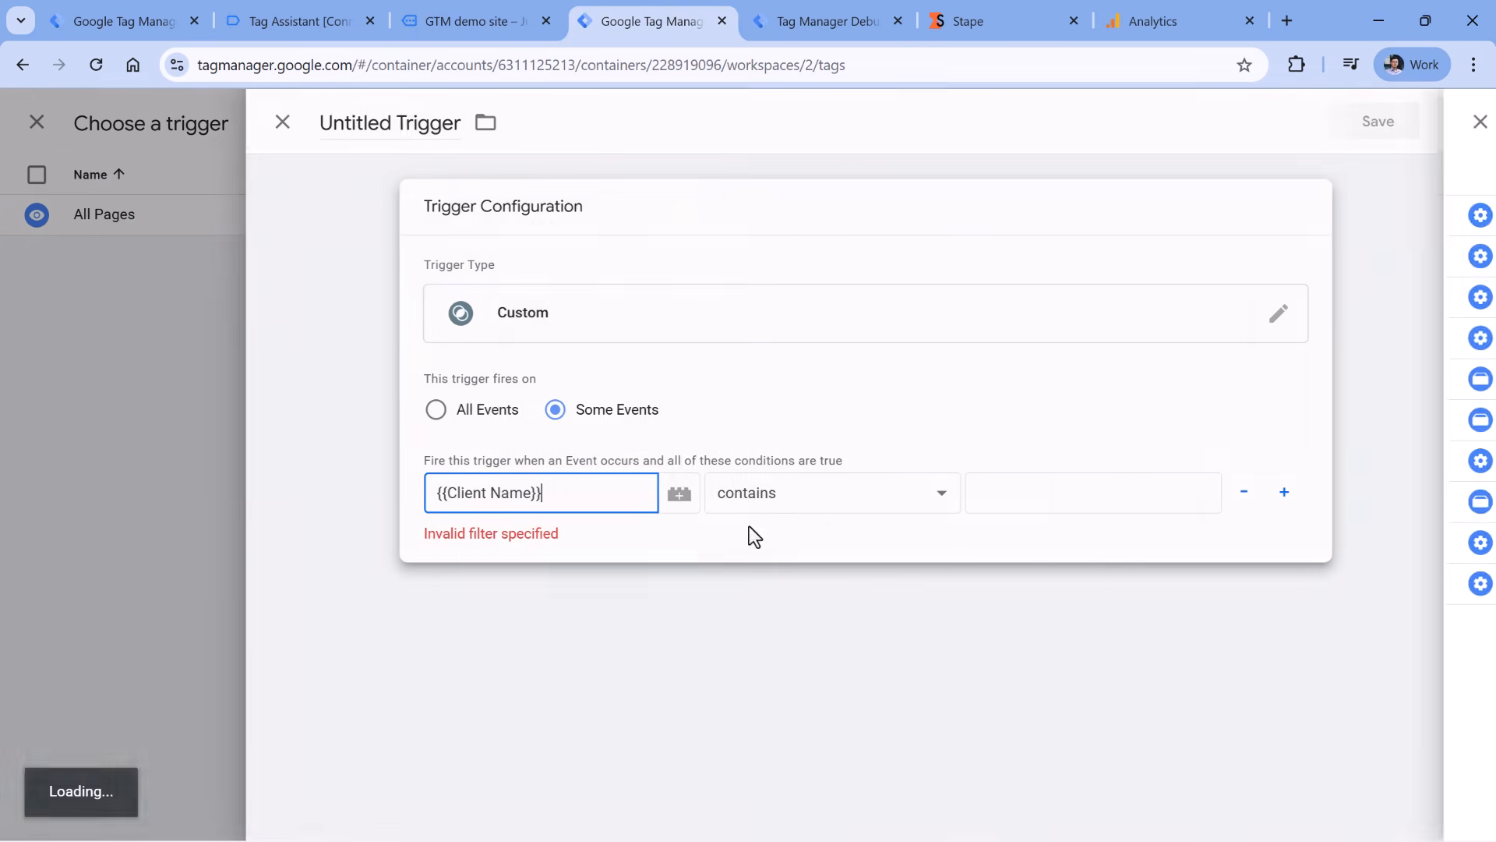
left_click(859, 498)
left_click(796, 65)
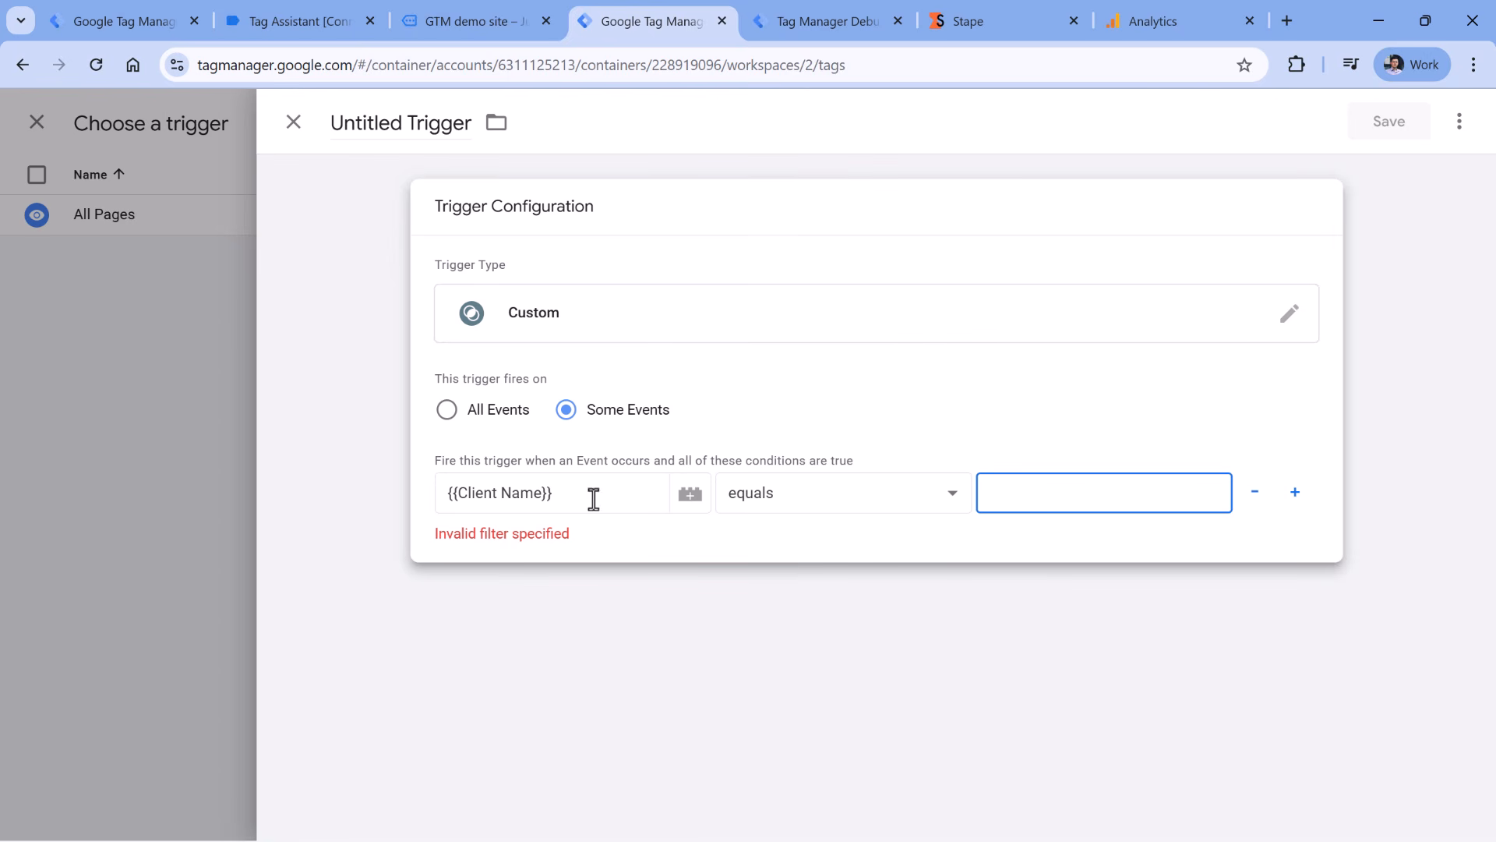
type("GA4")
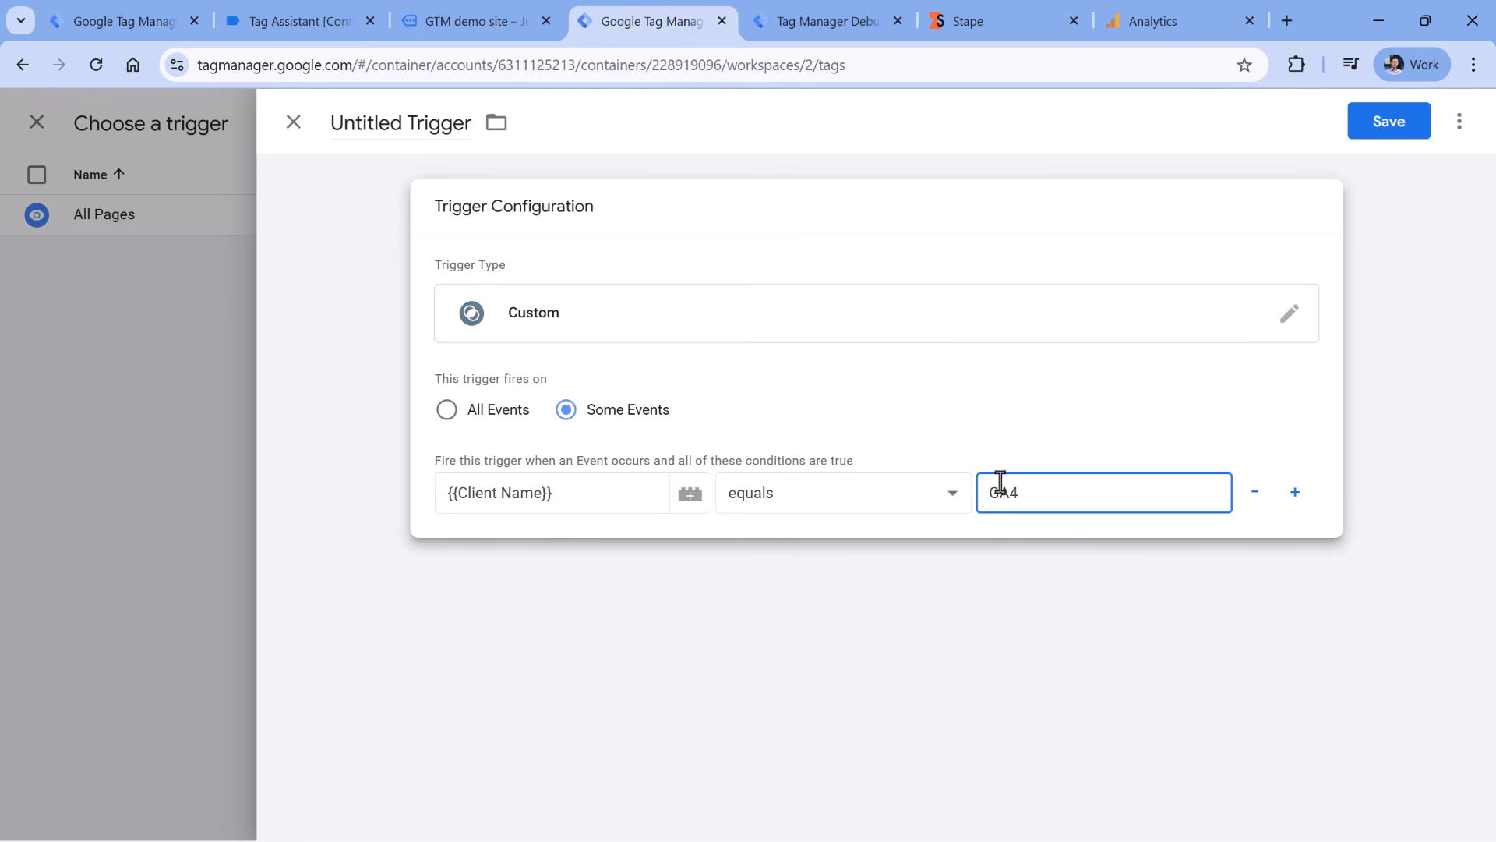
- Name the trigger 'client name - ga4' and save it onto the tag
left_click(378, 119)
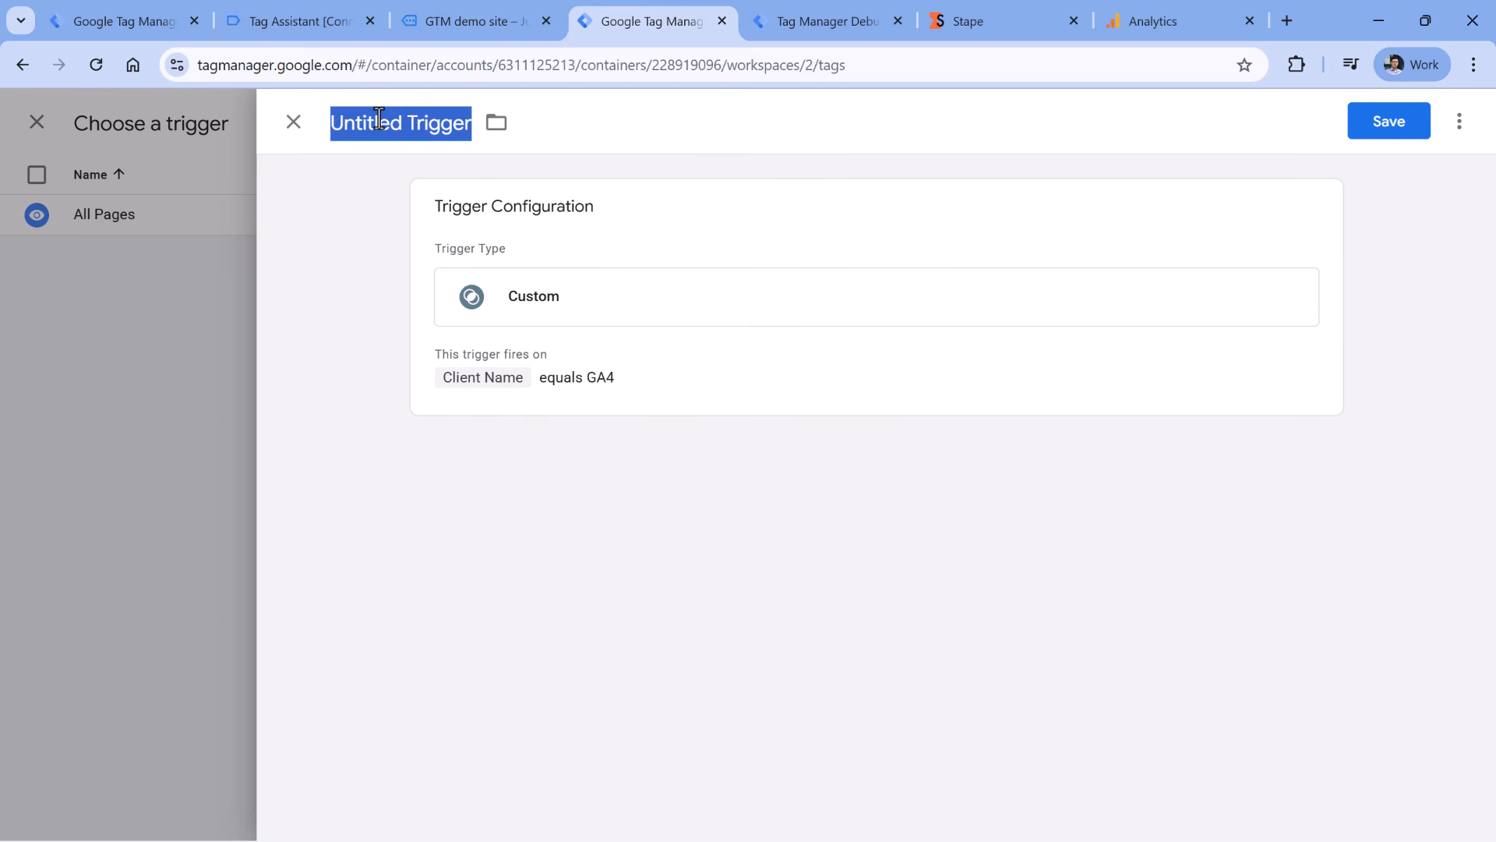
type("client")
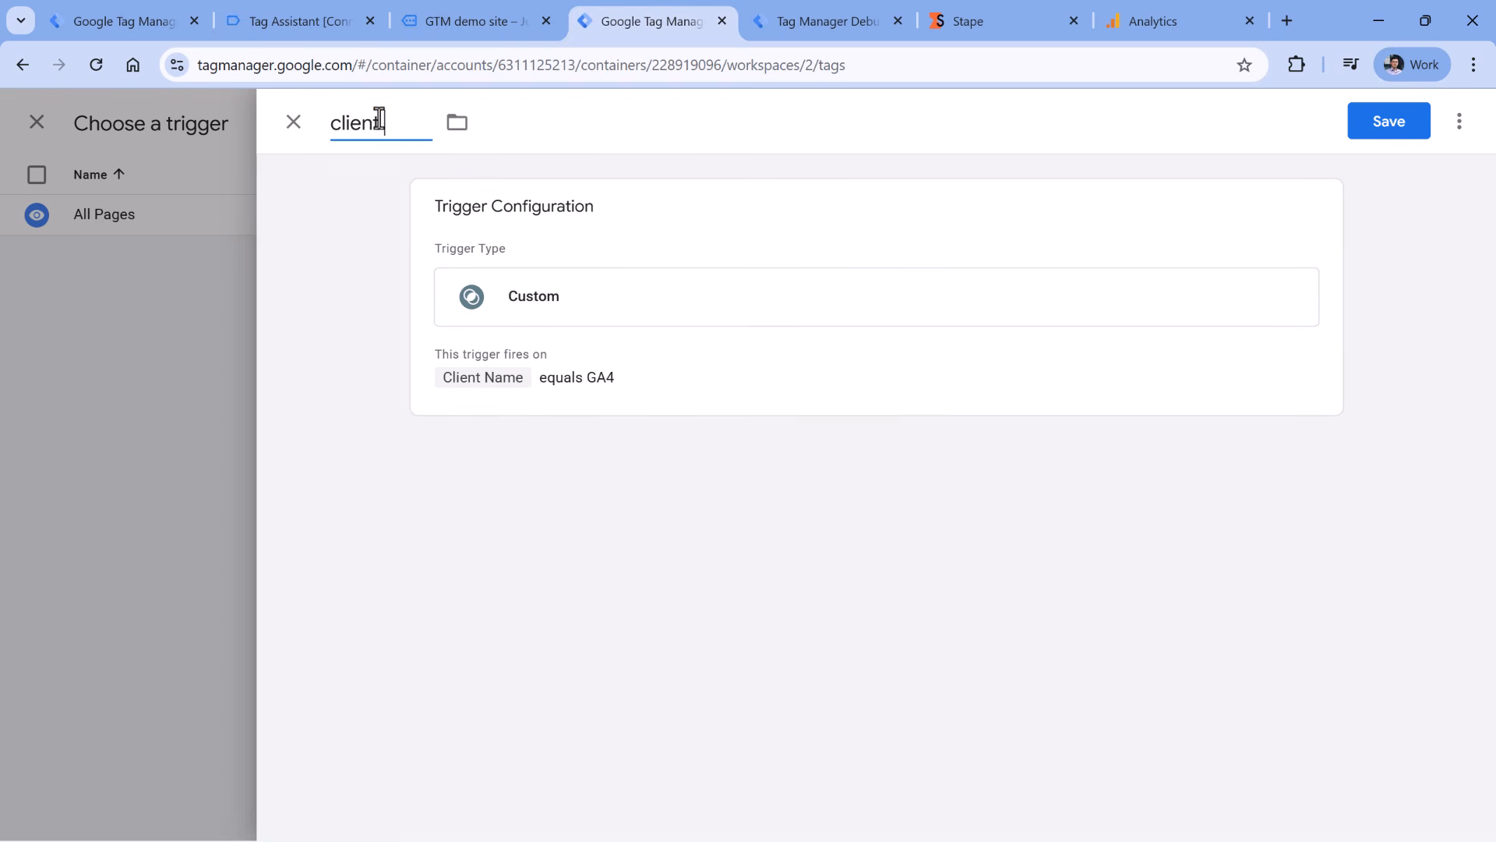
type("name - ga4")
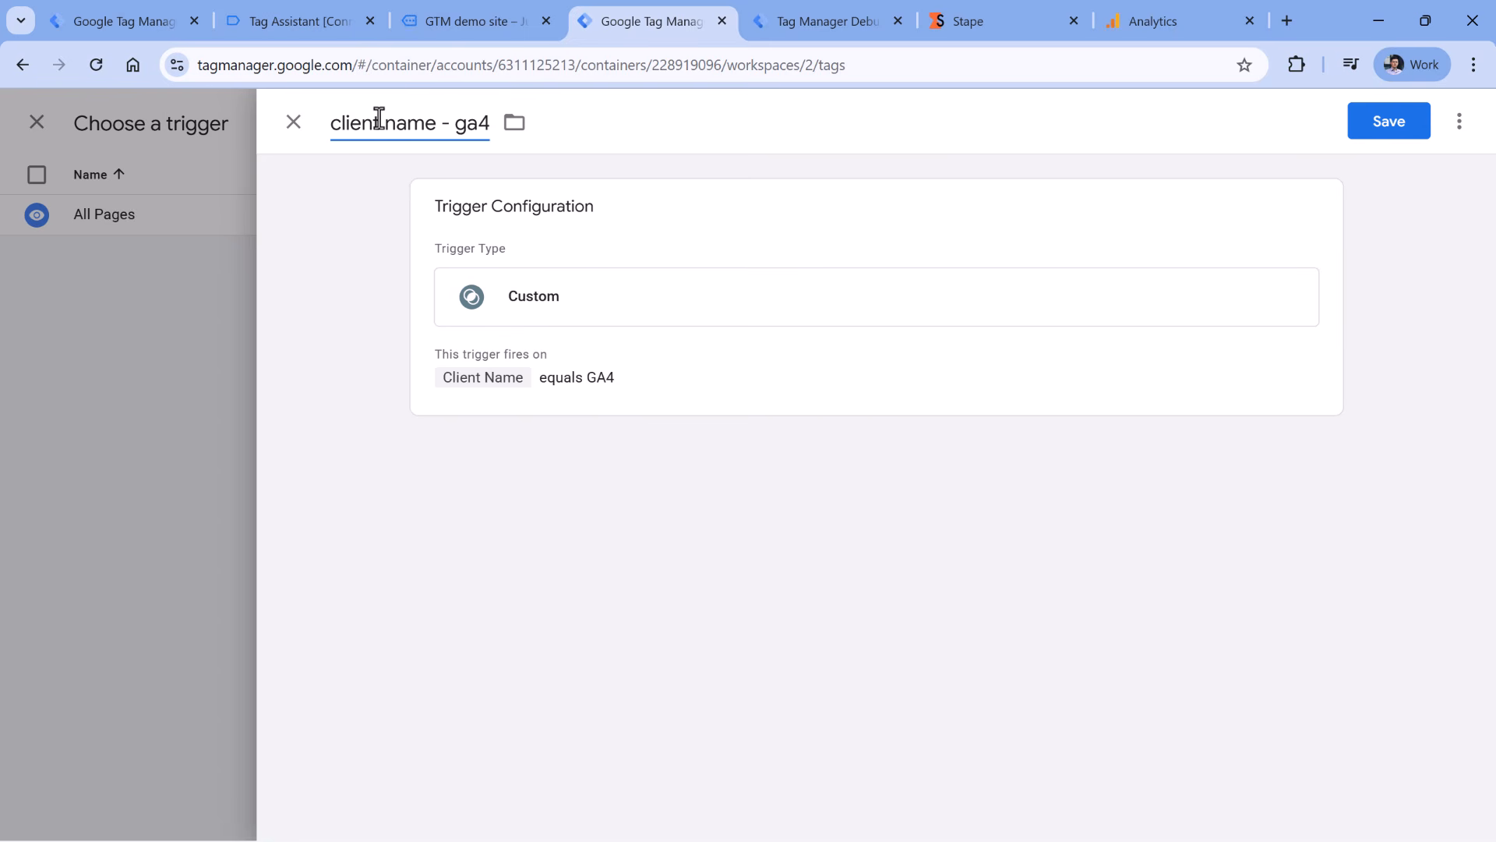
left_click(378, 119)
left_click(1380, 130)
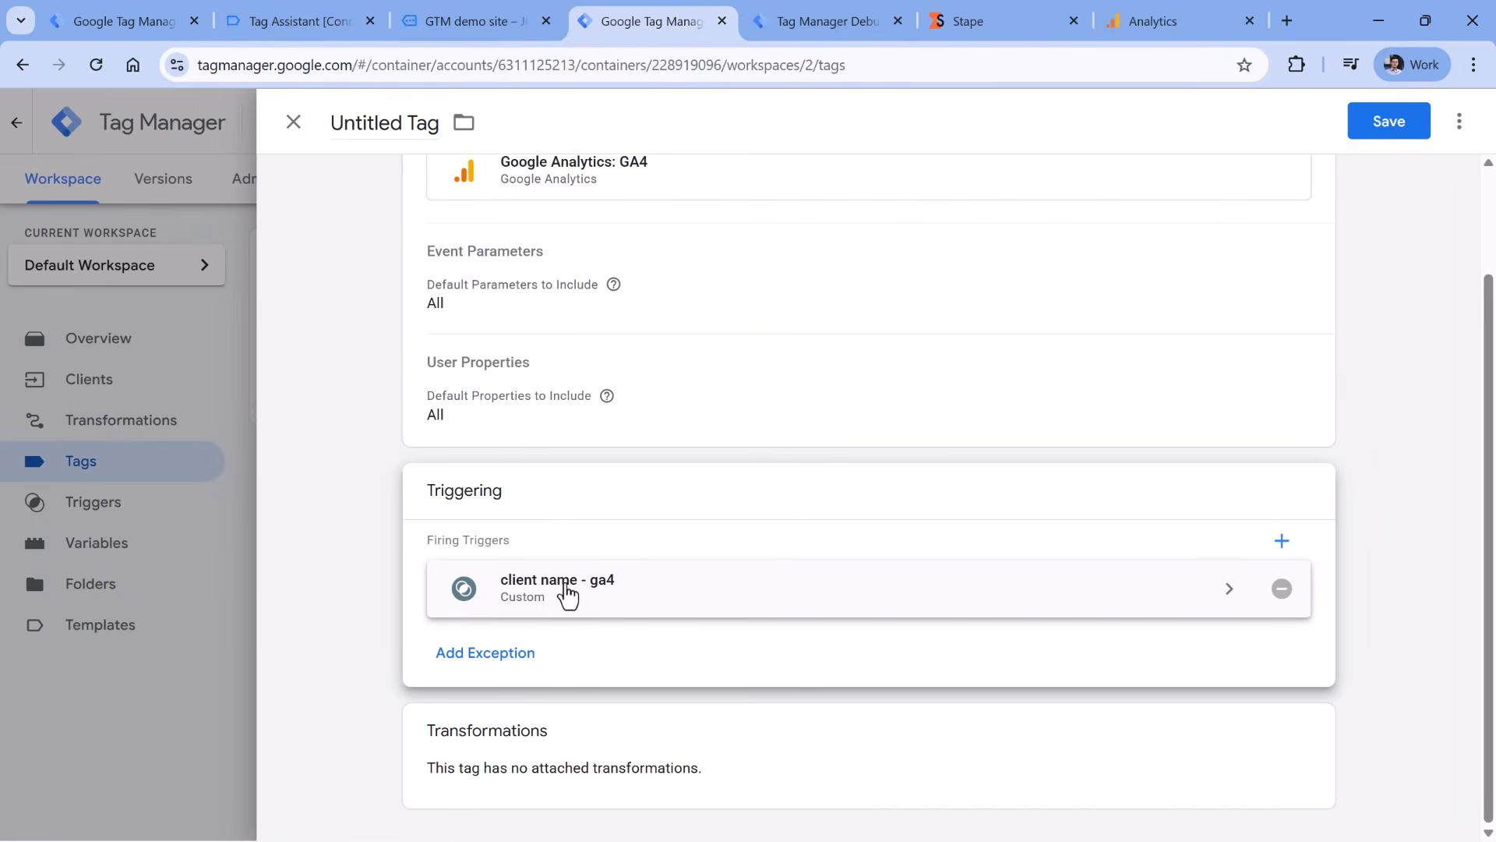
- Rename the server tag from 'Untitled Tag' to GA4 and save it
scroll(567, 596, "up", 2)
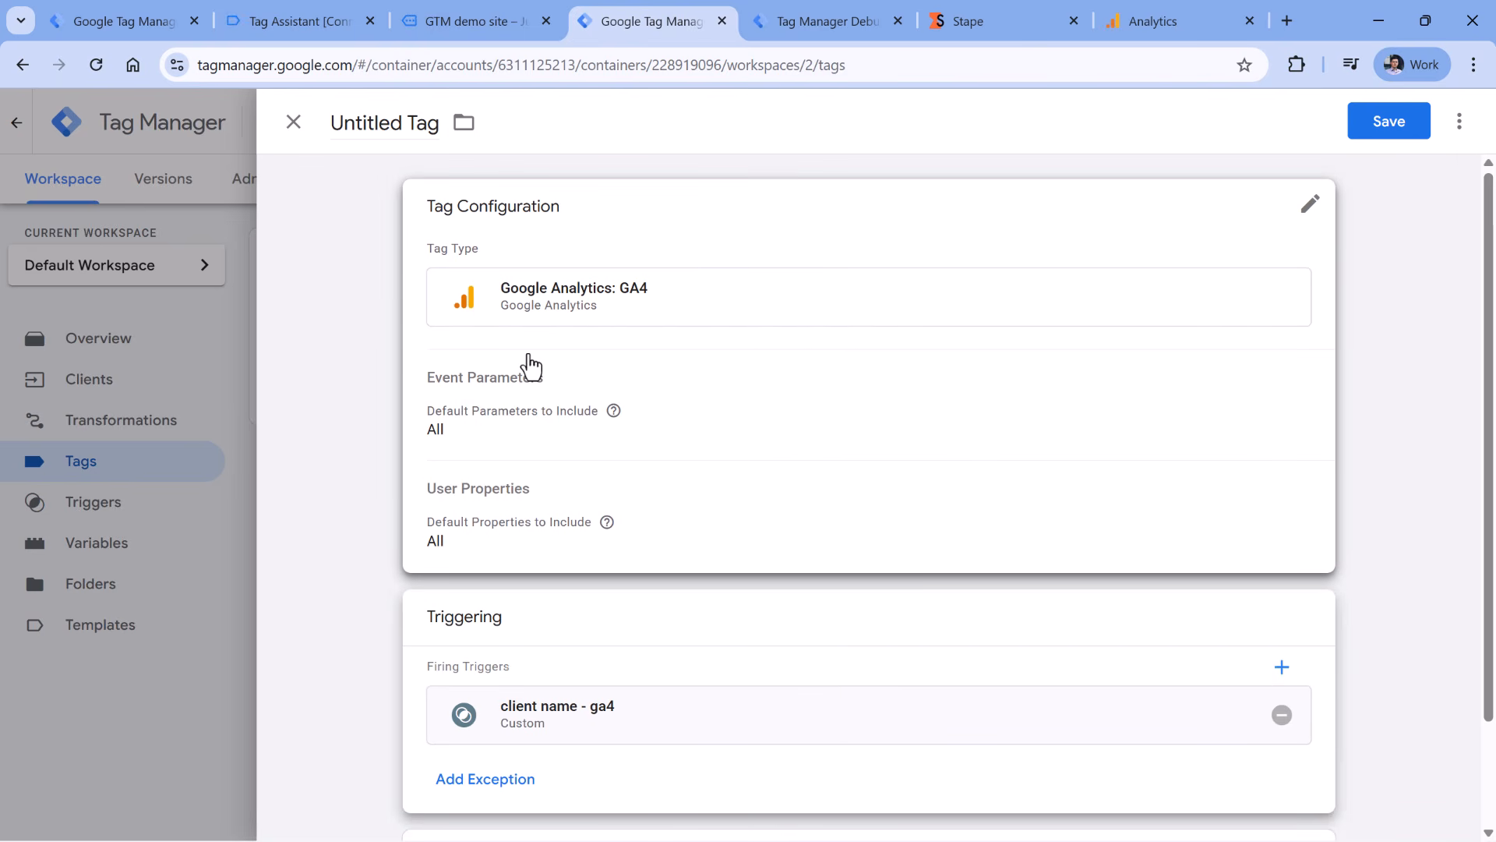
triple_click(350, 123)
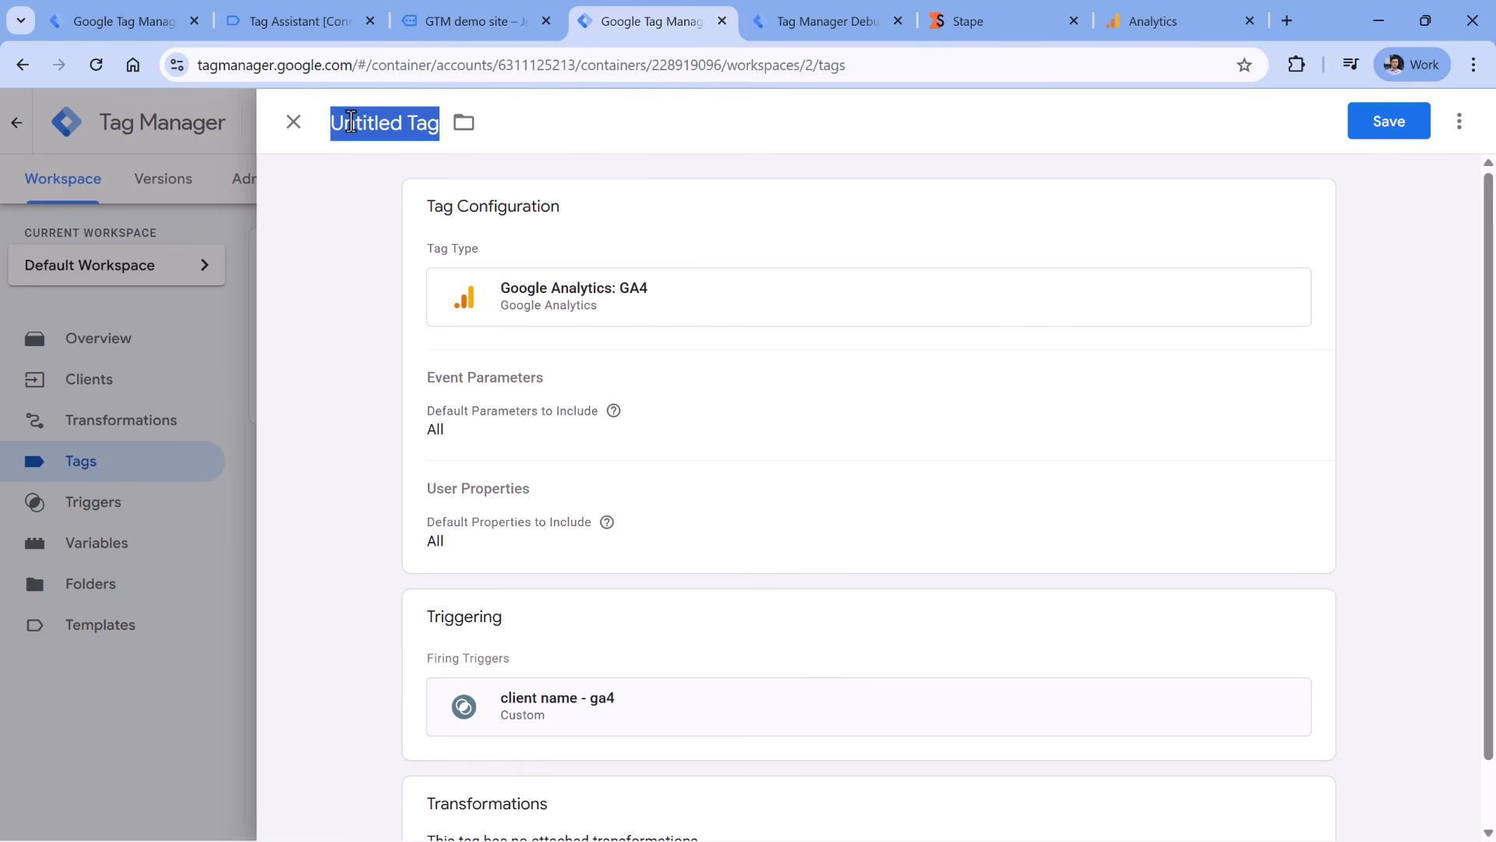
type("GA4")
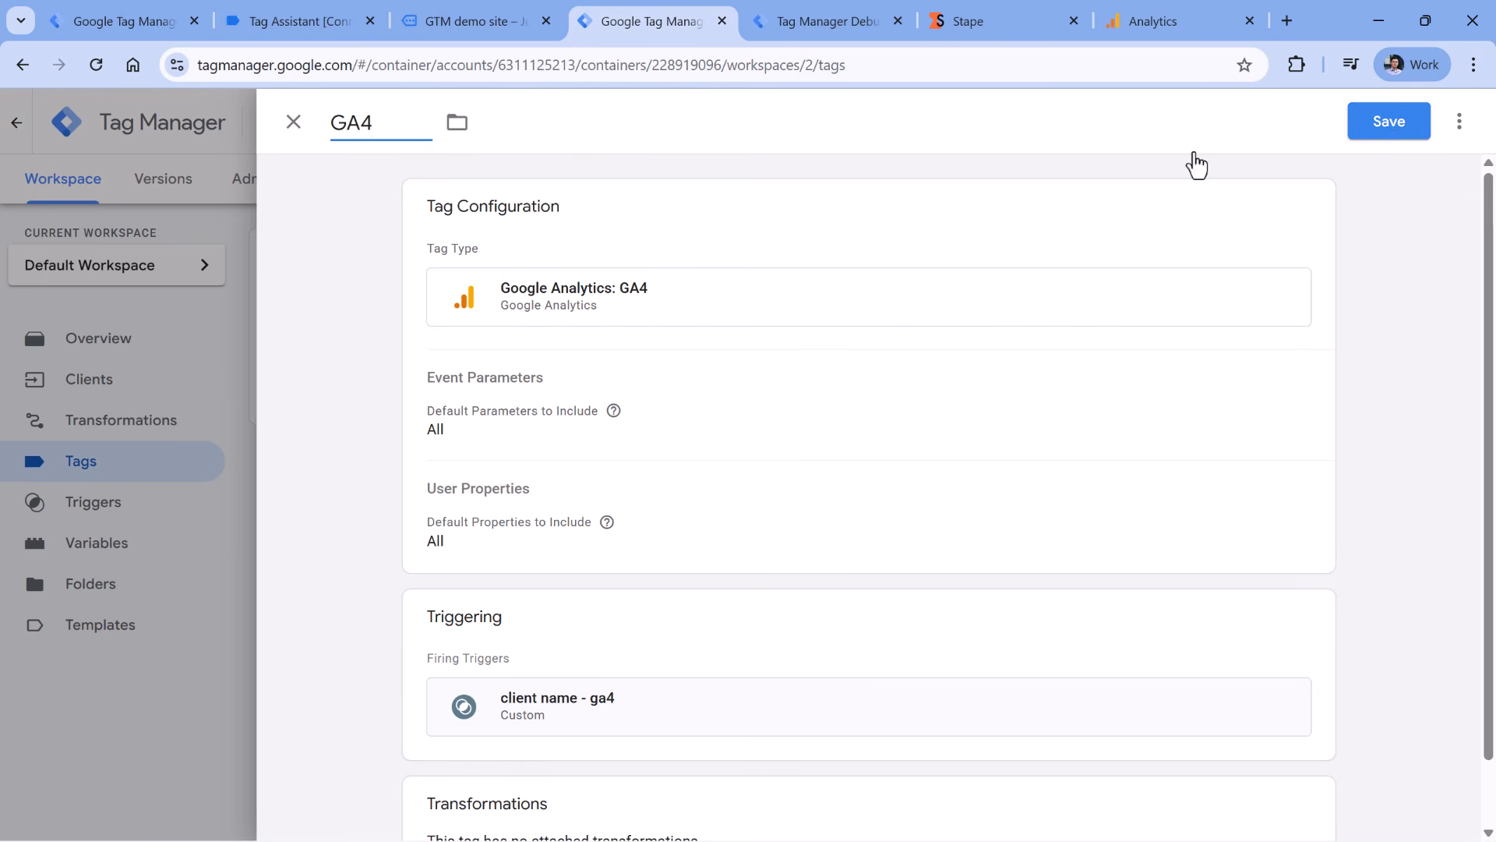
left_click(1389, 120)
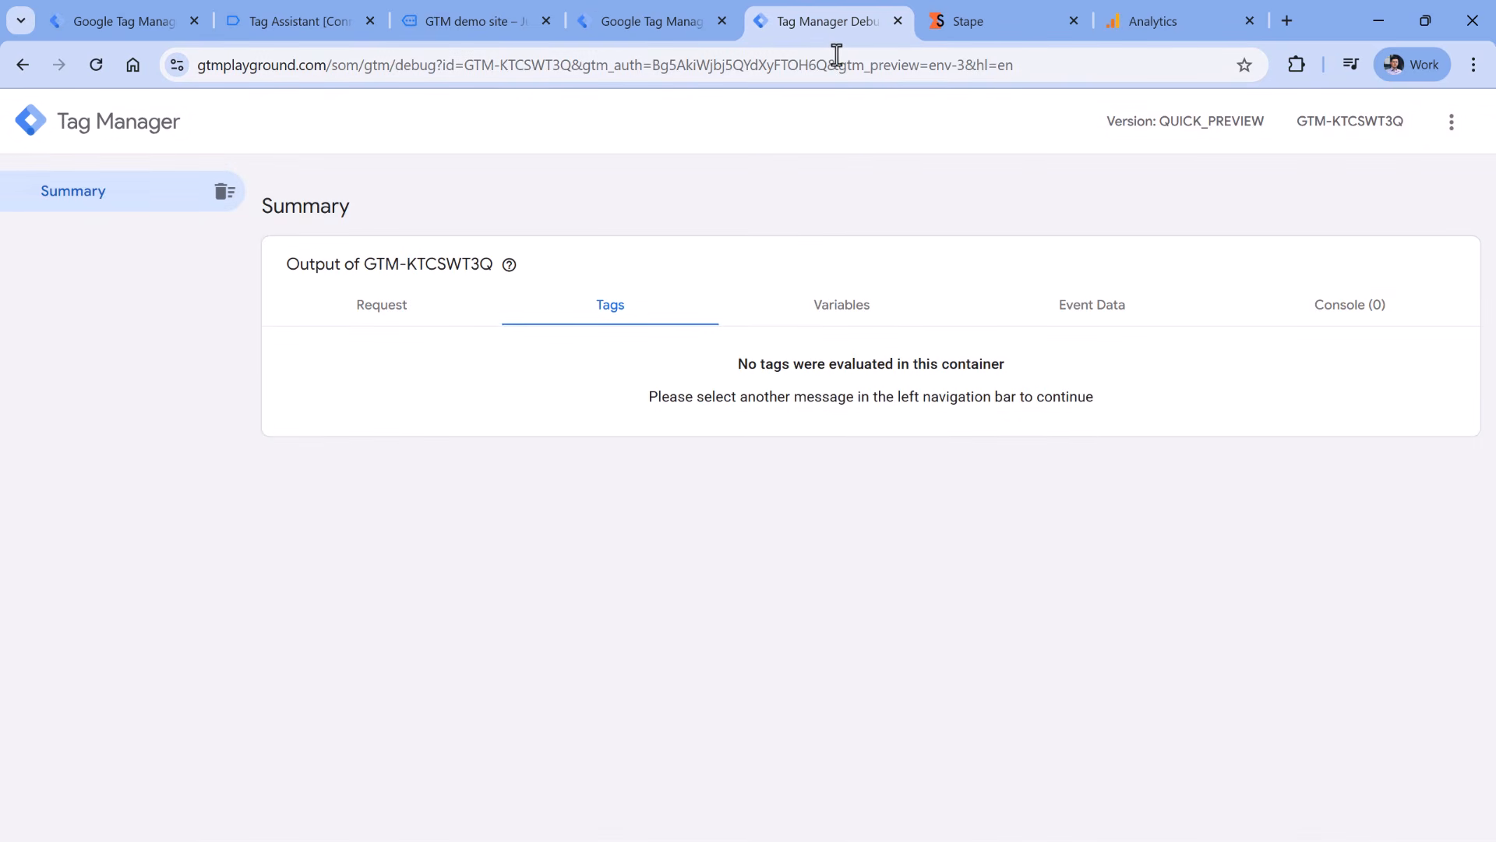
- Reload the GTM demo site to send a fresh hit to the server preview
left_click(480, 22)
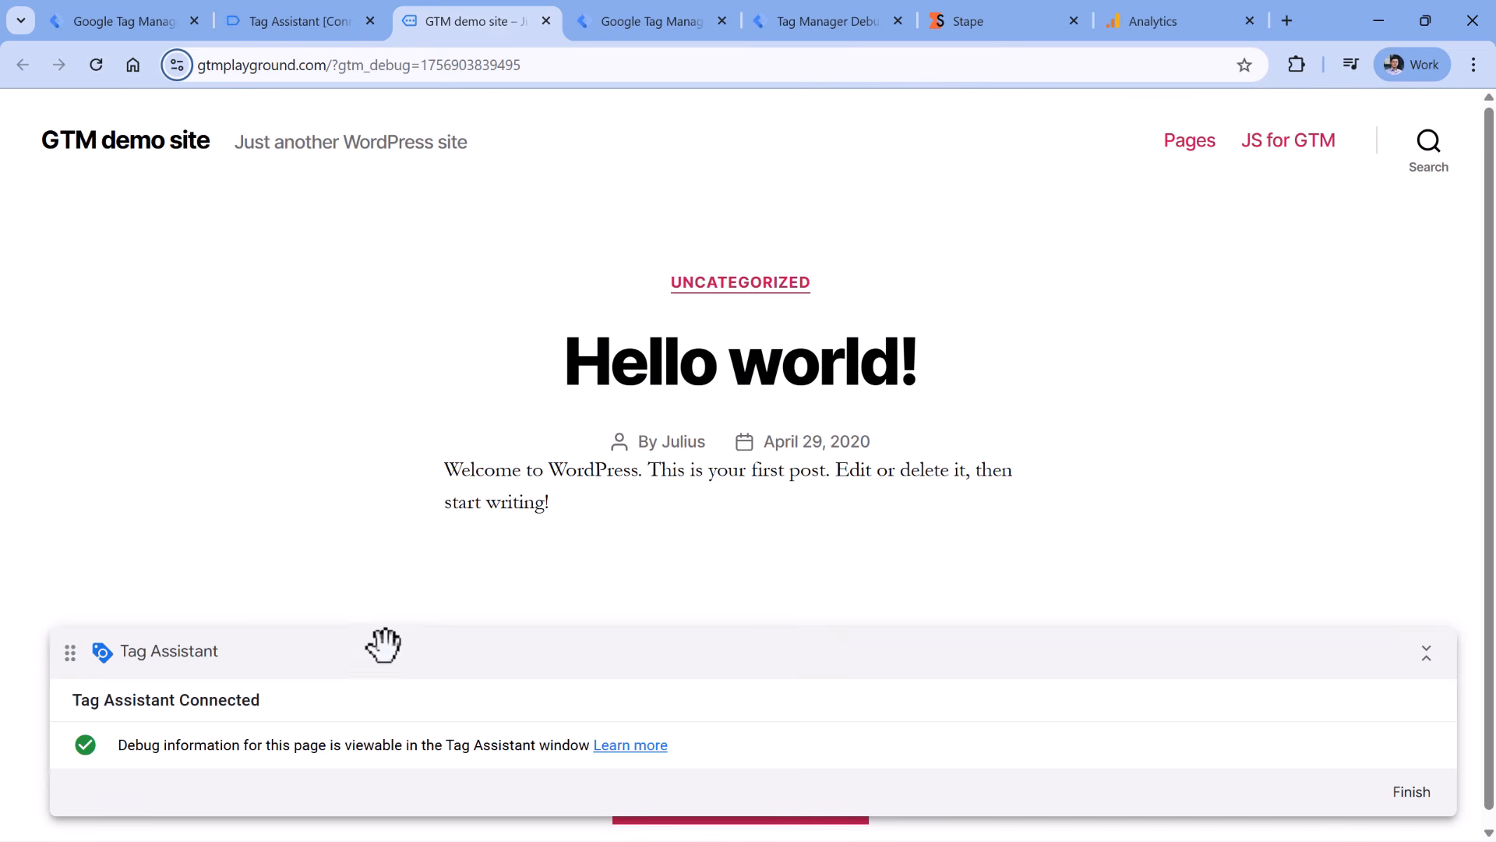
left_click(95, 65)
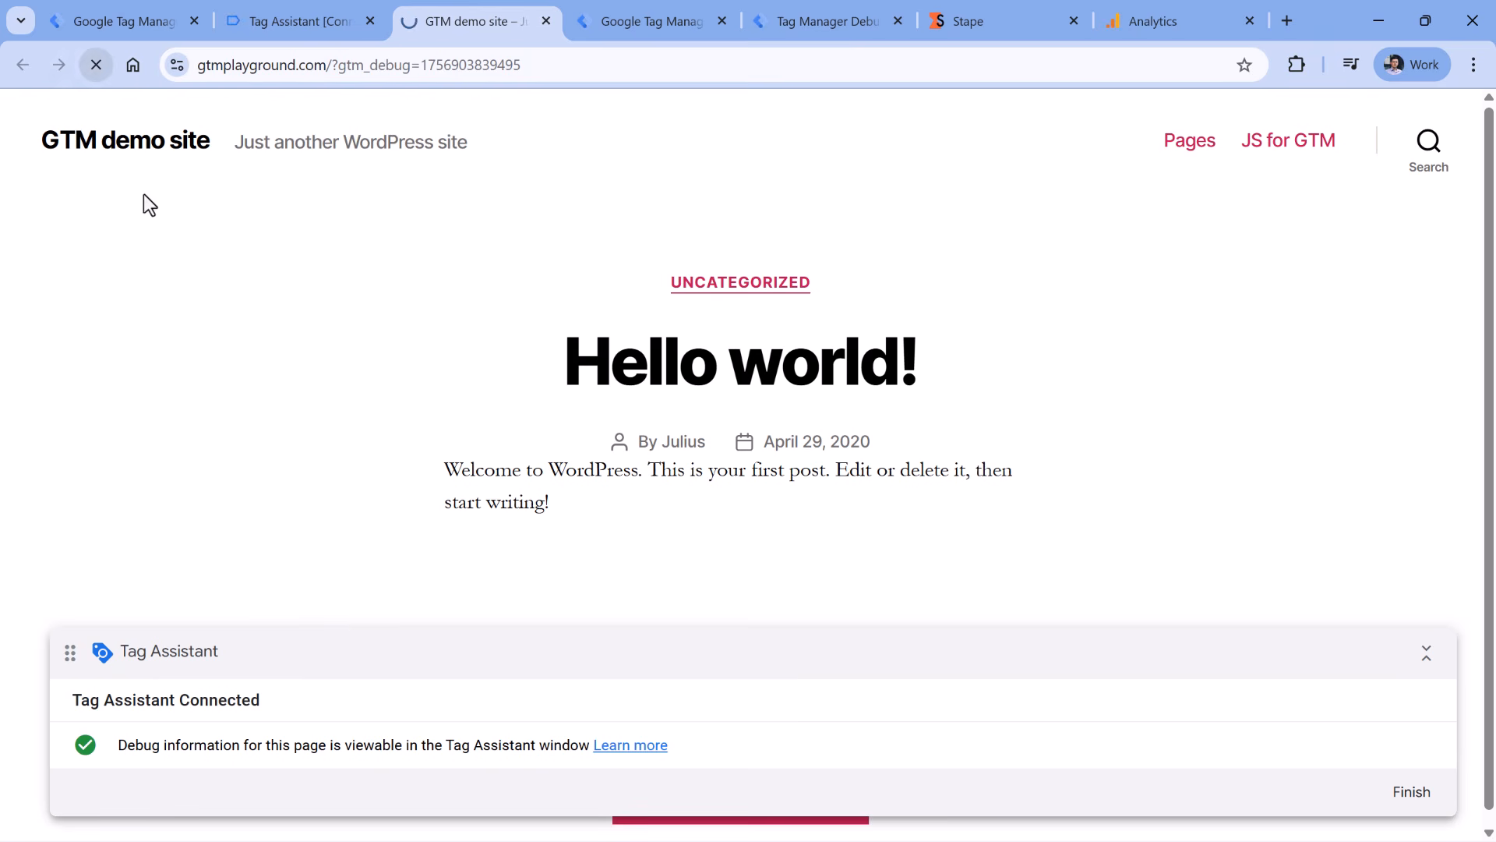
left_click(818, 21)
left_click(403, 318)
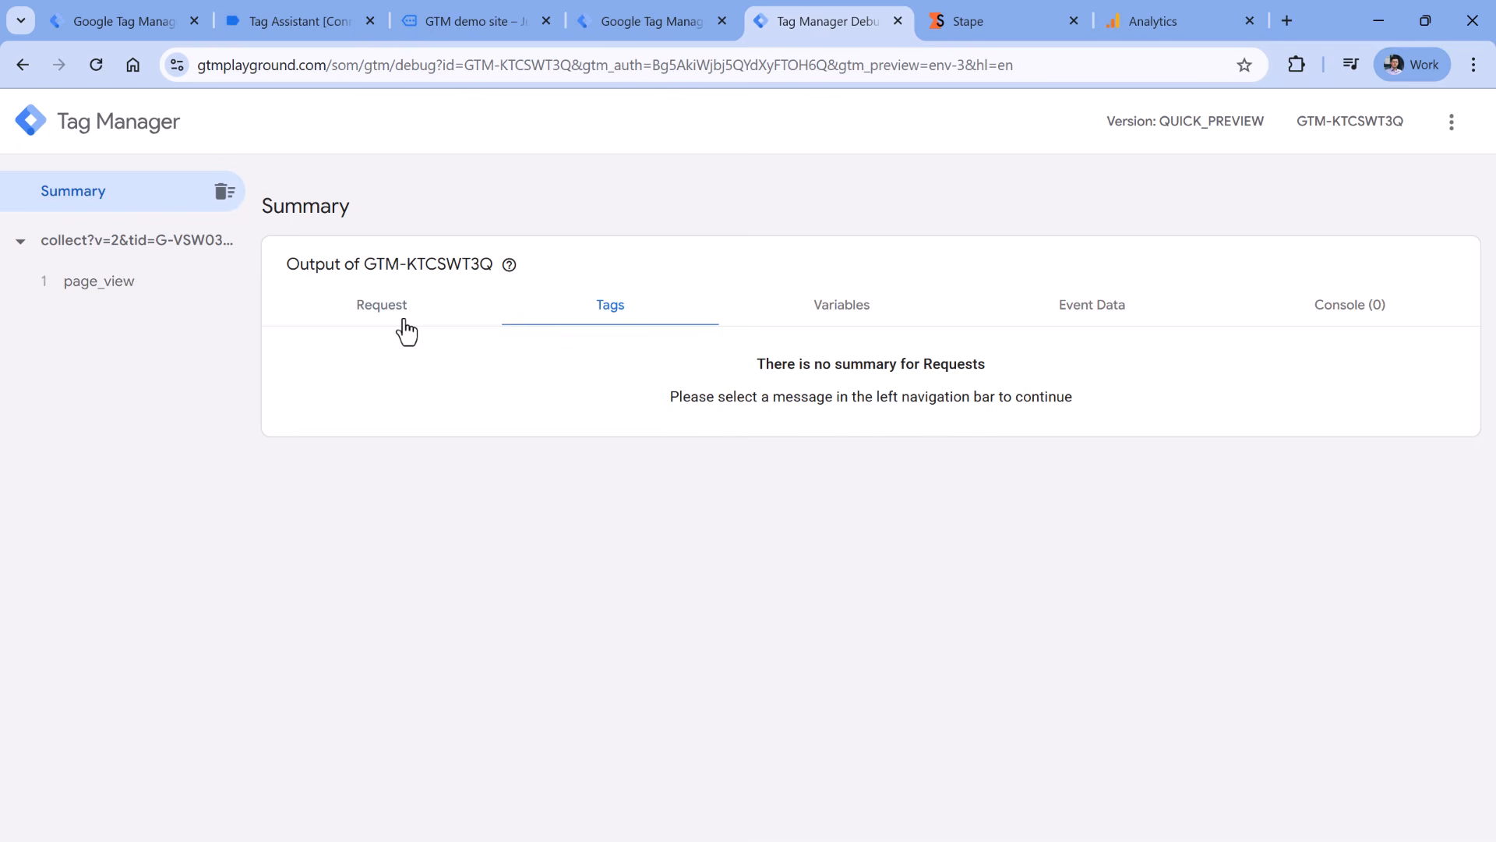
- Inspect the page_view event's incoming request, then list the tags fired for it
left_click(115, 290)
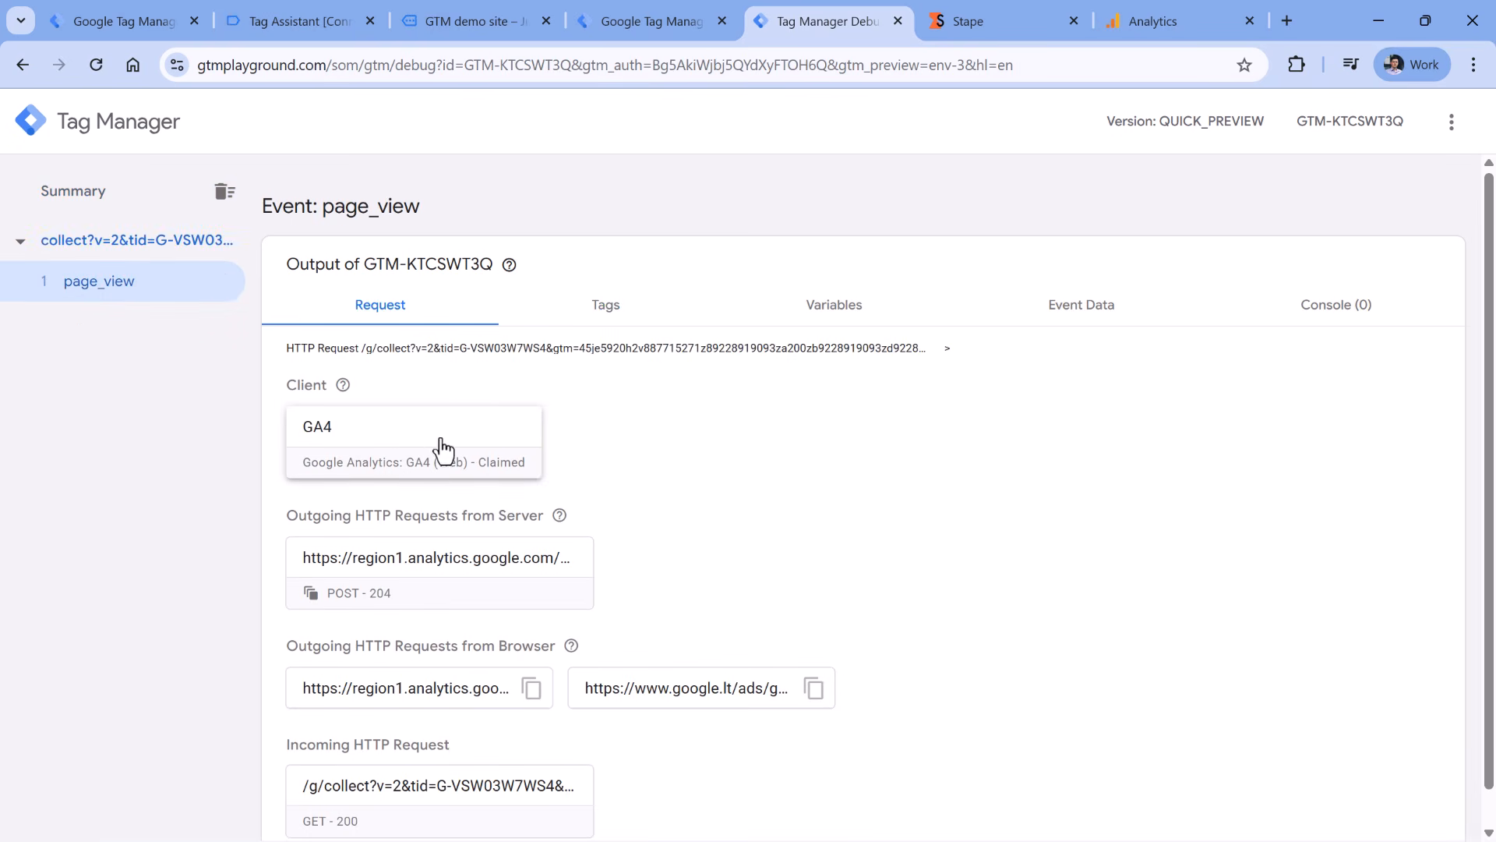
left_click(438, 805)
left_click_drag(685, 313, 803, 419)
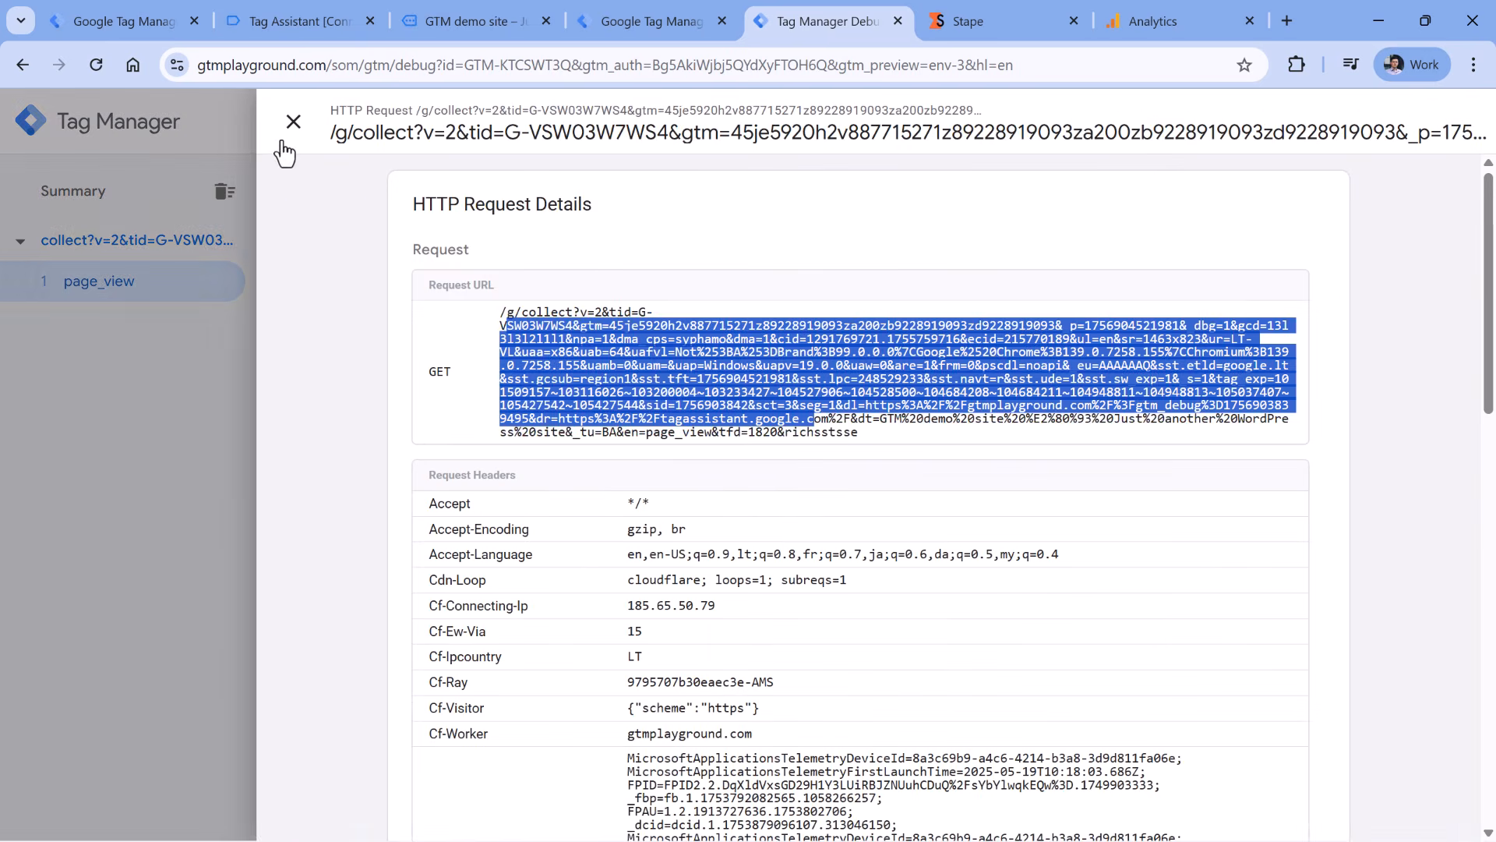
left_click(293, 123)
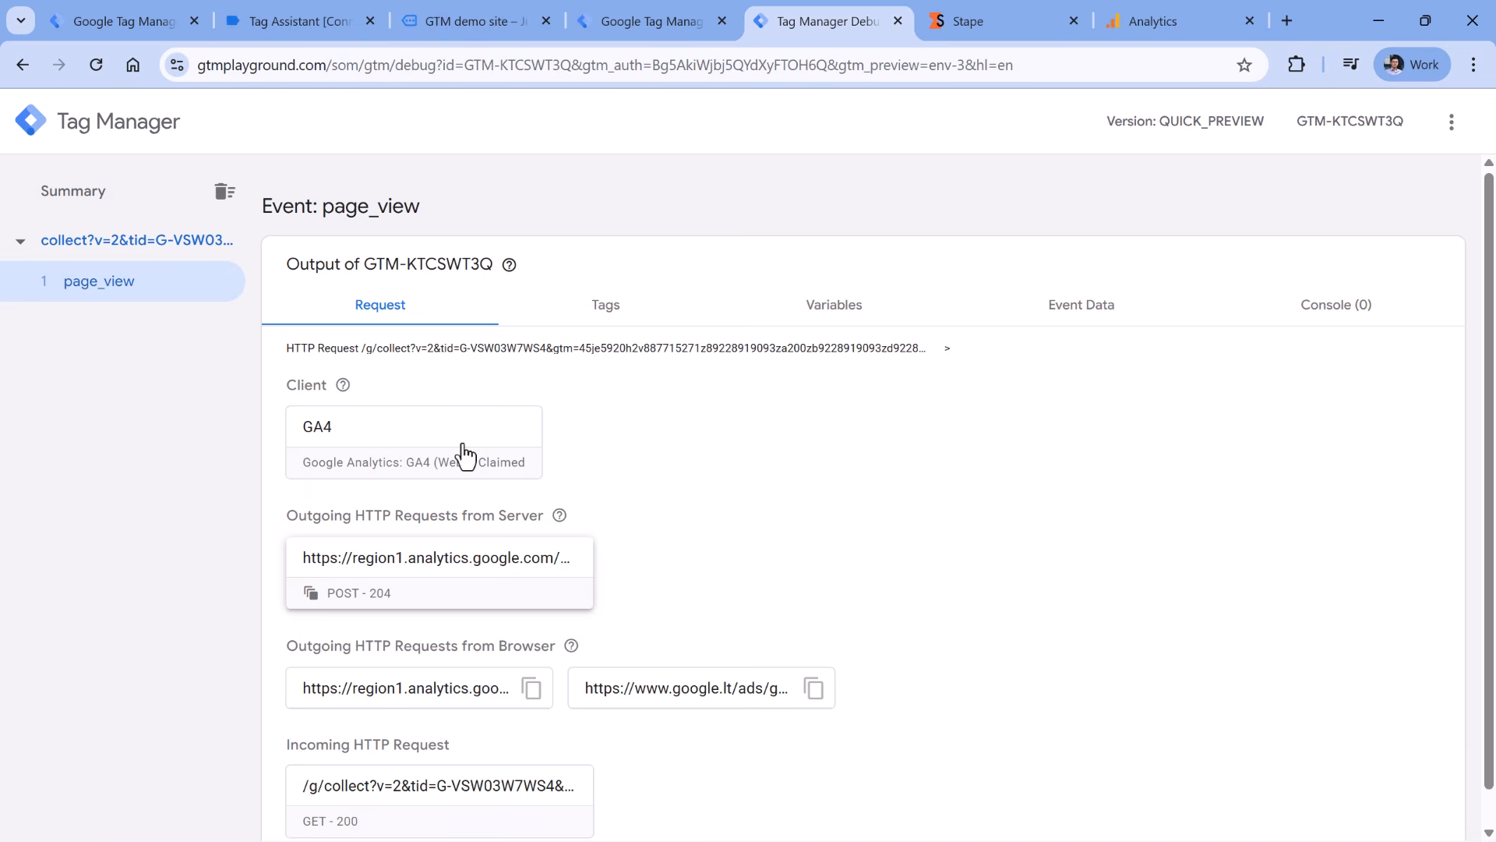
mouse_move(509, 264)
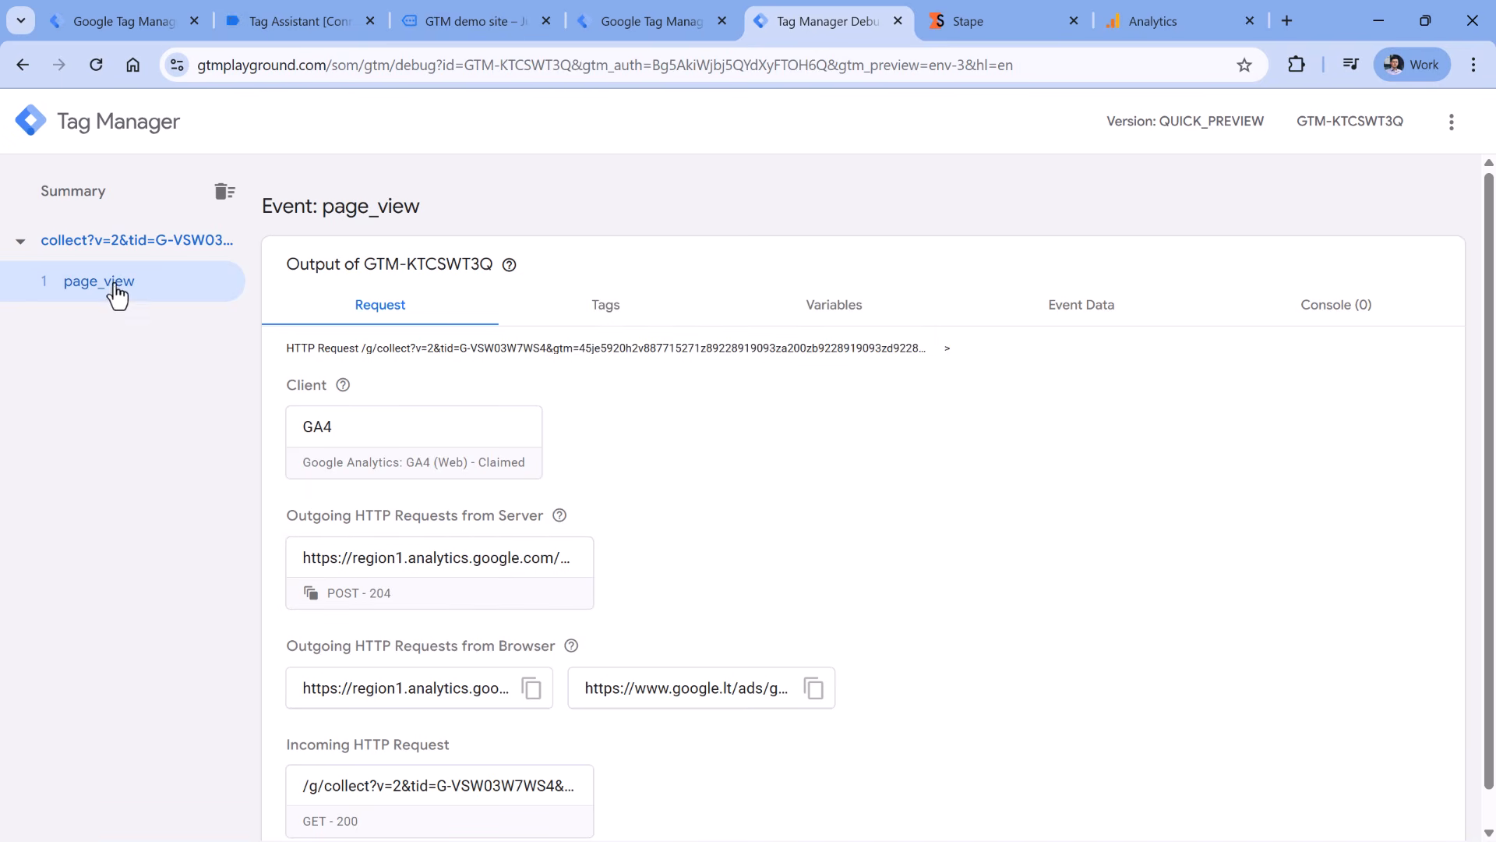
left_click(641, 311)
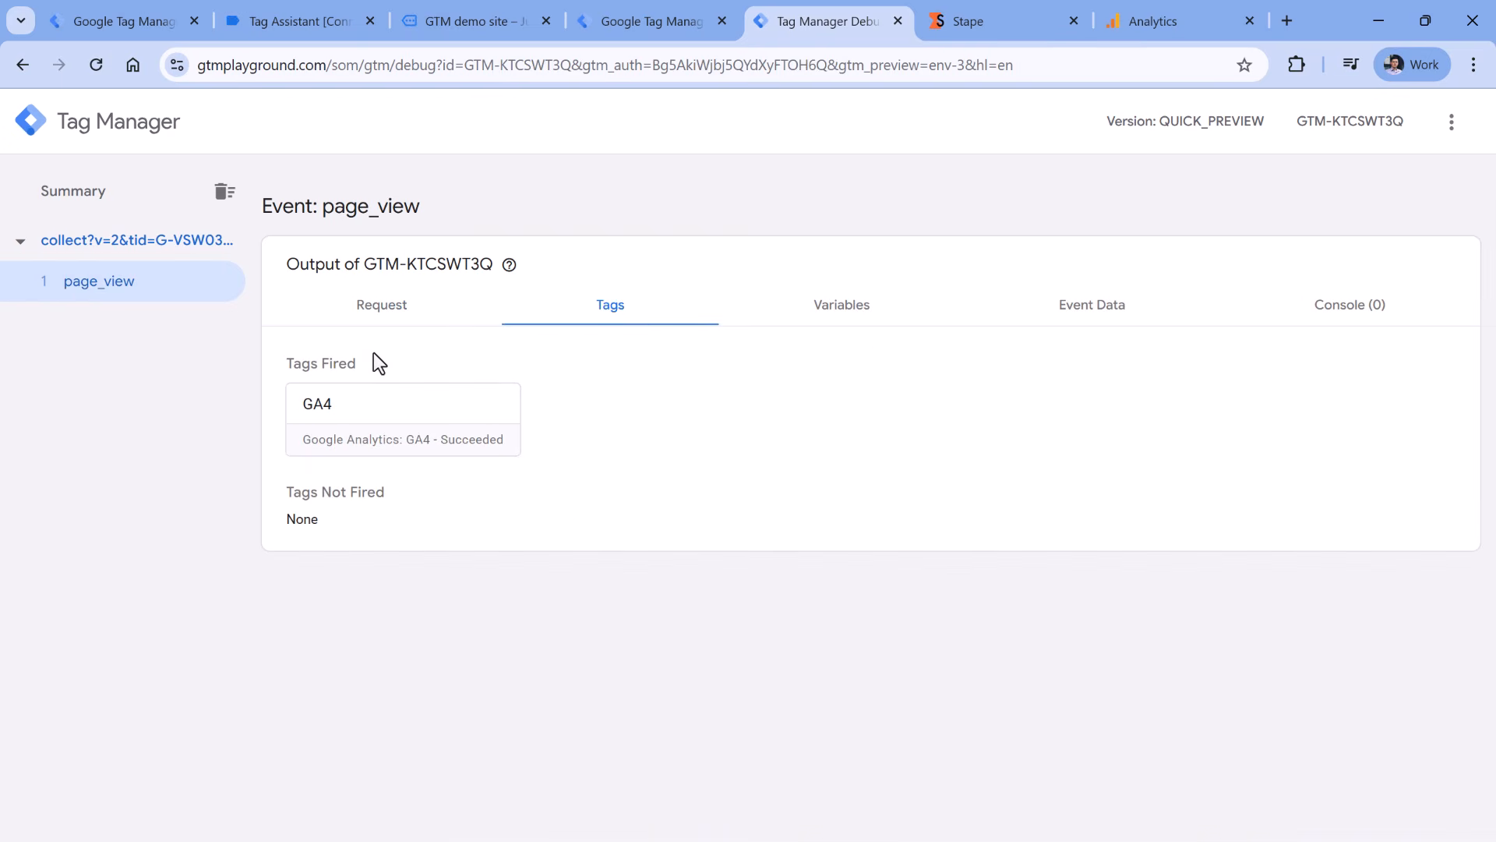
- Inspect the fired GA4 tag's outgoing request URL to region1.analytics.google.com
left_click(399, 423)
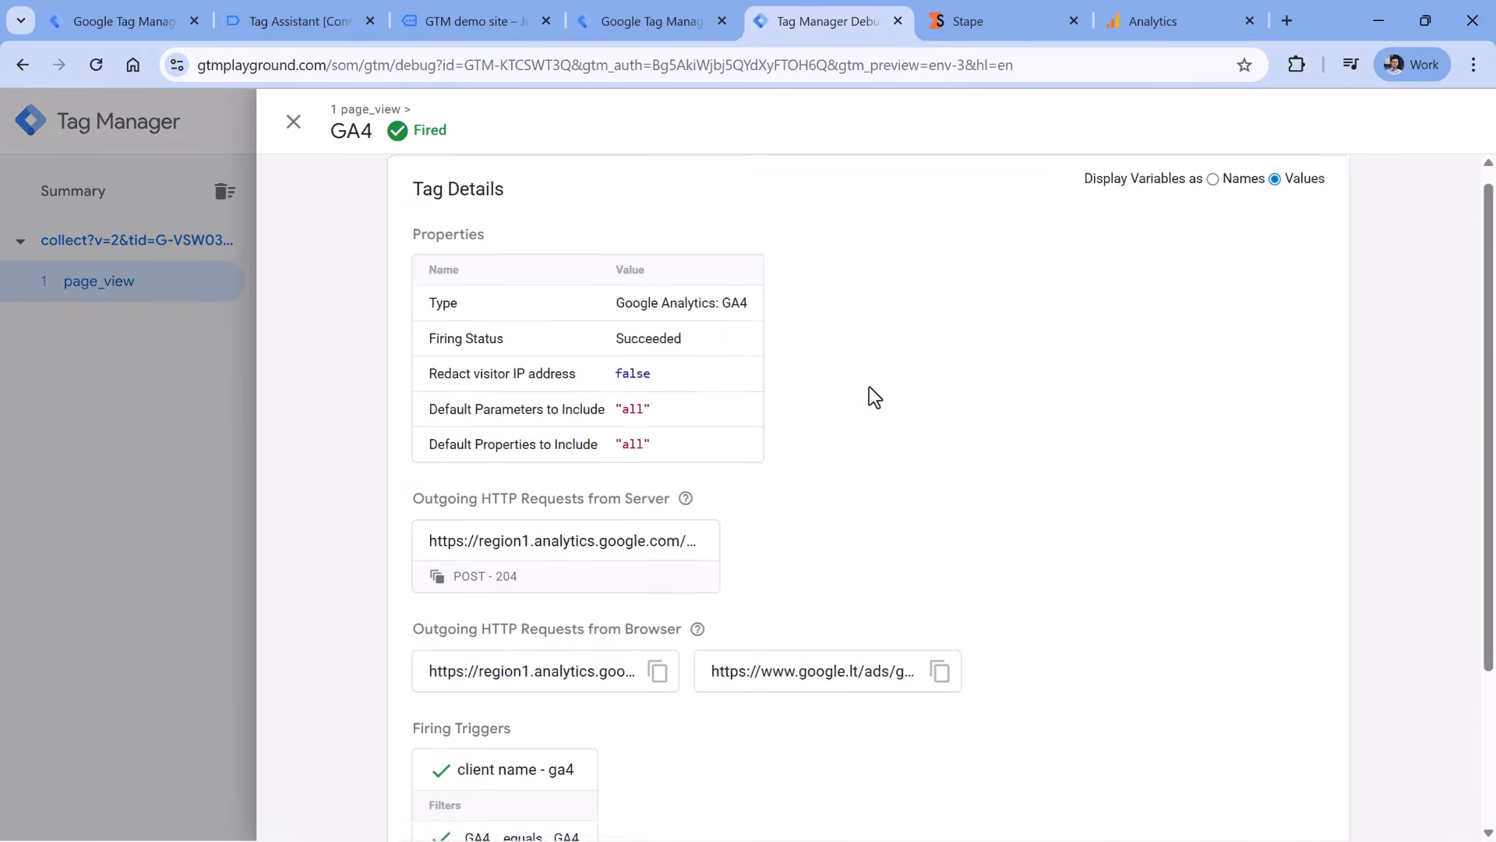
scroll(868, 390, "down", 3)
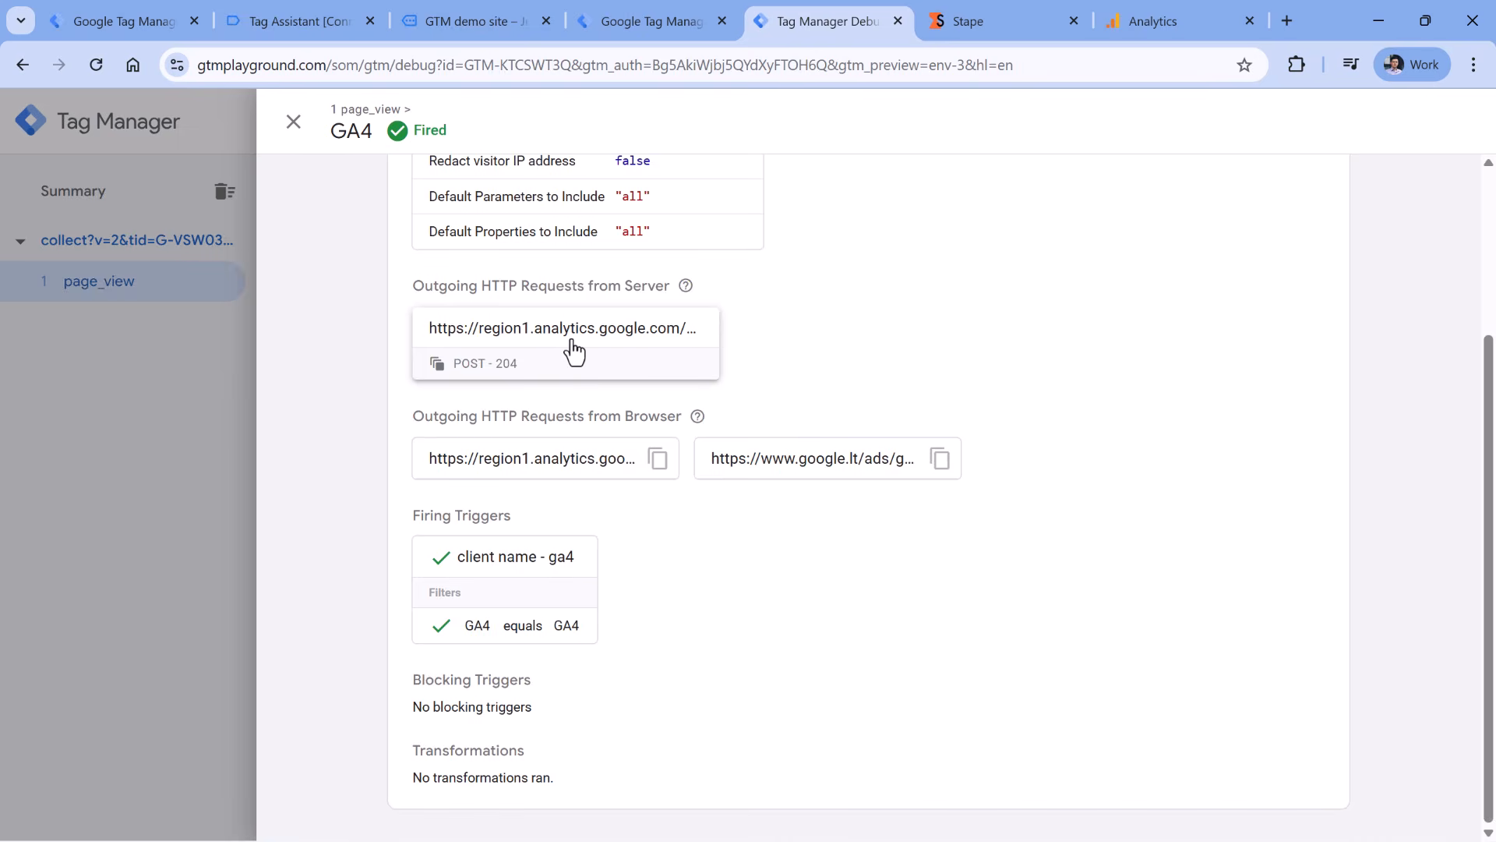
left_click(568, 349)
left_click_drag(503, 315, 897, 438)
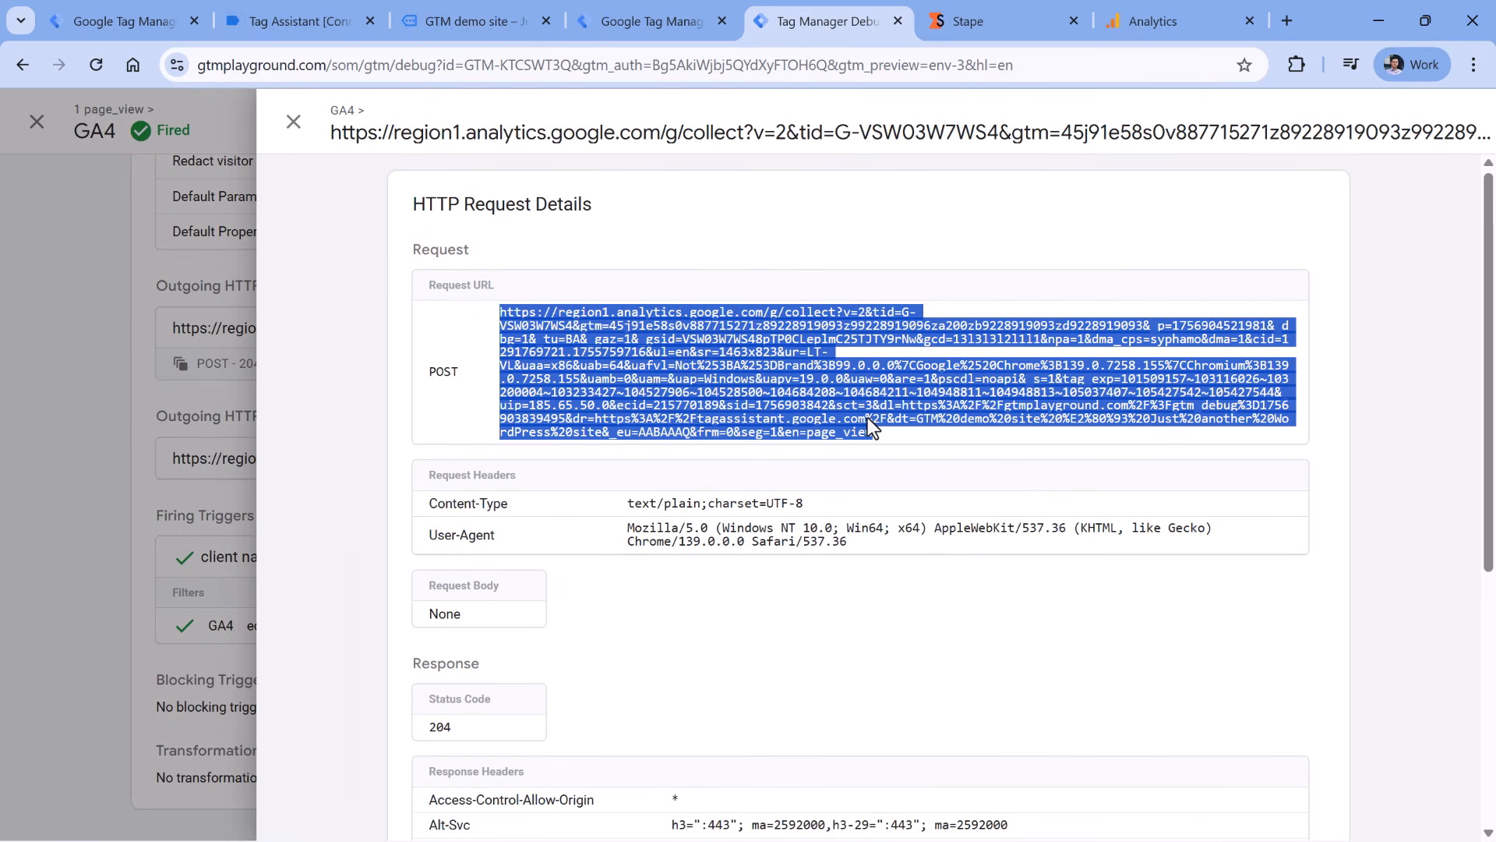
left_click(758, 380)
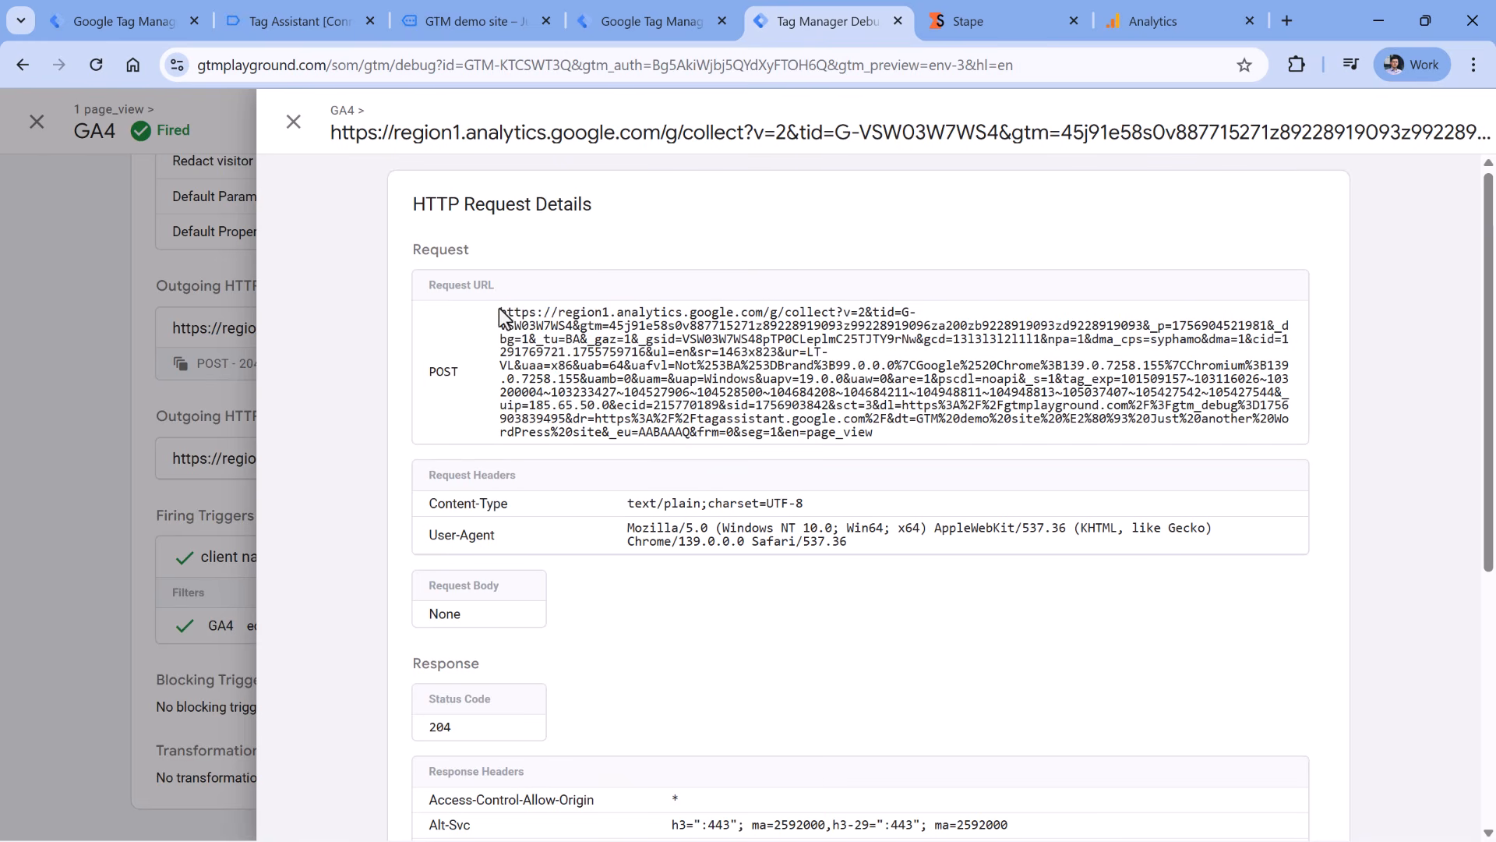
left_click_drag(501, 313, 877, 433)
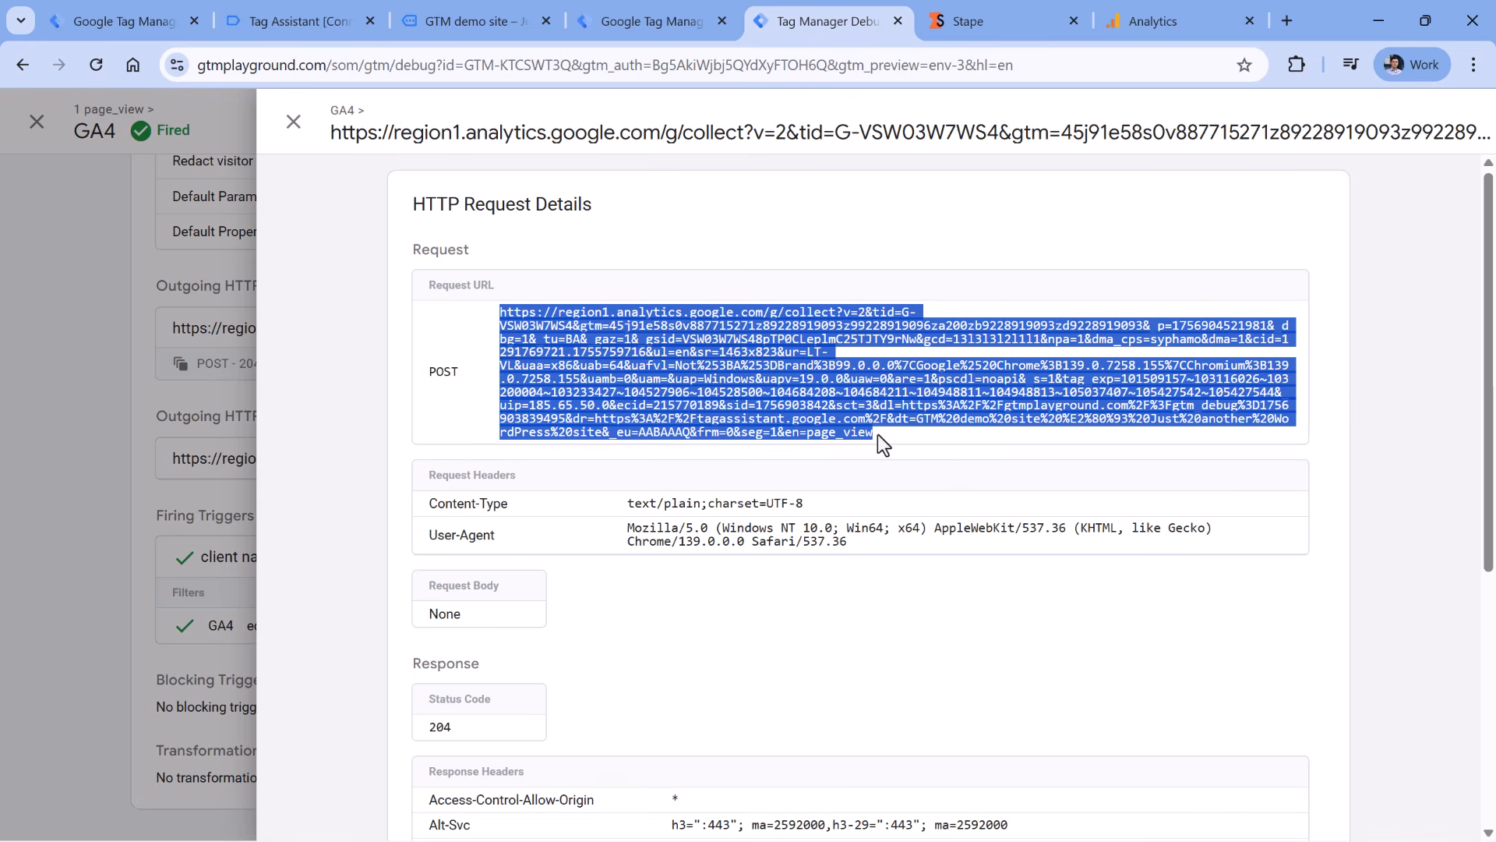
left_click(1172, 22)
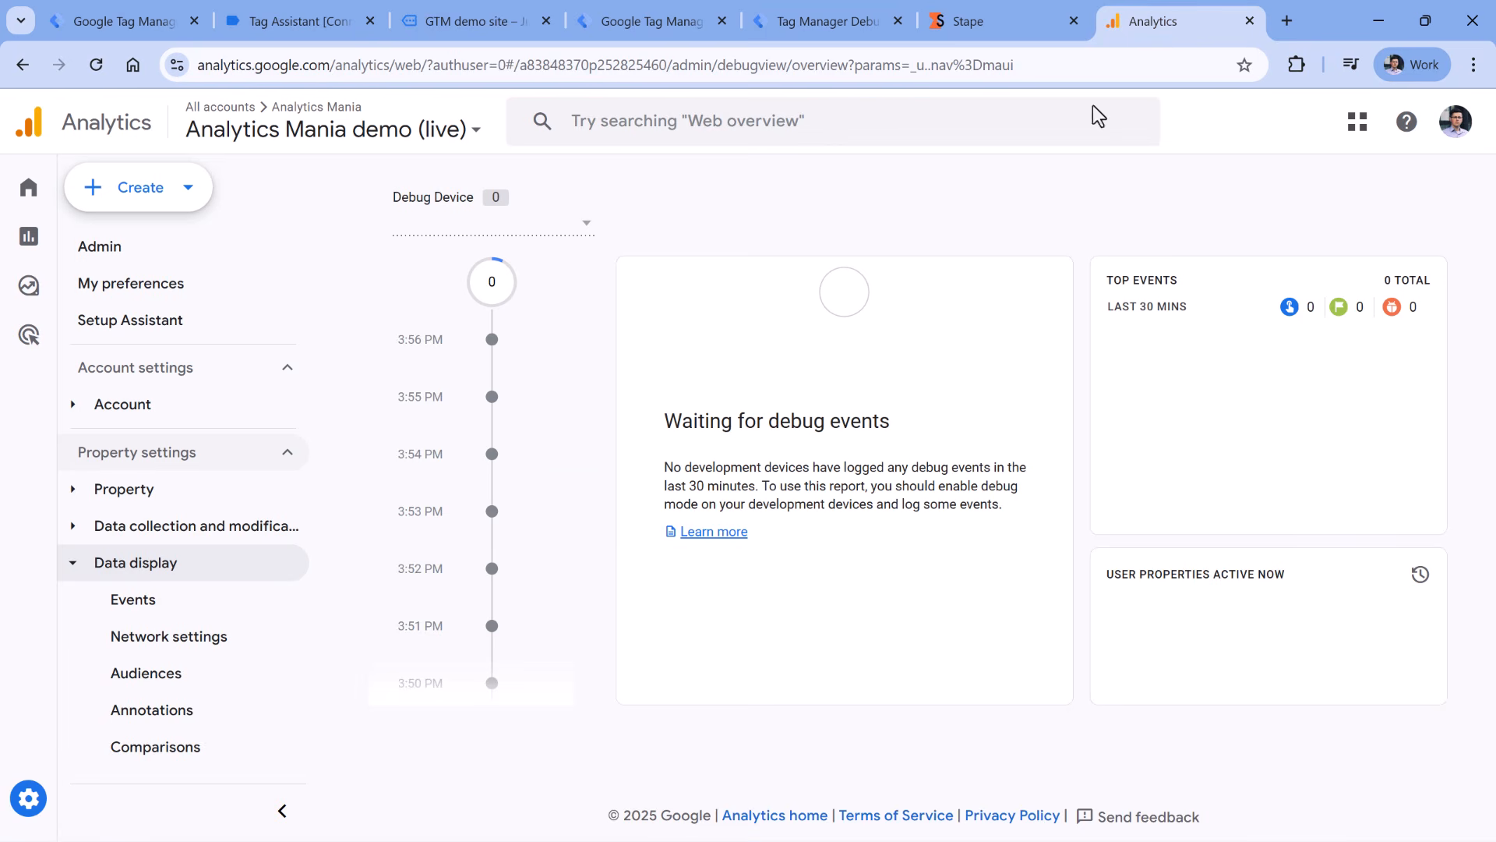
- Open DebugView from Analytics Admin to confirm the page_view event arrived
left_click(35, 799)
scroll(685, 335, "down", 9)
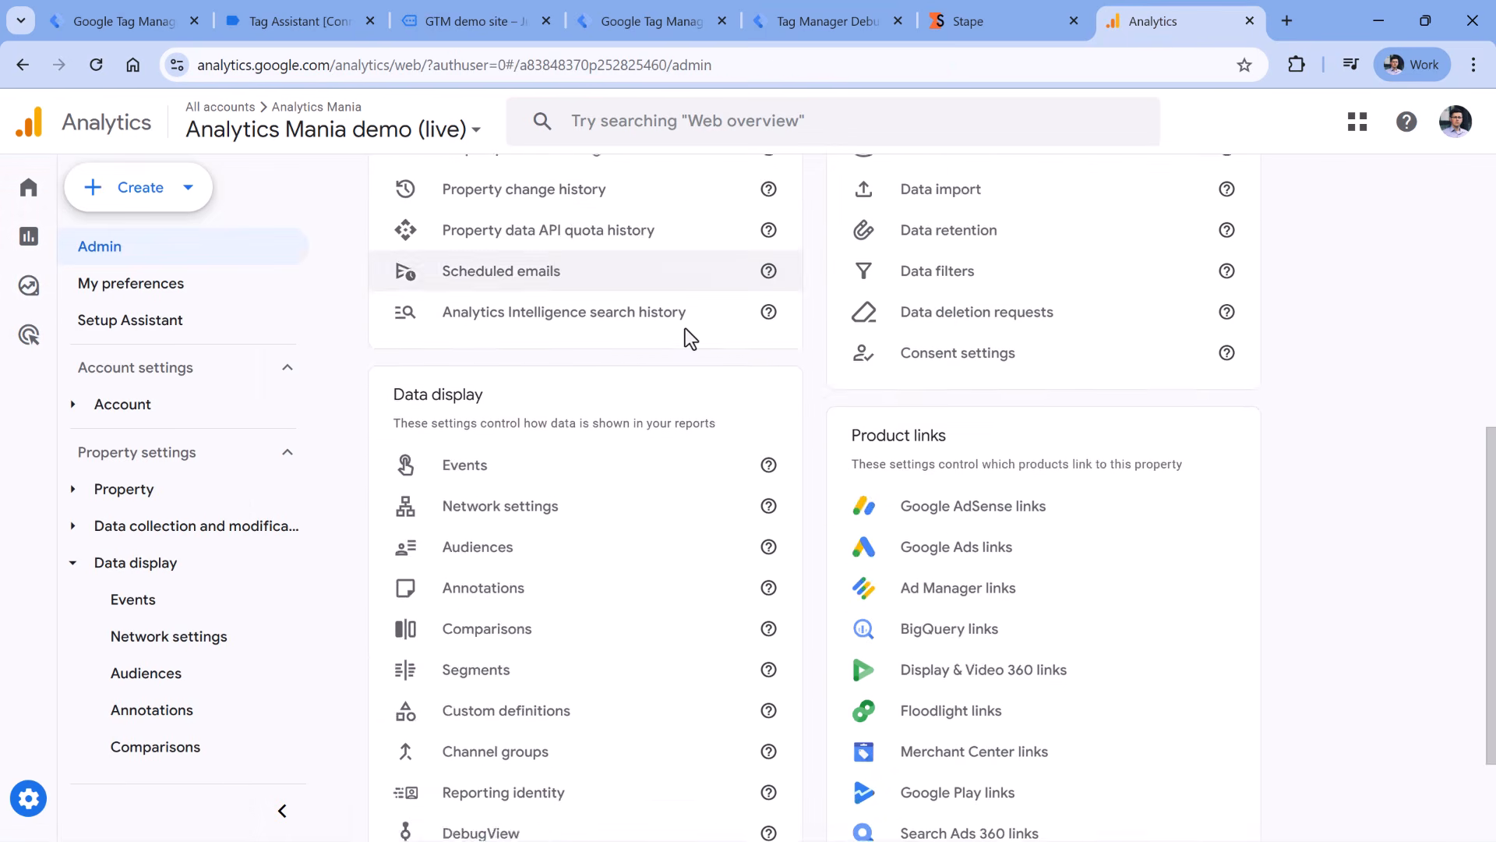
left_click(499, 695)
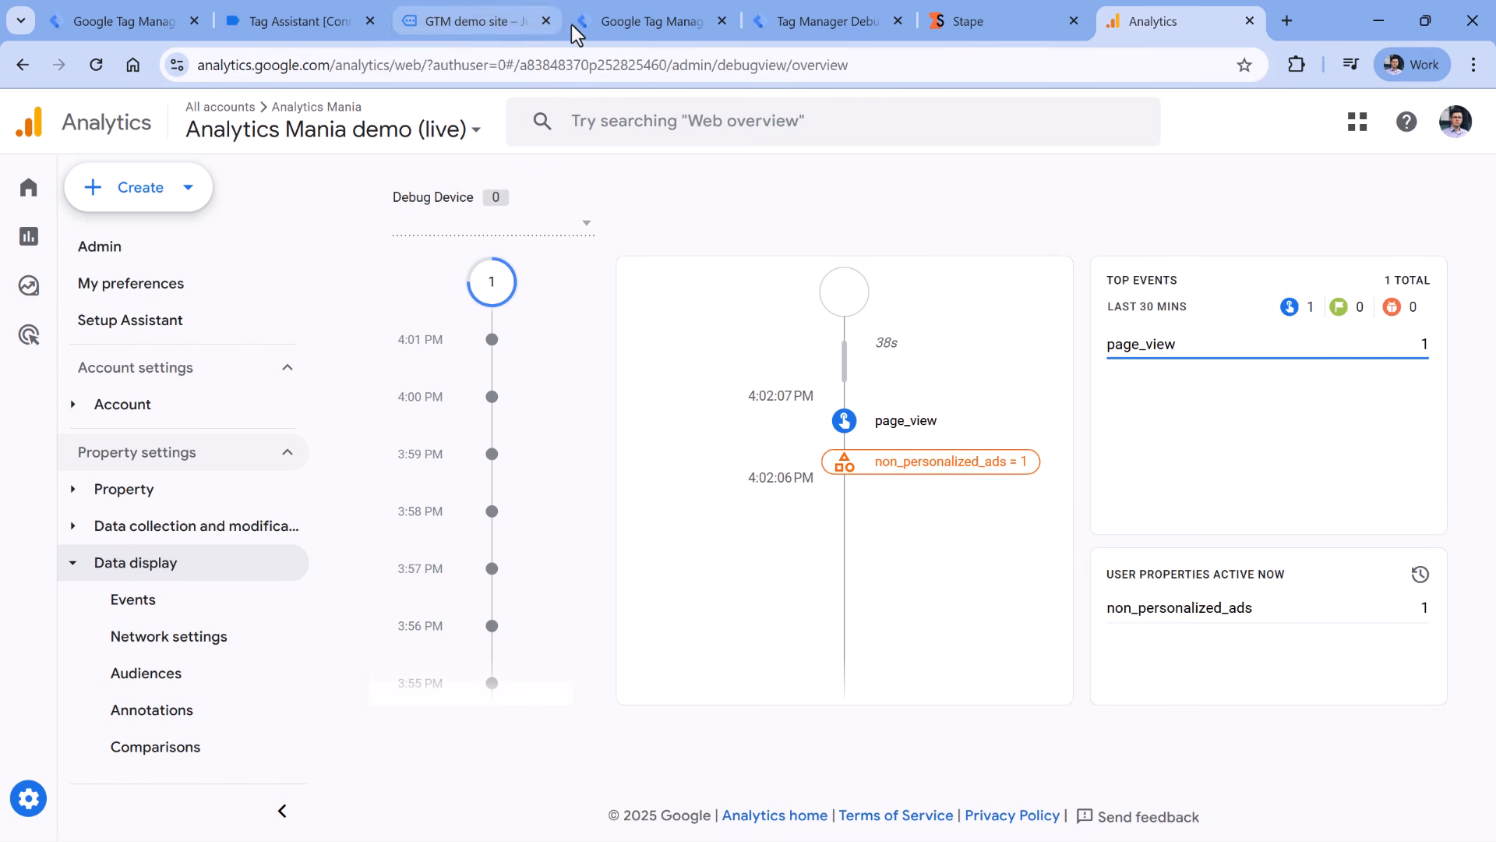
- Return to the server preview and close the request and GA4 tag detail panels
left_click(801, 21)
left_click(195, 327)
left_click(188, 307)
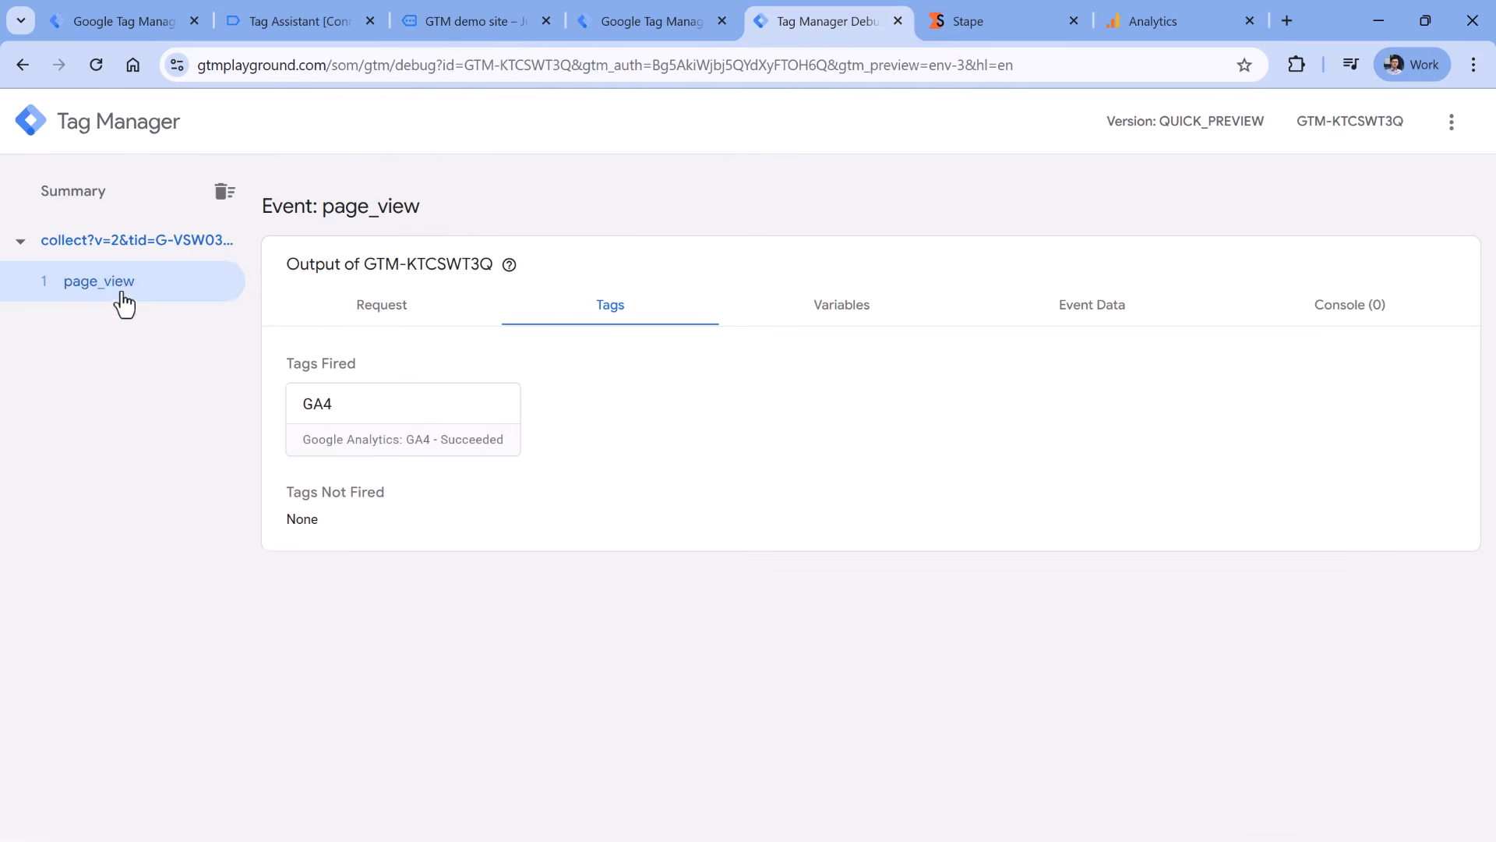
- Open the GA4 server tag's configuration for editing
left_click(1175, 35)
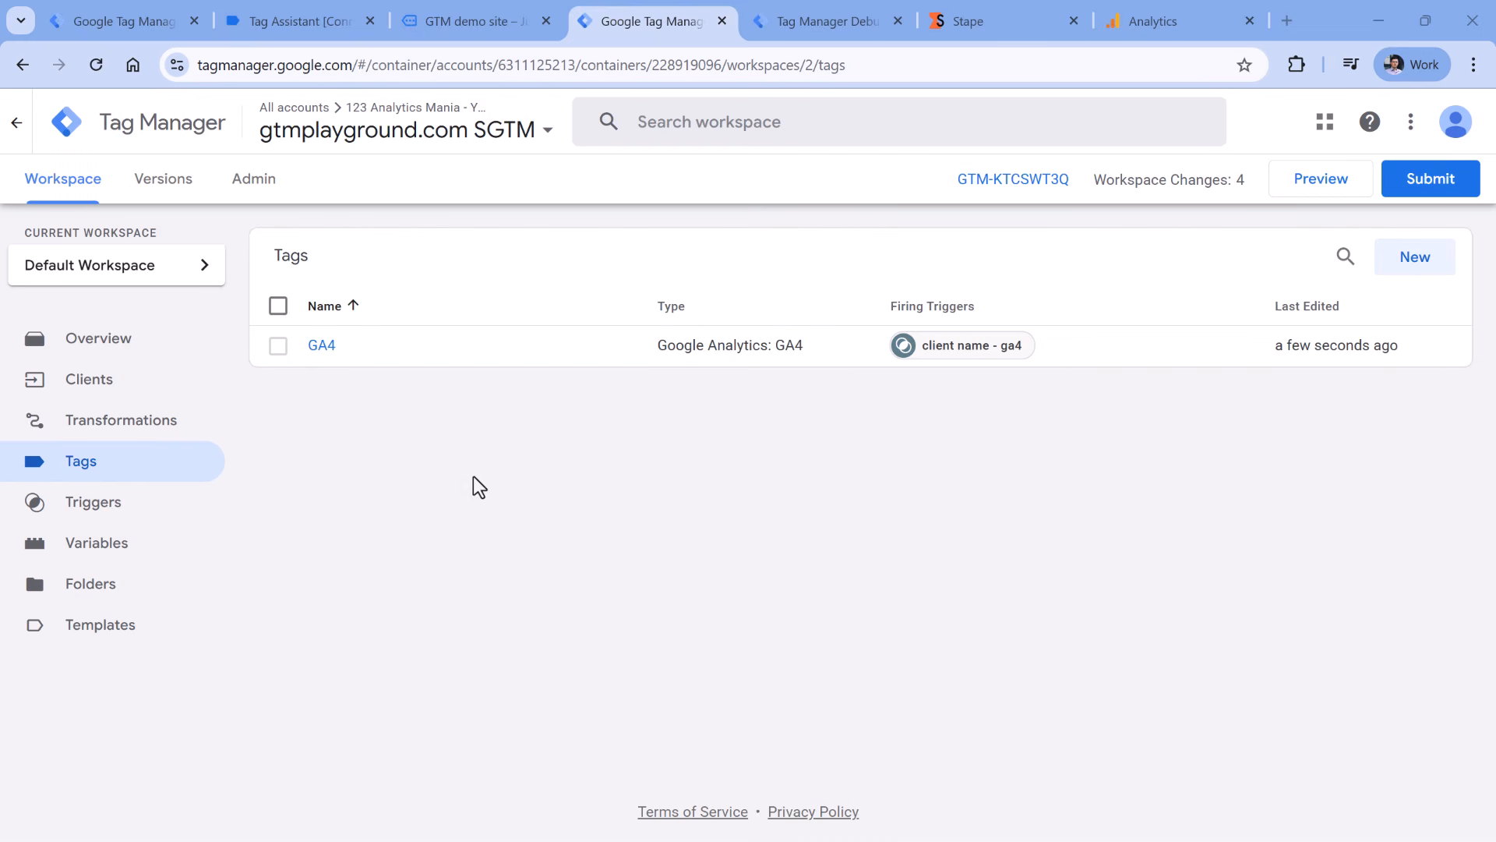
left_click(322, 345)
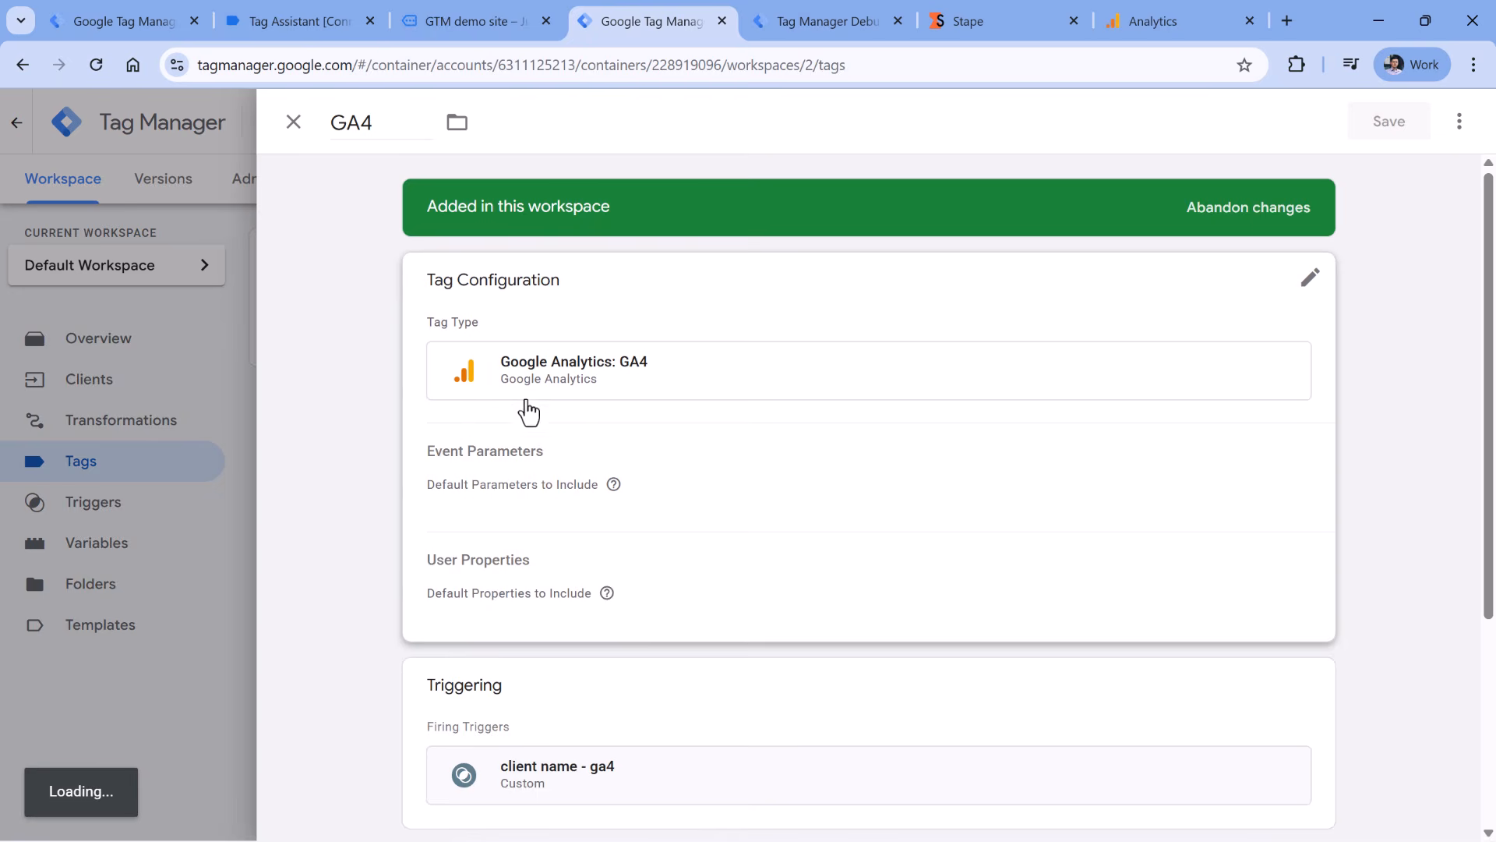
left_click(736, 467)
scroll(775, 494, "down", 3)
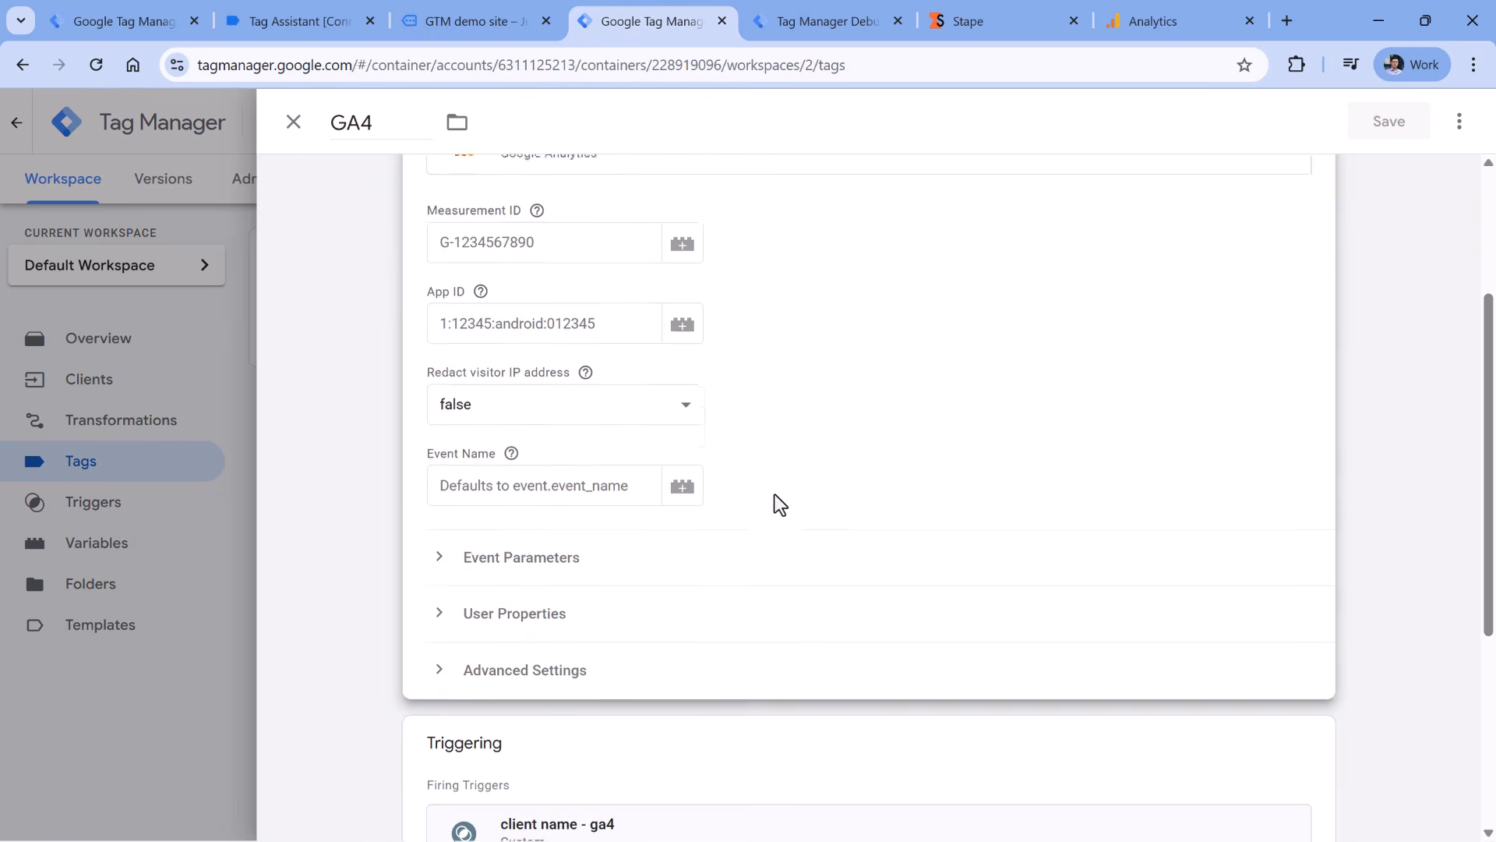
scroll(776, 493, "up", 2)
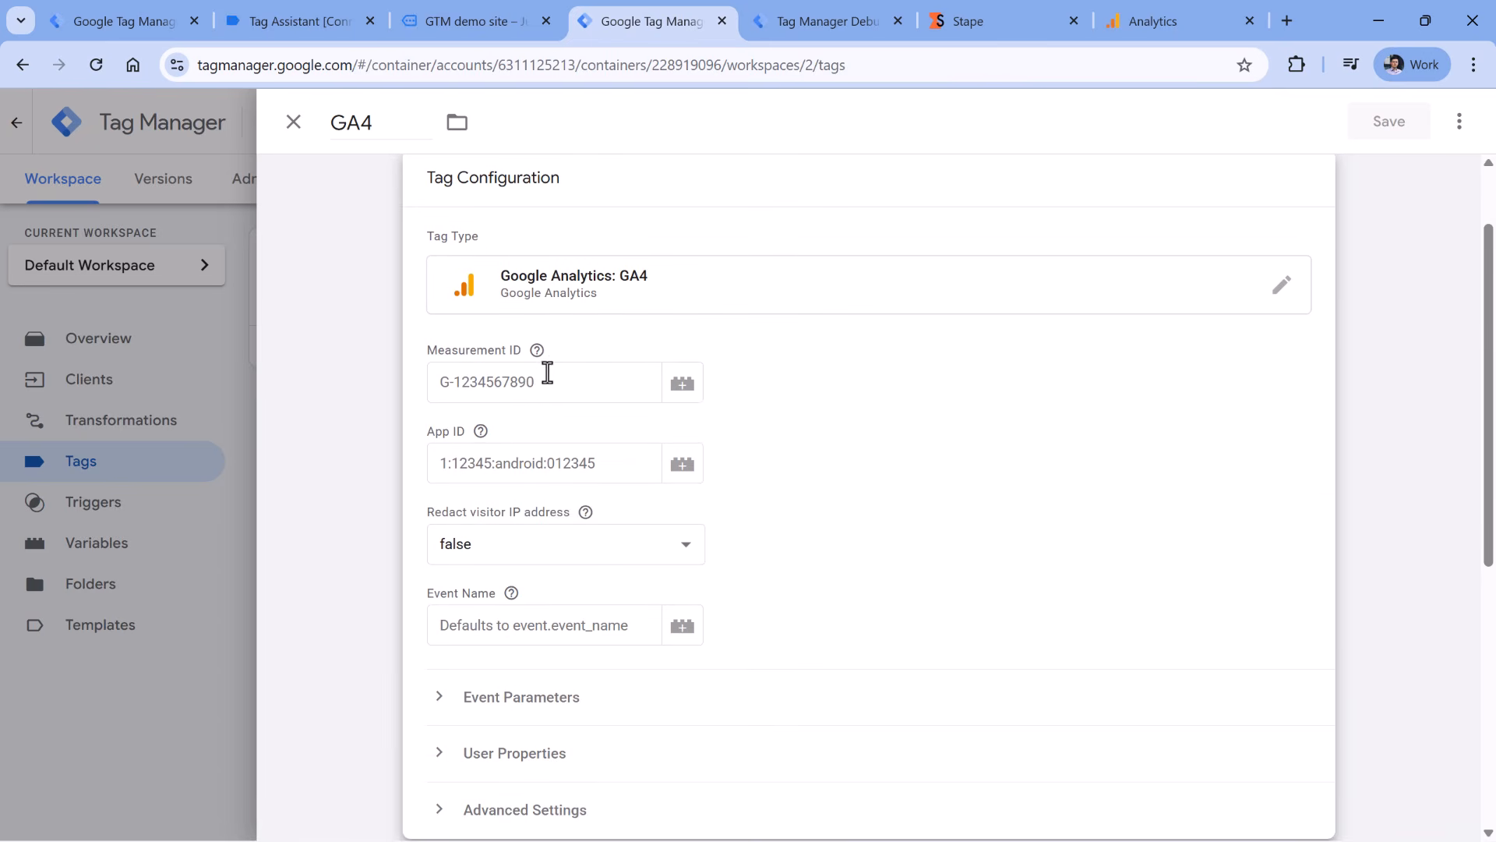
left_click(551, 374)
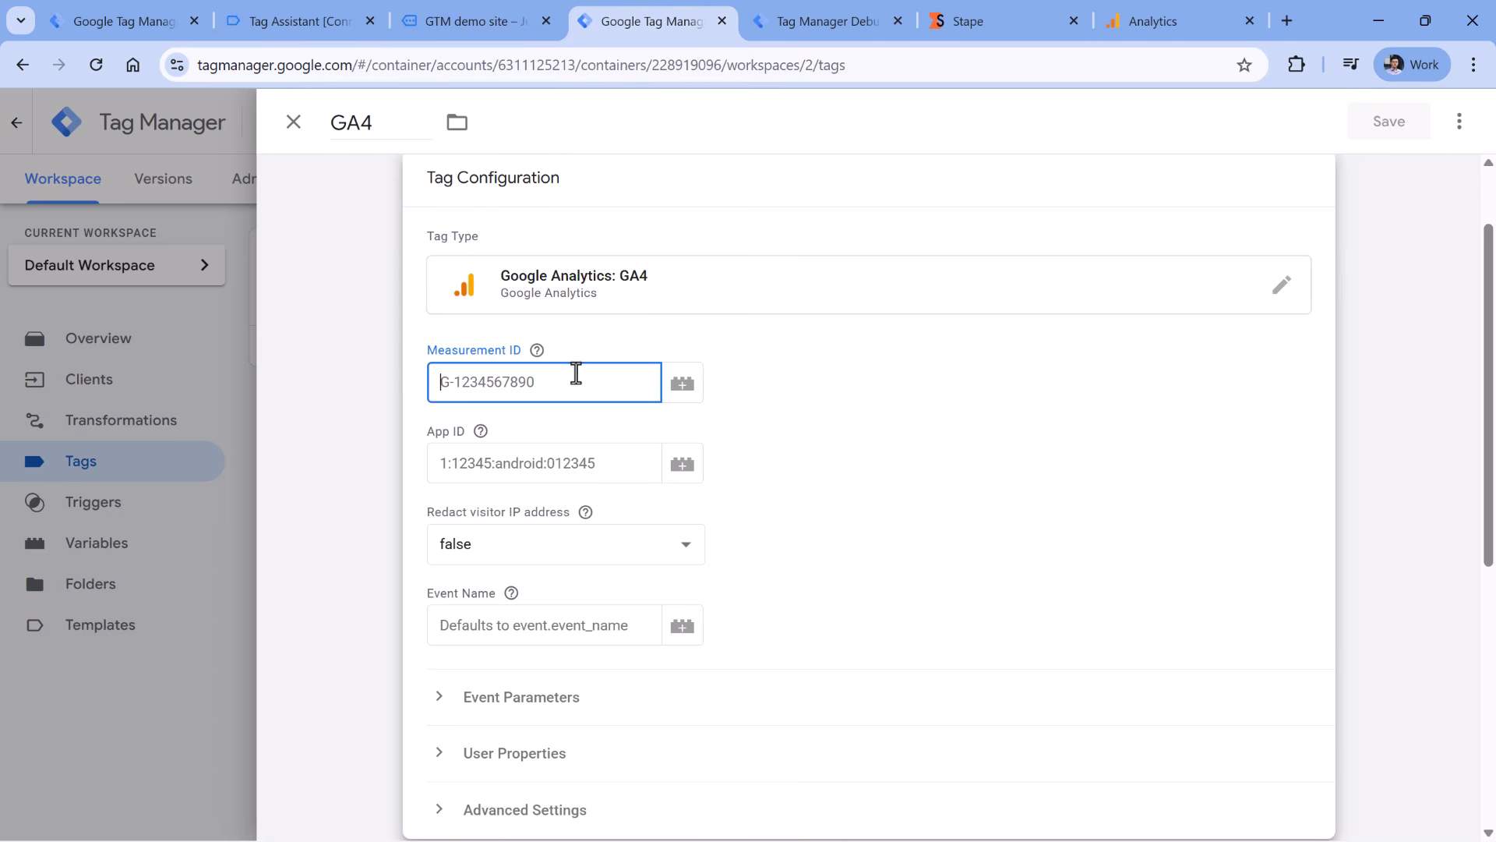
- Set the GA4 tag's Redact visitor IP address option to true
scroll(876, 445, "down", 3)
left_click(511, 331)
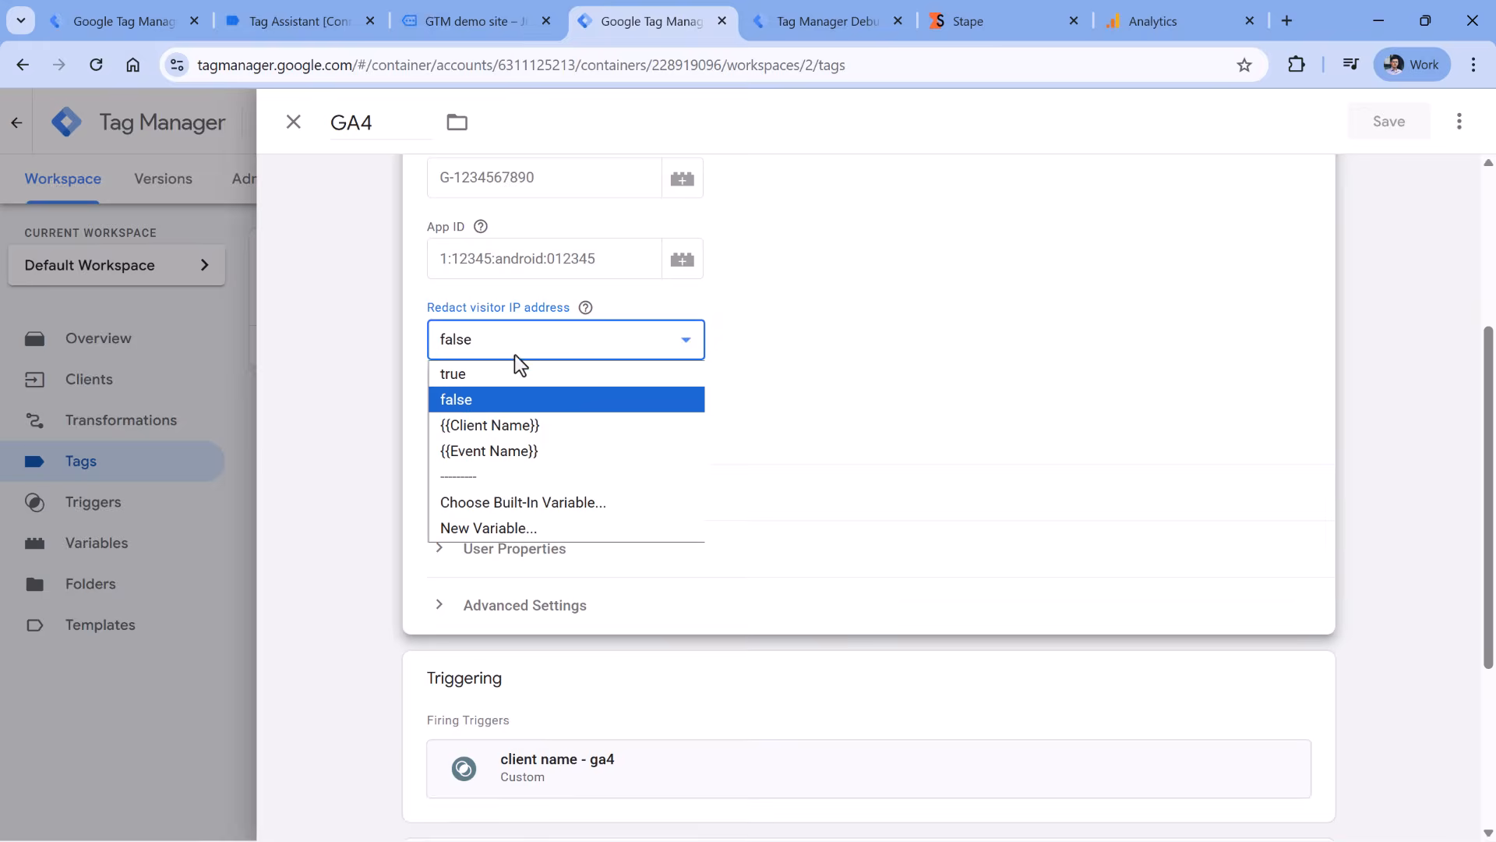
left_click(476, 374)
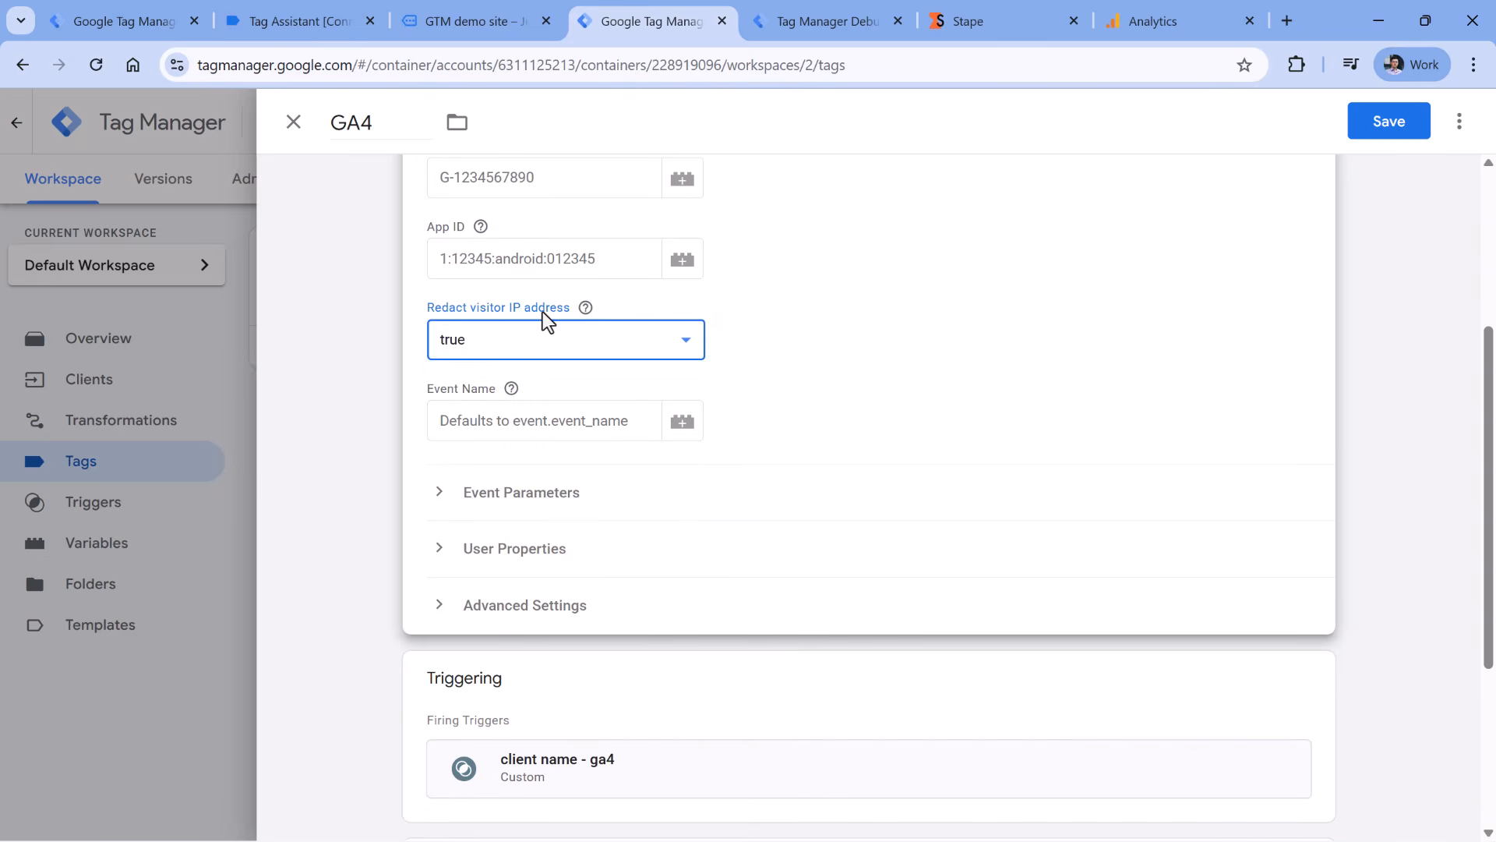
left_click(563, 347)
left_click(492, 403)
key("ctrl+Tab")
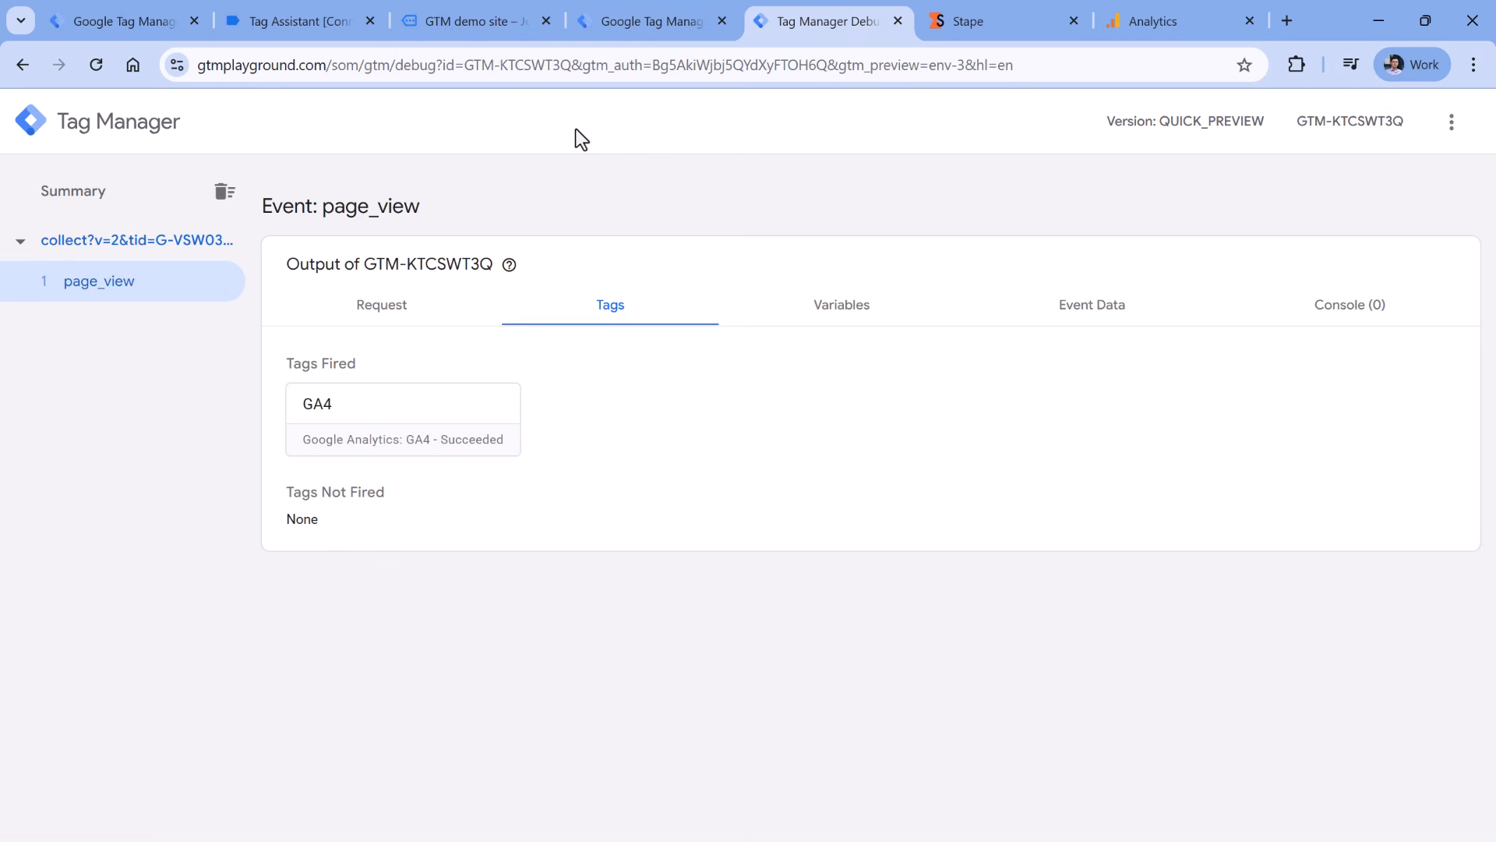
- Inspect the outgoing Google Analytics request URL and select its uip visitor IP value
left_click(379, 309)
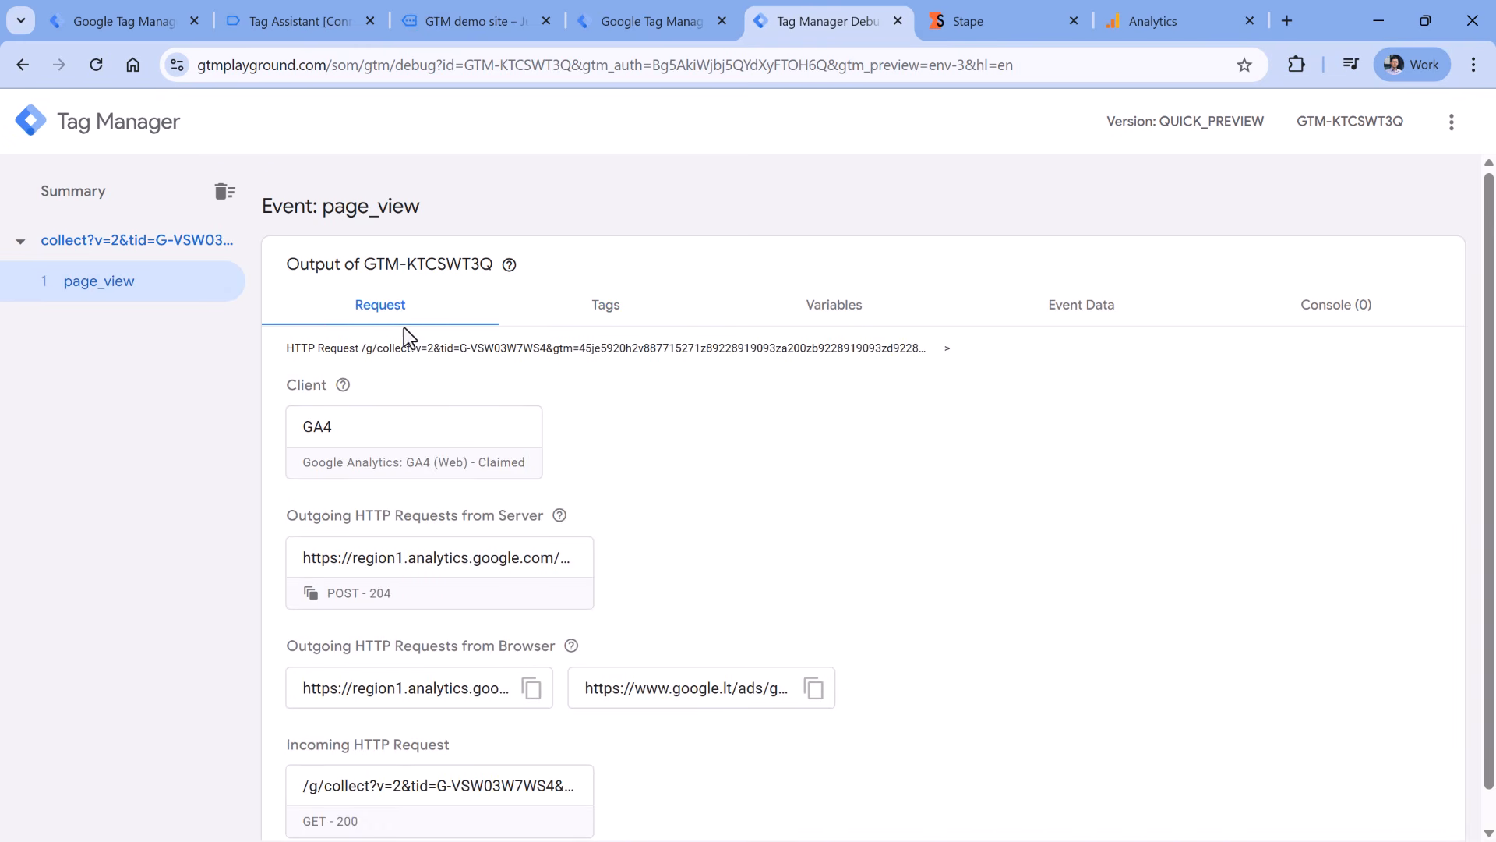
scroll(452, 218, "down", 1)
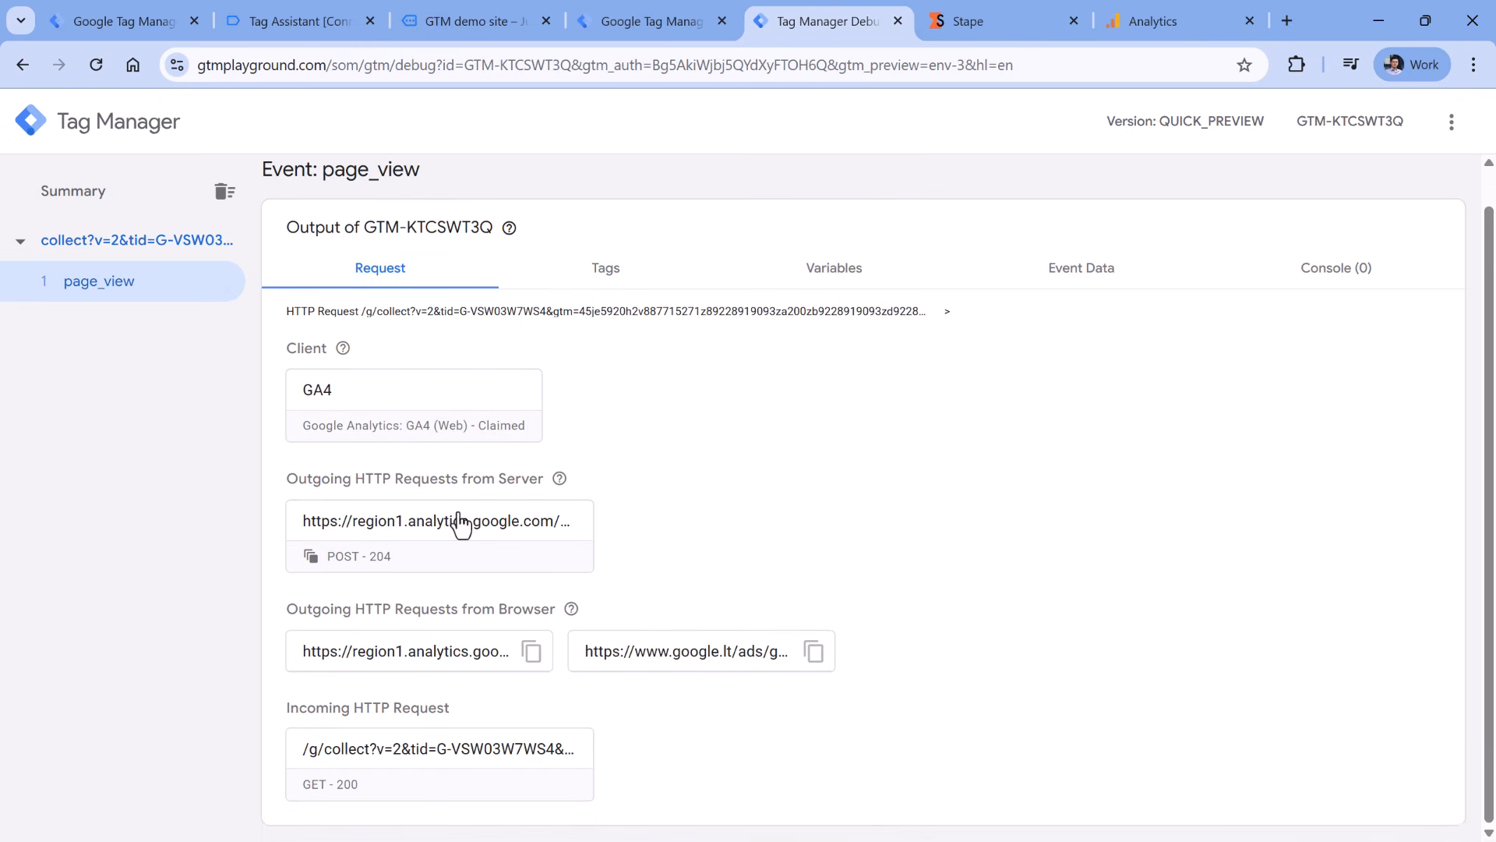
left_click(530, 544)
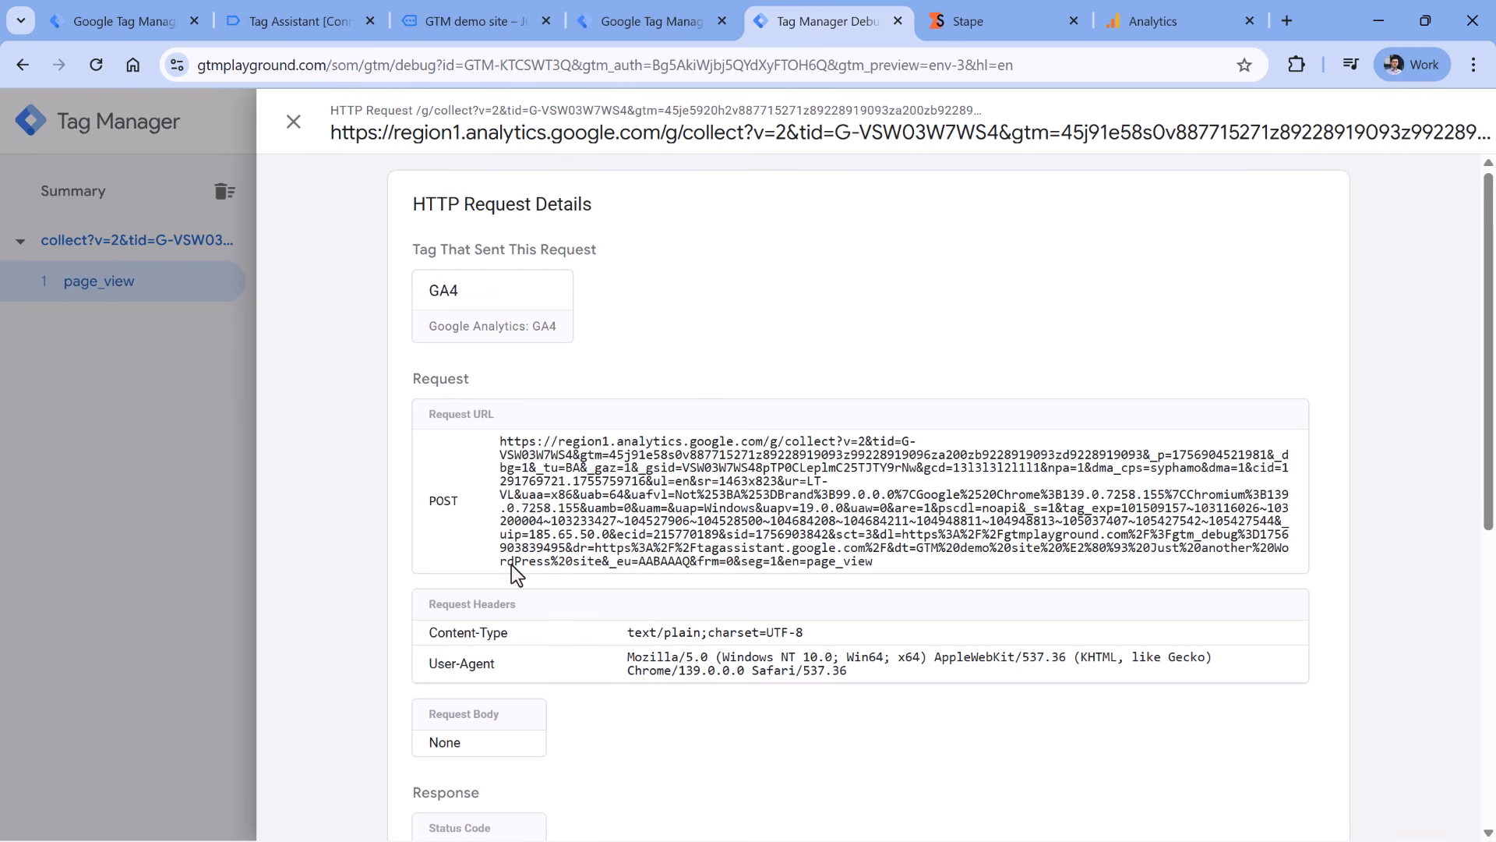
double_click(538, 536)
left_click_drag(610, 538, 605, 538)
- Set the GA4 tag's Redact visitor IP address to true
left_click(633, 21)
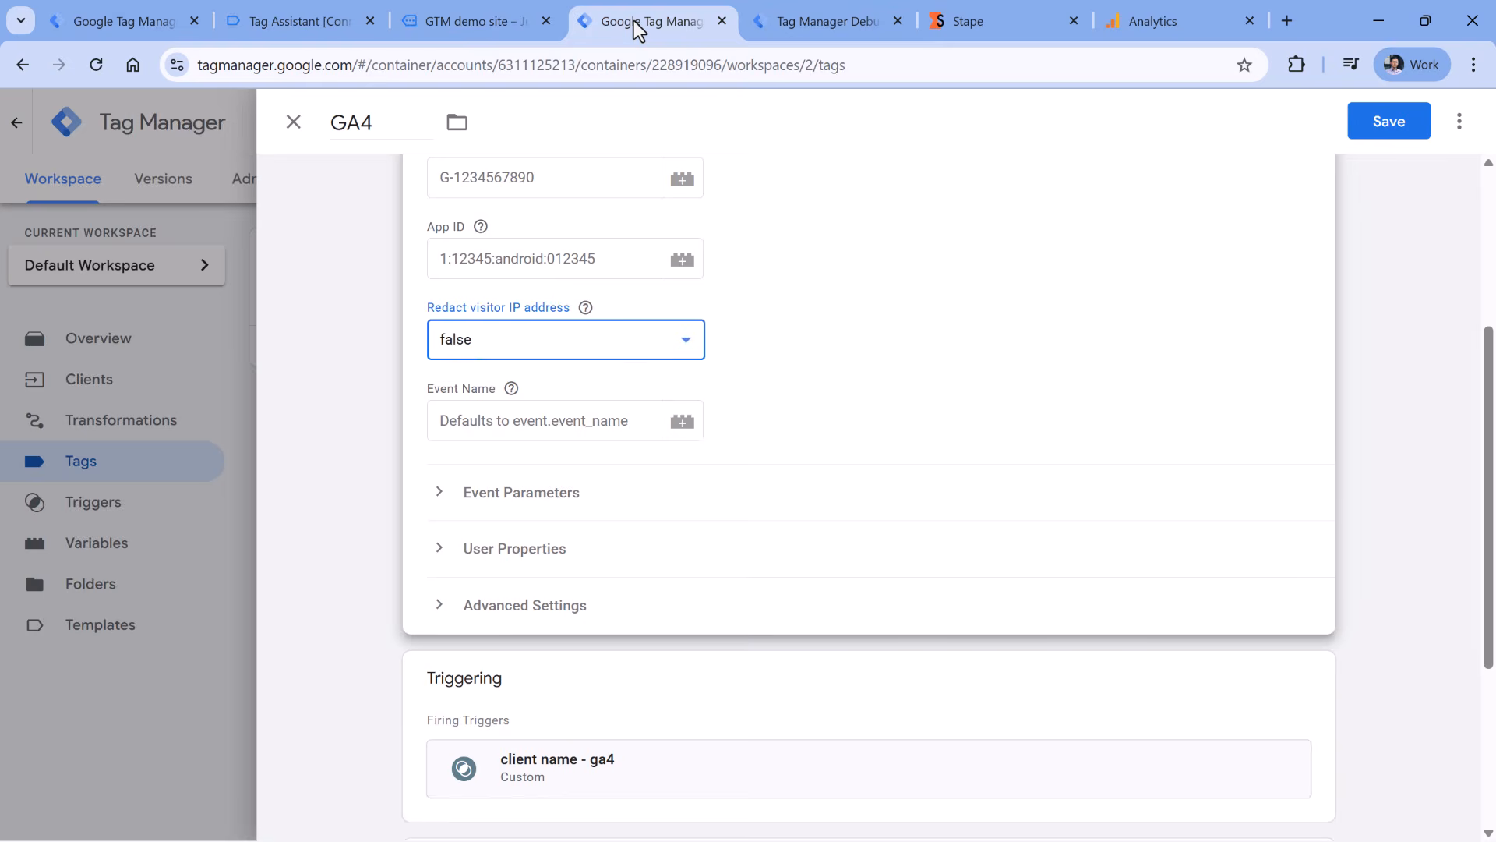
left_click(497, 344)
left_click(465, 376)
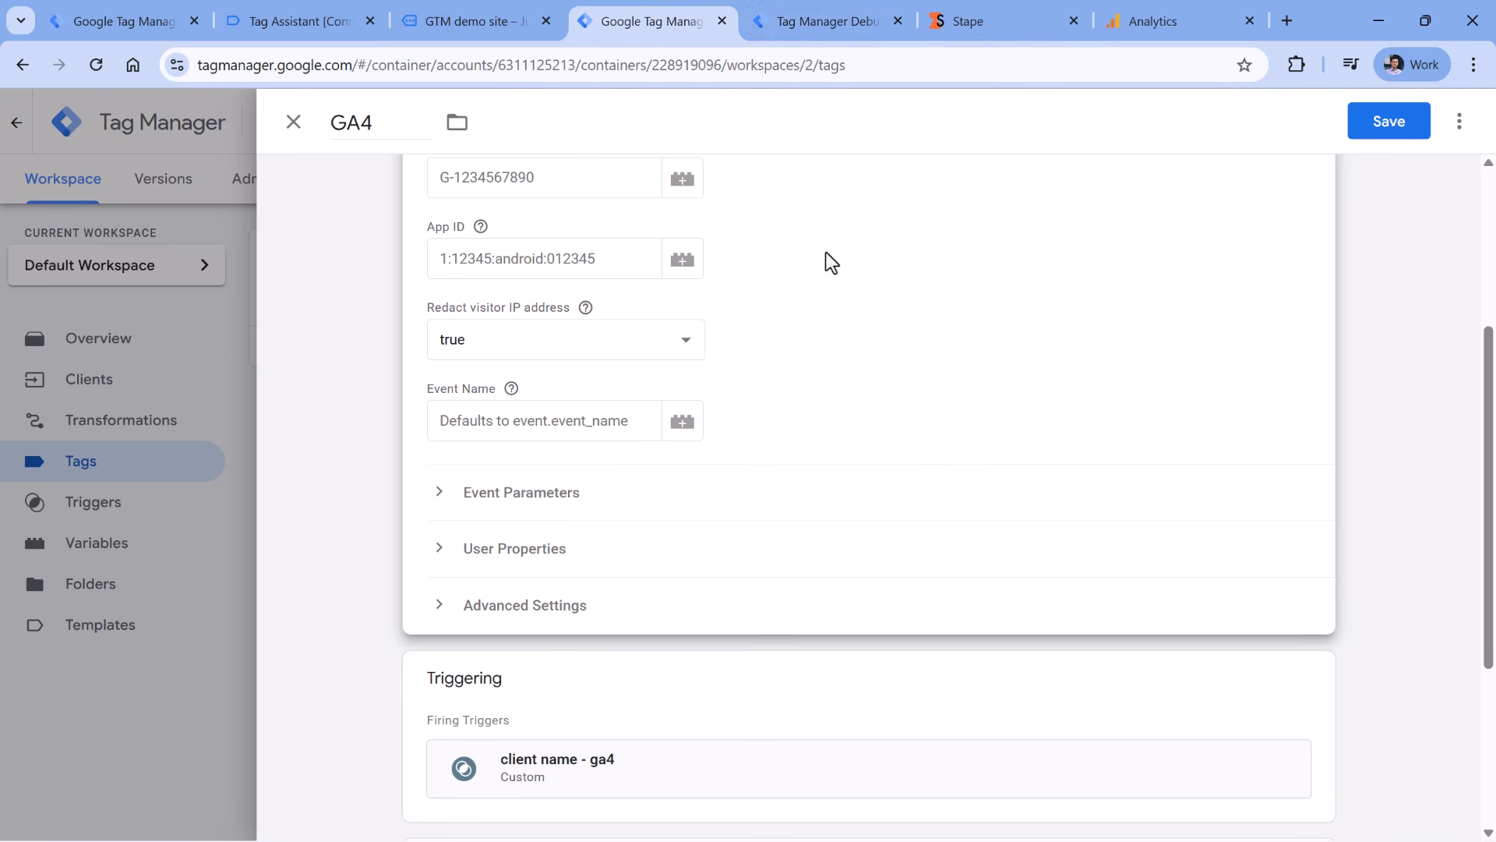
- Expand the GA4 tag's Event Parameters and review the tag's settings
left_click(554, 421)
left_click(882, 386)
left_click(497, 490)
scroll(681, 404, "down", 3)
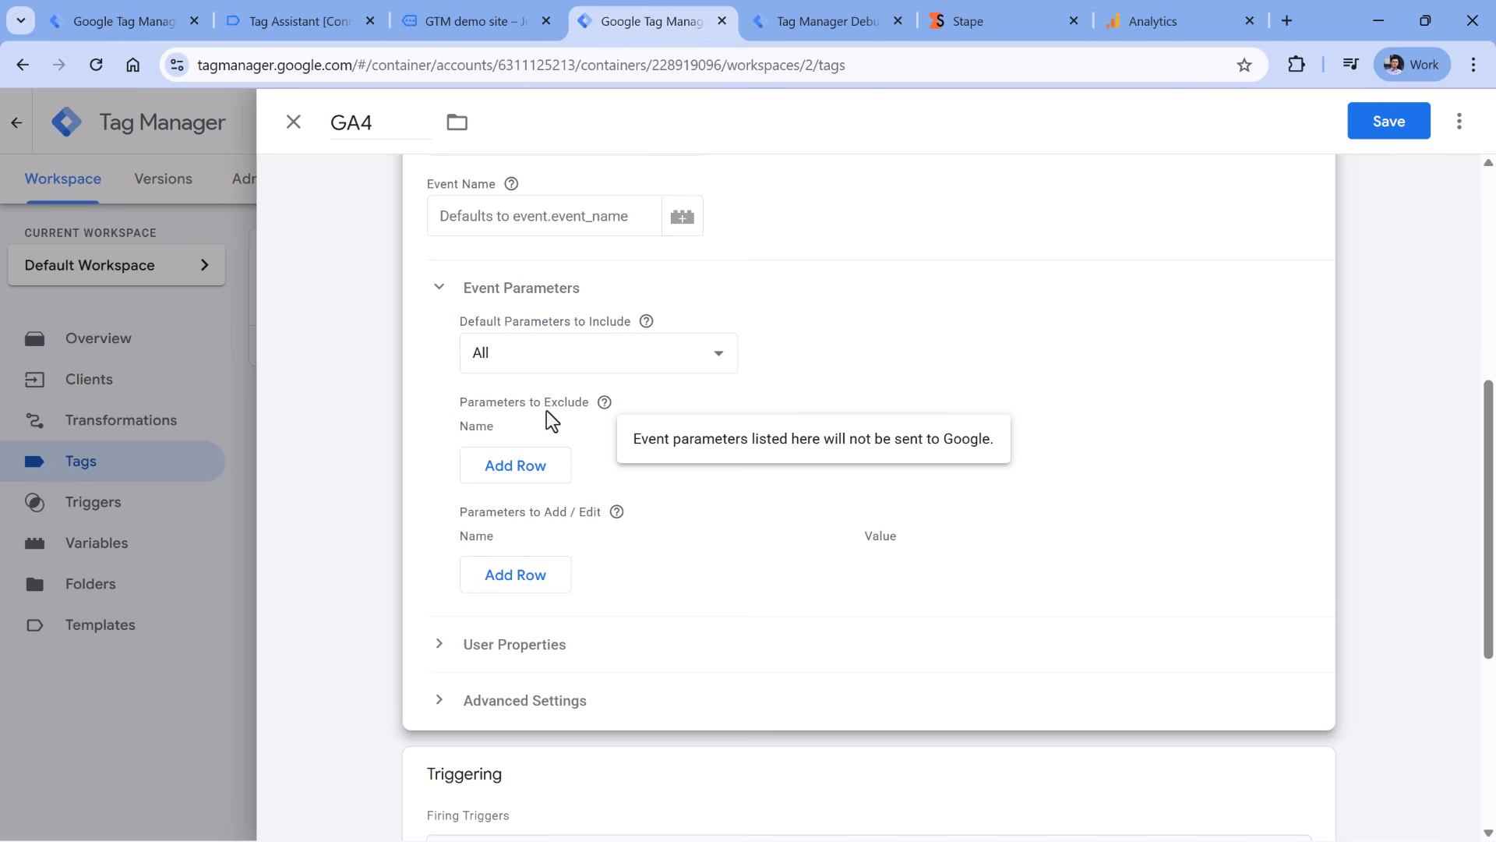
scroll(826, 374, "down", 5)
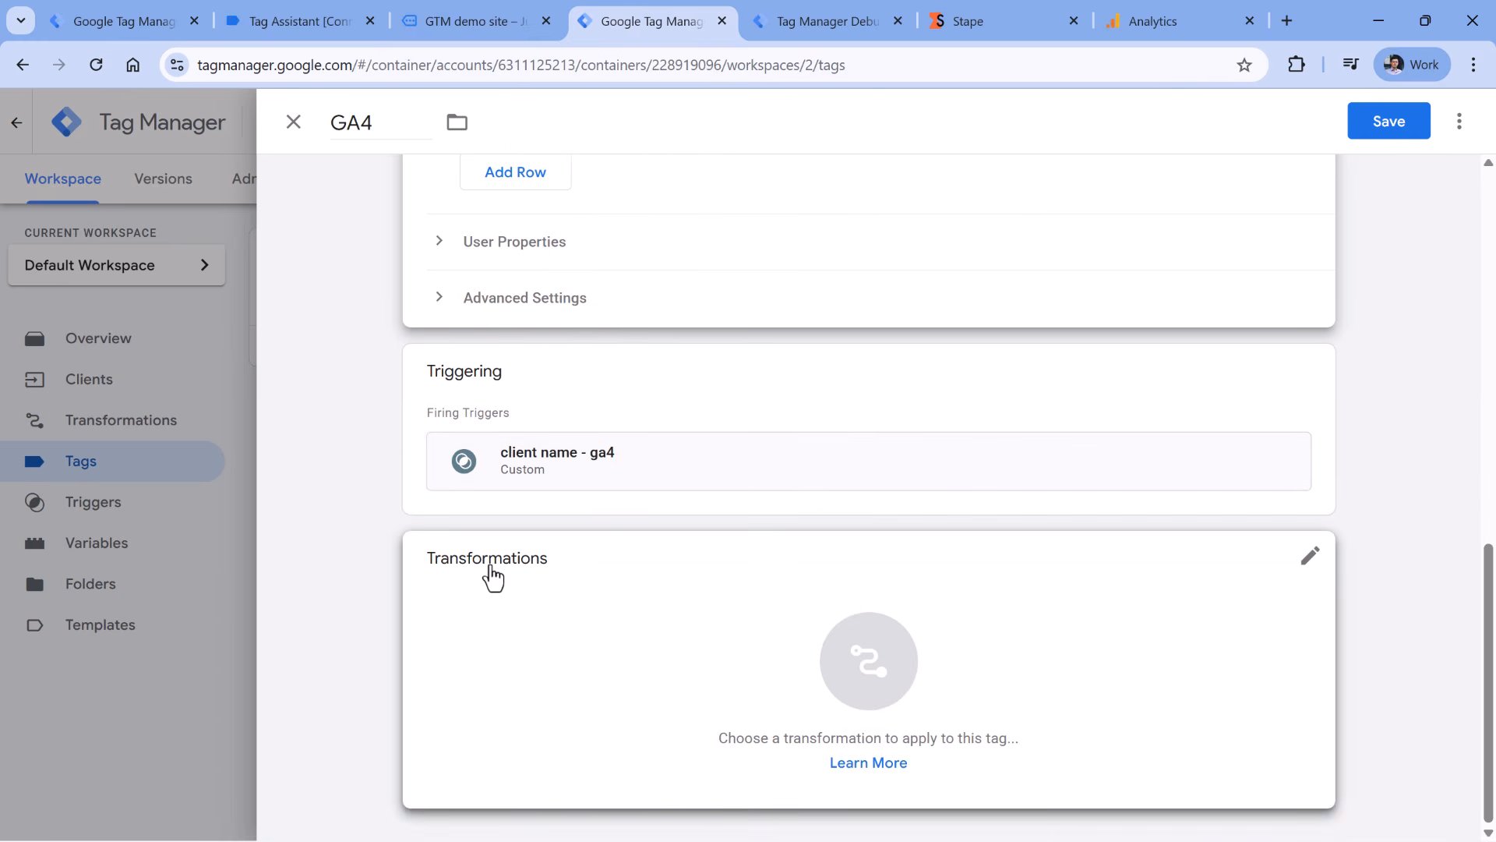
scroll(493, 576, "up", 9)
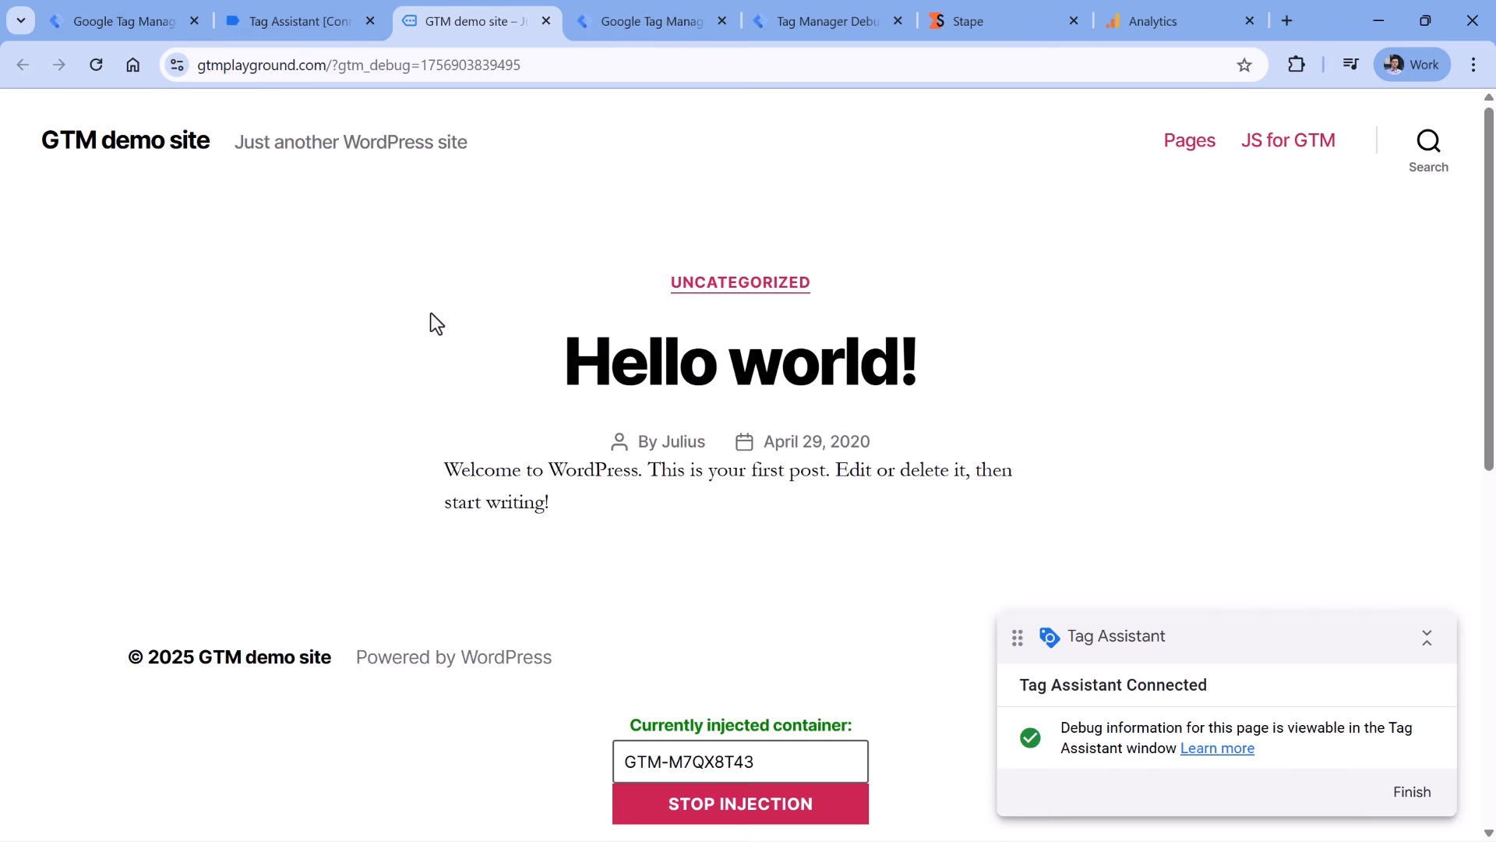
- Filter DevTools Network for gtm.js, reload, and confirm it loads from googletagmanager.com
key("ctrl+shift+i")
left_click(124, 328)
key("ctrl+a")
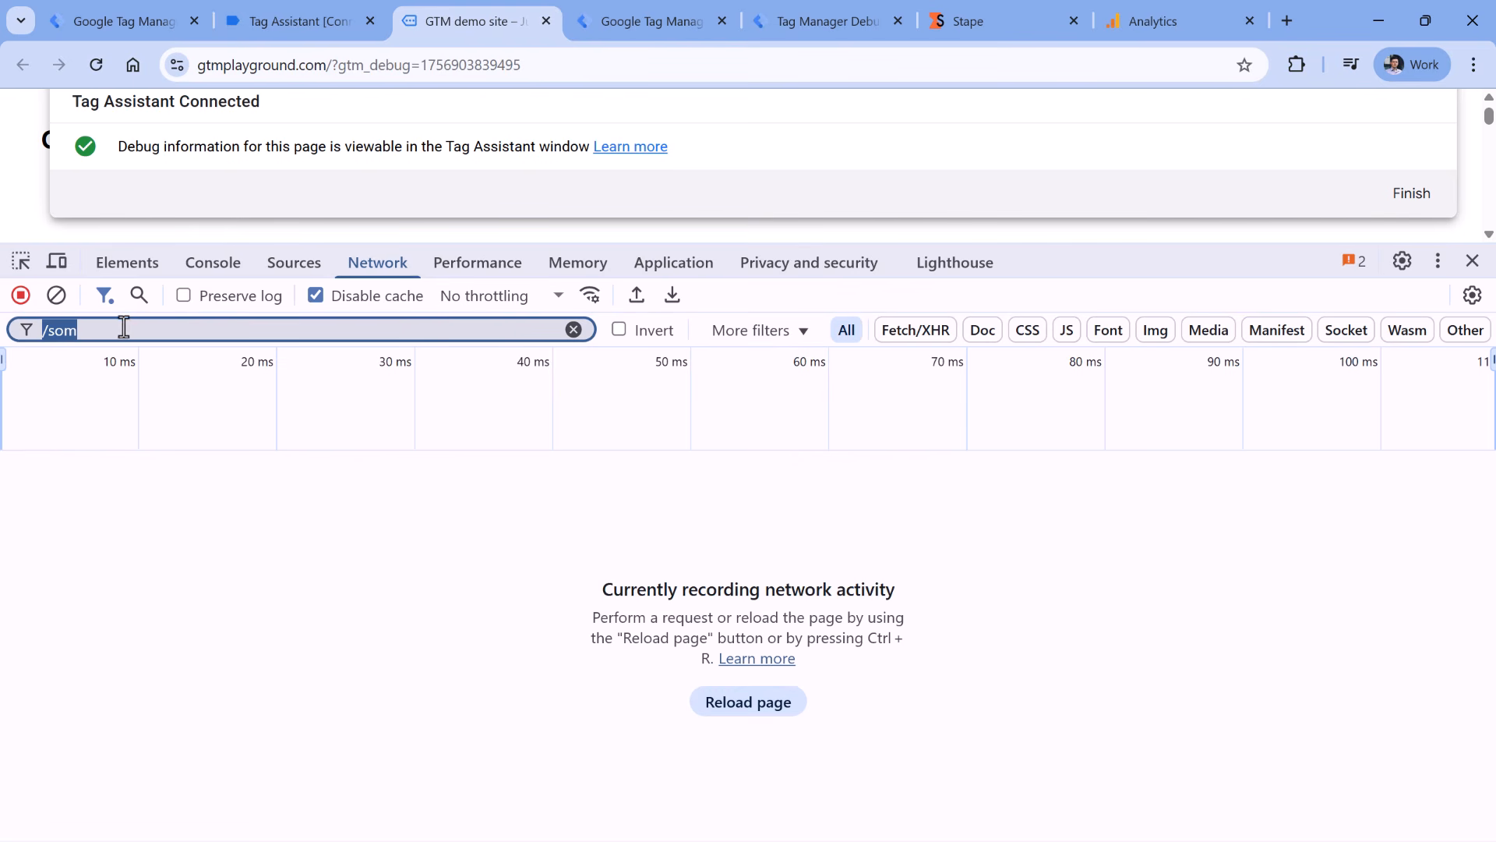
type("gtm.")
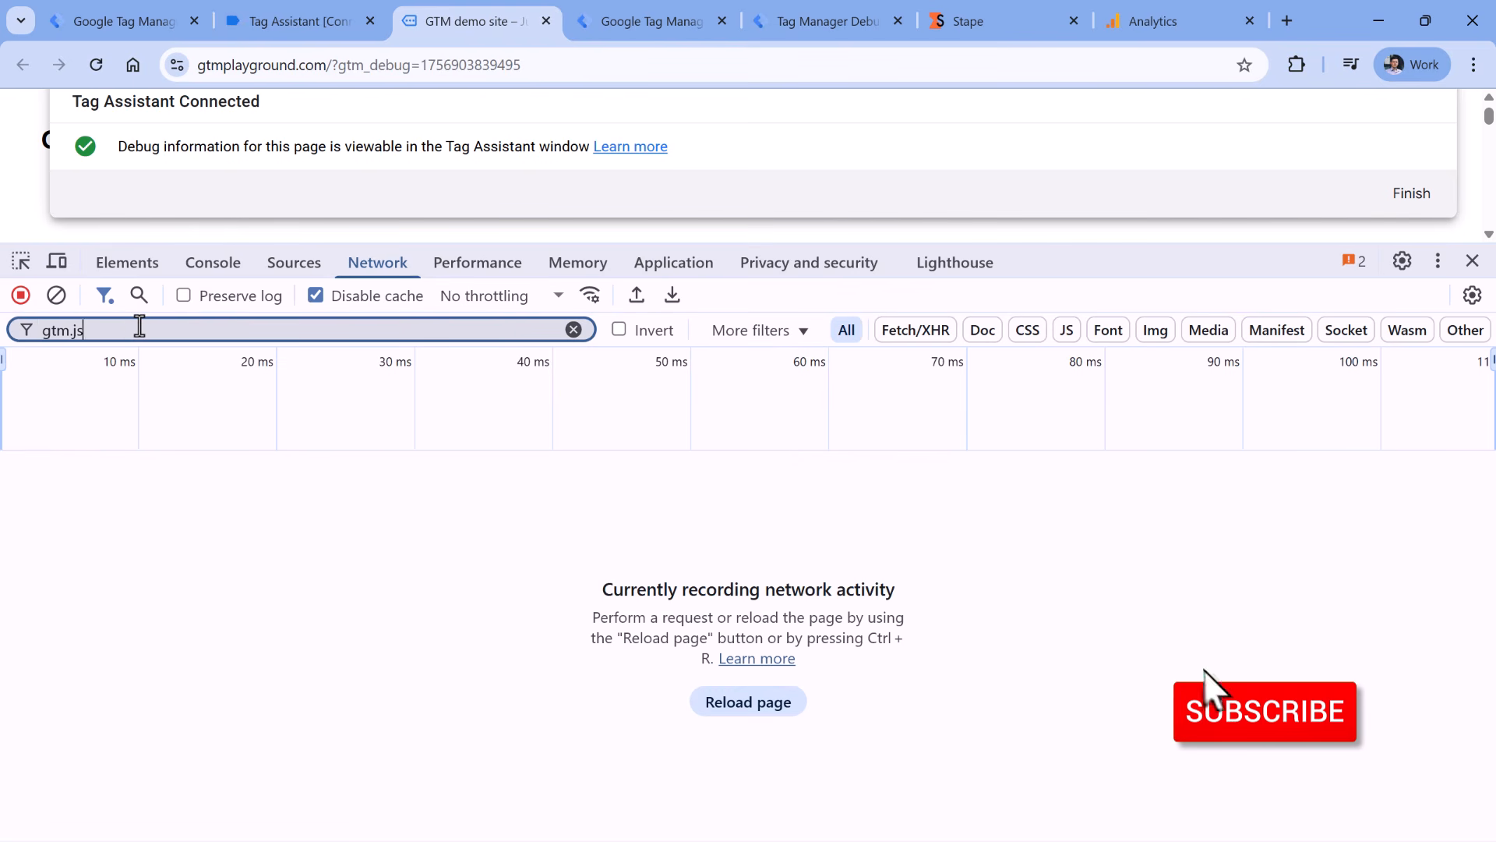
type("js")
key("ctrl+r")
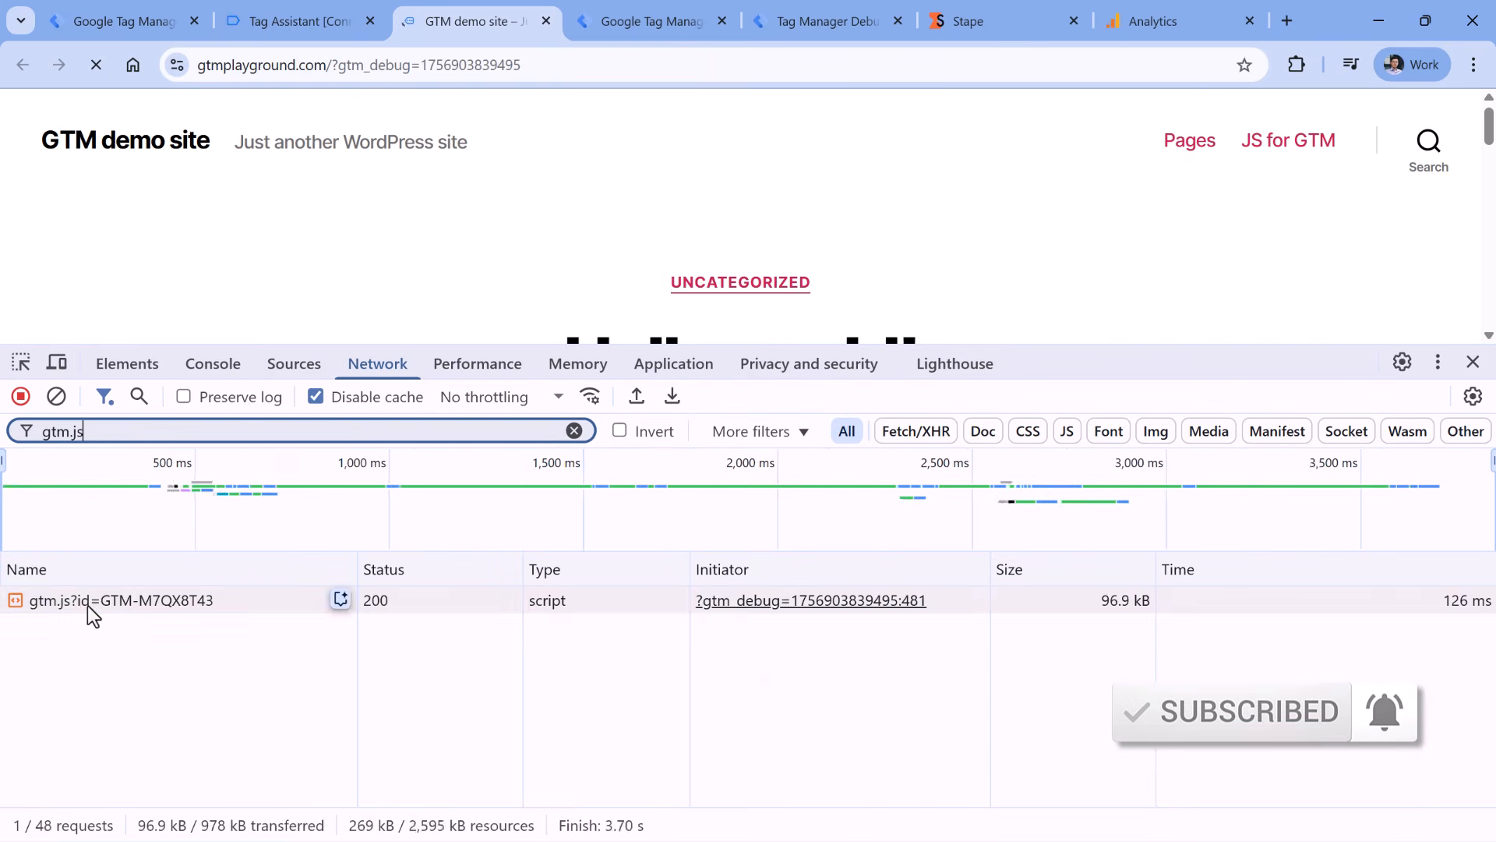
left_click(87, 604)
left_click(427, 570)
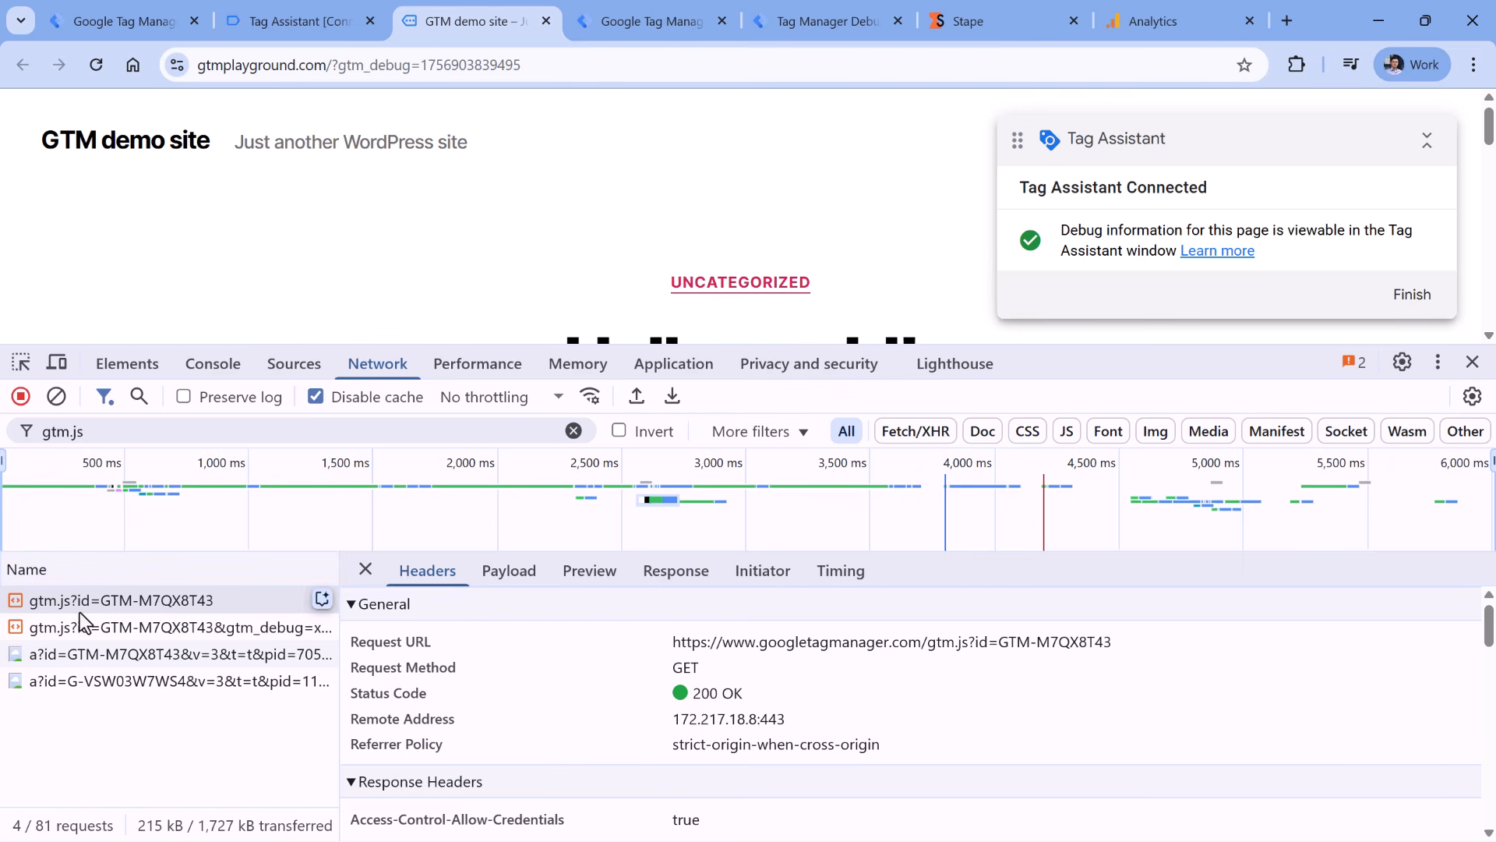
left_click_drag(760, 643, 847, 654)
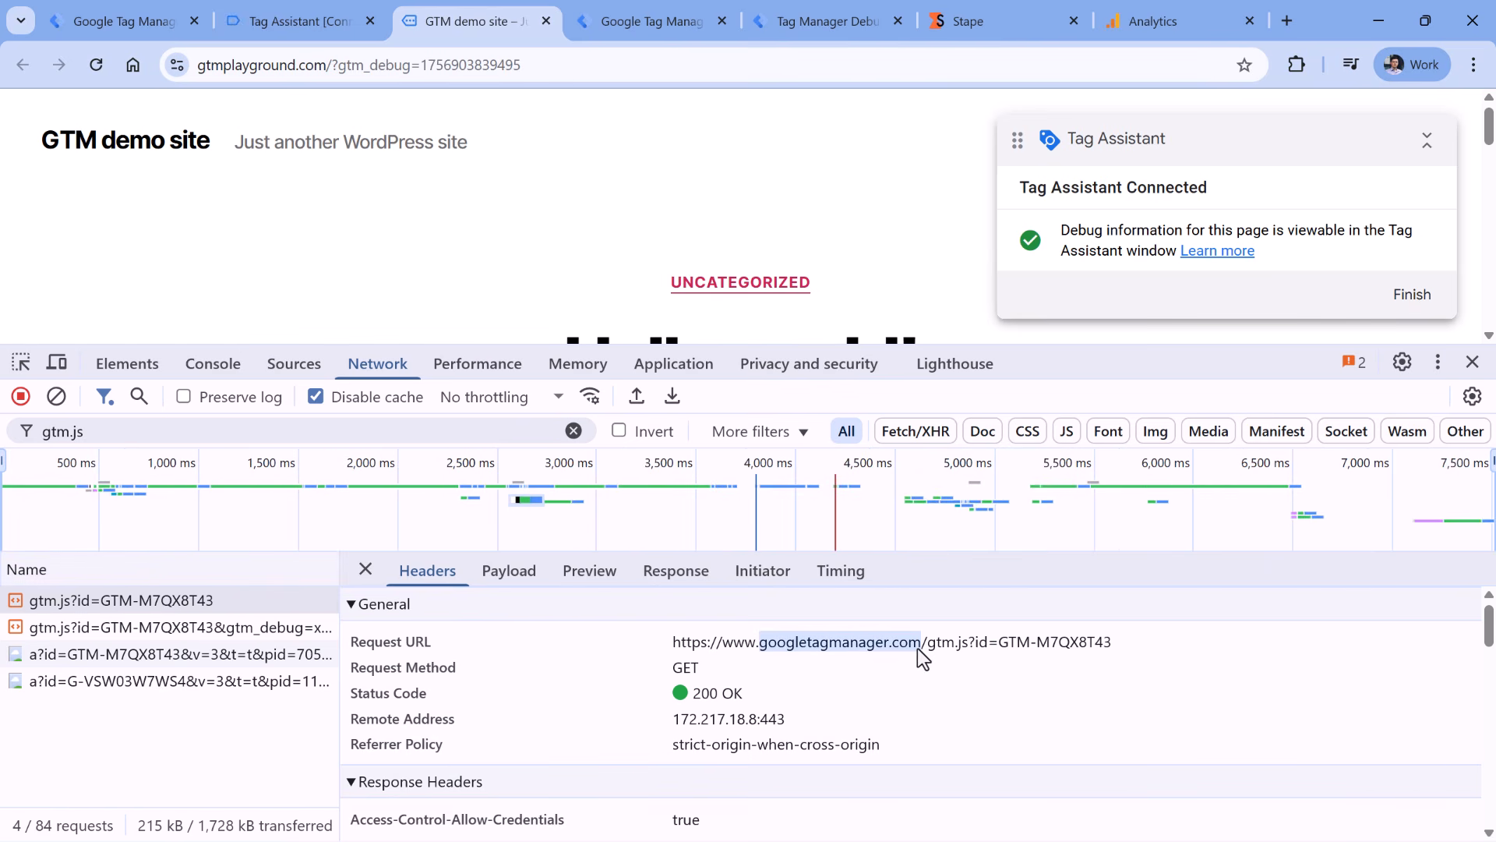
- Filter for gtag and confirm its Request URL is on googletagmanager.com
triple_click(71, 434)
type("gta")
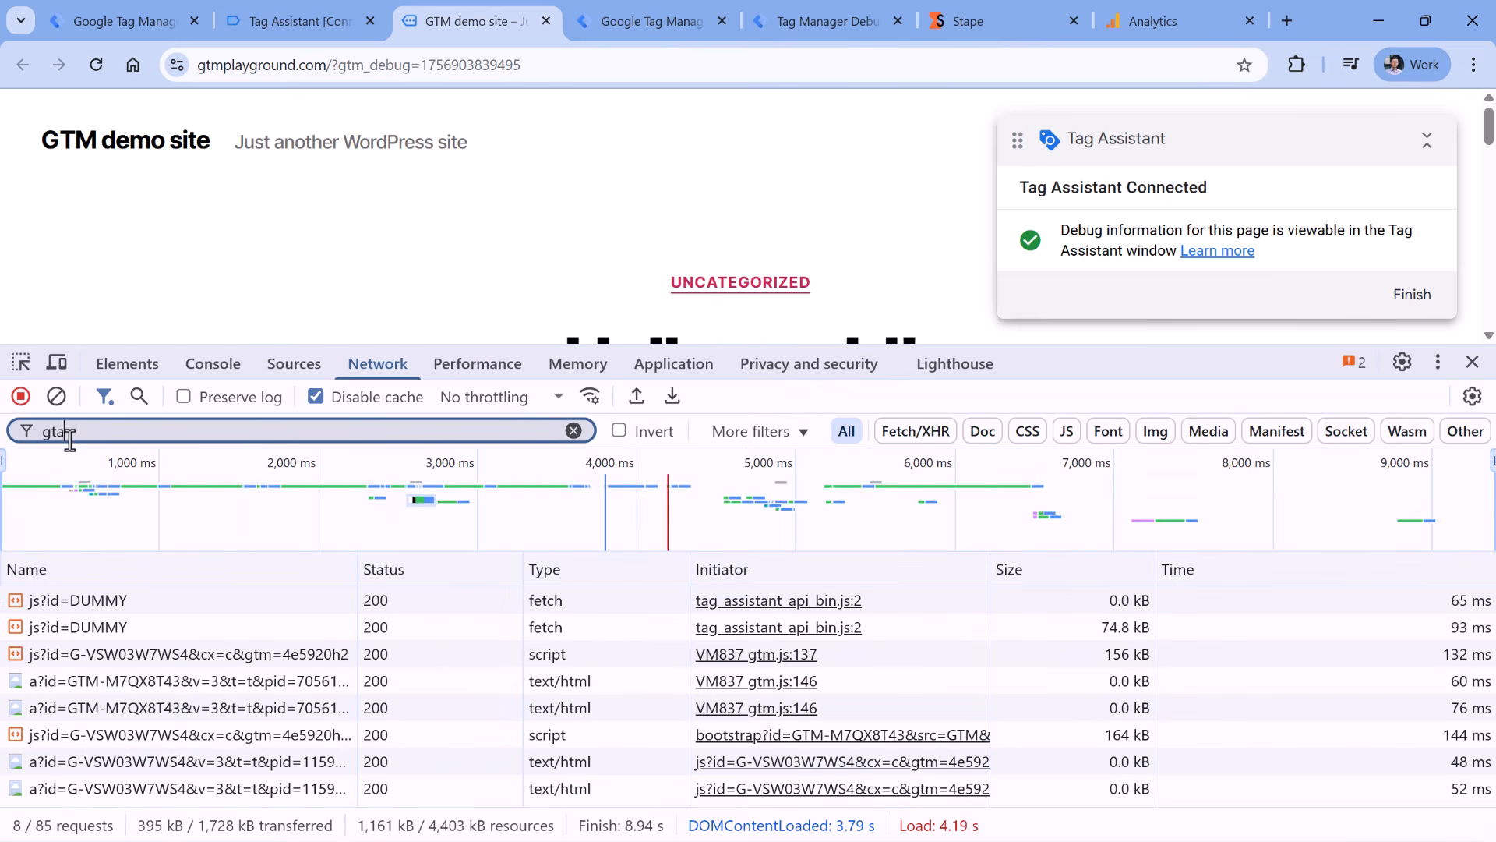
type("g")
left_click(335, 654)
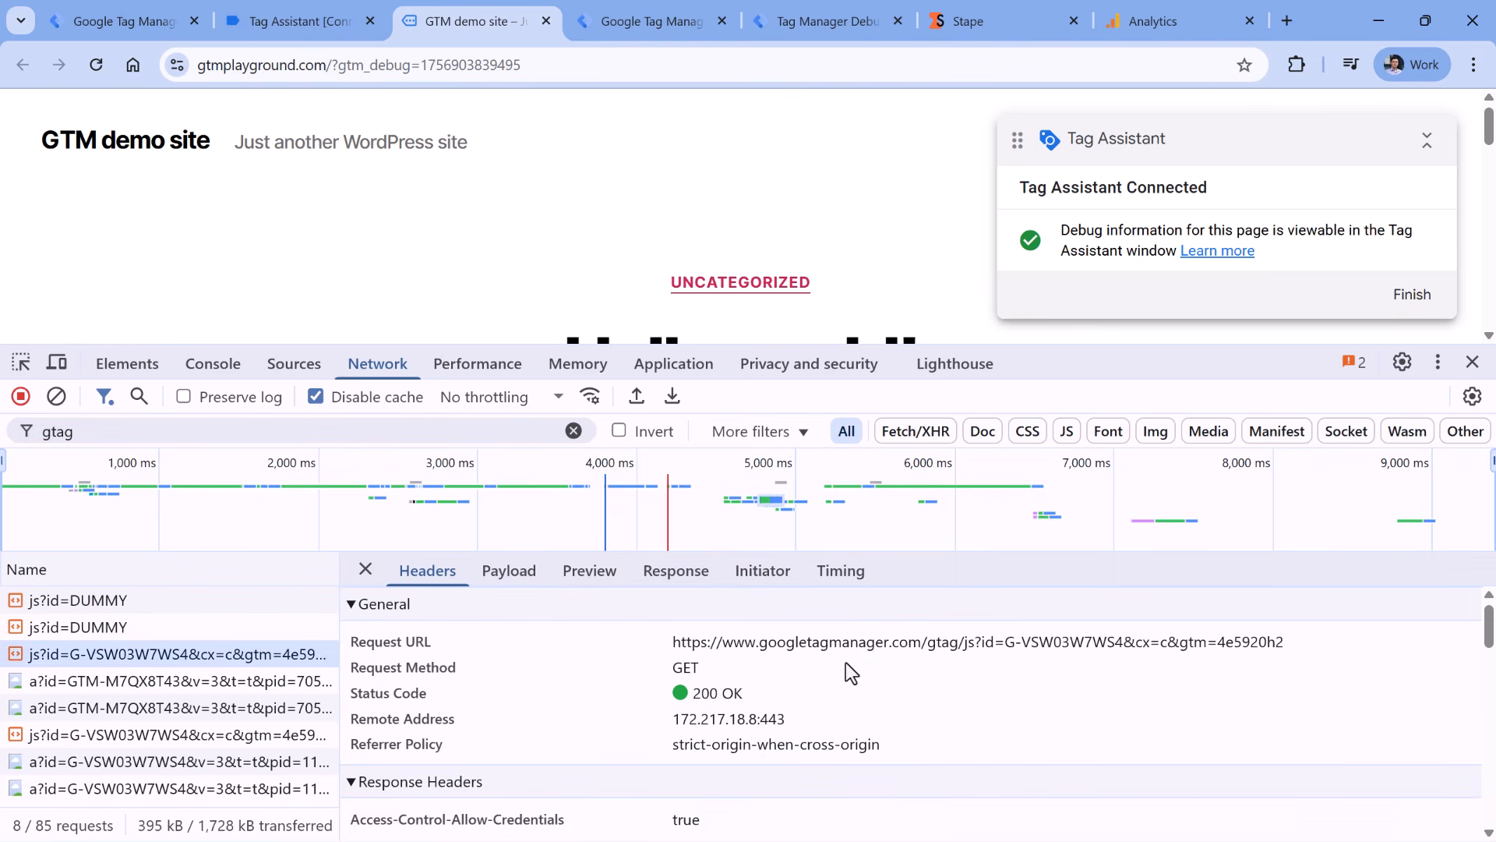
left_click_drag(764, 651, 899, 654)
left_click(914, 659)
key("ctrl+6")
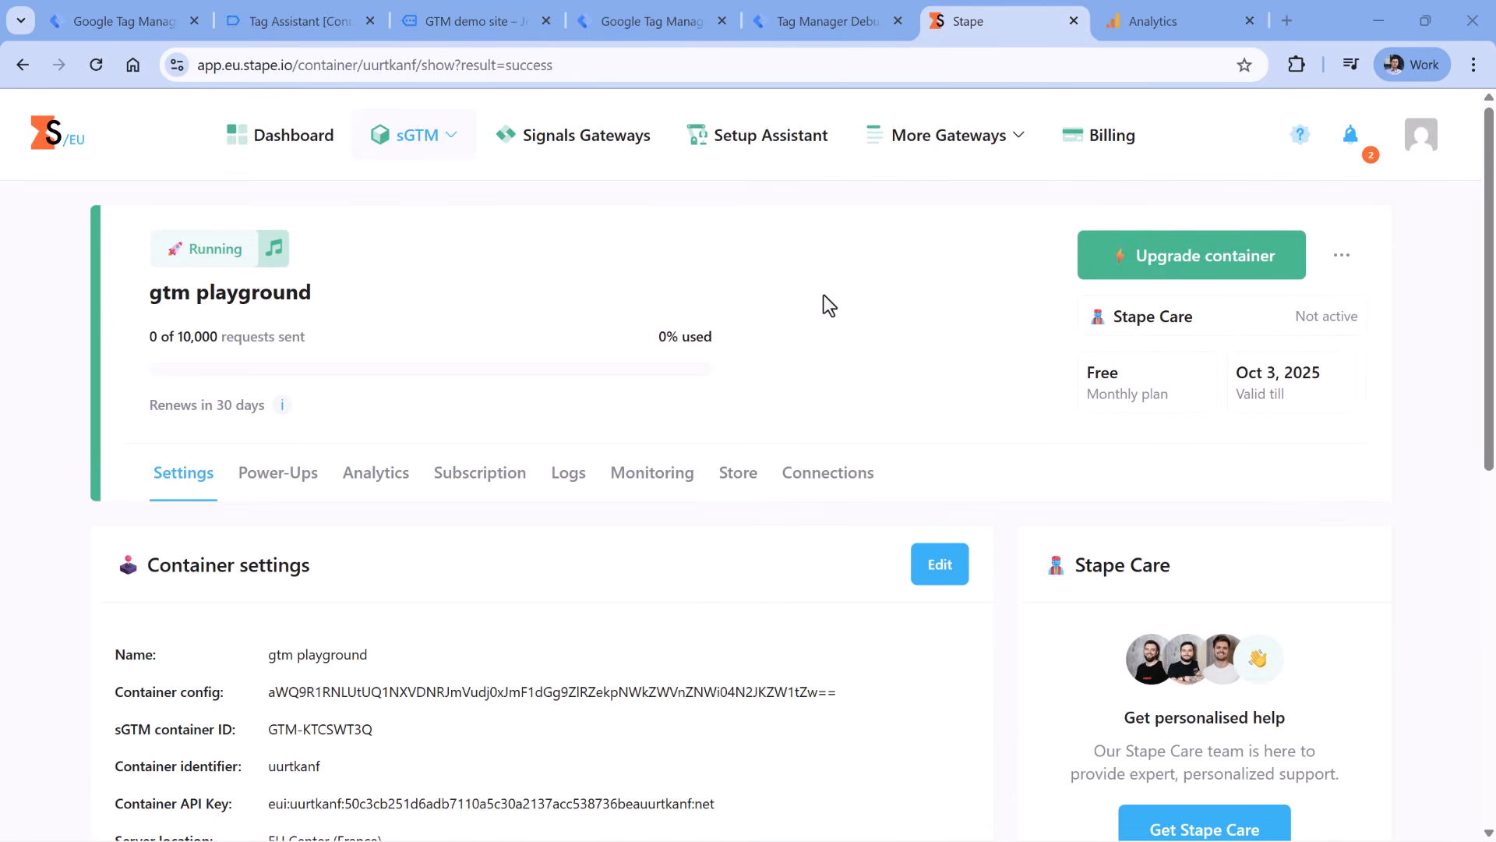
- Turn on Stape's Custom Loader power-up and save the change
left_click(280, 487)
scroll(382, 351, "down", 4)
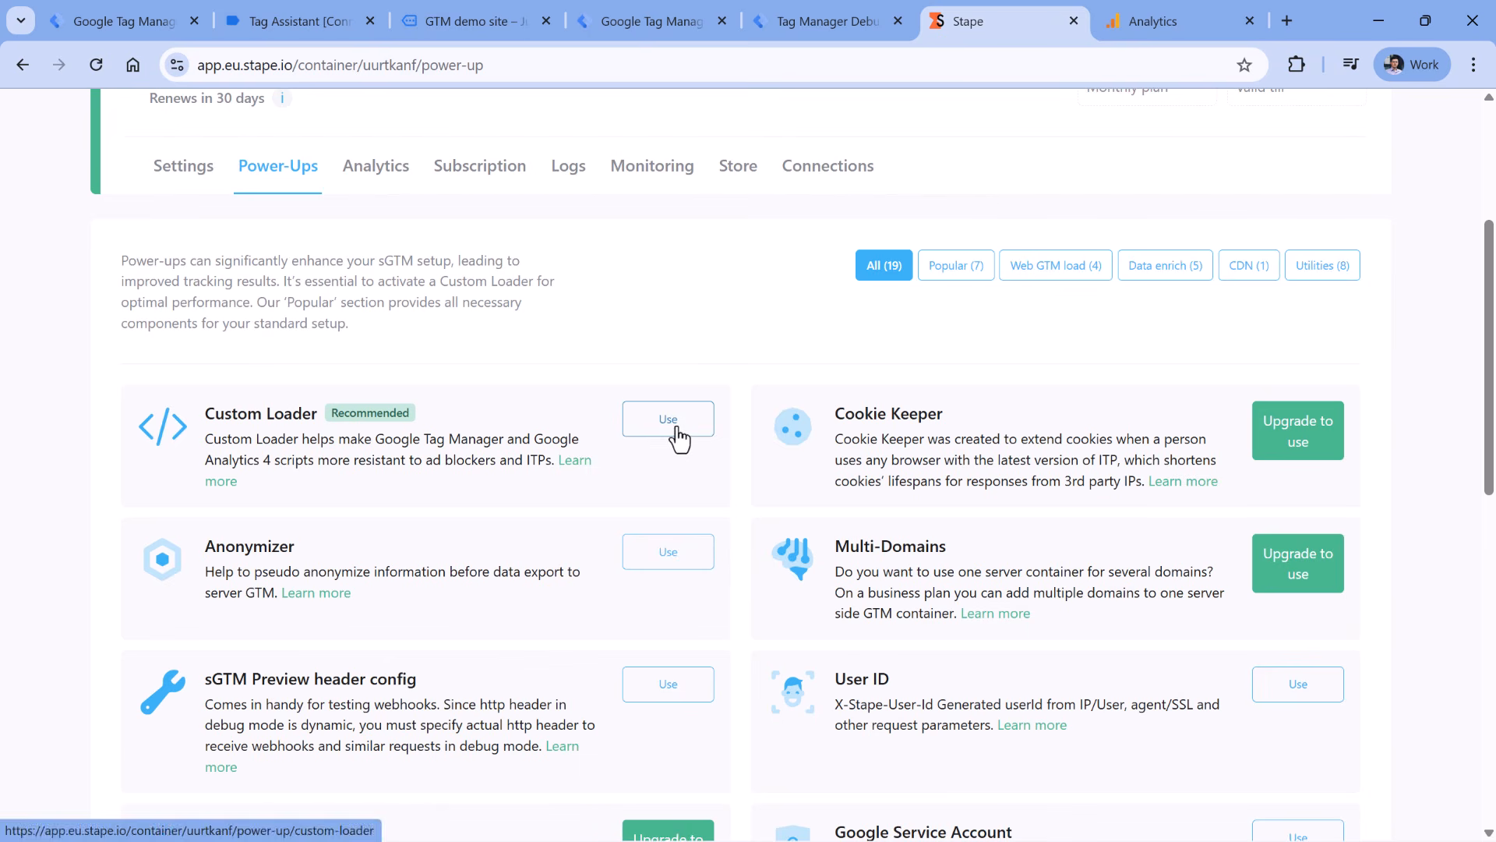
left_click(643, 431)
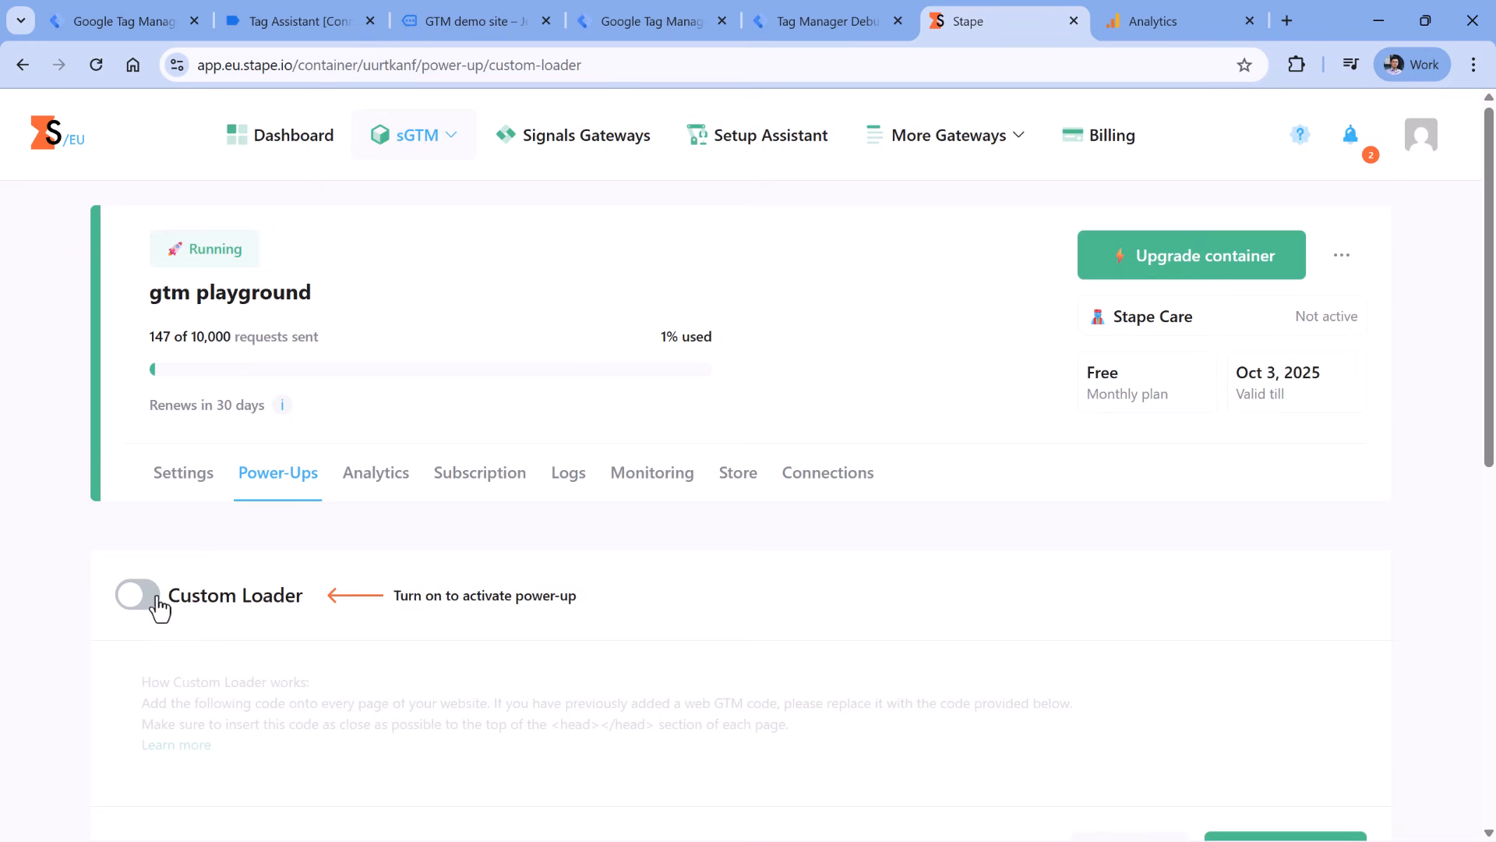
left_click(148, 599)
scroll(979, 423, "down", 6)
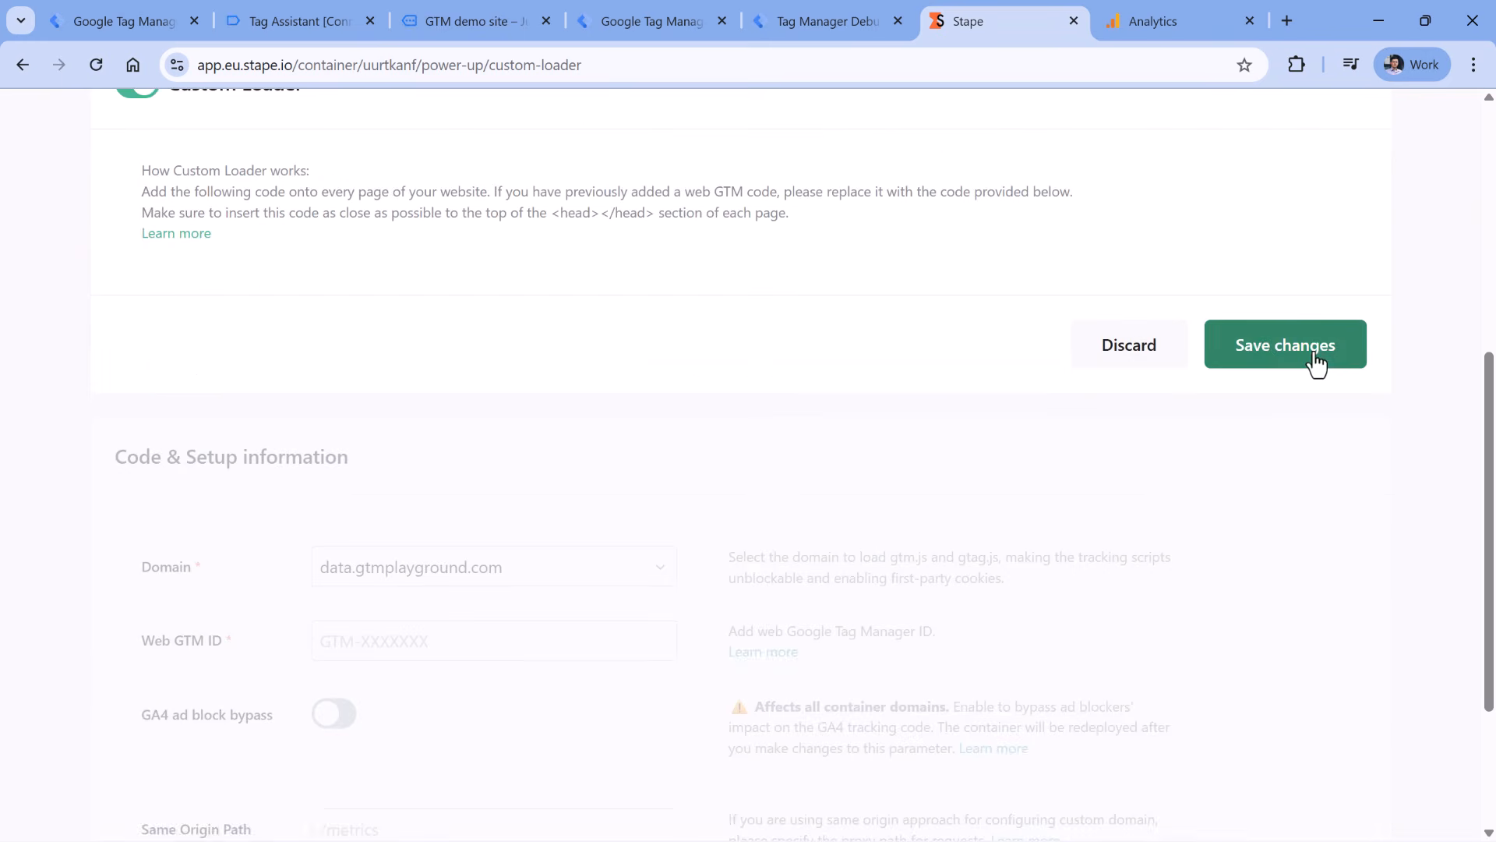
left_click(1312, 363)
scroll(545, 405, "down", 3)
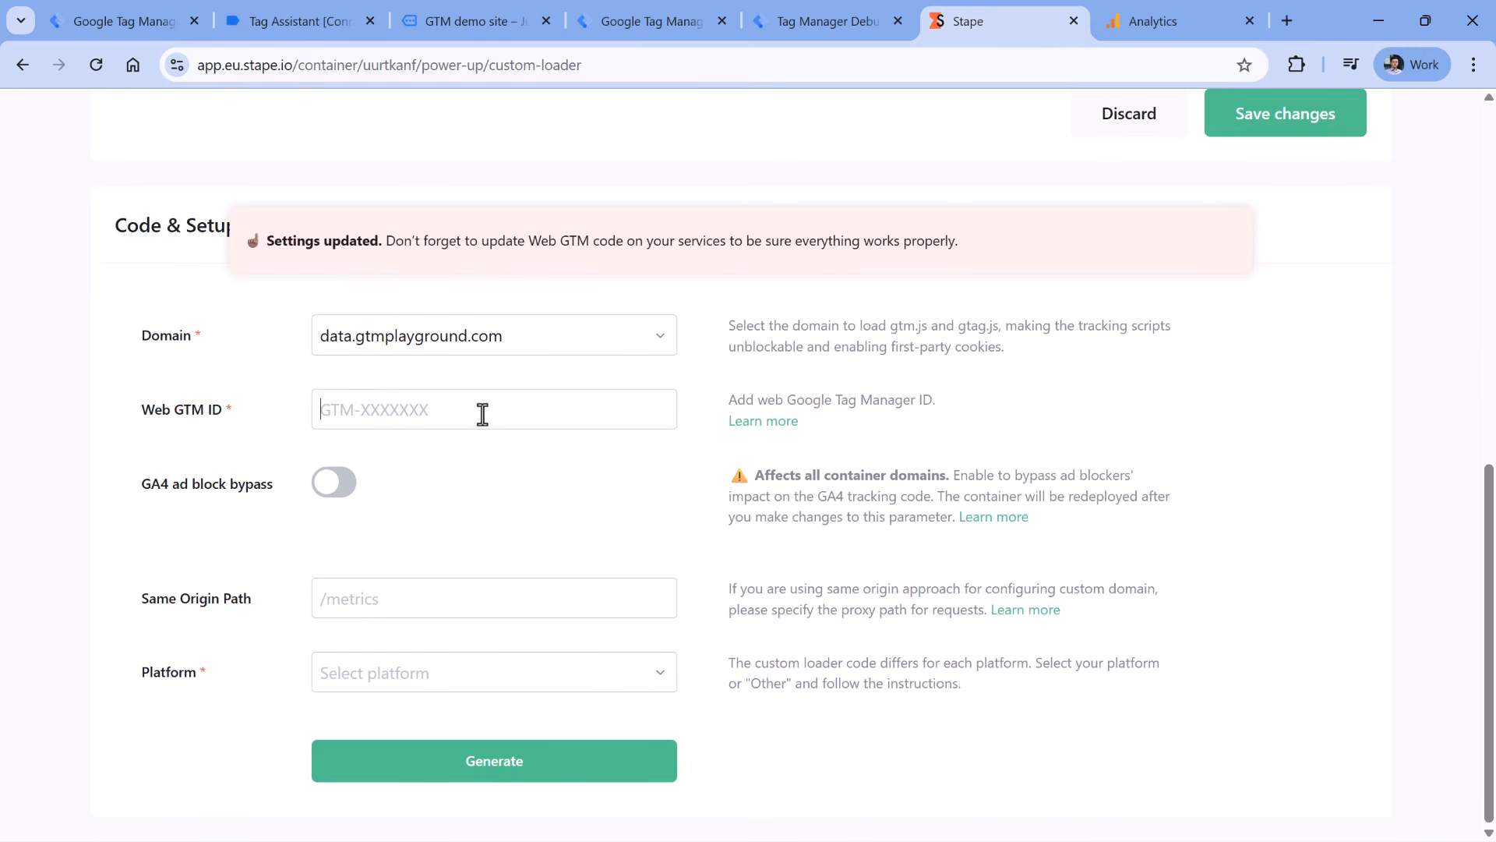
- Copy the web container ID GTM-M7QX8T43 from Tag Manager into Web GTM ID
left_click(214, 415)
left_click(115, 25)
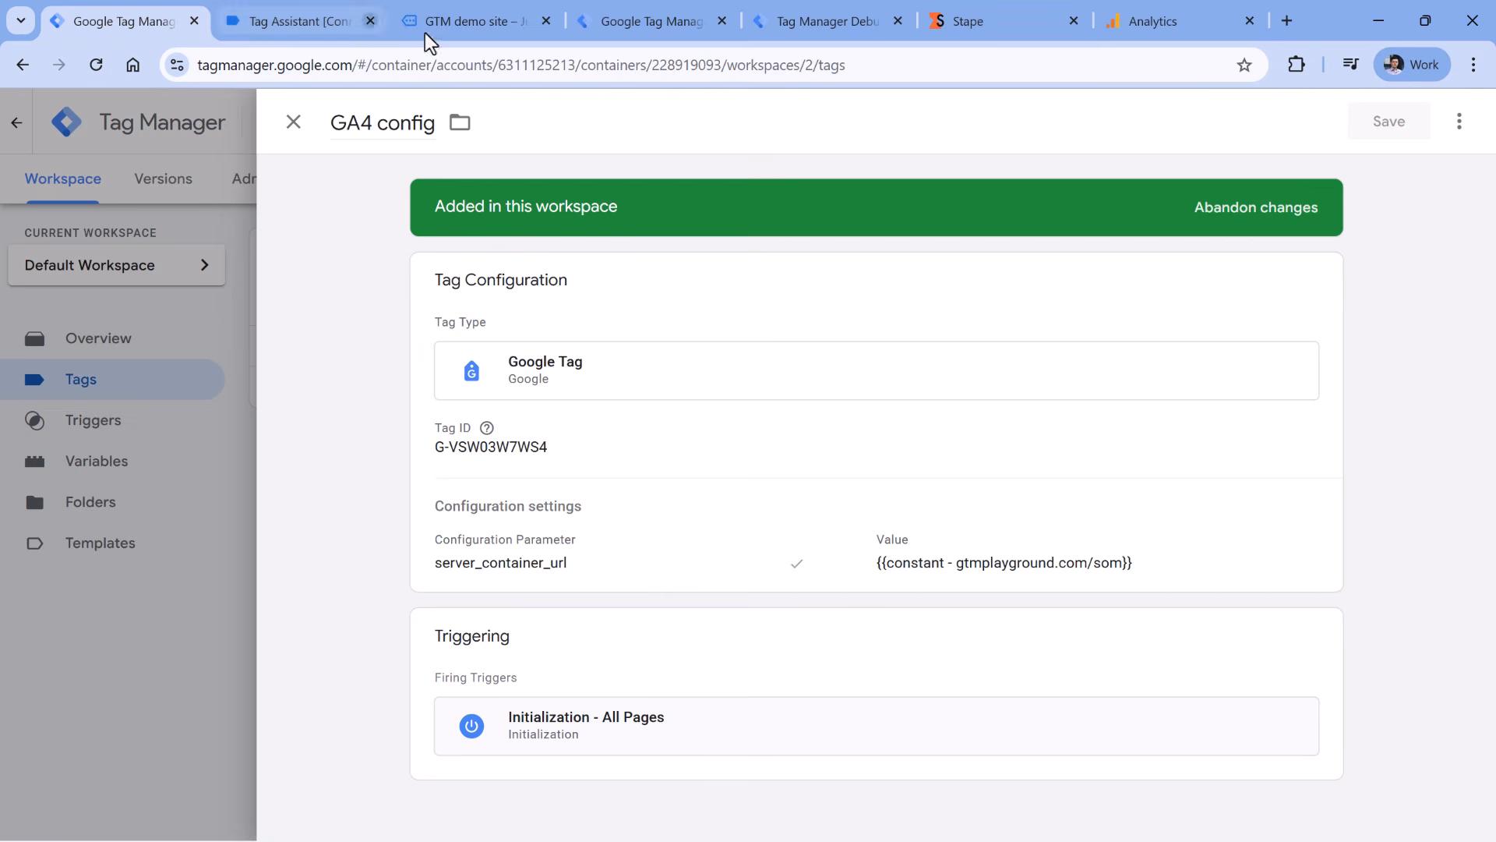
left_click(294, 129)
left_click(1021, 187)
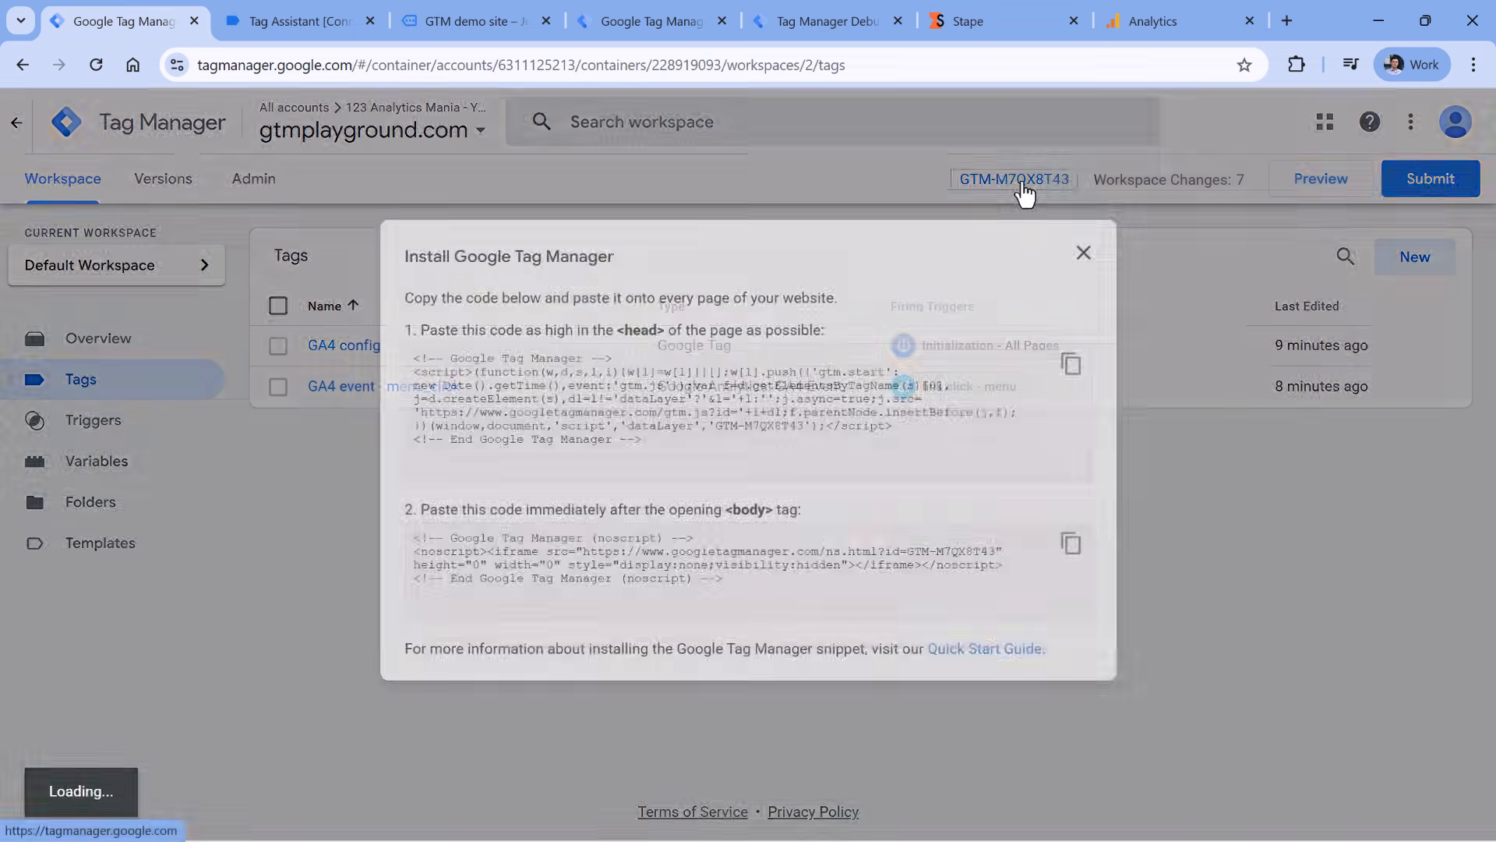
left_click_drag(715, 425, 805, 427)
right_click(787, 430)
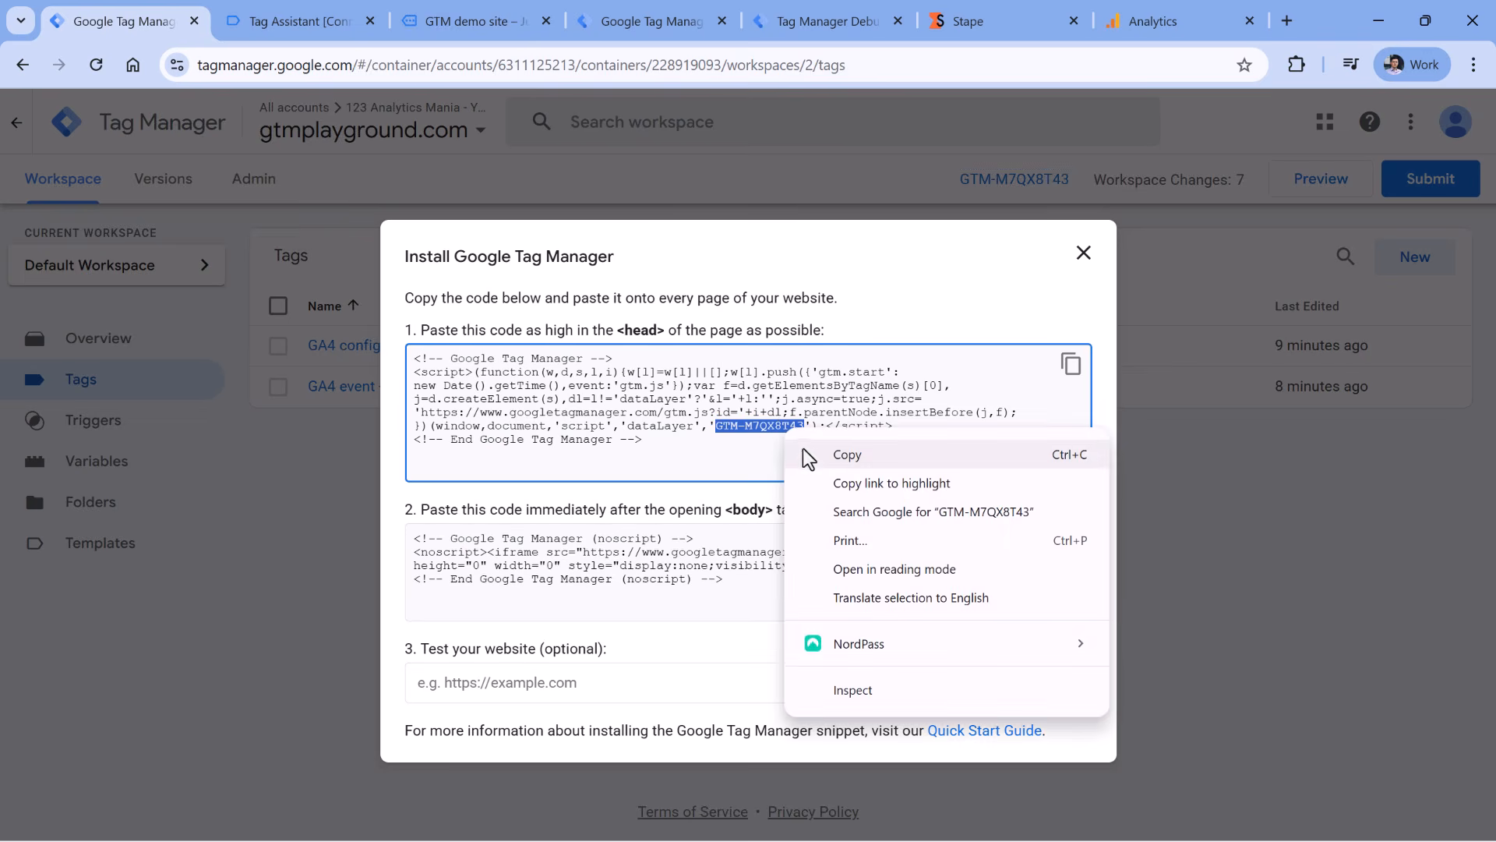
left_click(810, 456)
left_click(966, 21)
left_click(347, 413)
key("ctrl+v")
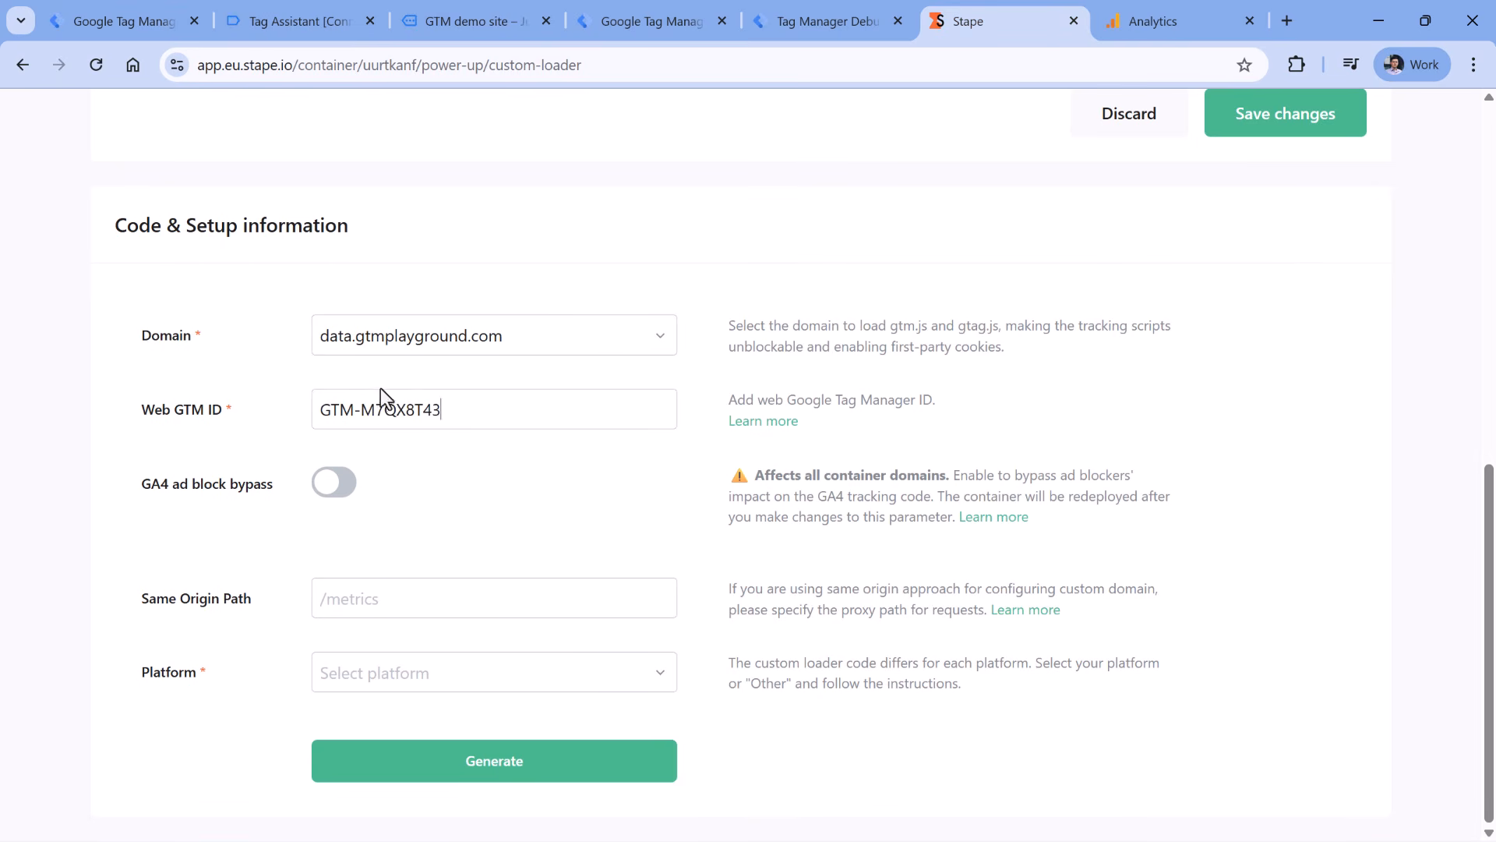
- Enable GA4 ad block bypass, set Same Origin Path /som, choose platform Other, and generate the loader code
left_click(332, 488)
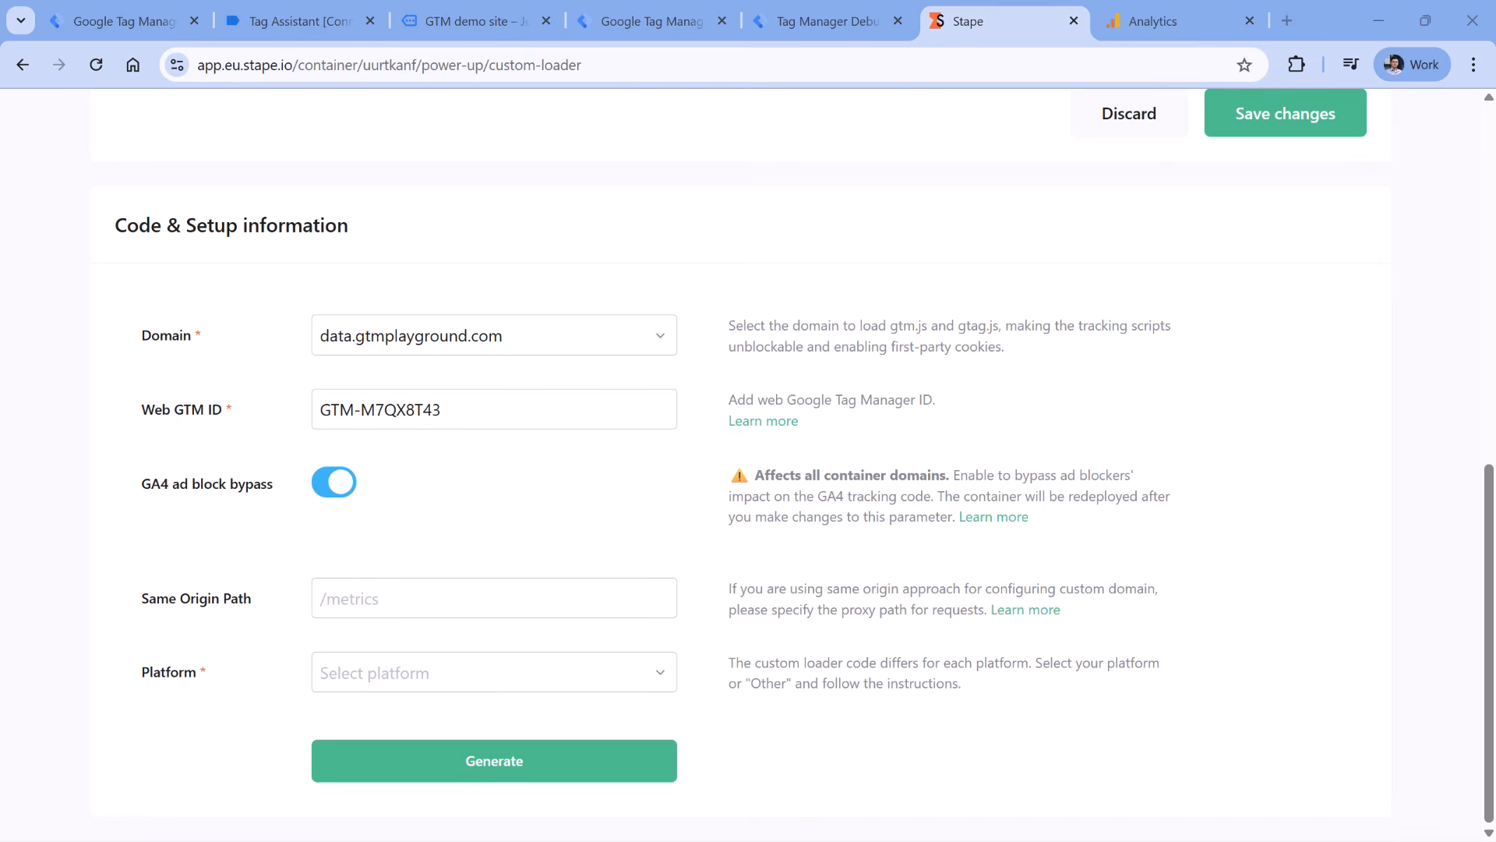
left_click(398, 608)
type("/som")
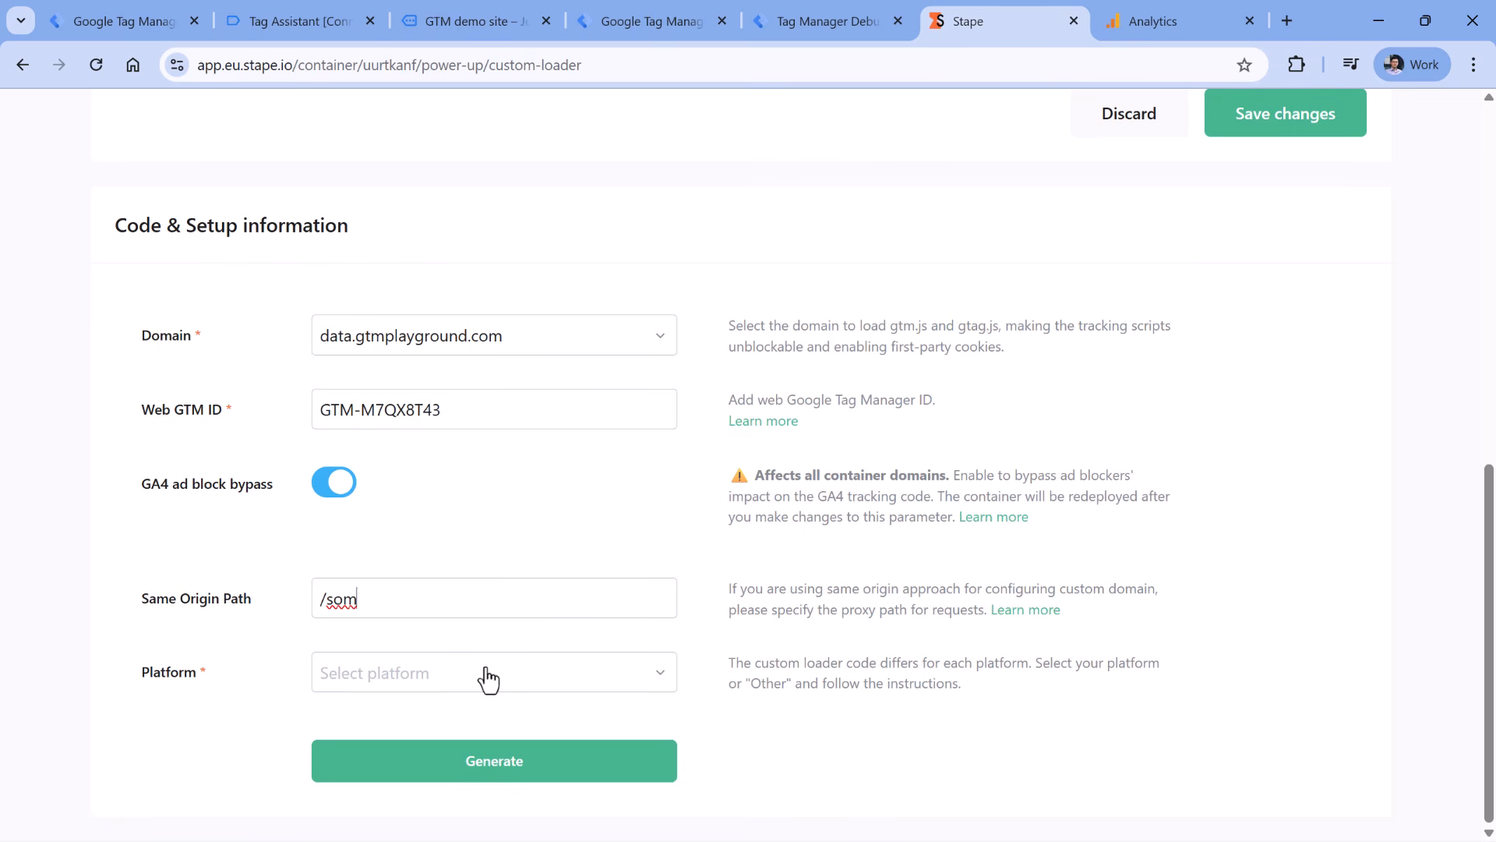
left_click(488, 679)
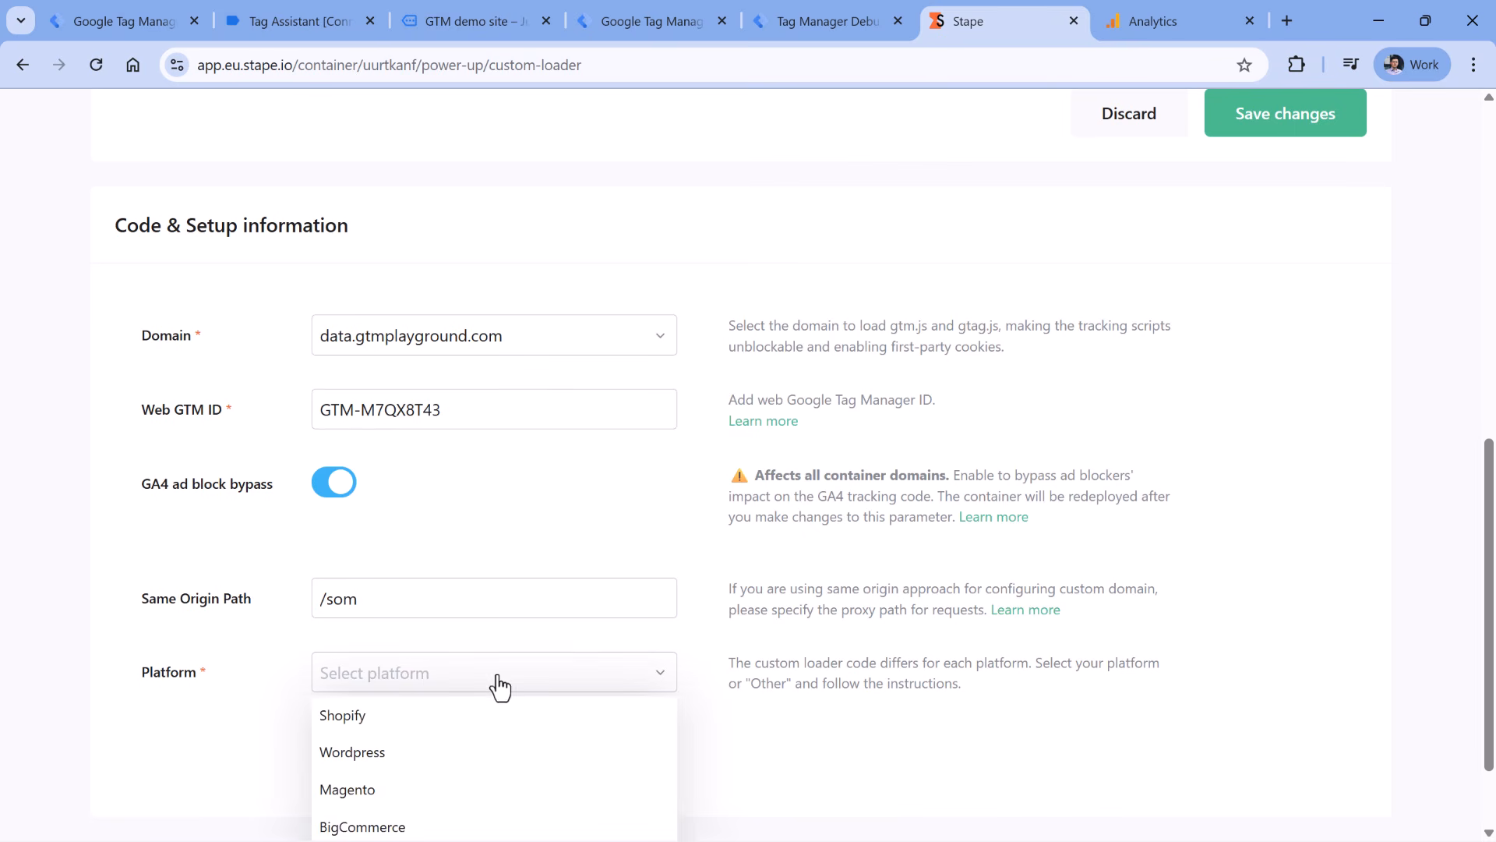
scroll(631, 592, "down", 1)
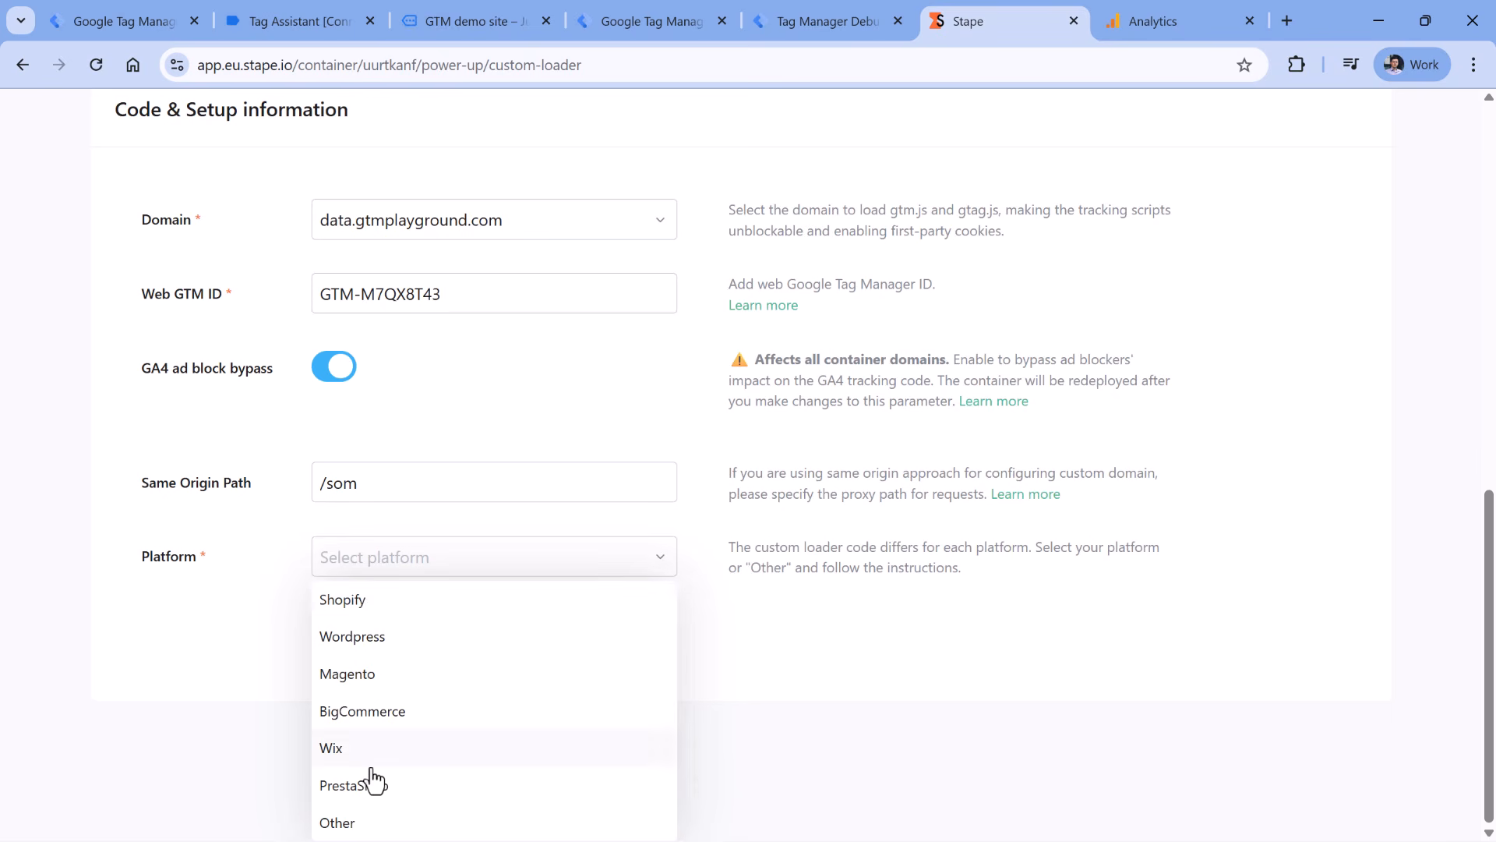
left_click(348, 824)
left_click(517, 771)
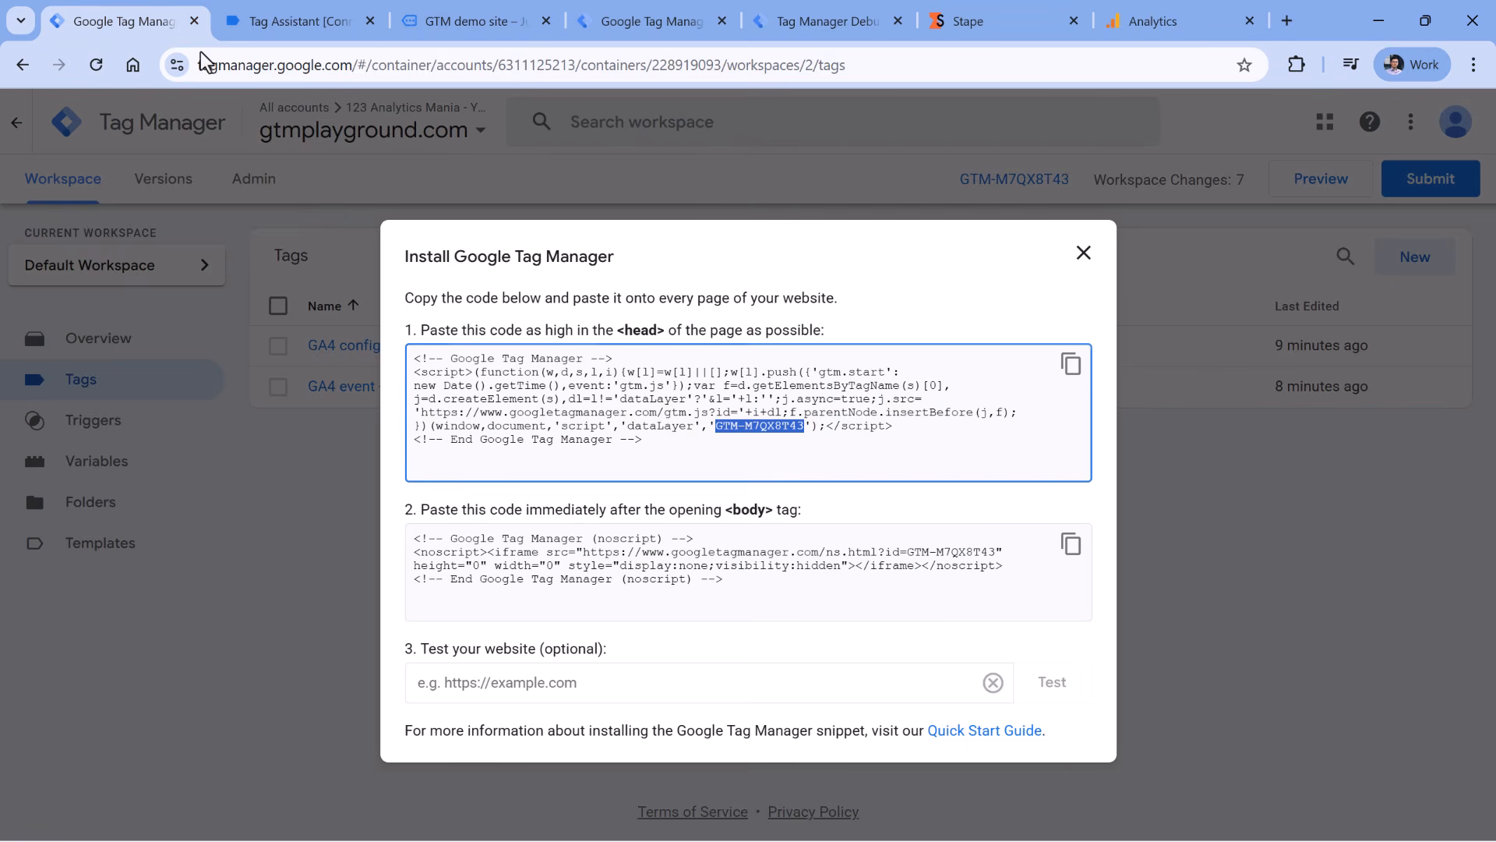
- Compare the standard GTM head snippet with Stape's custom-loader head snippet
left_click_drag(771, 427, 405, 357)
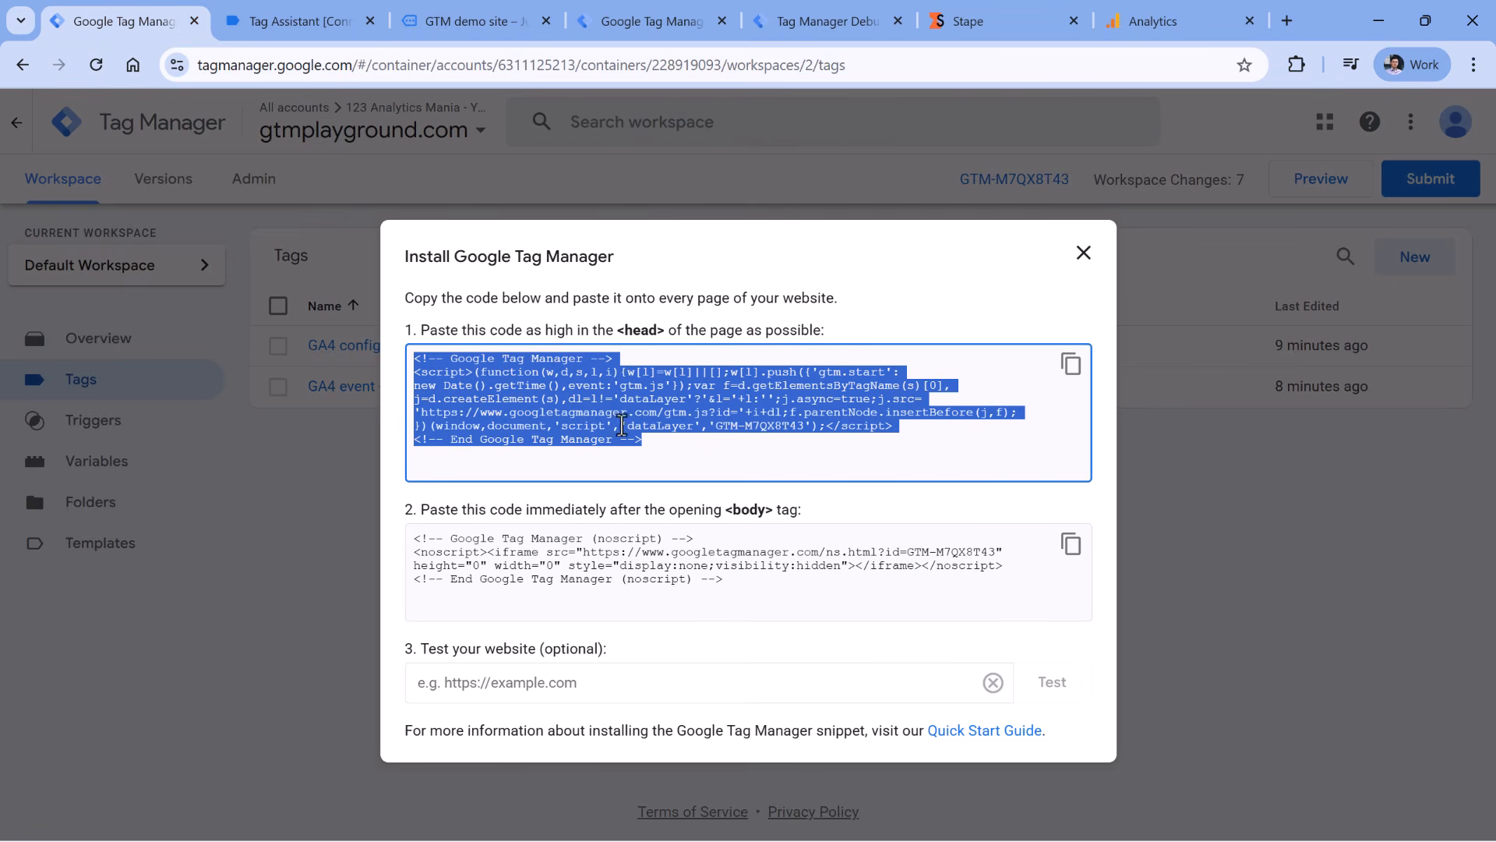
left_click(982, 21)
left_click_drag(815, 321, 1069, 465)
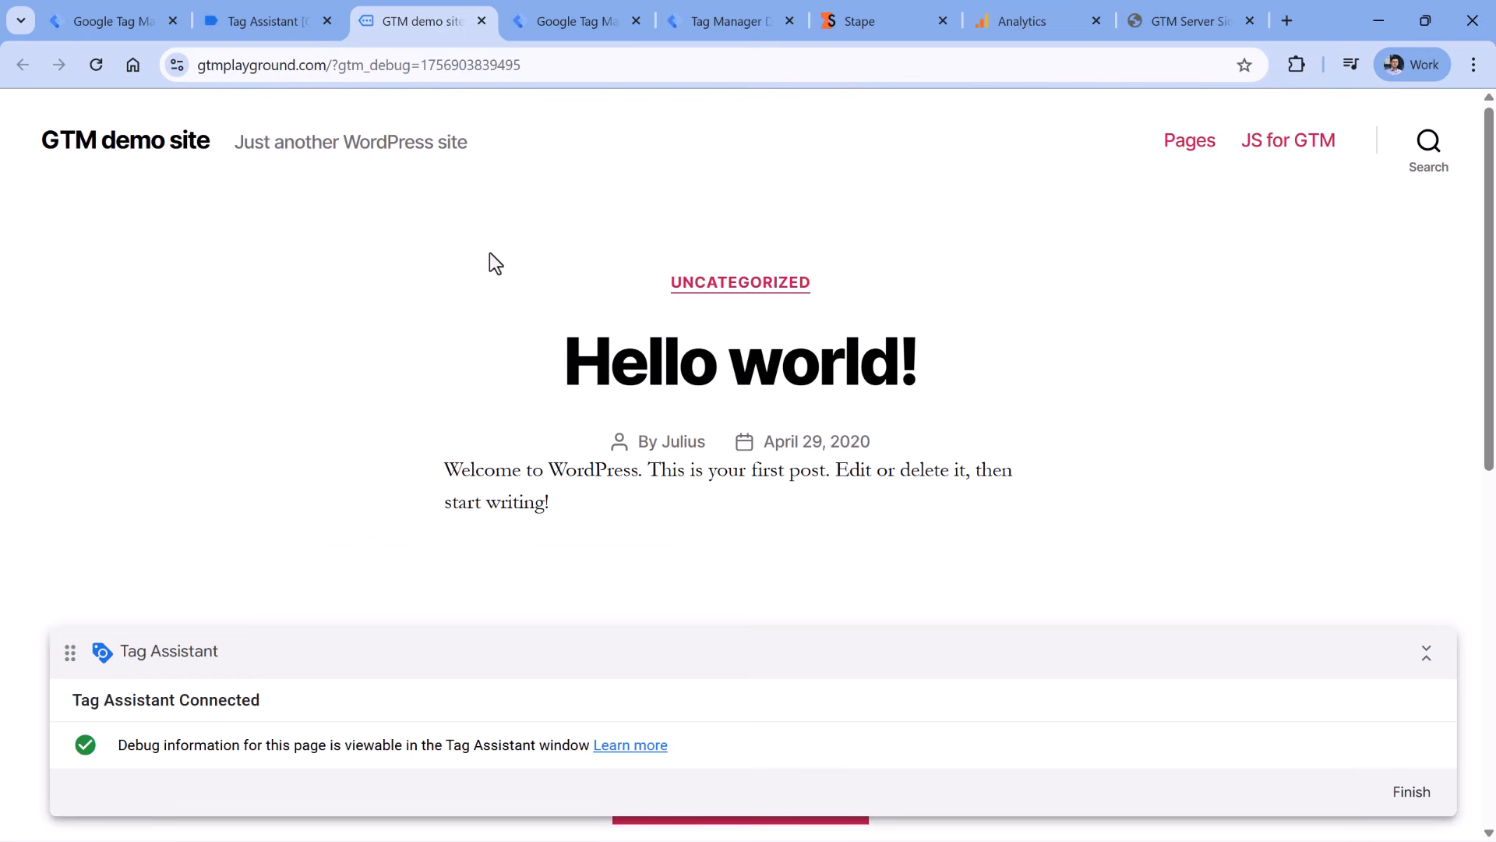
- Regenerate the Stape custom loader for the Wordpress platform to get its setup parameters
left_click(890, 25)
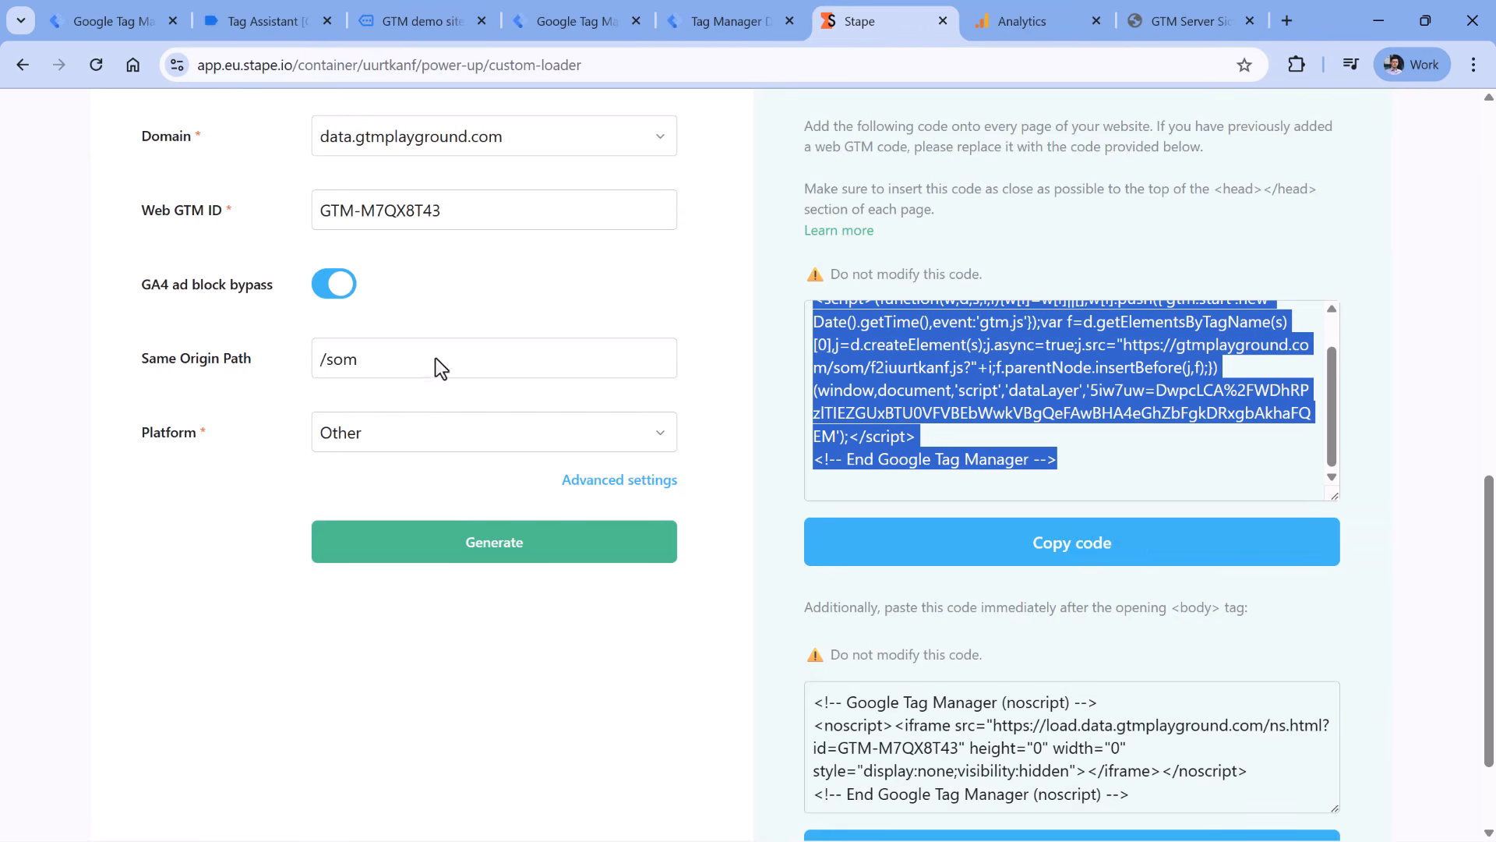
left_click(440, 451)
left_click(378, 511)
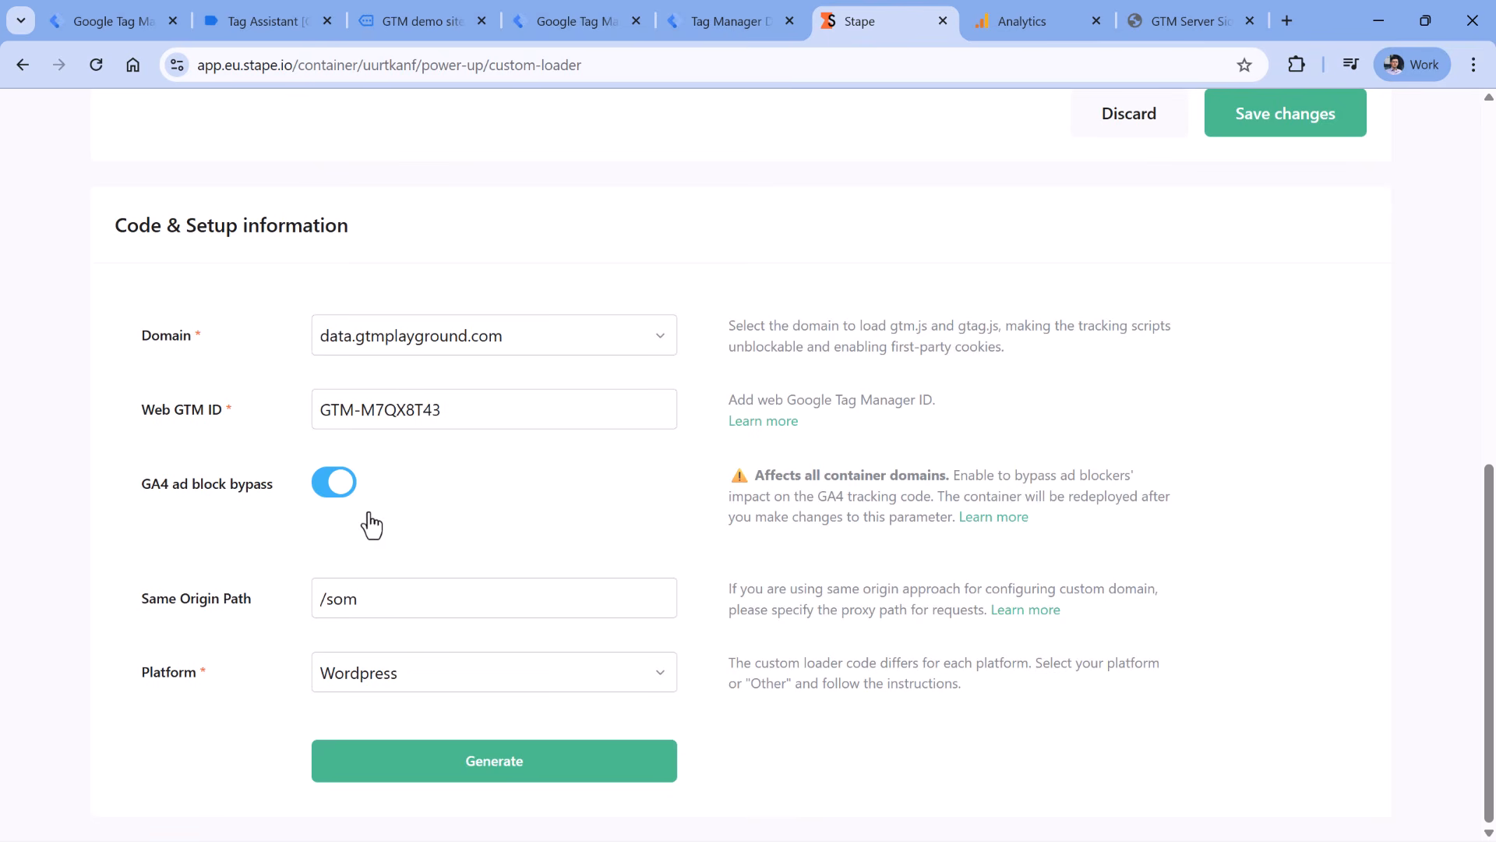
left_click(490, 772)
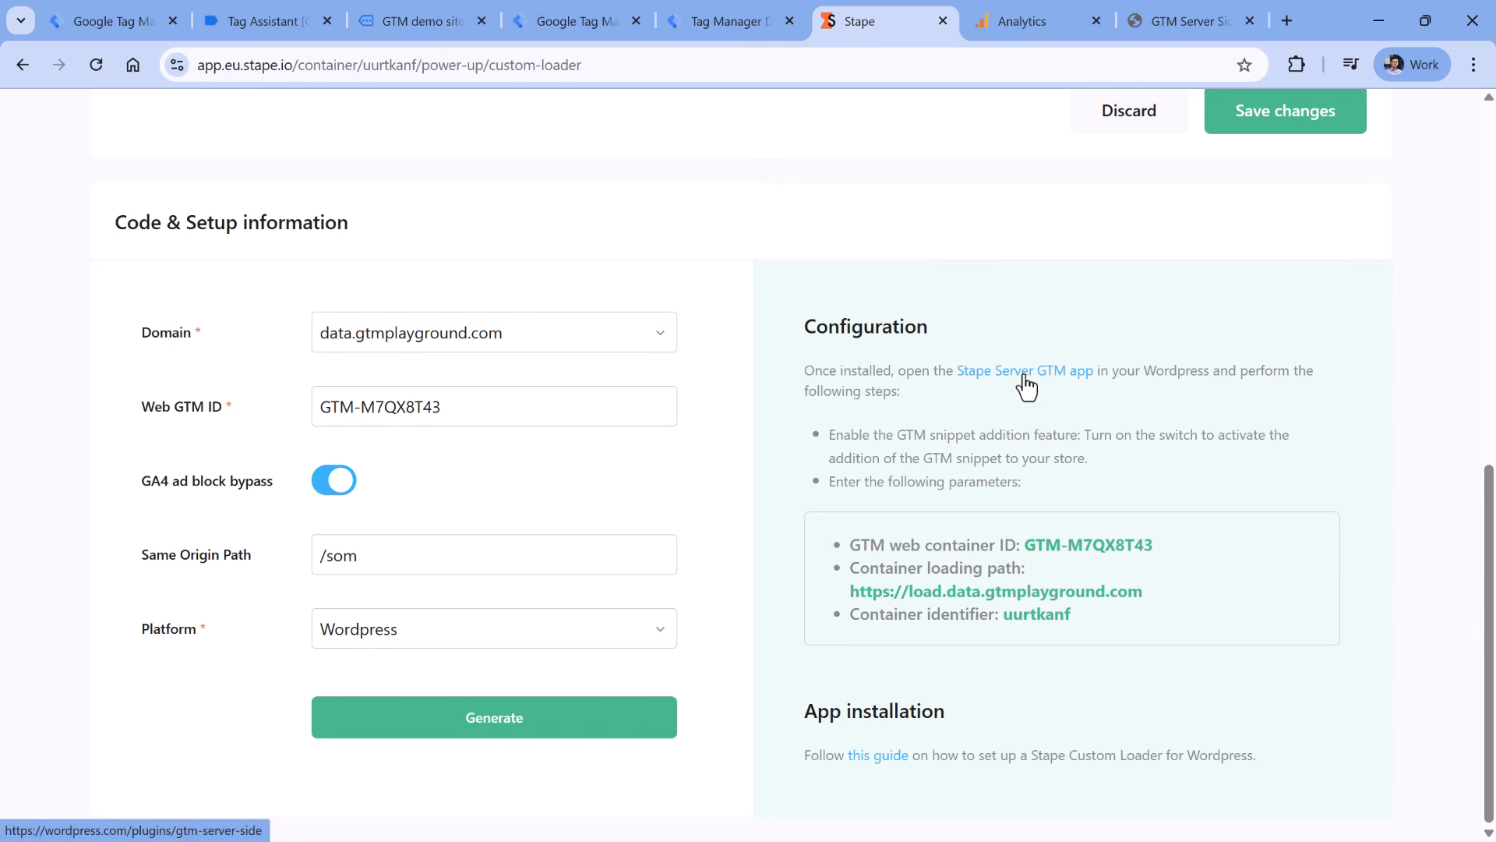
left_click(1181, 22)
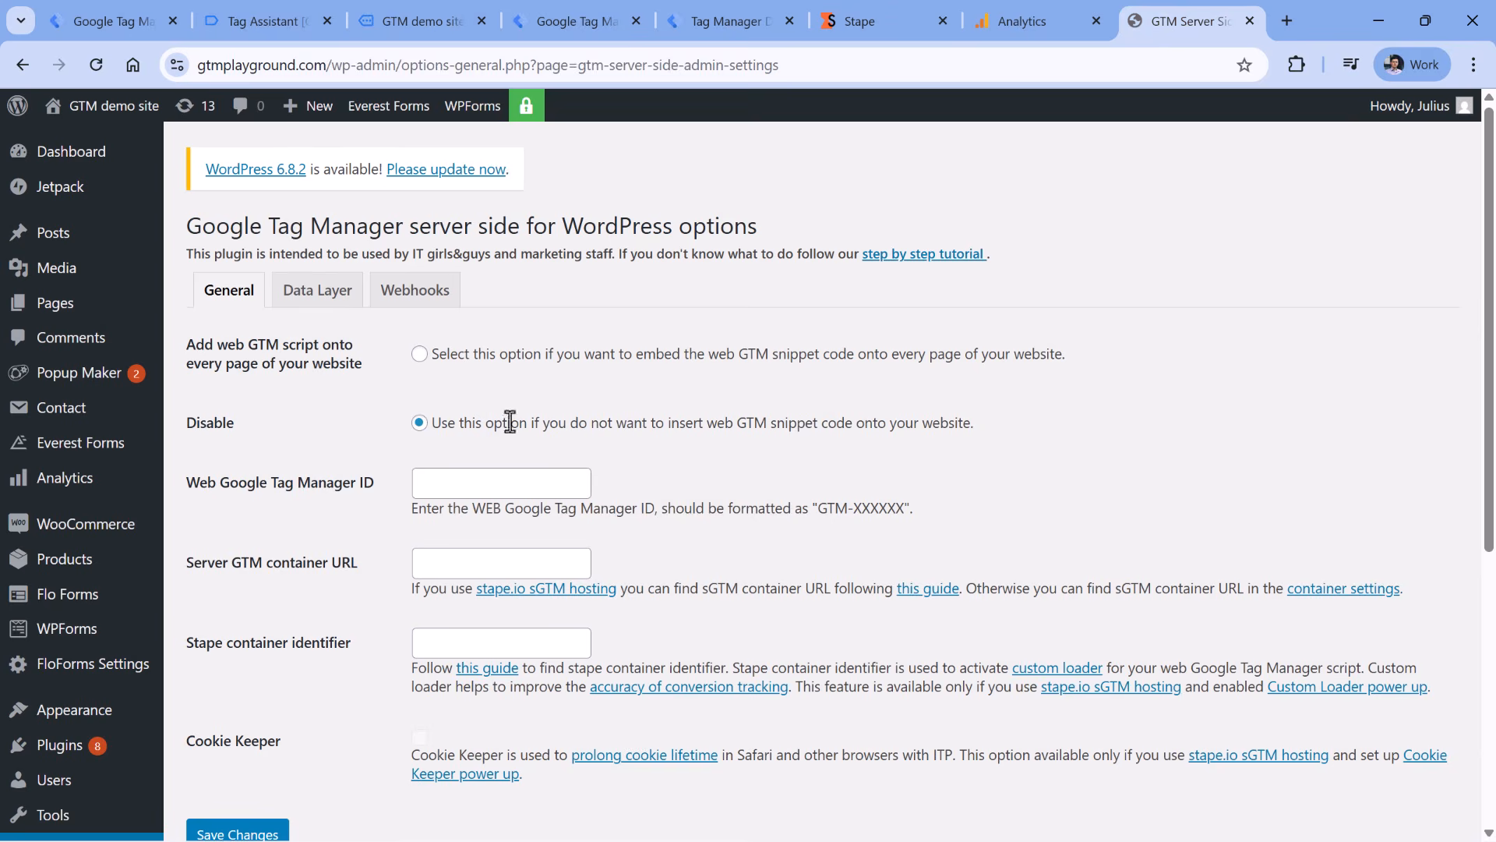
- Reload the GTM server-side plugin settings and select the 'Add web GTM script' option
scroll(71, 506, "down", 5)
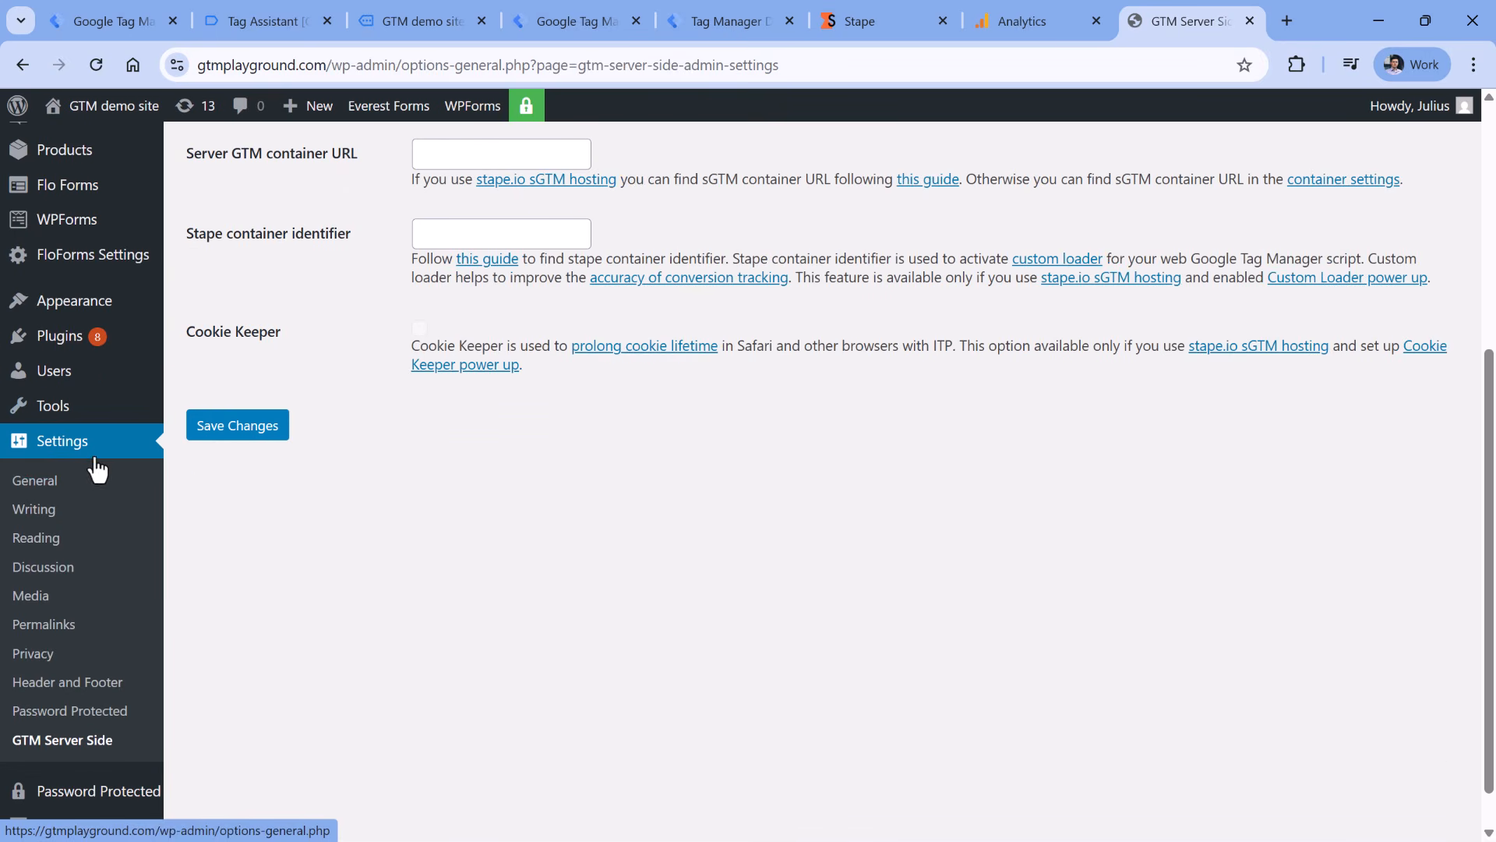
left_click(93, 738)
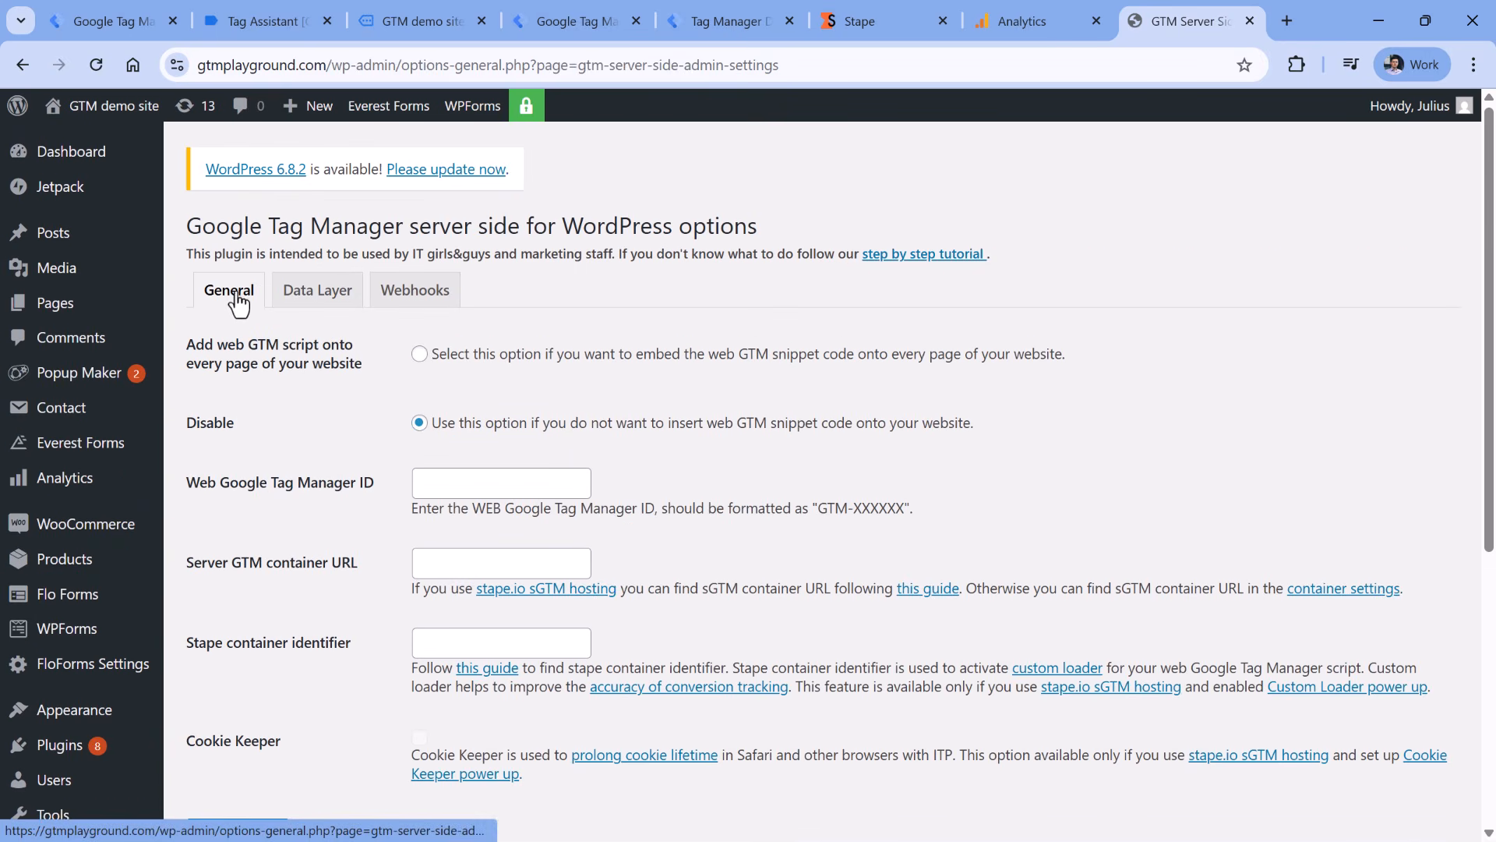
scroll(235, 296, "down", 1)
scroll(236, 298, "up", 1)
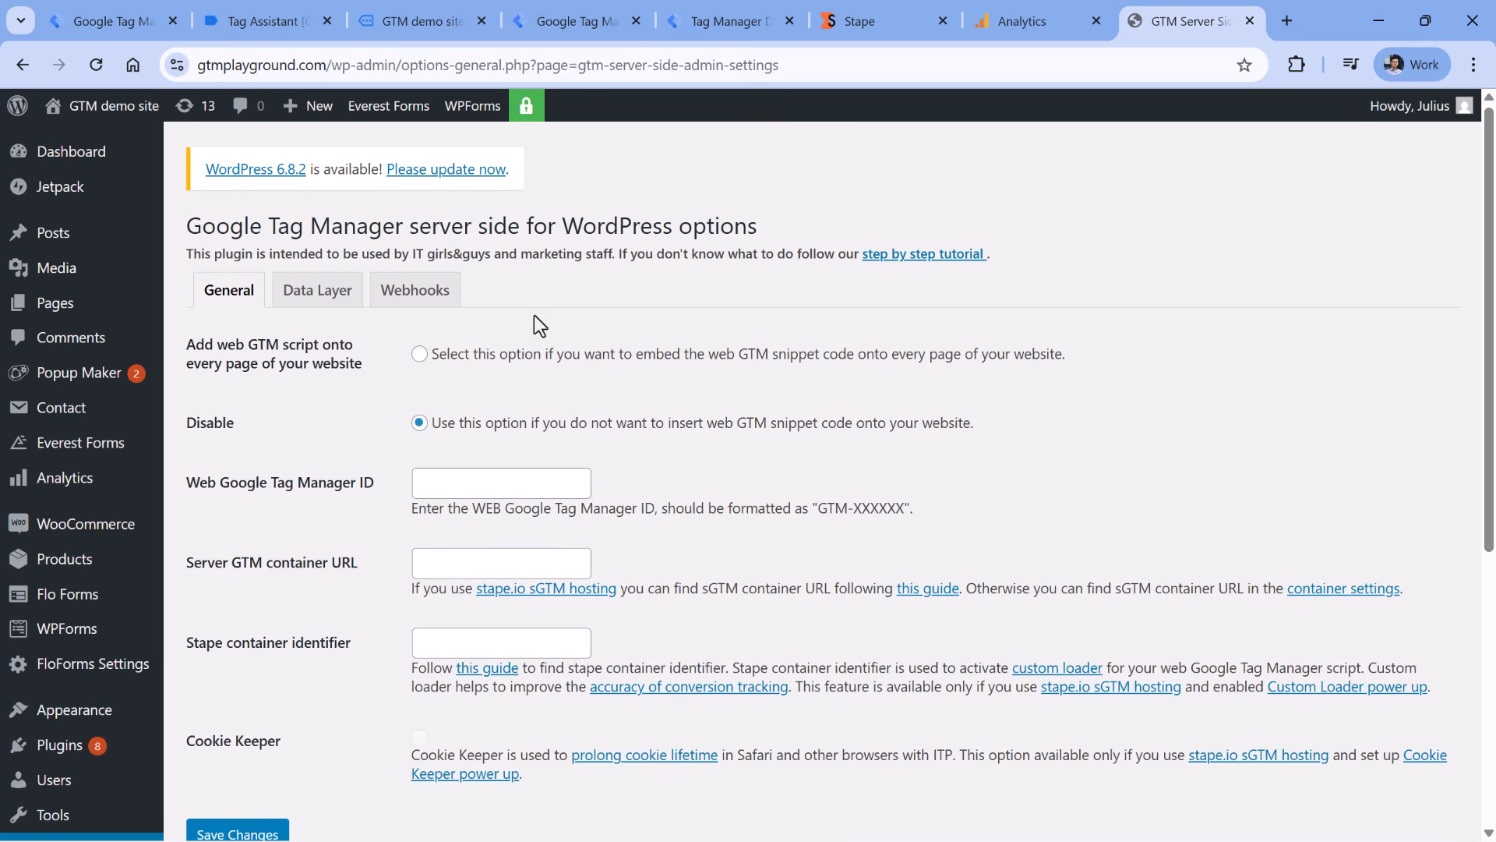
left_click(422, 357)
left_click_drag(738, 355, 815, 356)
- Paste web container ID GTM-M7QX8T43 from Stape into the Web Google Tag Manager ID field
left_click(495, 480)
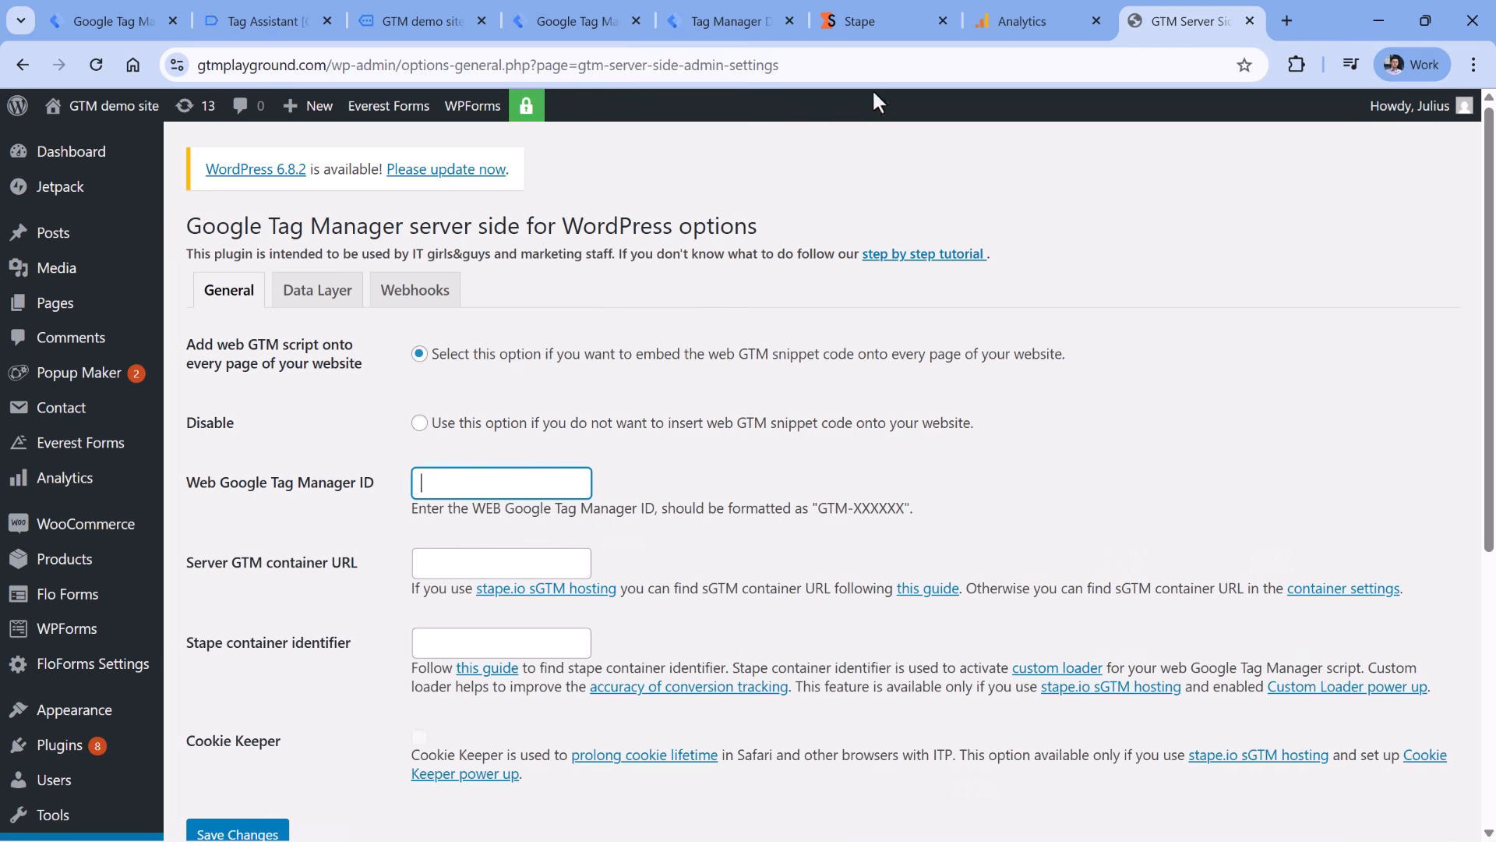
left_click(865, 21)
left_click(1165, 544)
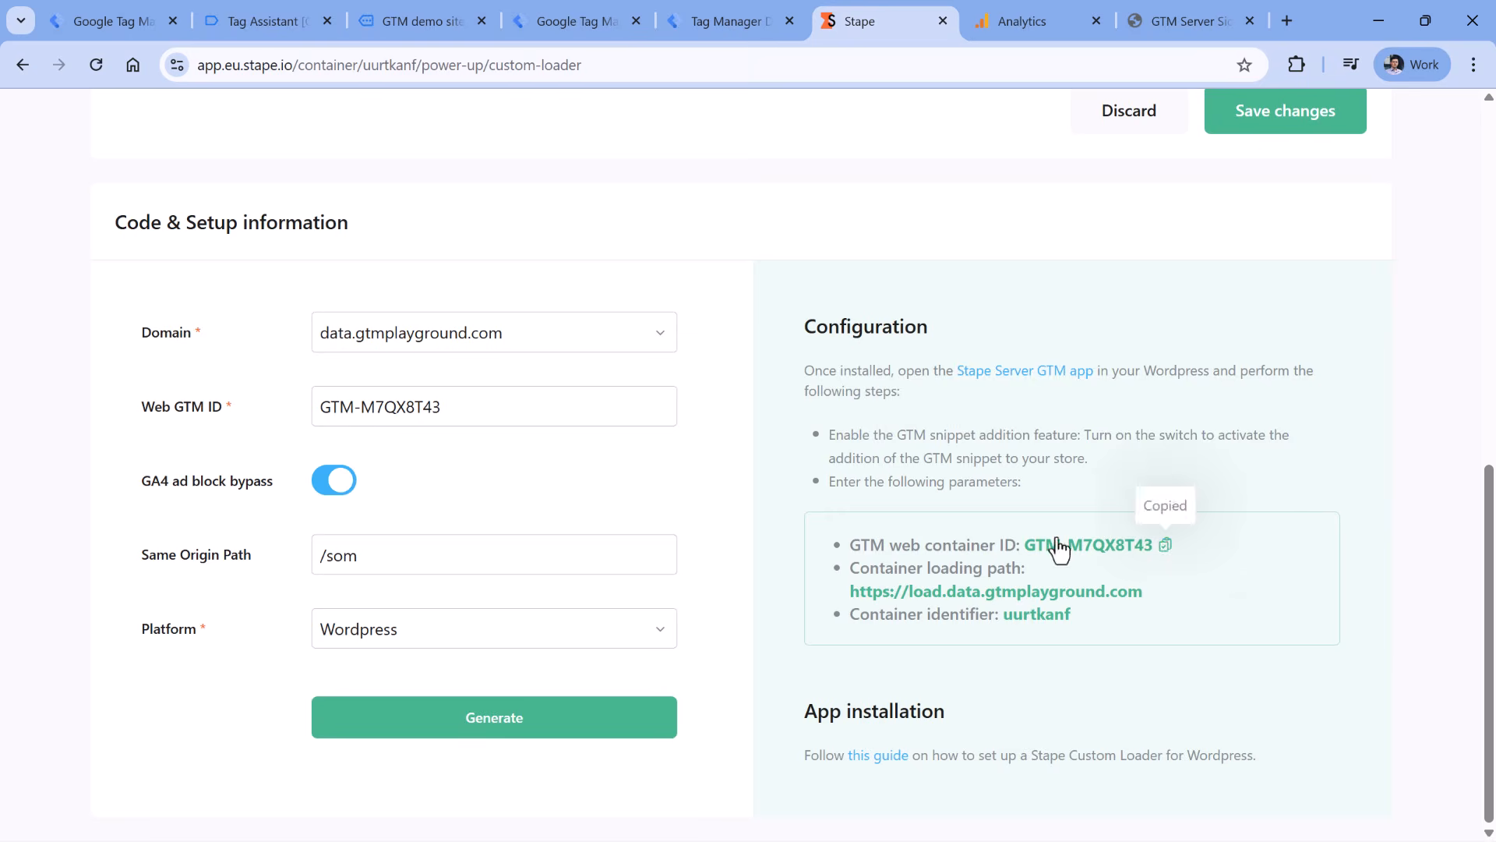
left_click(1184, 17)
key("ctrl+v")
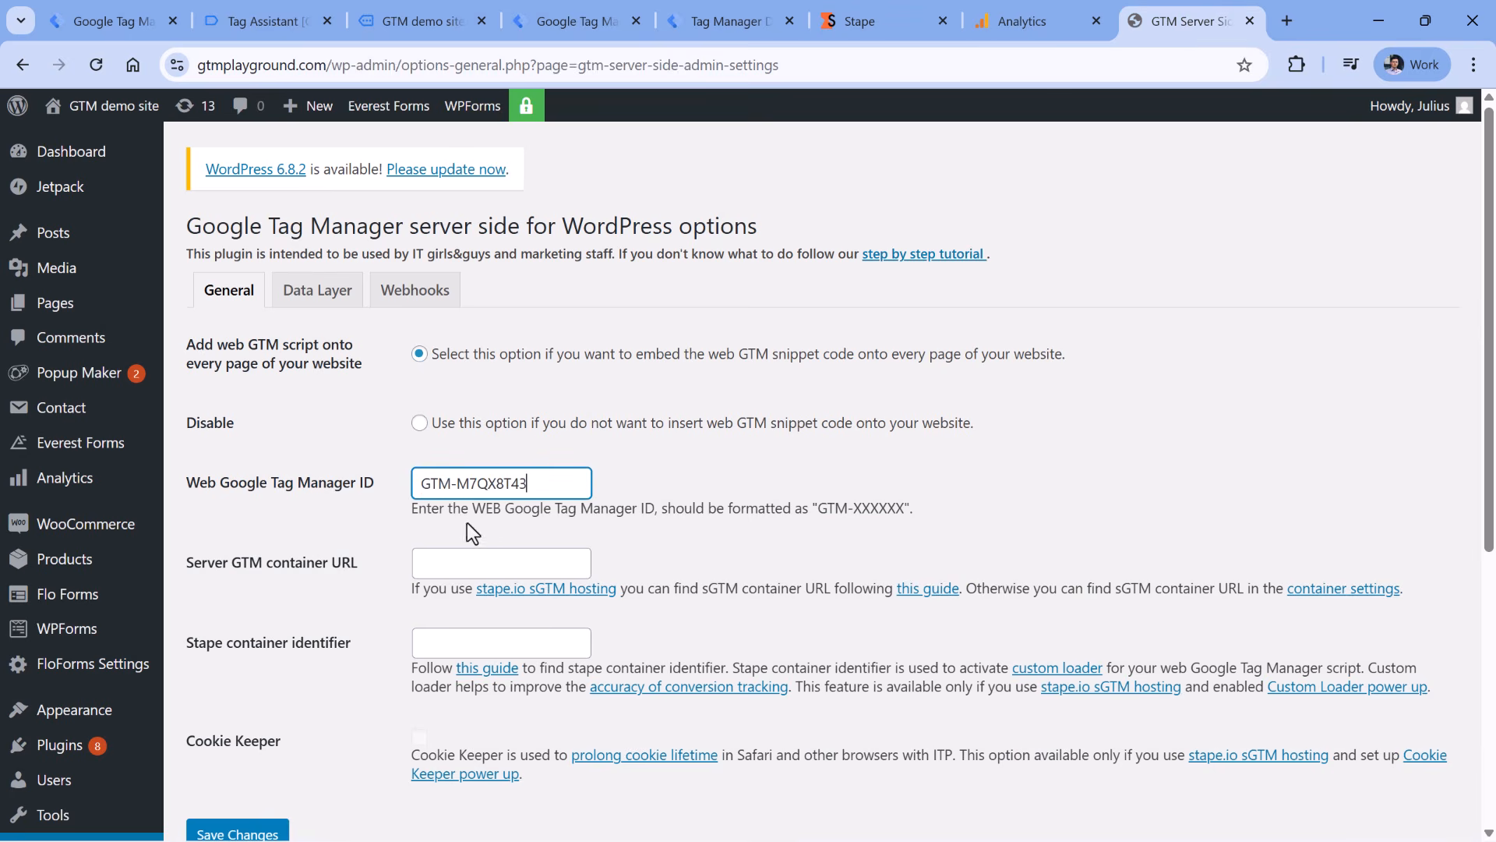
- Paste the load.data.gtmplayground.com loading path into the Server GTM container URL field
left_click(865, 21)
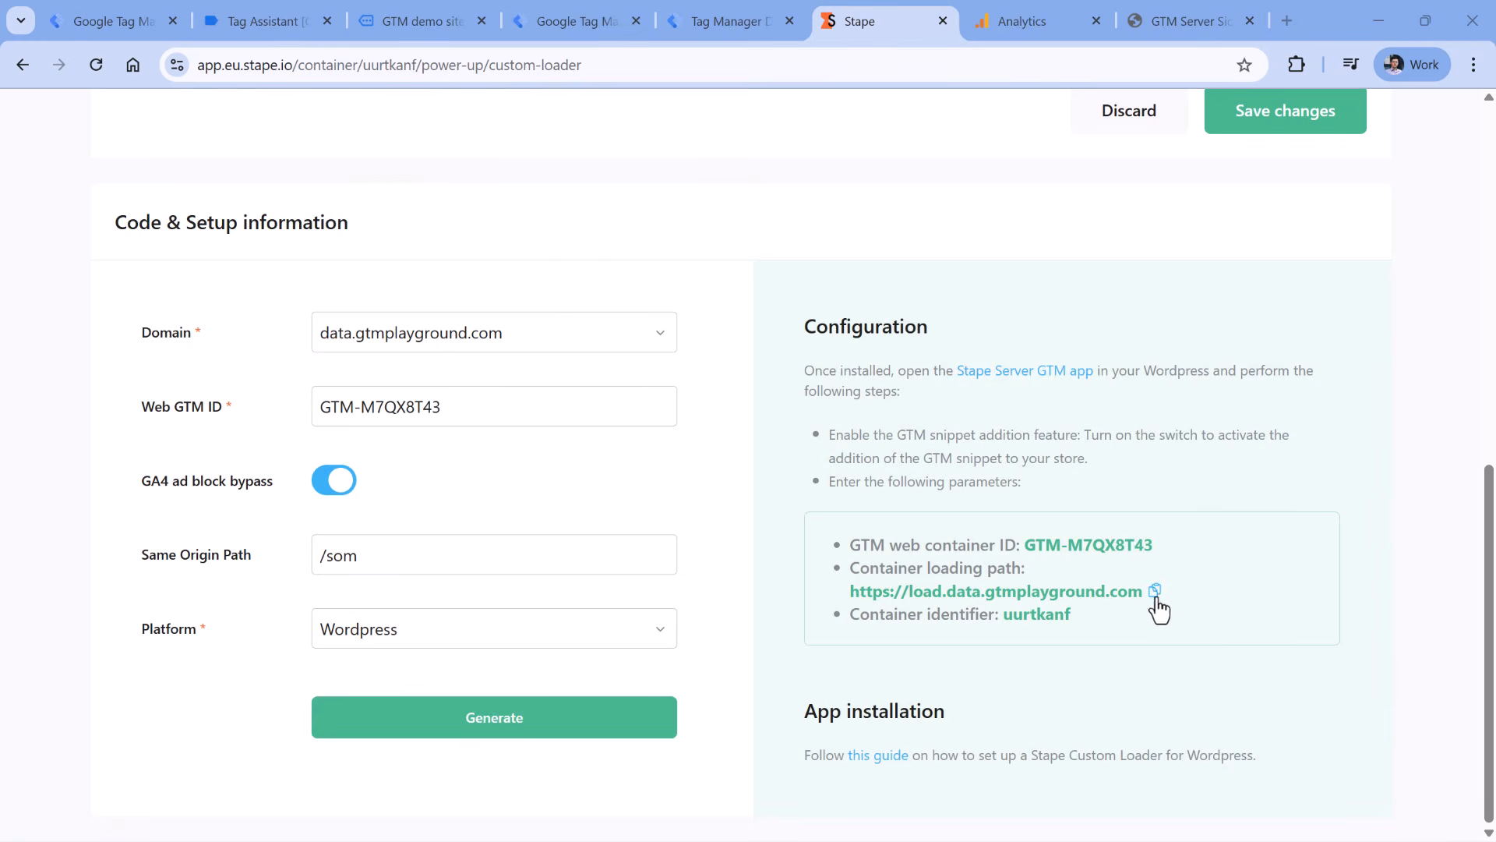
left_click(1155, 590)
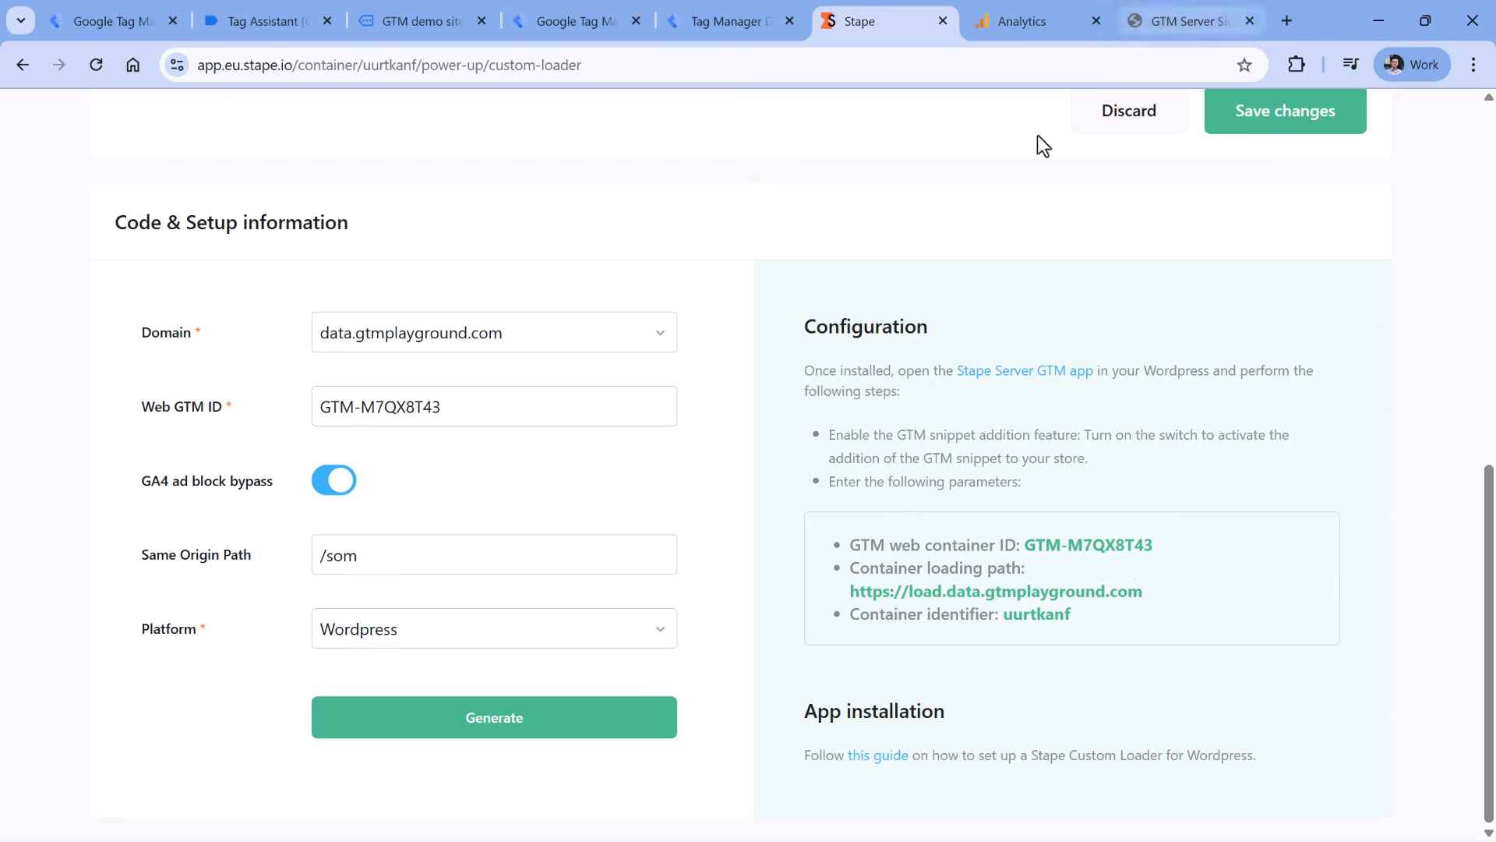
left_click(1185, 21)
left_click(499, 561)
key("ctrl+v")
- Copy the Stape container identifier from Stape into its plugin field
left_click(478, 639)
left_click(872, 21)
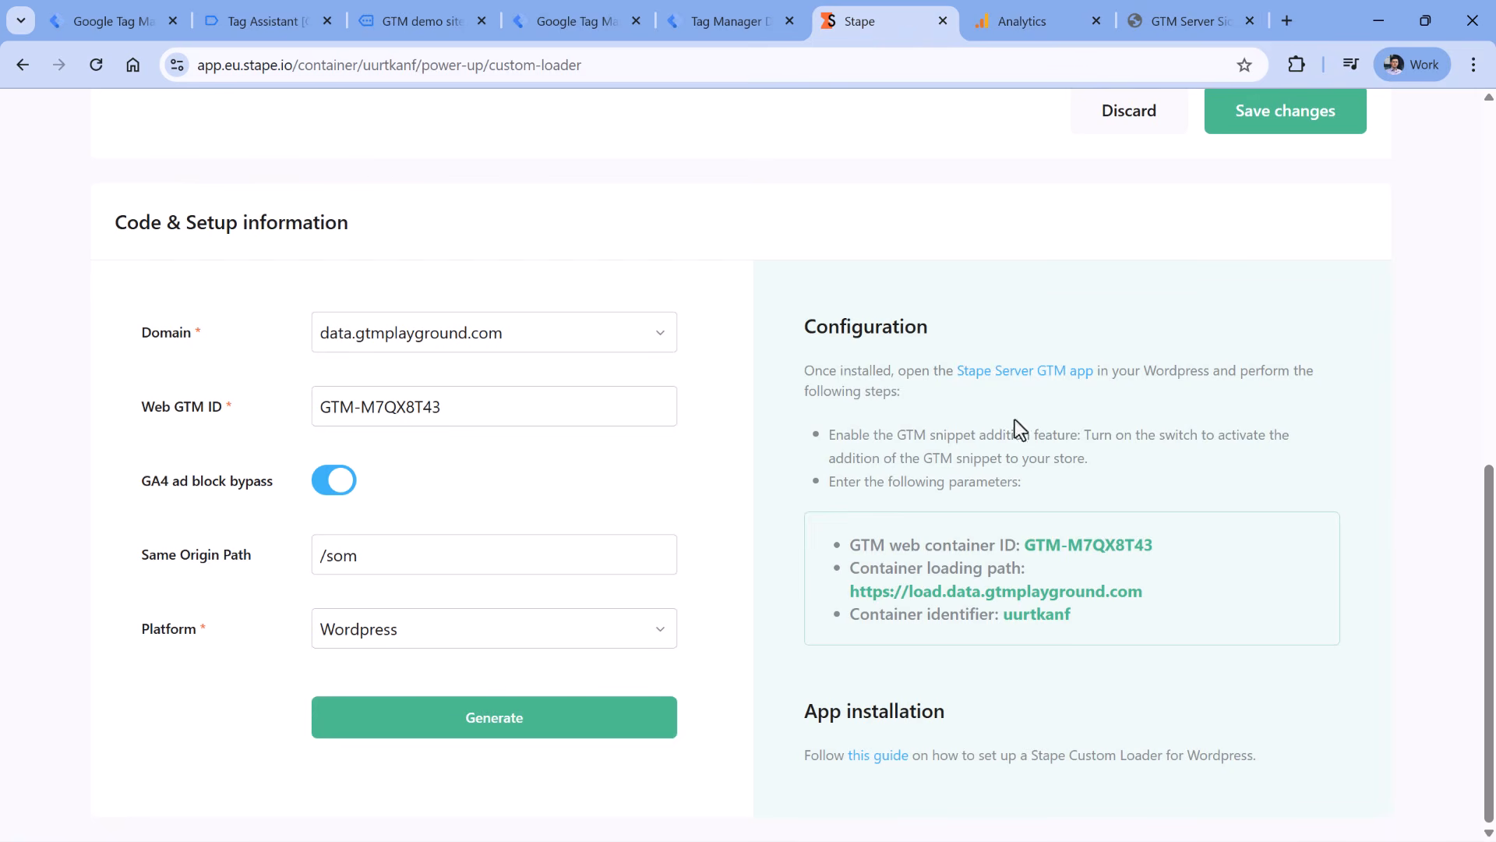
left_click(1087, 626)
left_click(1184, 16)
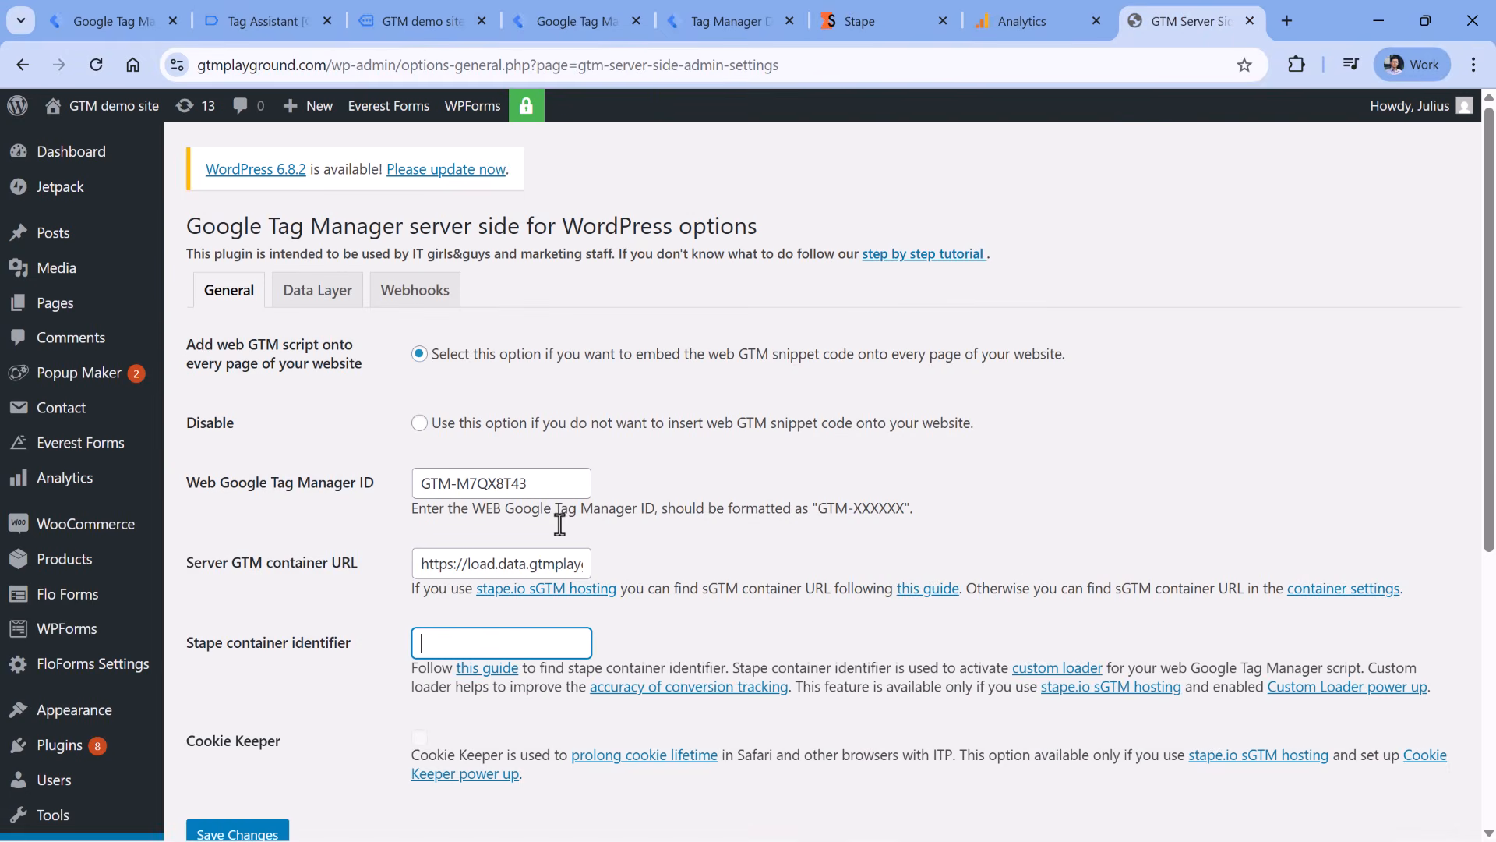
key("ctrl+v")
scroll(669, 478, "down", 1)
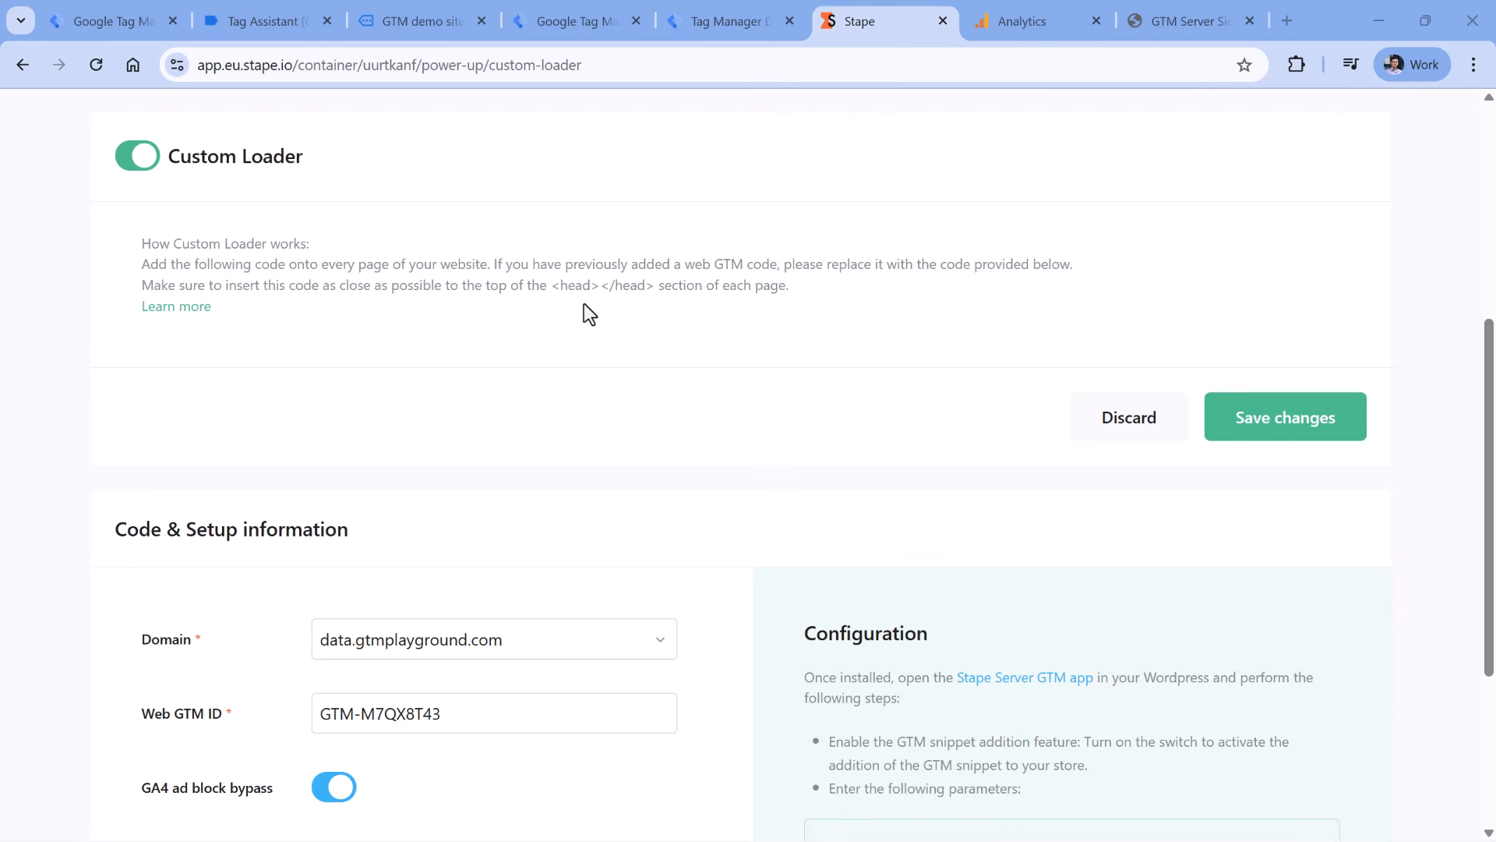
- Save the Stape Custom Loader settings and return to the GTM demo site
left_click(1295, 429)
left_click(400, 21)
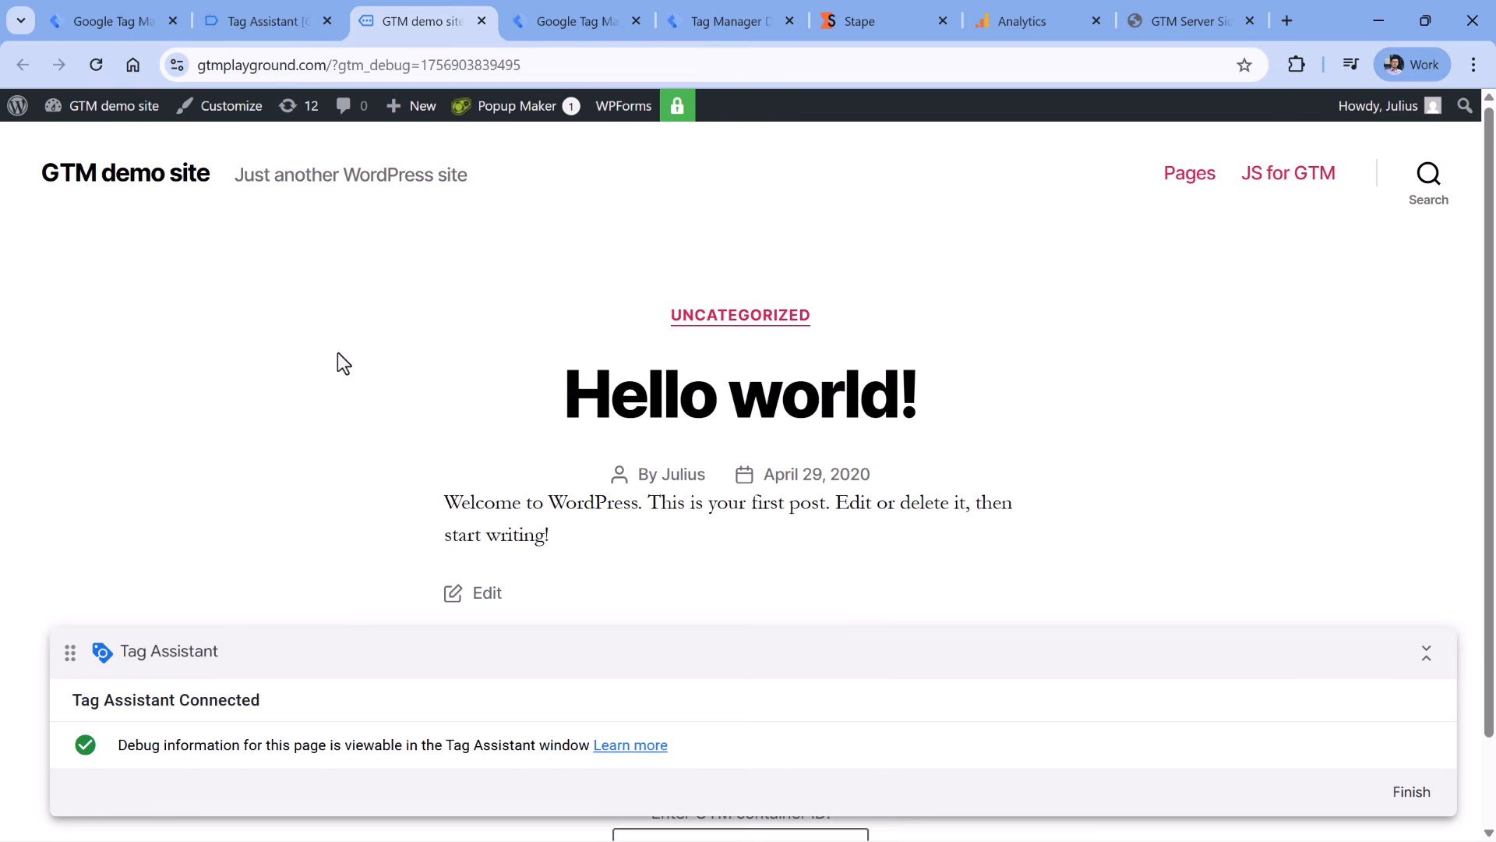
- Open DevTools on the demo site, check Stape's loading path, and reload to capture requests
key("F12")
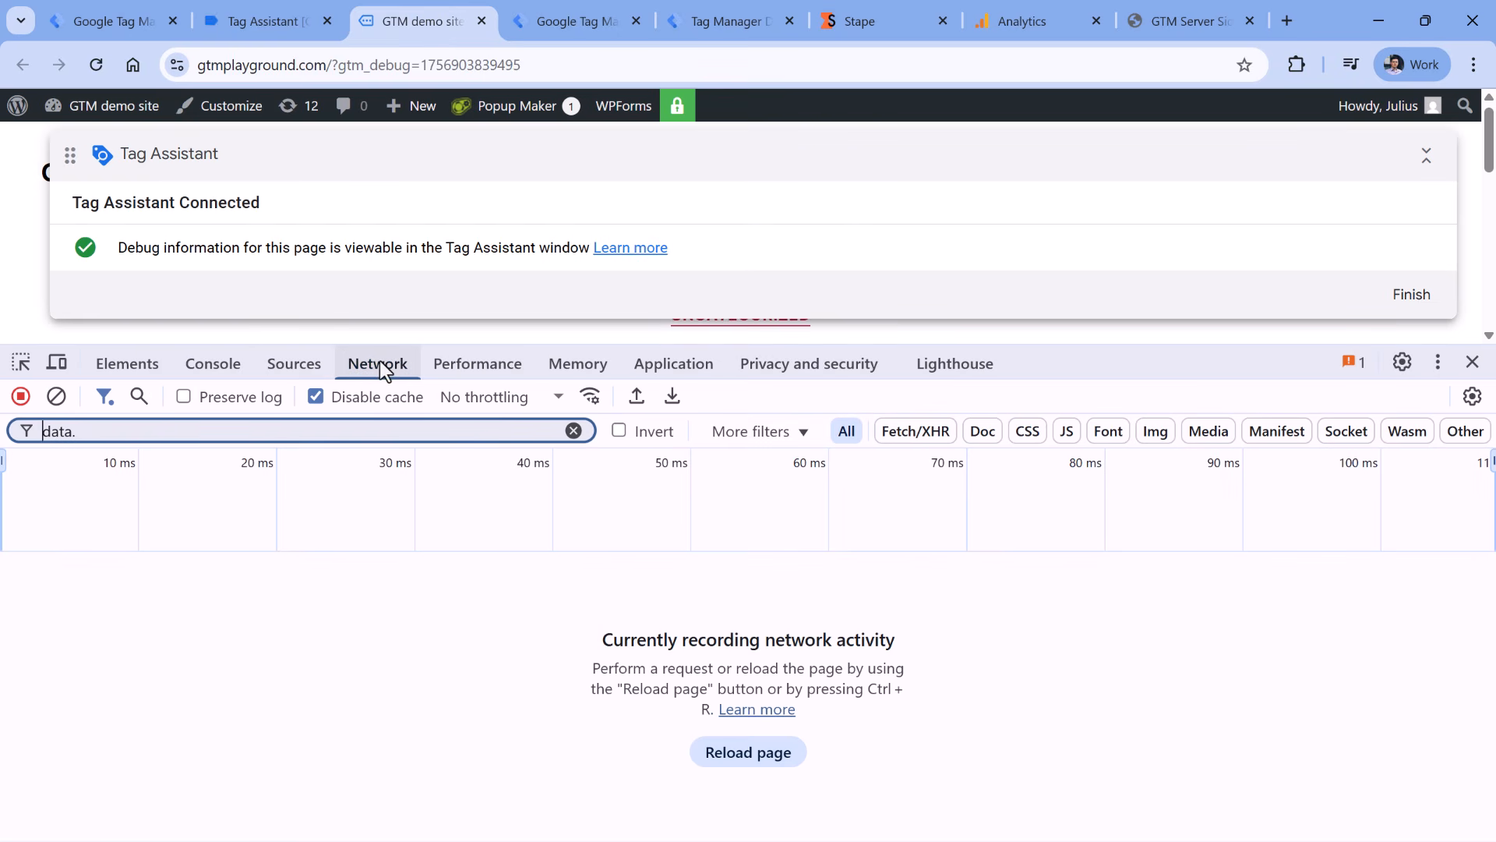
left_click_drag(90, 430, 39, 437)
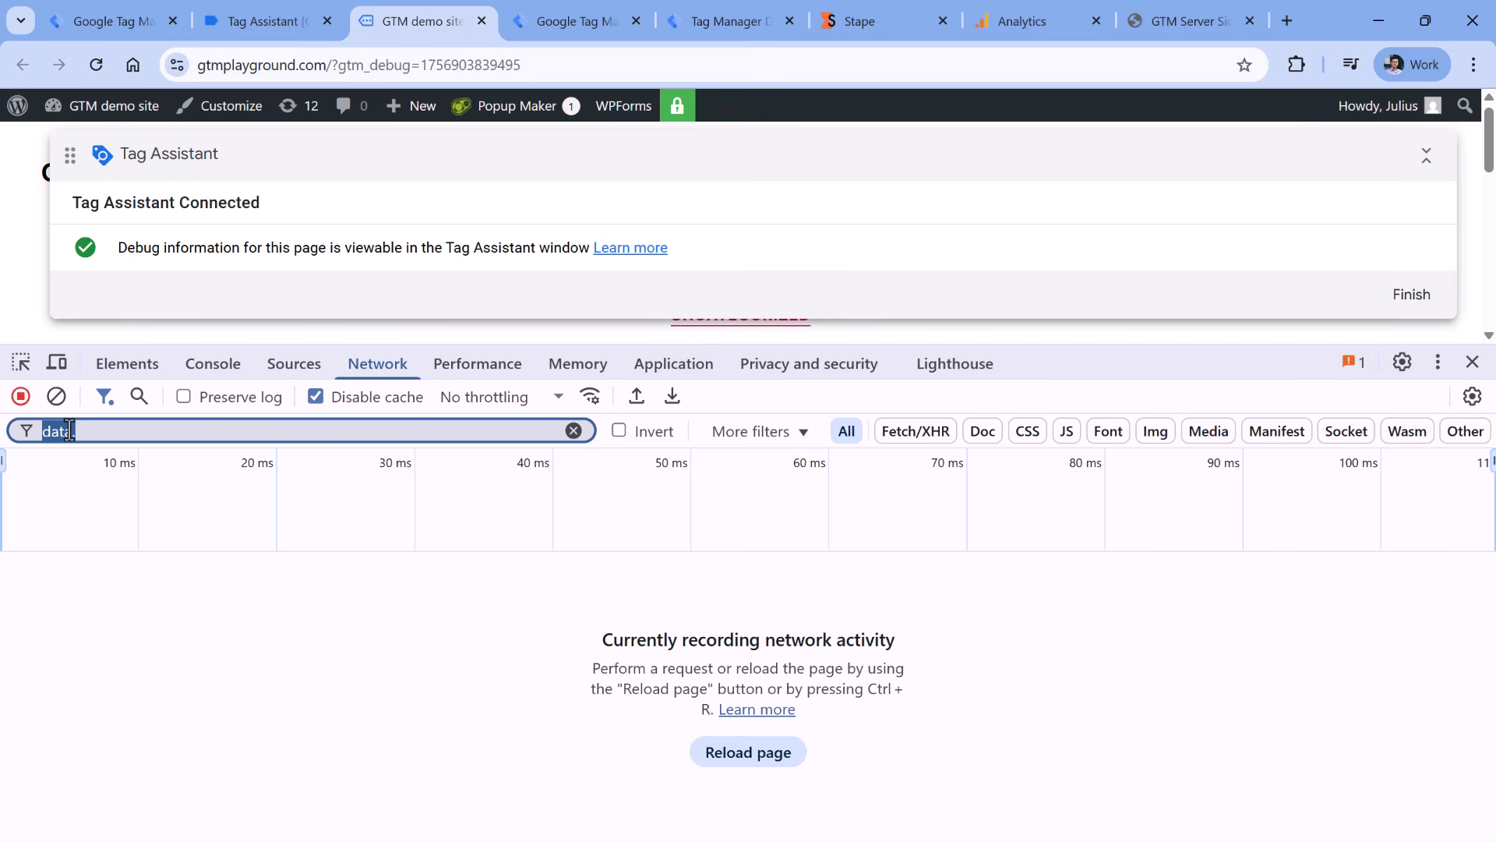
left_click(859, 25)
scroll(350, 581, "down", 1)
left_click(413, 21)
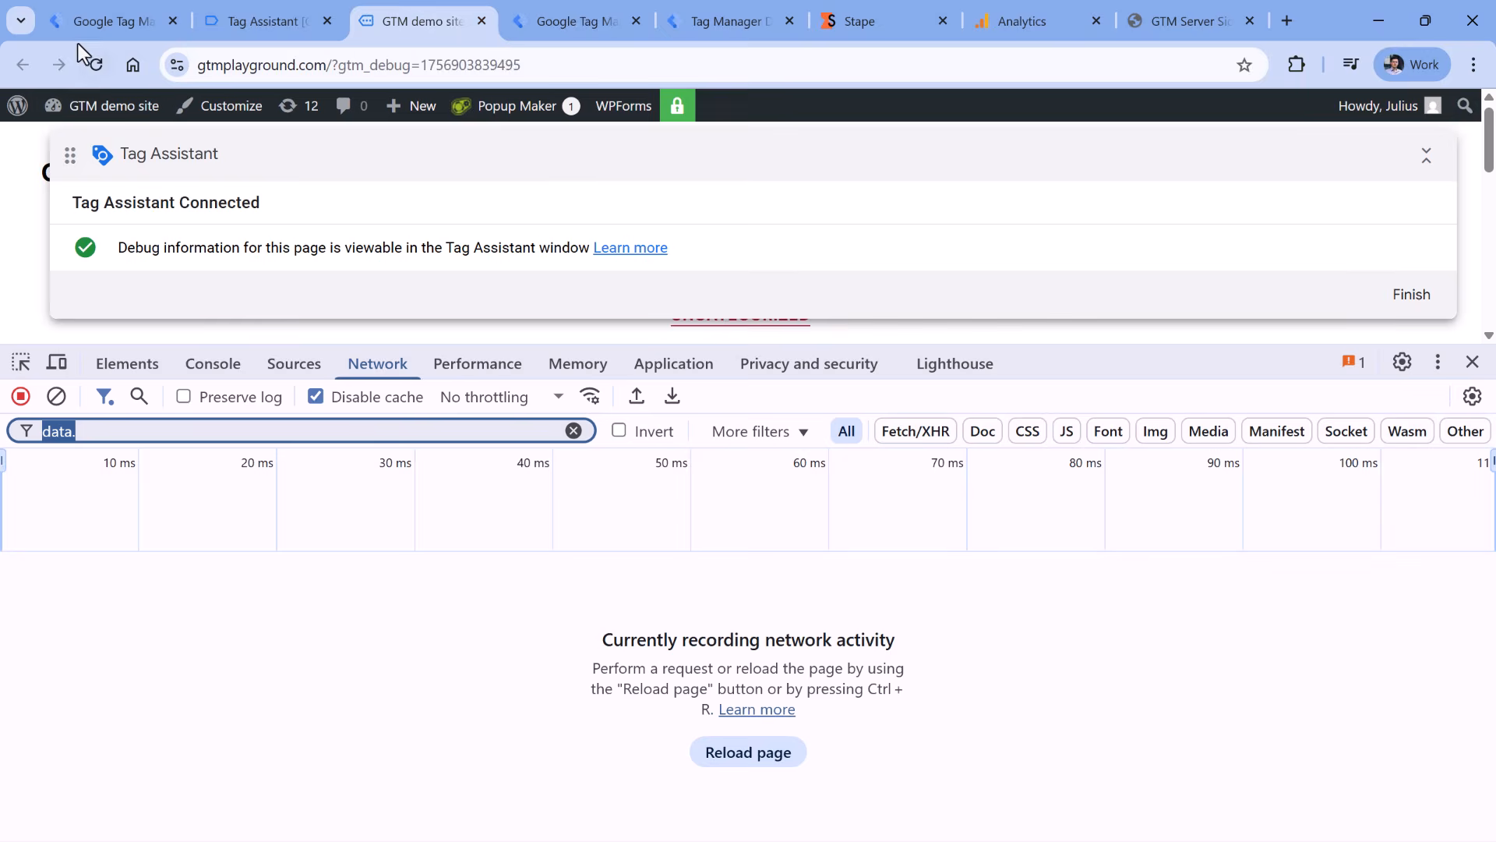
left_click(96, 64)
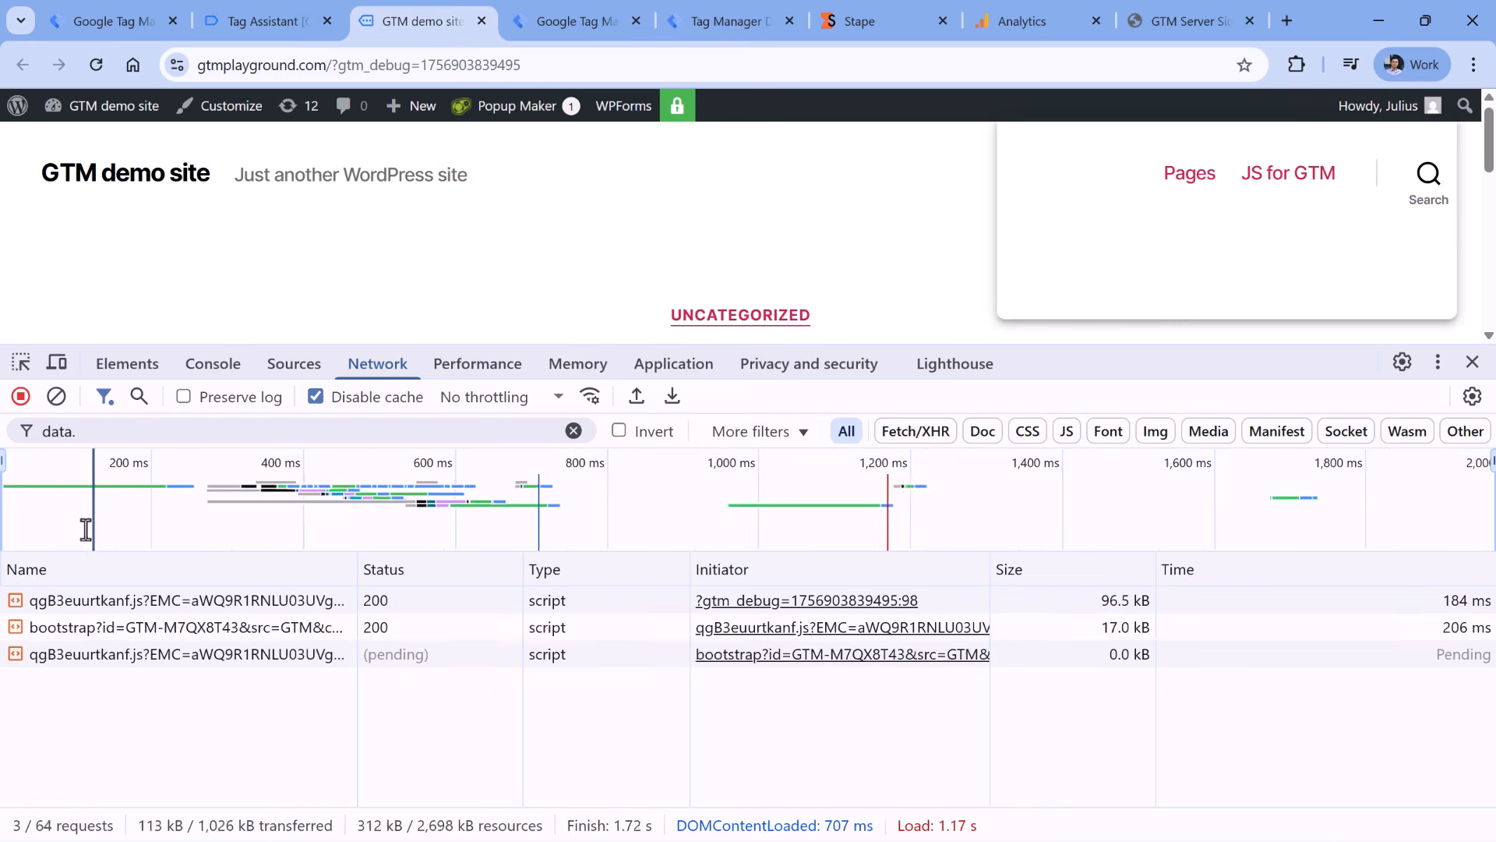
- Inspect the loader script requests, confirming the Request URL uses load.data.gtmplayground.com with 200 OK
left_click(87, 606)
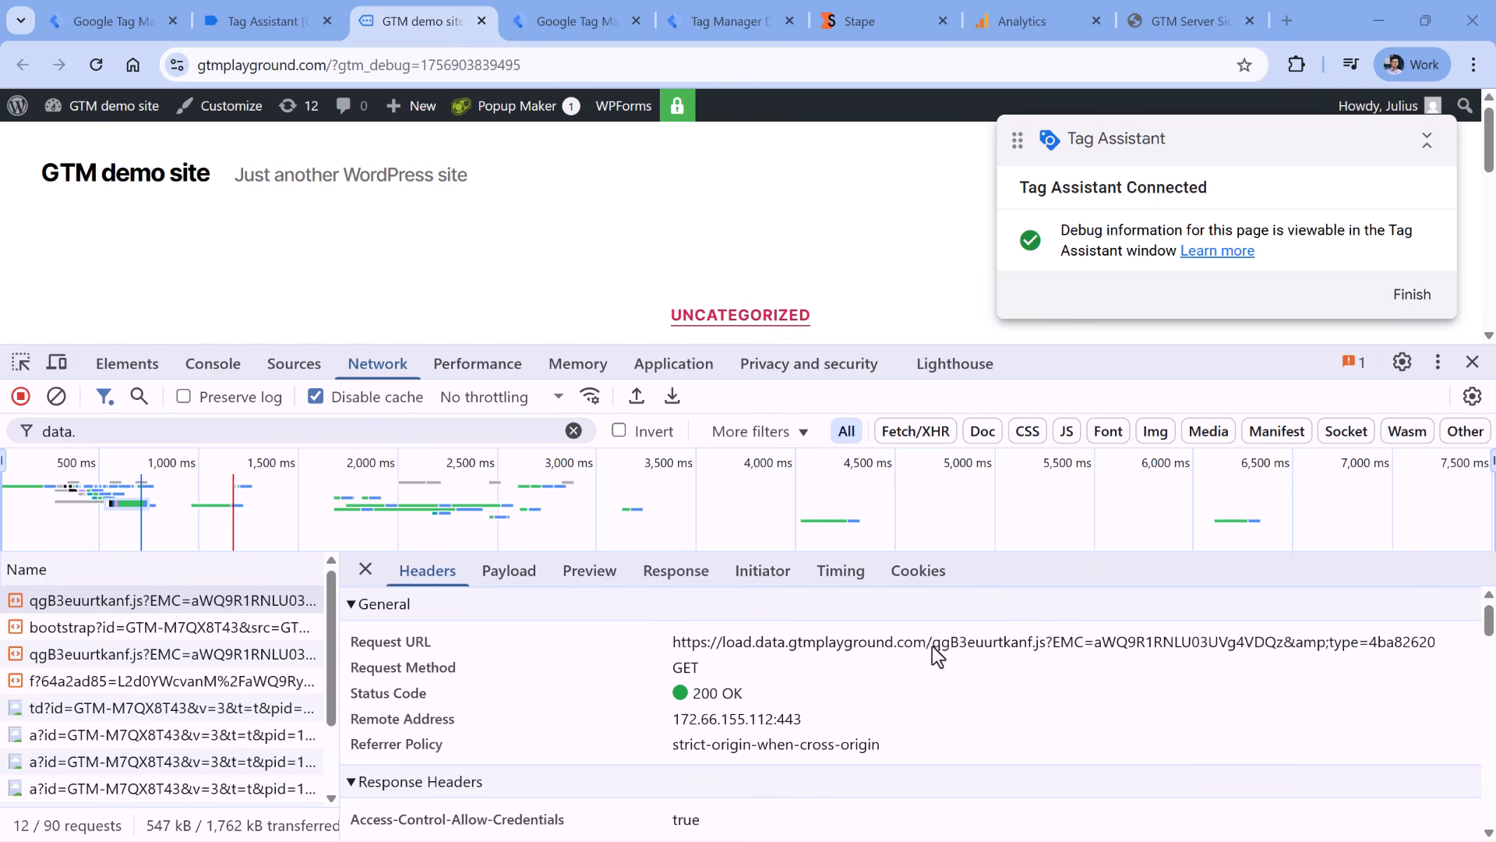
left_click_drag(932, 647, 1350, 648)
left_click(1372, 647)
left_click_drag(942, 645, 1087, 646)
left_click(1092, 646)
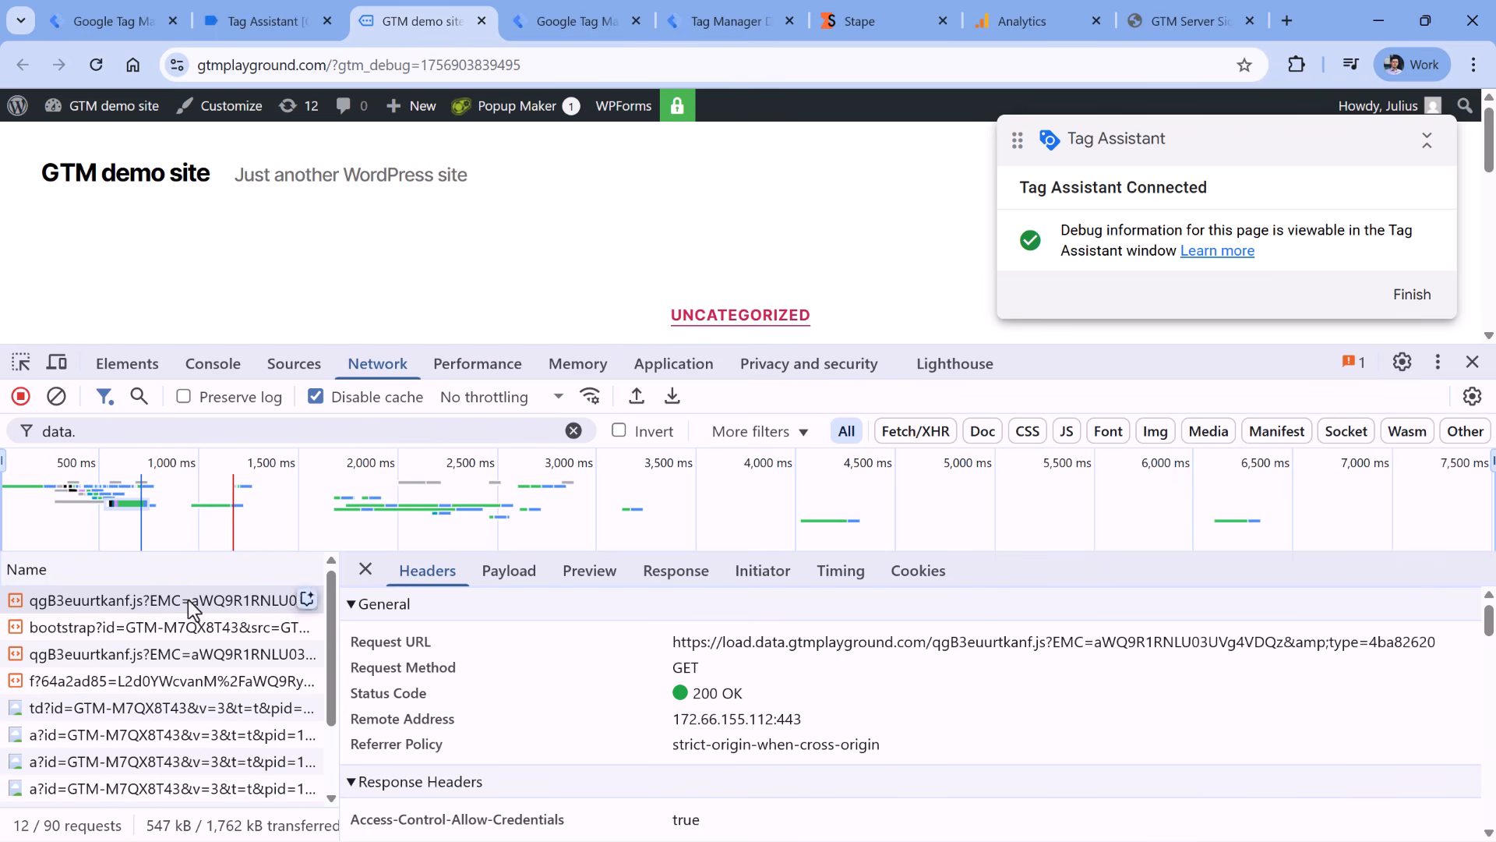
left_click(140, 675)
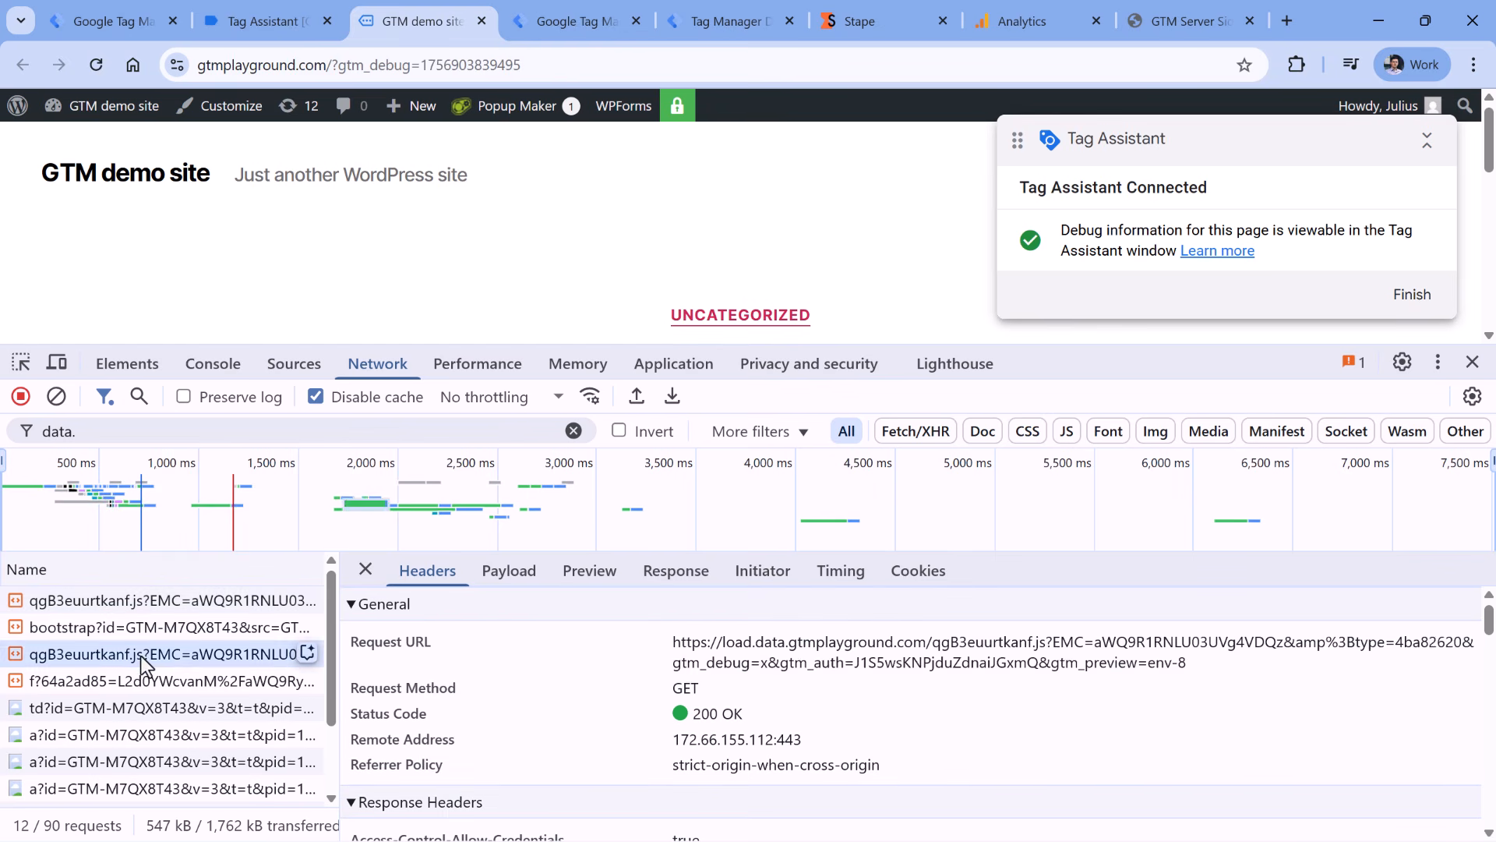
left_click(140, 604)
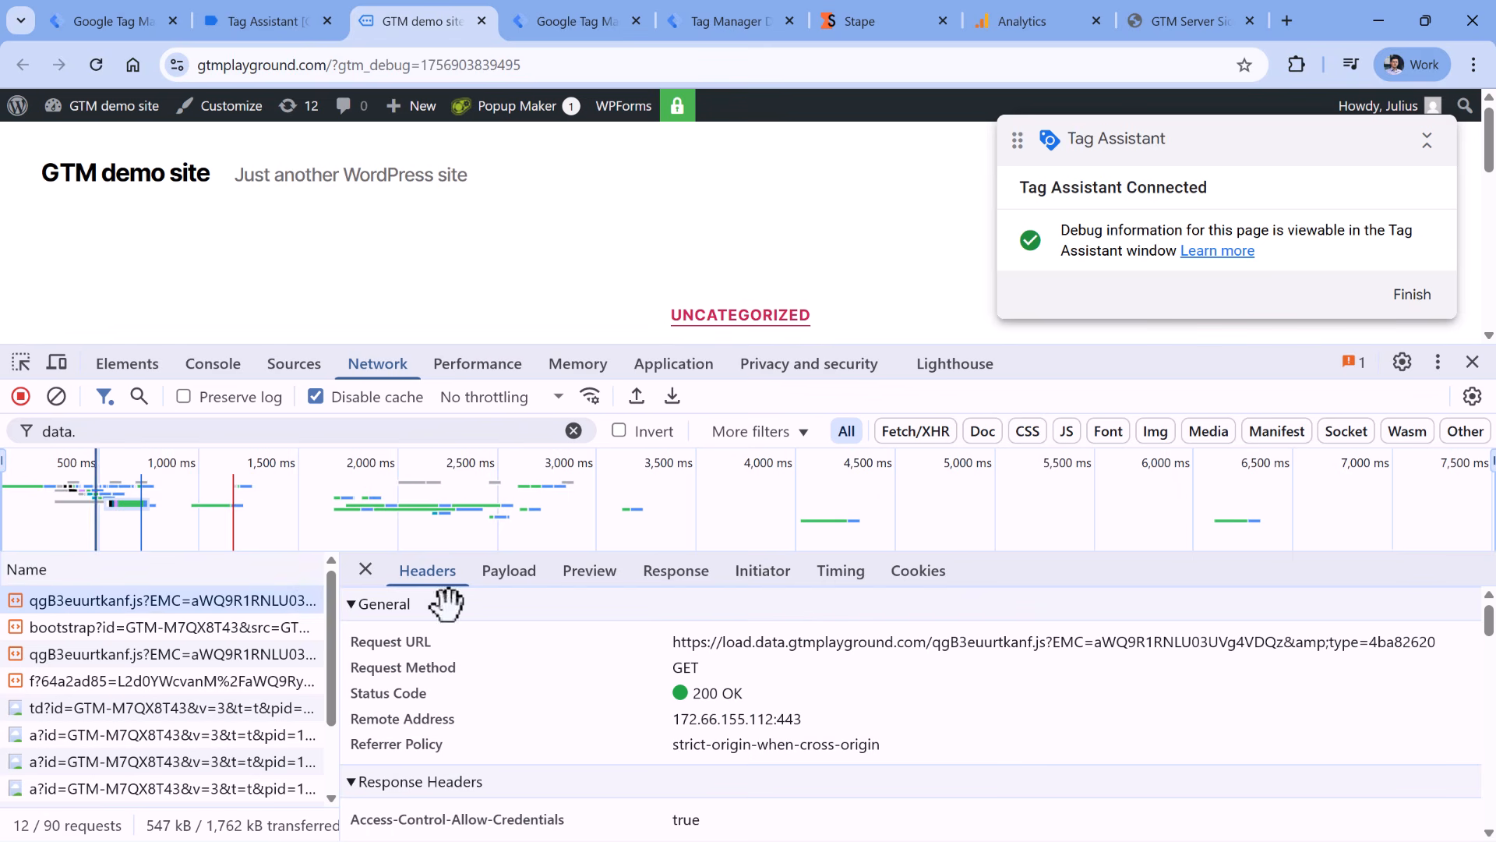
left_click(706, 682)
left_click_drag(723, 647, 778, 646)
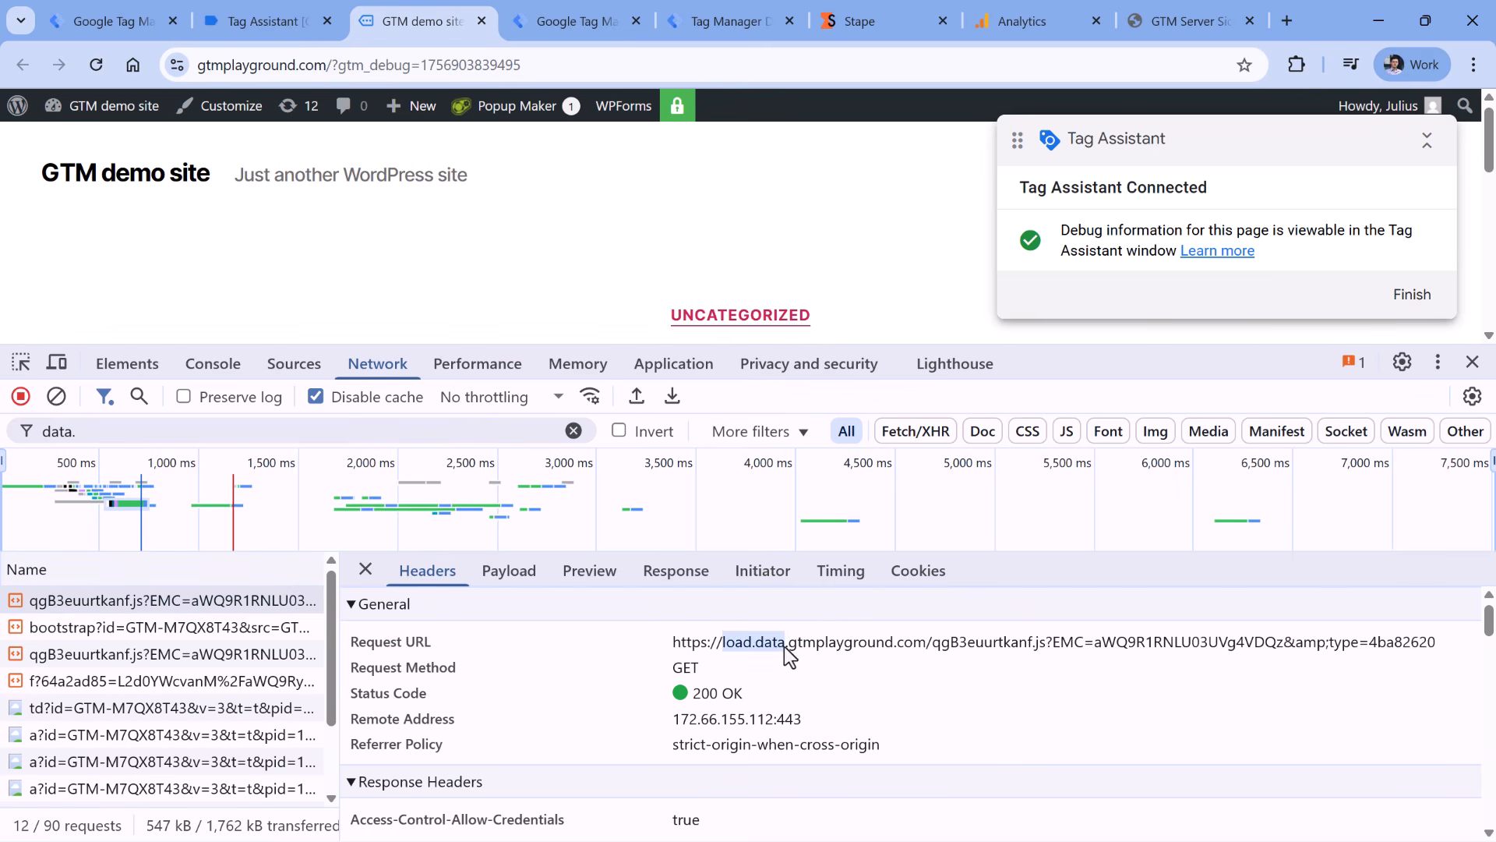
left_click(771, 653)
left_click_drag(723, 642, 787, 648)
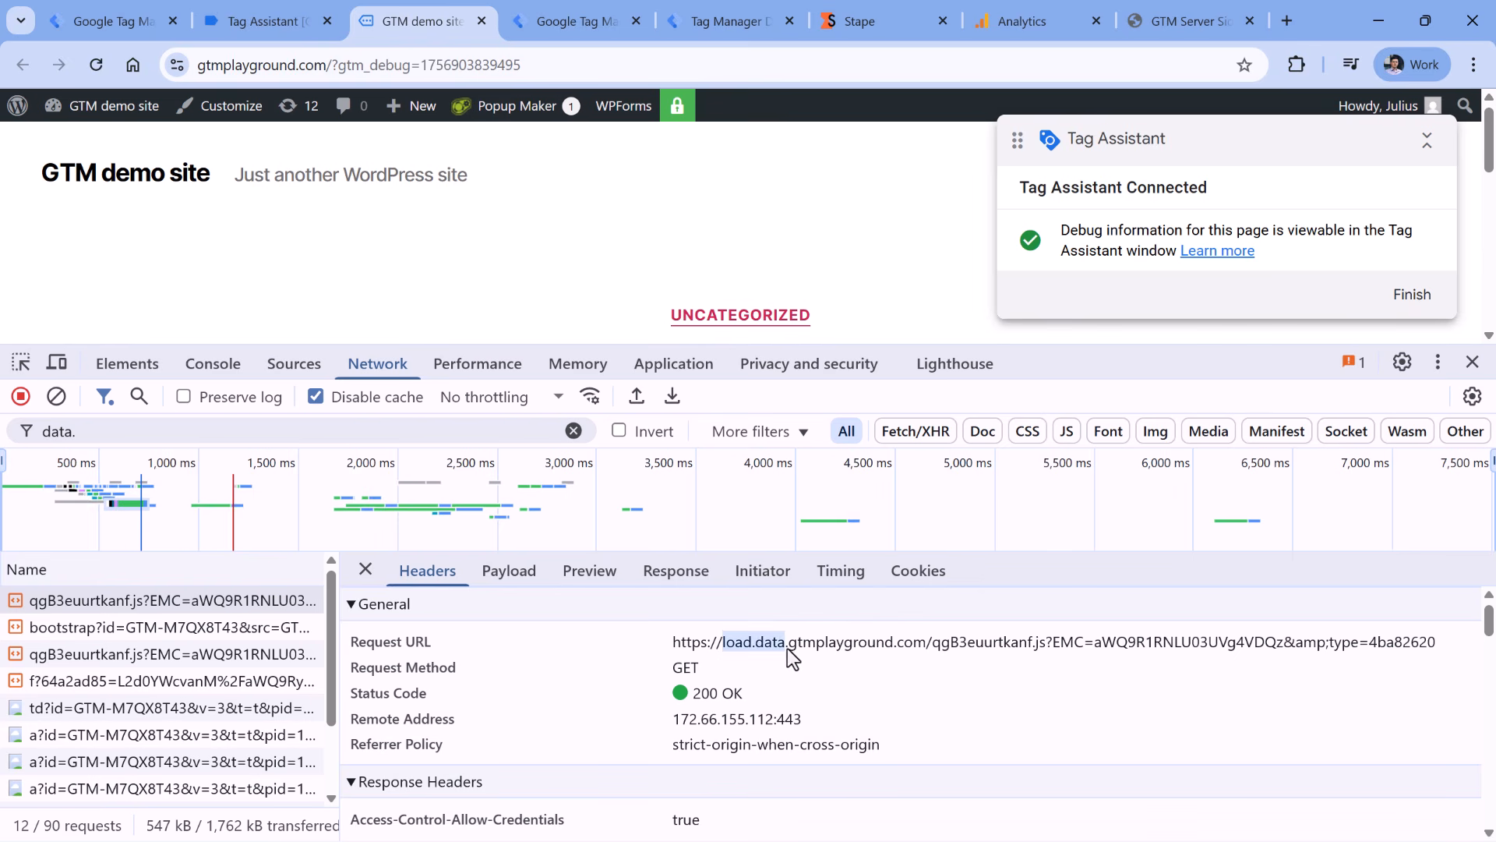
double_click(71, 434)
- Filter network requests by /som and open the first request's headers
type("/som")
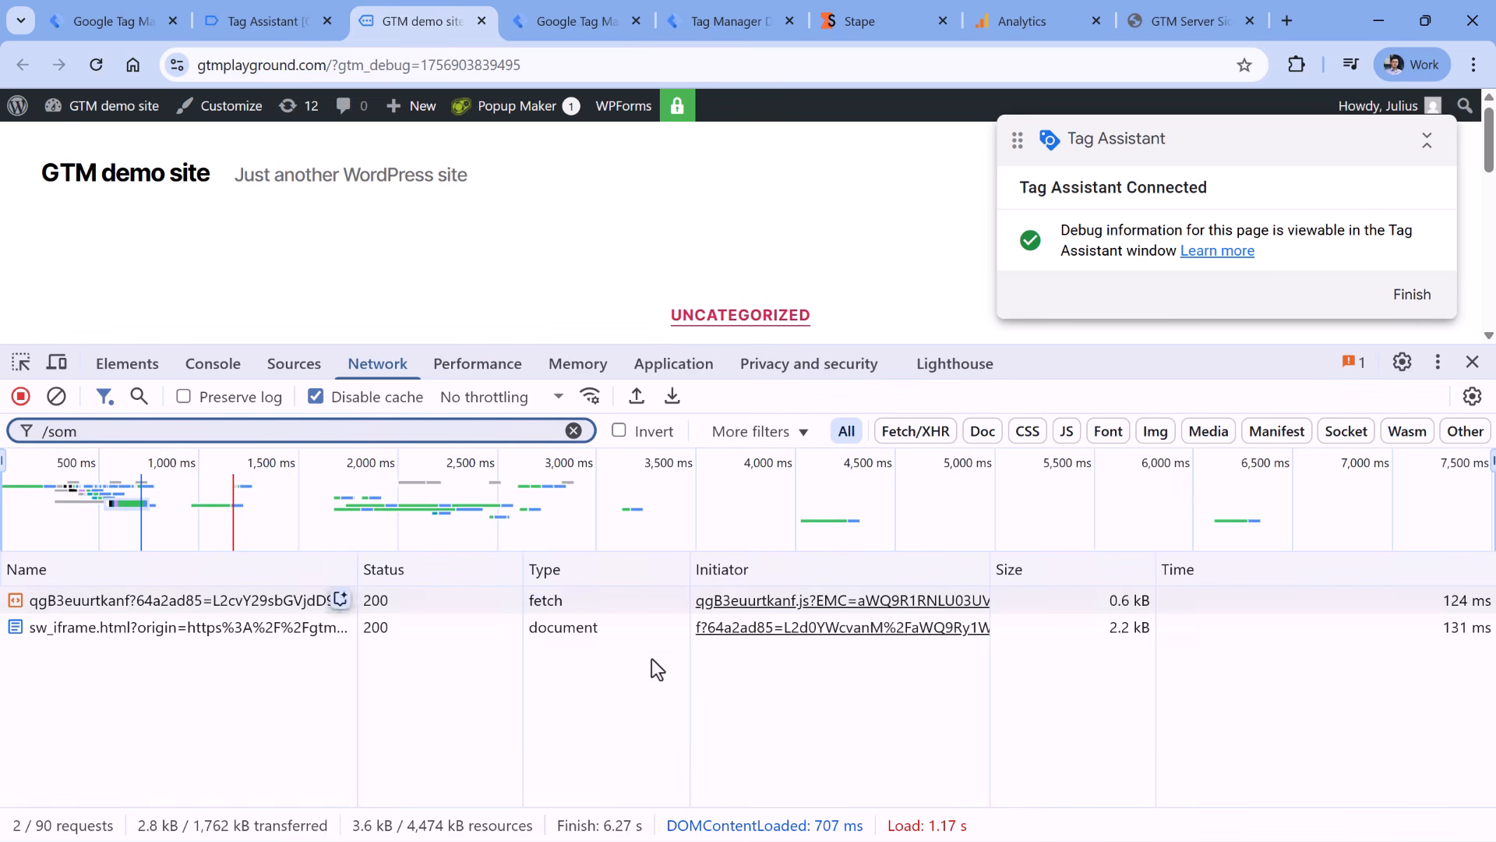
left_click(652, 600)
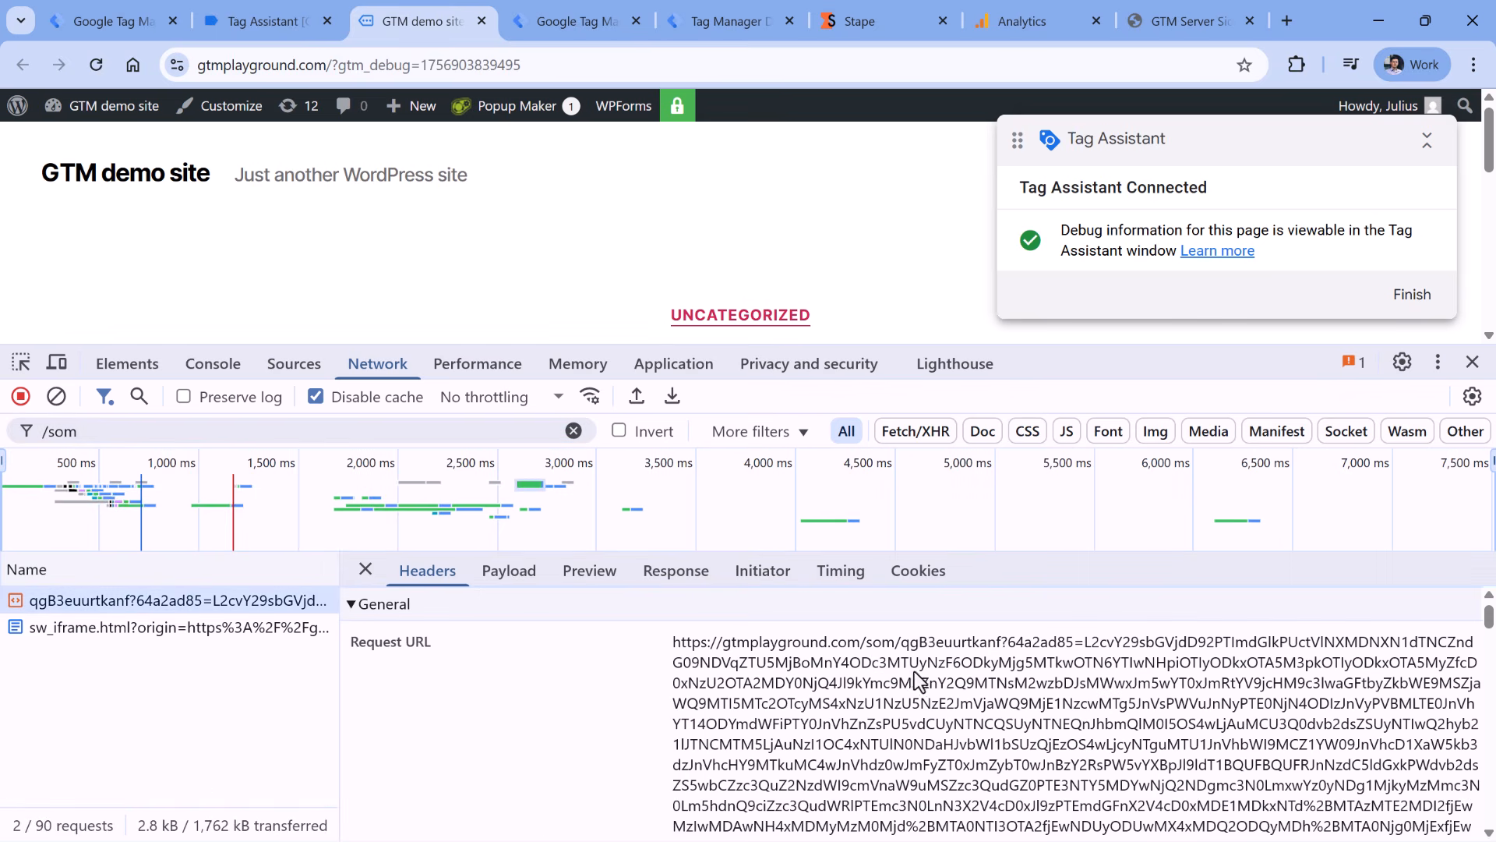
scroll(912, 671, "down", 2)
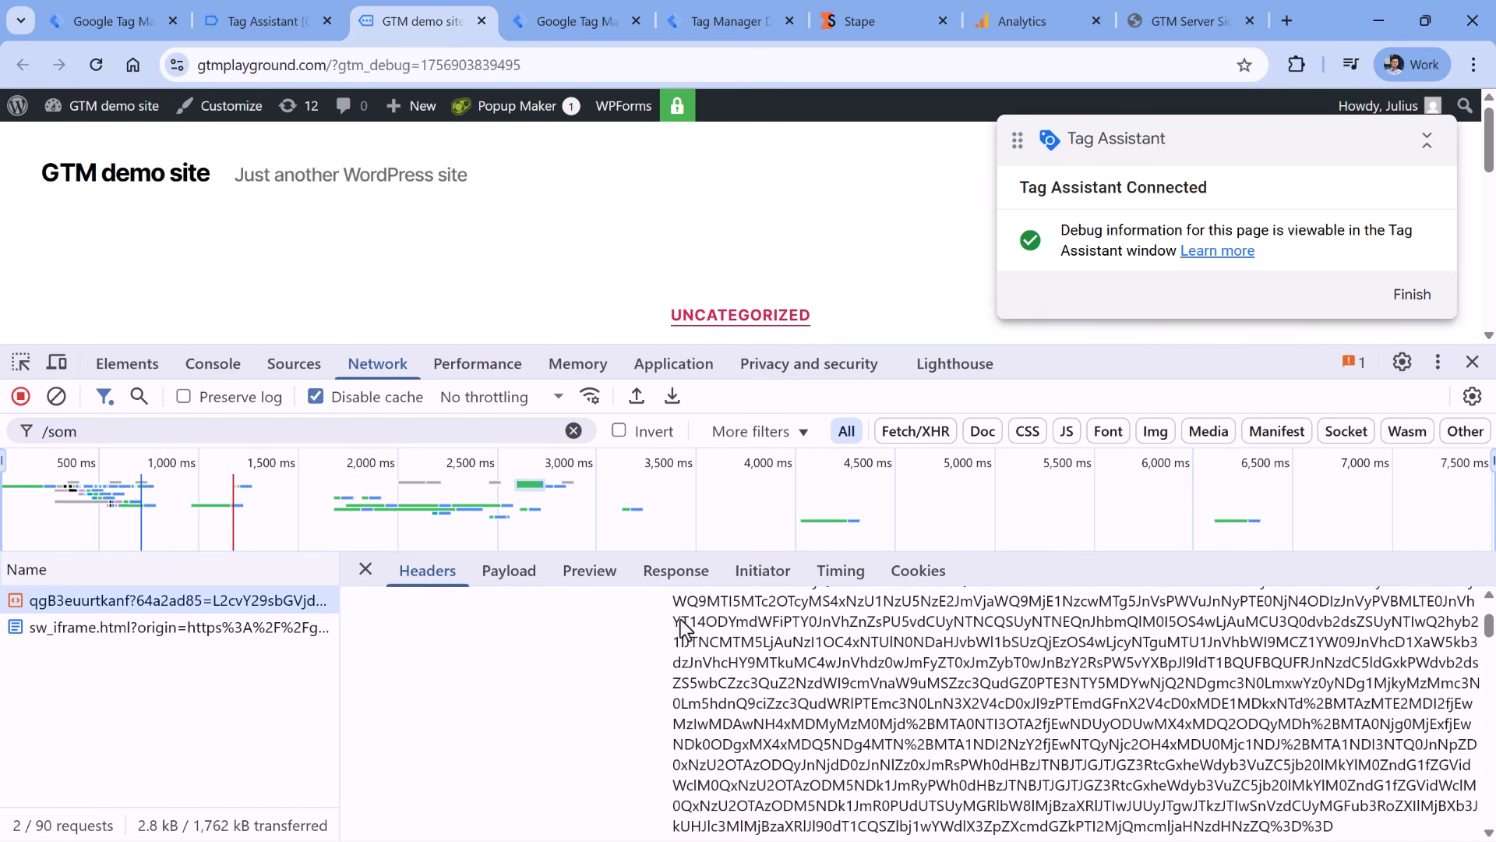
scroll(688, 631, "up", 2)
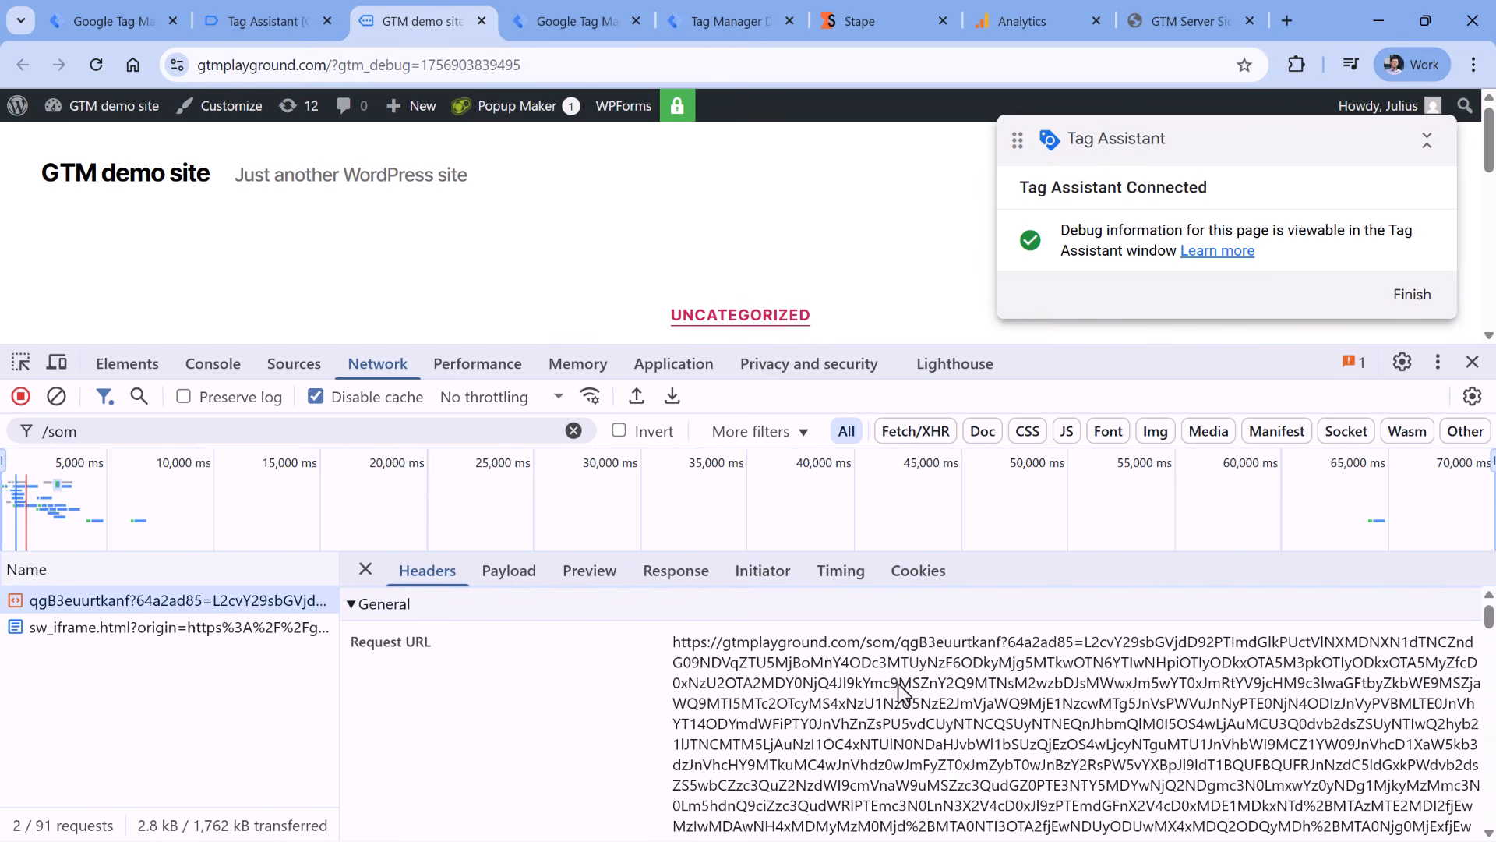
scroll(926, 690, "down", 4)
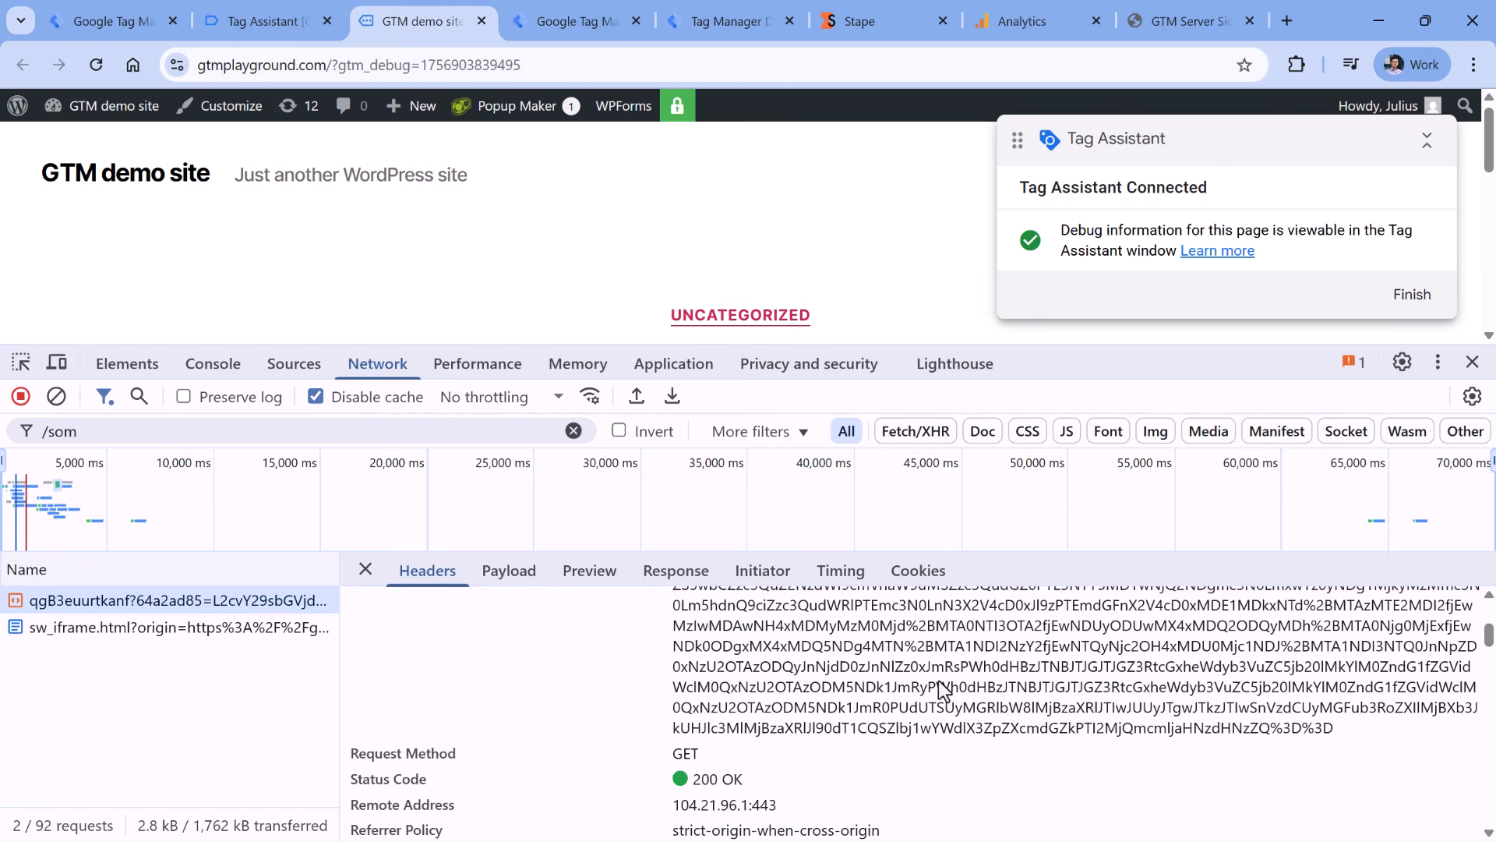
scroll(966, 695, "up", 4)
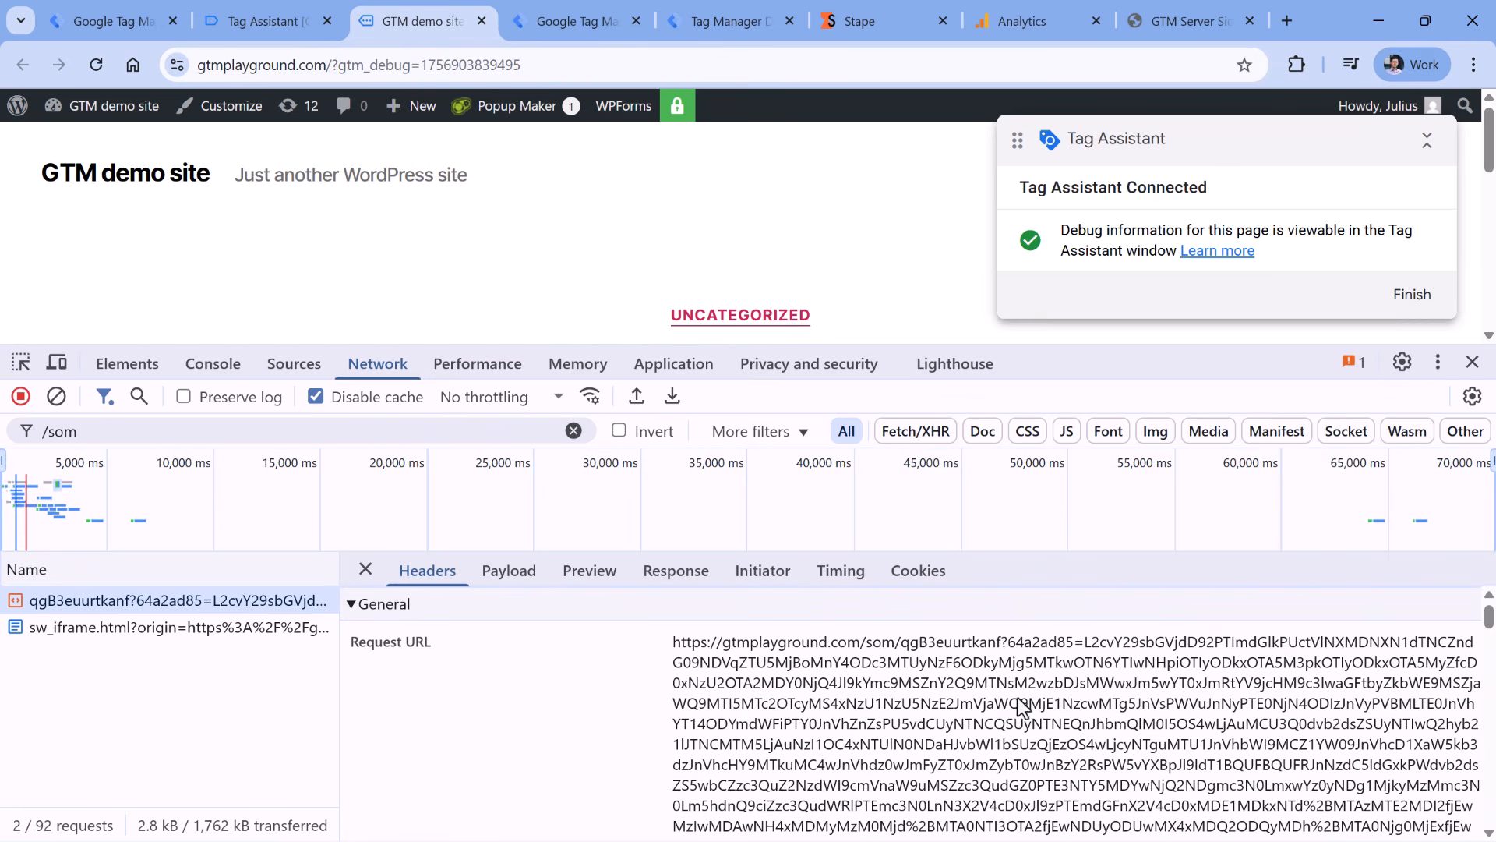
left_click_drag(931, 681, 953, 697)
left_click(964, 710)
scroll(1071, 712, "down", 3)
scroll(1029, 698, "up", 3)
- Examine the full qgB3euurtkanf request URL in the Headers panel
left_click_drag(1087, 642, 1334, 732)
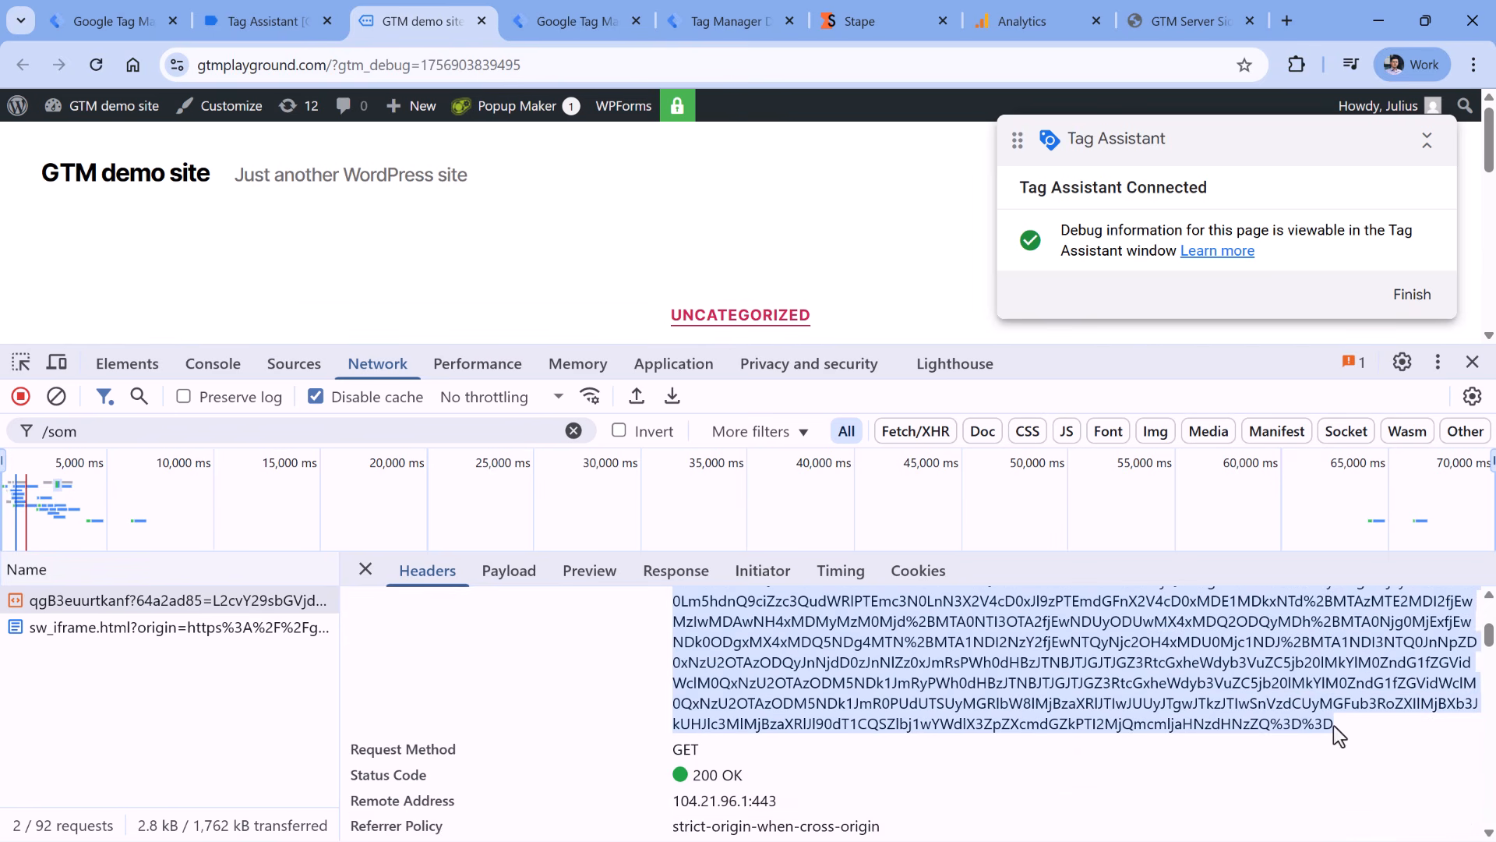
scroll(1013, 663, "up", 3)
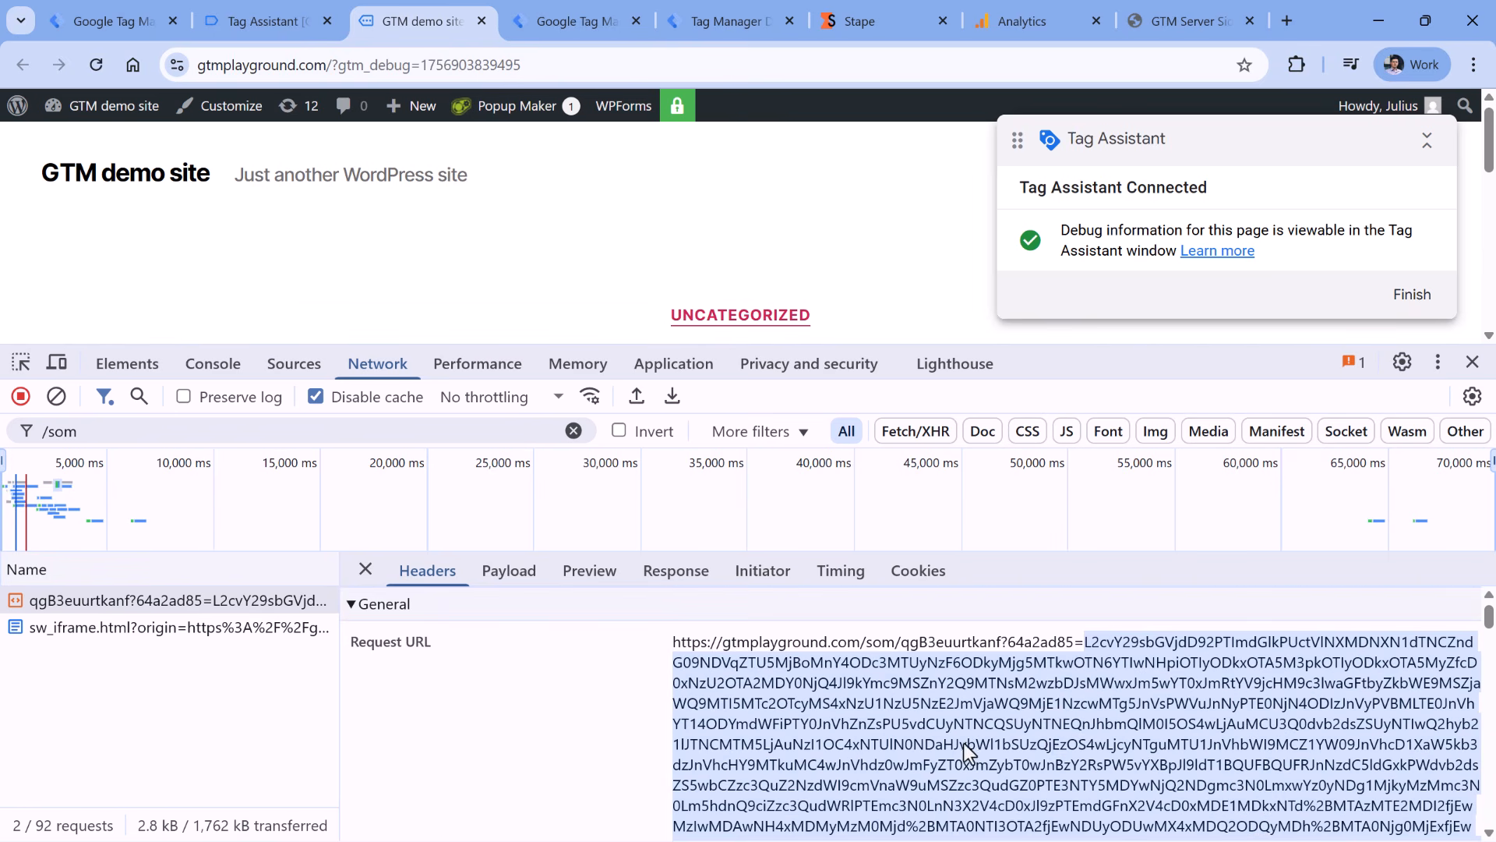
left_click(771, 686)
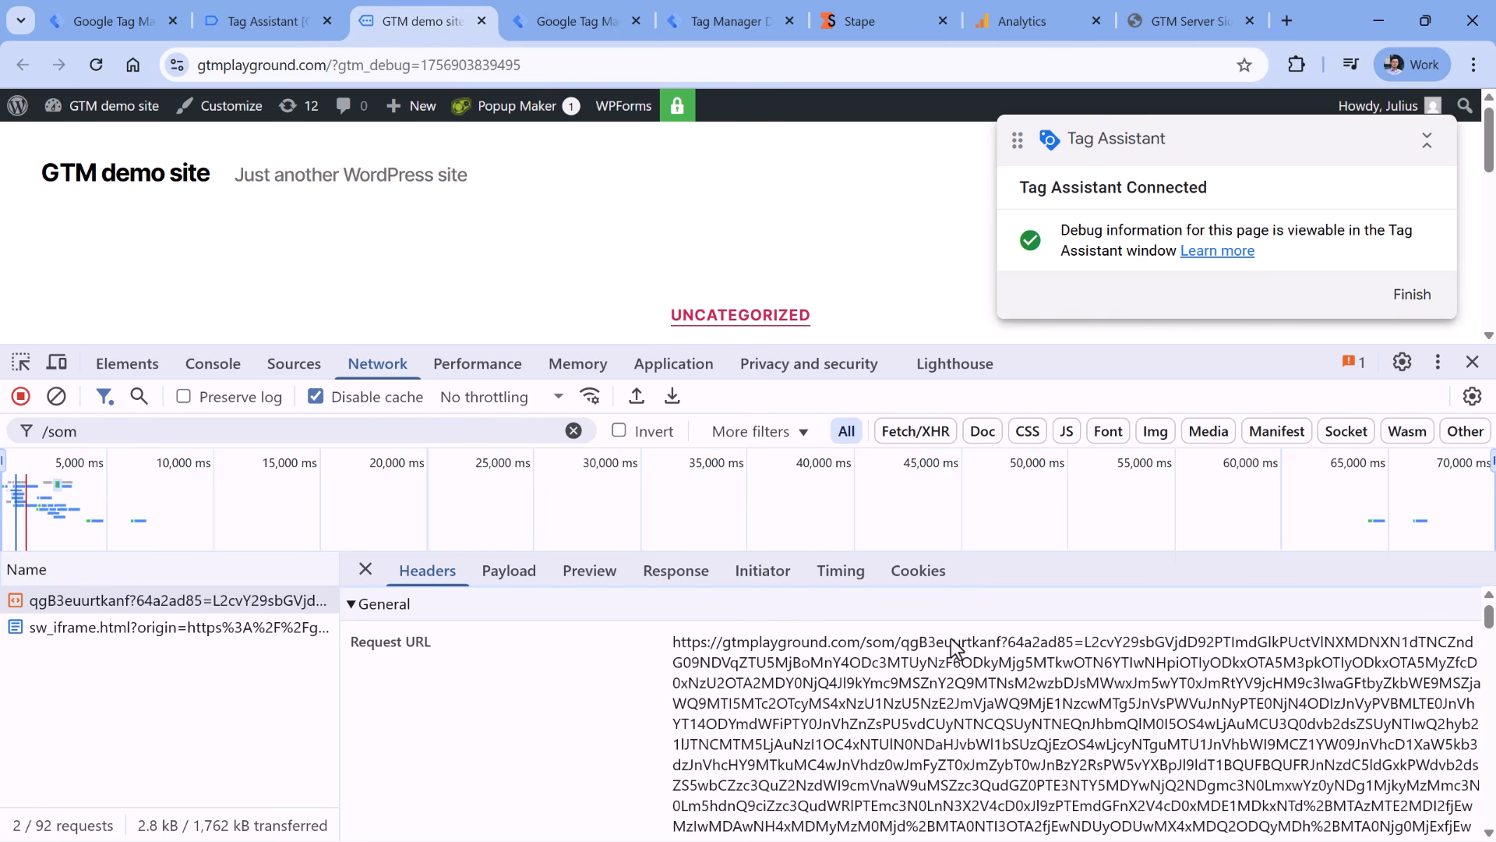
left_click_drag(902, 645, 998, 642)
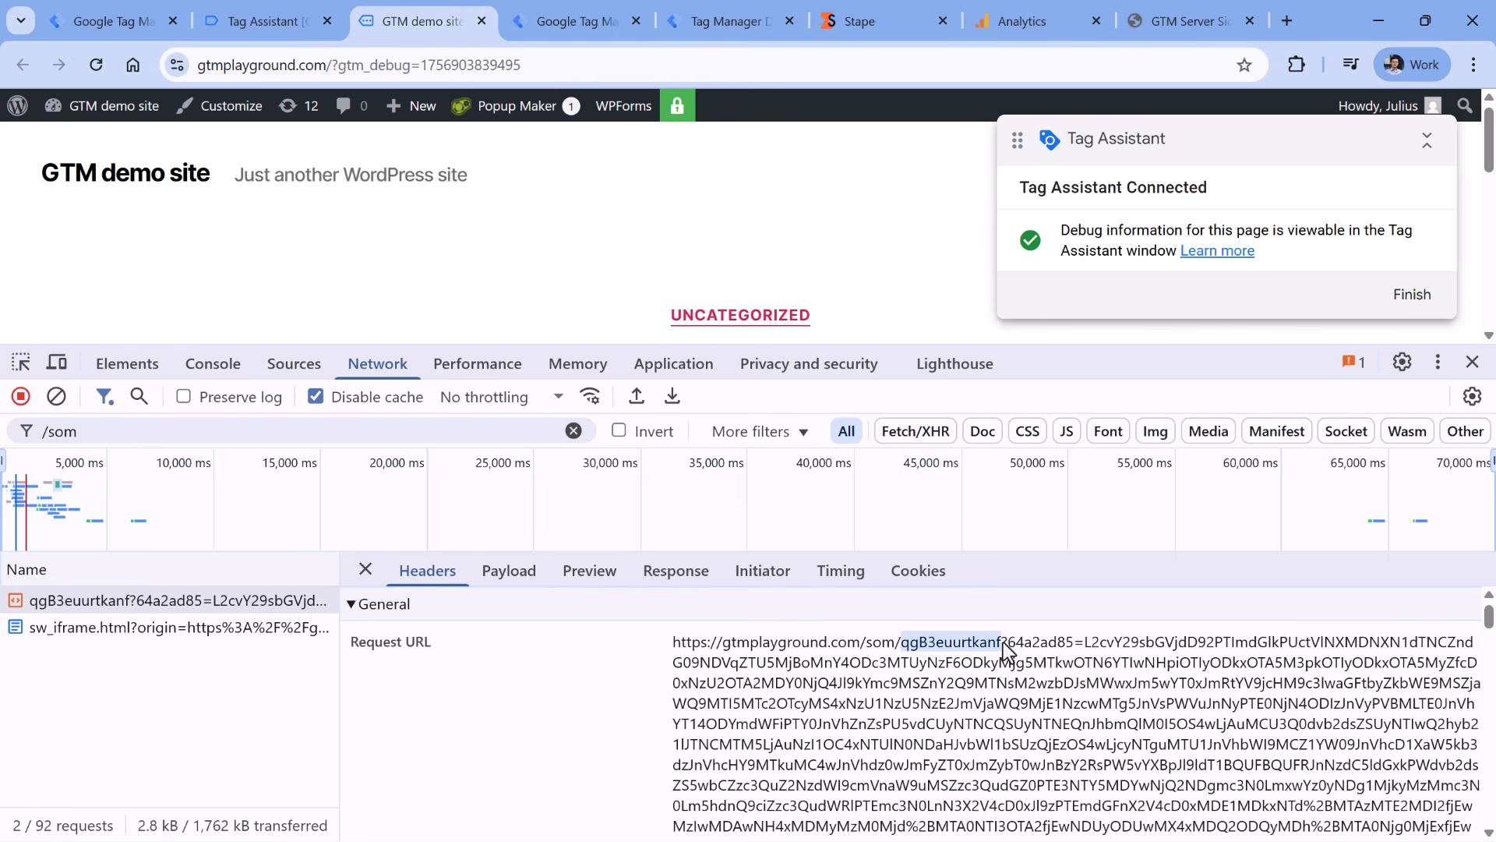
left_click(1002, 642)
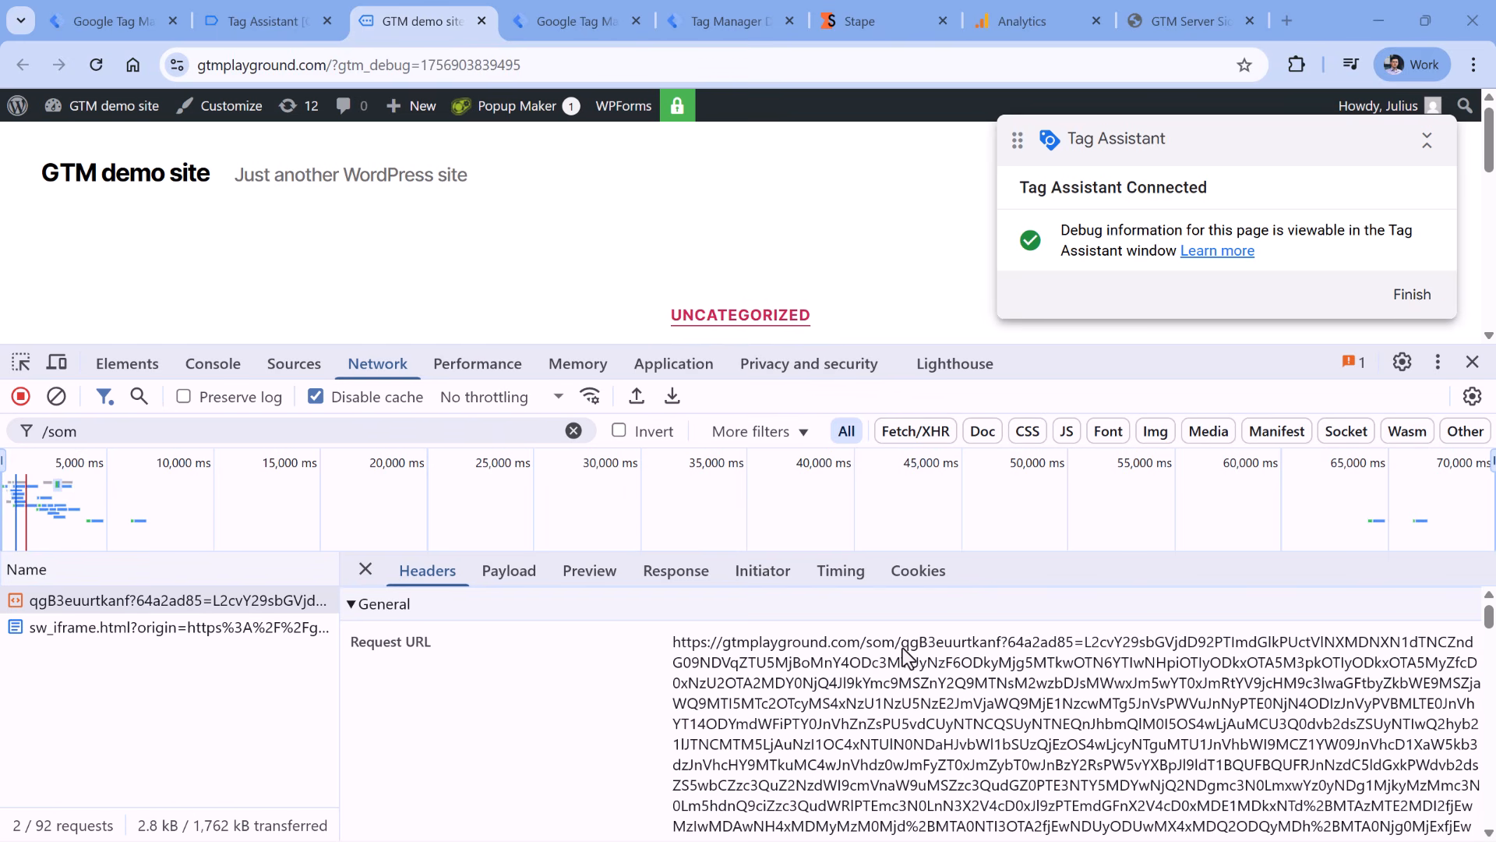
scroll(903, 648, "down", 2)
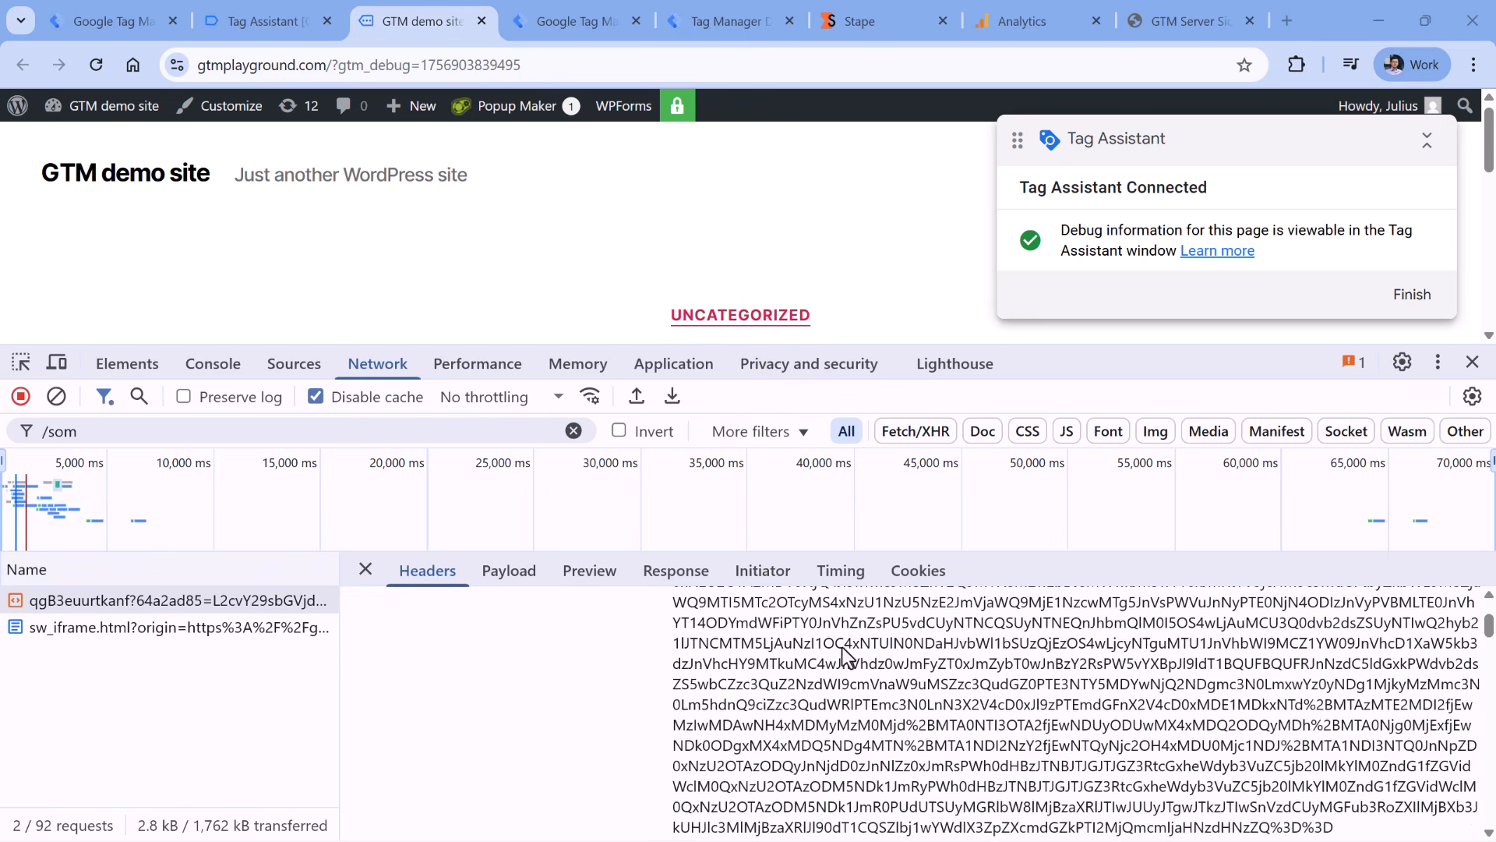
scroll(915, 717, "up", 2)
left_click_drag(673, 656, 1303, 787)
- In server preview, check the third page_view's Event Data and its incoming HTTP request details
left_click(737, 21)
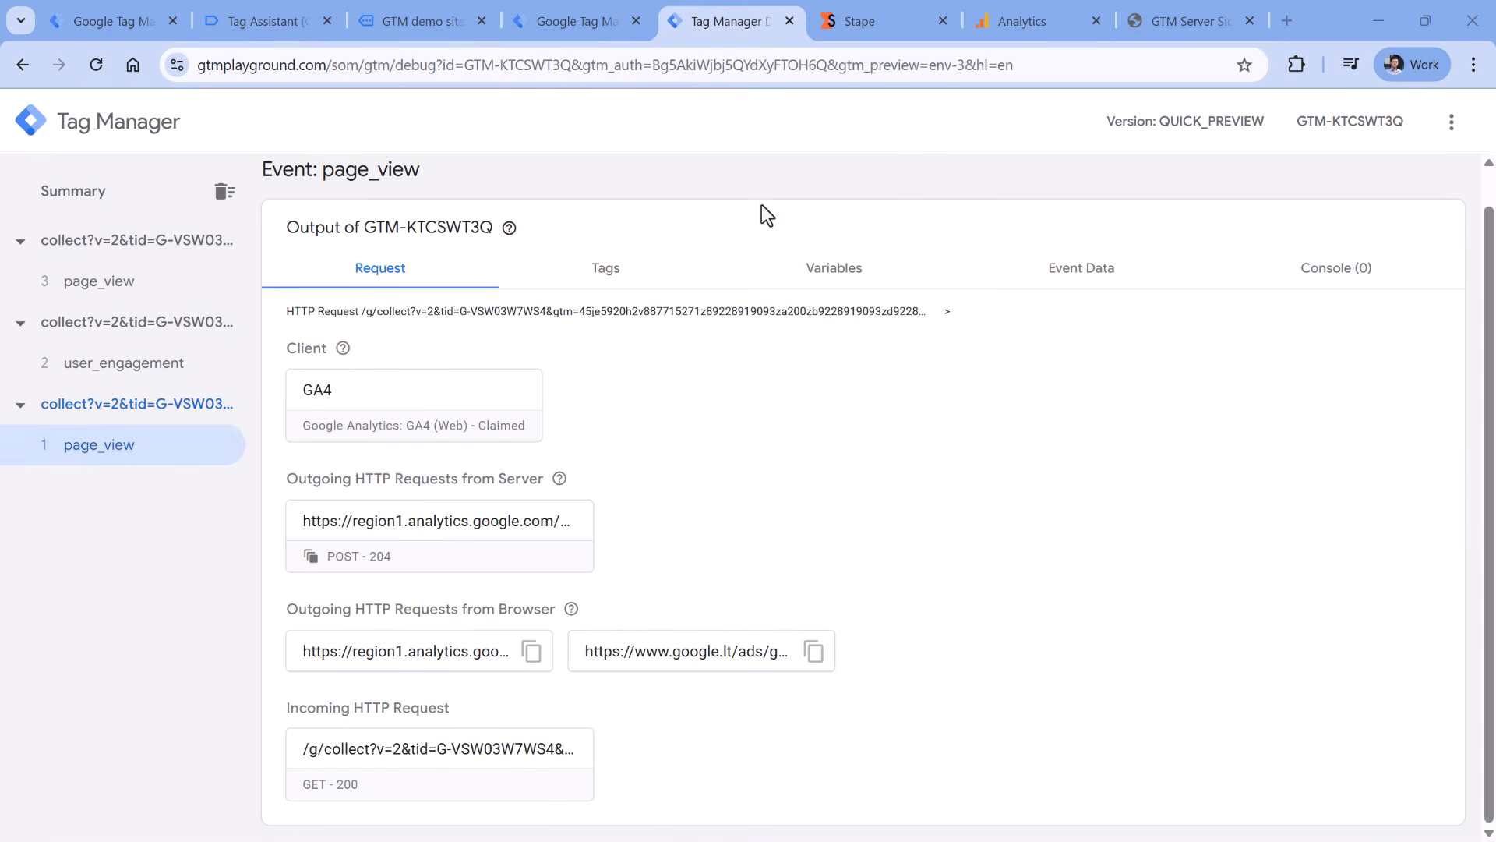
left_click(116, 285)
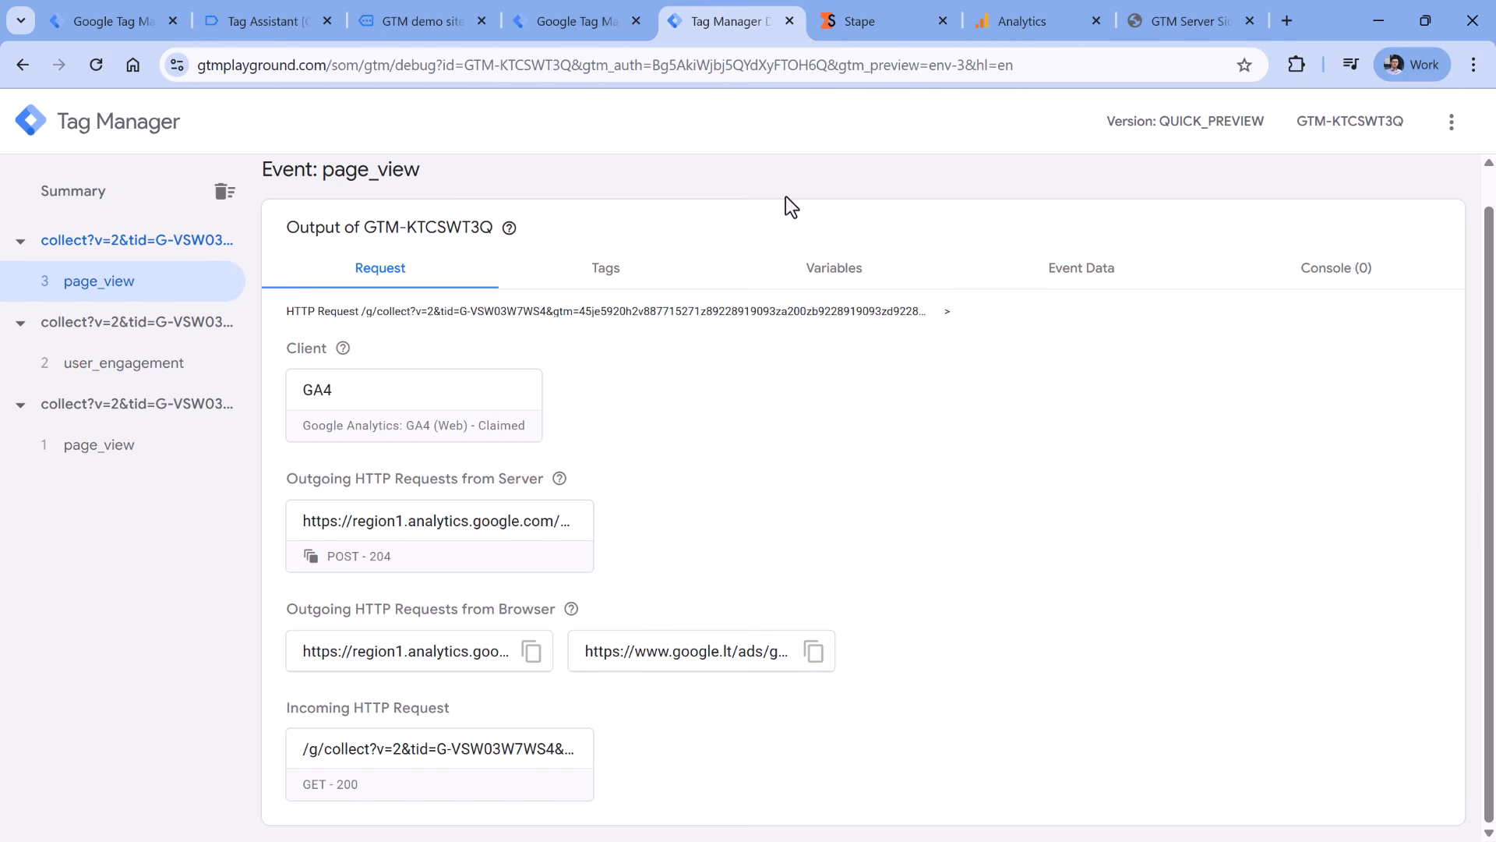
left_click(1087, 269)
scroll(721, 568, "down", 5)
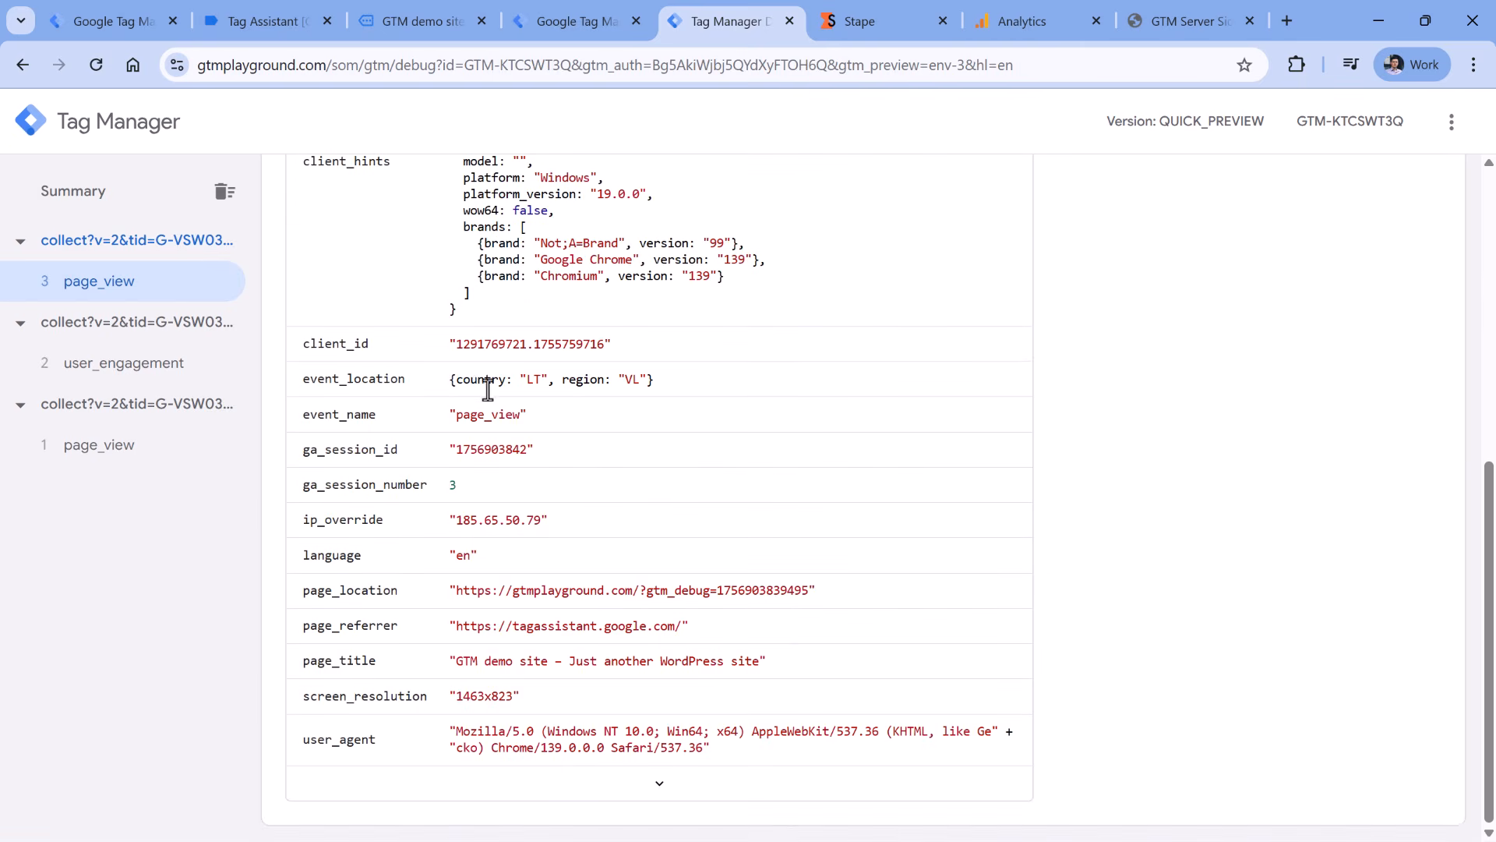
scroll(470, 387, "up", 7)
scroll(427, 607, "down", 2)
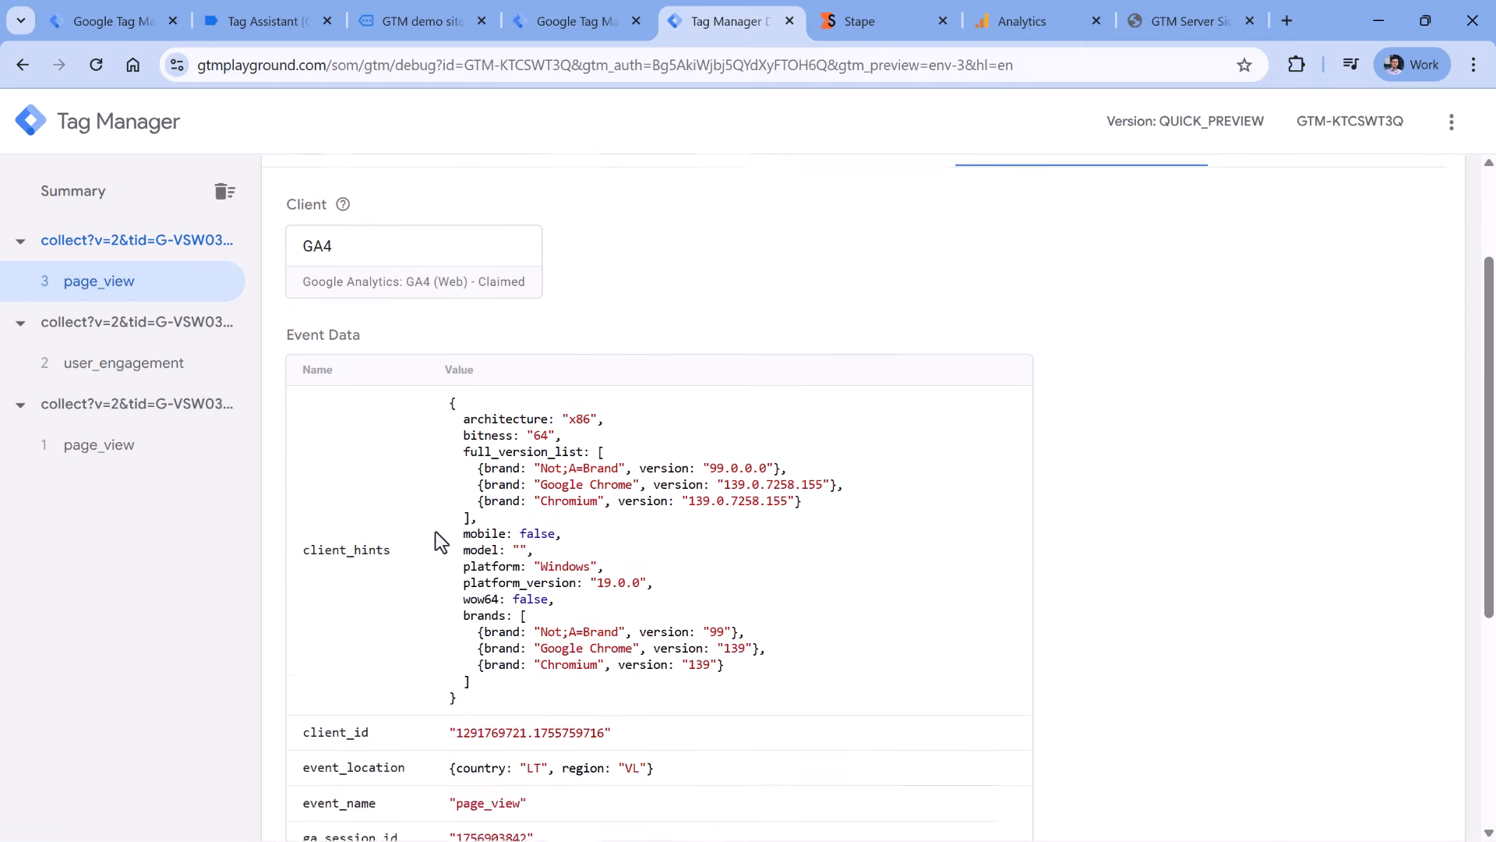
scroll(436, 531, "up", 2)
left_click(367, 264)
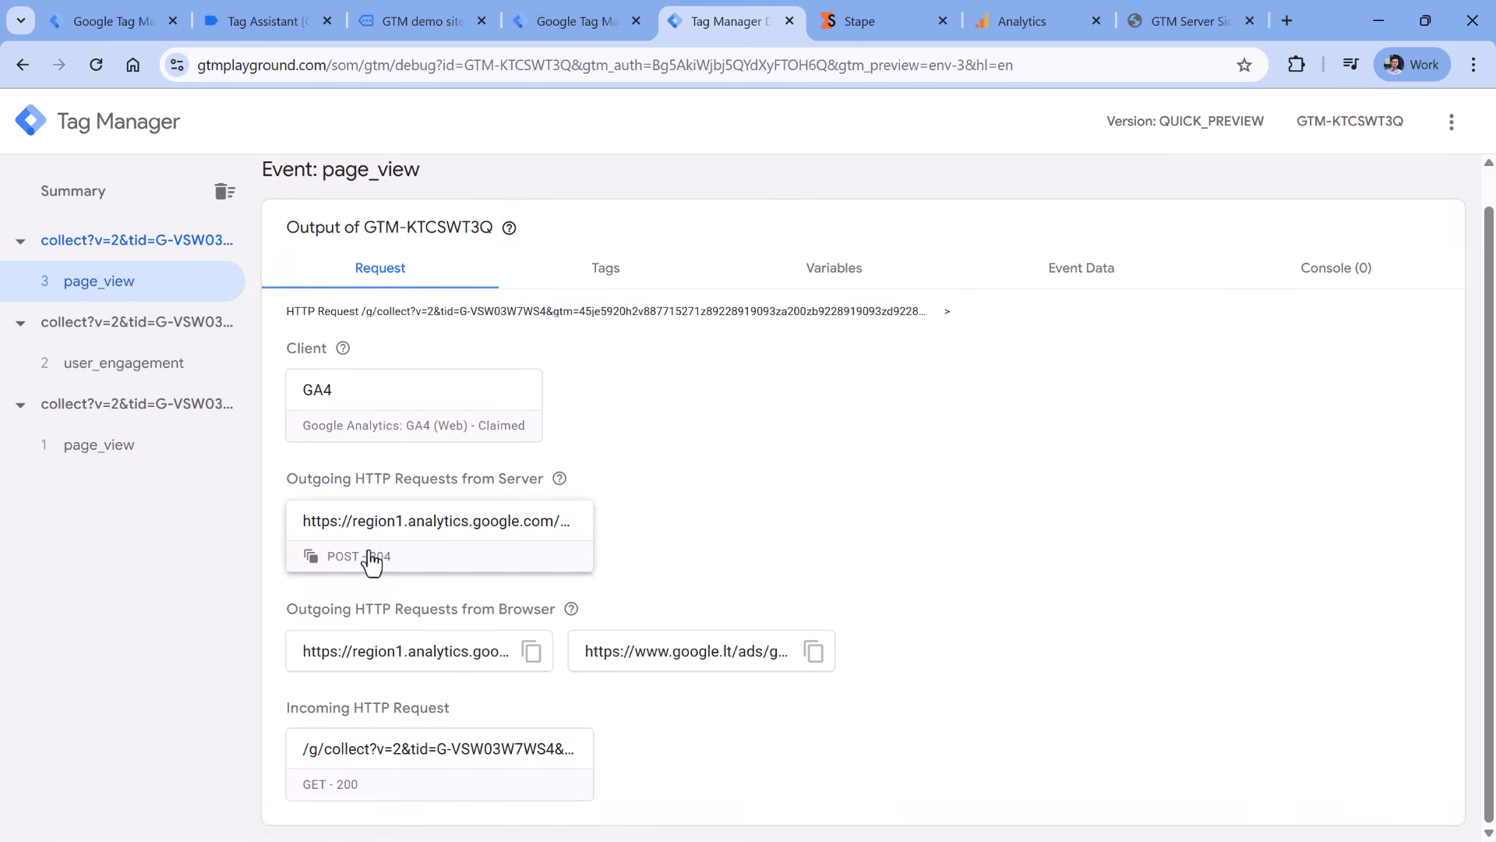
left_click(522, 779)
left_click_drag(499, 311, 892, 460)
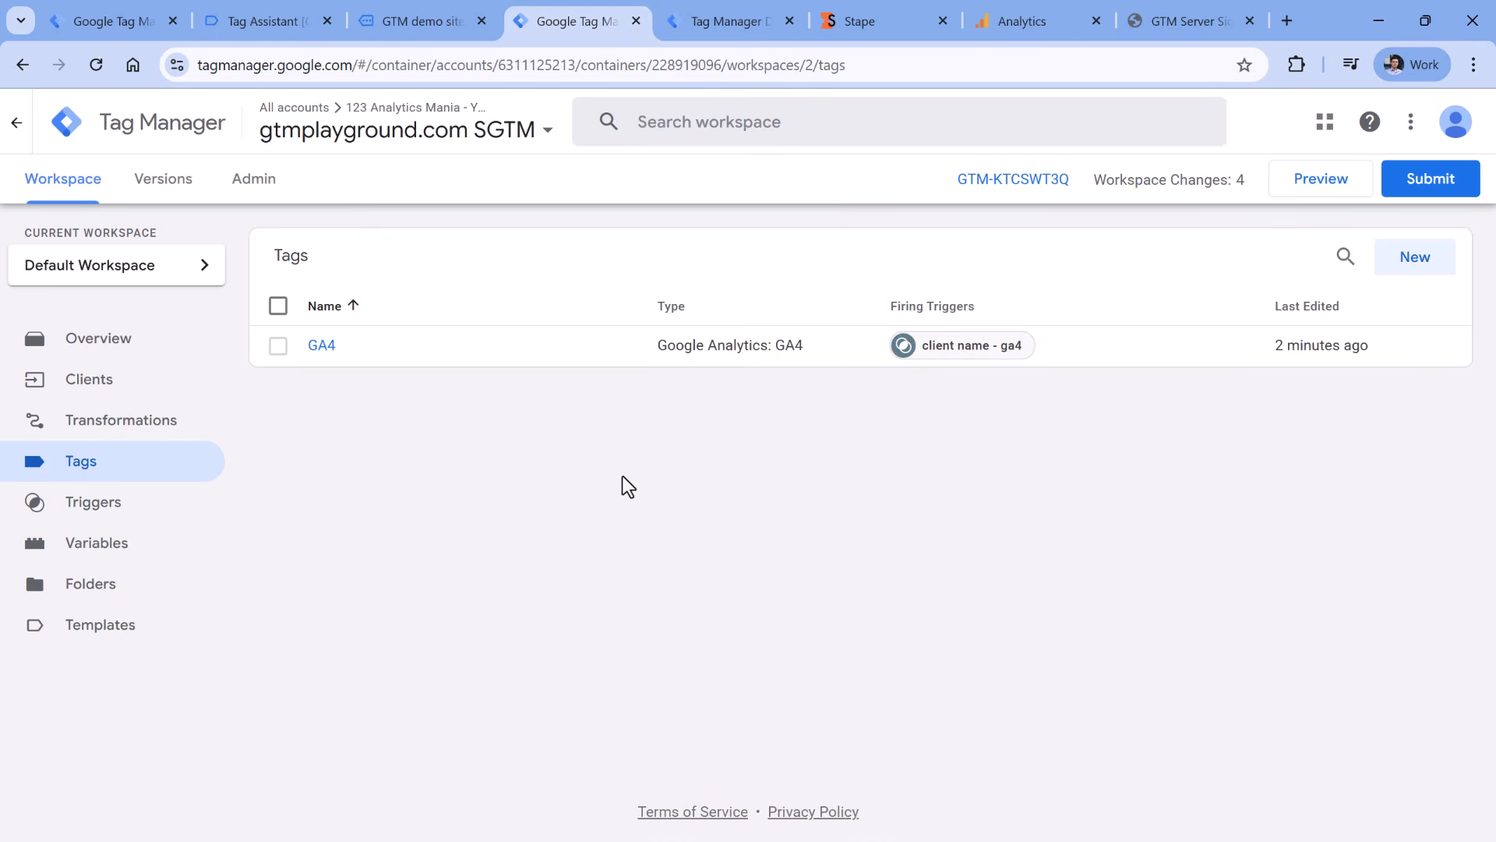
- Submit and publish the server container as Version 2 without a description
left_click(1434, 191)
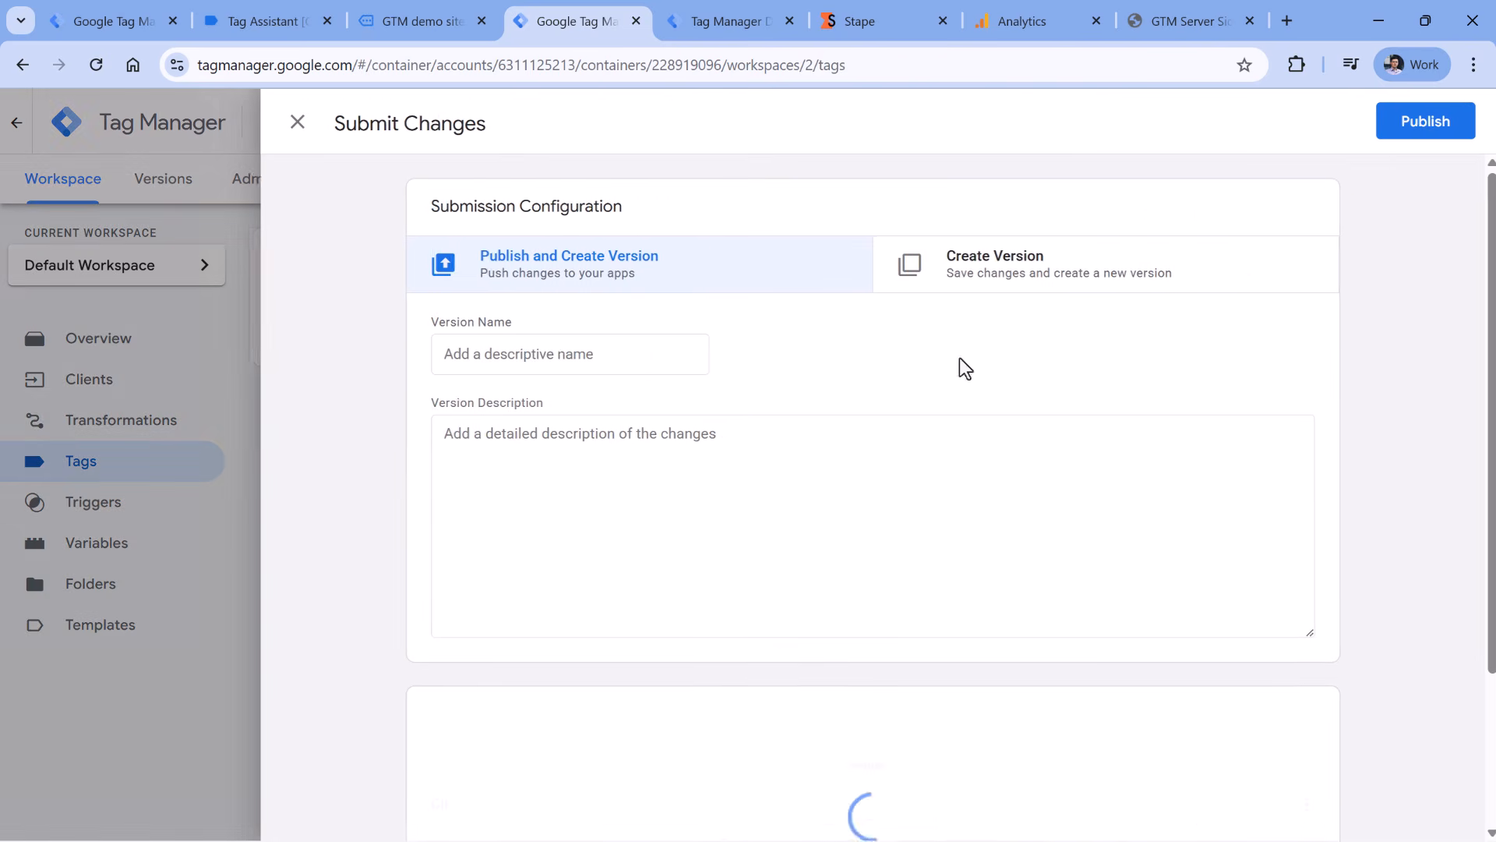
left_click(548, 352)
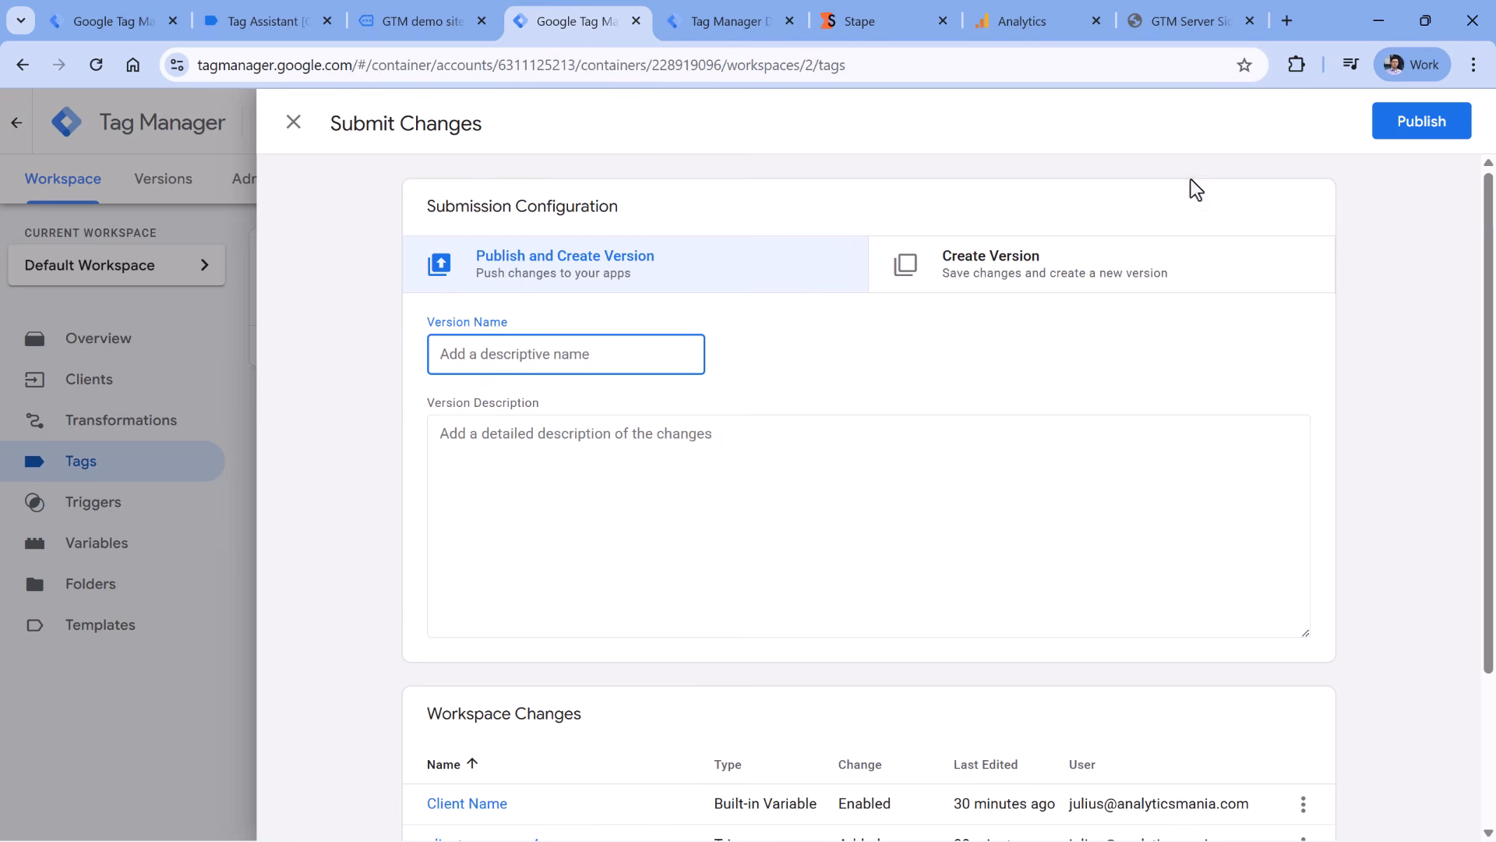
left_click(1416, 123)
left_click(900, 714)
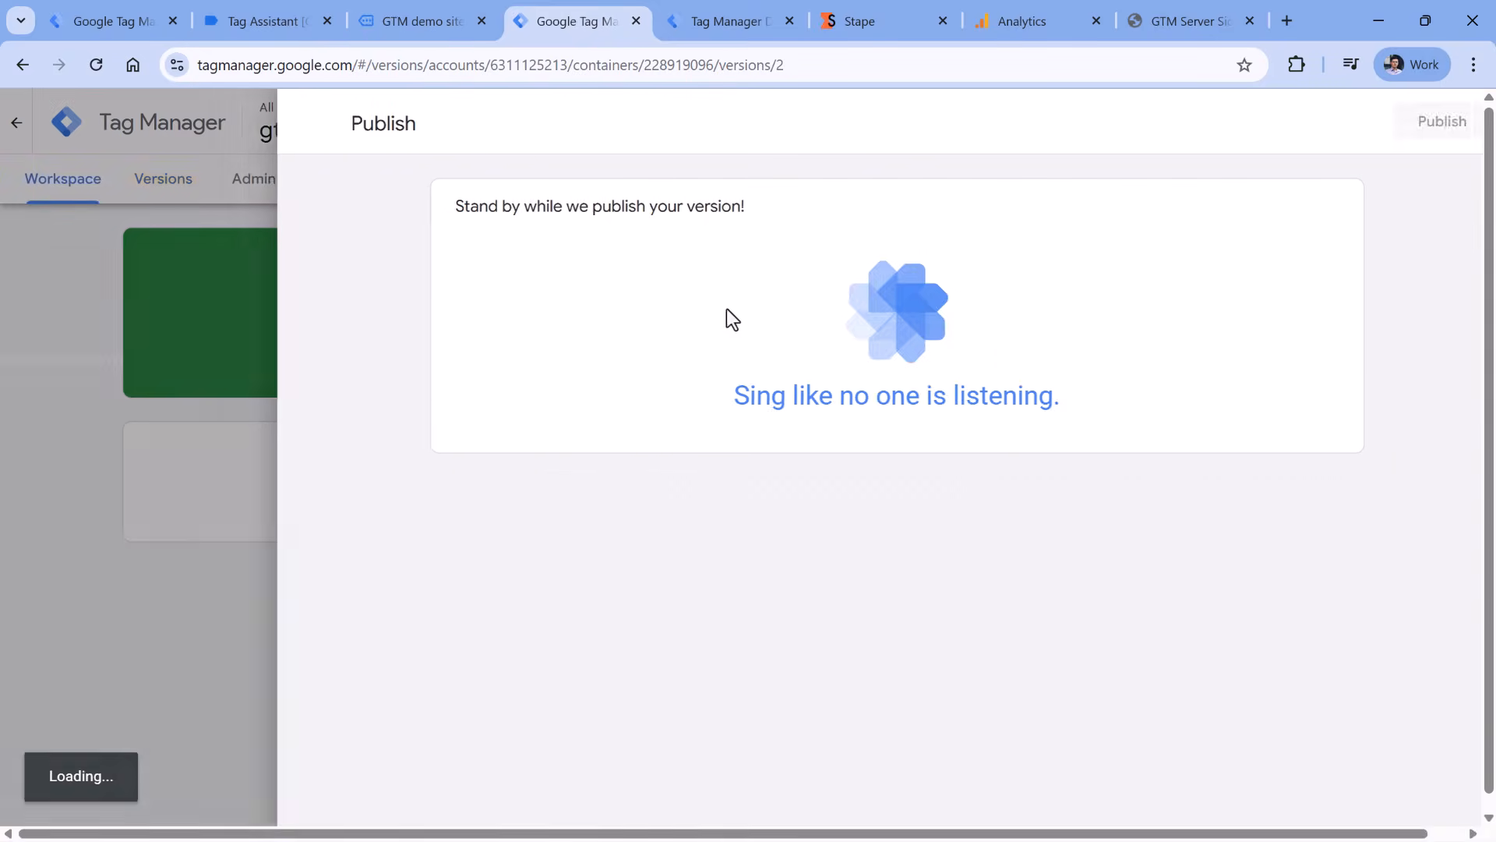
left_click(296, 125)
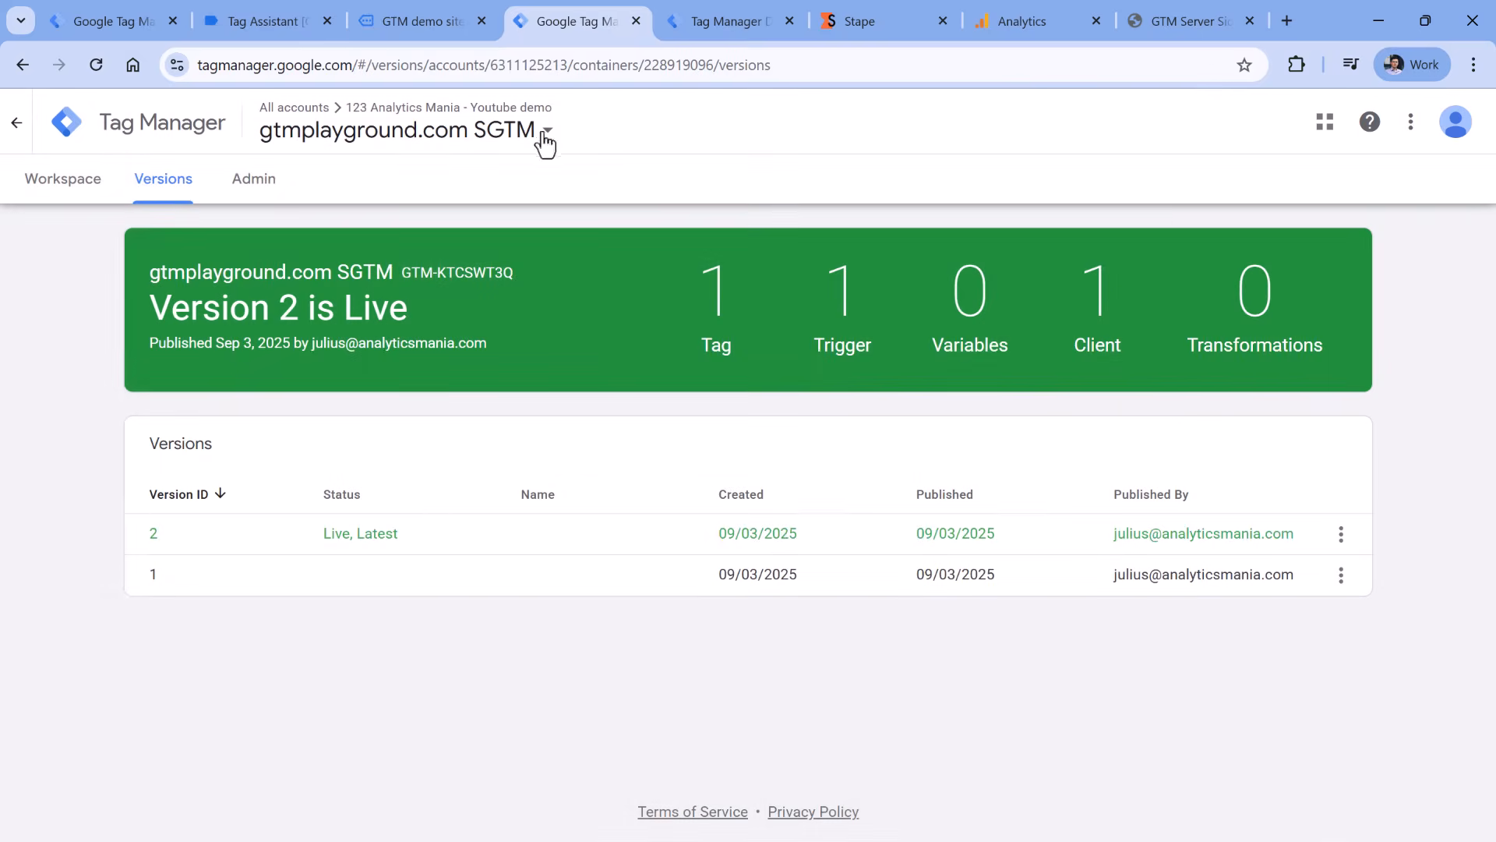
- Submit and publish the web container's workspace changes
left_click(93, 23)
left_click(107, 343)
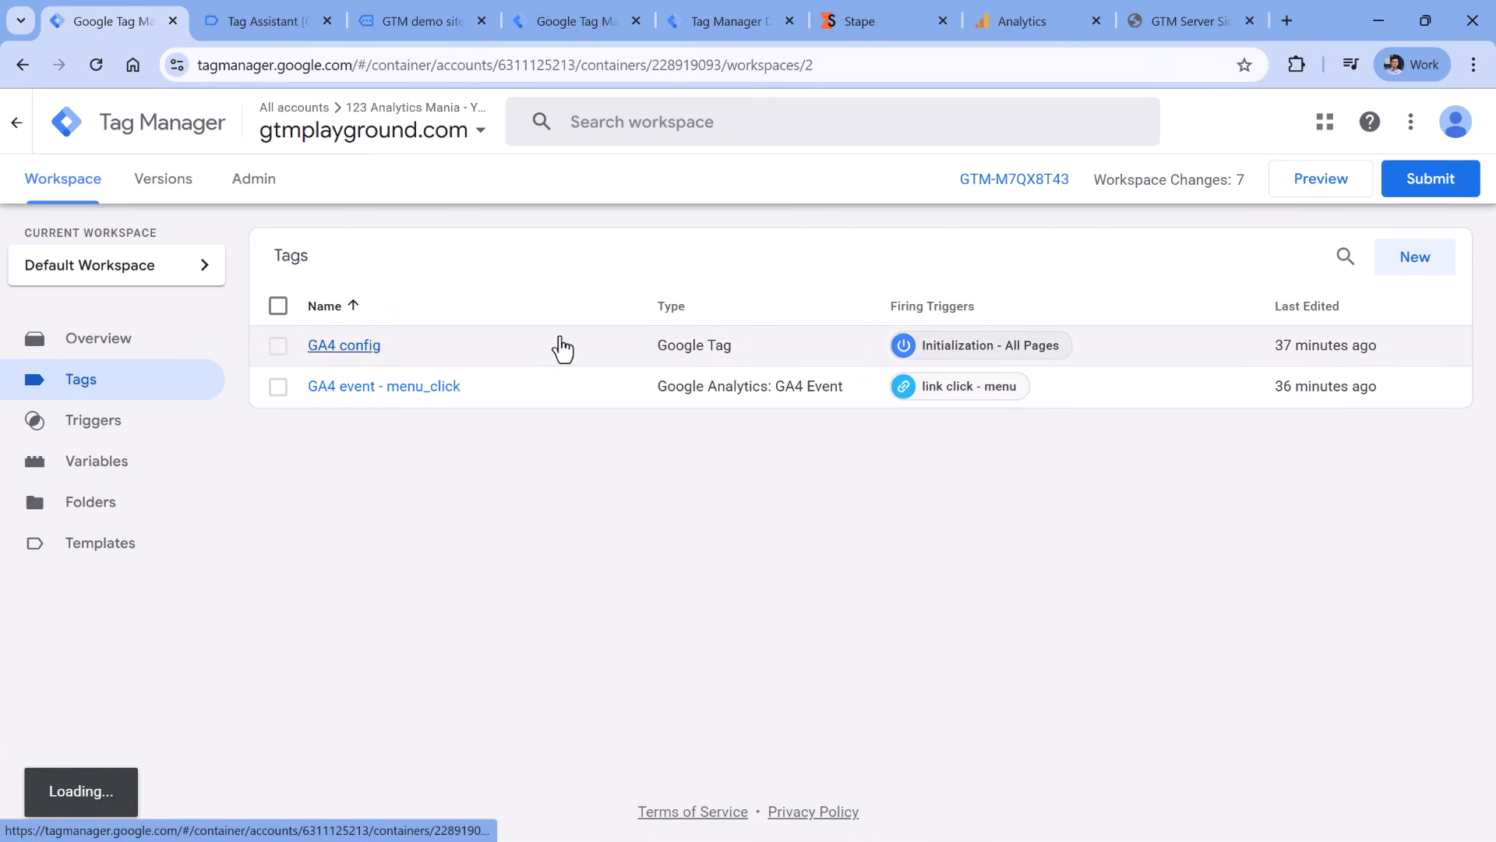
scroll(377, 512, "down", 4)
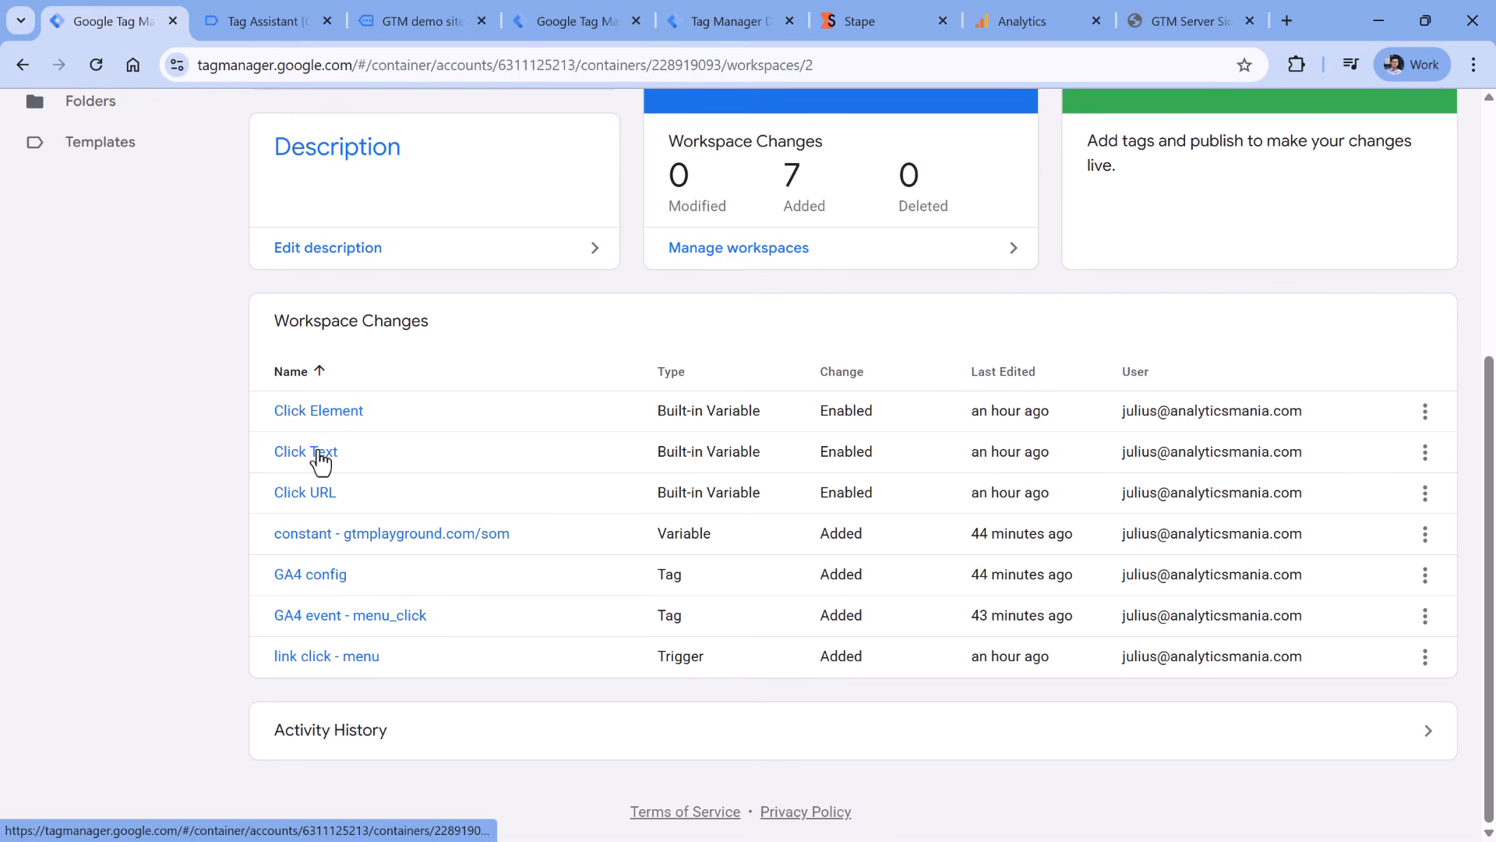
scroll(318, 465, "up", 5)
left_click(1412, 186)
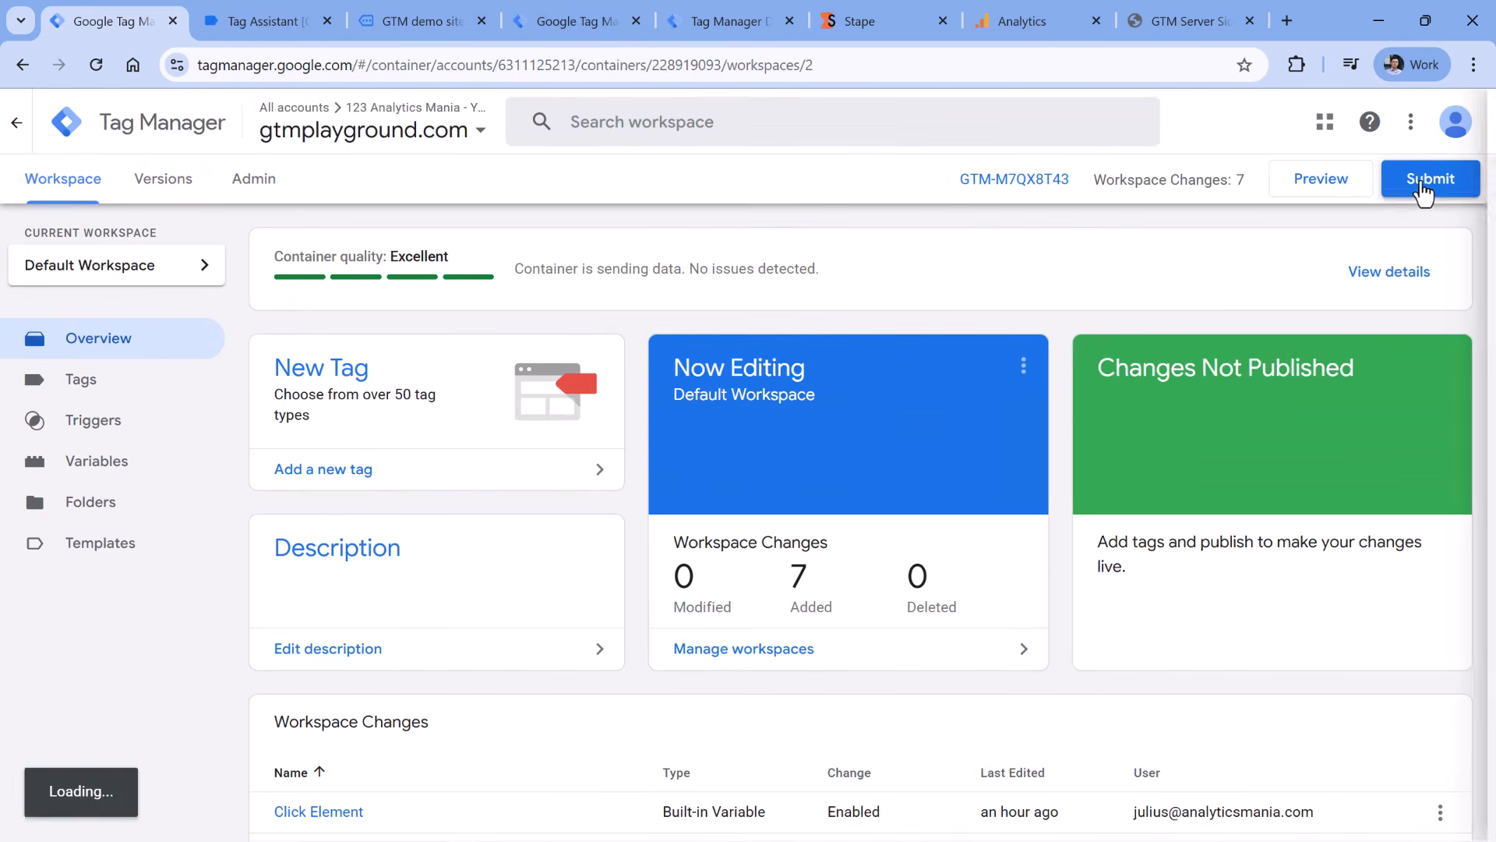
left_click(520, 370)
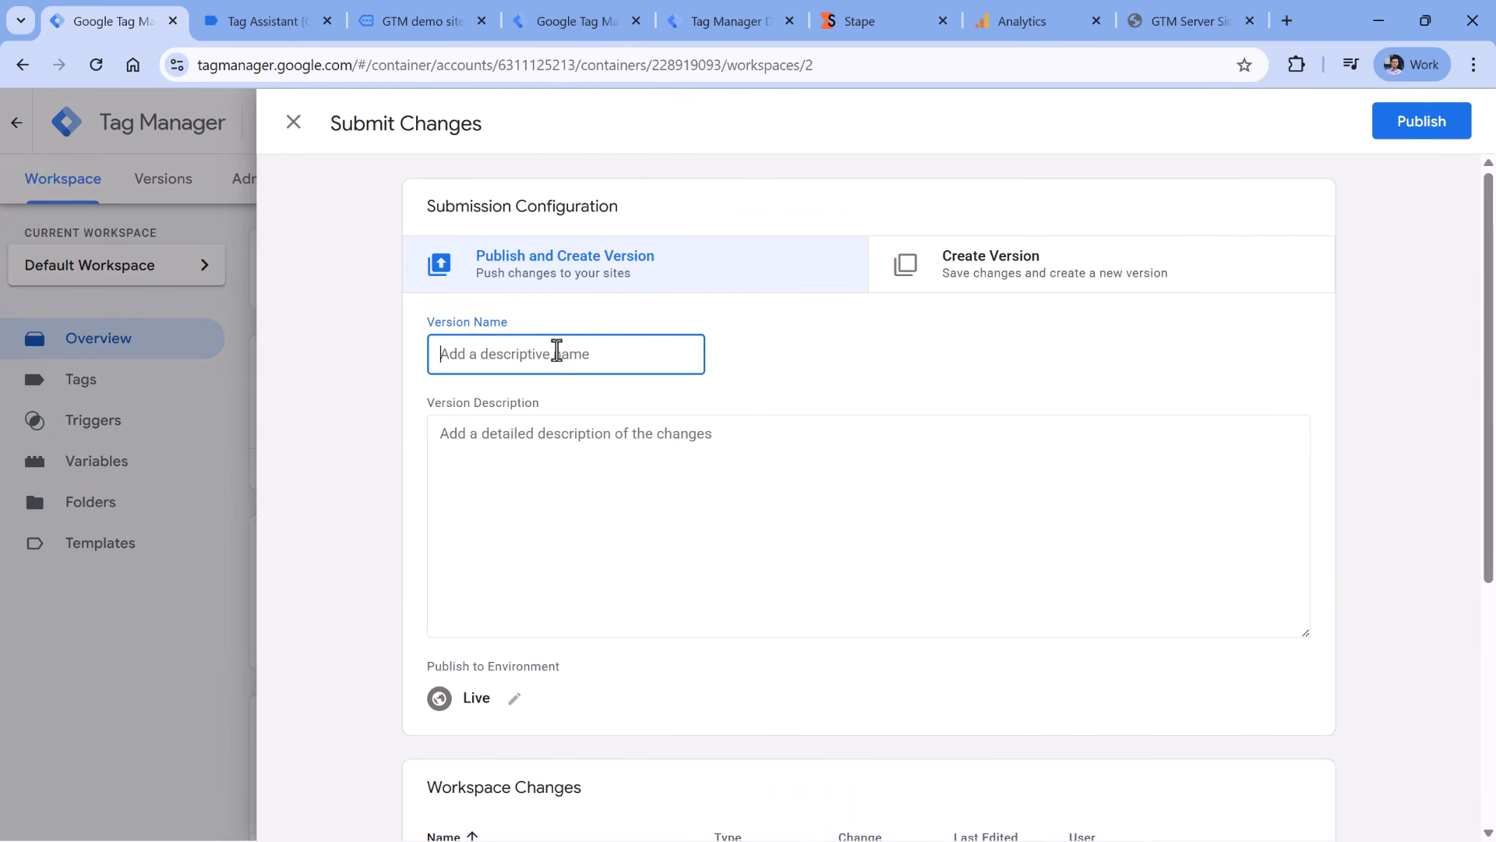
left_click(1426, 131)
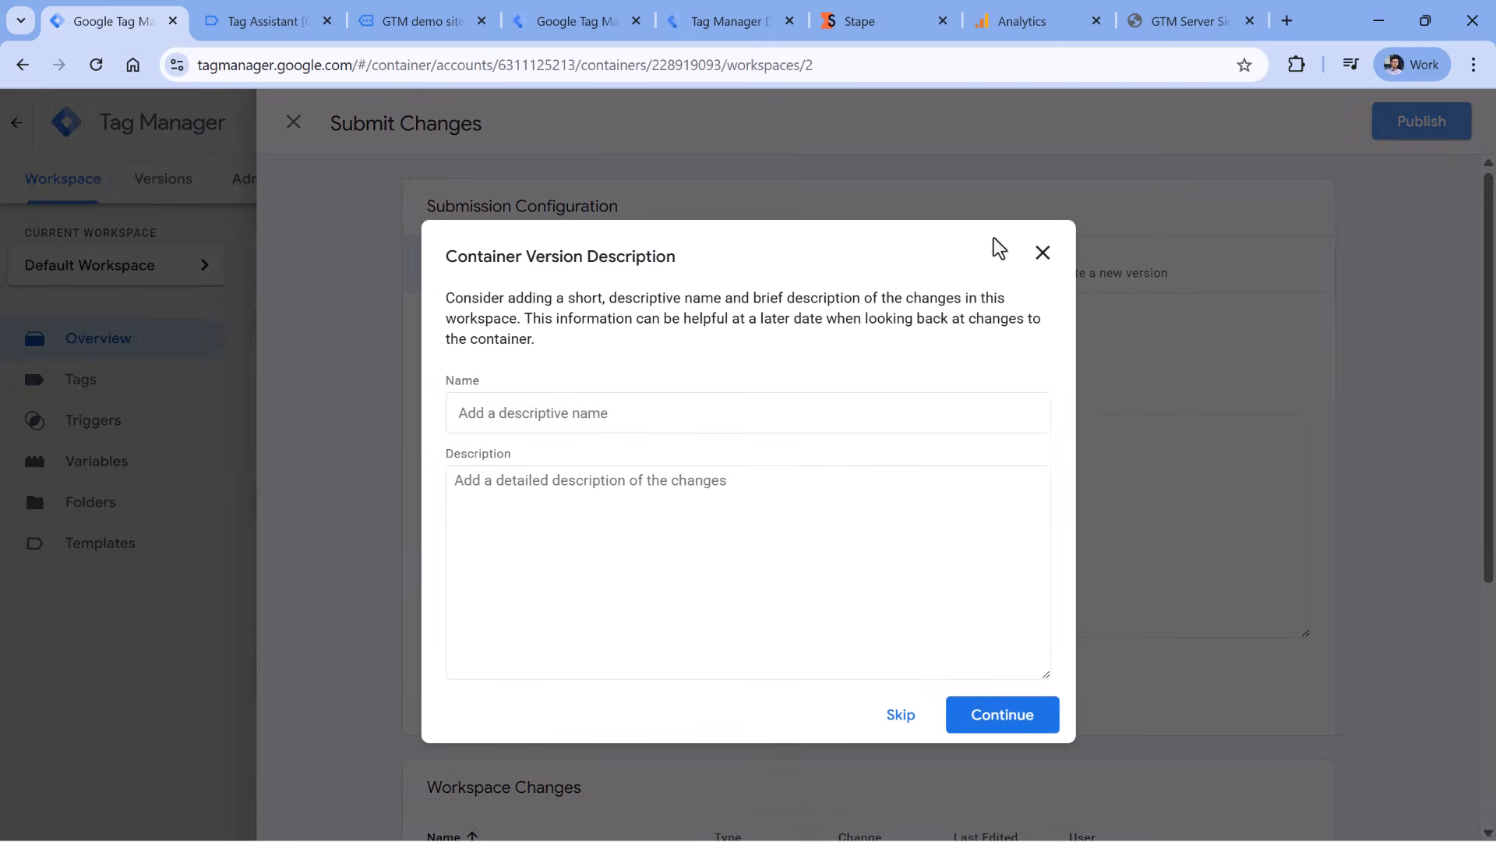
left_click(1000, 713)
left_click(576, 21)
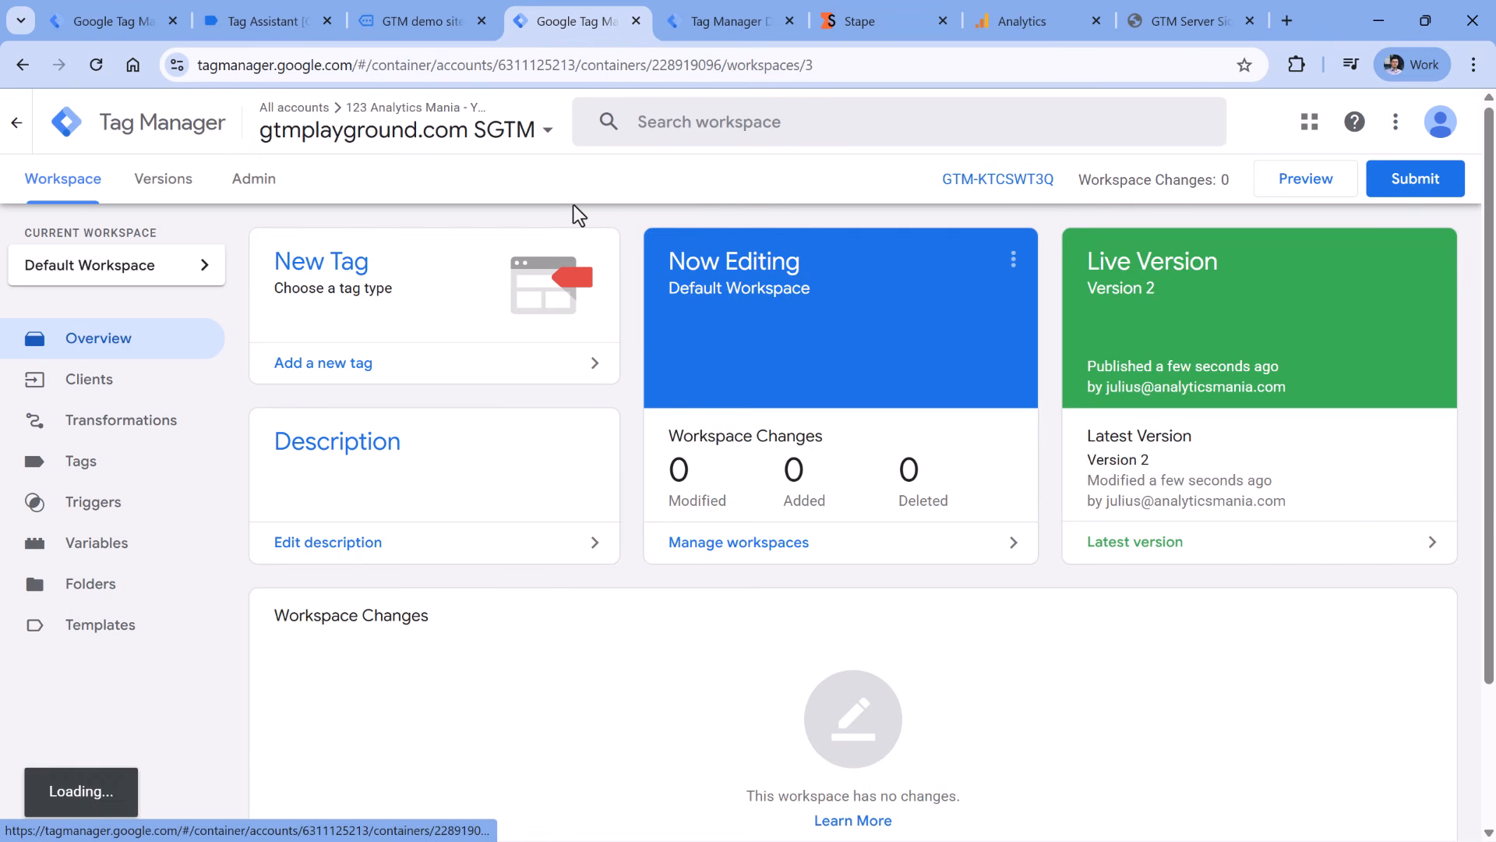